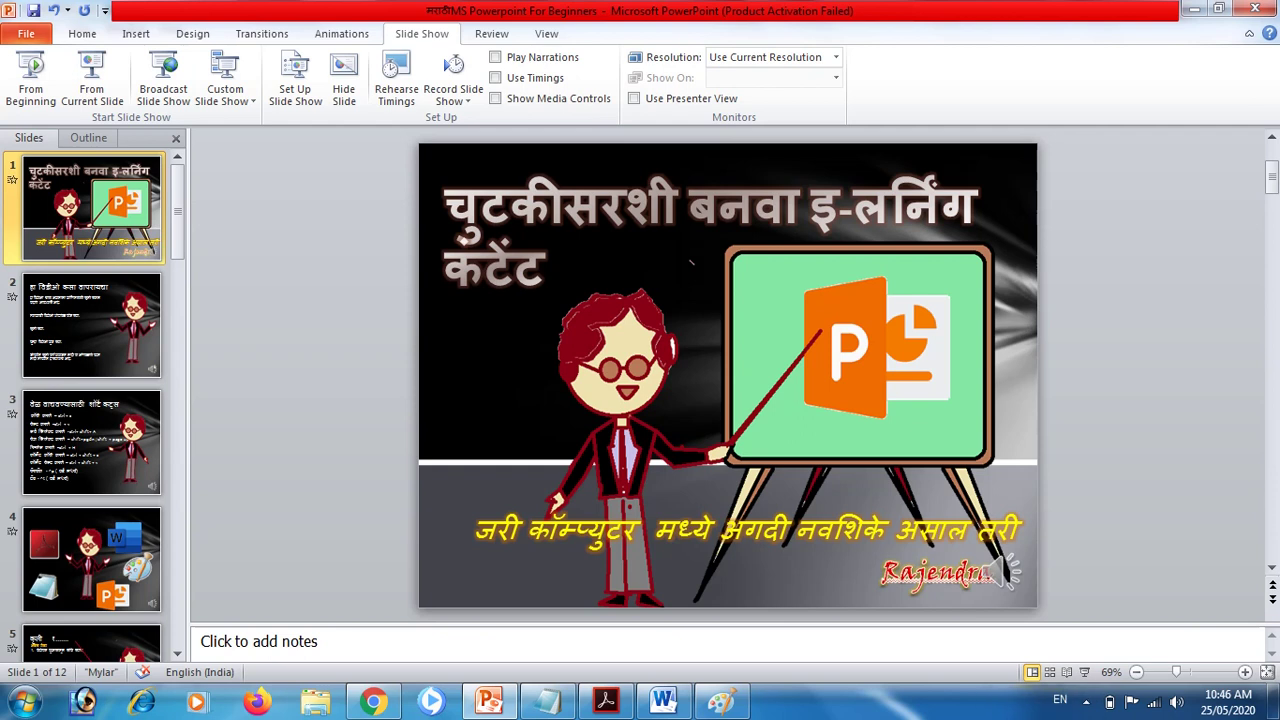
- Play the presentation full-screen from the status bar's Slide Show view button
{"action": "left_click", "coordinate": [1082, 672]}
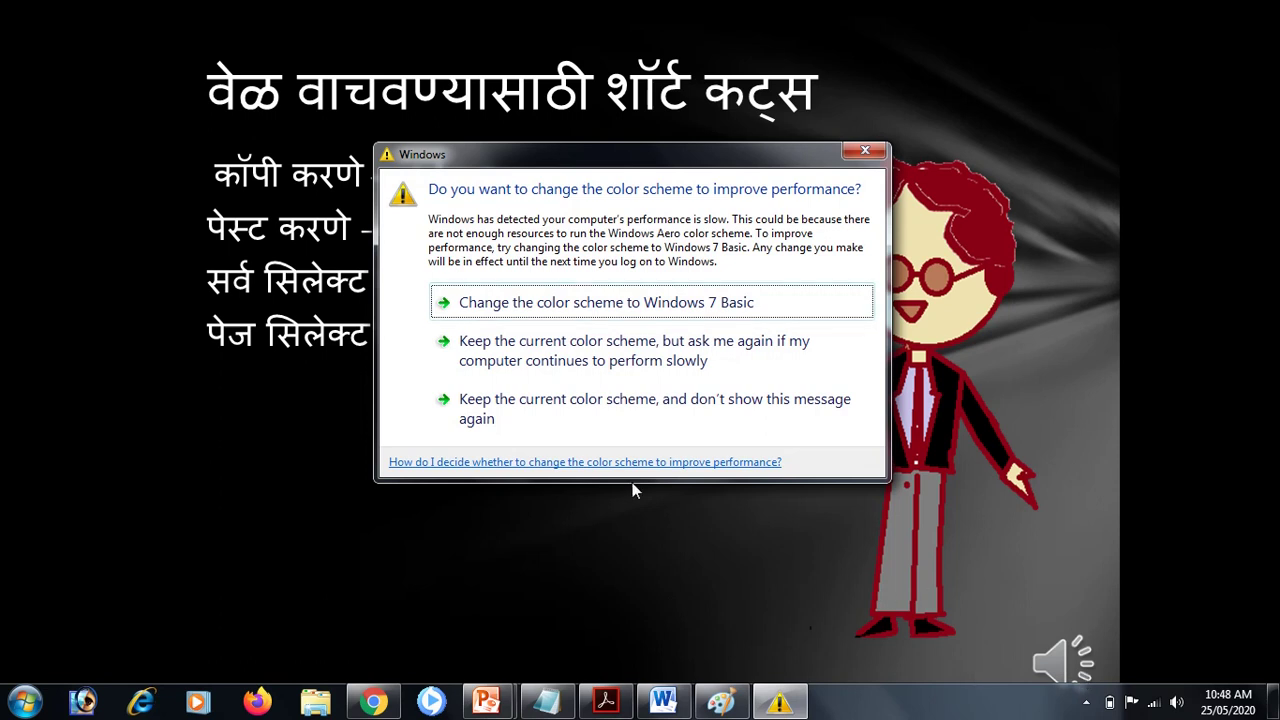
- Keep the current colour scheme, then reveal the replace, format copy, format paste and paragraph shortcut lines
{"action": "left_click", "coordinate": [686, 402]}
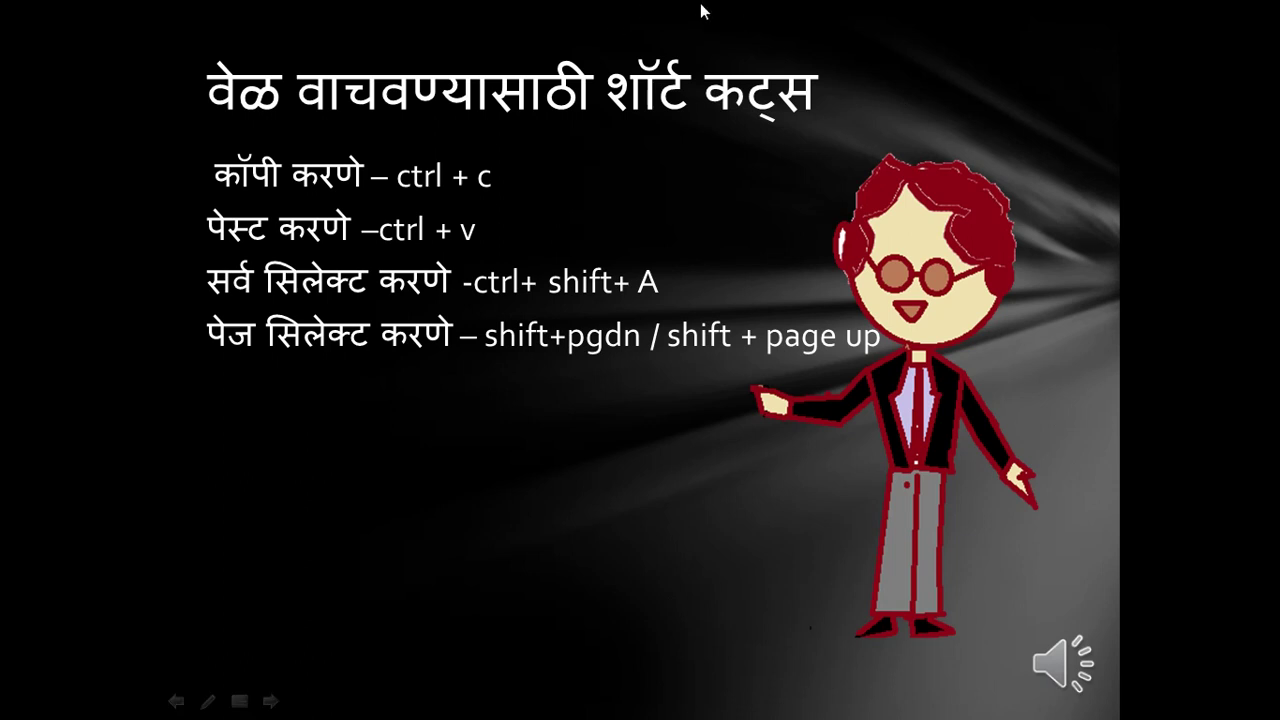
{"action": "left_click", "coordinate": [743, 410]}
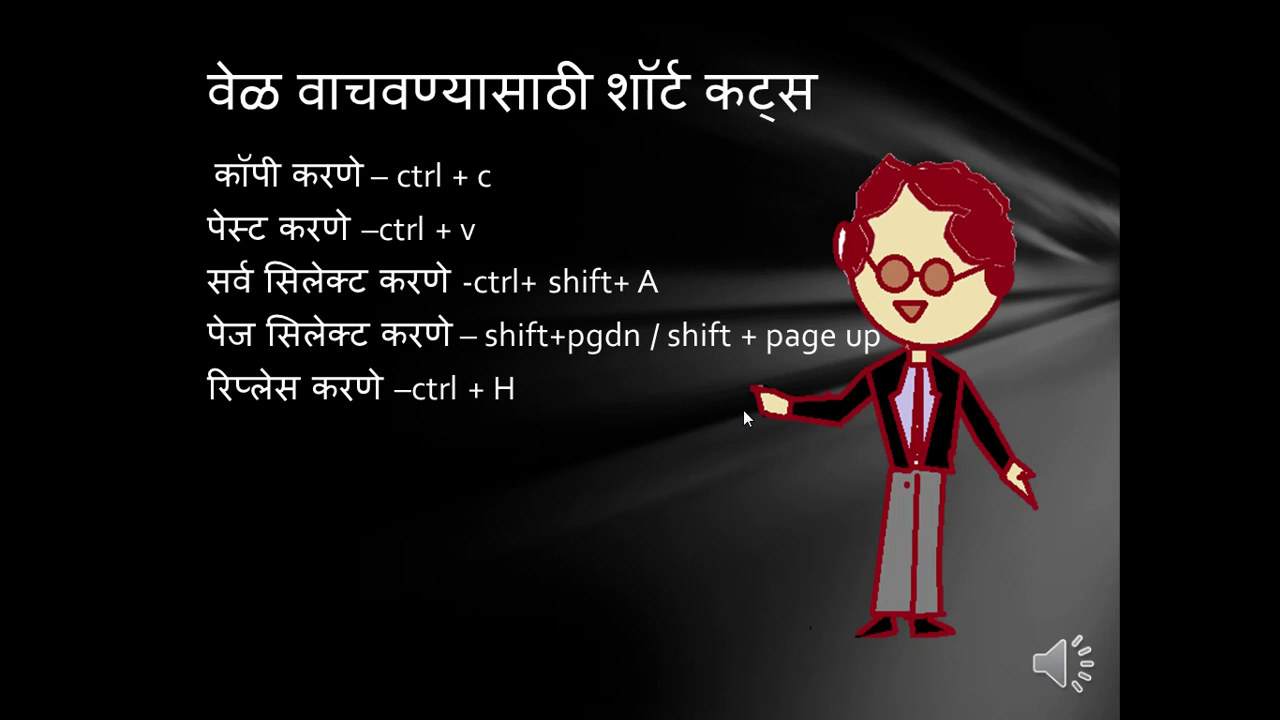
{"action": "left_click", "coordinate": [743, 410]}
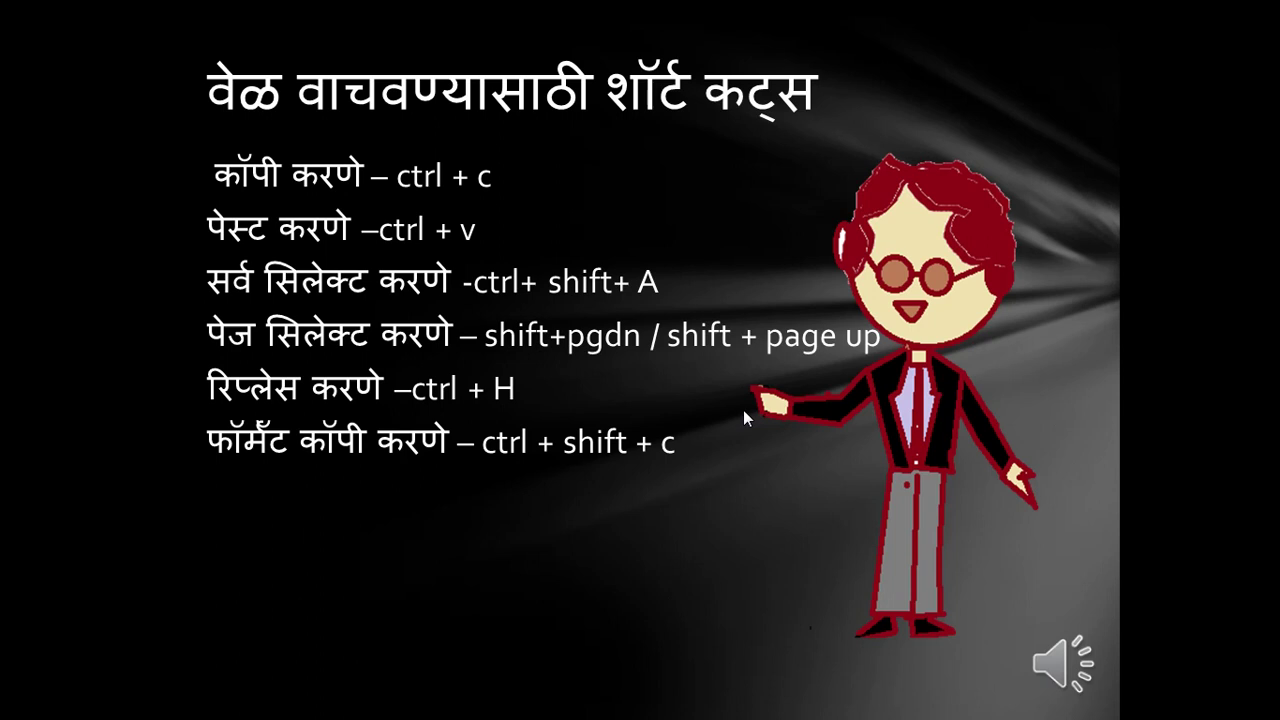
{"action": "left_click", "coordinate": [743, 410]}
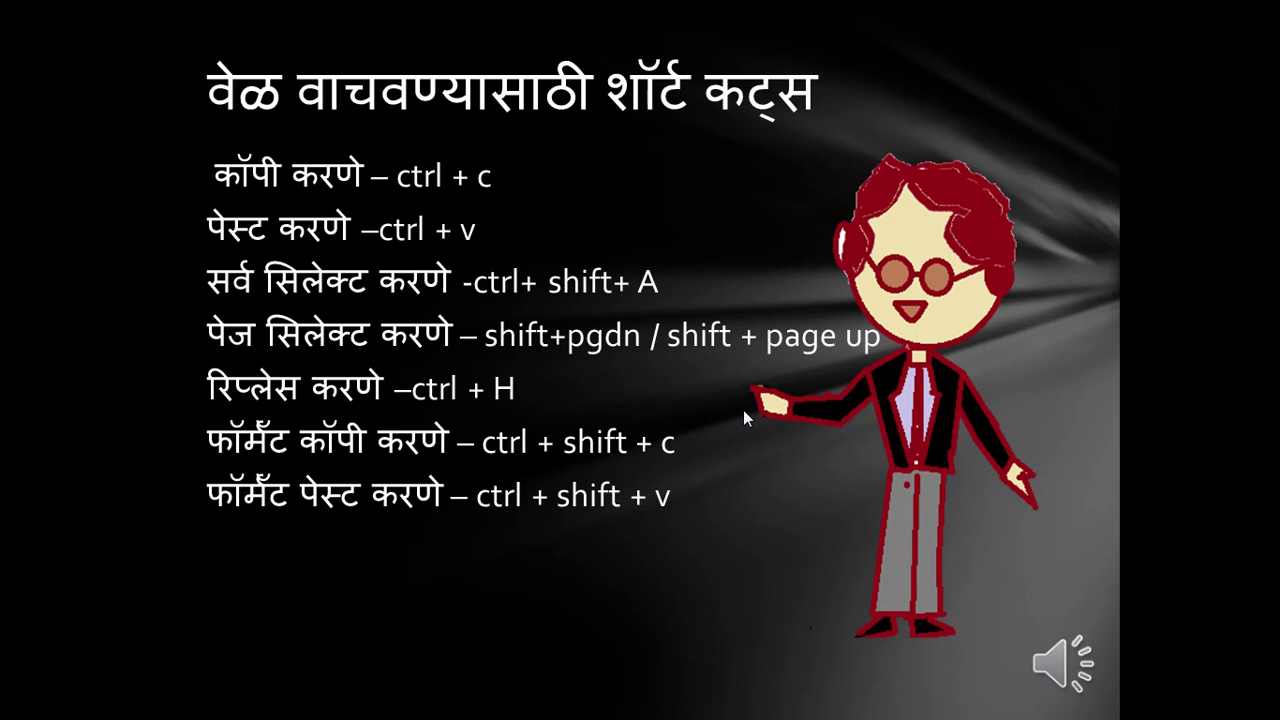
{"action": "left_click", "coordinate": [743, 410]}
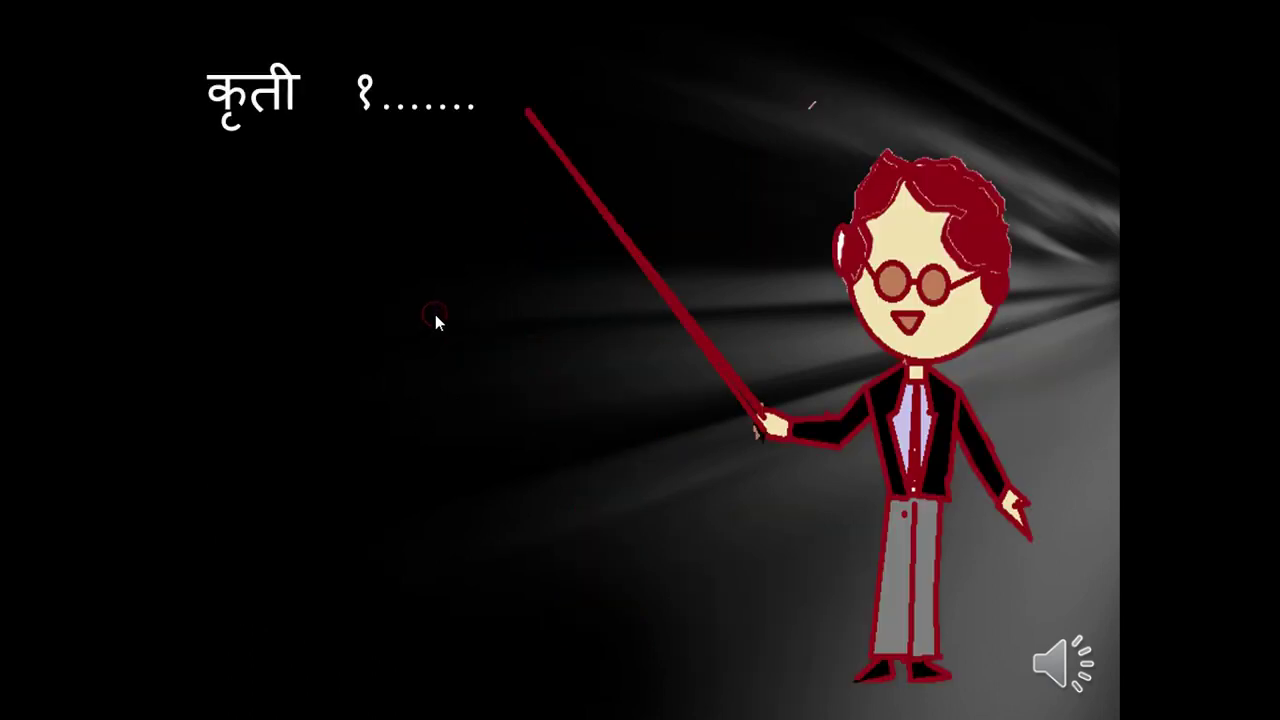
- Exit the slide show and scroll through the textbook 703000584.pdf in Acrobat Reader
{"action": "key", "text": "Escape"}
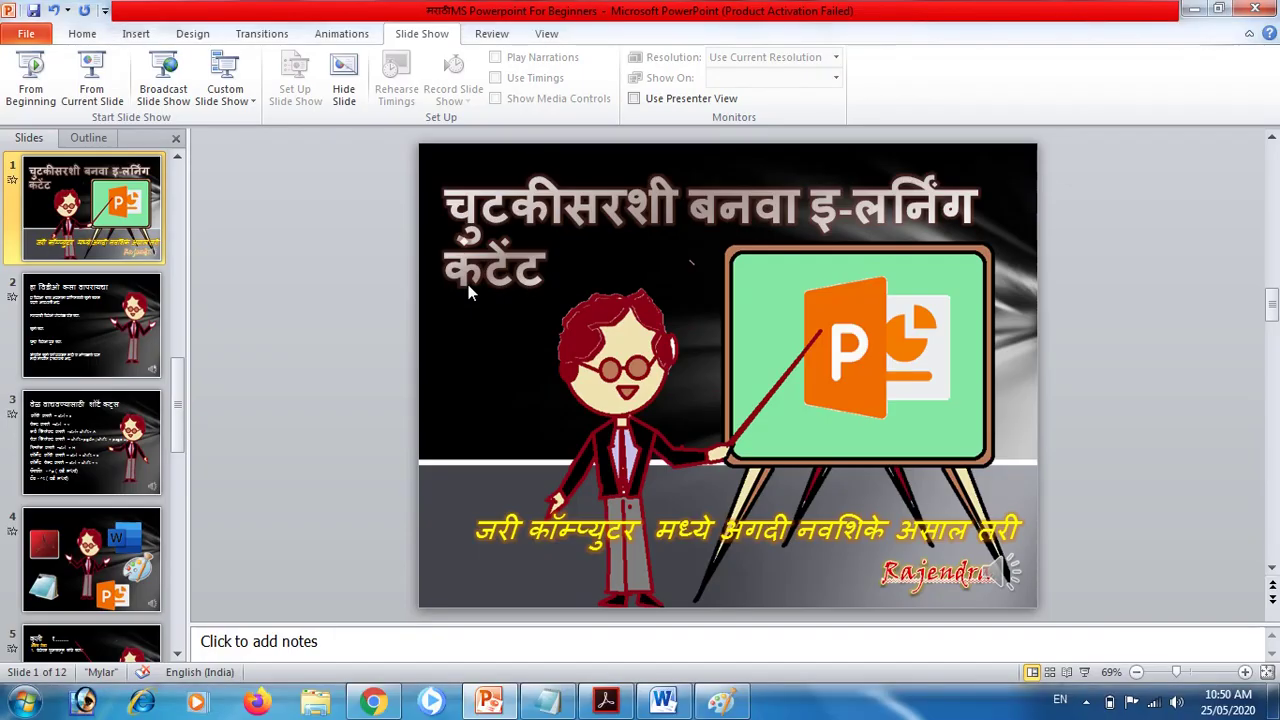
{"action": "left_click", "coordinate": [646, 708]}
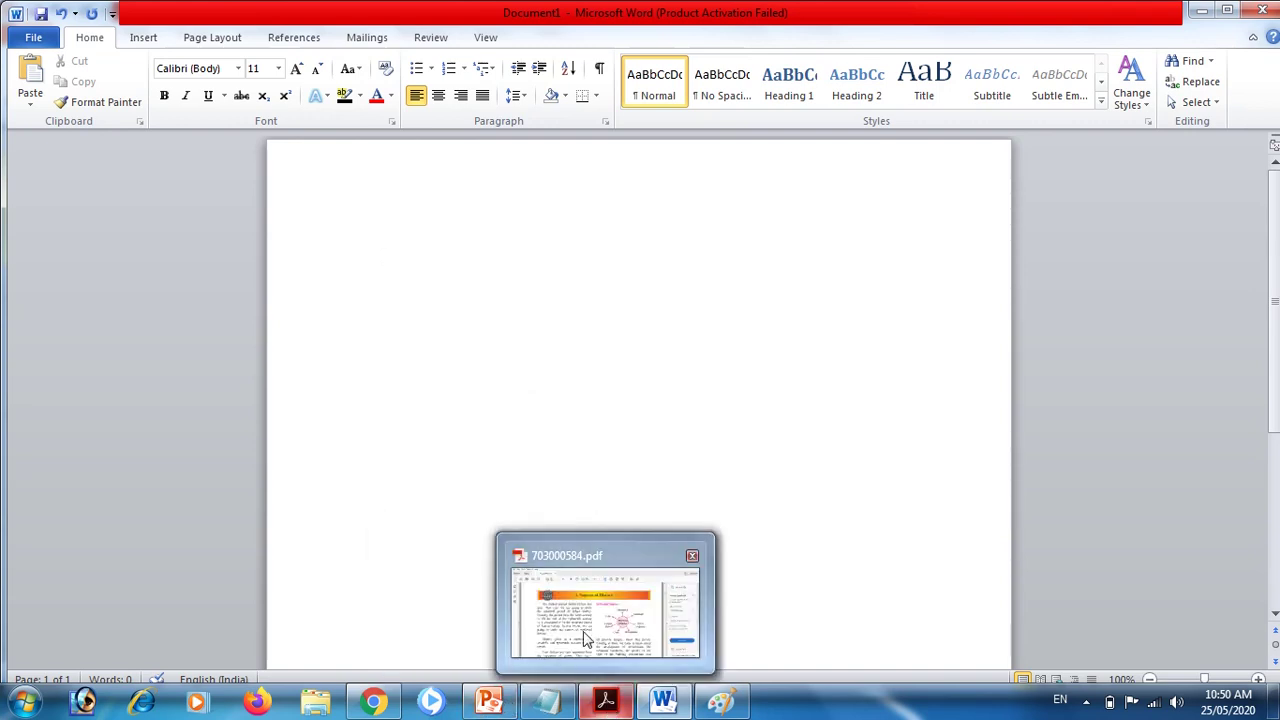
{"action": "left_click", "coordinate": [609, 706]}
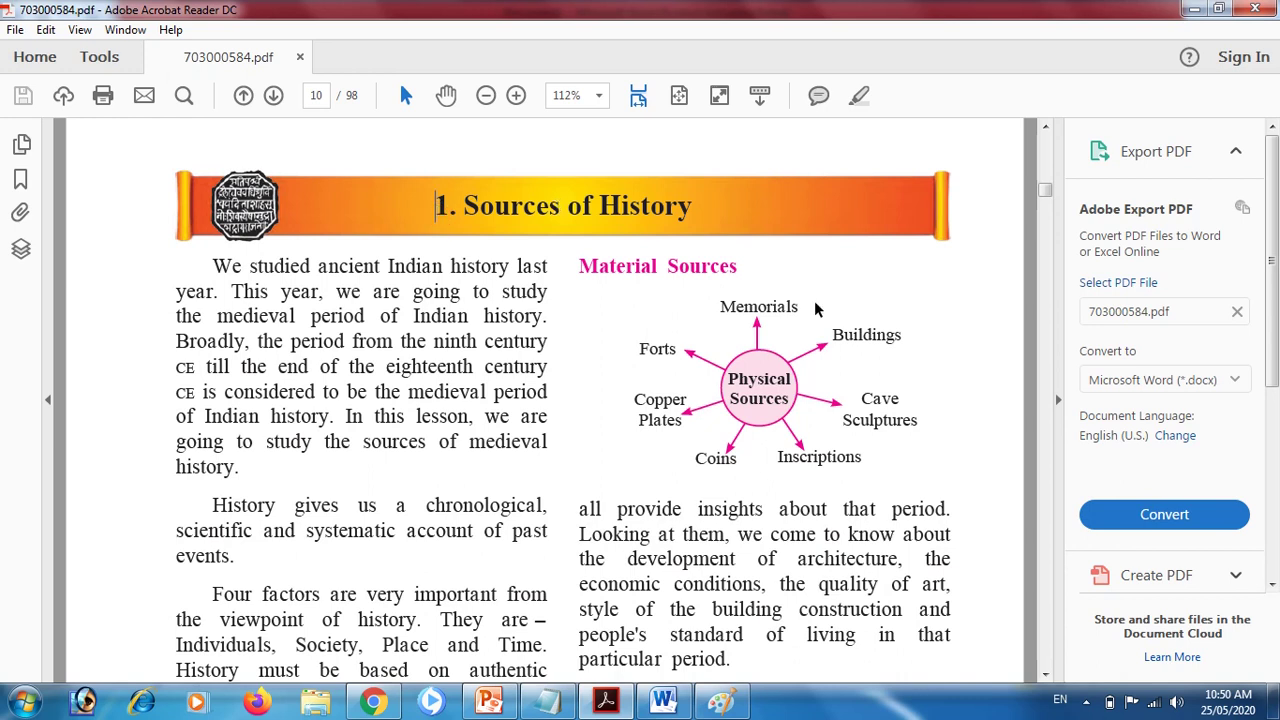
{"action": "left_click", "coordinate": [1047, 207]}
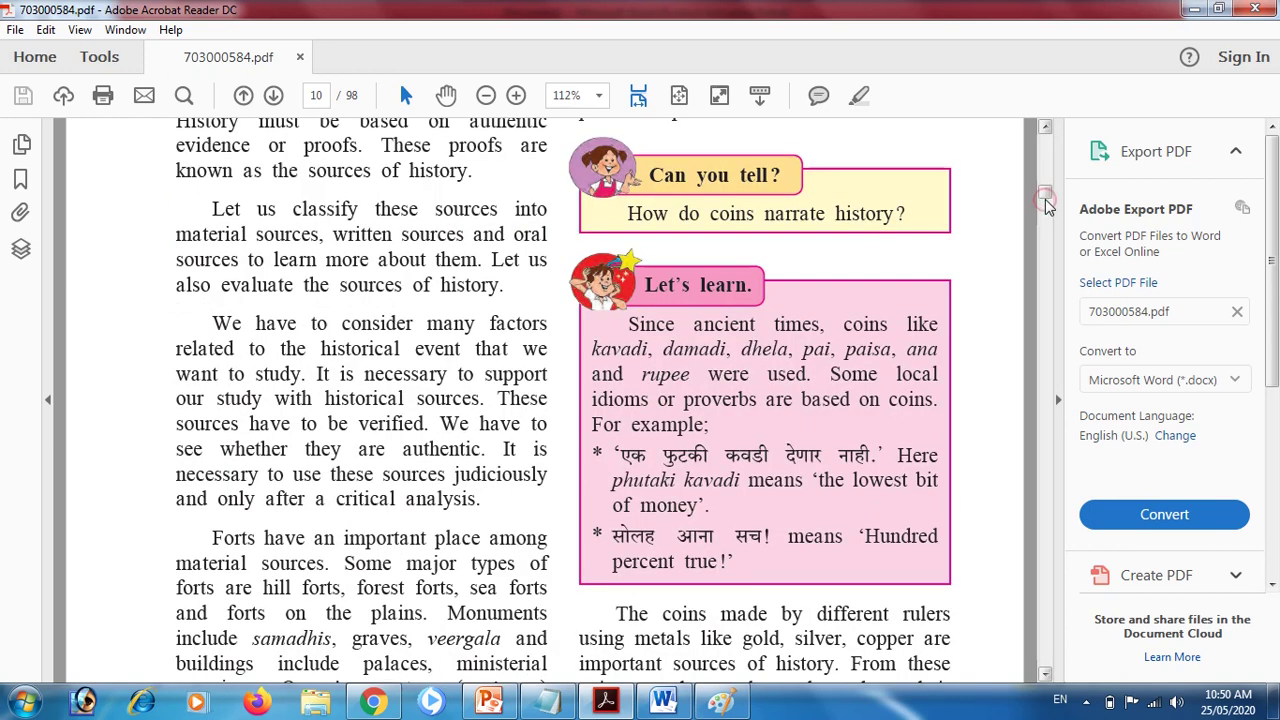
{"action": "mouse_move", "coordinate": [1047, 207]}
{"action": "left_mouse_down"}
{"action": "mouse_move", "coordinate": [1044, 140]}
{"action": "mouse_move", "coordinate": [1066, 546]}
{"action": "left_mouse_up"}
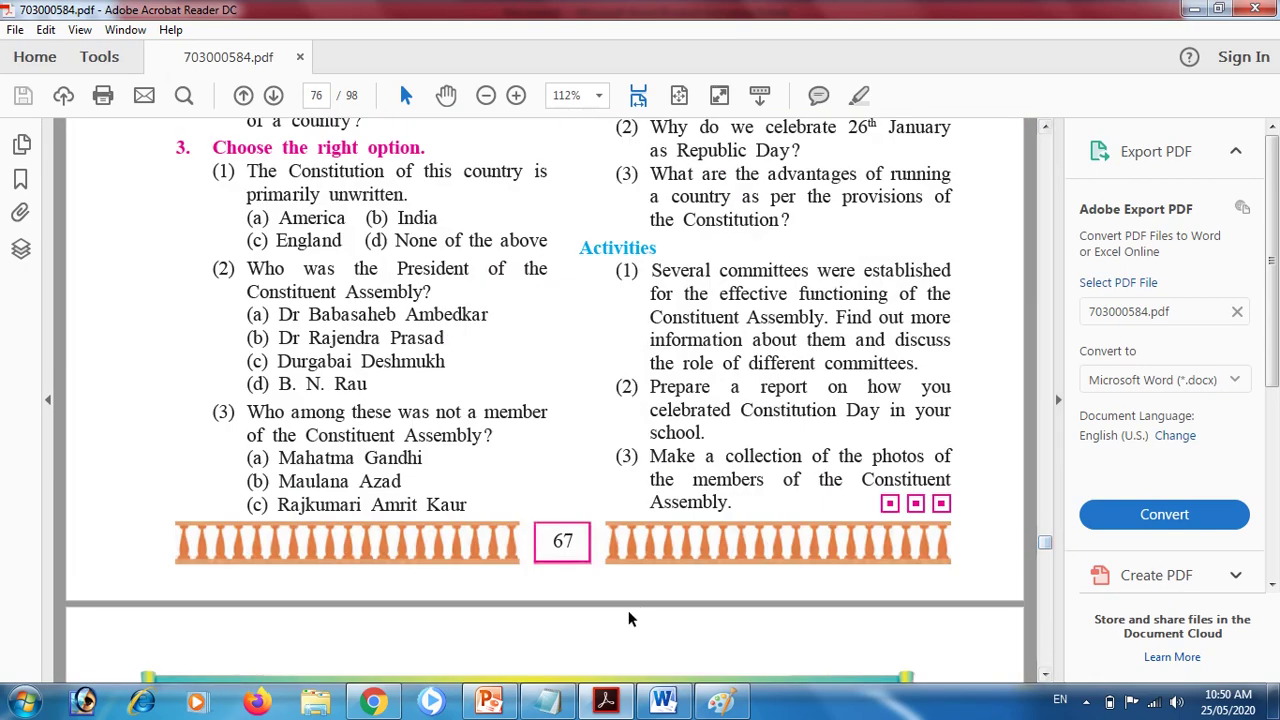
- Search 'ebalbharati books download pdf' in Chrome, open the Ebalbharati ebook library, then return to the PDF
{"action": "mouse_move", "coordinate": [378, 703]}
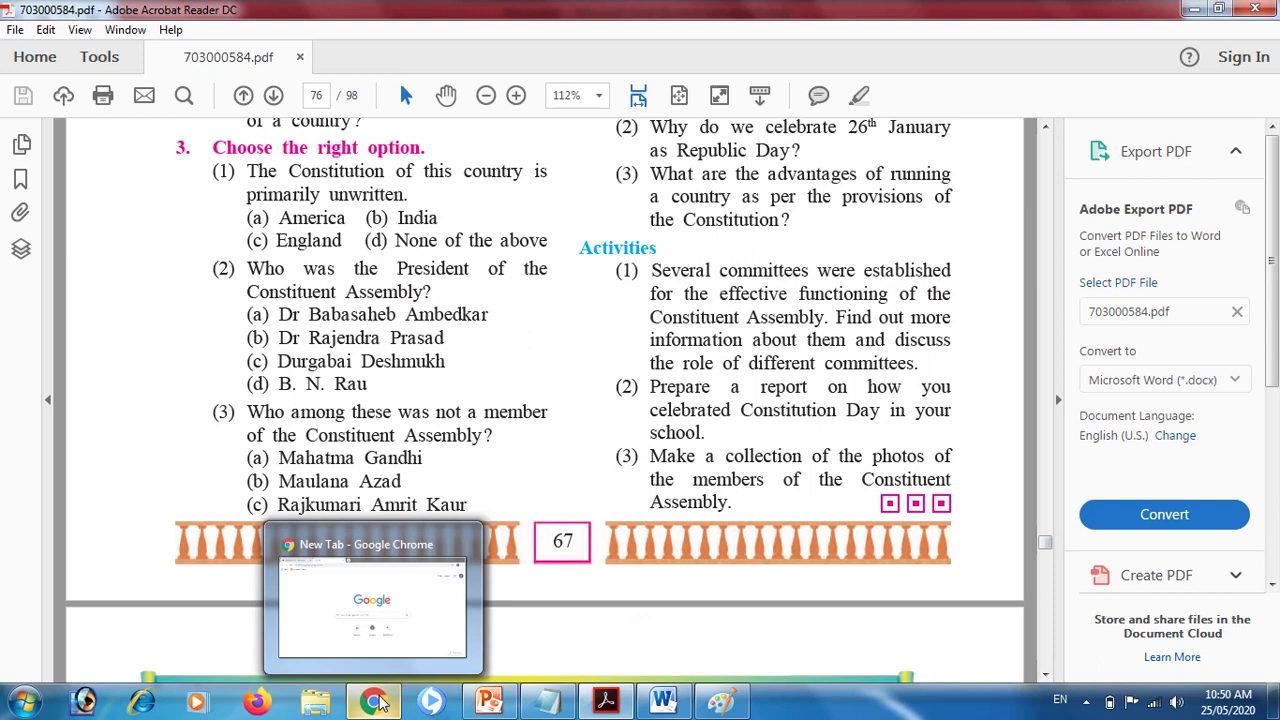
{"action": "left_click", "coordinate": [402, 590]}
{"action": "type", "text": "e"}
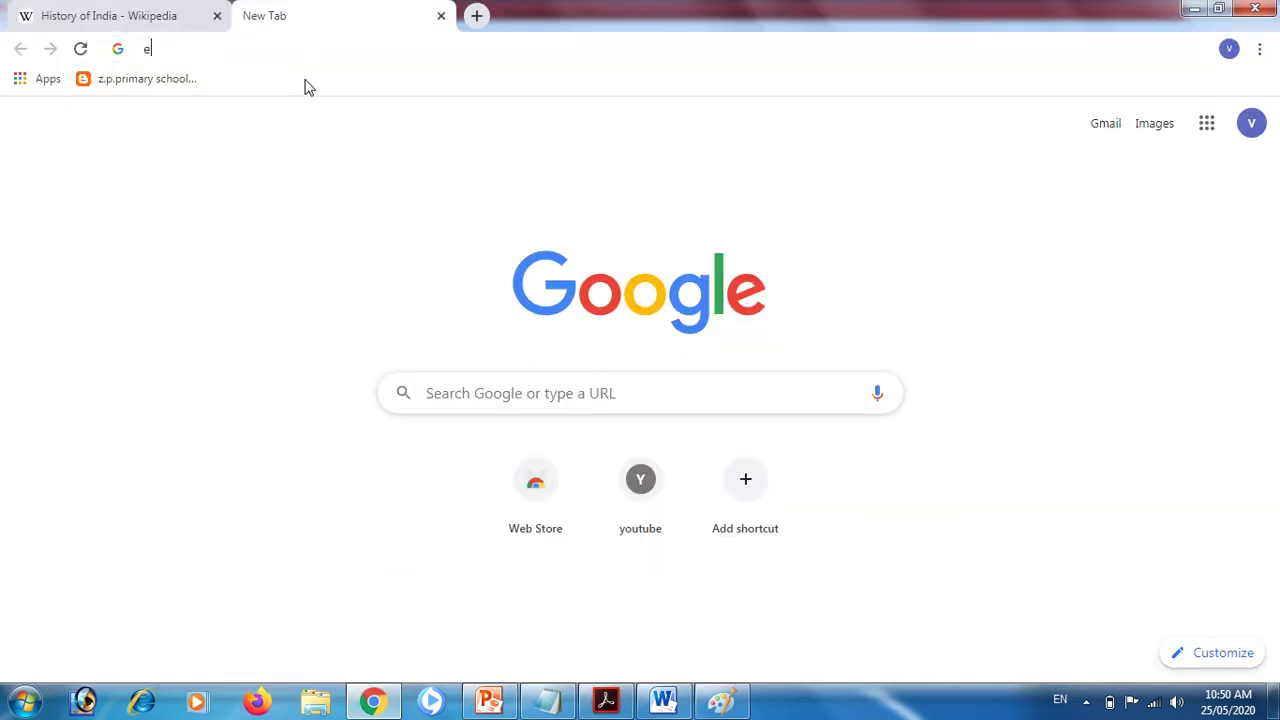
{"action": "type", "text": "bal"}
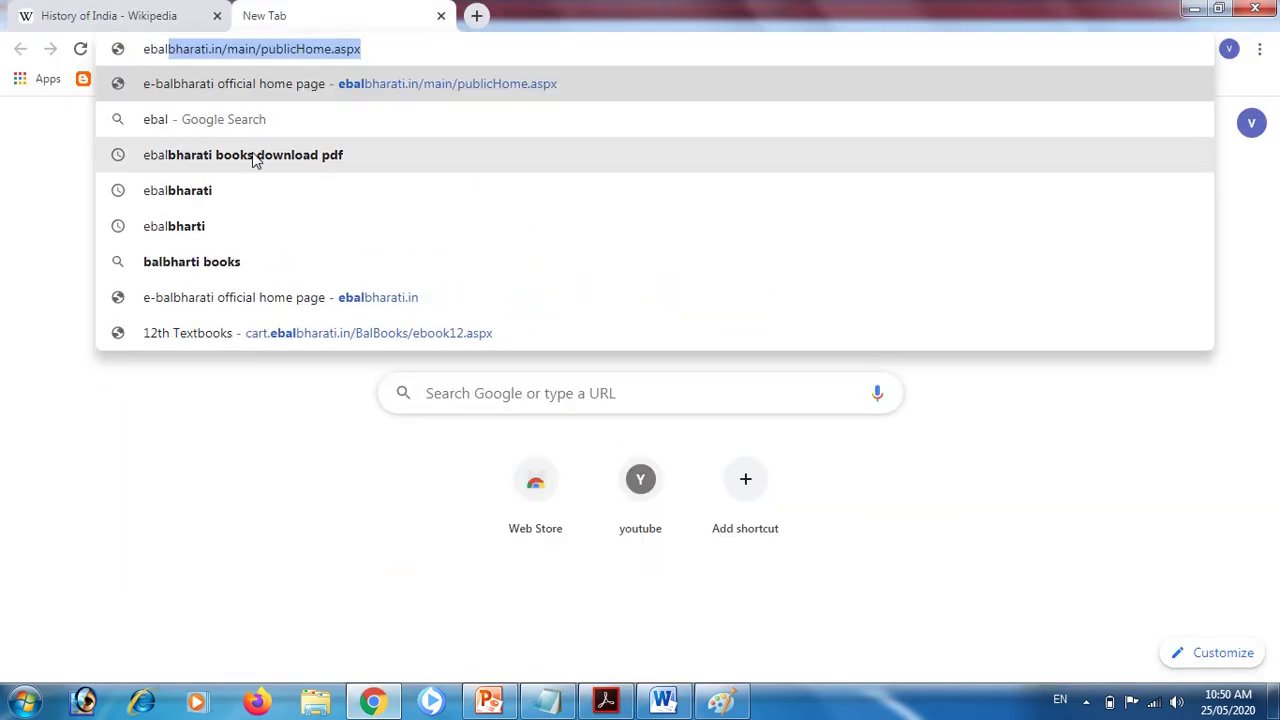
{"action": "left_click", "coordinate": [254, 155]}
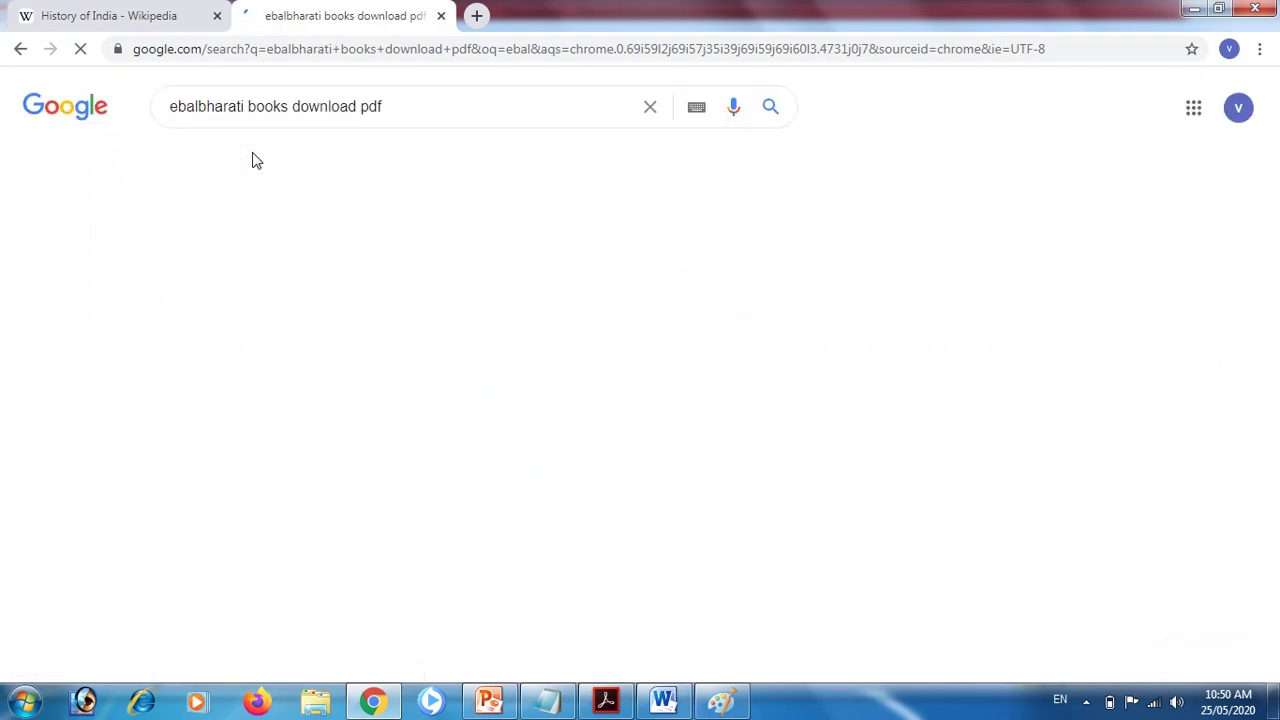
{"action": "left_click", "coordinate": [218, 262]}
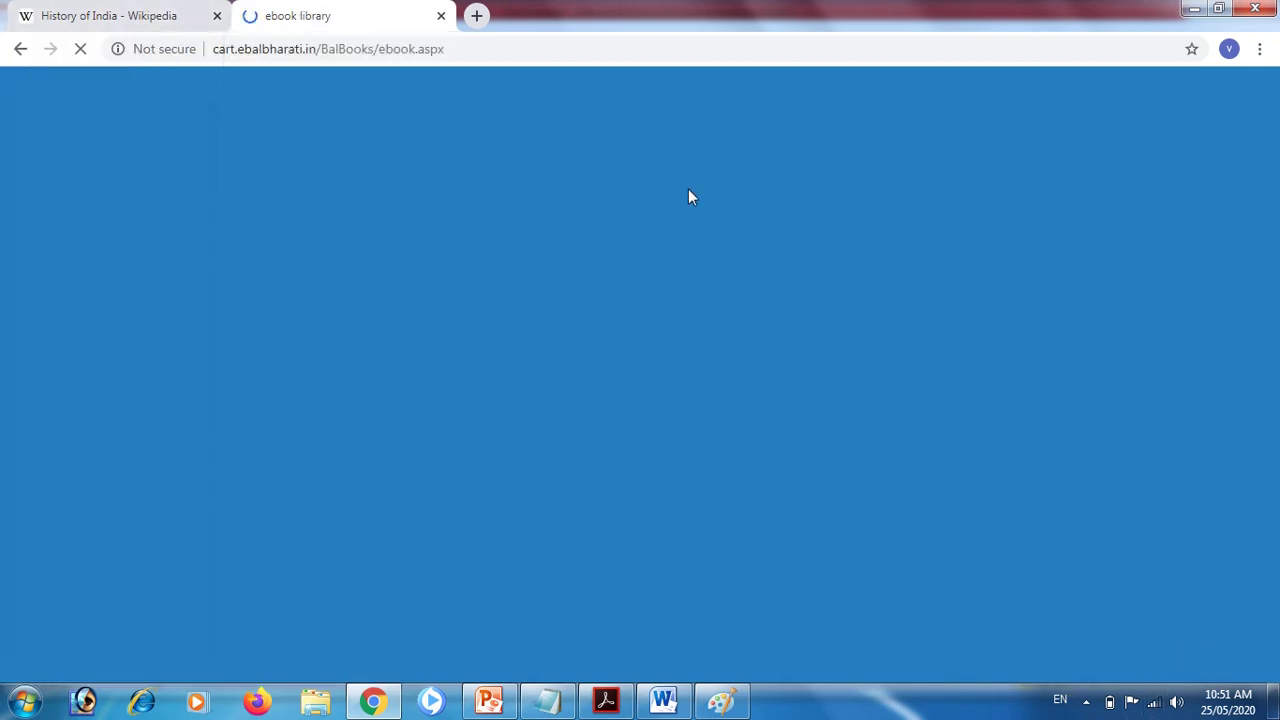
{"action": "left_click", "coordinate": [604, 703]}
{"action": "right_click", "coordinate": [604, 703]}
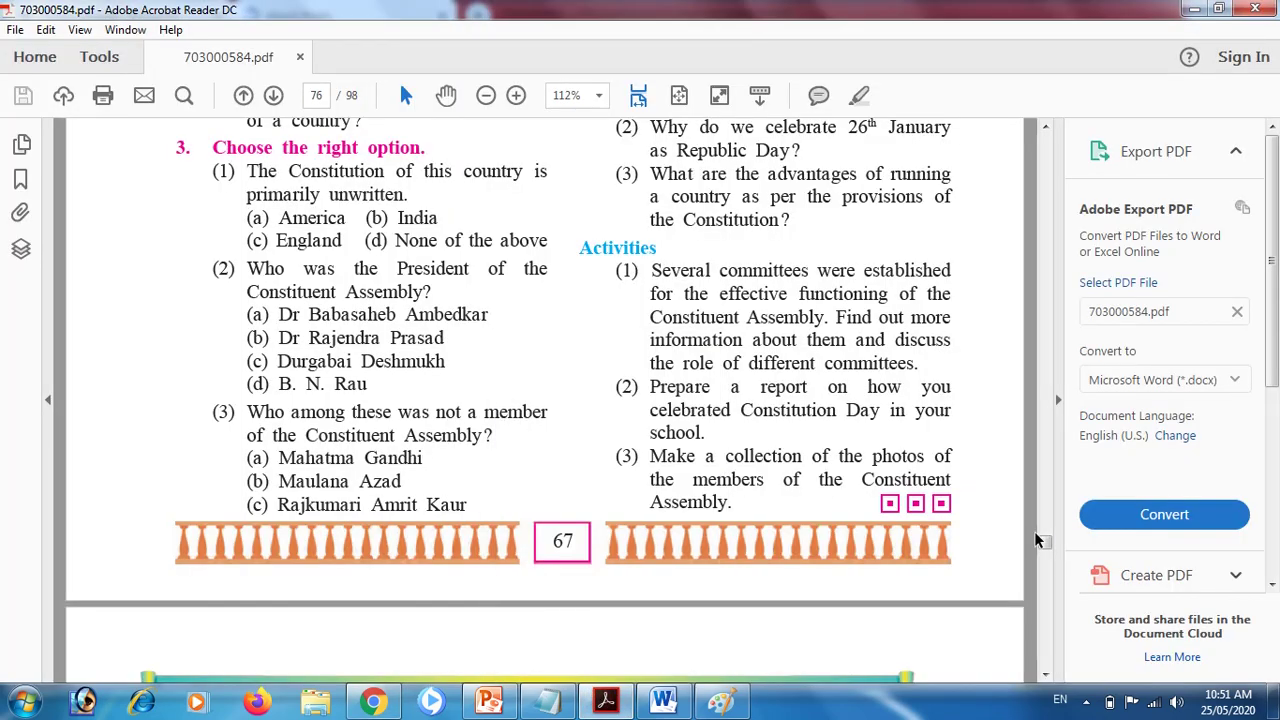
- Scroll up to the Competency Statements table and select the Sources of History row
{"action": "scroll", "coordinate": [1047, 540], "scroll_direction": "up", "scroll_amount": 5}
{"action": "left_click_drag", "start_coordinate": [1047, 540], "coordinate": [1027, 119]}
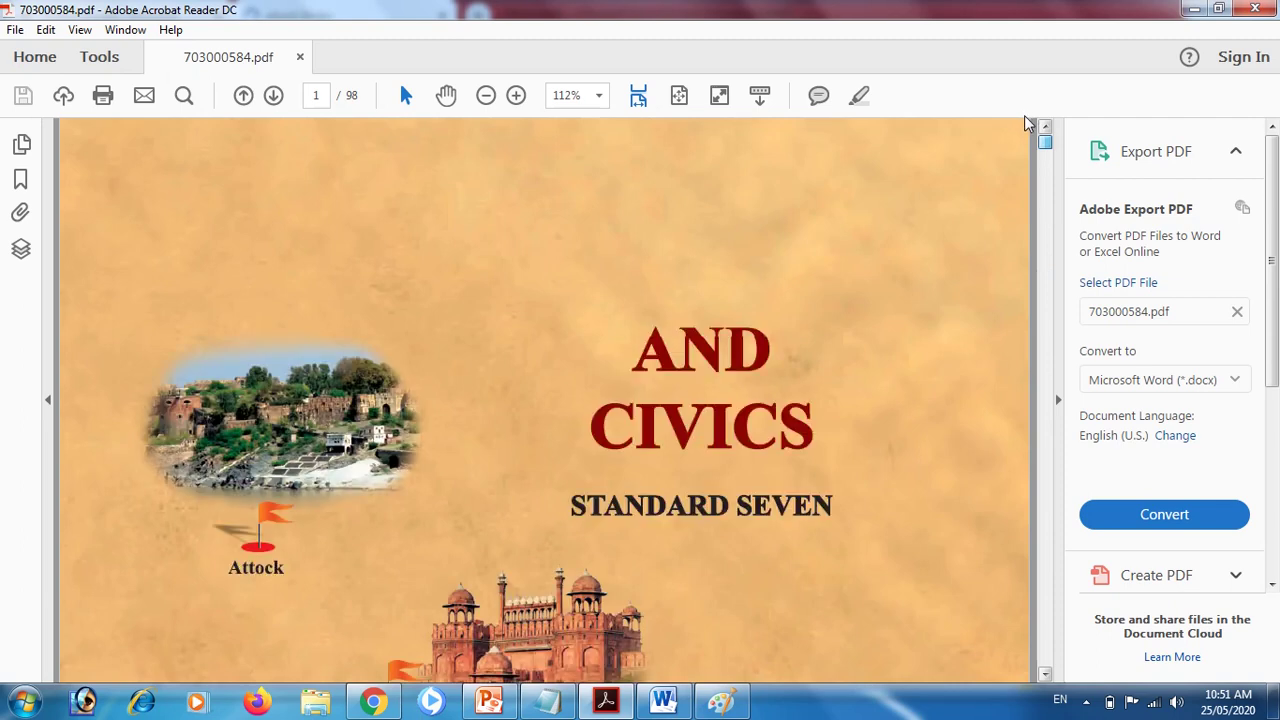
{"action": "mouse_move", "coordinate": [1043, 138]}
{"action": "left_mouse_down"}
{"action": "mouse_move", "coordinate": [1049, 200]}
{"action": "mouse_move", "coordinate": [1047, 186]}
{"action": "left_mouse_up"}
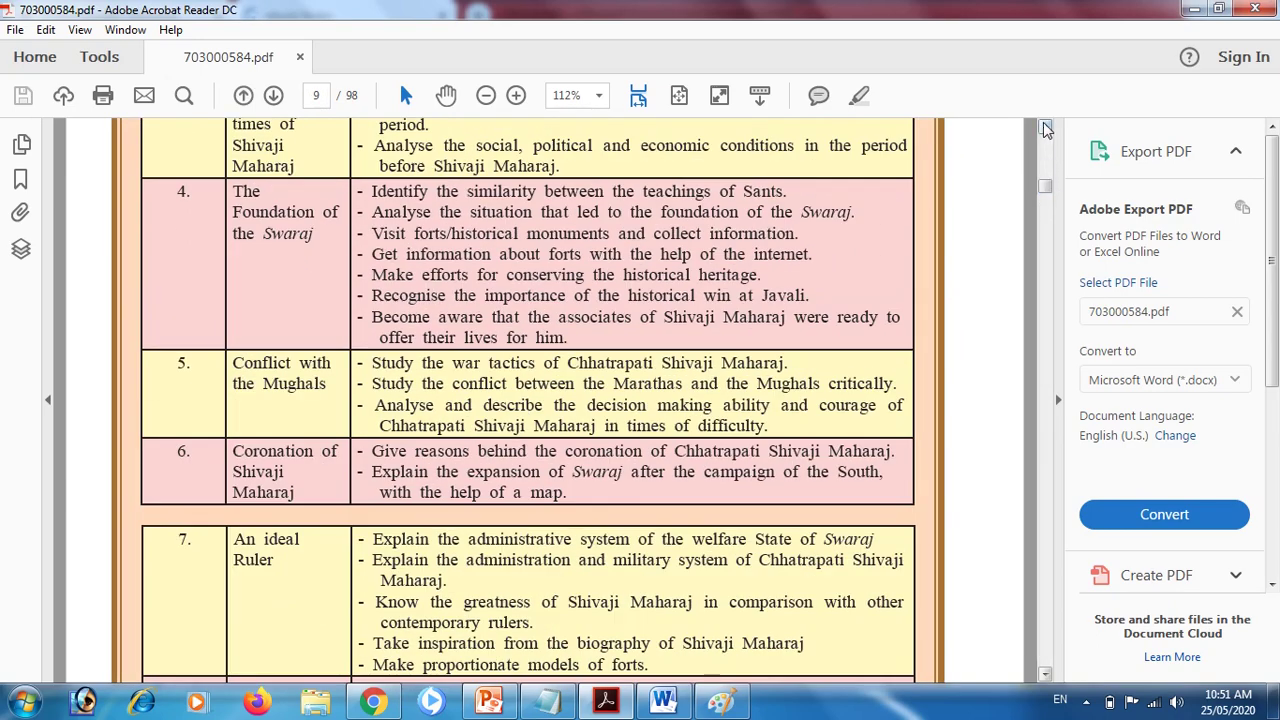
{"action": "left_click", "coordinate": [1045, 128]}
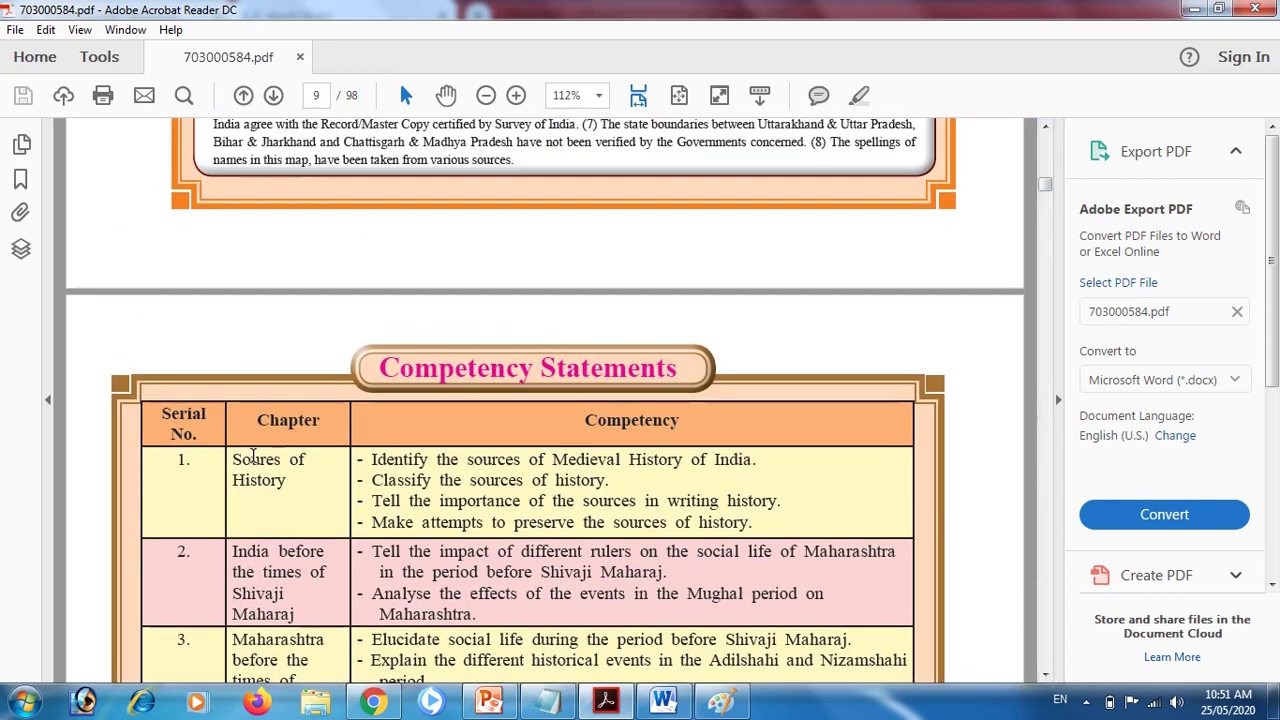
{"action": "mouse_move", "coordinate": [232, 458]}
{"action": "left_mouse_down"}
{"action": "mouse_move", "coordinate": [689, 535]}
{"action": "mouse_move", "coordinate": [763, 524]}
{"action": "left_mouse_up"}
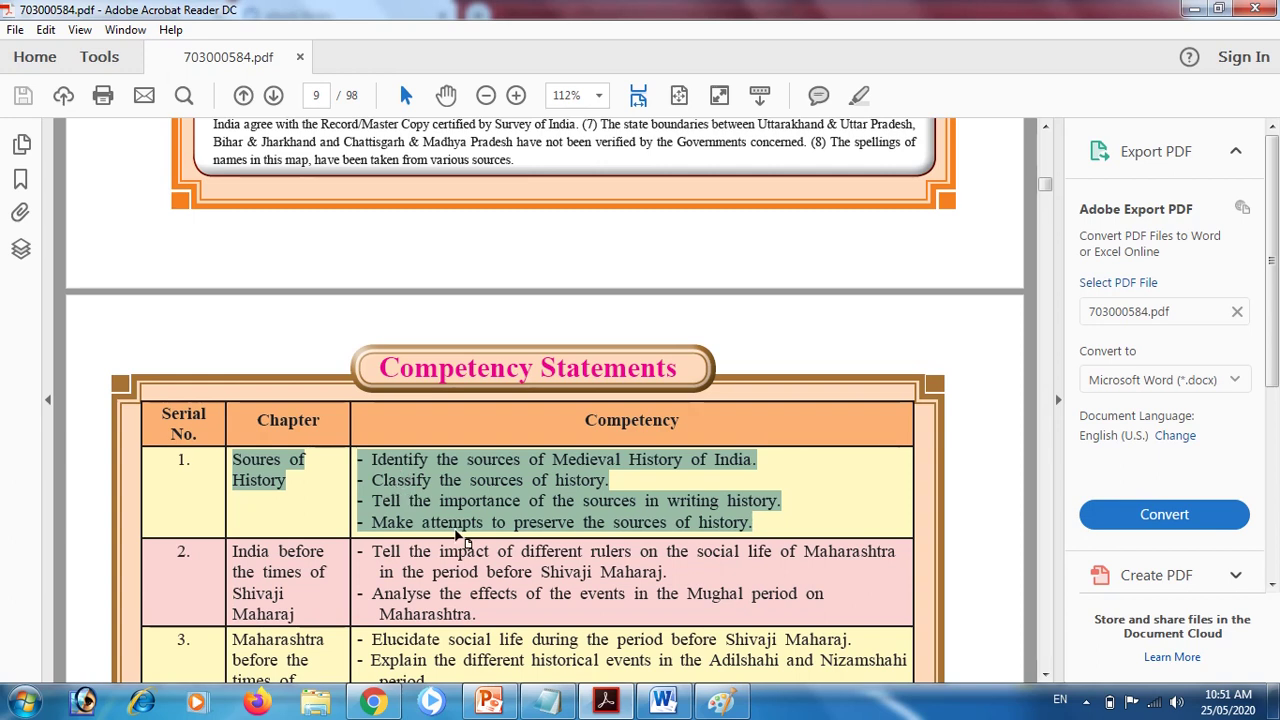
- Scroll to page 10 and select the chapter number in the '1. Sources of History' heading
{"action": "left_click", "coordinate": [1045, 675]}
{"action": "left_click_drag", "start_coordinate": [1045, 677], "coordinate": [1045, 677]}
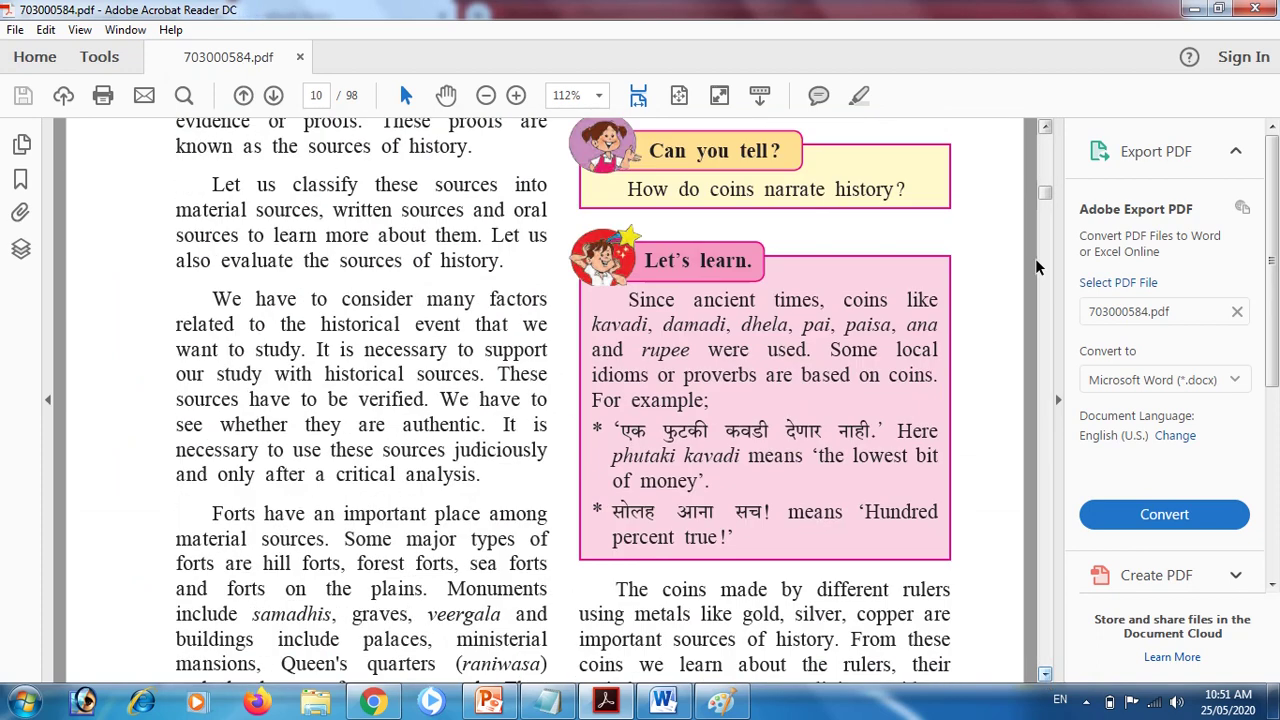
{"action": "left_click_drag", "start_coordinate": [1045, 128], "coordinate": [1045, 128]}
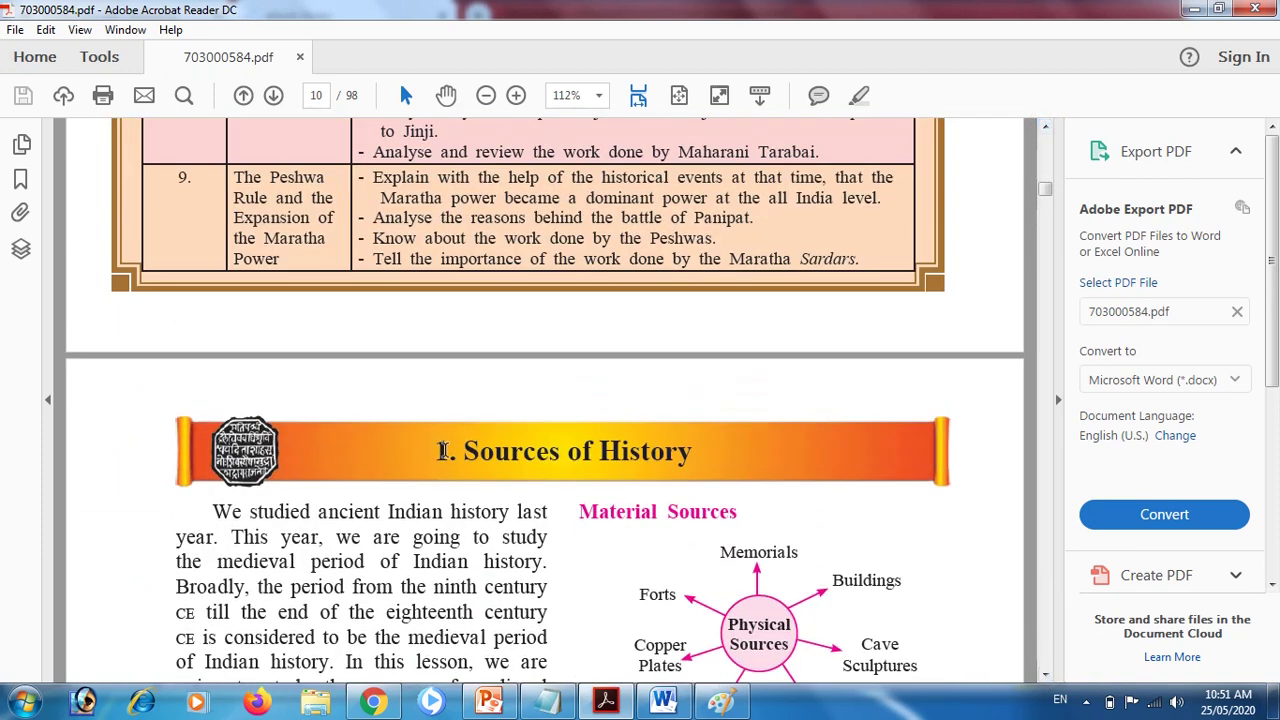
{"action": "left_click_drag", "start_coordinate": [452, 455], "coordinate": [438, 451]}
- Select the Sources of History chapter text and copy it through the Edit menu (Alt+E)
{"action": "left_click", "coordinate": [436, 451]}
{"action": "mouse_move", "coordinate": [626, 700]}
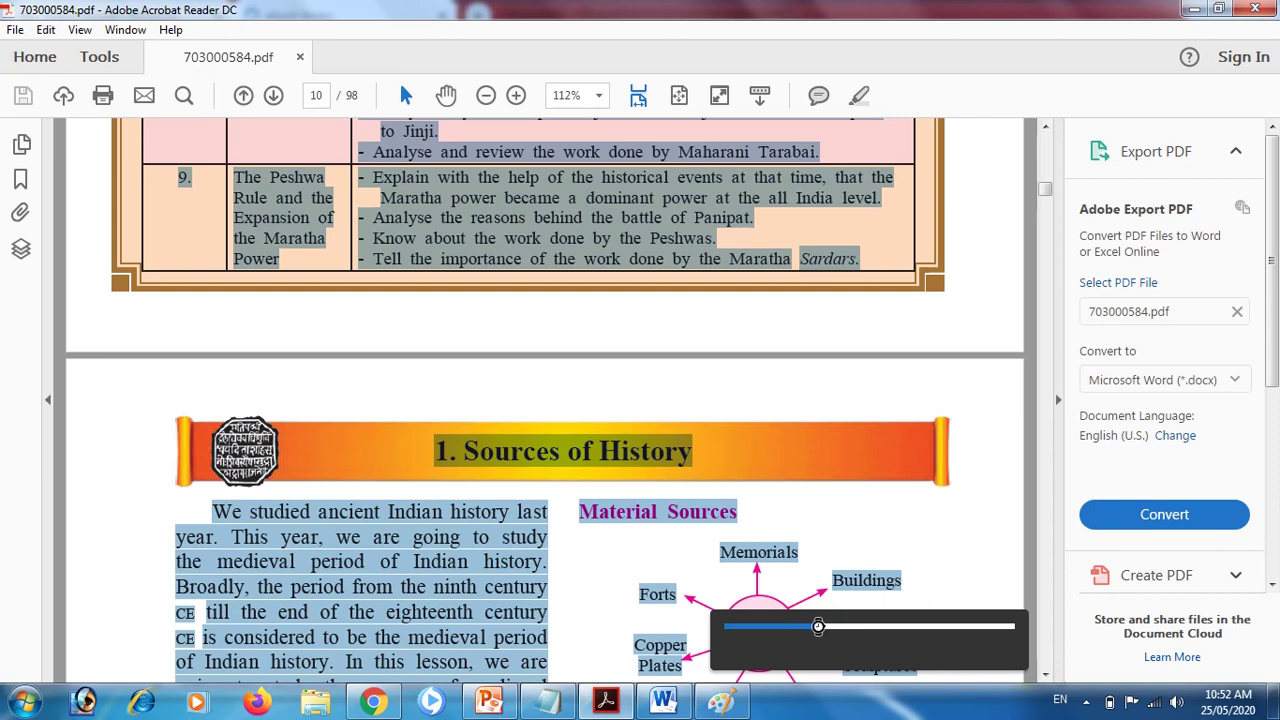
{"action": "key", "text": "alt+e"}
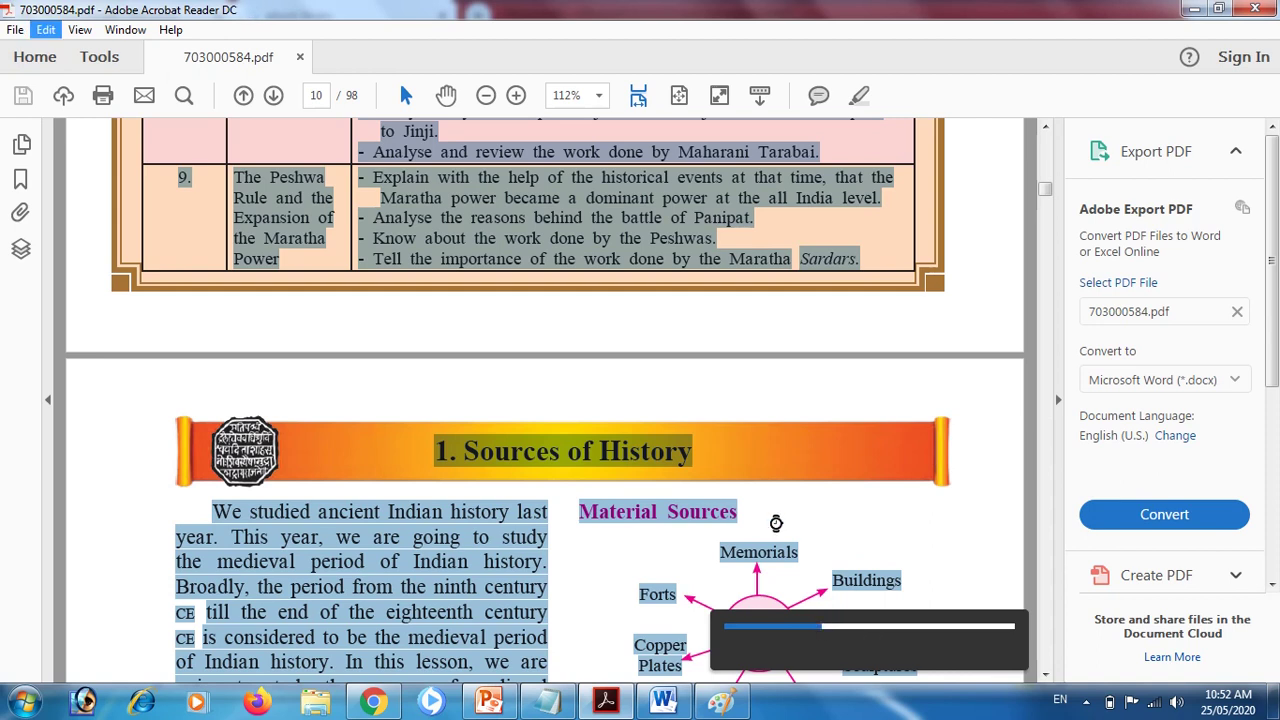
{"action": "key", "text": "Escape"}
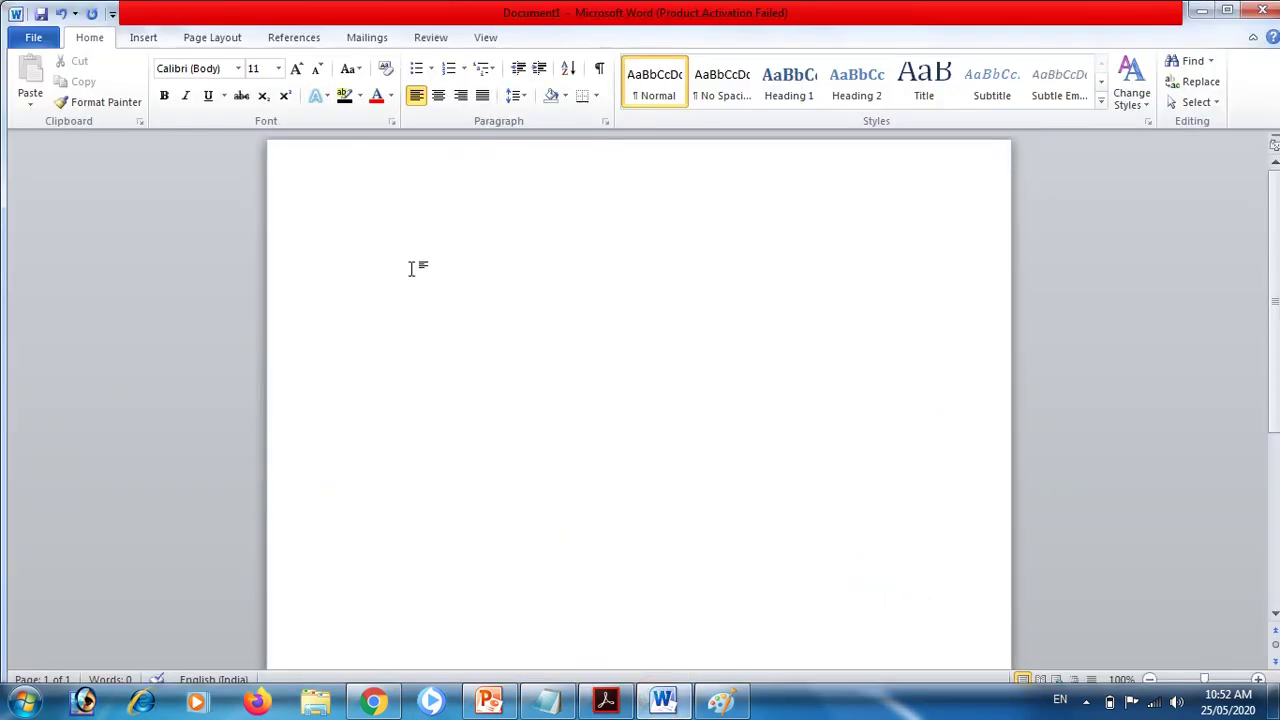
- Paste the copied chapter text into Word's blank Document1, filling 142 pages
{"action": "right_click", "coordinate": [379, 224]}
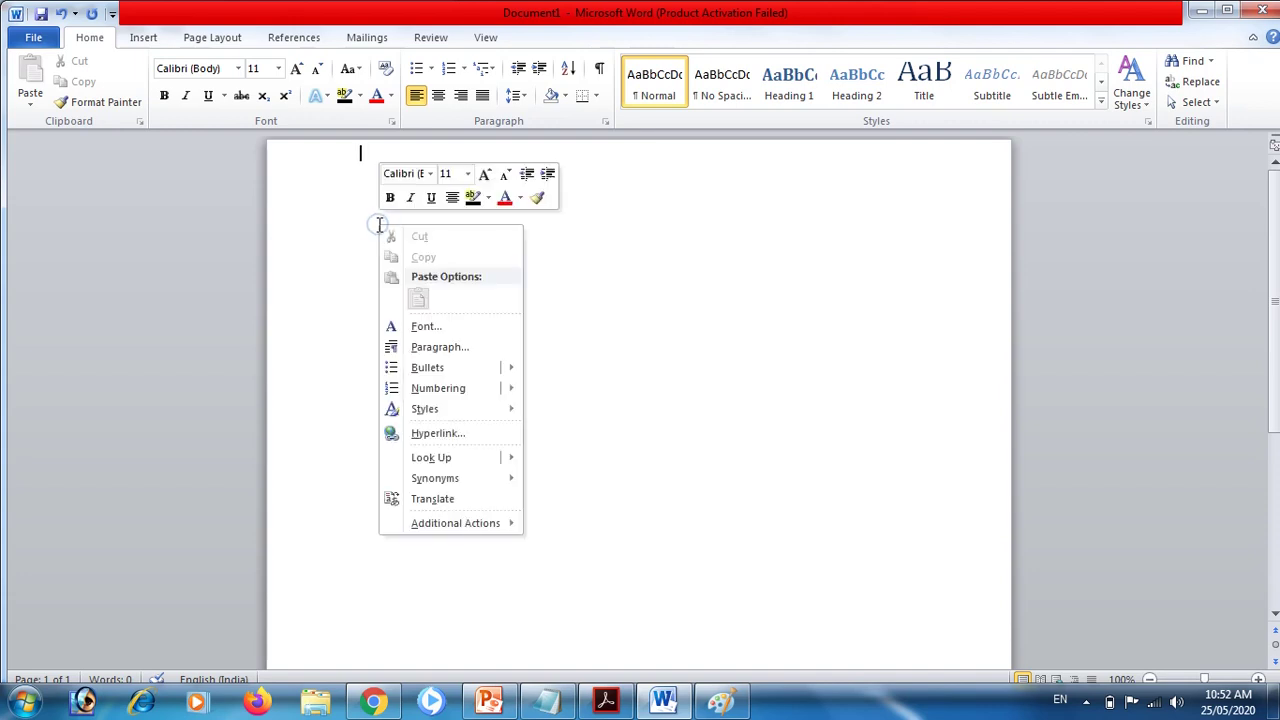
{"action": "left_click", "coordinate": [413, 293]}
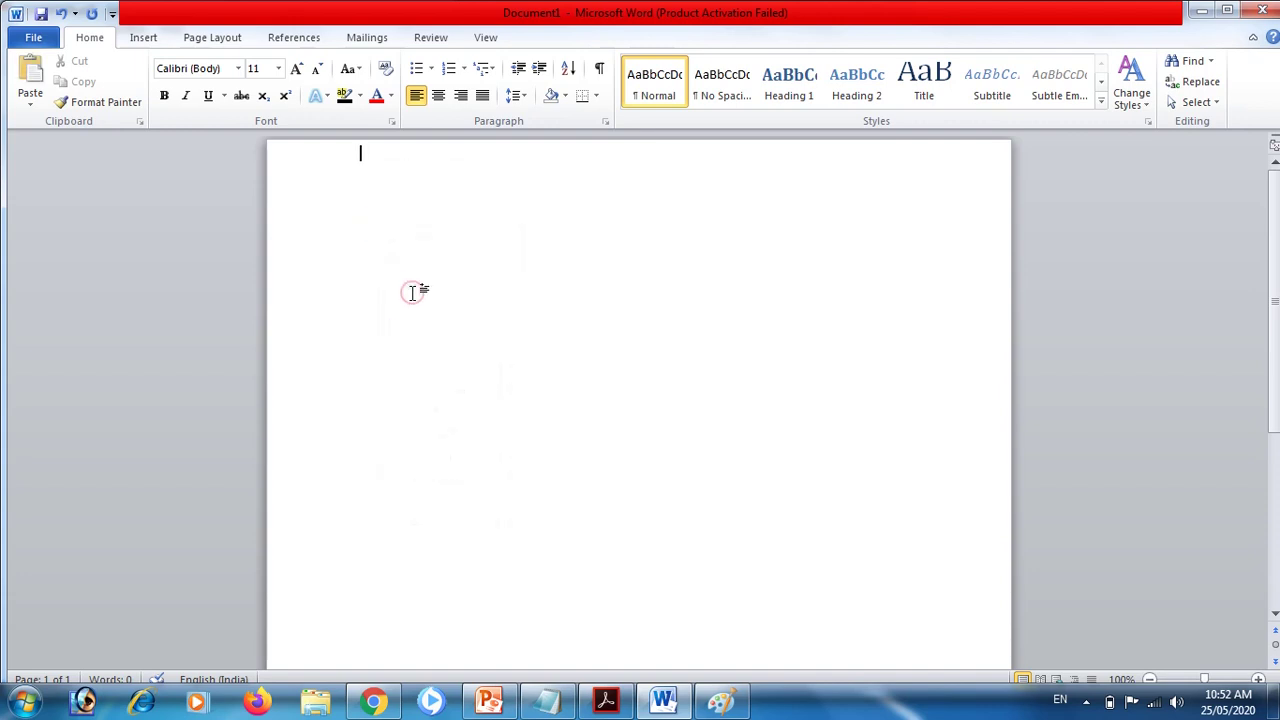
{"action": "left_click", "coordinate": [615, 702]}
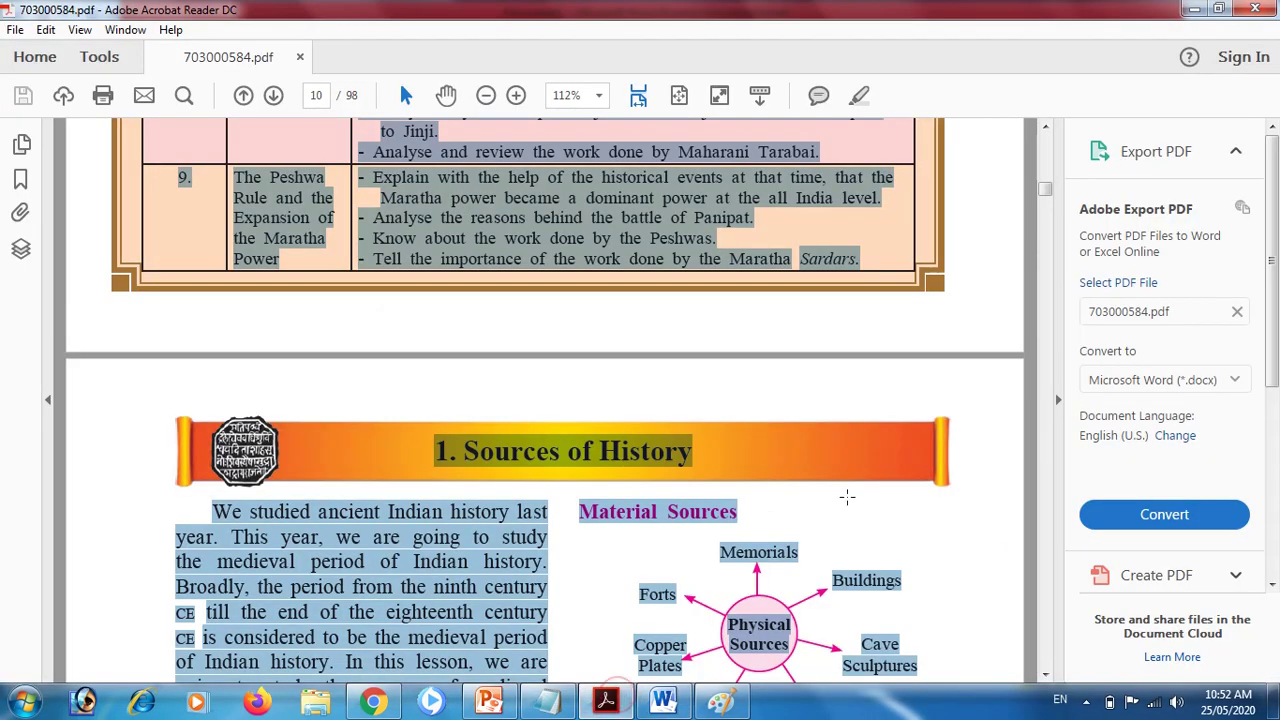
{"action": "left_click", "coordinate": [662, 702]}
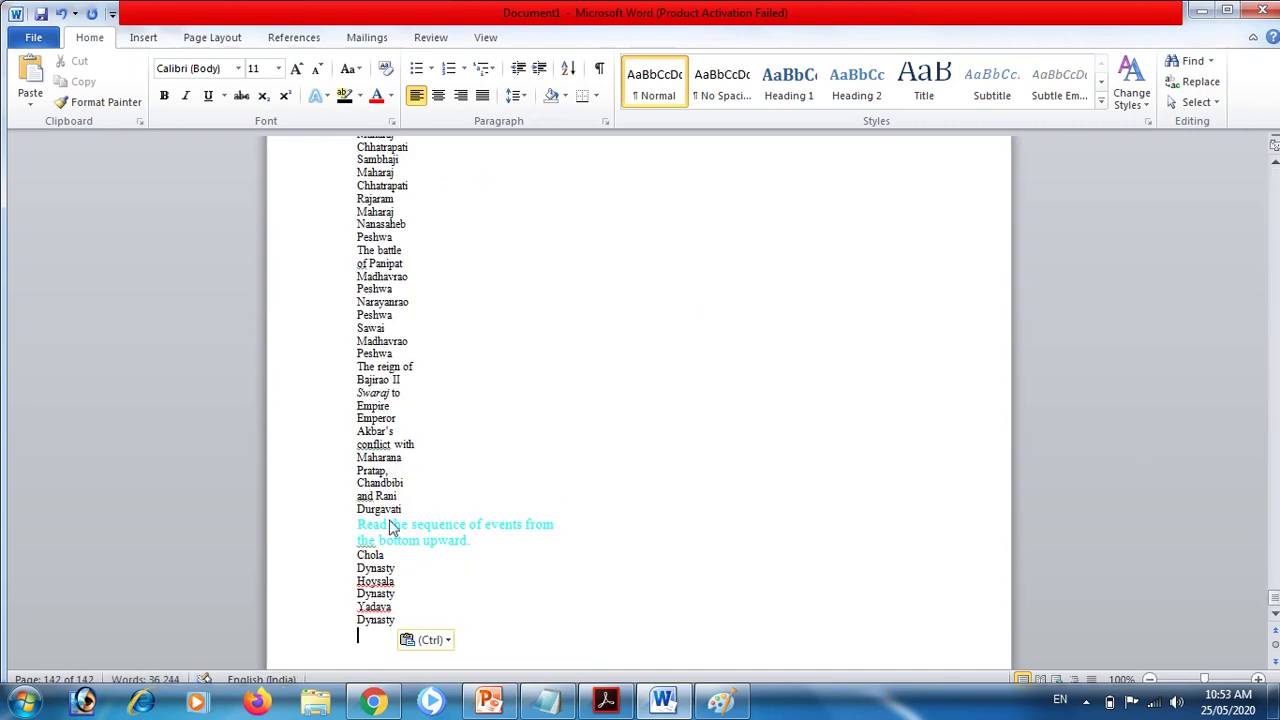
- Scroll to the top of Document1 and select the 32-pt HISTORY AND CIVICS title
{"action": "left_click_drag", "start_coordinate": [352, 524], "coordinate": [467, 541]}
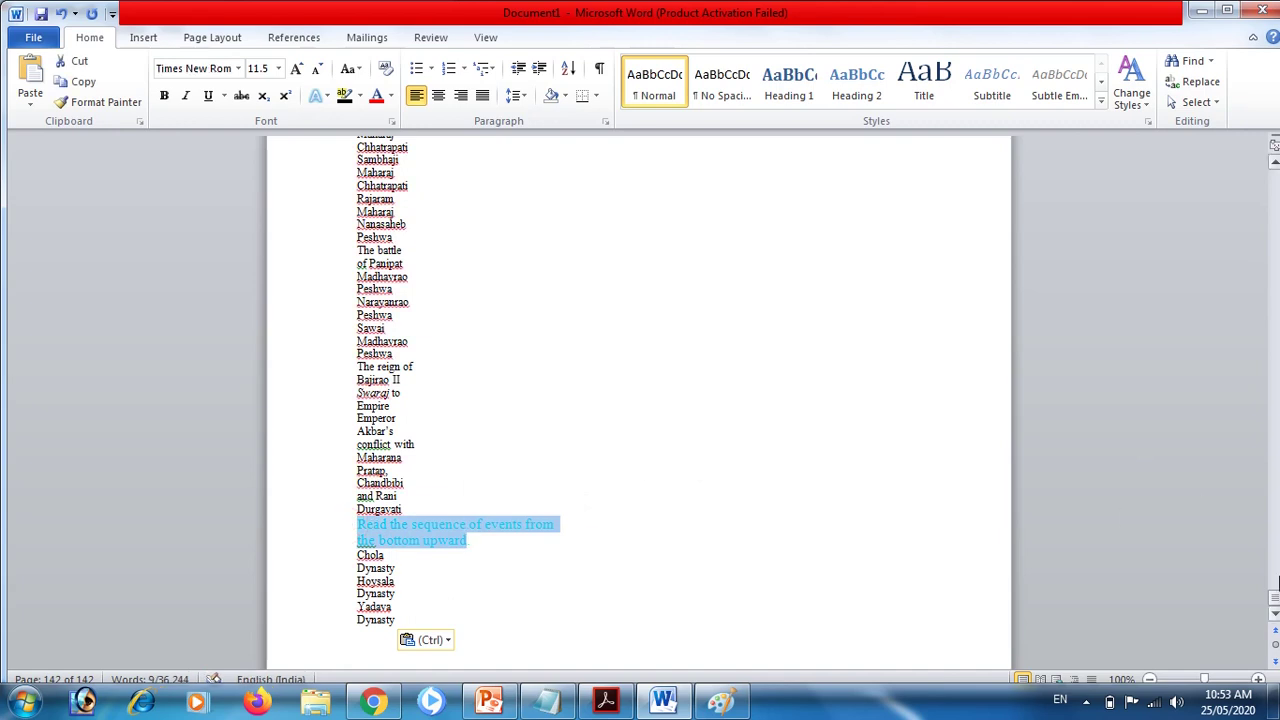
{"action": "left_click_drag", "start_coordinate": [1274, 600], "coordinate": [1274, 155]}
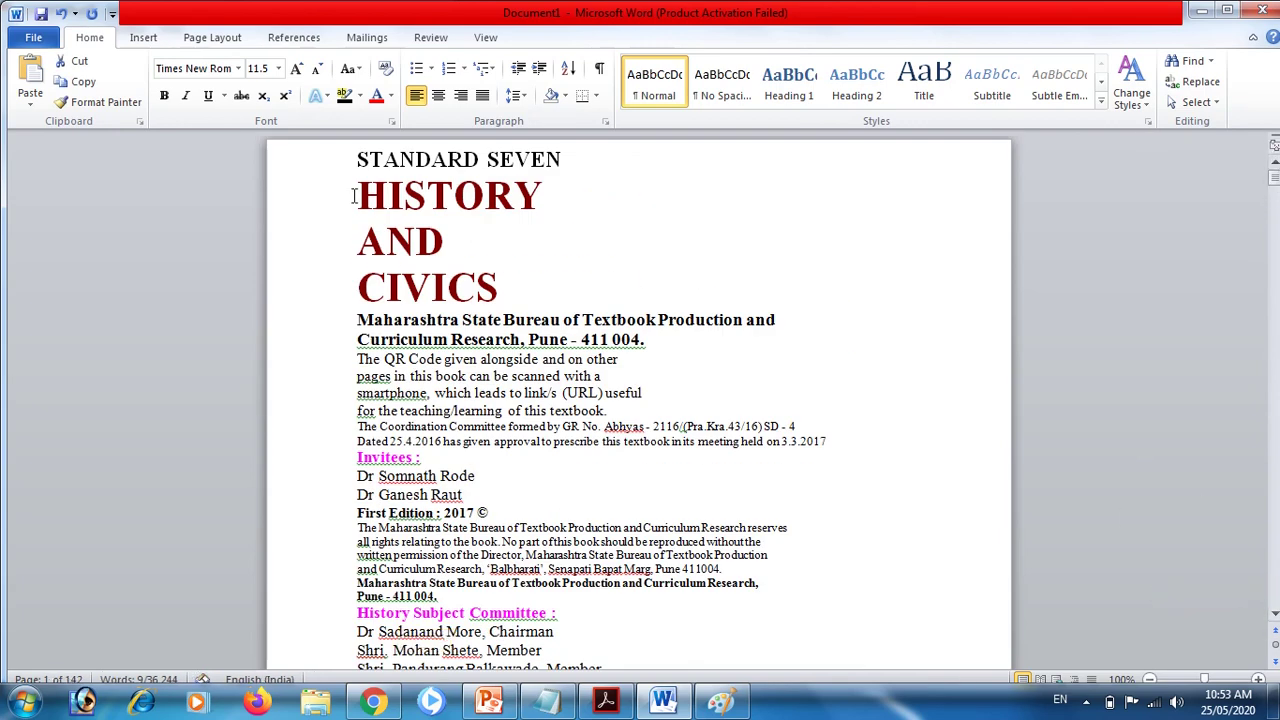
{"action": "left_click_drag", "start_coordinate": [362, 190], "coordinate": [528, 298]}
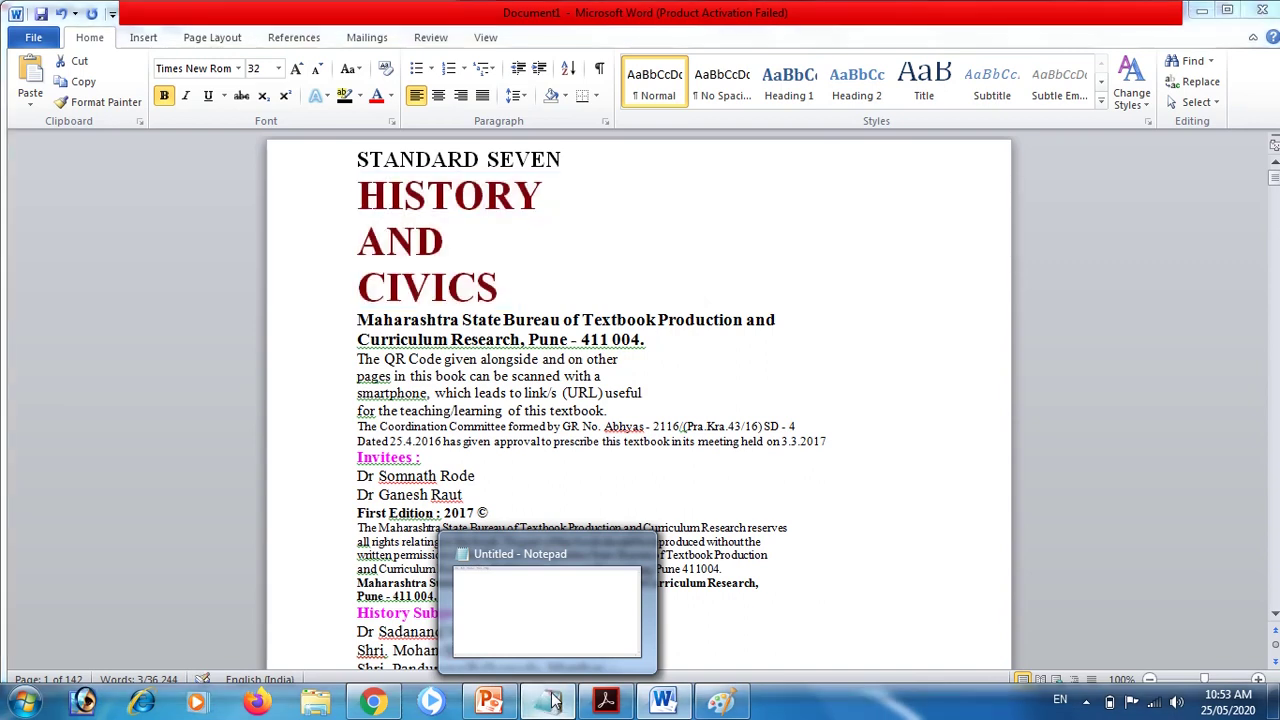
- Restore the empty Notepad window over the Word document and make it active
{"action": "left_click", "coordinate": [554, 703]}
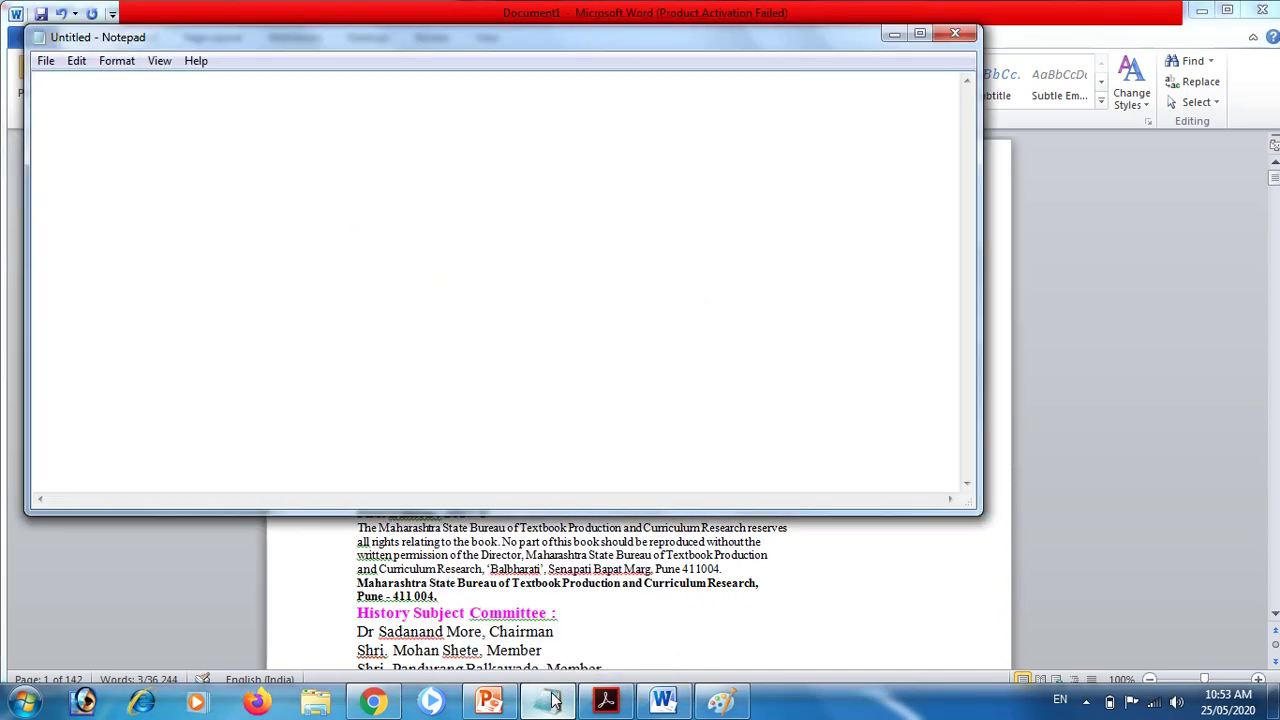
{"action": "mouse_move", "coordinate": [489, 703]}
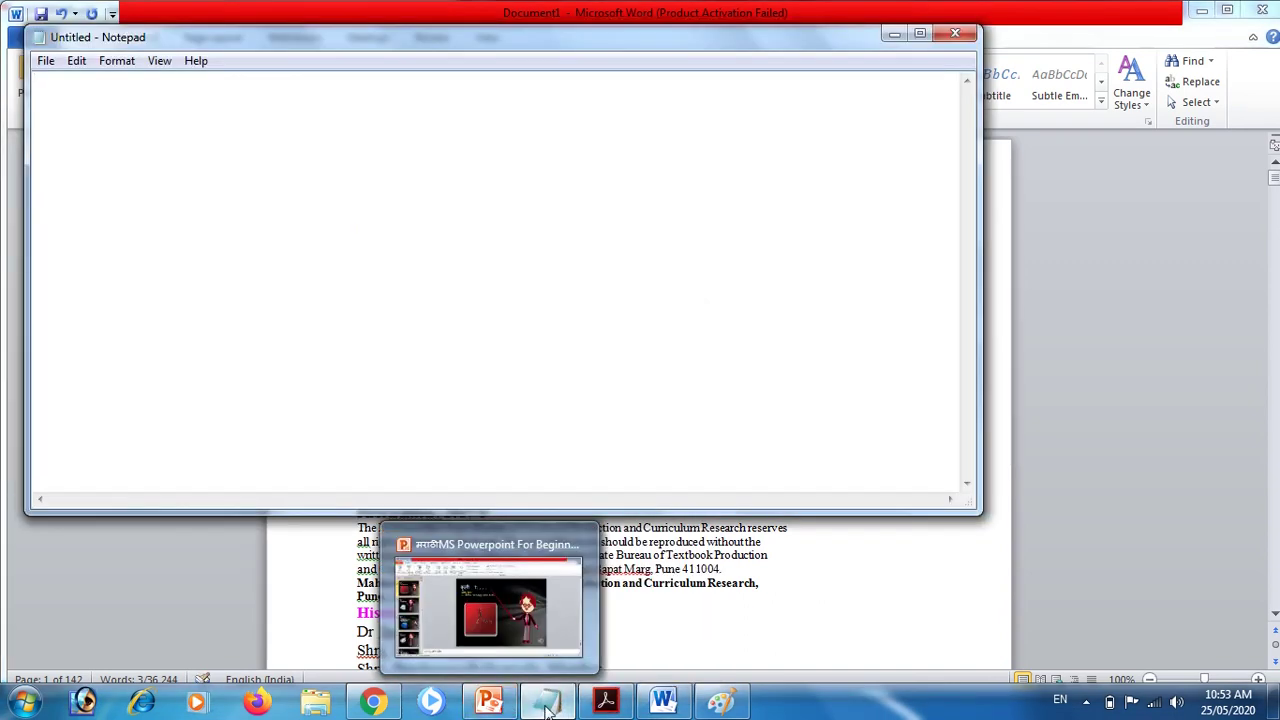
{"action": "mouse_move", "coordinate": [605, 705]}
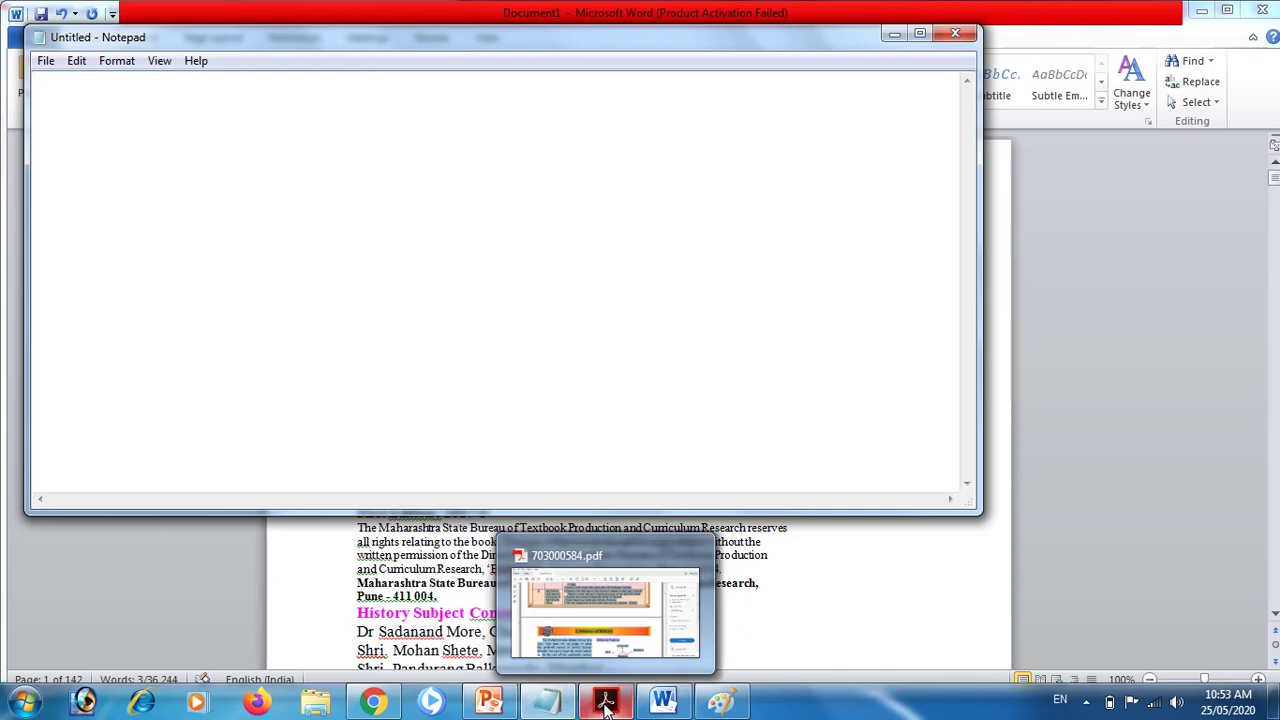
{"action": "left_click", "coordinate": [548, 703]}
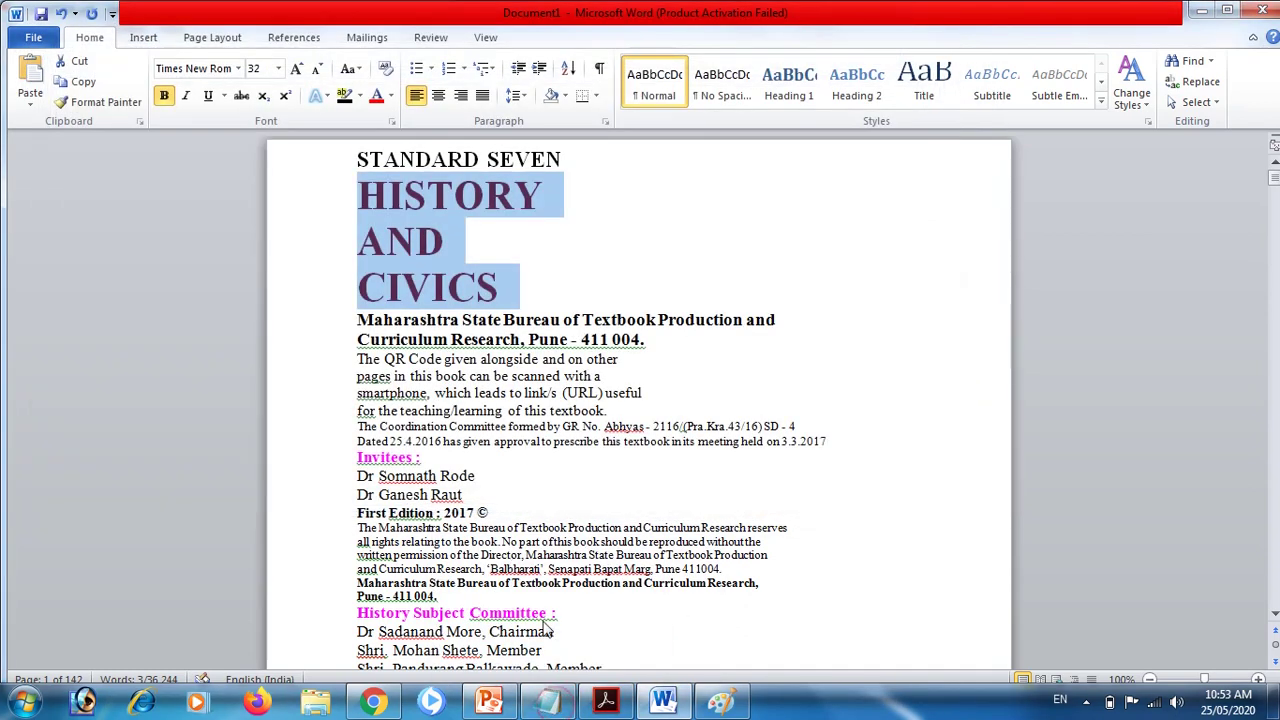
{"action": "right_click", "coordinate": [548, 703]}
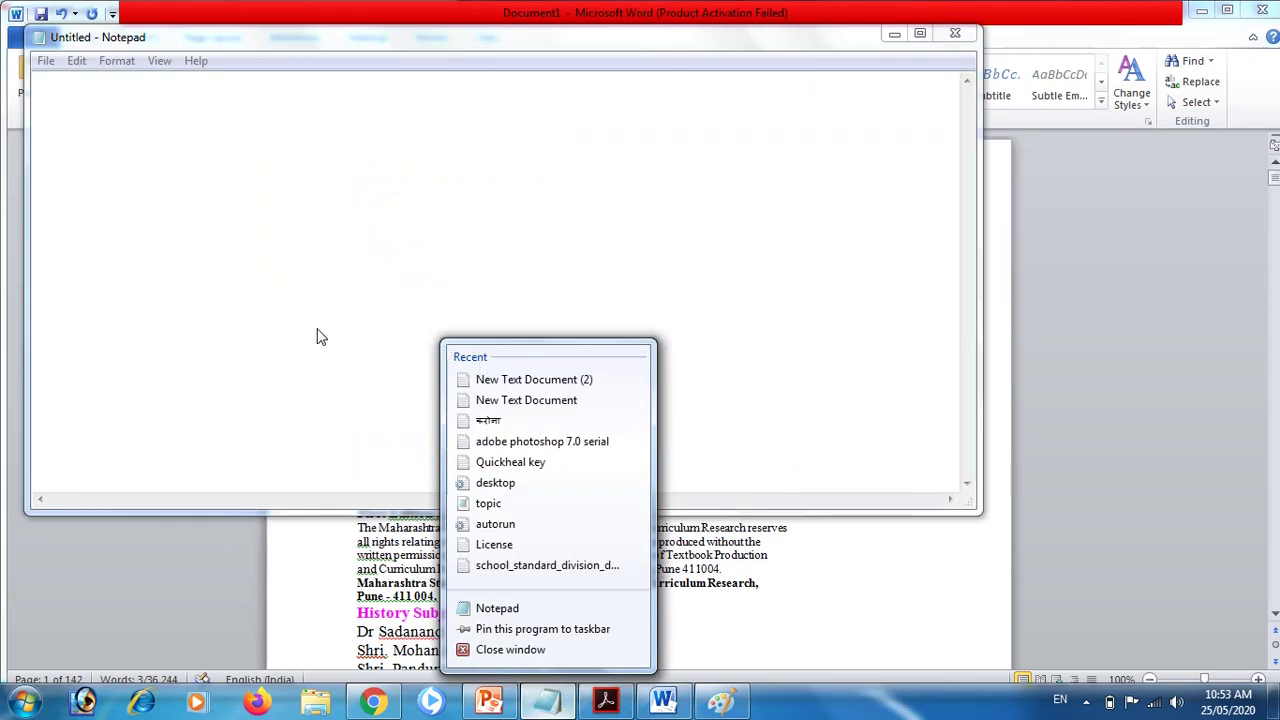
{"action": "left_click", "coordinate": [296, 317]}
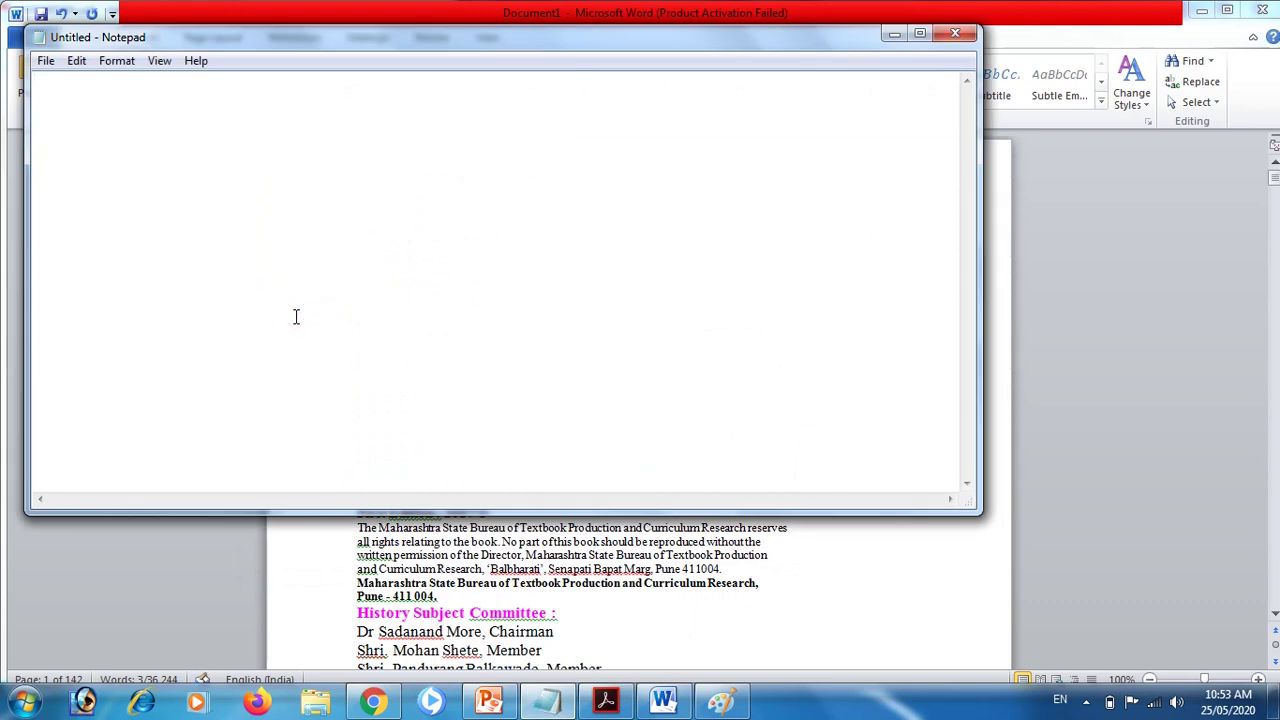
- Paste the textbook text into Notepad as plain text, select it all, then deselect
{"action": "key", "text": "ctrl+v"}
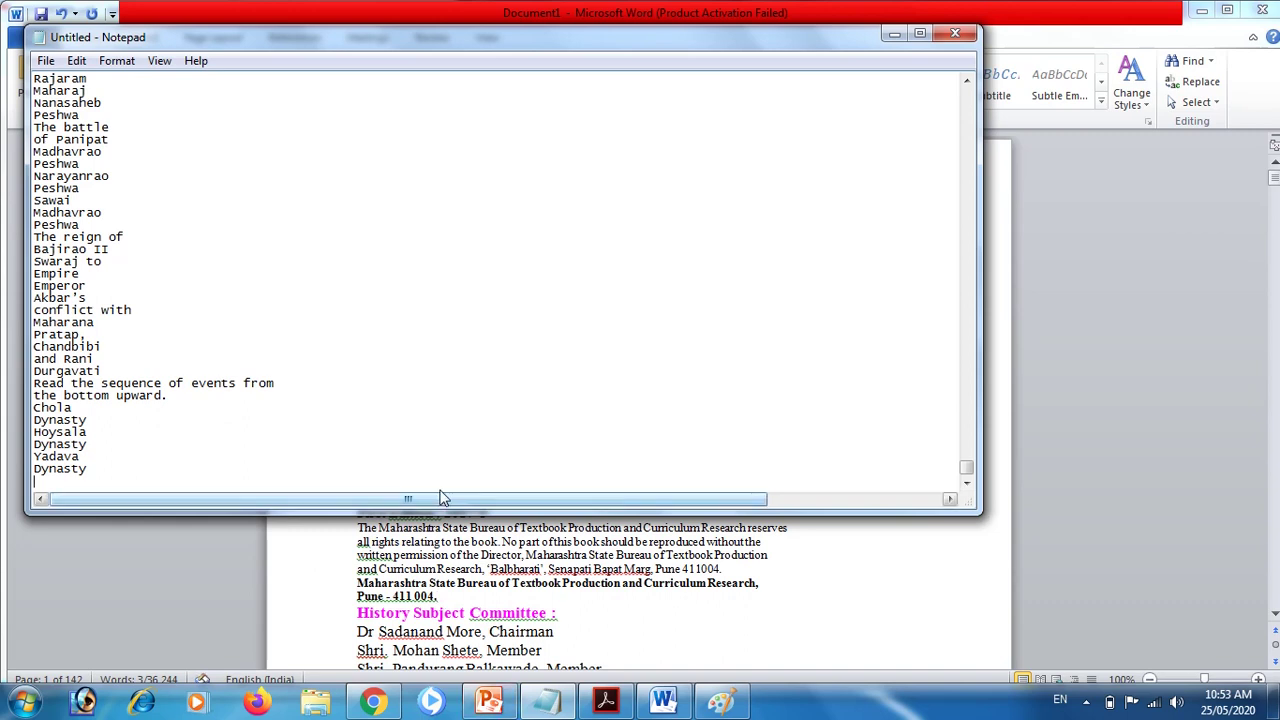
{"action": "left_click", "coordinate": [185, 478]}
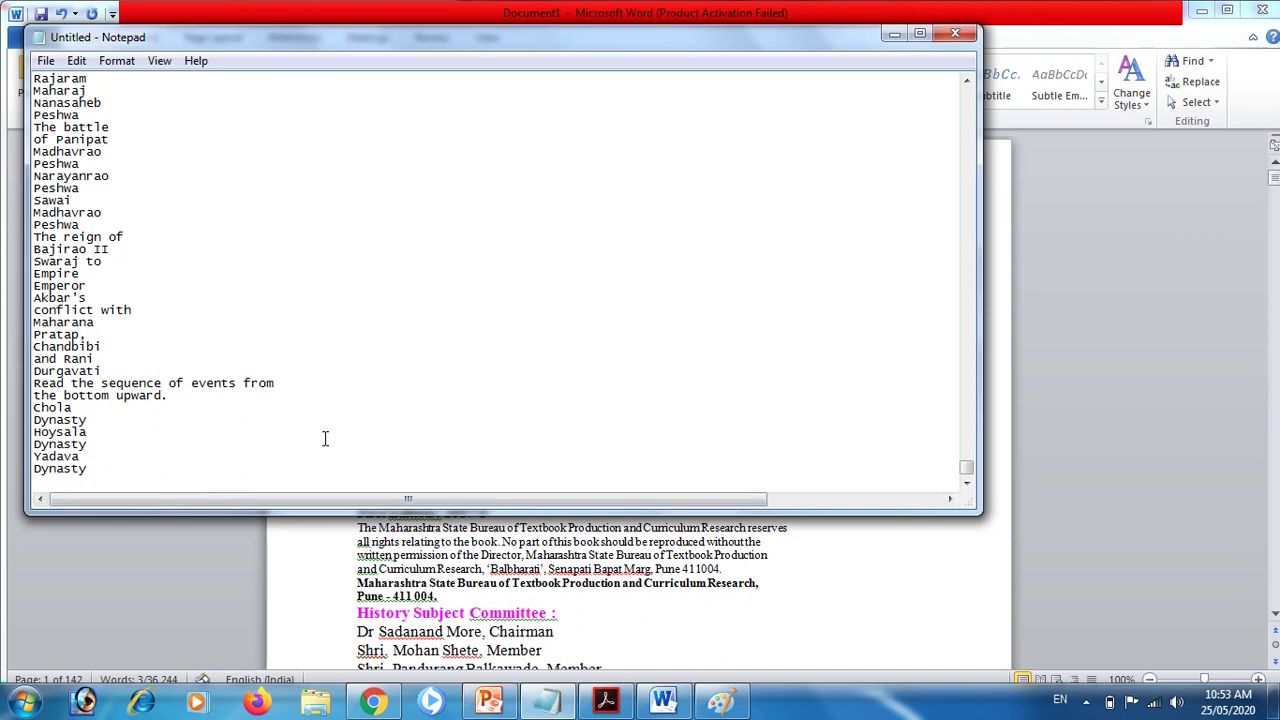
{"action": "key", "text": "ctrl+a"}
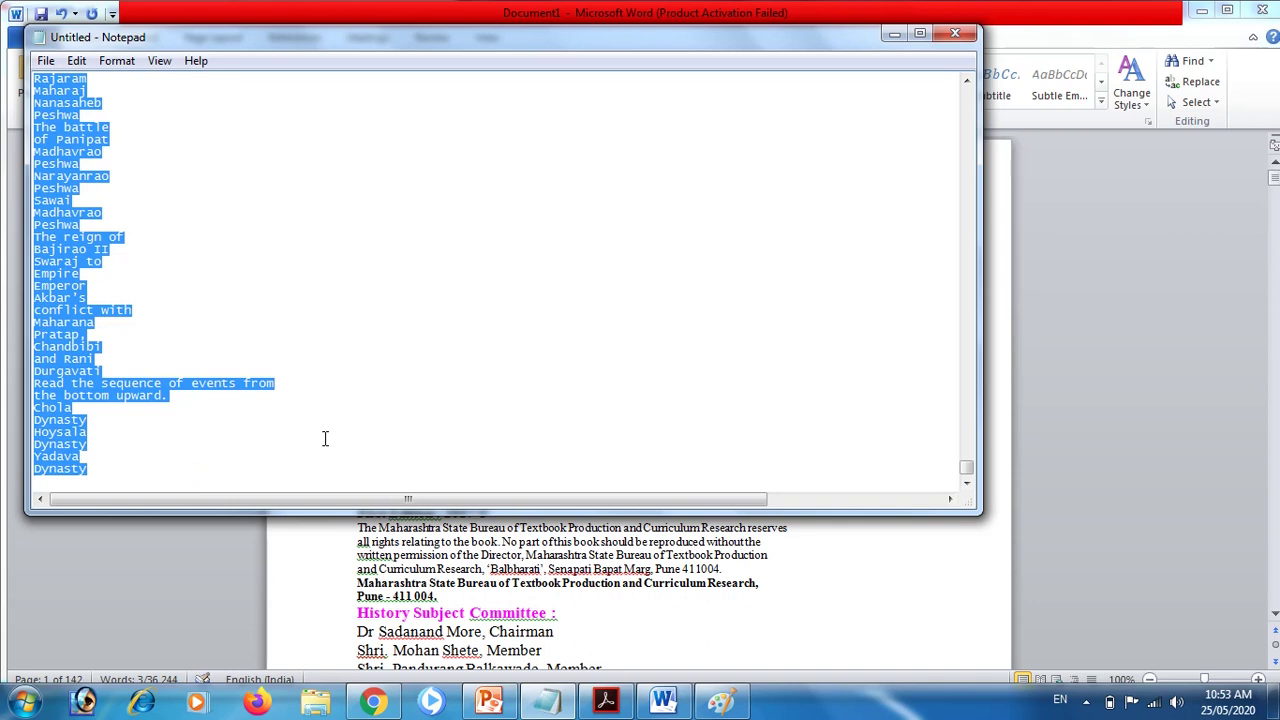
{"action": "left_click", "coordinate": [325, 438]}
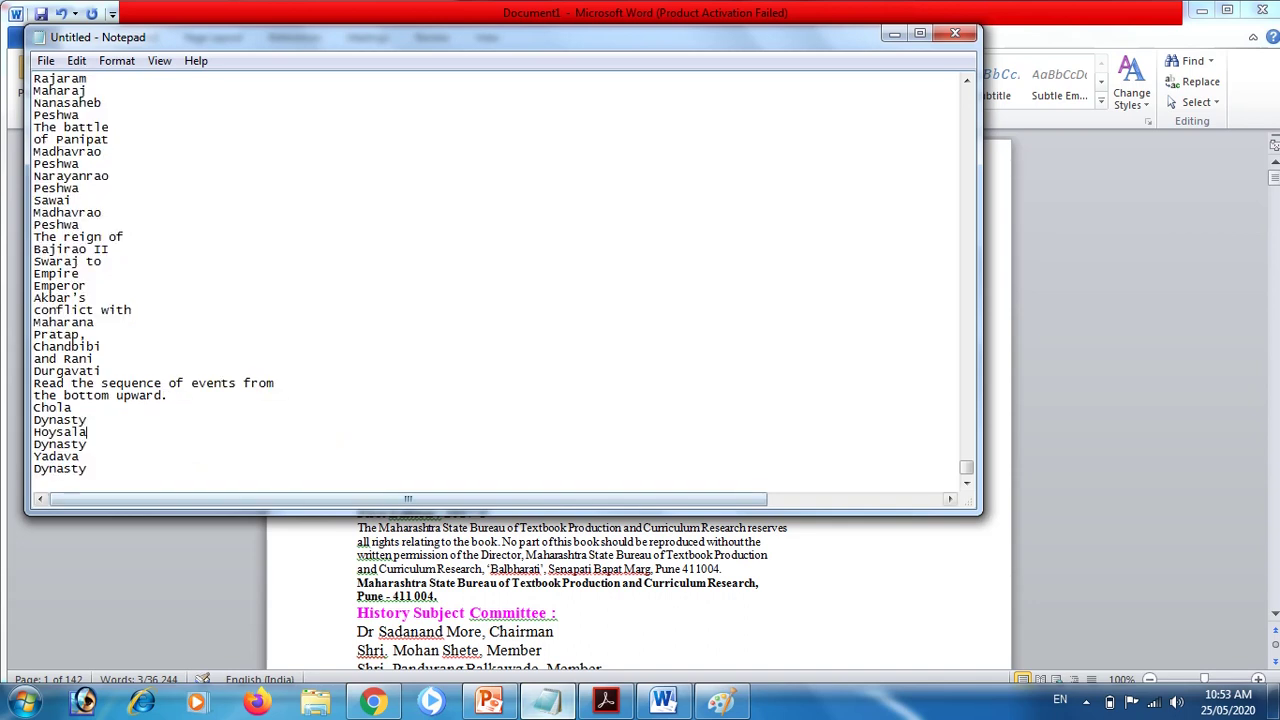
{"action": "left_click", "coordinate": [489, 701]}
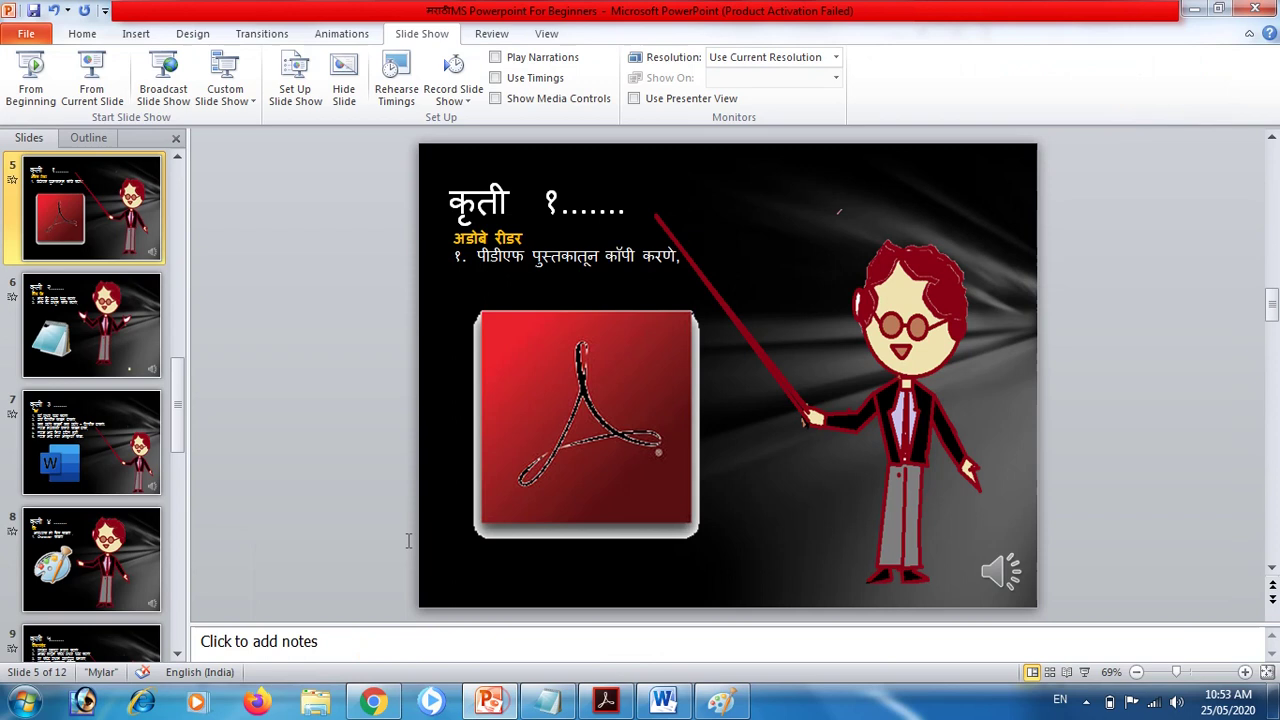
- Delete the stray 'shift+' on slide 3 so the select-all shortcut reads 'ctrl+ A'
{"action": "left_click", "coordinate": [118, 428]}
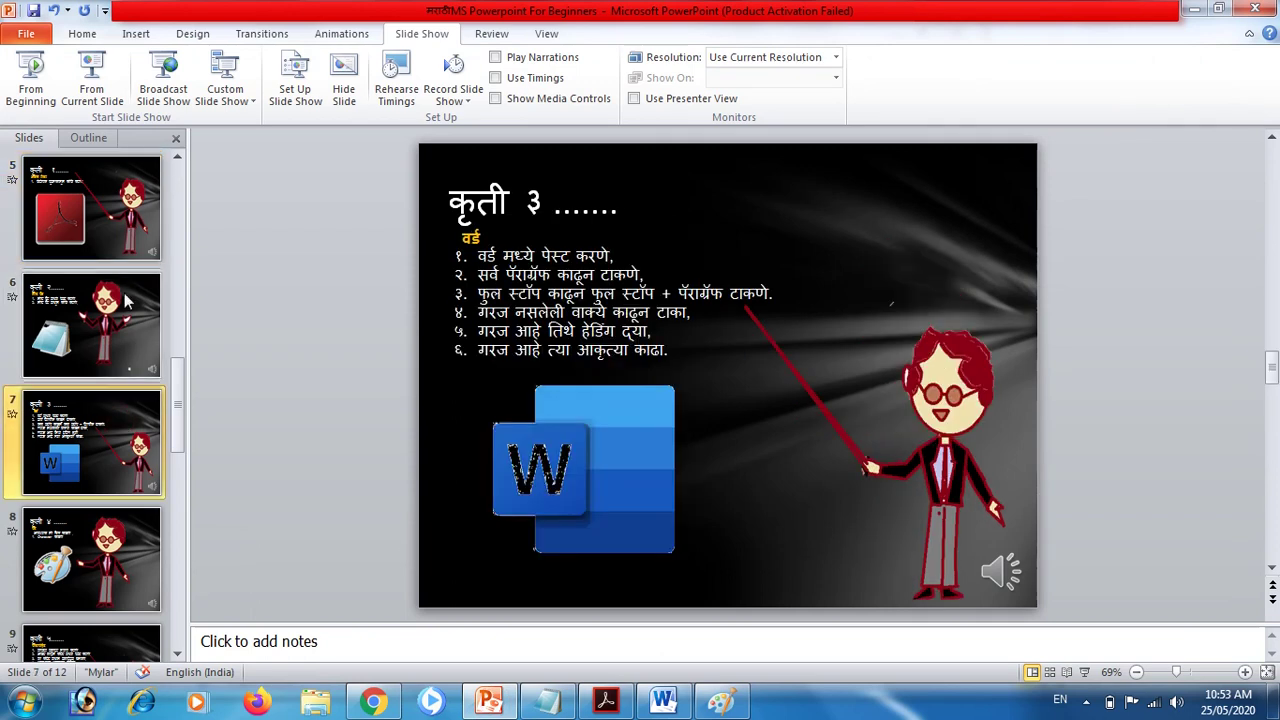
{"action": "left_click", "coordinate": [120, 215]}
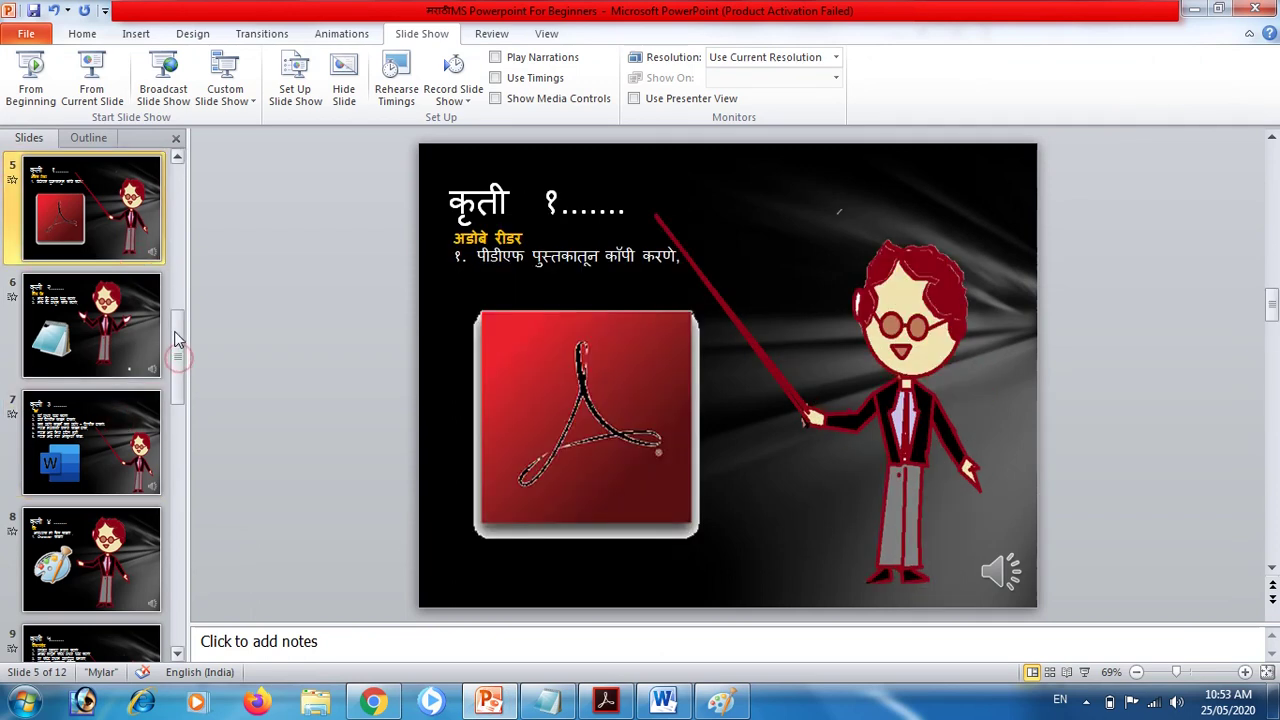
{"action": "scroll", "coordinate": [178, 350], "scroll_direction": "up", "scroll_amount": 2}
{"action": "scroll", "coordinate": [176, 162], "scroll_direction": "up", "scroll_amount": 3}
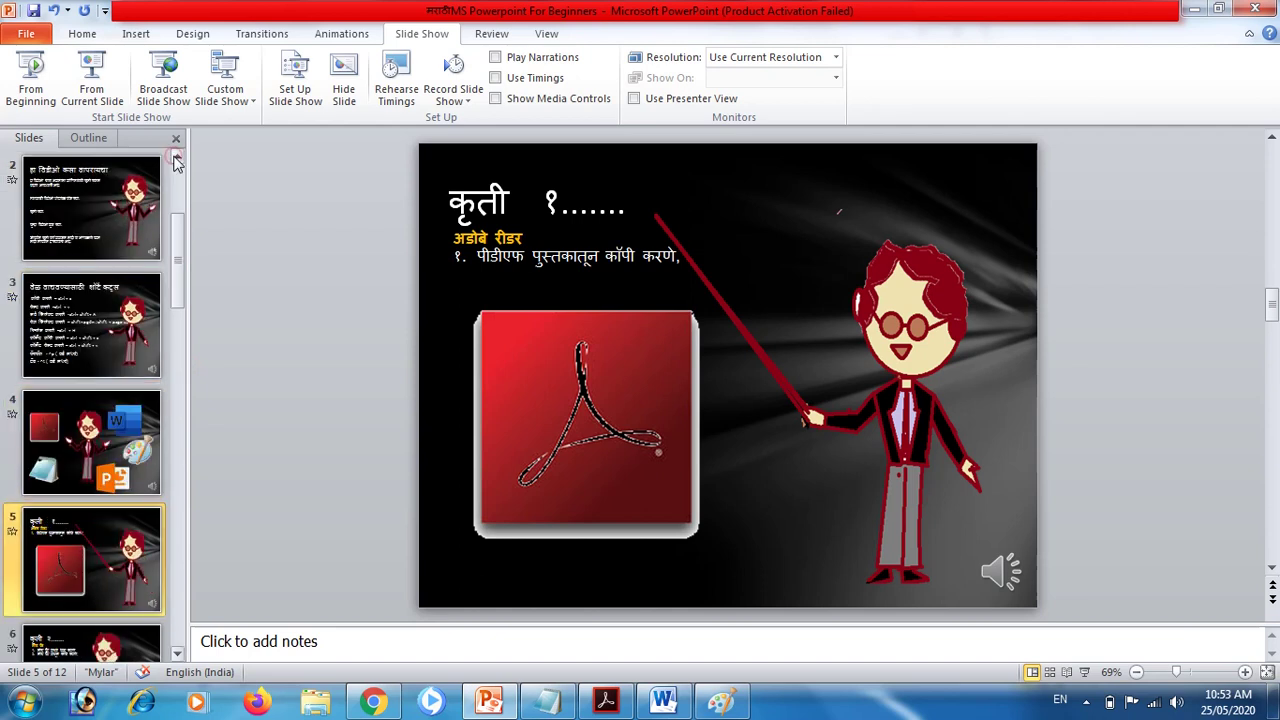
{"action": "left_click", "coordinate": [113, 315]}
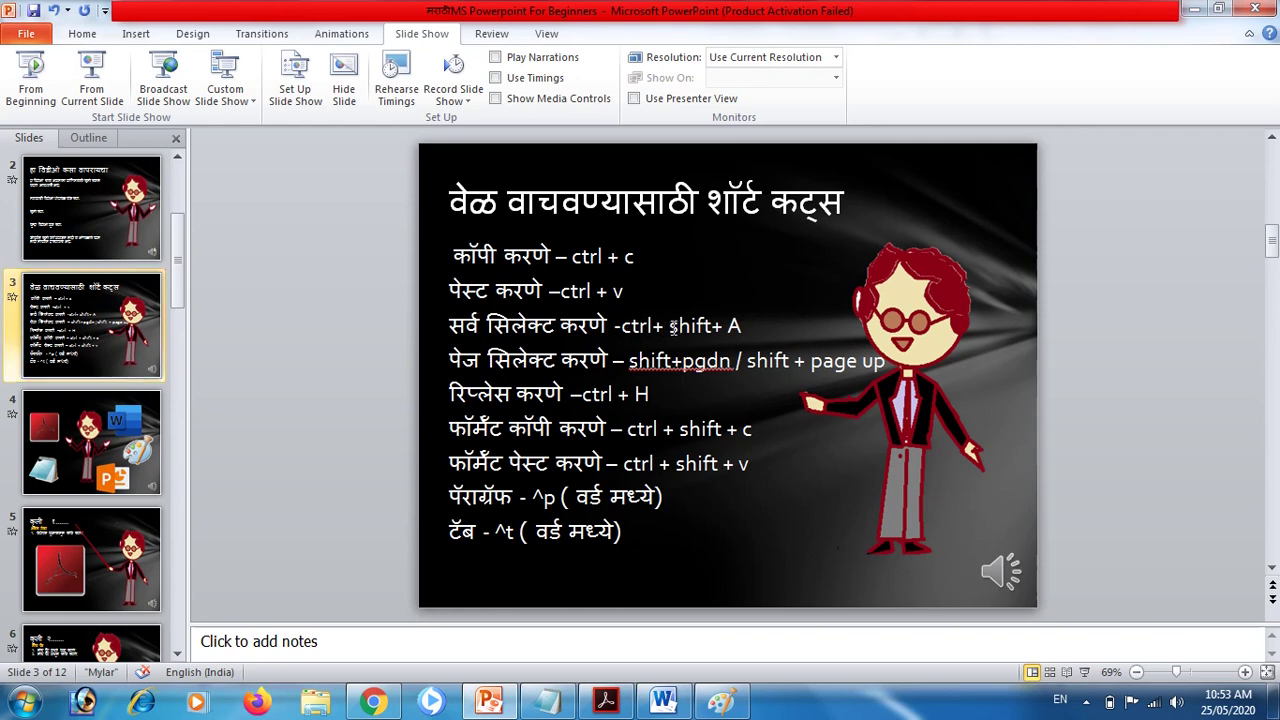
{"action": "left_click_drag", "start_coordinate": [668, 326], "coordinate": [719, 329]}
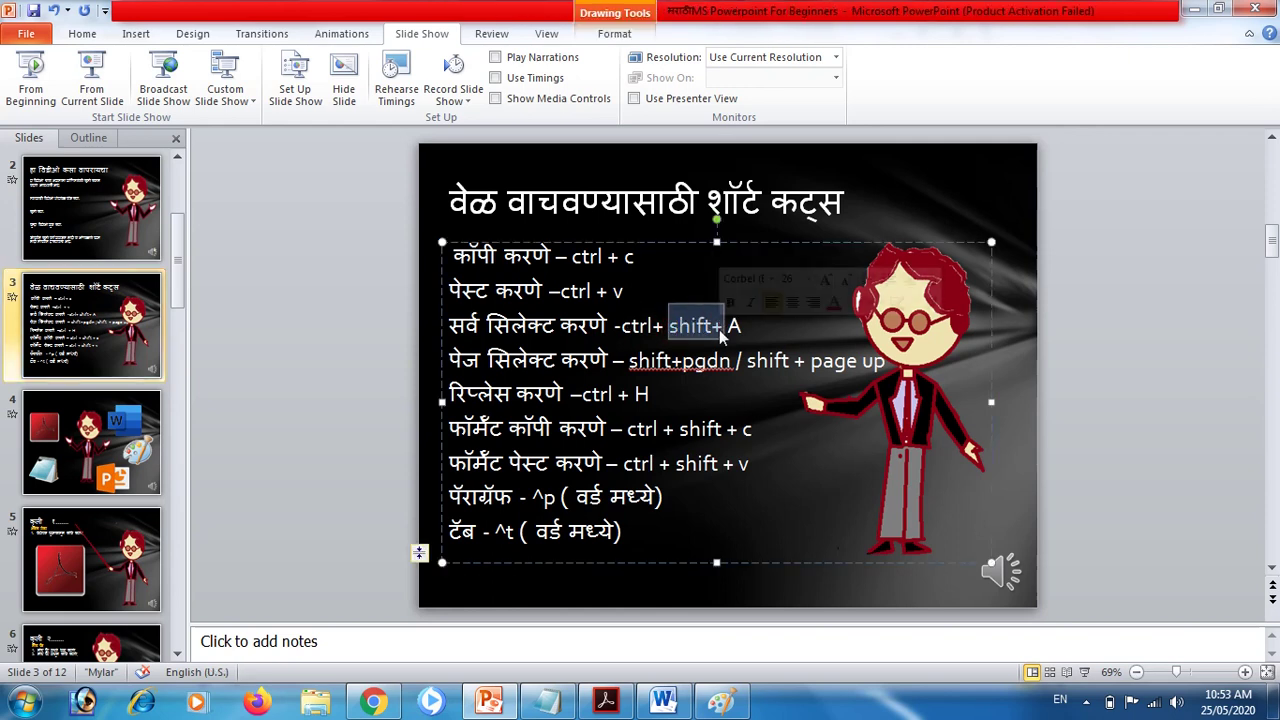
{"action": "key", "text": "Delete"}
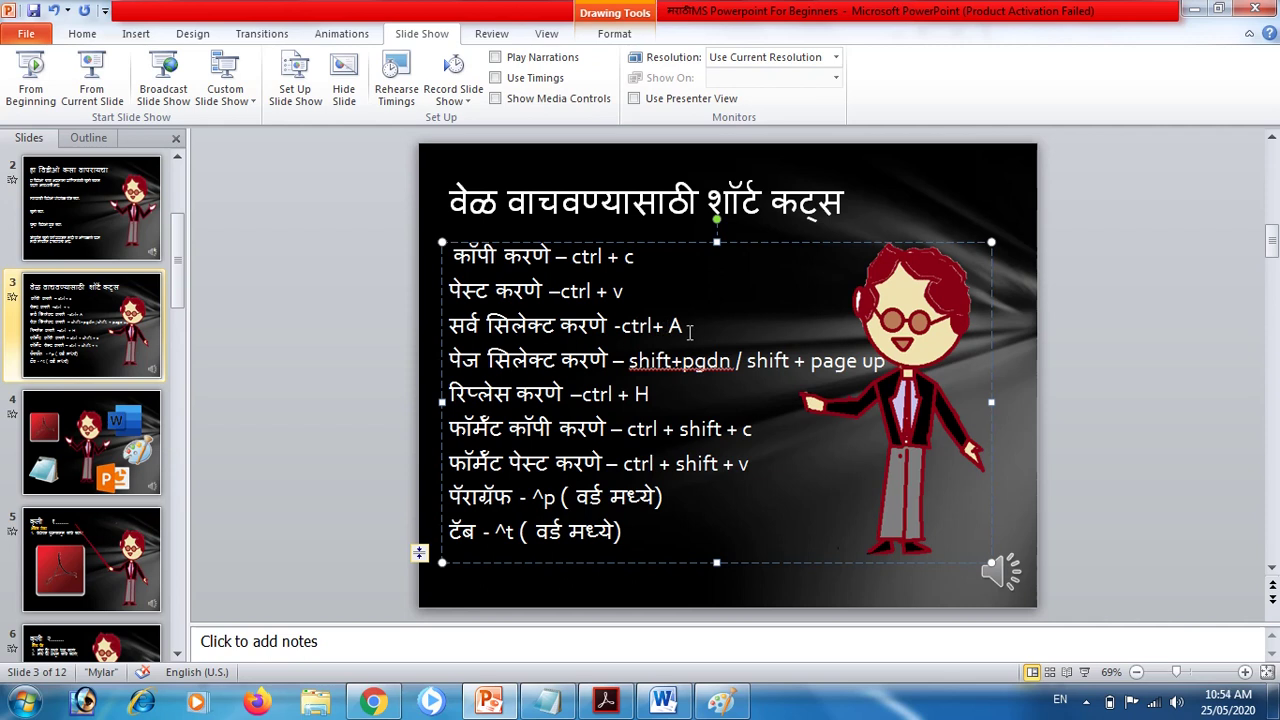
{"action": "left_click", "coordinate": [606, 700]}
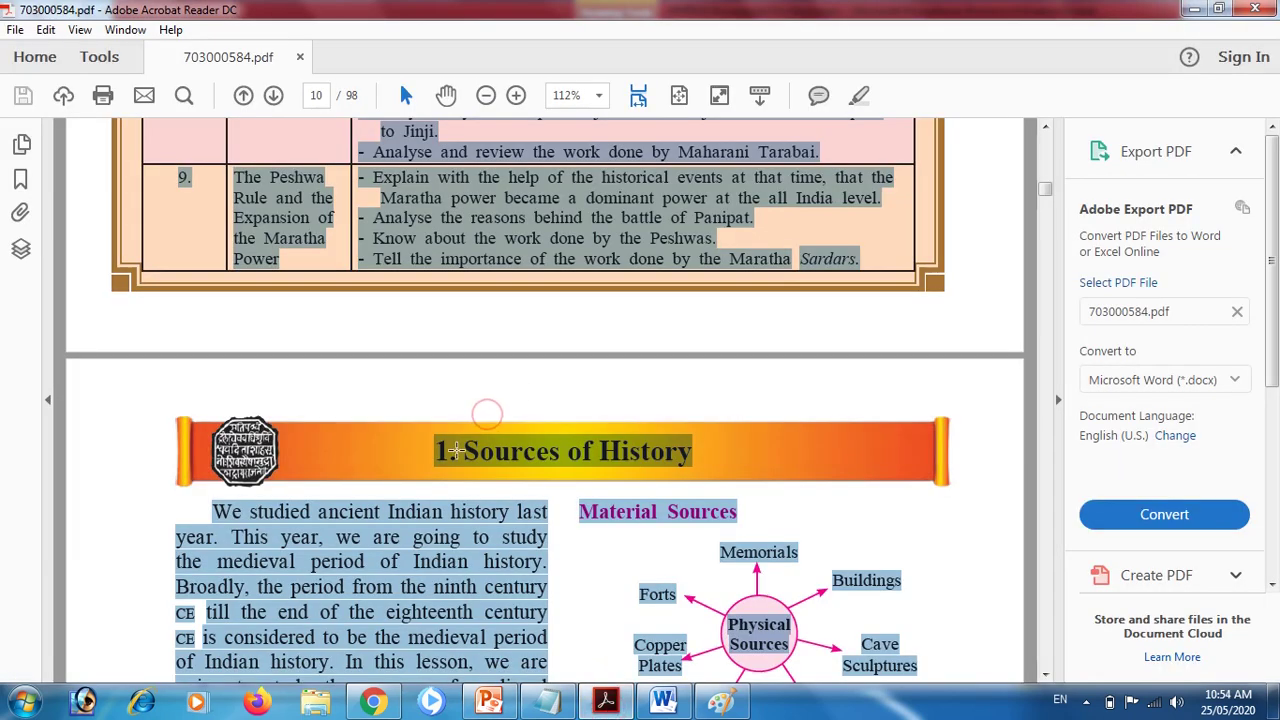
- Clear the PDF selections and scroll until the '1. Sources of History' heading shows on page 10
{"action": "left_click", "coordinate": [486, 458]}
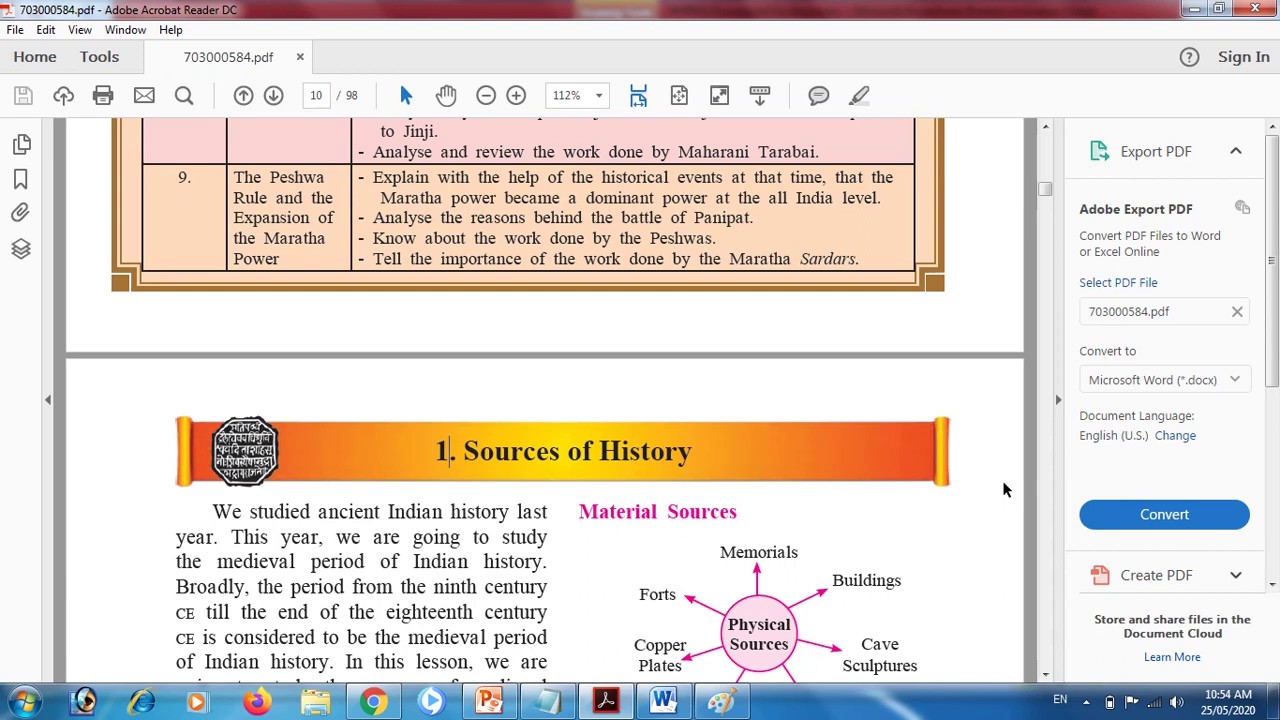
{"action": "scroll", "coordinate": [1005, 489], "scroll_direction": "down", "scroll_amount": 5}
{"action": "left_click_drag", "start_coordinate": [990, 484], "coordinate": [790, 510]}
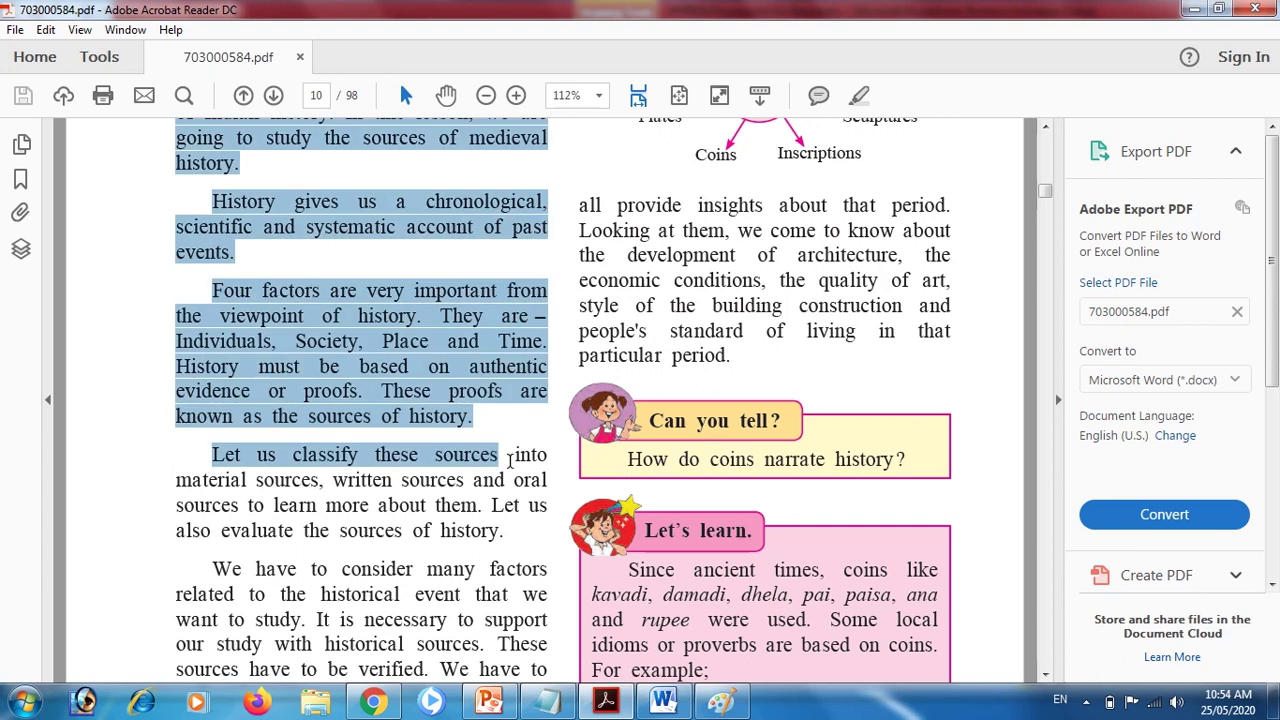
{"action": "scroll", "coordinate": [510, 458], "scroll_direction": "up", "scroll_amount": 5}
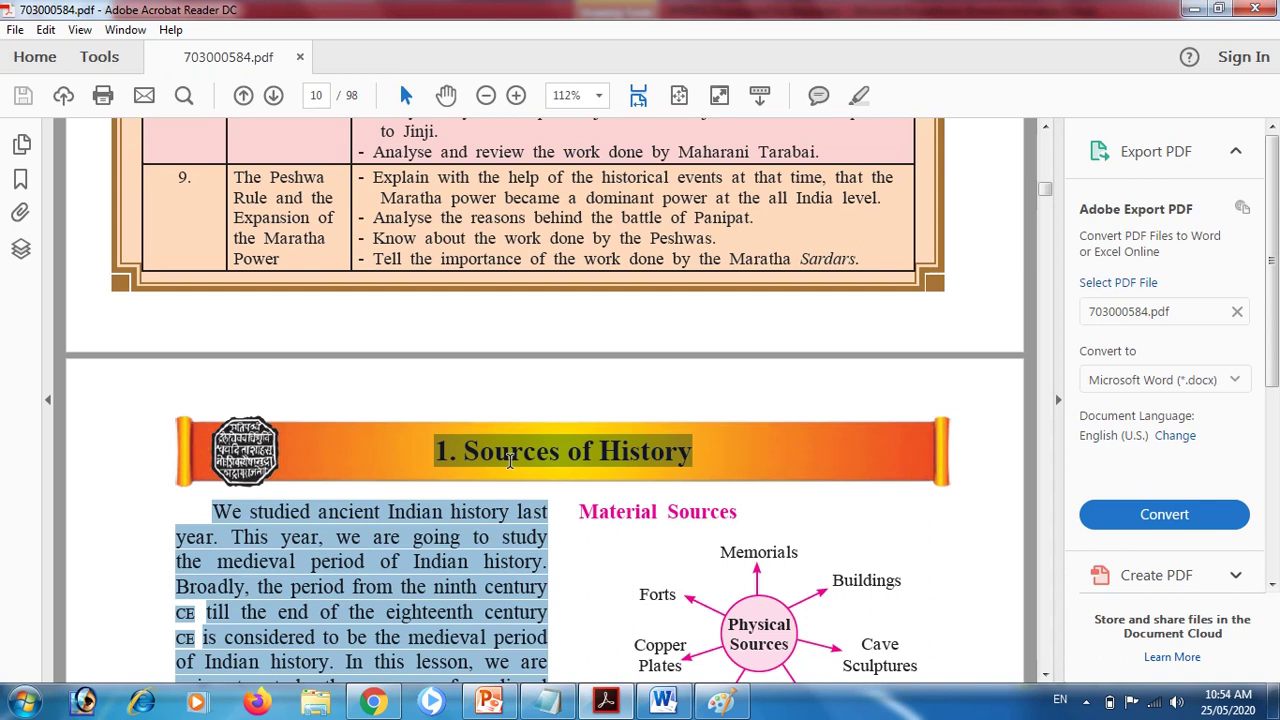
{"action": "left_click_drag", "start_coordinate": [510, 458], "coordinate": [510, 458]}
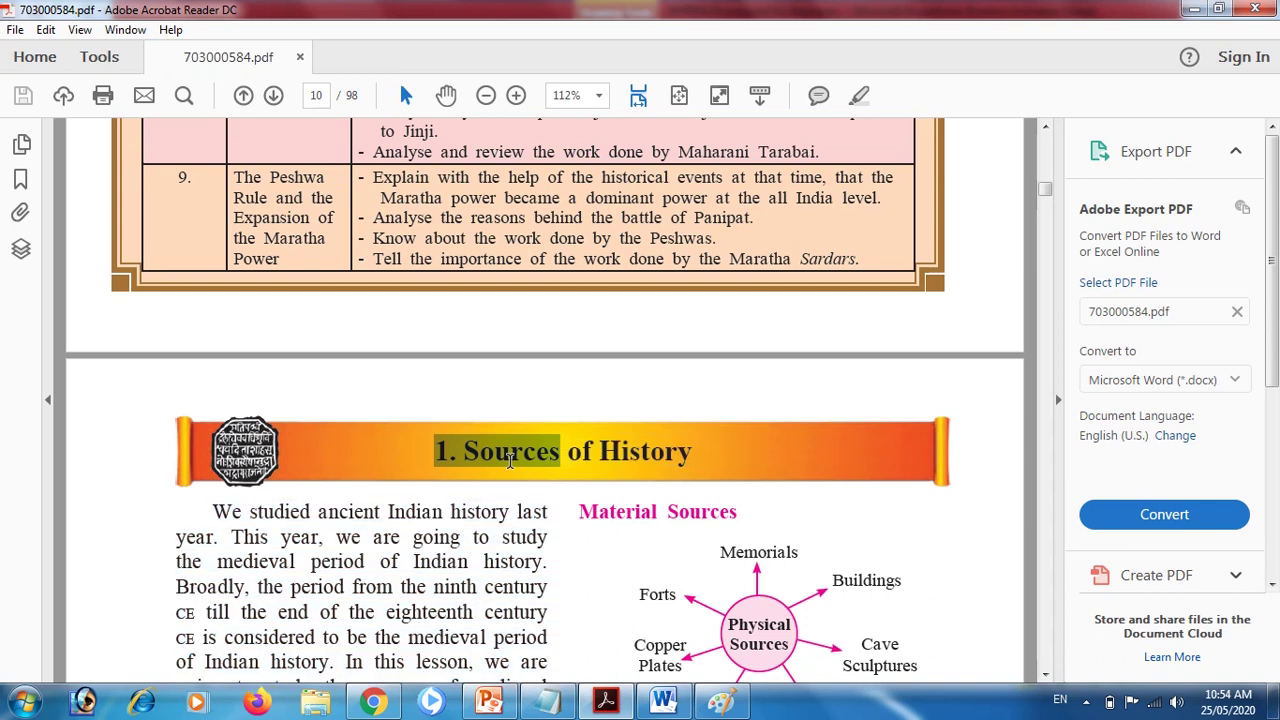
{"action": "scroll", "coordinate": [510, 458], "scroll_direction": "up", "scroll_amount": 6}
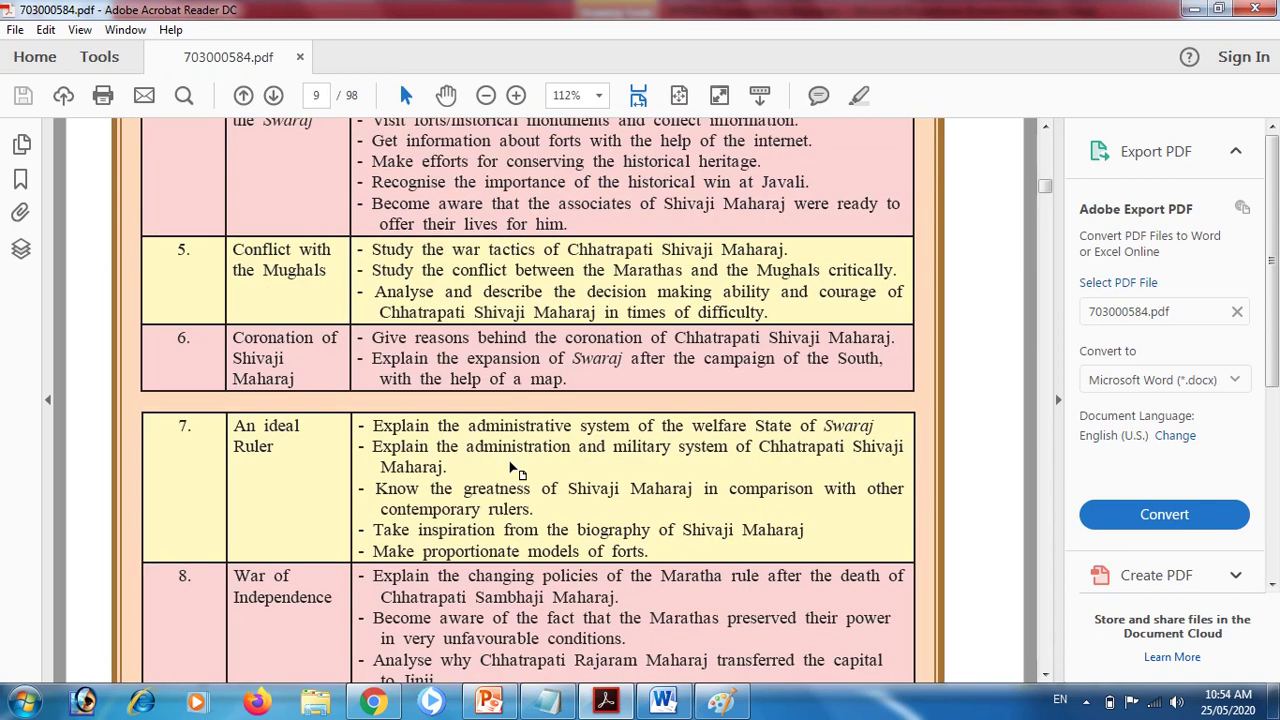
{"action": "left_click_drag", "start_coordinate": [510, 458], "coordinate": [668, 450]}
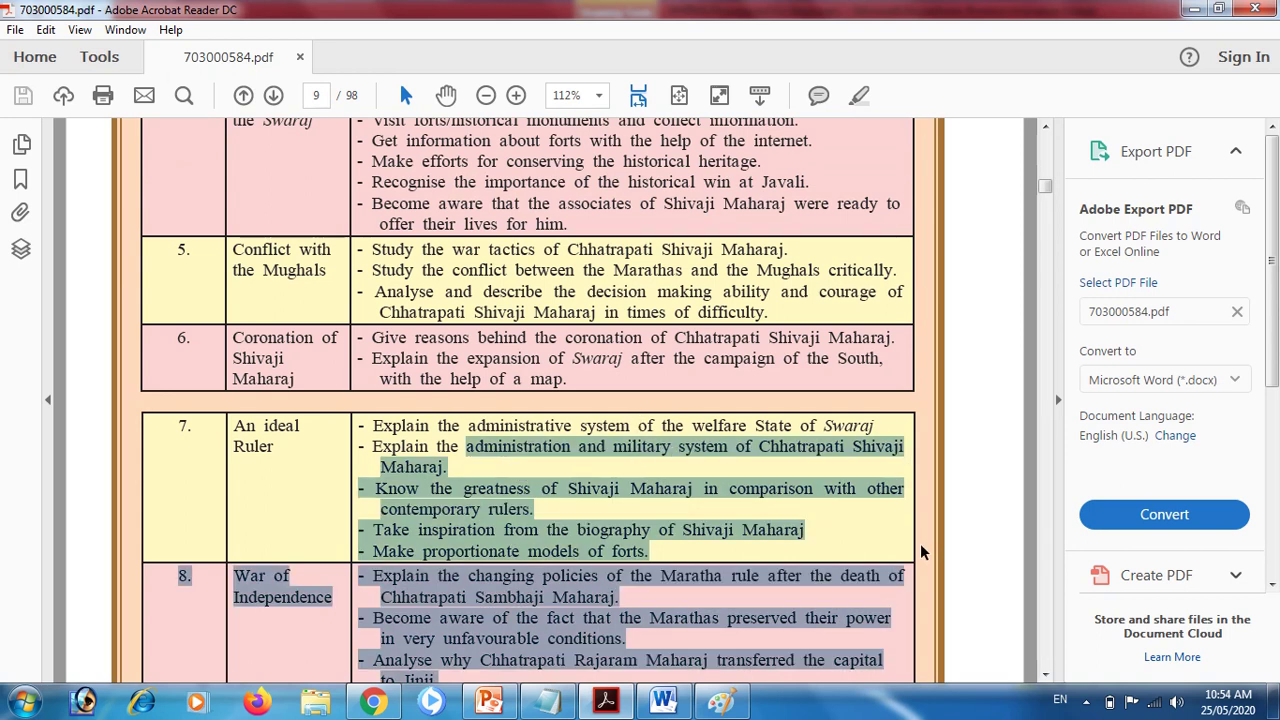
{"action": "left_click", "coordinate": [944, 560]}
{"action": "left_click", "coordinate": [1045, 675]}
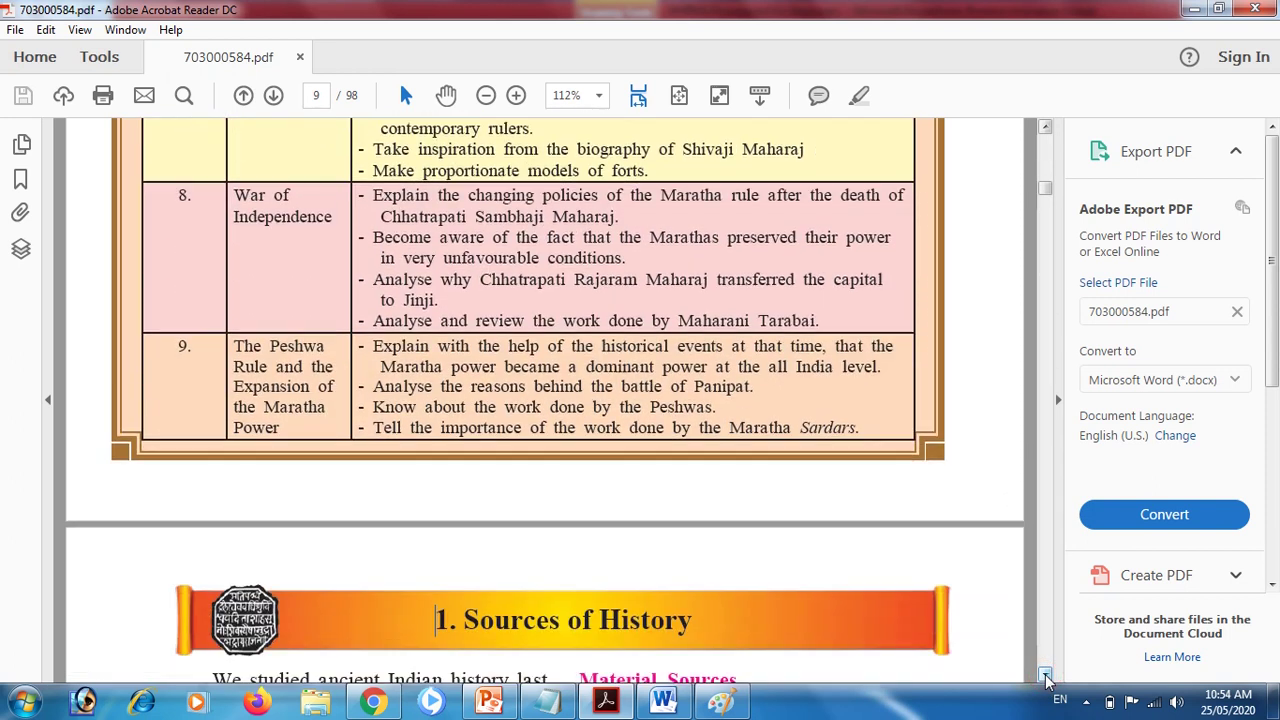
{"action": "left_click", "coordinate": [1045, 678]}
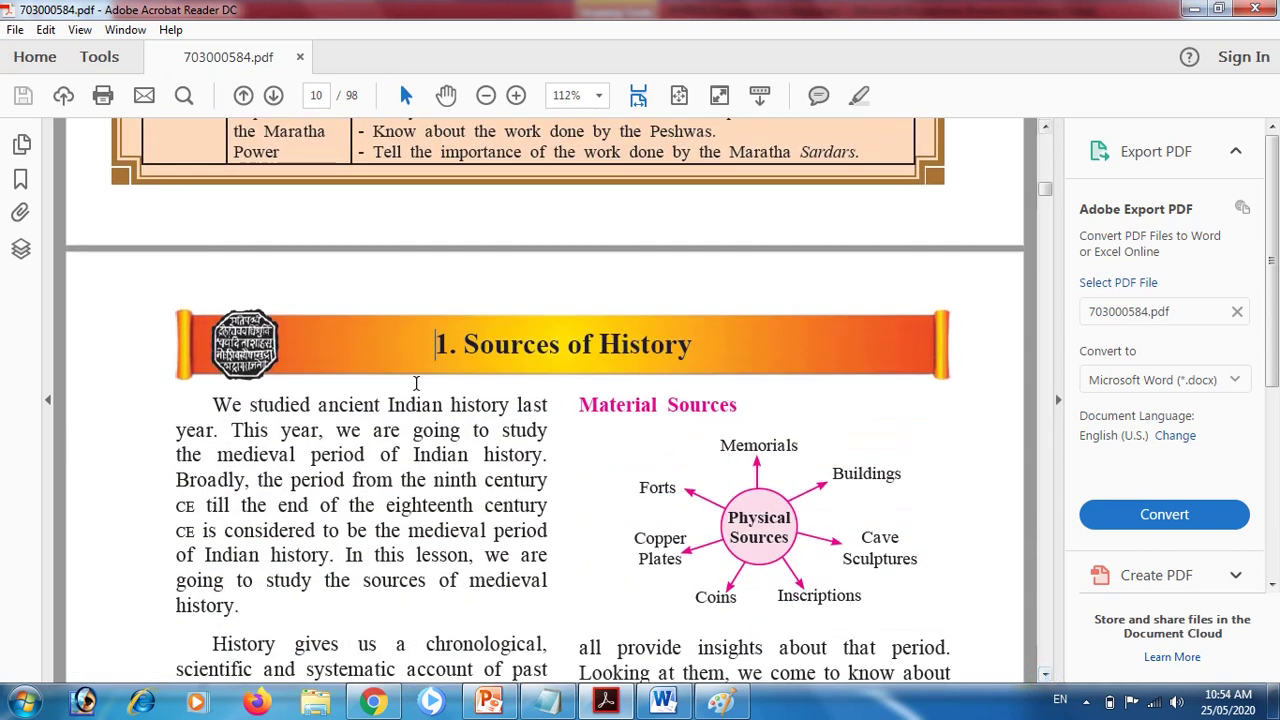
- Try extending the selection through the Four factors paragraph, briefly switching to Notepad and back to the PDF
{"action": "left_click", "coordinate": [437, 344]}
{"action": "scroll", "coordinate": [437, 344], "scroll_direction": "down", "scroll_amount": 8}
{"action": "left_click", "coordinate": [435, 343], "text": "shift"}
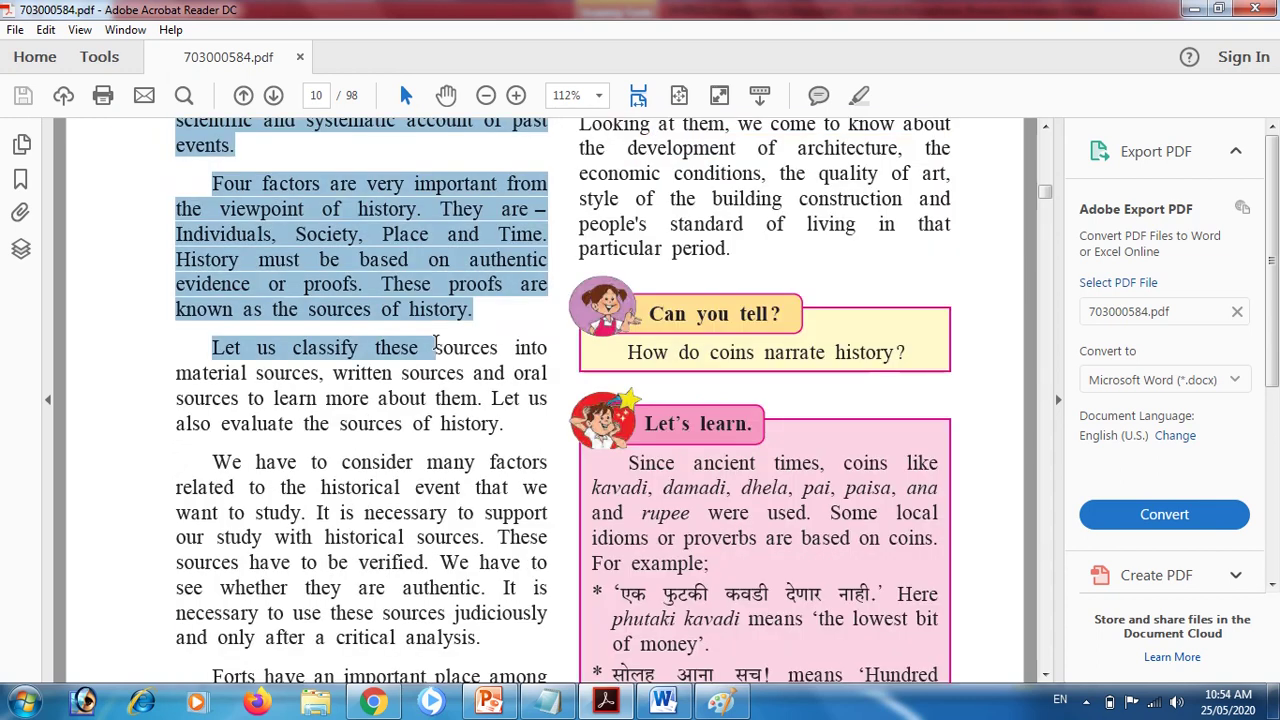
{"action": "scroll", "coordinate": [435, 343], "scroll_direction": "down", "scroll_amount": 8}
{"action": "left_click", "coordinate": [435, 343], "text": "shift"}
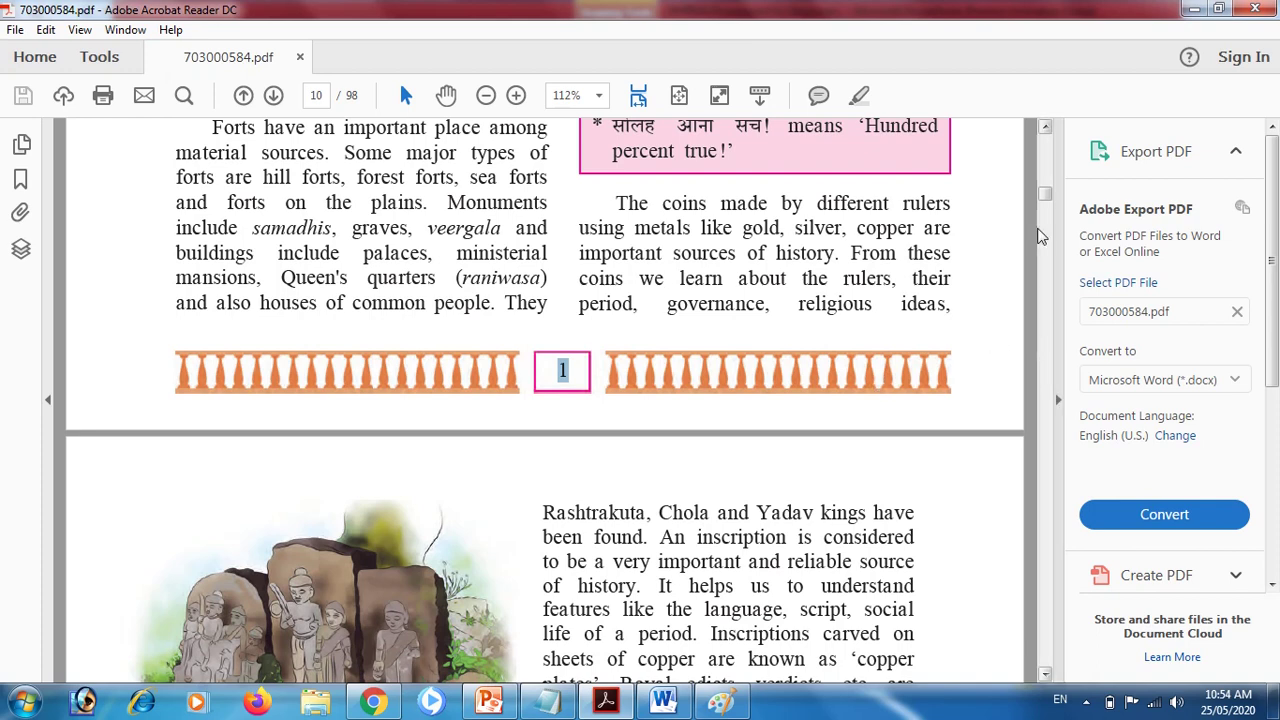
{"action": "left_click_drag", "start_coordinate": [1046, 200], "coordinate": [1048, 203]}
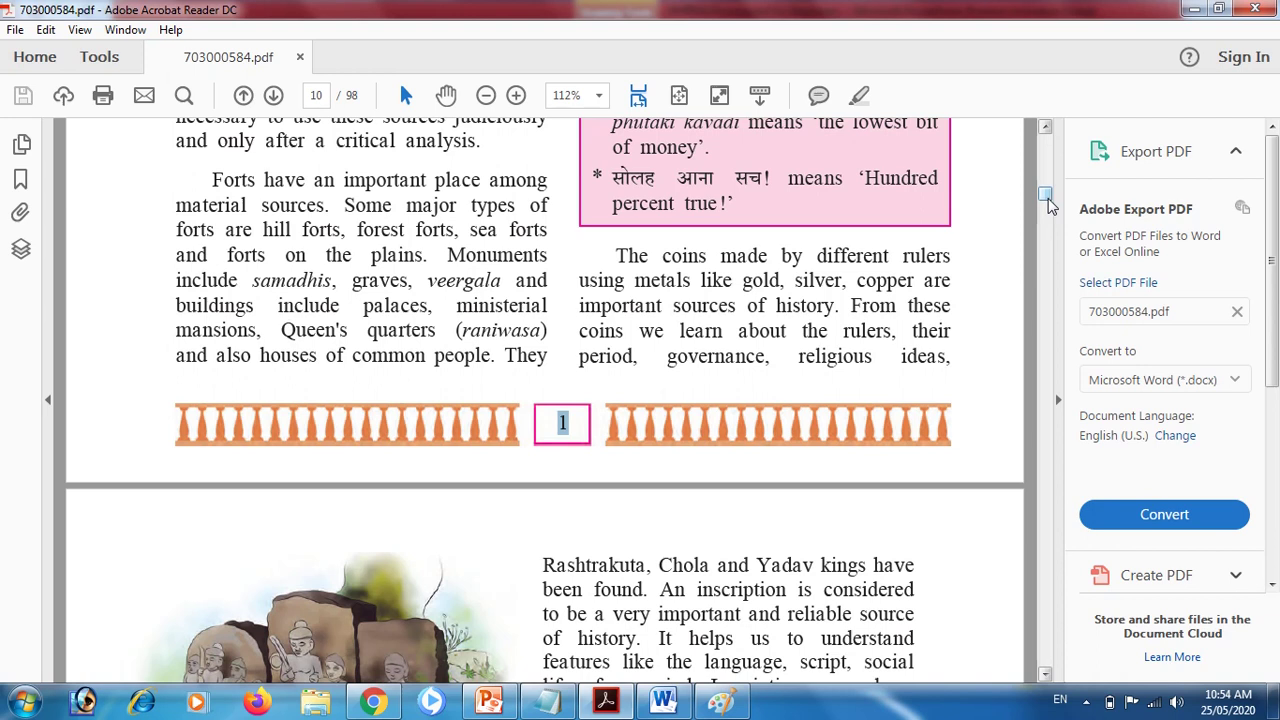
{"action": "left_click", "coordinate": [547, 703]}
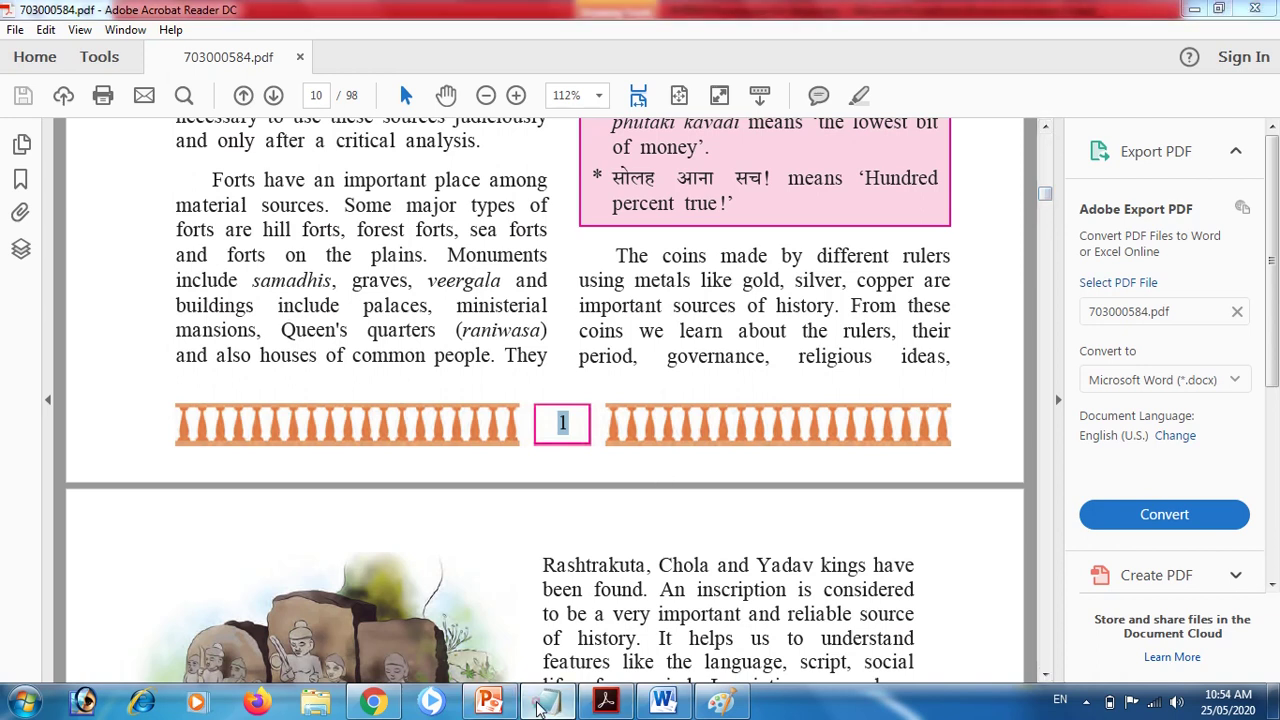
{"action": "left_click", "coordinate": [547, 703]}
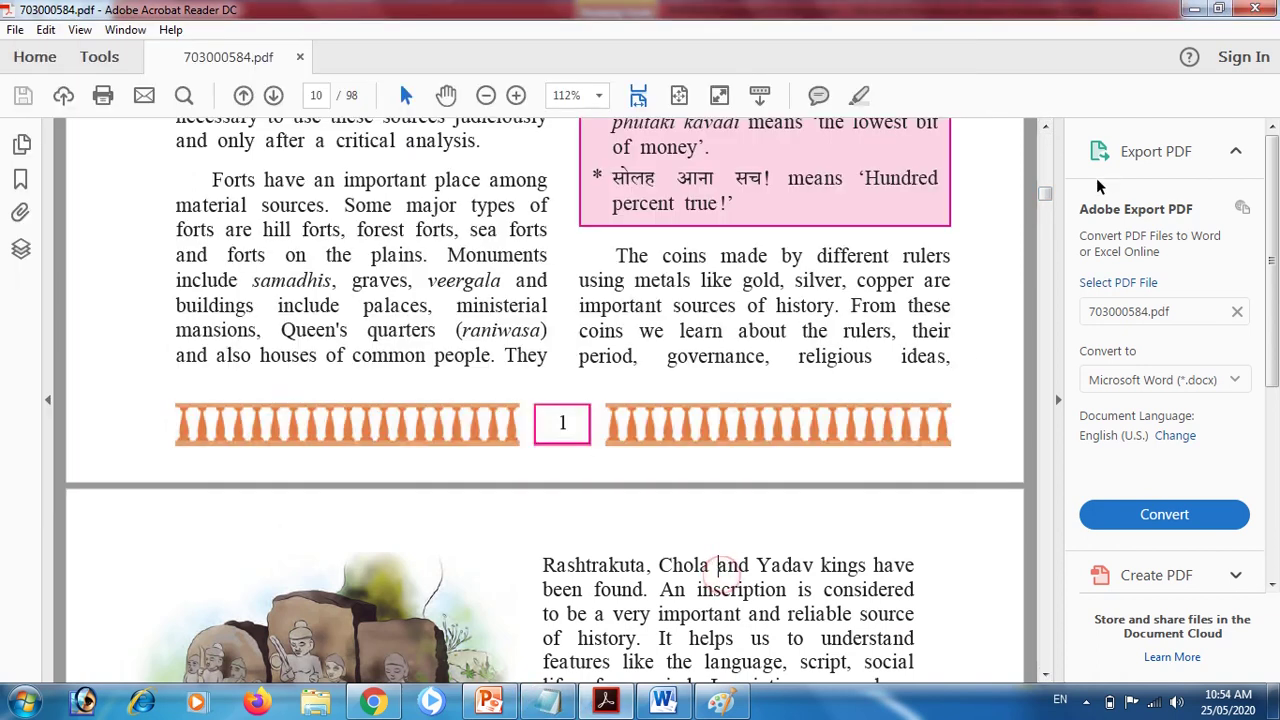
{"action": "left_click_drag", "start_coordinate": [1046, 196], "coordinate": [1048, 186]}
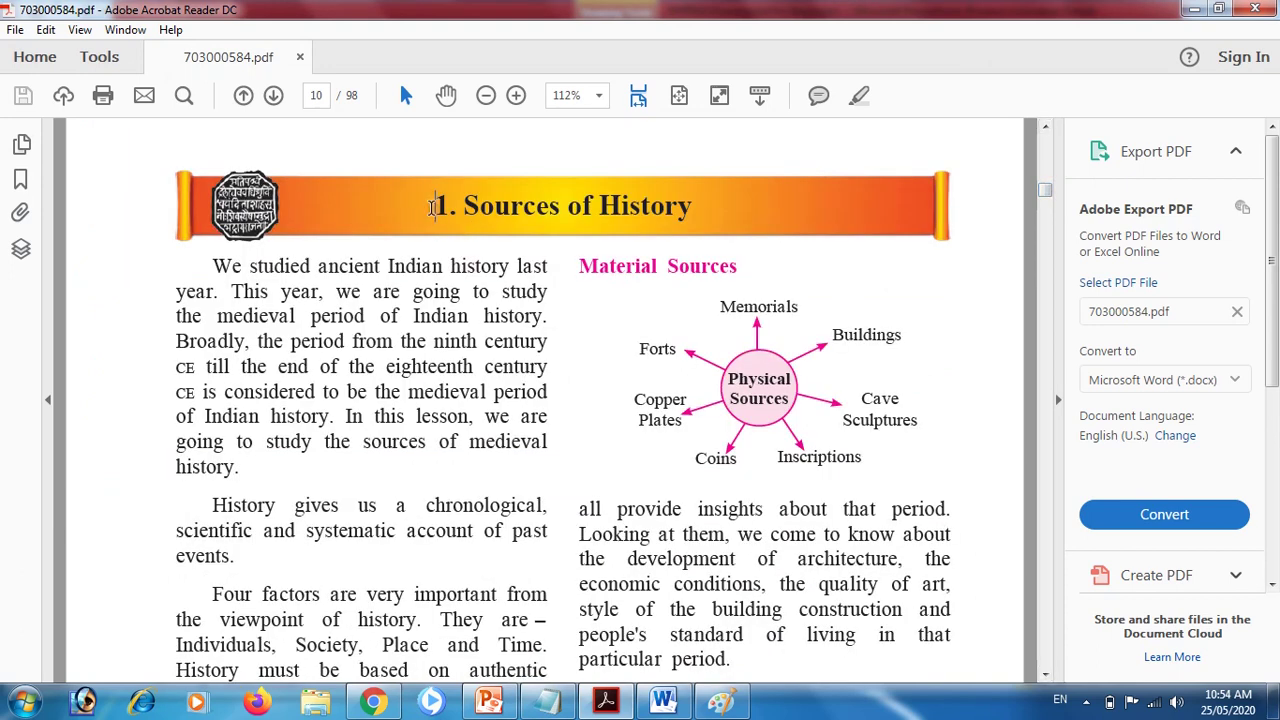
- Select chapter 1 from its '1. Sources of History' heading to the chapter's end, then bring Notepad forward
{"action": "mouse_move", "coordinate": [432, 207]}
{"action": "left_mouse_down"}
{"action": "mouse_move", "coordinate": [648, 464]}
{"action": "mouse_move", "coordinate": [732, 668]}
{"action": "left_mouse_up"}
{"action": "left_click_drag", "start_coordinate": [757, 712], "coordinate": [757, 712]}
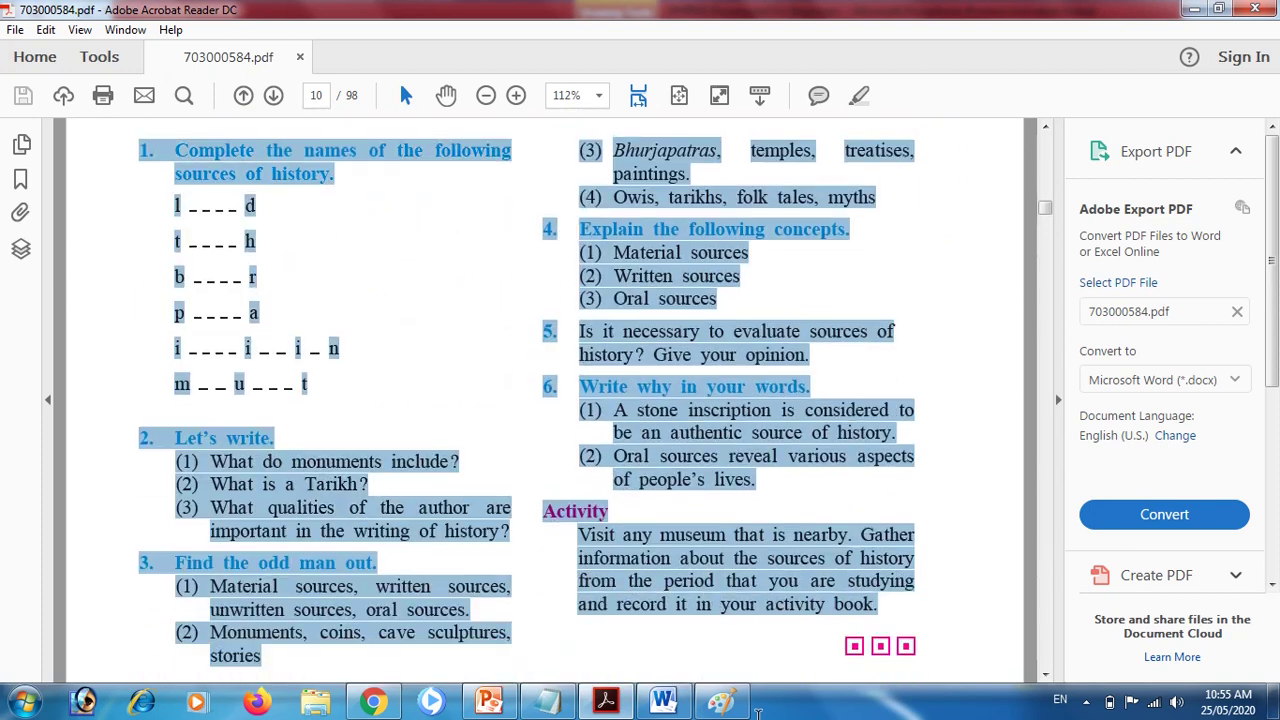
{"action": "left_click_drag", "start_coordinate": [757, 712], "coordinate": [757, 712]}
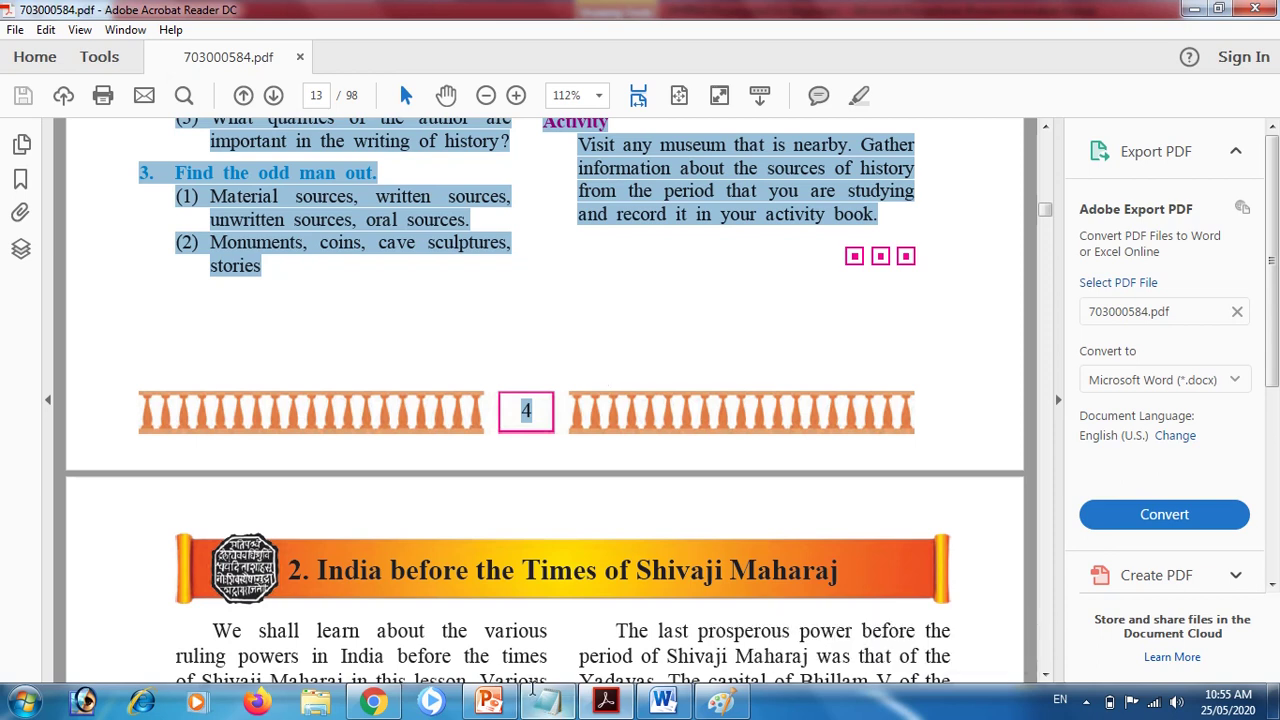
{"action": "left_click", "coordinate": [547, 700]}
- Swap Notepad's old text for the copied chapter 1 text, then minimise Notepad
{"action": "key", "text": "ctrl+a"}
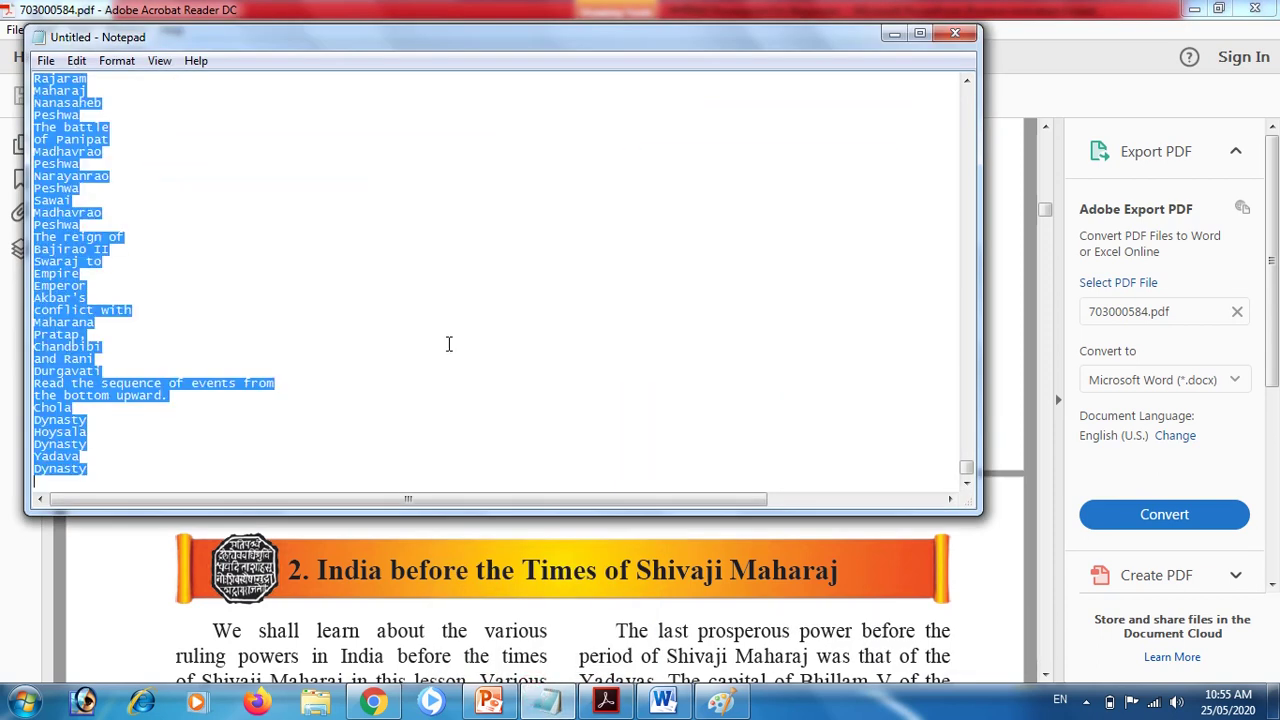
{"action": "key", "text": "Delete"}
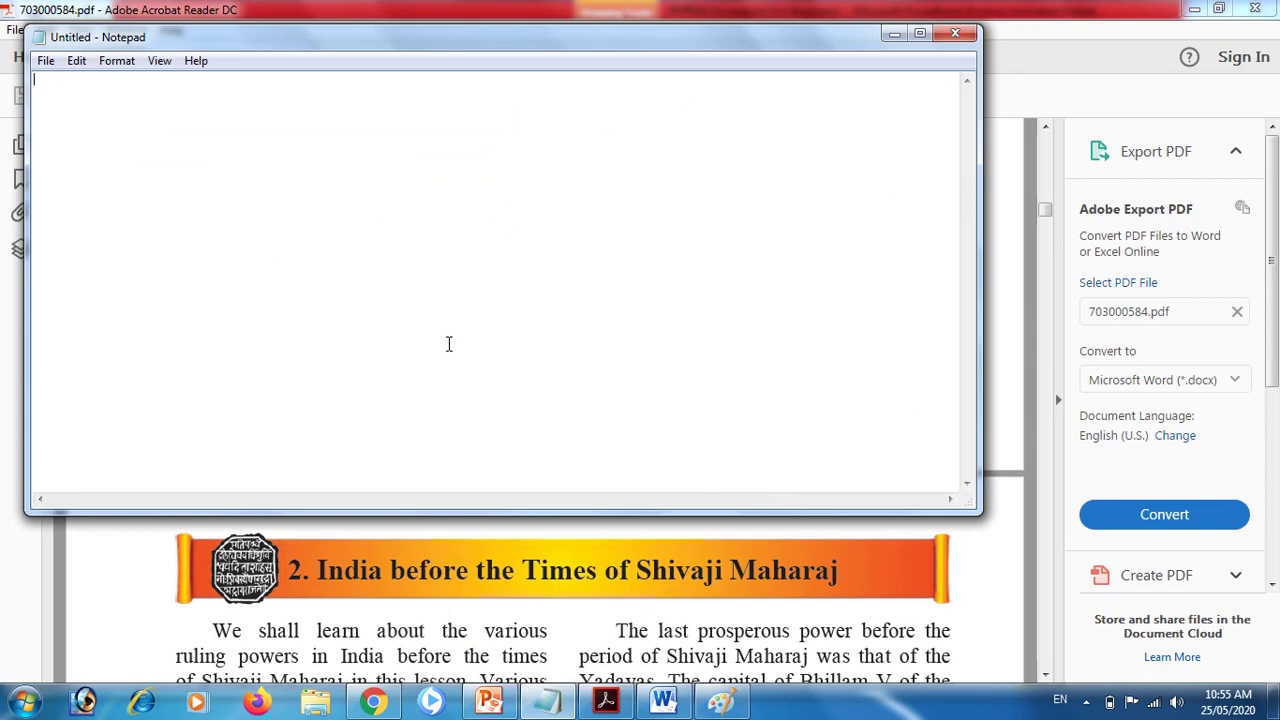
{"action": "key", "text": "ctrl+v"}
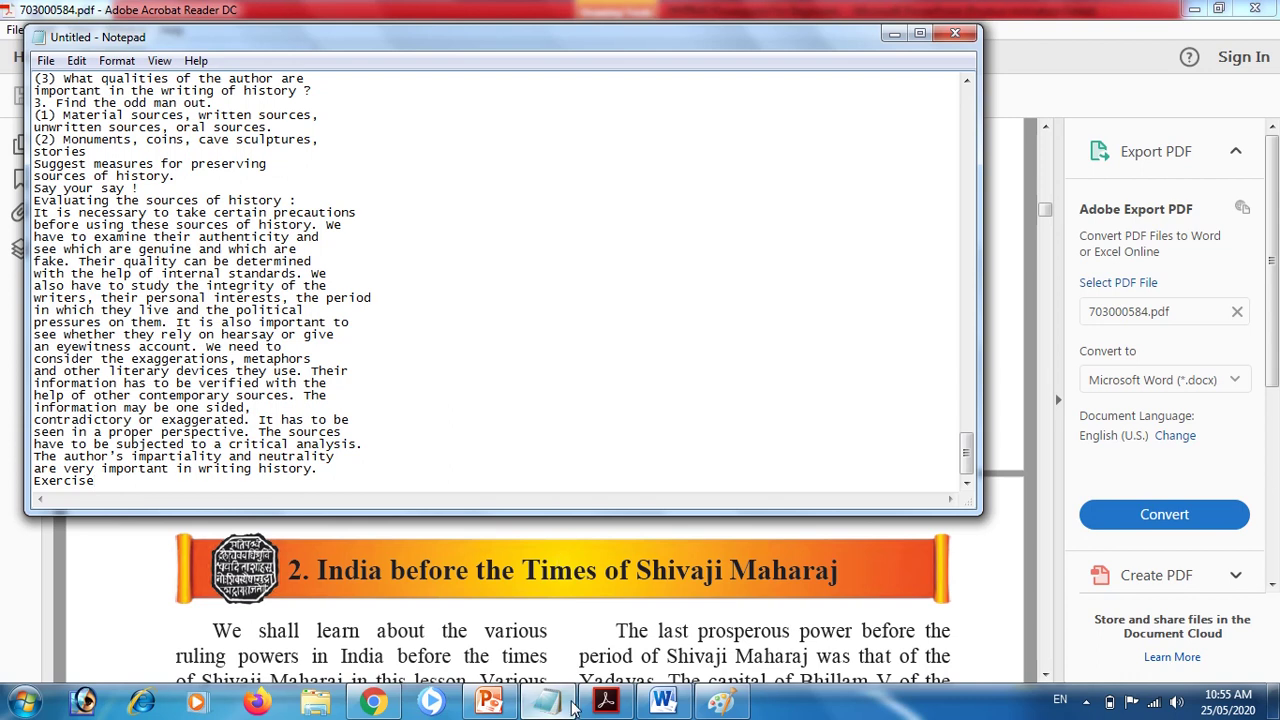
{"action": "left_click", "coordinate": [605, 700]}
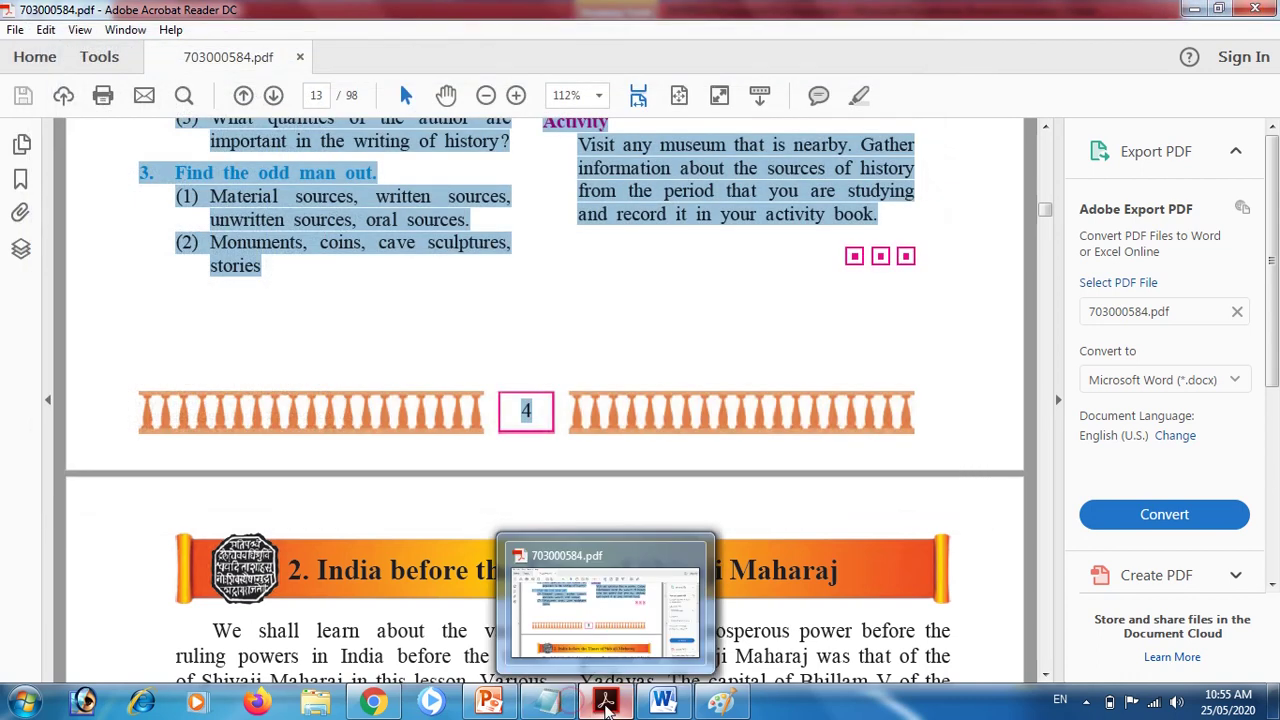
- In Word's Document1, replace every '.' with '.^p', adding 3,771 paragraph breaks
{"action": "left_click", "coordinate": [500, 705]}
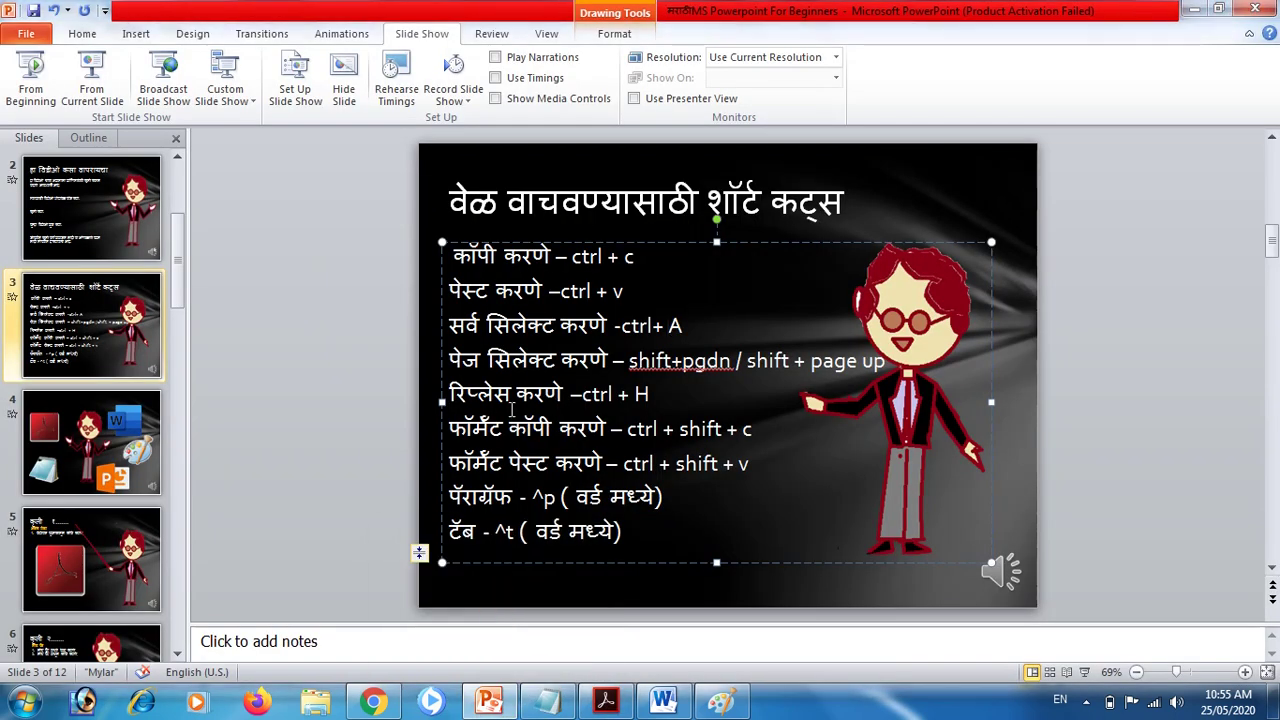
{"action": "left_click", "coordinate": [668, 703]}
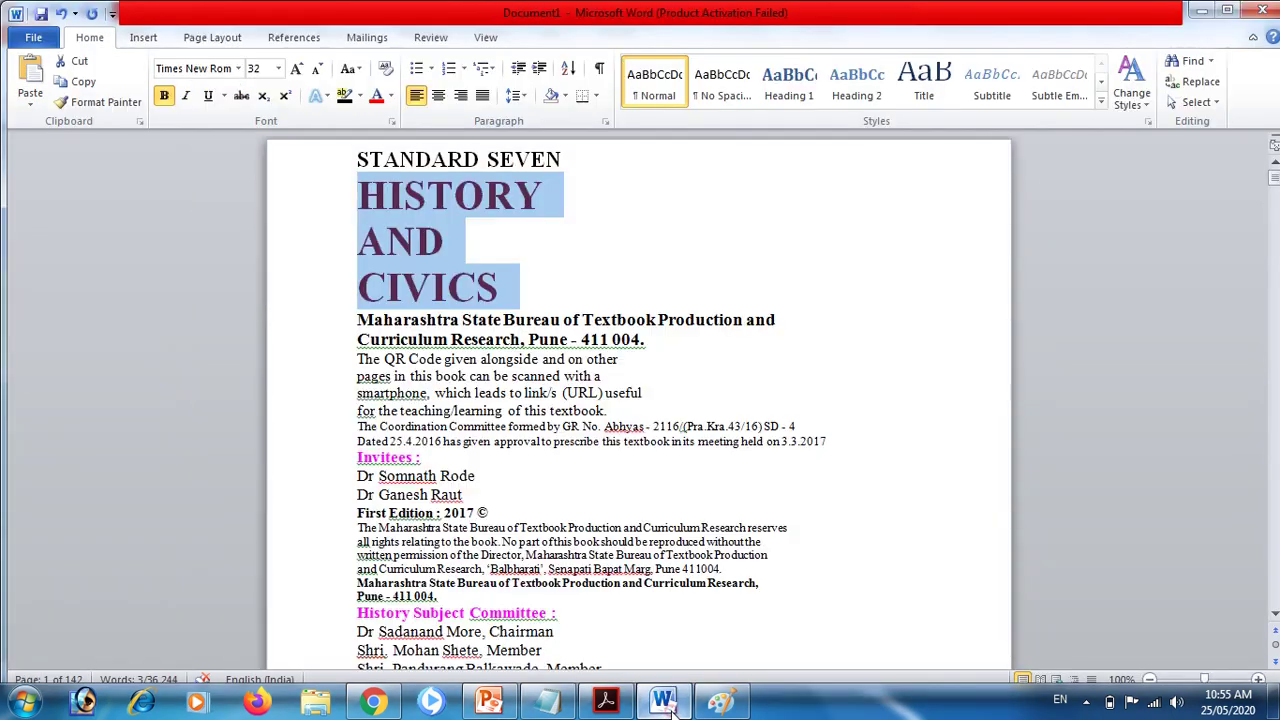
{"action": "left_click", "coordinate": [553, 438]}
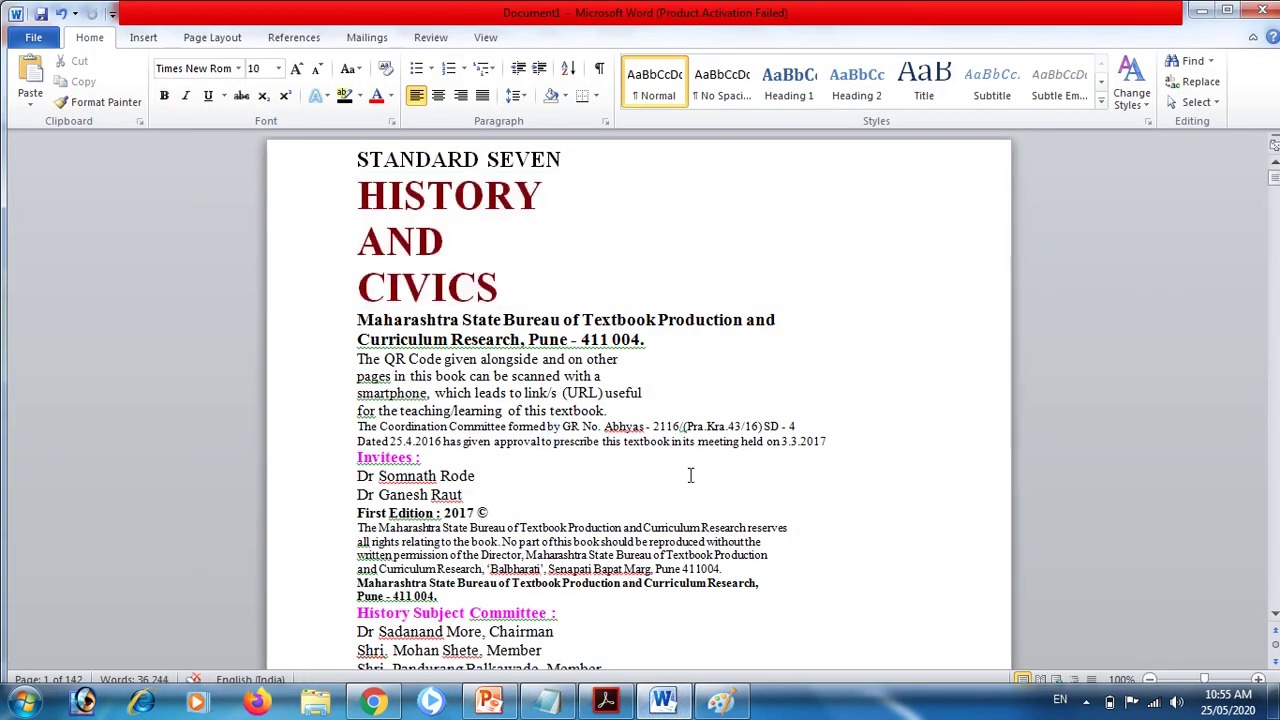
{"action": "key", "text": "ctrl+h"}
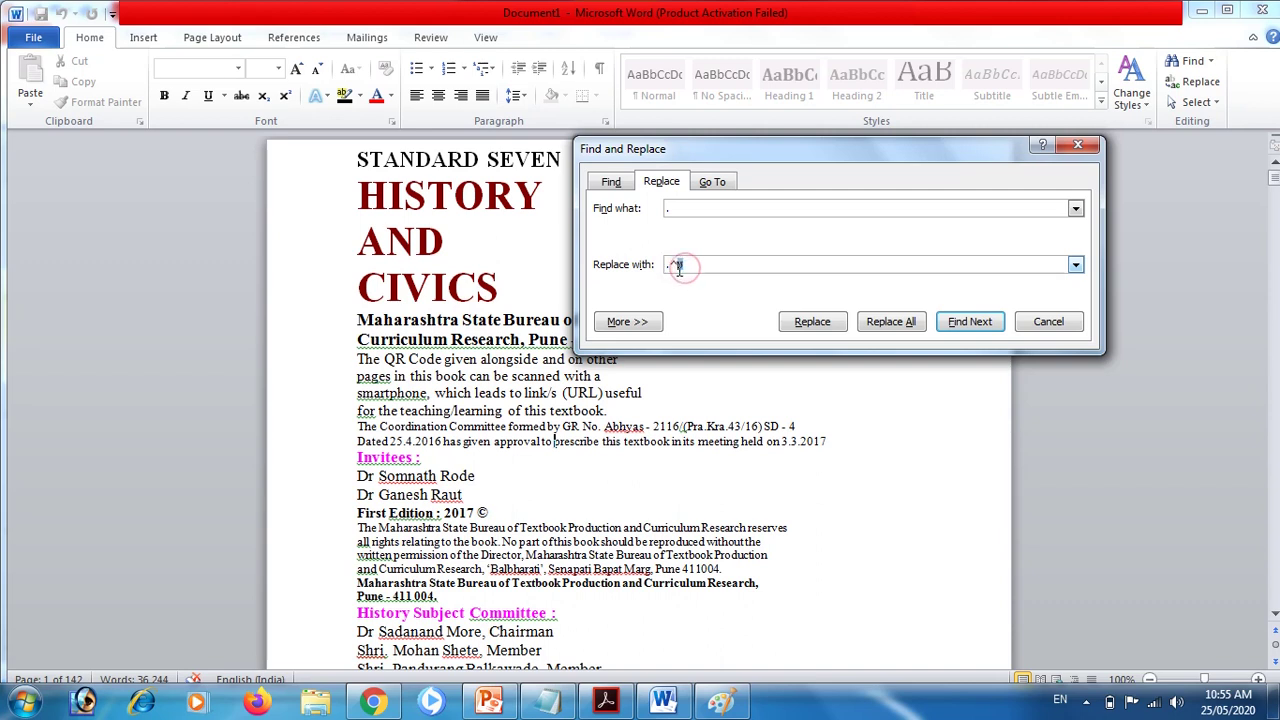
{"action": "left_click", "coordinate": [880, 323]}
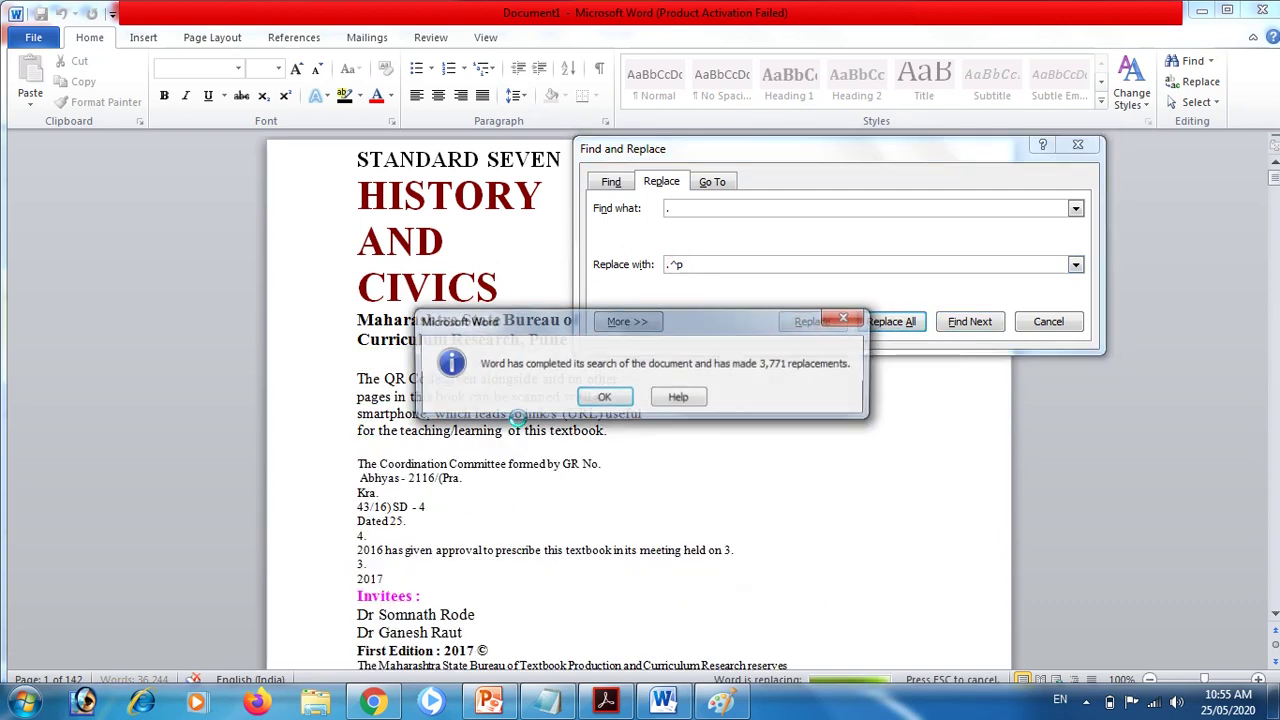
{"action": "left_click", "coordinate": [604, 398]}
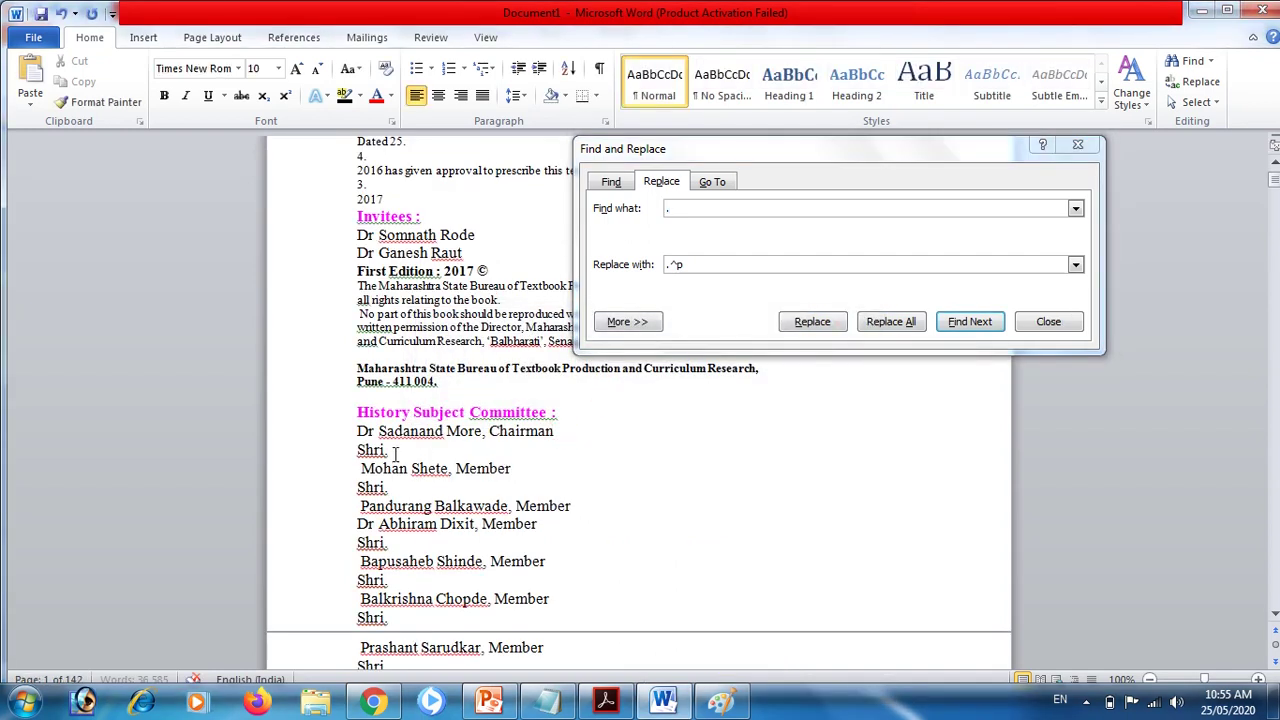
{"action": "left_click", "coordinate": [522, 470]}
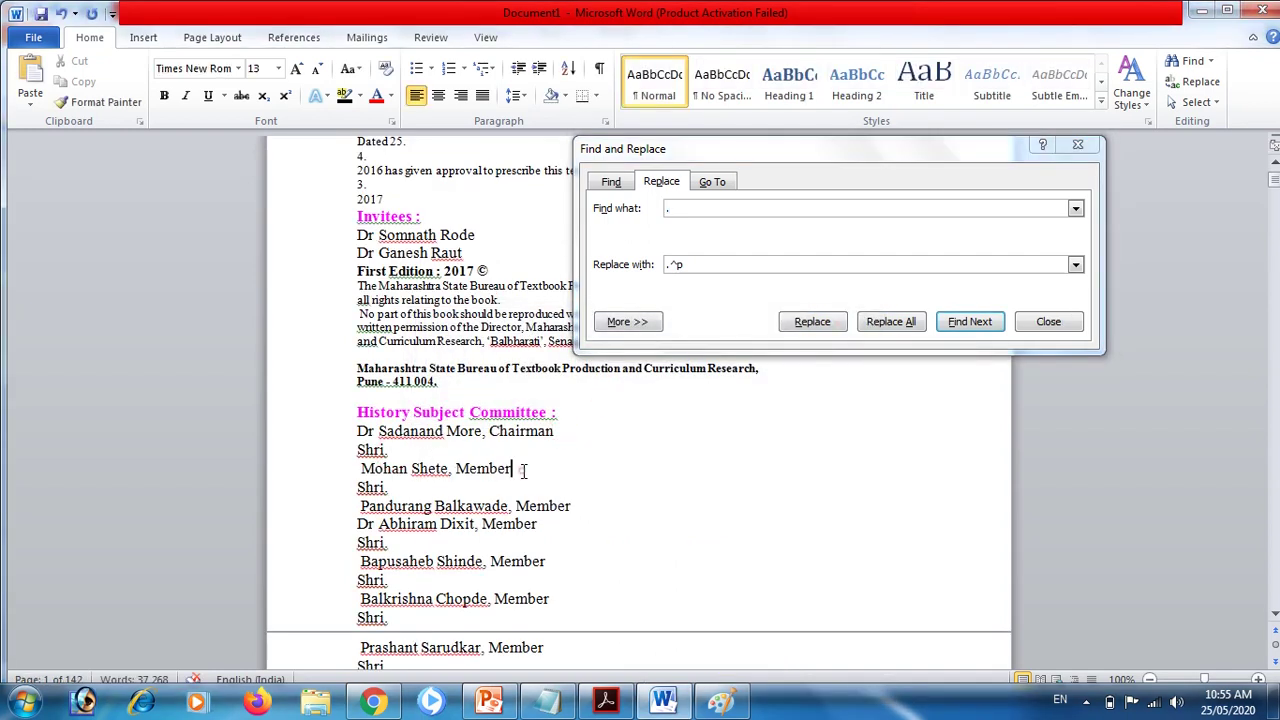
{"action": "left_click", "coordinate": [443, 525]}
{"action": "type", "text": "^p"}
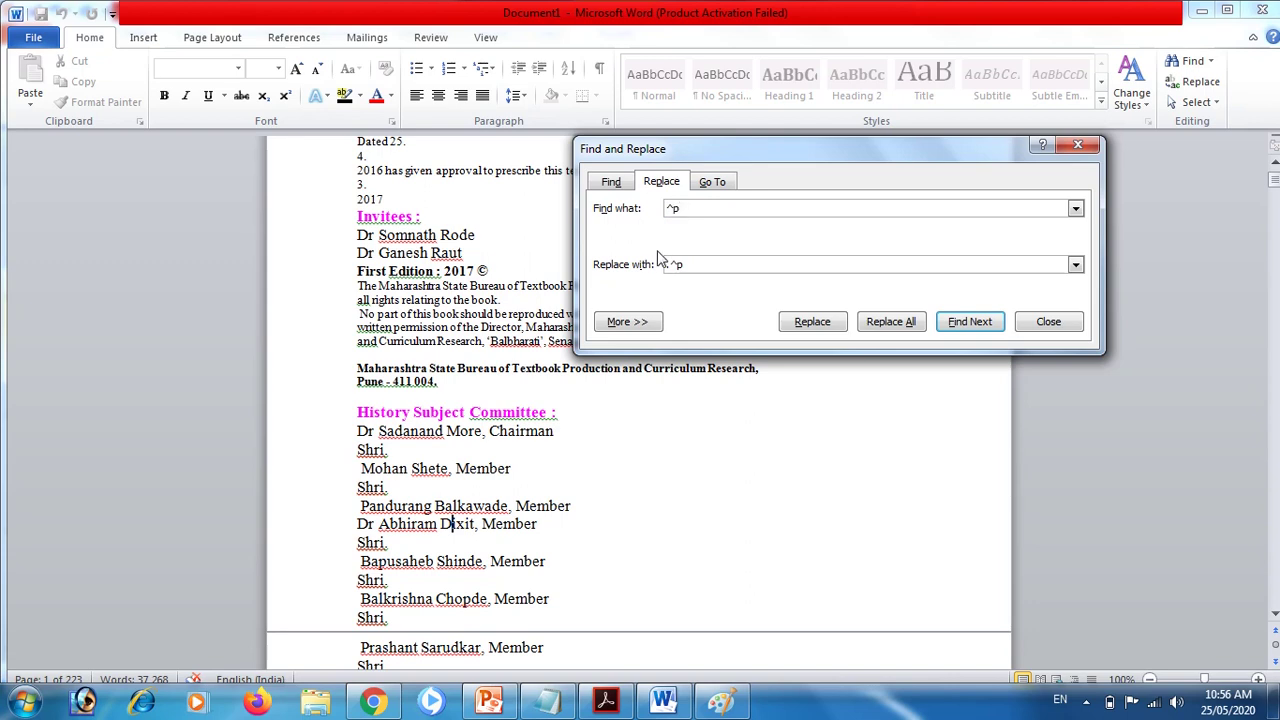
- Empty the Replace with field and remove every paragraph break, making 10,421 replacements
{"action": "left_click_drag", "start_coordinate": [688, 265], "coordinate": [641, 272]}
{"action": "key", "text": "BackSpace"}
{"action": "left_click", "coordinate": [680, 264]}
{"action": "left_click", "coordinate": [877, 324]}
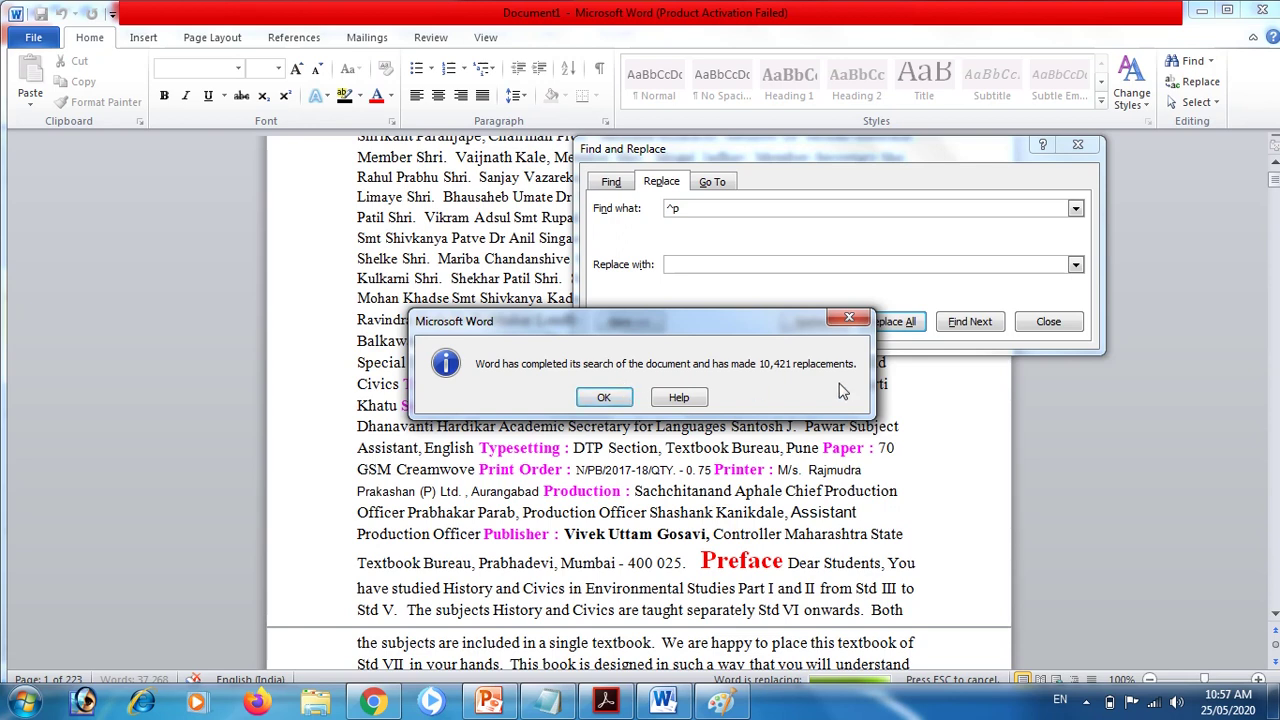
{"action": "left_click", "coordinate": [612, 400]}
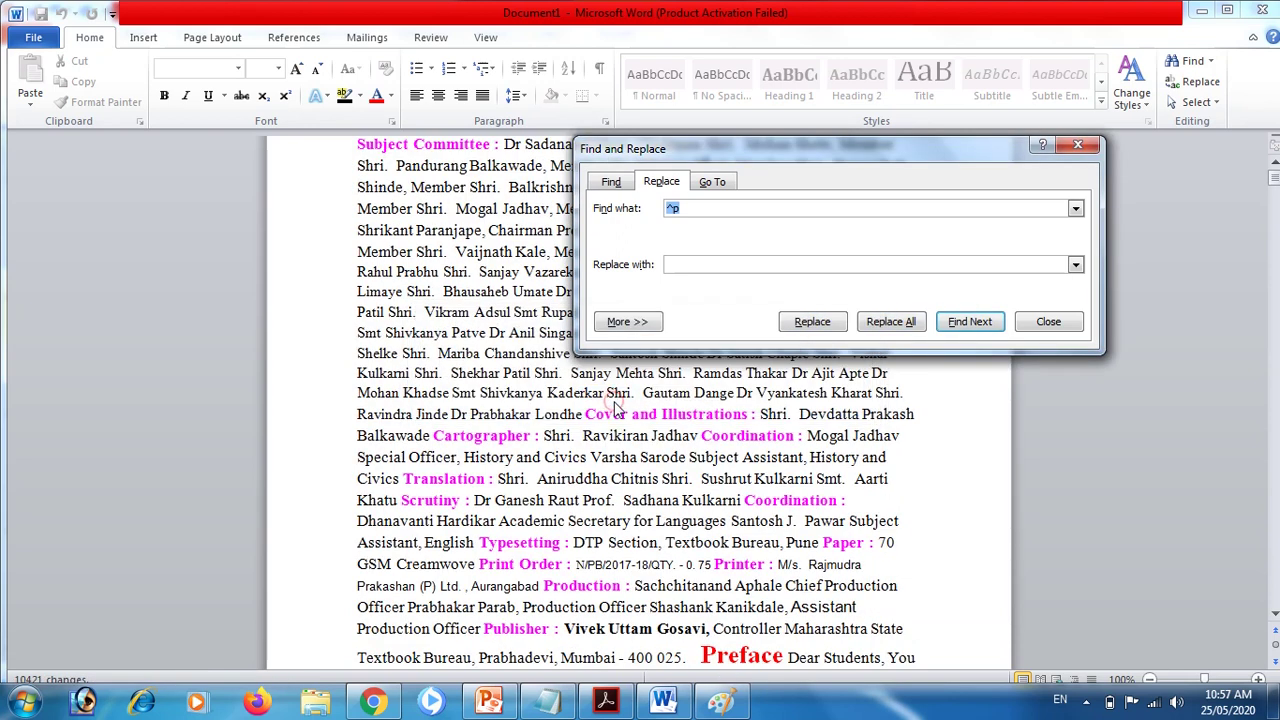
{"action": "left_click", "coordinate": [820, 488]}
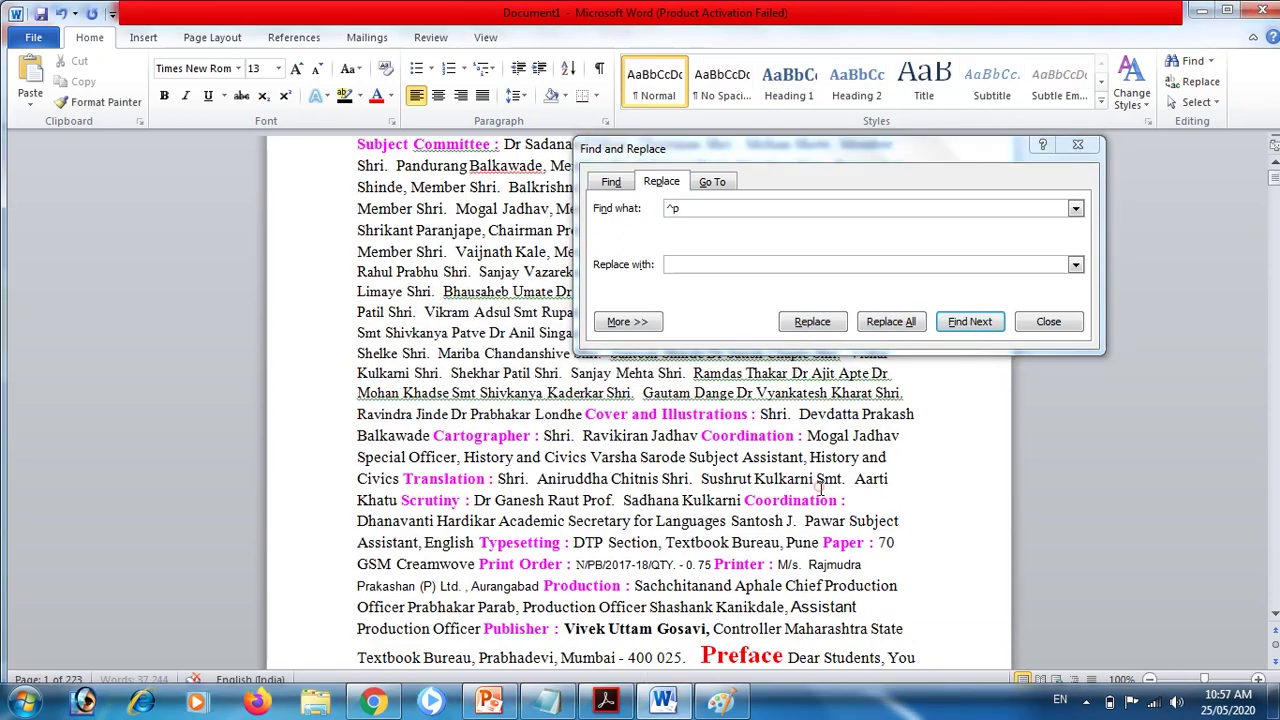
{"action": "left_click", "coordinate": [1060, 324]}
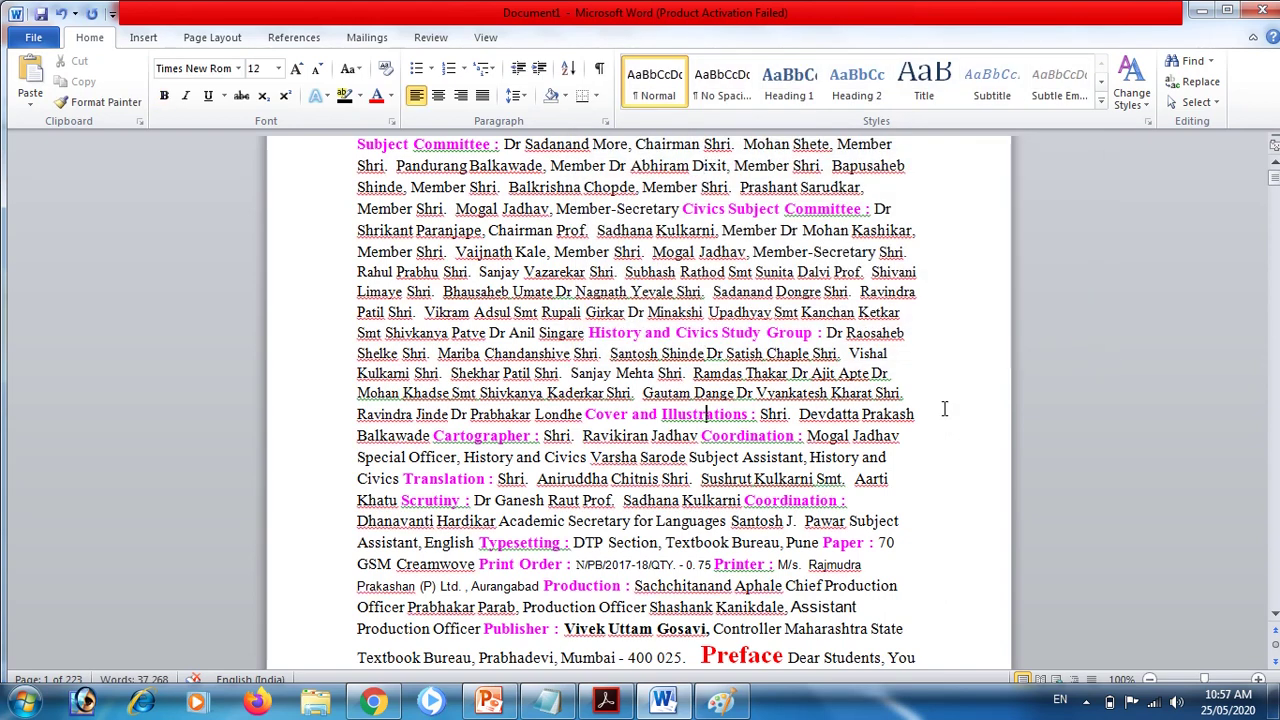
- Scroll down to the Preface and Civics paragraphs, then bring up PowerPoint's shortcuts slide
{"action": "scroll", "coordinate": [943, 408], "scroll_direction": "down", "scroll_amount": 3}
{"action": "scroll", "coordinate": [943, 408], "scroll_direction": "down", "scroll_amount": 3}
{"action": "scroll", "coordinate": [943, 408], "scroll_direction": "down", "scroll_amount": 3}
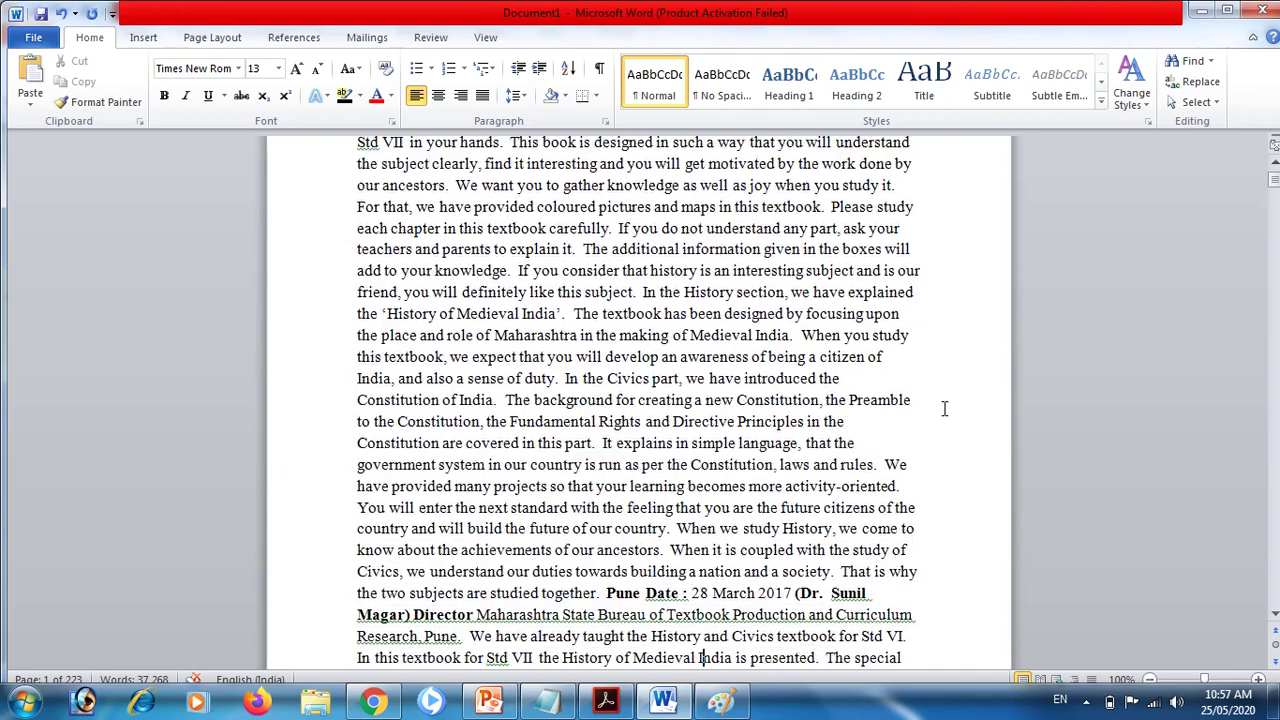
{"action": "scroll", "coordinate": [943, 408], "scroll_direction": "down", "scroll_amount": 2}
{"action": "scroll", "coordinate": [943, 408], "scroll_direction": "down", "scroll_amount": 3}
{"action": "scroll", "coordinate": [943, 408], "scroll_direction": "down", "scroll_amount": 3}
{"action": "scroll", "coordinate": [943, 408], "scroll_direction": "down", "scroll_amount": 3}
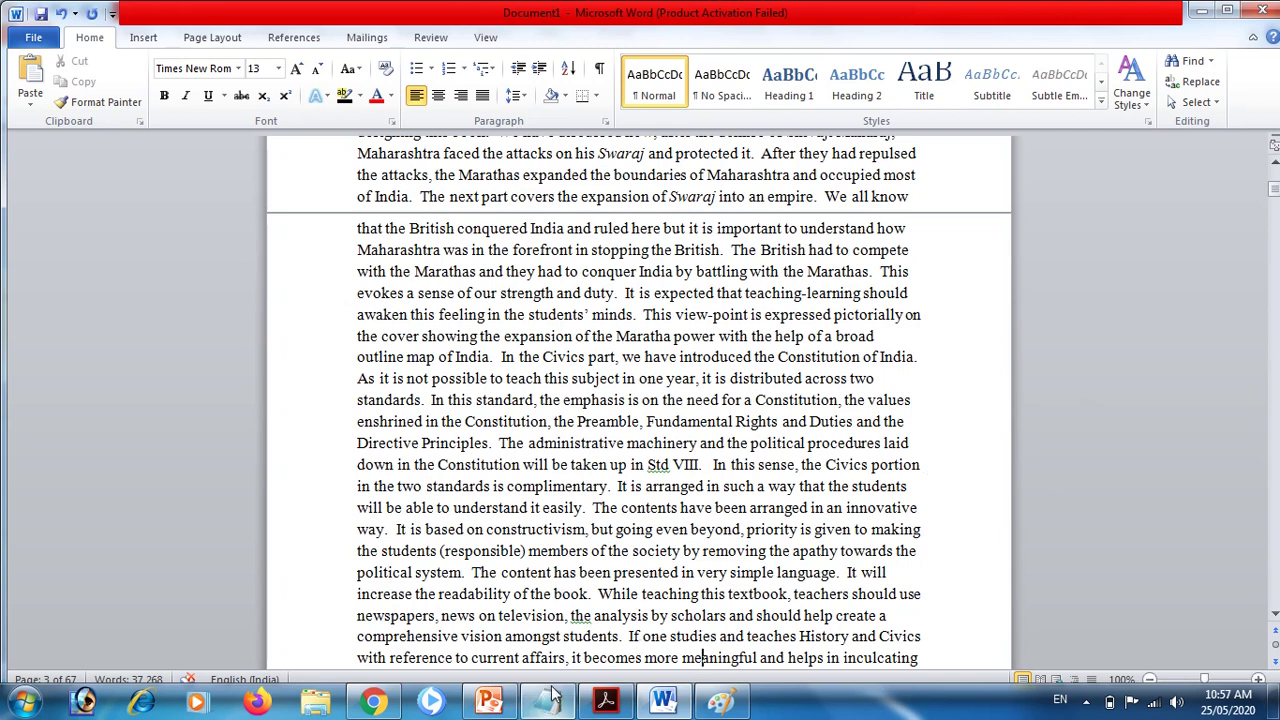
{"action": "left_click", "coordinate": [493, 701]}
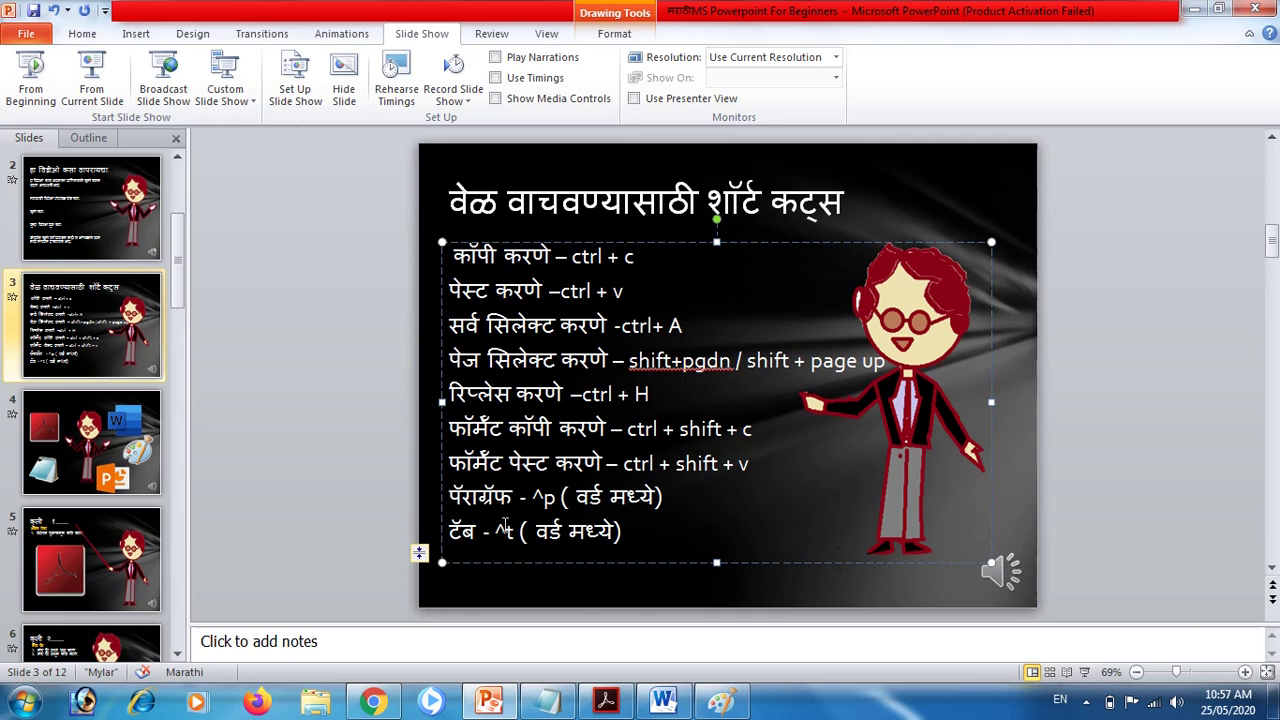
{"action": "left_click_drag", "start_coordinate": [495, 531], "coordinate": [520, 531]}
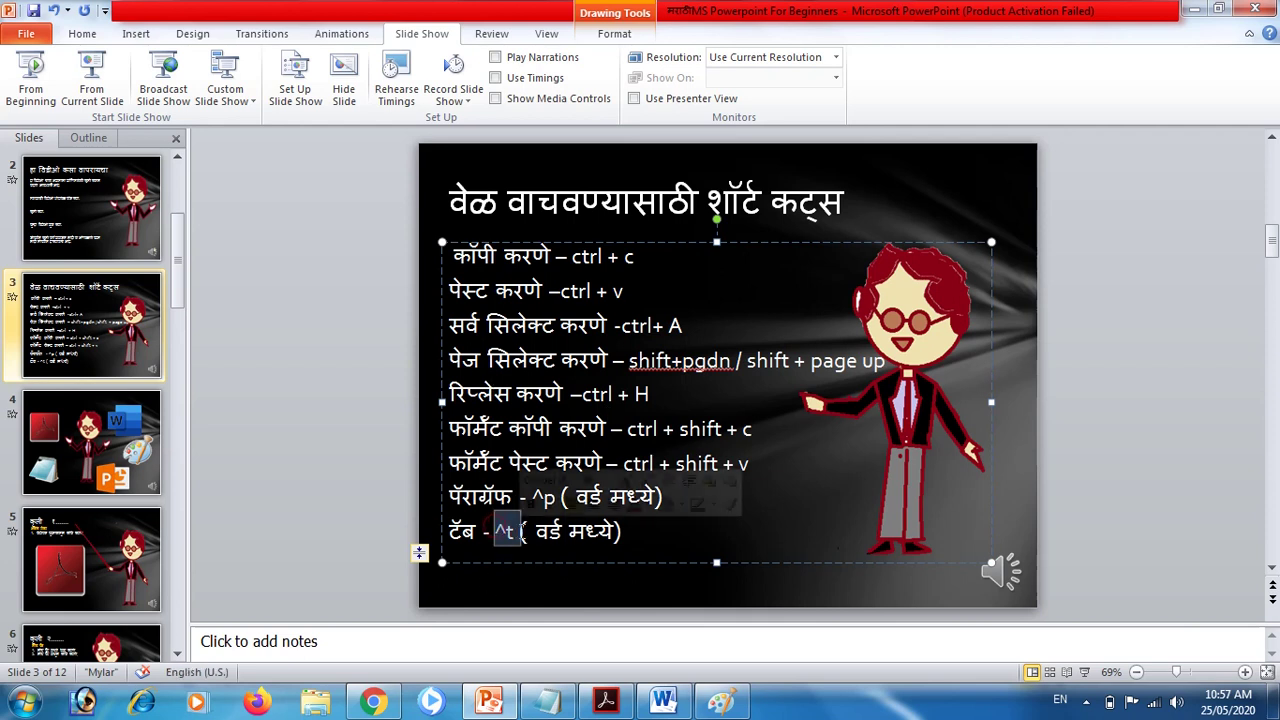
{"action": "left_click", "coordinate": [605, 700]}
{"action": "right_click", "coordinate": [663, 705]}
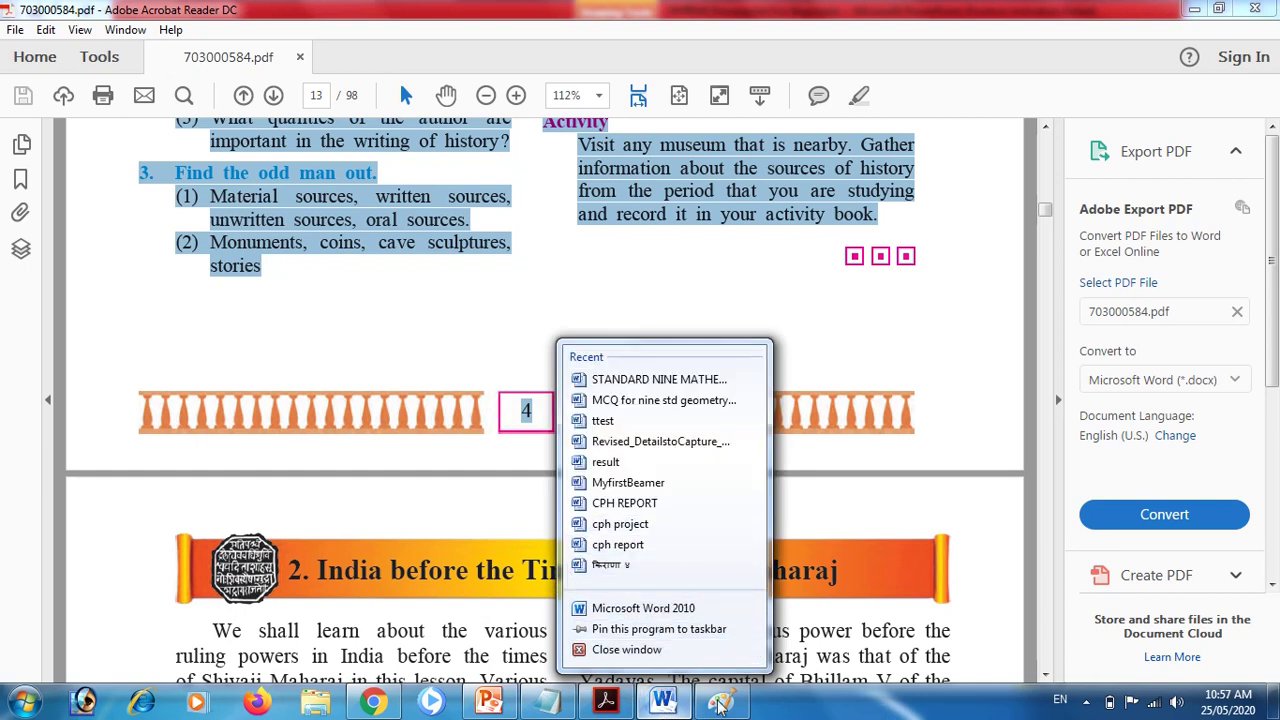
{"action": "left_click", "coordinate": [660, 608]}
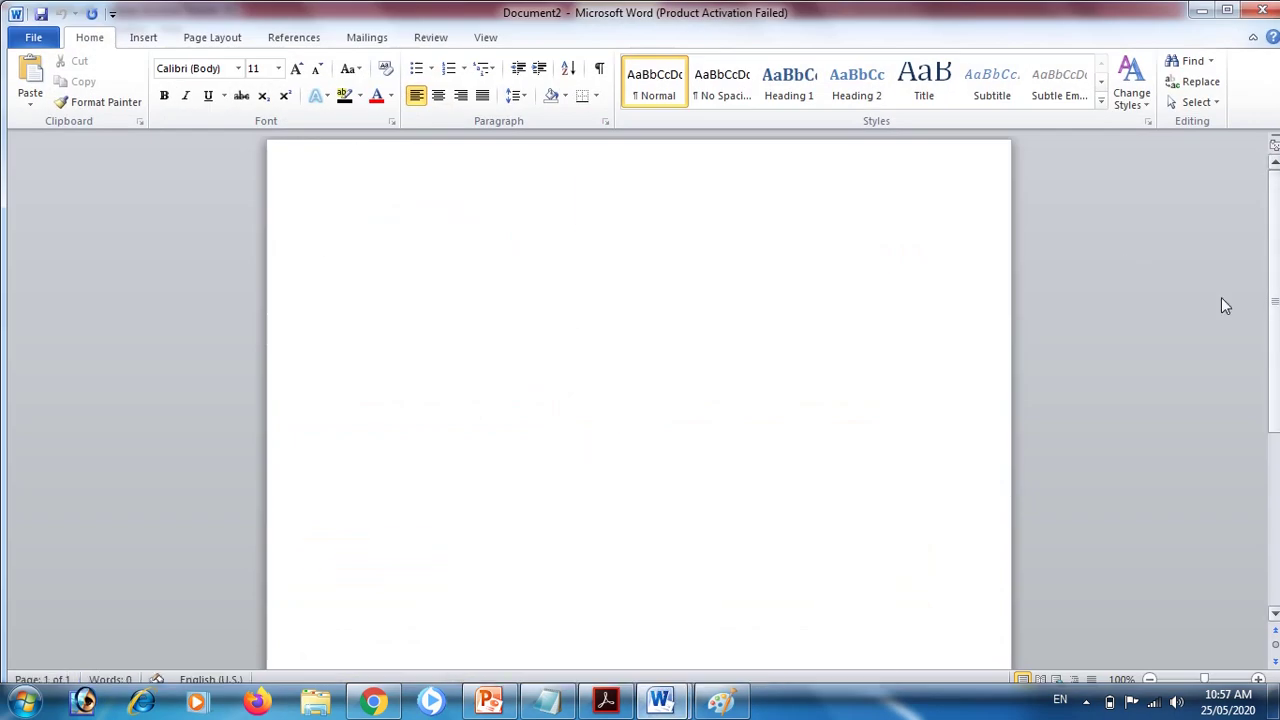
{"action": "mouse_move", "coordinate": [678, 708]}
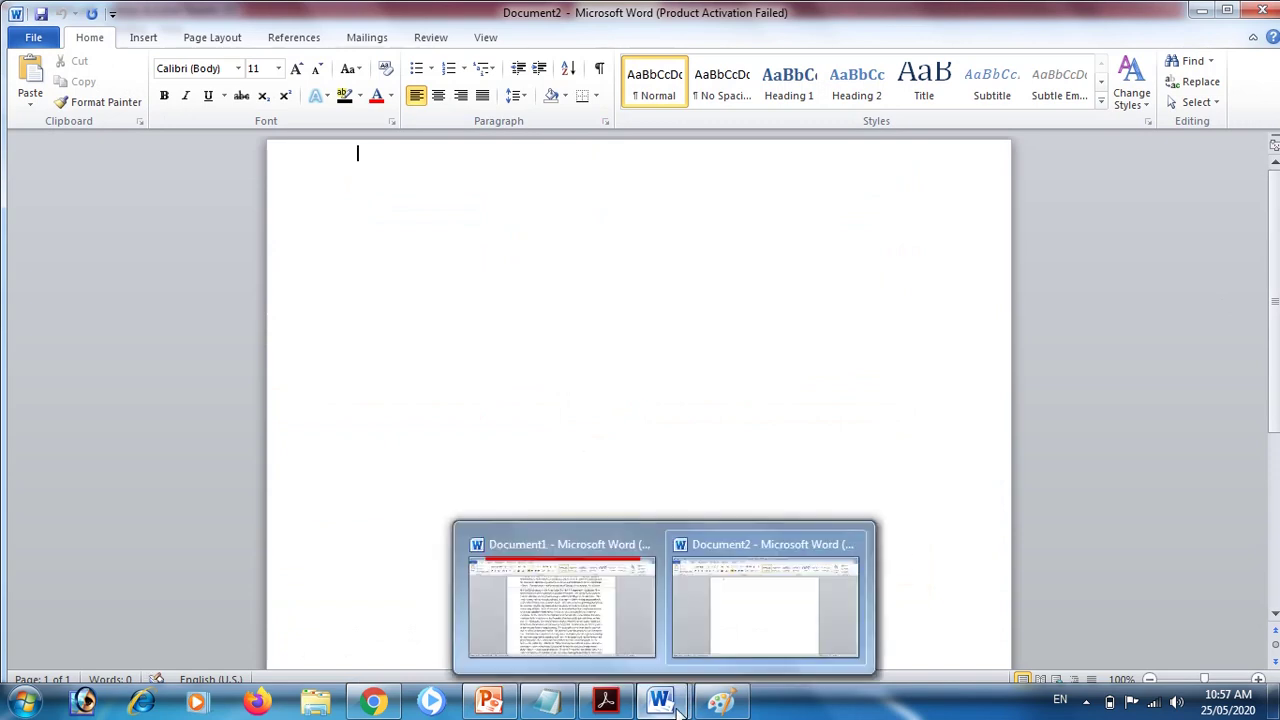
{"action": "left_click", "coordinate": [580, 591]}
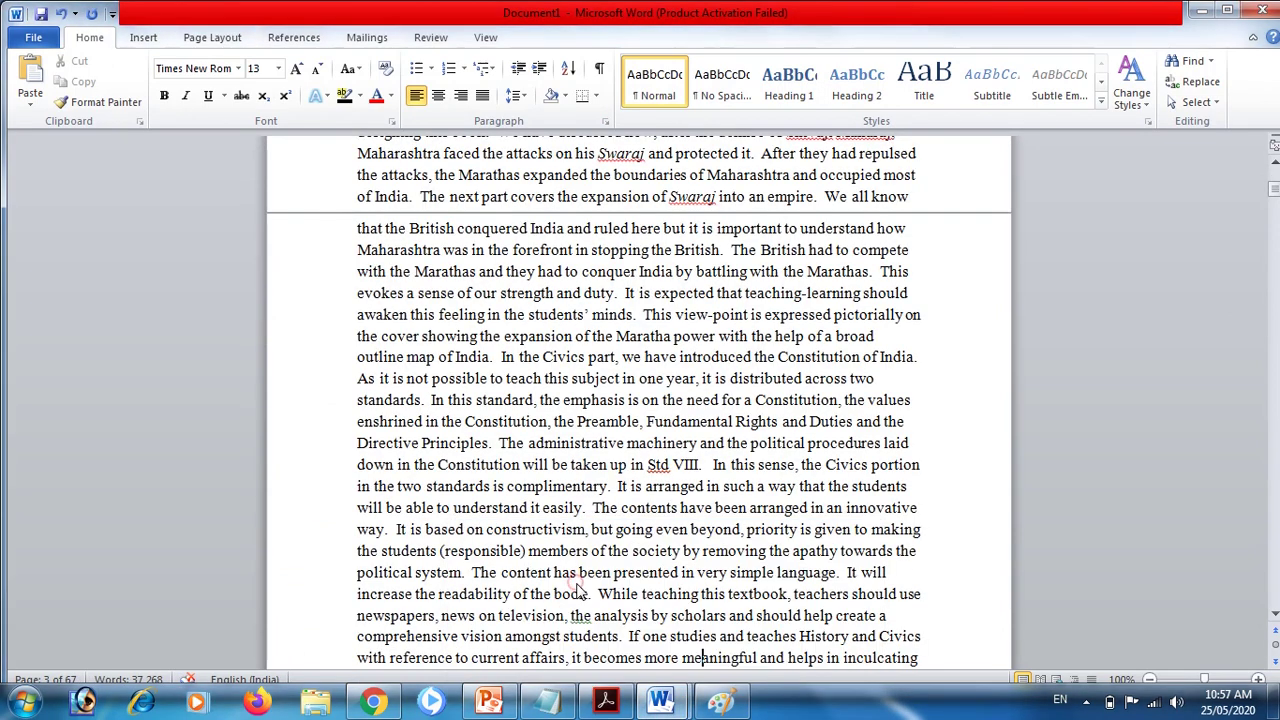
- Replace all ^t tab characters with nothing, which finds zero matches
{"action": "left_click", "coordinate": [503, 400]}
{"action": "key", "text": "ctrl+h"}
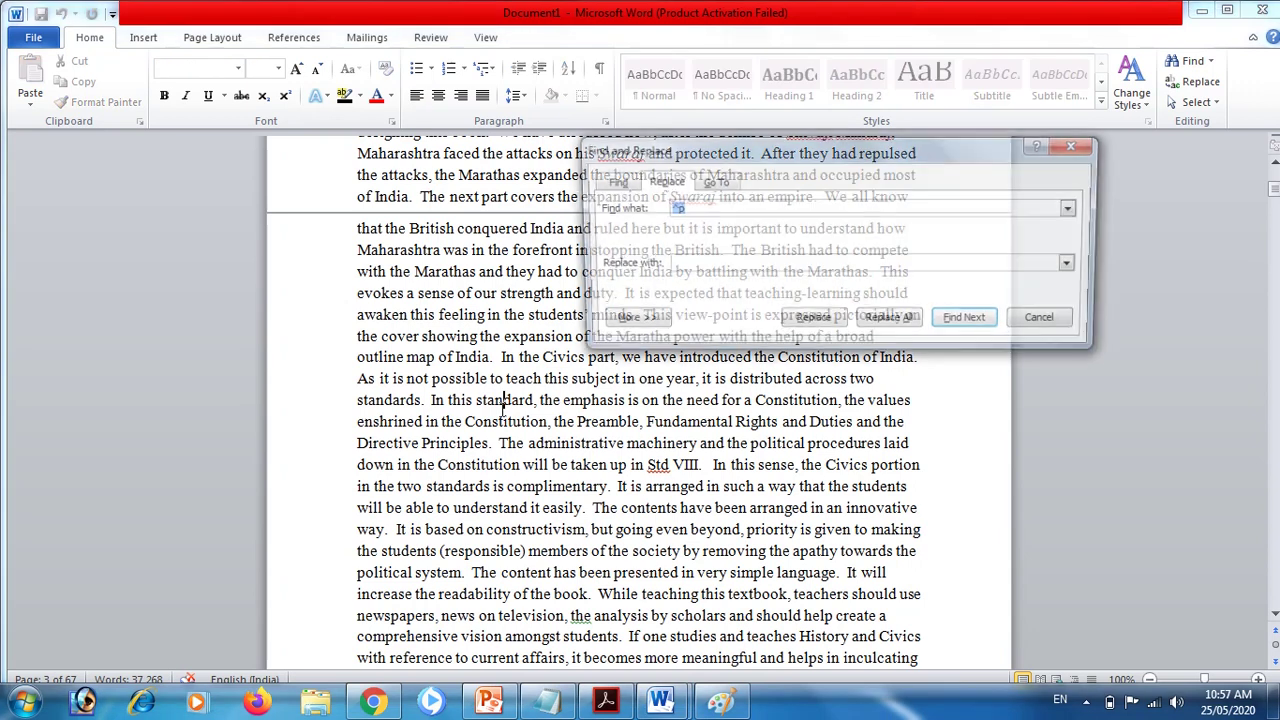
{"action": "type", "text": "^"}
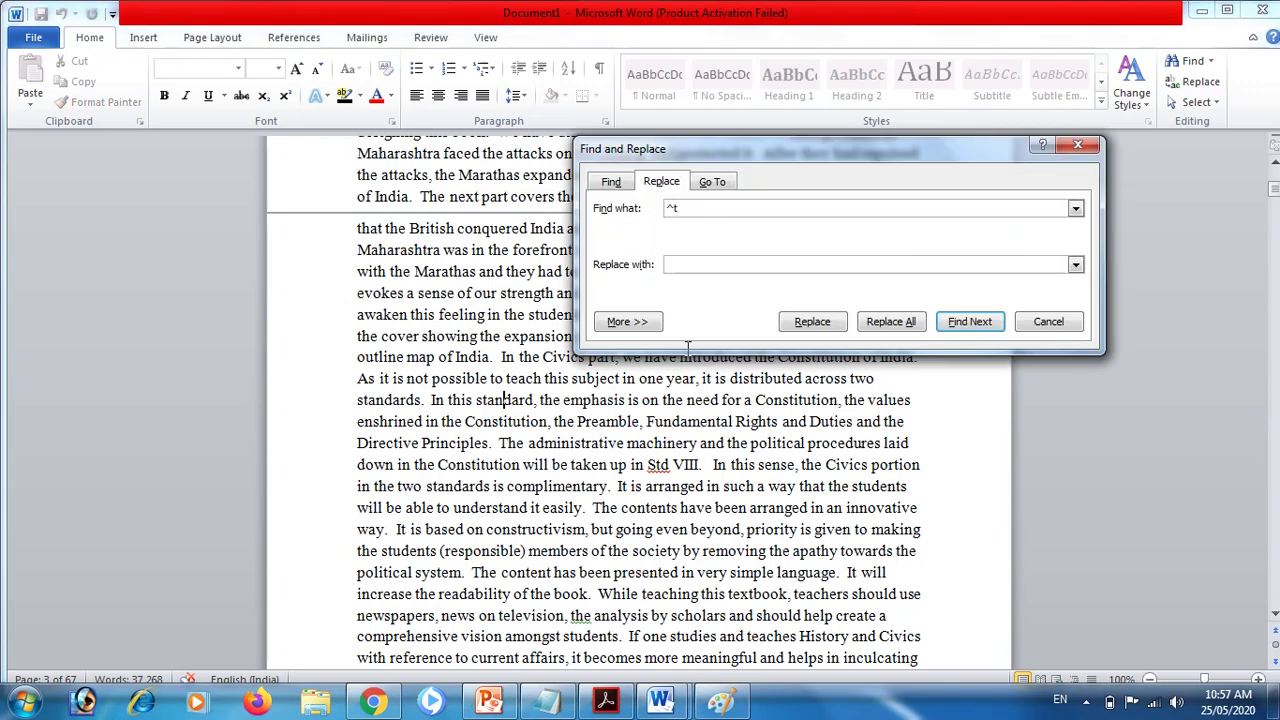
{"action": "left_click", "coordinate": [891, 325]}
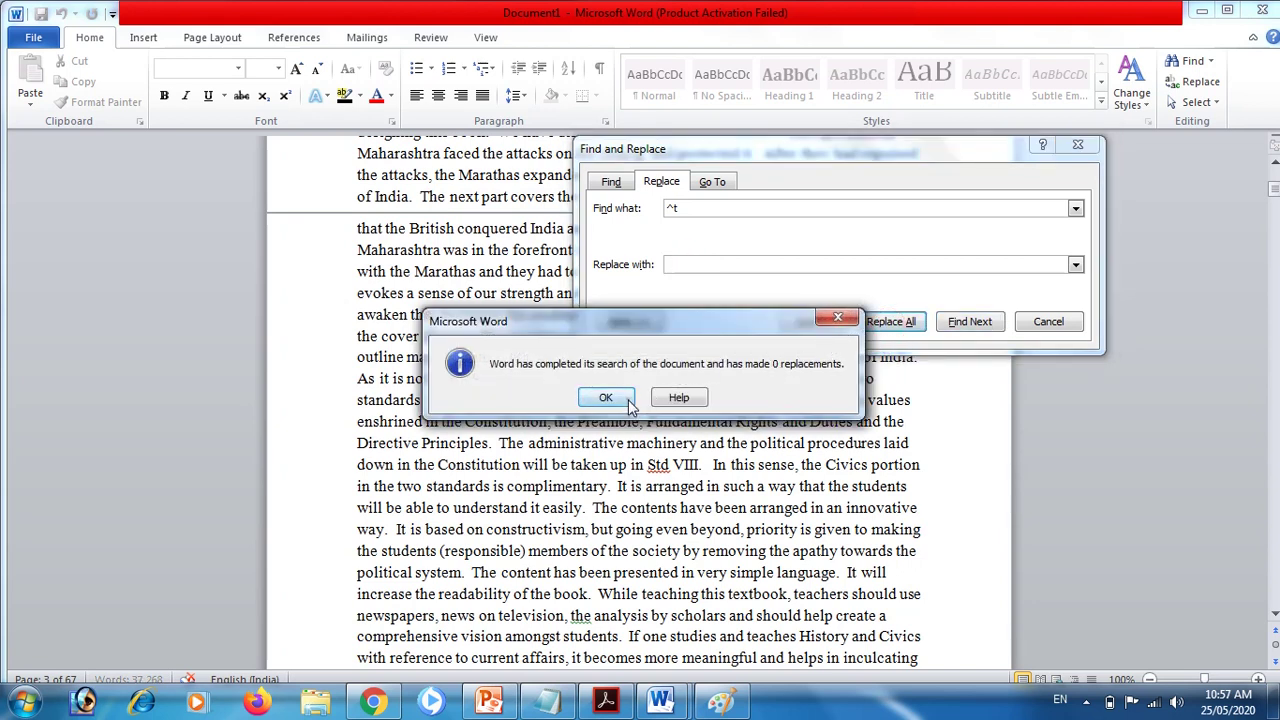
{"action": "left_click", "coordinate": [606, 397]}
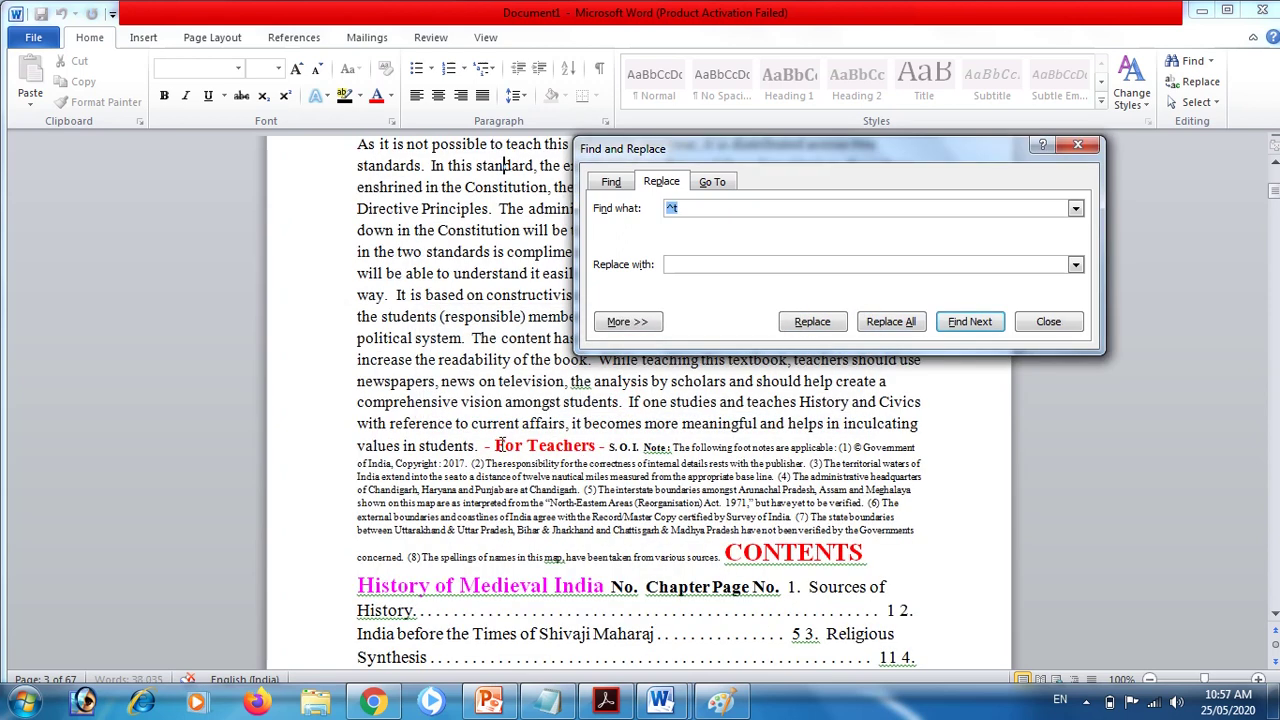
- Insert a test tab before For Teachers and rerun the ^t Replace All, removing one tab
{"action": "left_click", "coordinate": [497, 446]}
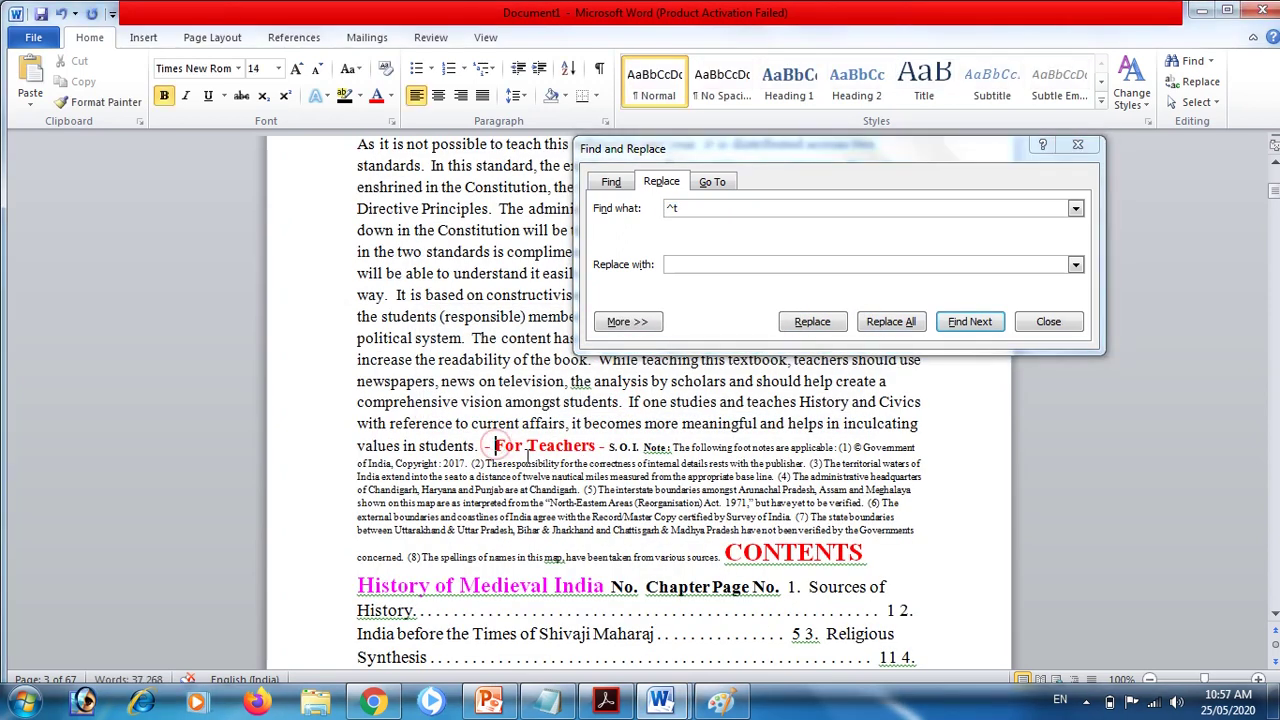
{"action": "key", "text": "Tab"}
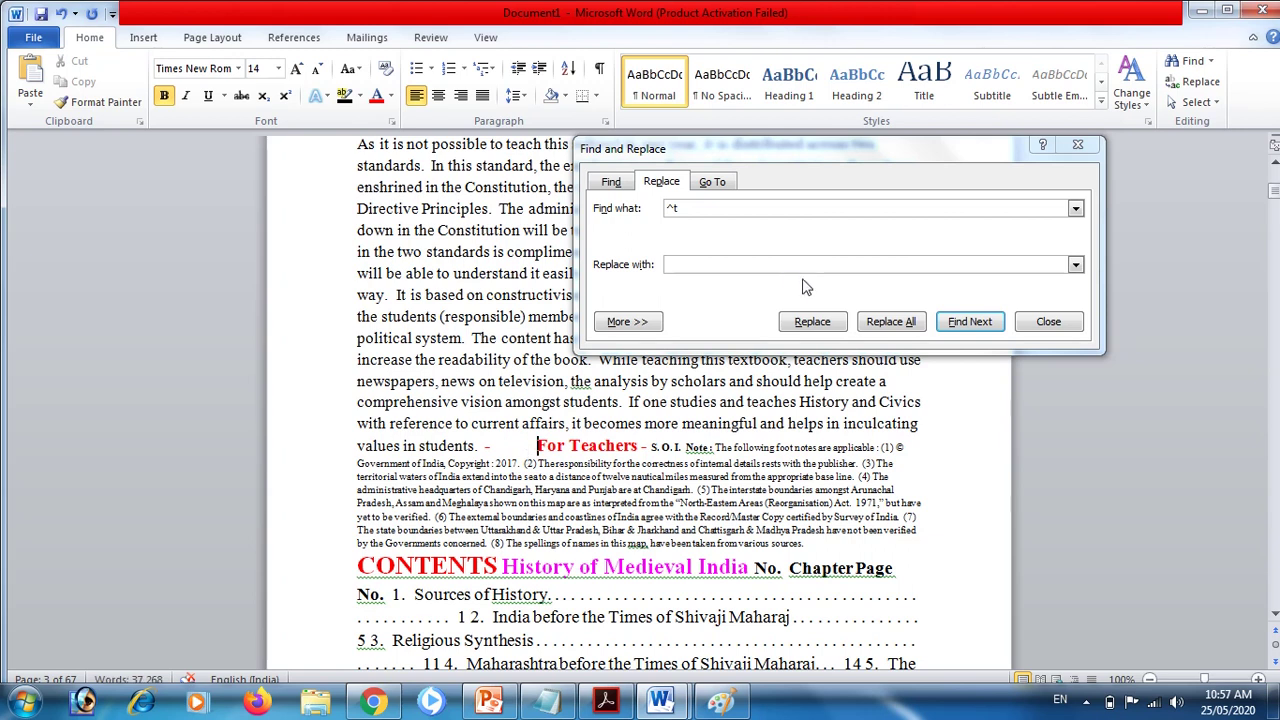
{"action": "left_click", "coordinate": [708, 230]}
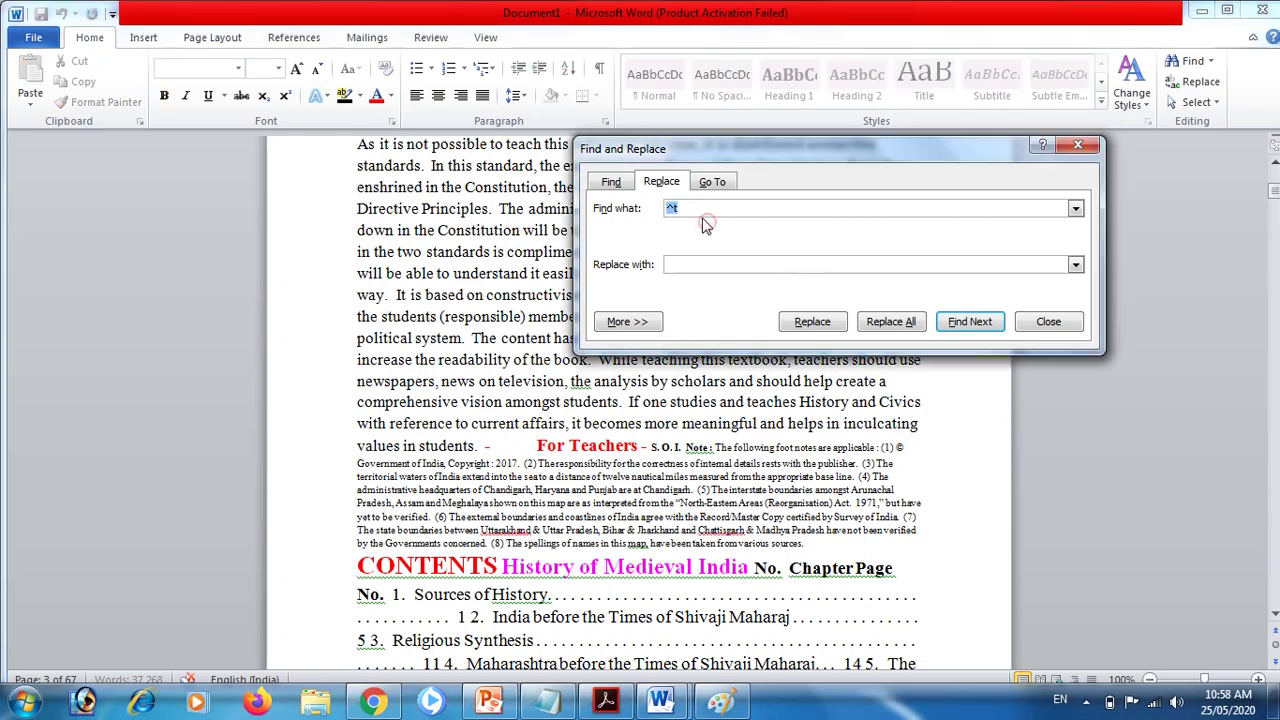
{"action": "left_click", "coordinate": [681, 208]}
{"action": "left_click_drag", "start_coordinate": [681, 208], "coordinate": [662, 208]}
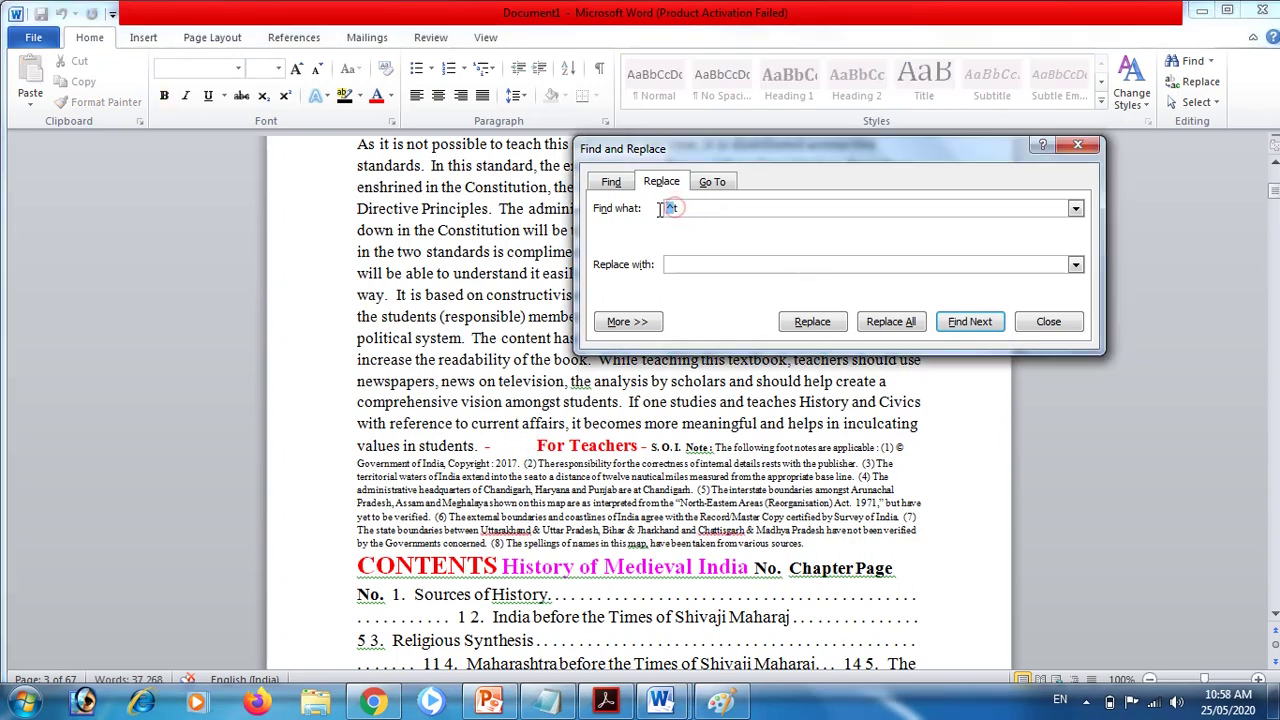
{"action": "left_click", "coordinate": [692, 265]}
{"action": "left_click", "coordinate": [886, 321]}
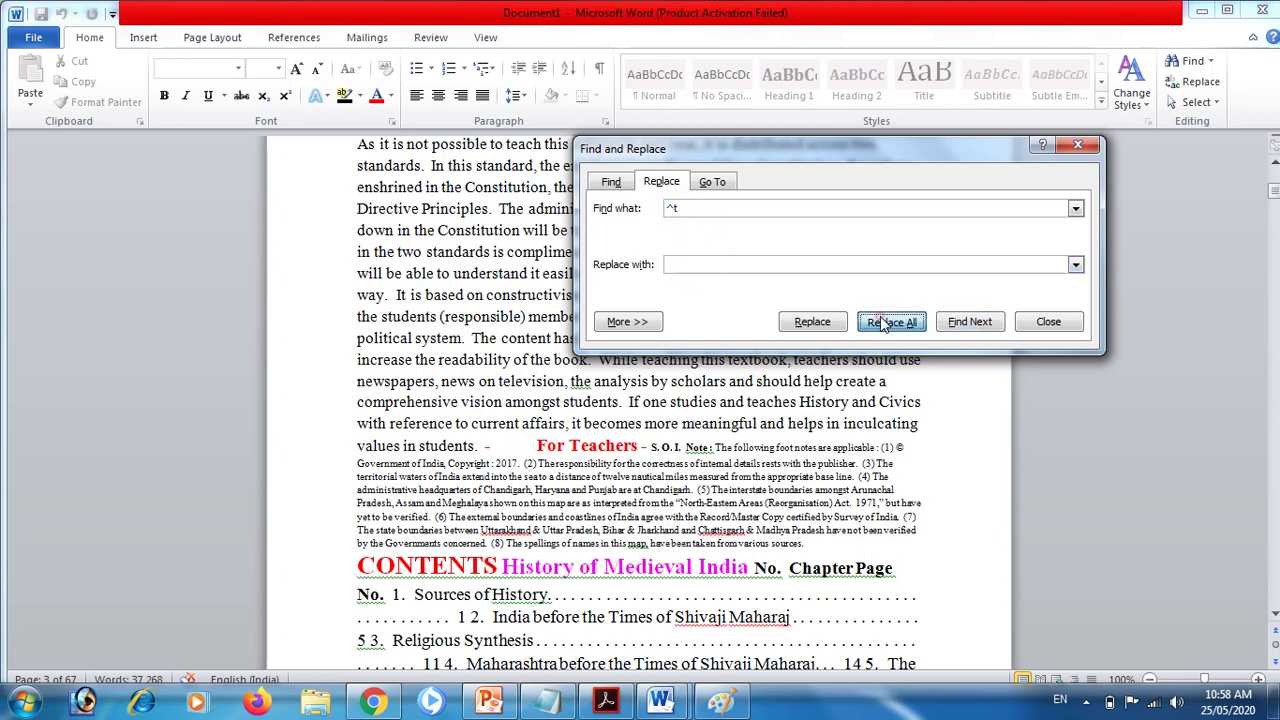
{"action": "left_click", "coordinate": [609, 395]}
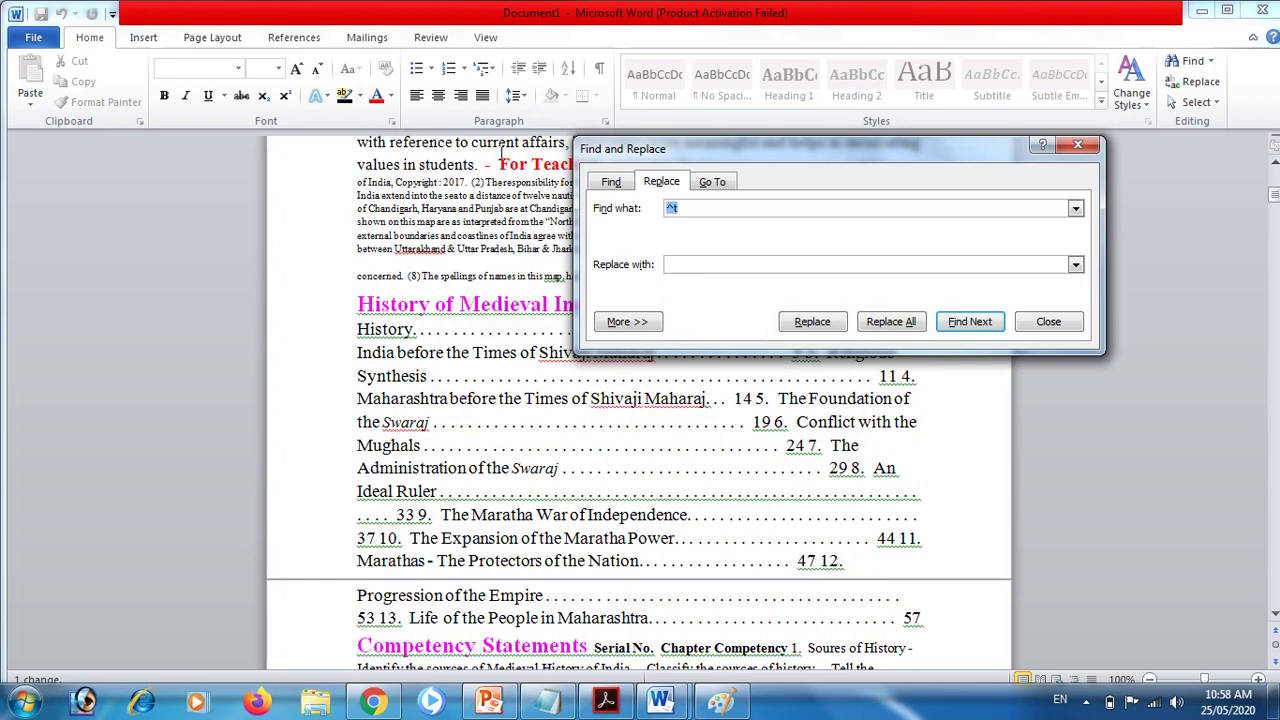
{"action": "left_click", "coordinate": [503, 163]}
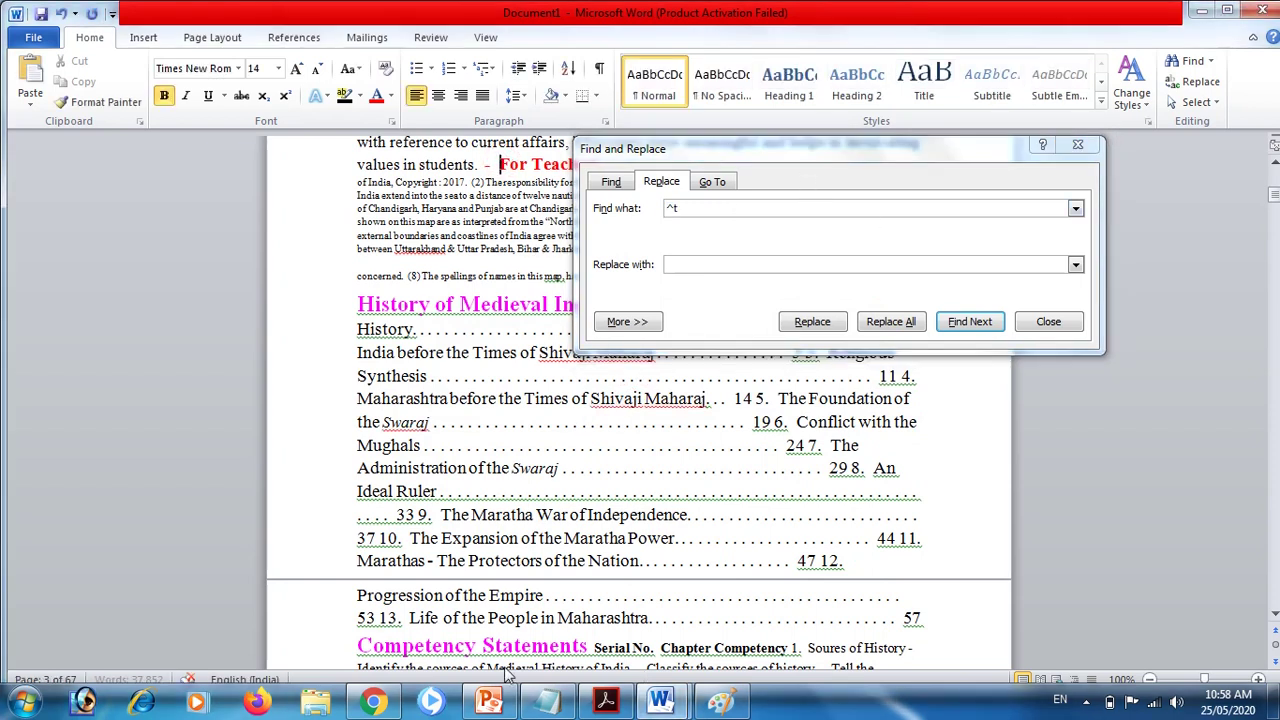
{"action": "left_click", "coordinate": [503, 705]}
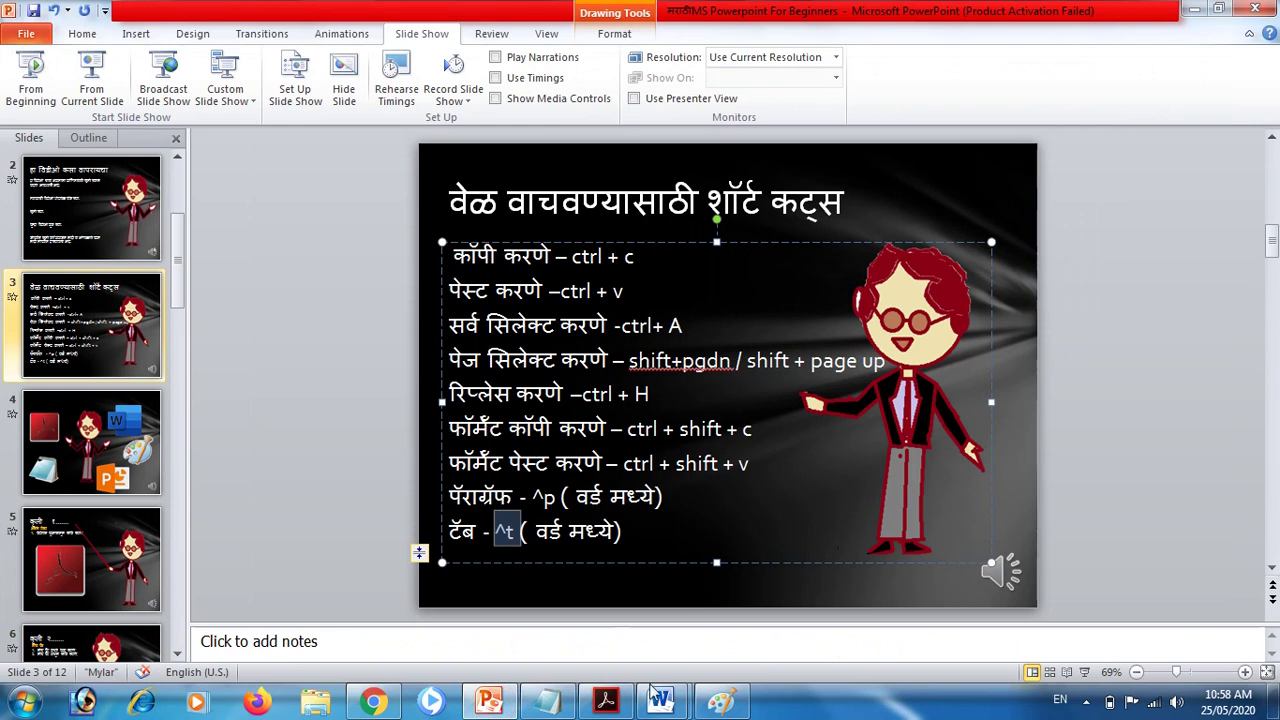
{"action": "mouse_move", "coordinate": [650, 695]}
{"action": "mouse_move", "coordinate": [601, 645]}
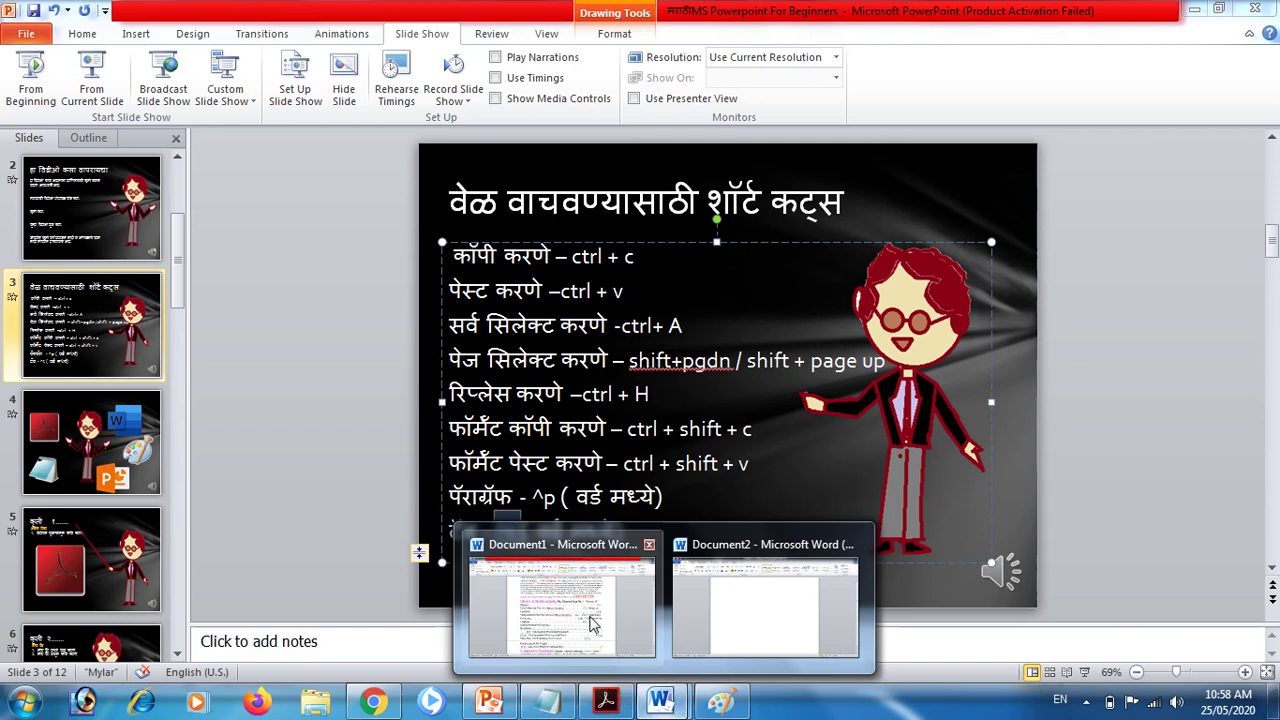
- Return to Word, close Find and Replace, and select the CONTENTS heading
{"action": "left_click", "coordinate": [592, 624]}
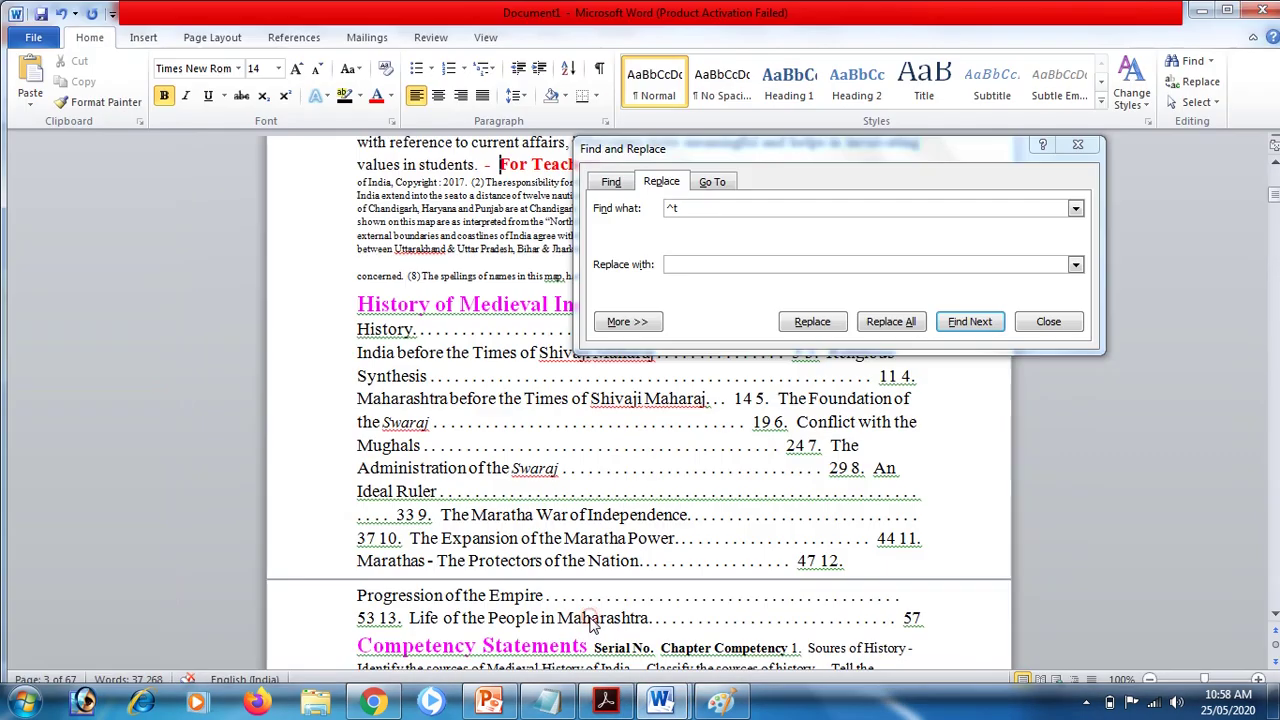
{"action": "left_click", "coordinate": [1049, 321]}
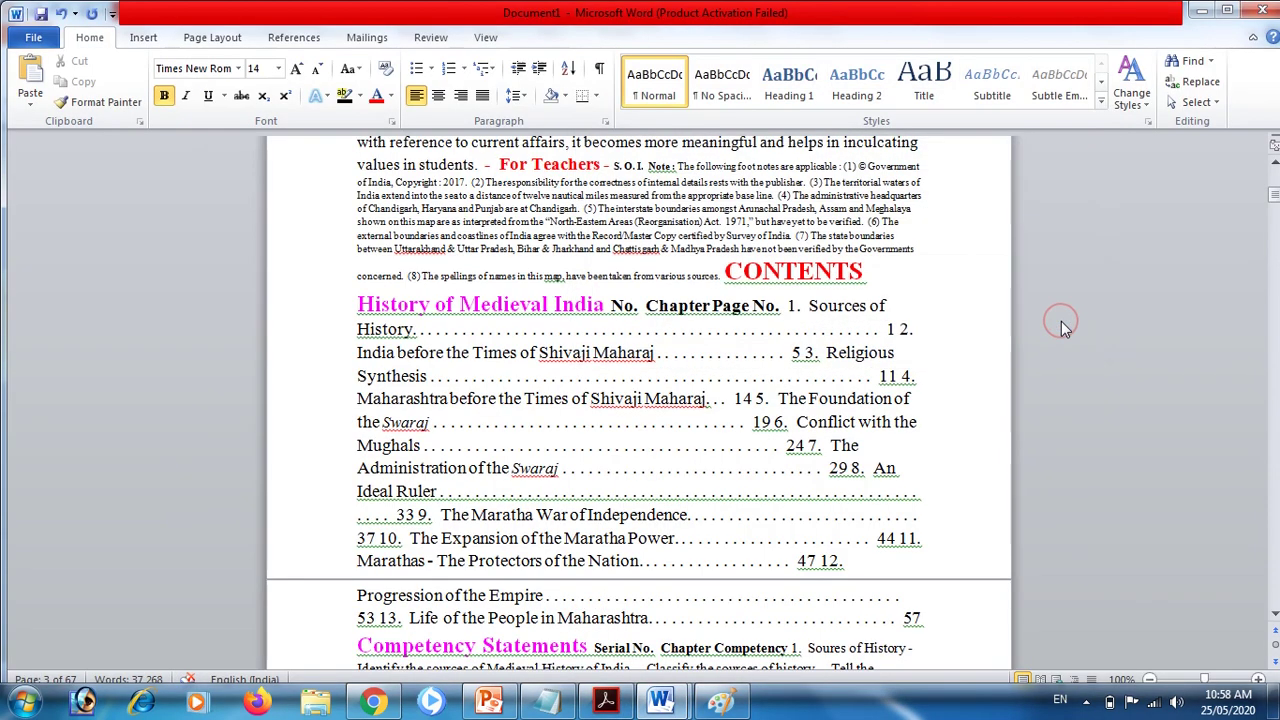
{"action": "left_click", "coordinate": [725, 270]}
{"action": "left_click_drag", "start_coordinate": [725, 270], "coordinate": [866, 272]}
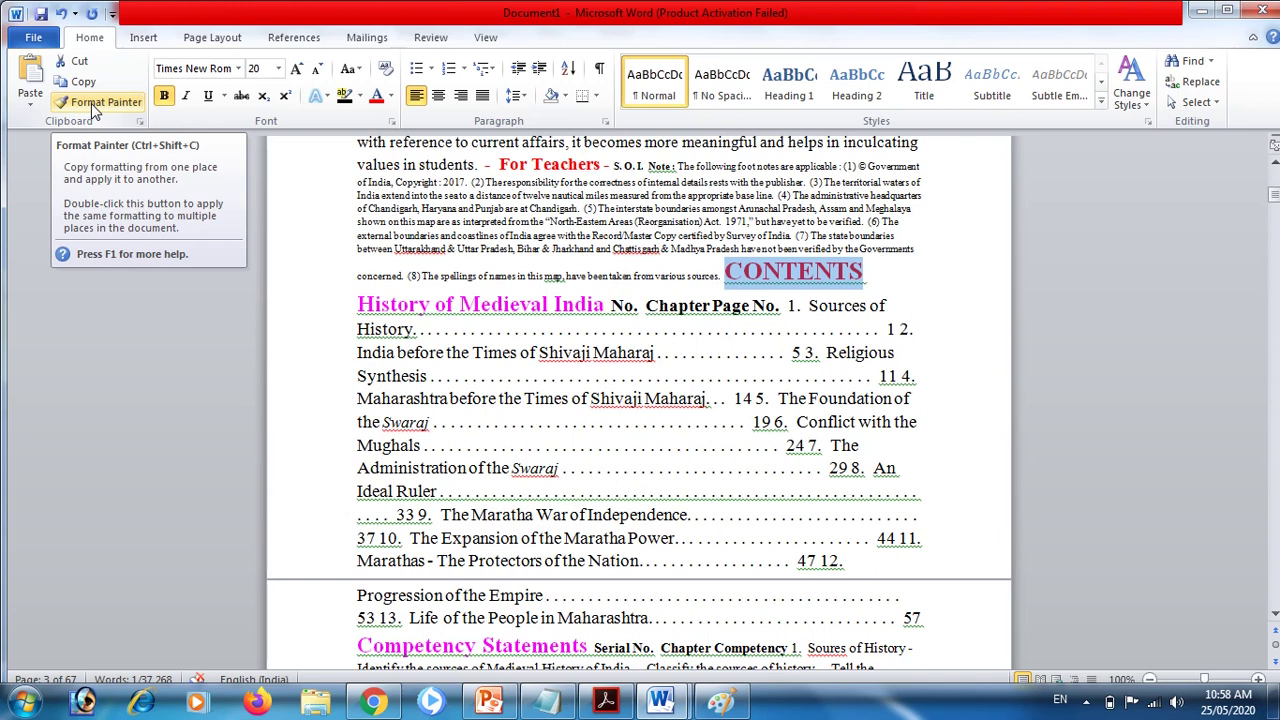
{"action": "left_click", "coordinate": [727, 272]}
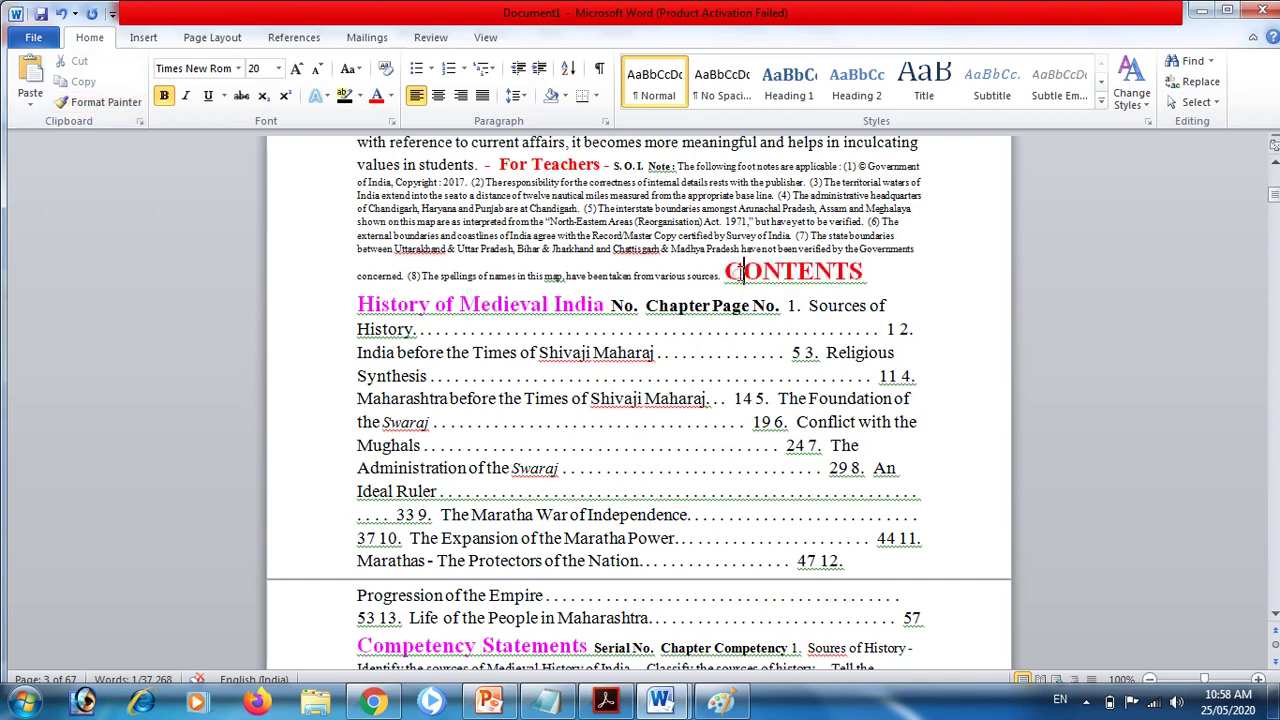
{"action": "left_click_drag", "start_coordinate": [727, 272], "coordinate": [860, 271]}
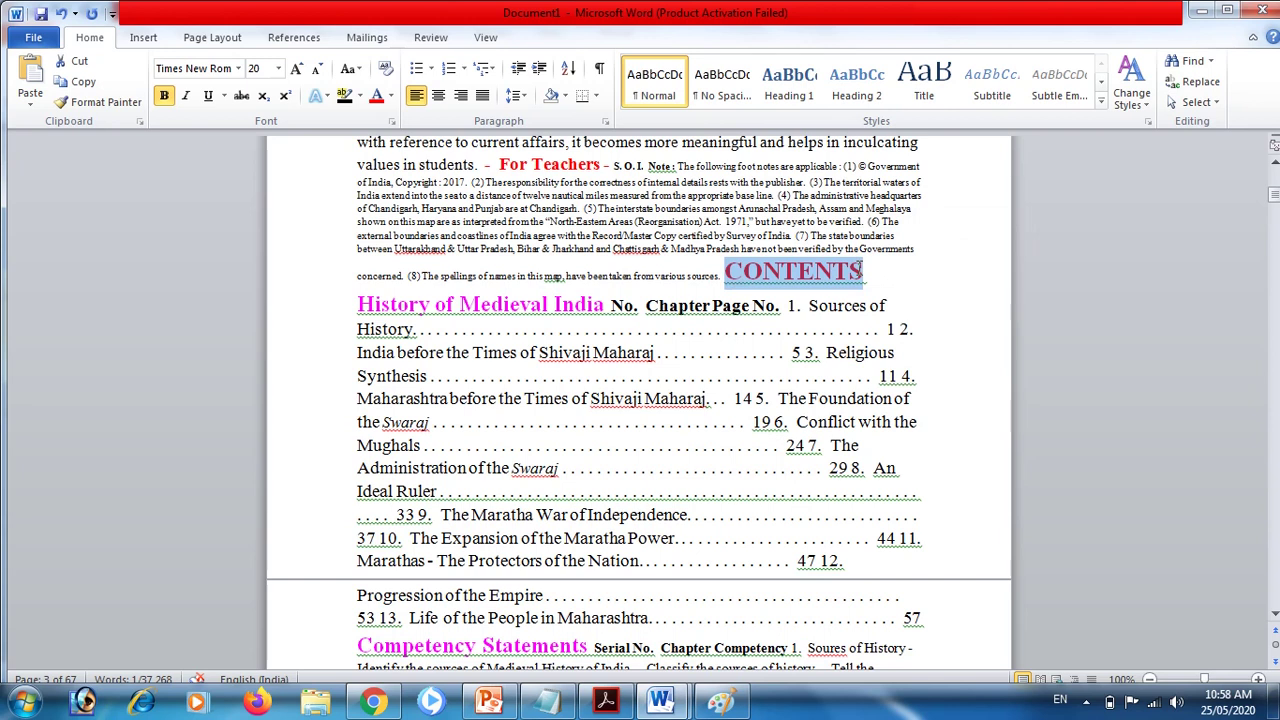
- Try bold 20 pt on the History and India contents lines, then delete all document content
{"action": "left_click_drag", "start_coordinate": [555, 304], "coordinate": [415, 330]}
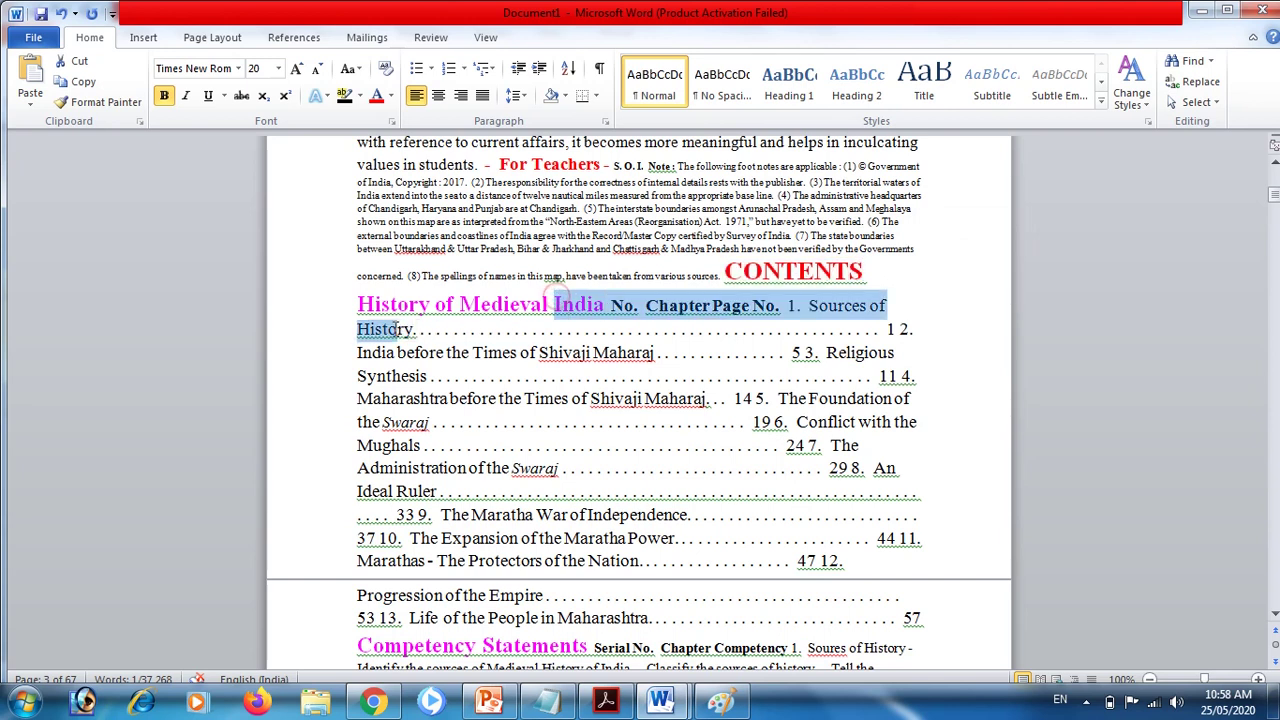
{"action": "left_click", "coordinate": [415, 330]}
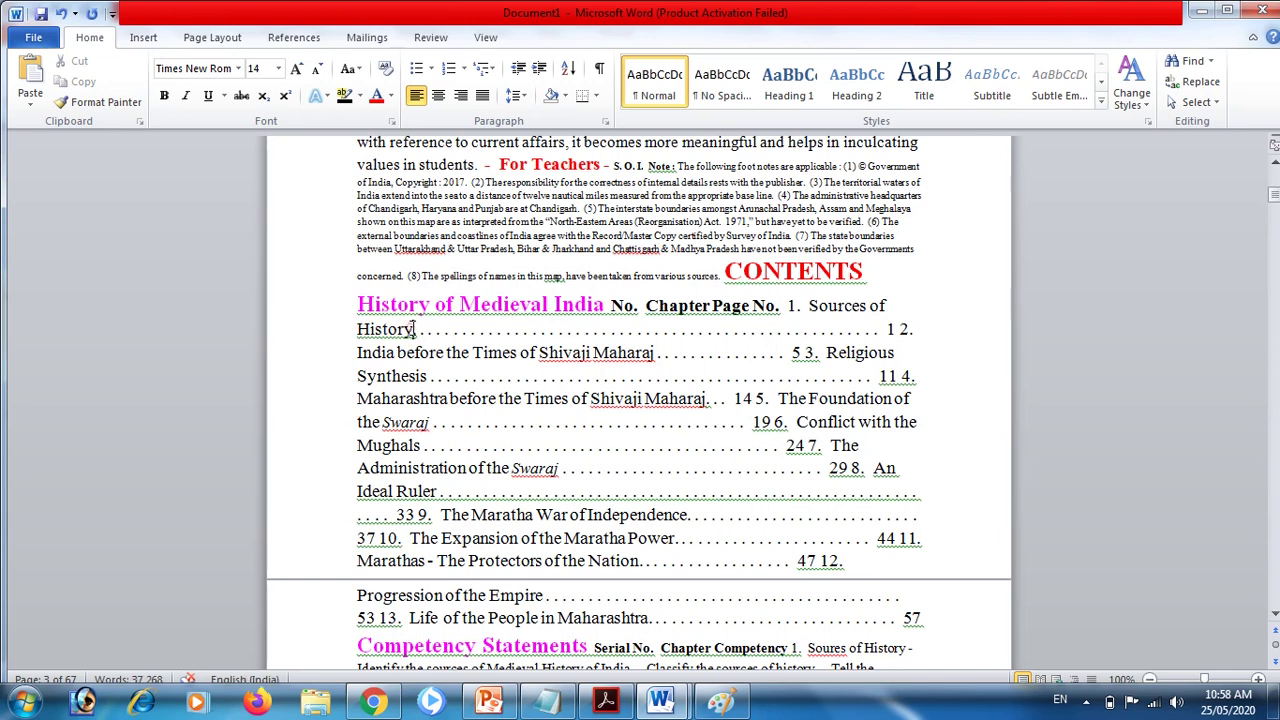
{"action": "left_click_drag", "start_coordinate": [412, 329], "coordinate": [360, 329]}
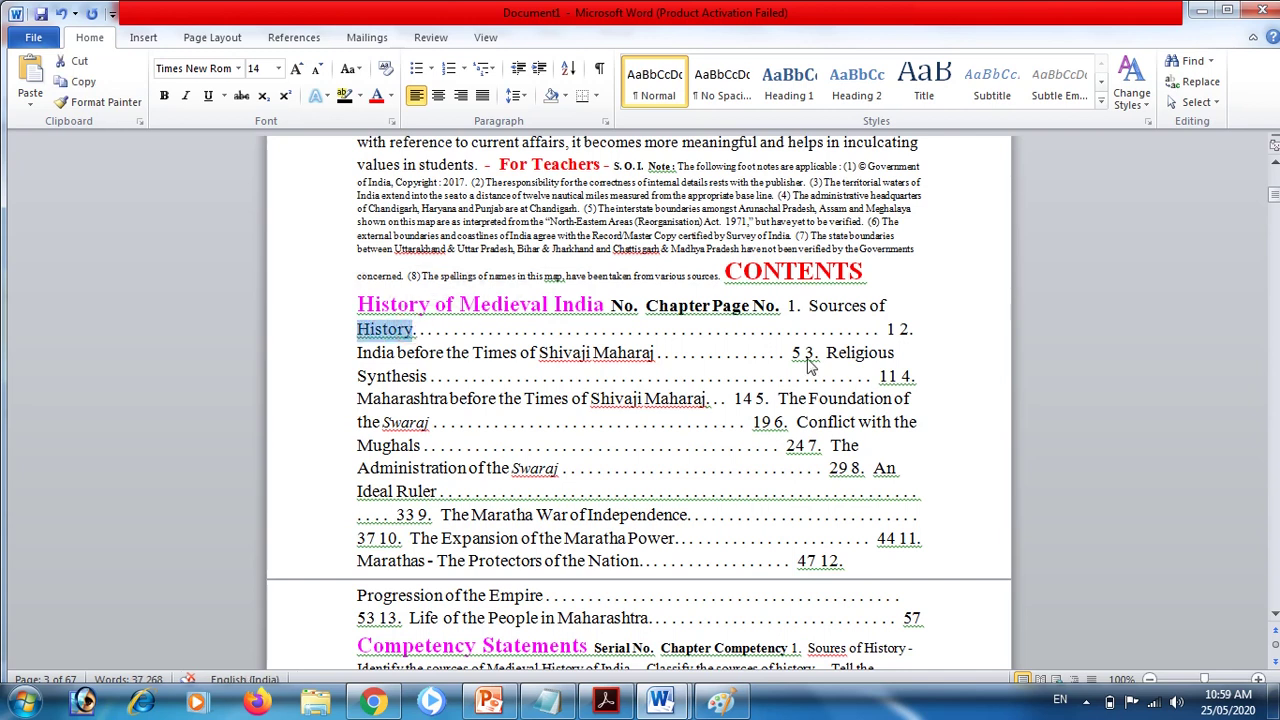
{"action": "key", "text": "ctrl+shift+v"}
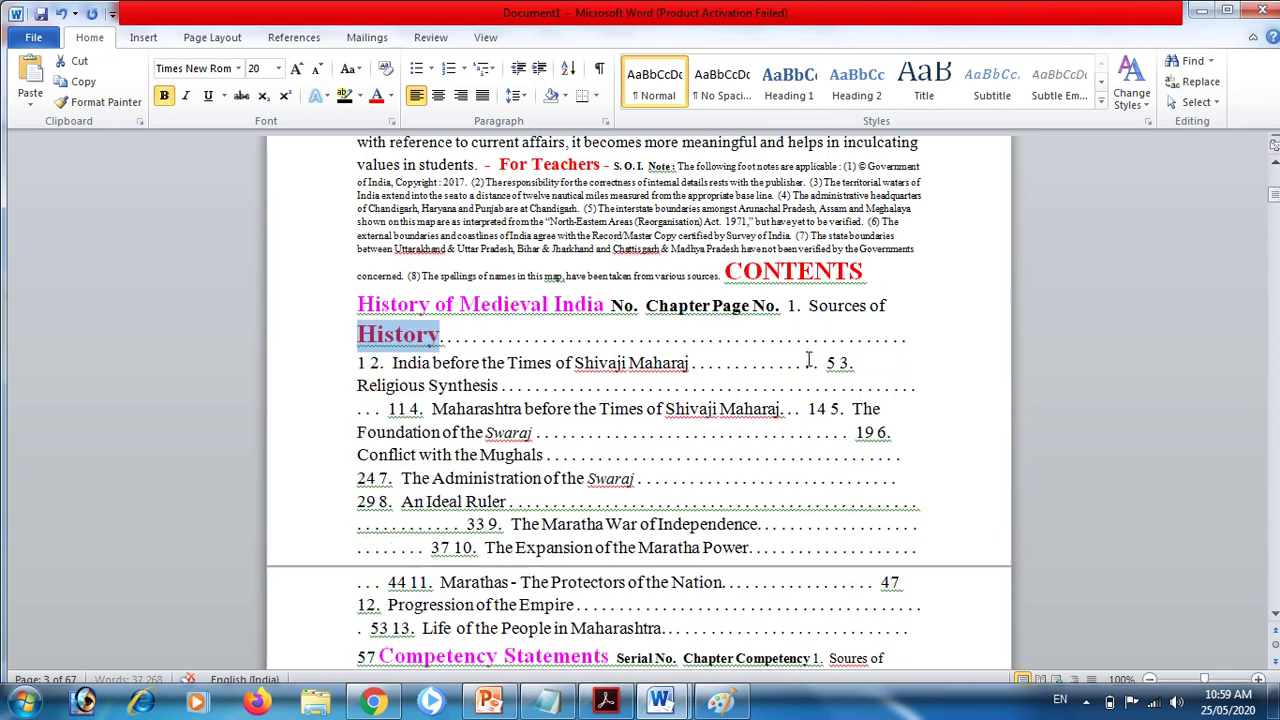
{"action": "left_click", "coordinate": [428, 356]}
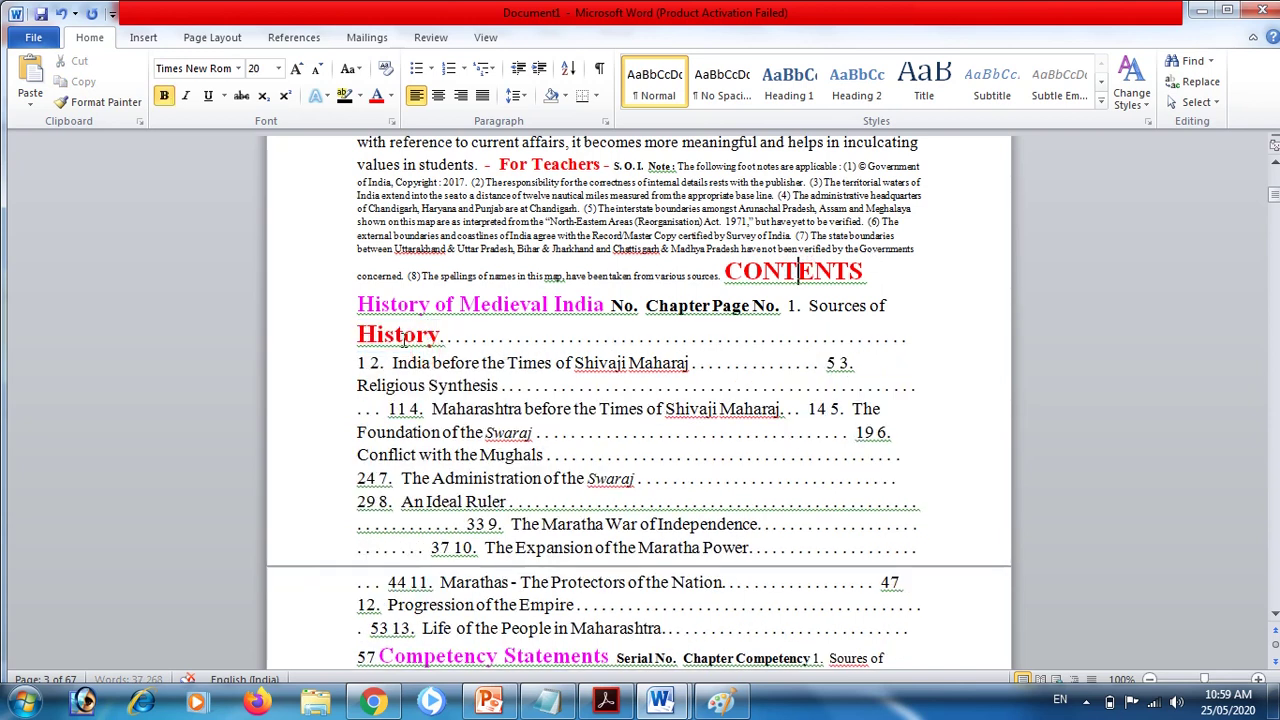
{"action": "left_click_drag", "start_coordinate": [392, 363], "coordinate": [484, 381]}
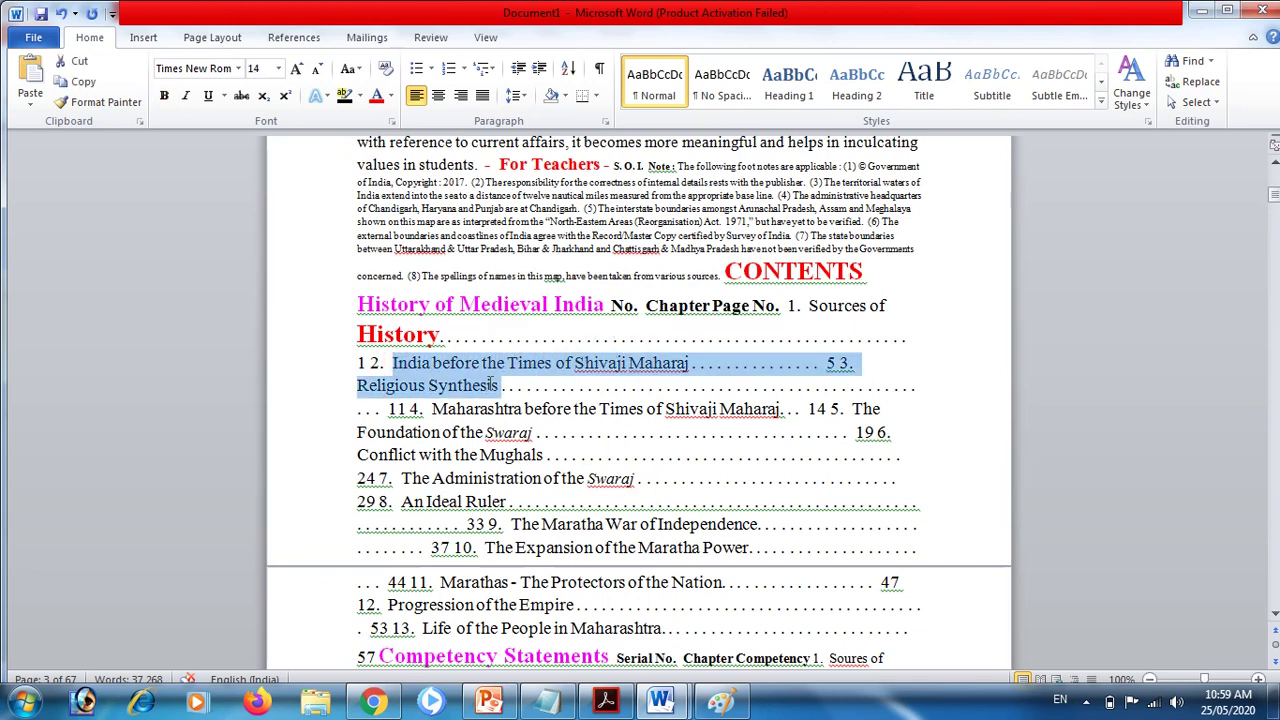
{"action": "key", "text": "ctrl+y"}
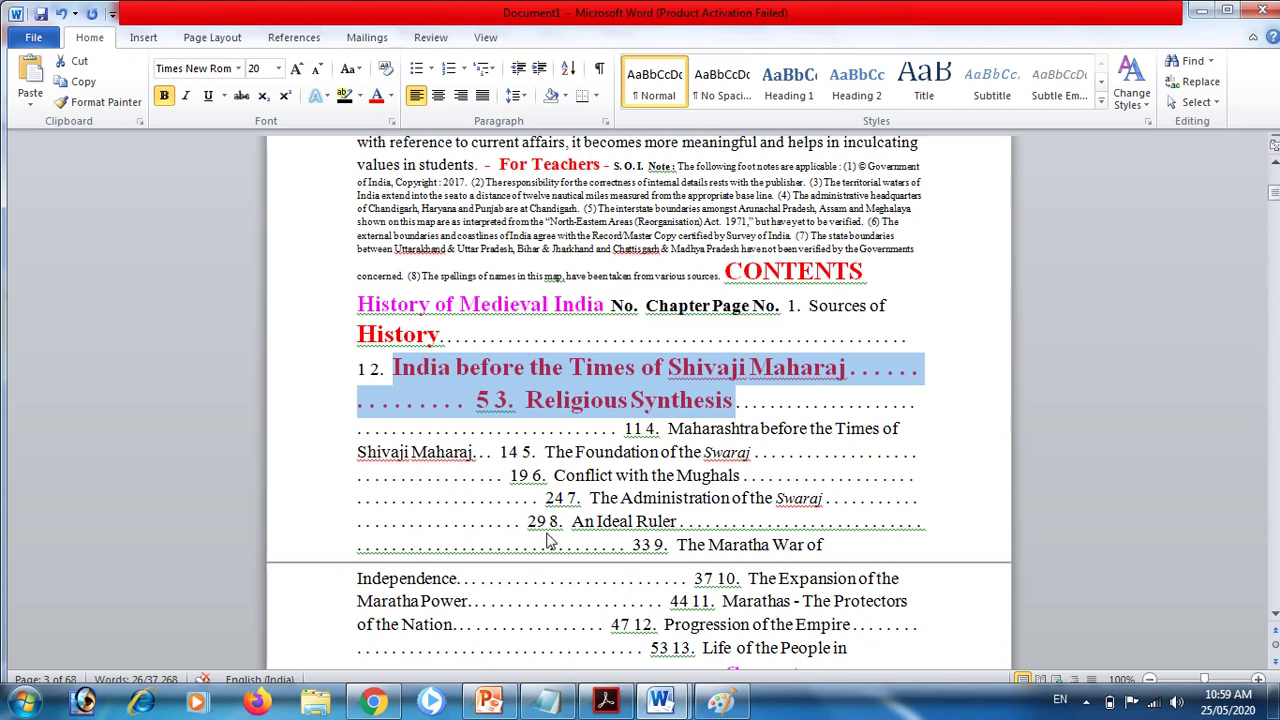
{"action": "key", "text": "ctrl+a"}
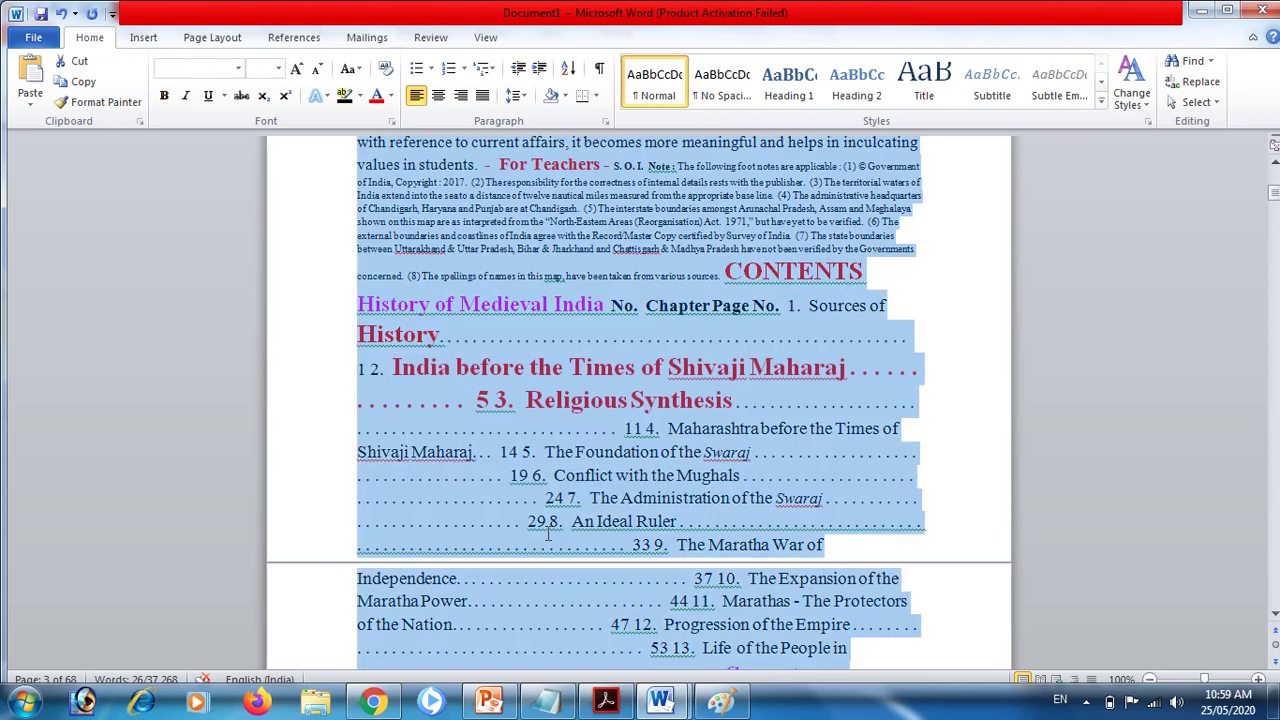
{"action": "key", "text": "Delete"}
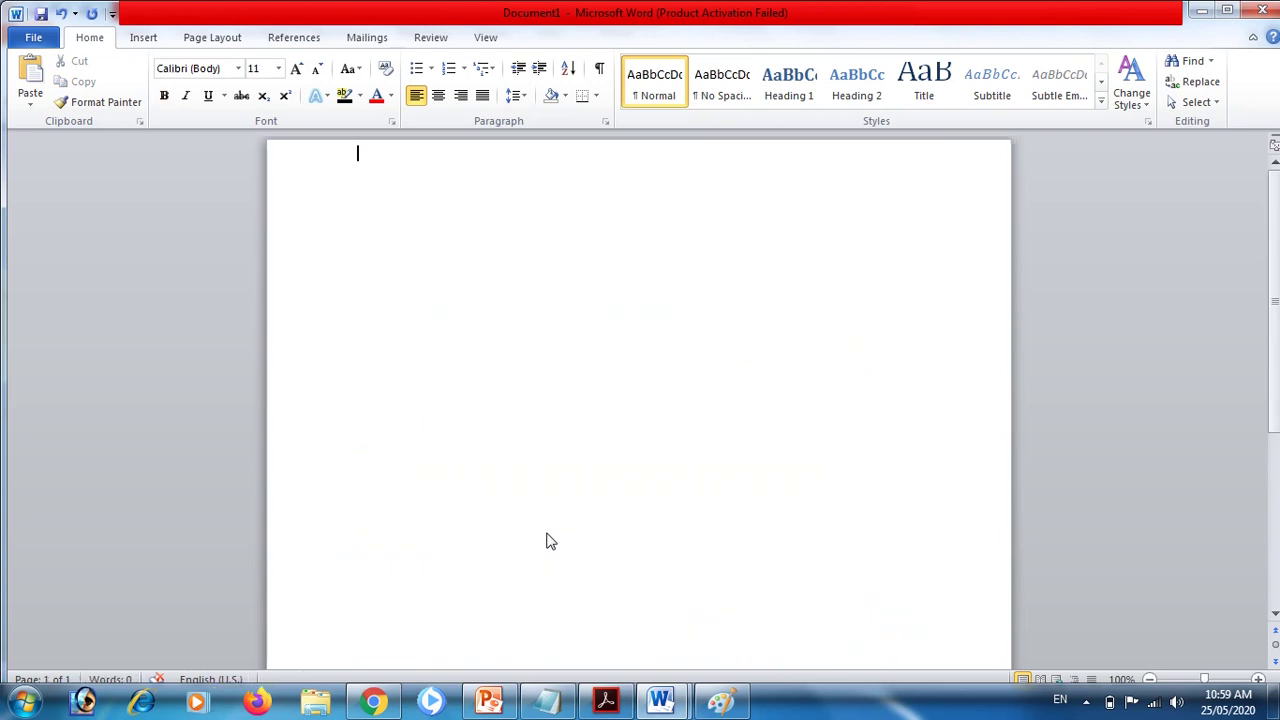
- Bring Notepad forward and cut all of its pasted history text, leaving it empty
{"action": "left_click", "coordinate": [546, 702]}
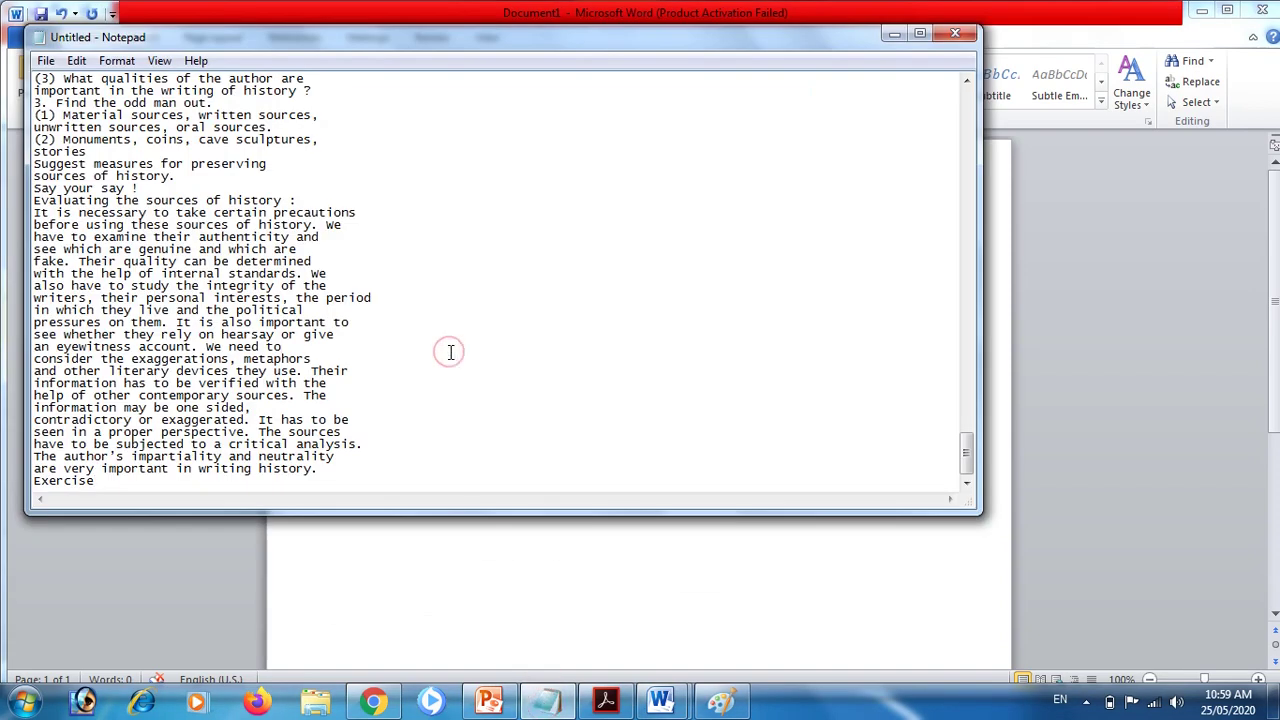
{"action": "key", "text": "ctrl+a"}
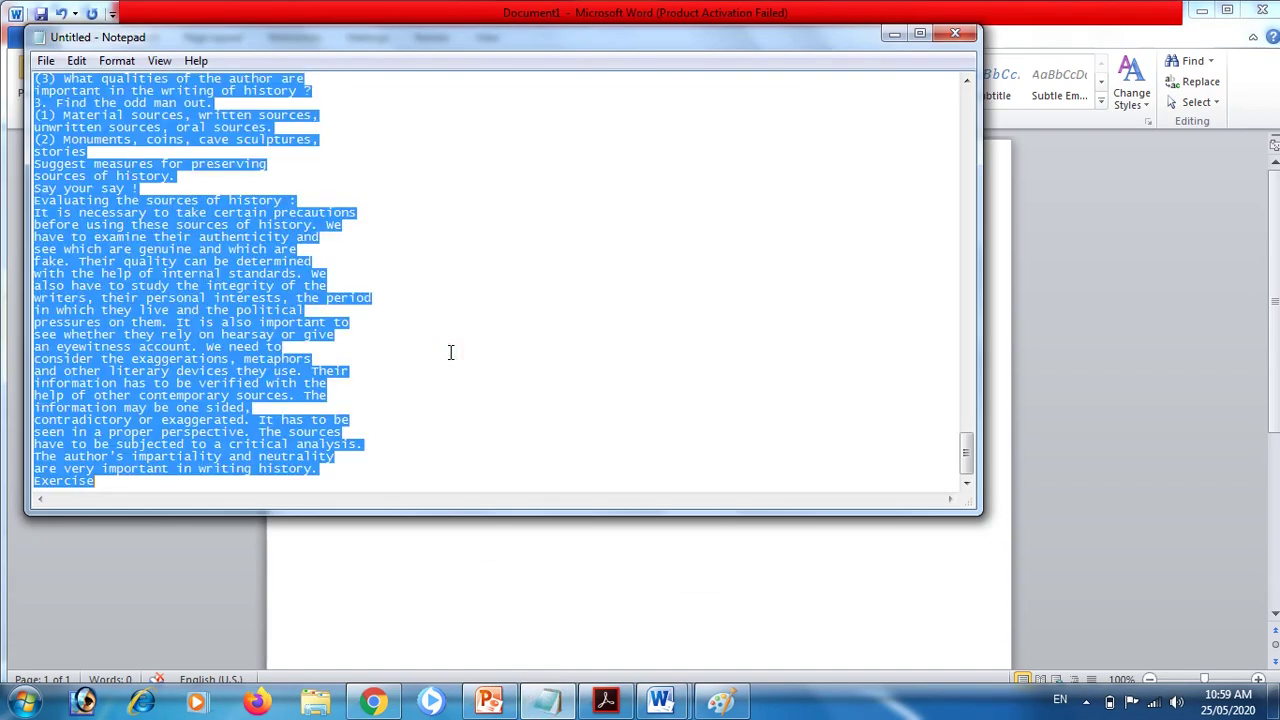
{"action": "key", "text": "ctrl+x"}
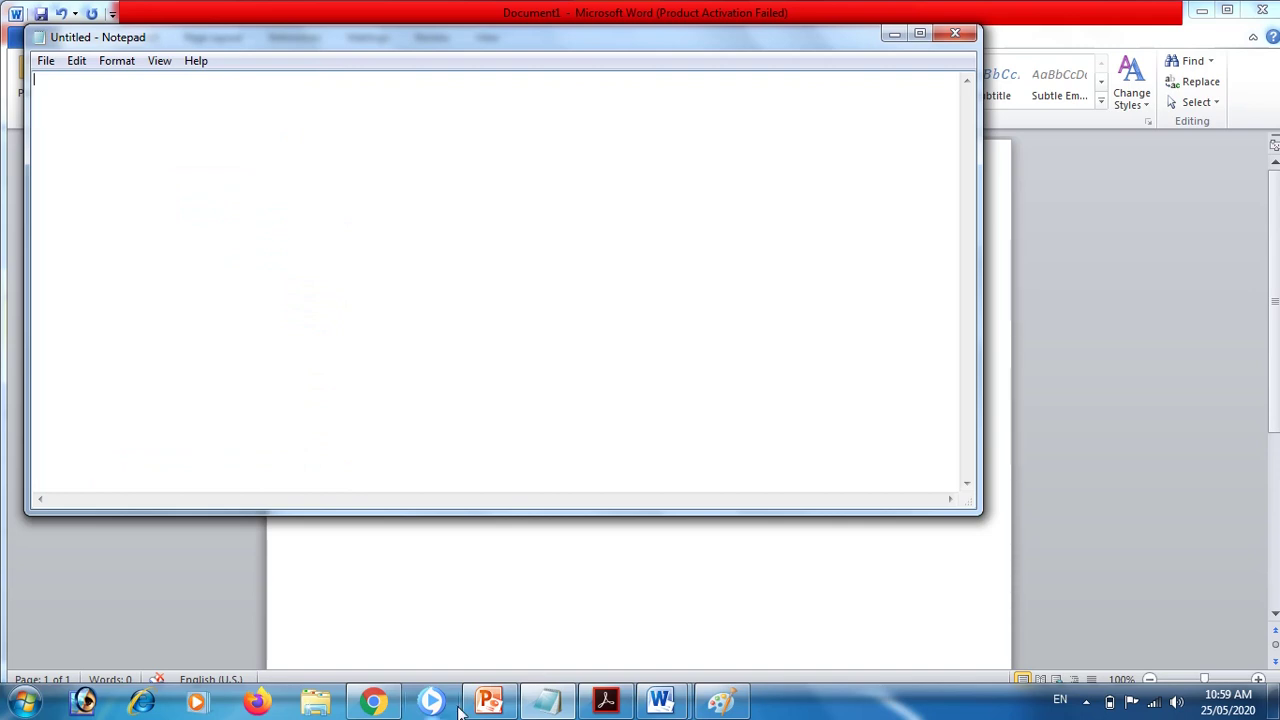
- Return to the PDF, clear its selection, and start a selection at the '1. Sources of History' heading
{"action": "left_click", "coordinate": [609, 705]}
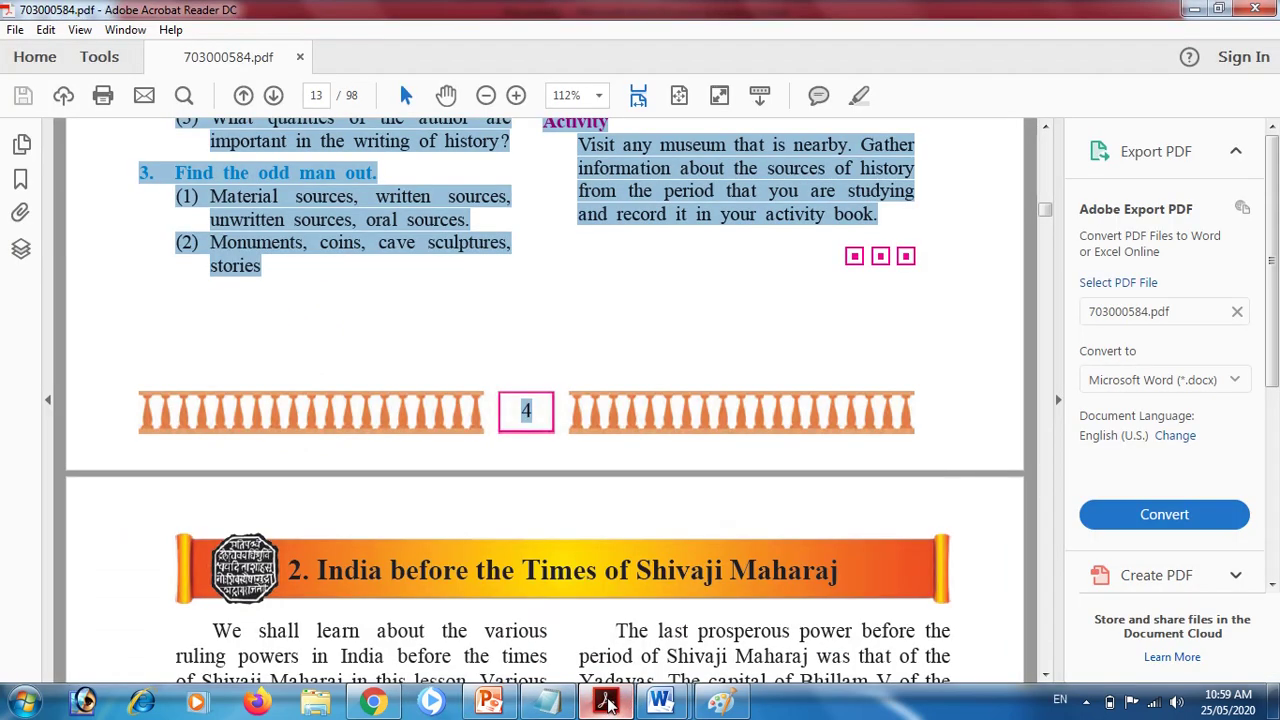
{"action": "left_click", "coordinate": [917, 300]}
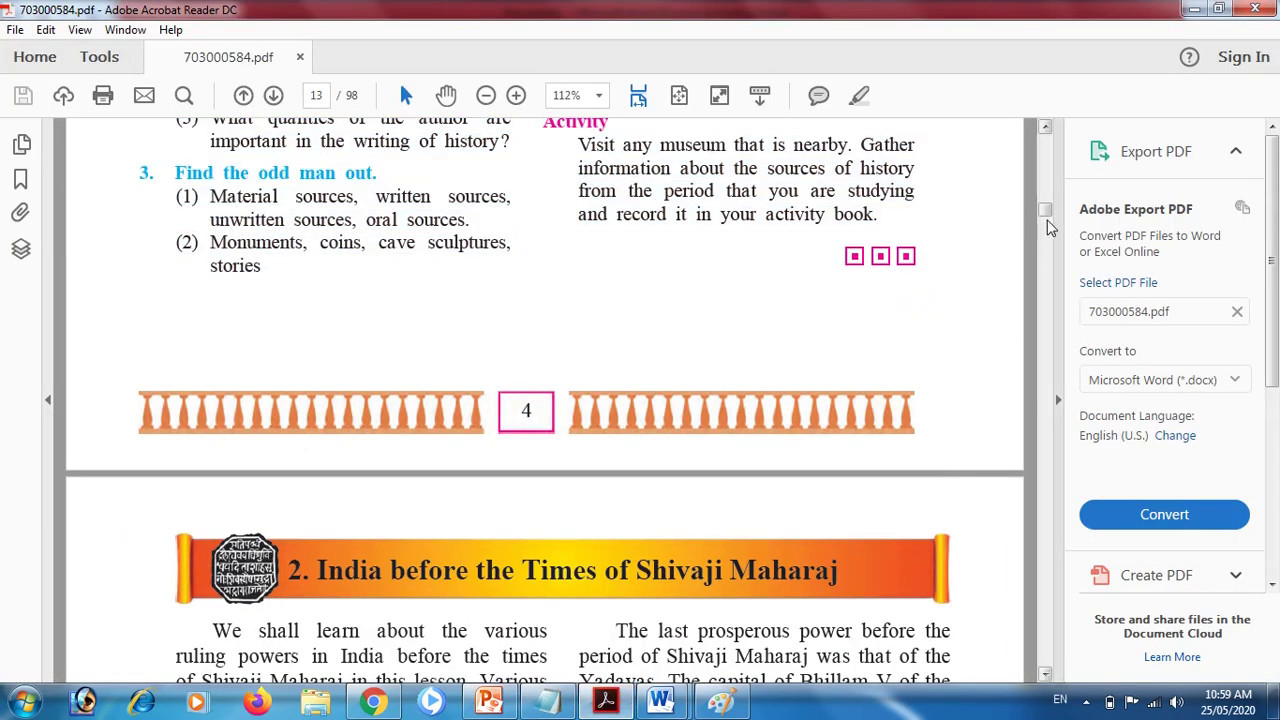
{"action": "left_click_drag", "start_coordinate": [1045, 212], "coordinate": [1043, 197]}
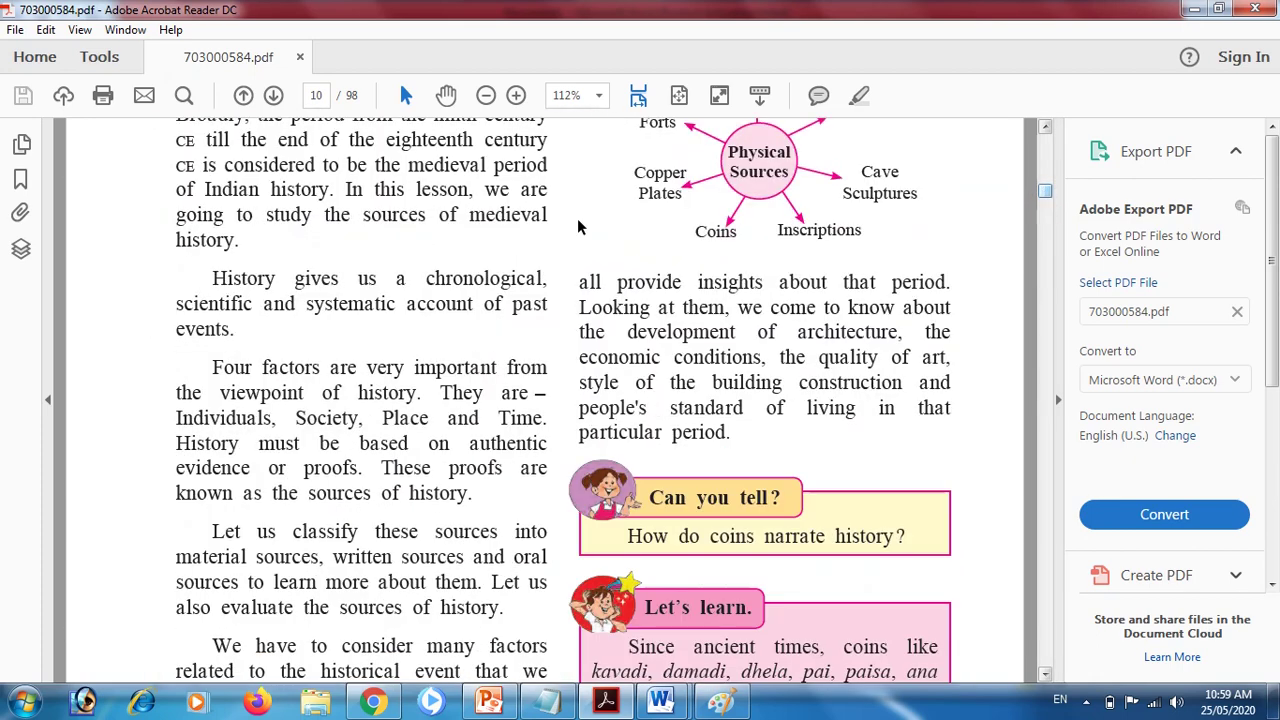
{"action": "left_click", "coordinate": [1045, 128]}
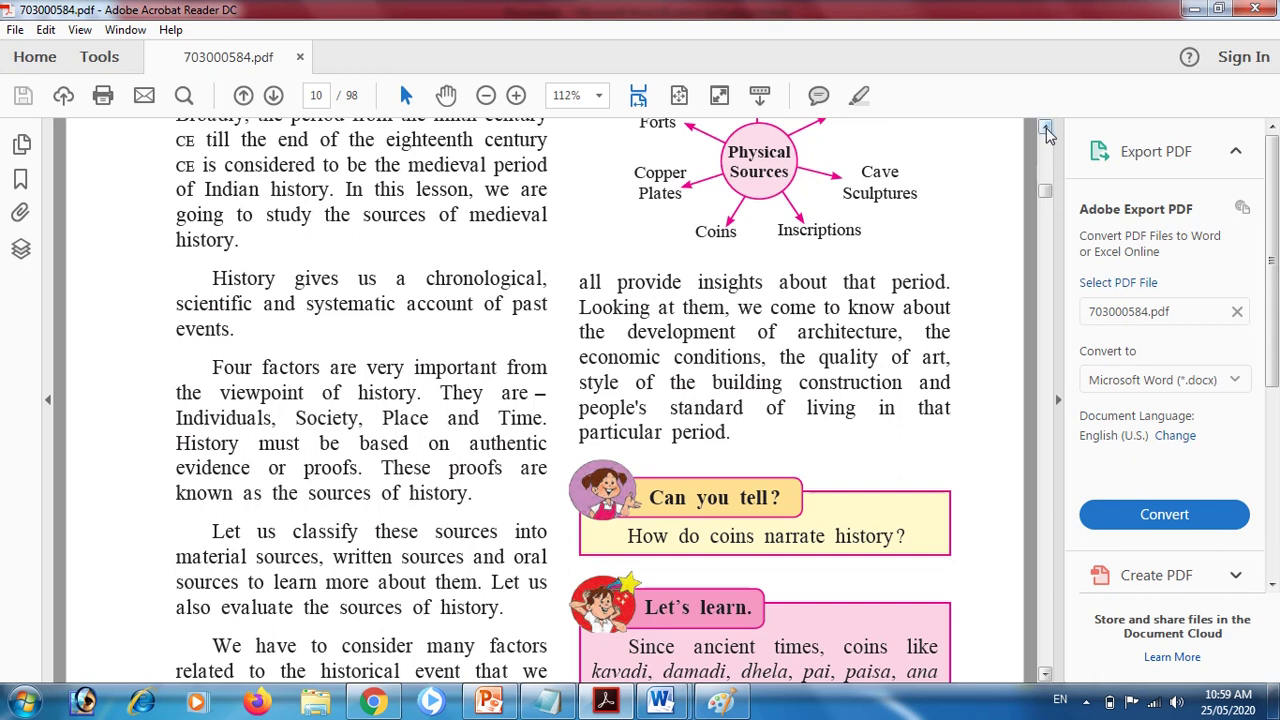
{"action": "left_click", "coordinate": [1045, 130]}
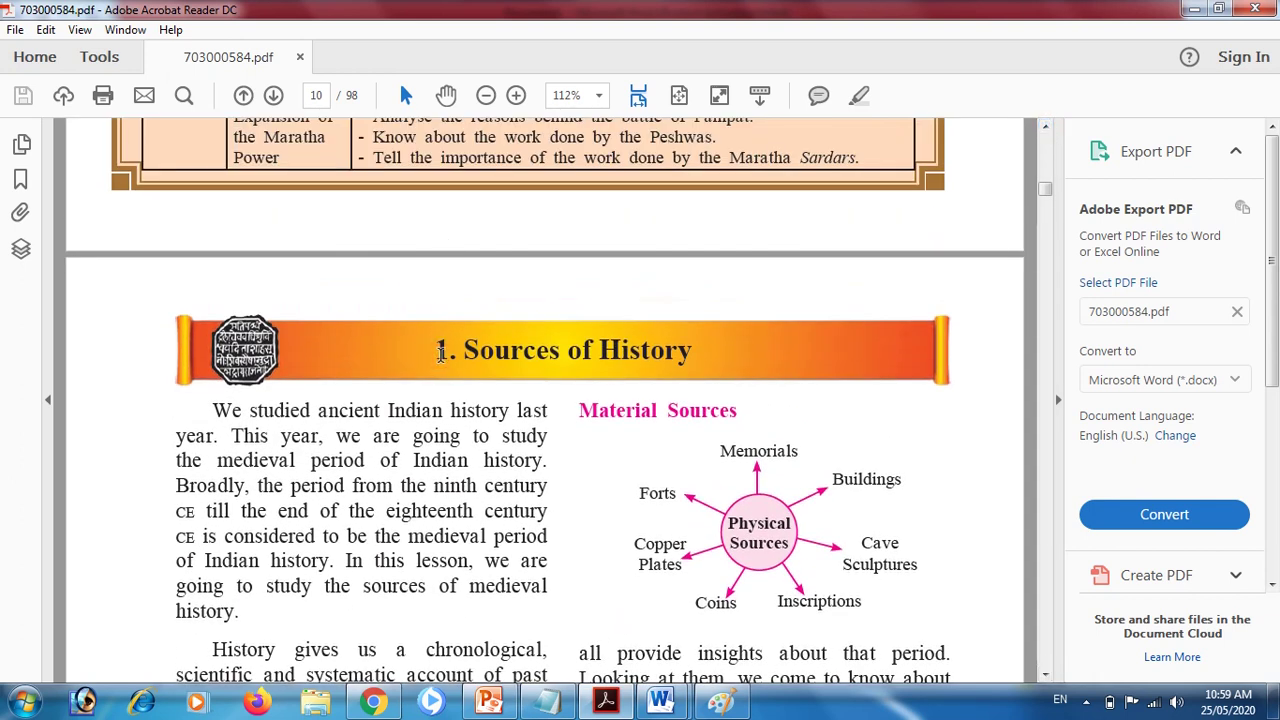
- Scroll down to the Exercise heading to extend the chapter selection, then head to Notepad
{"action": "scroll", "coordinate": [440, 355], "scroll_direction": "down", "scroll_amount": 5}
{"action": "scroll", "coordinate": [438, 355], "scroll_direction": "down", "scroll_amount": 5}
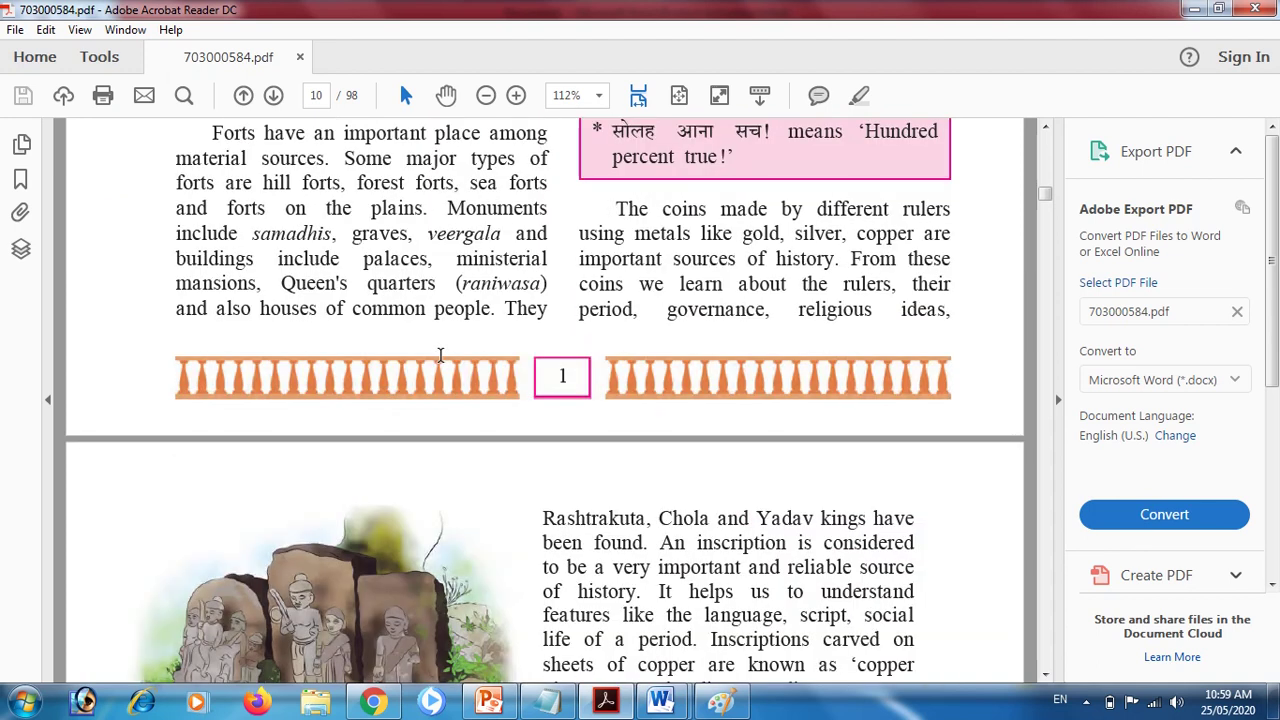
{"action": "scroll", "coordinate": [440, 352], "scroll_direction": "down", "scroll_amount": 5}
{"action": "scroll", "coordinate": [437, 352], "scroll_direction": "down", "scroll_amount": 5}
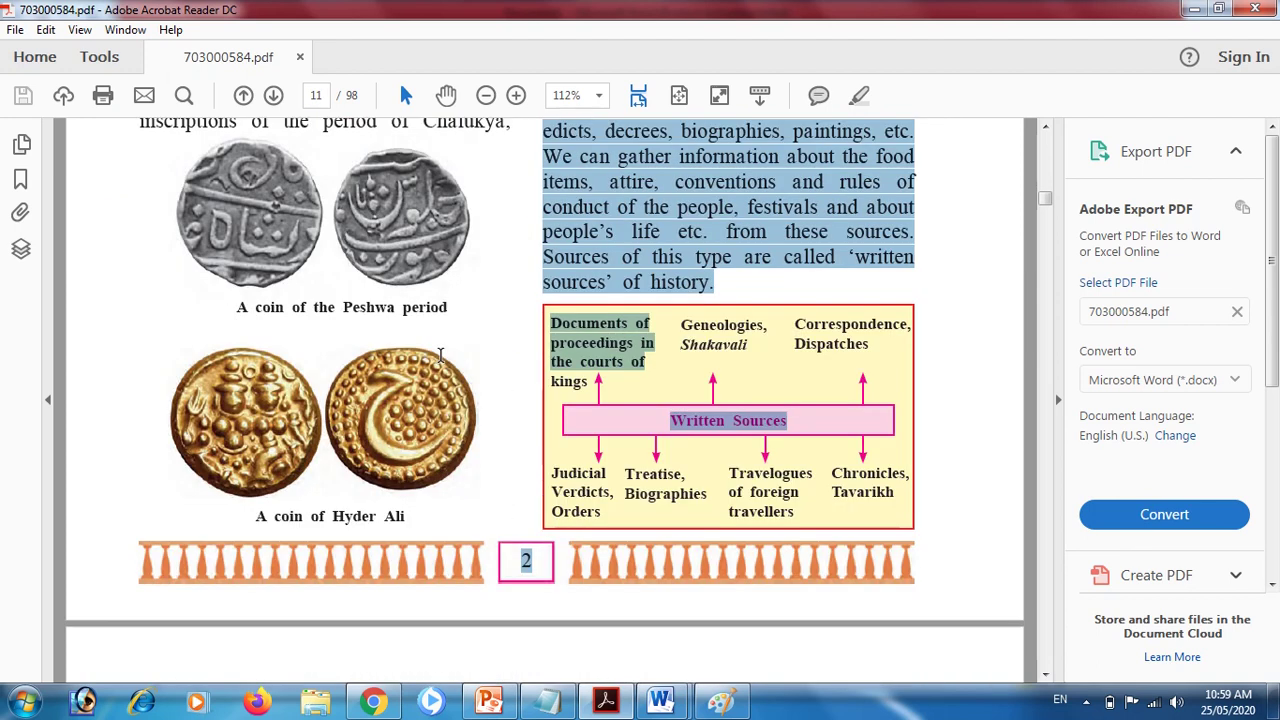
{"action": "scroll", "coordinate": [443, 355], "scroll_direction": "down", "scroll_amount": 5}
{"action": "scroll", "coordinate": [441, 355], "scroll_direction": "down", "scroll_amount": 5}
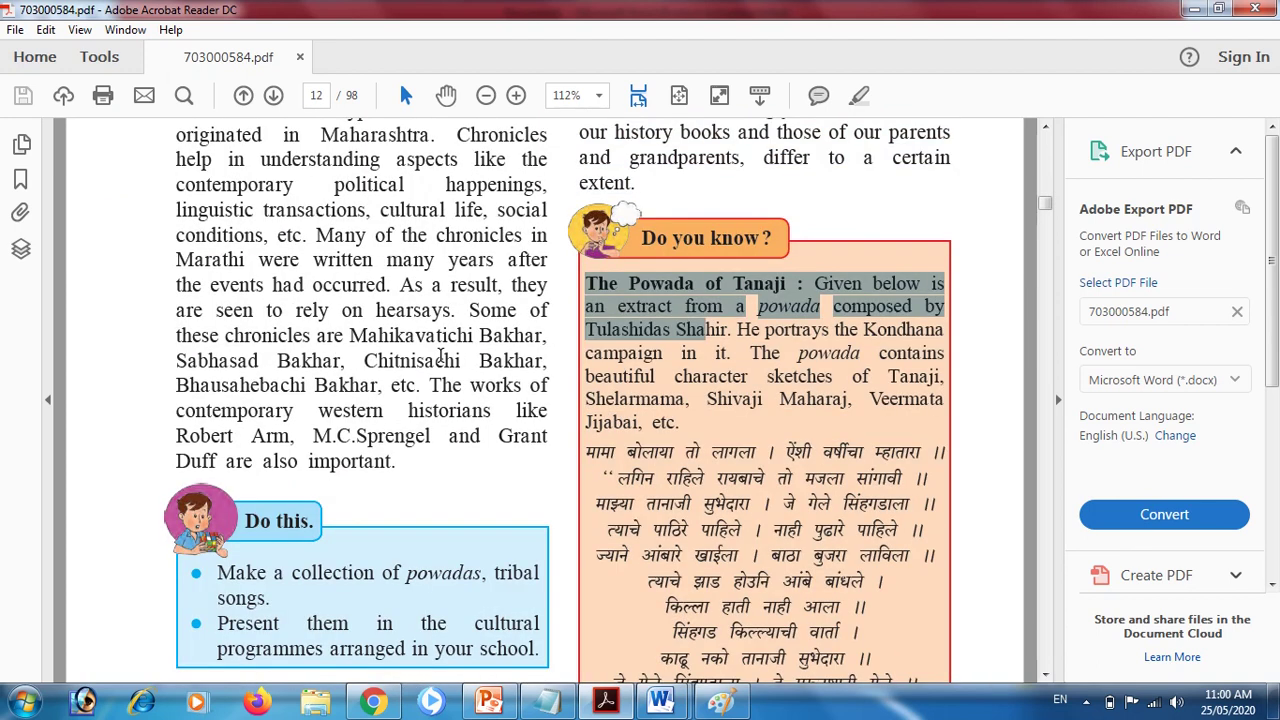
{"action": "scroll", "coordinate": [440, 355], "scroll_direction": "down", "scroll_amount": 5}
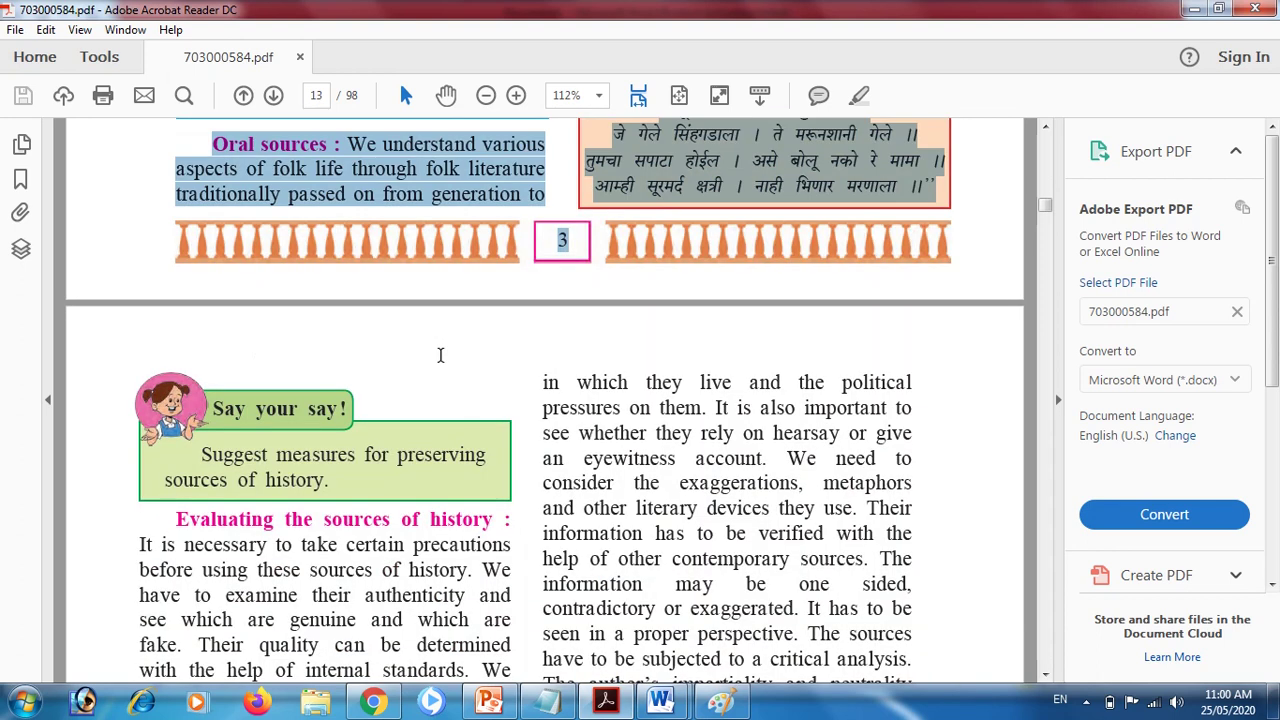
{"action": "scroll", "coordinate": [440, 355], "scroll_direction": "down", "scroll_amount": 5}
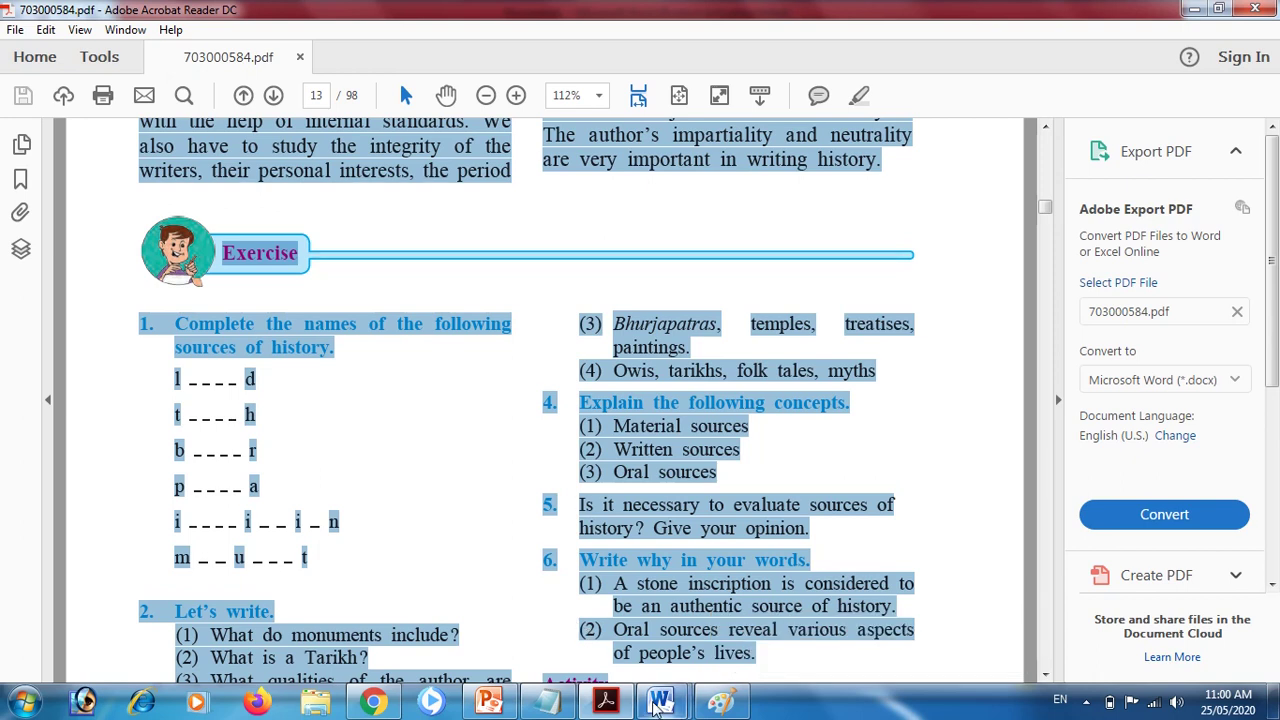
{"action": "left_click", "coordinate": [560, 703]}
- Paste the Sources of History chapter into Notepad, select all of it, and switch to Word's Document1
{"action": "left_click", "coordinate": [556, 700]}
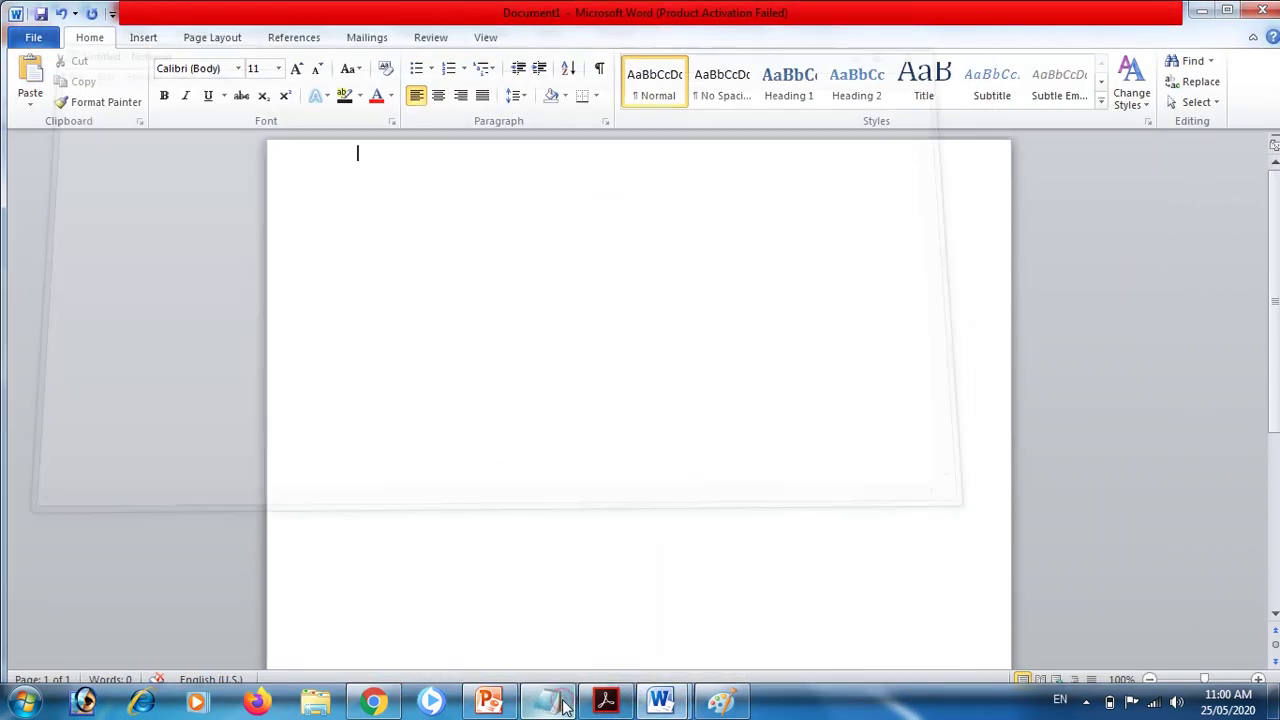
{"action": "left_click", "coordinate": [554, 697]}
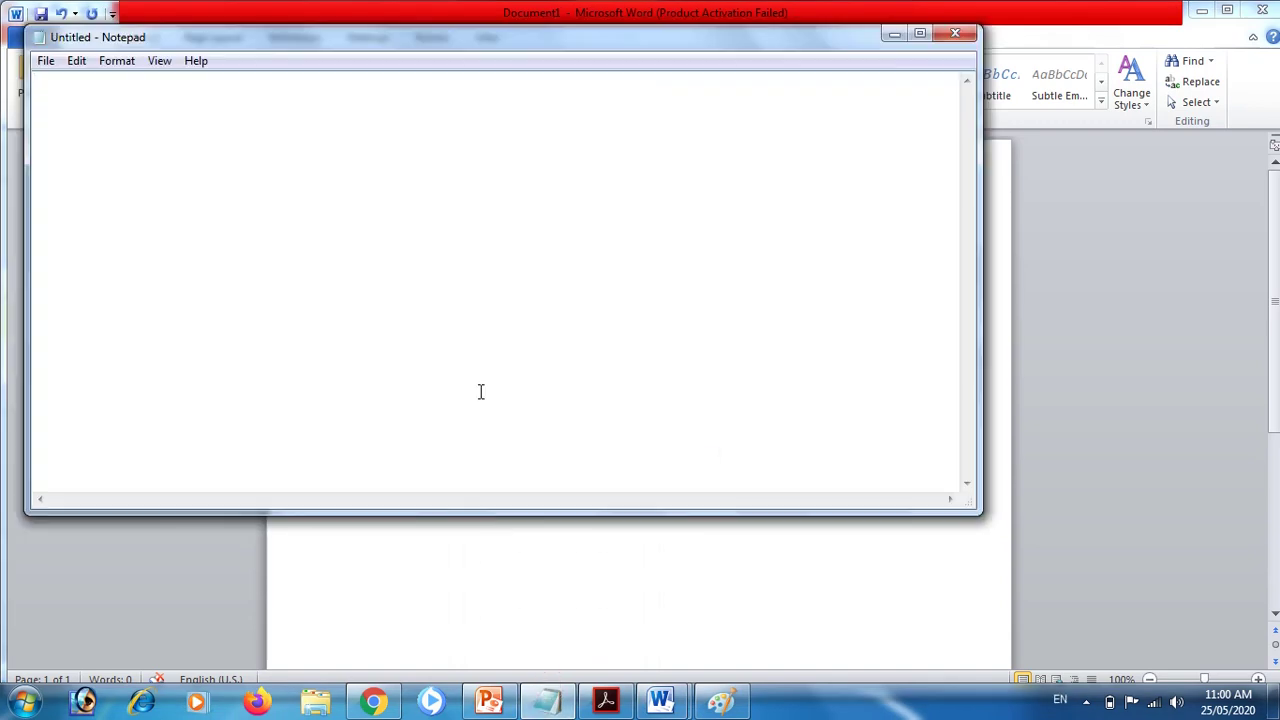
{"action": "key", "text": "ctrl+v"}
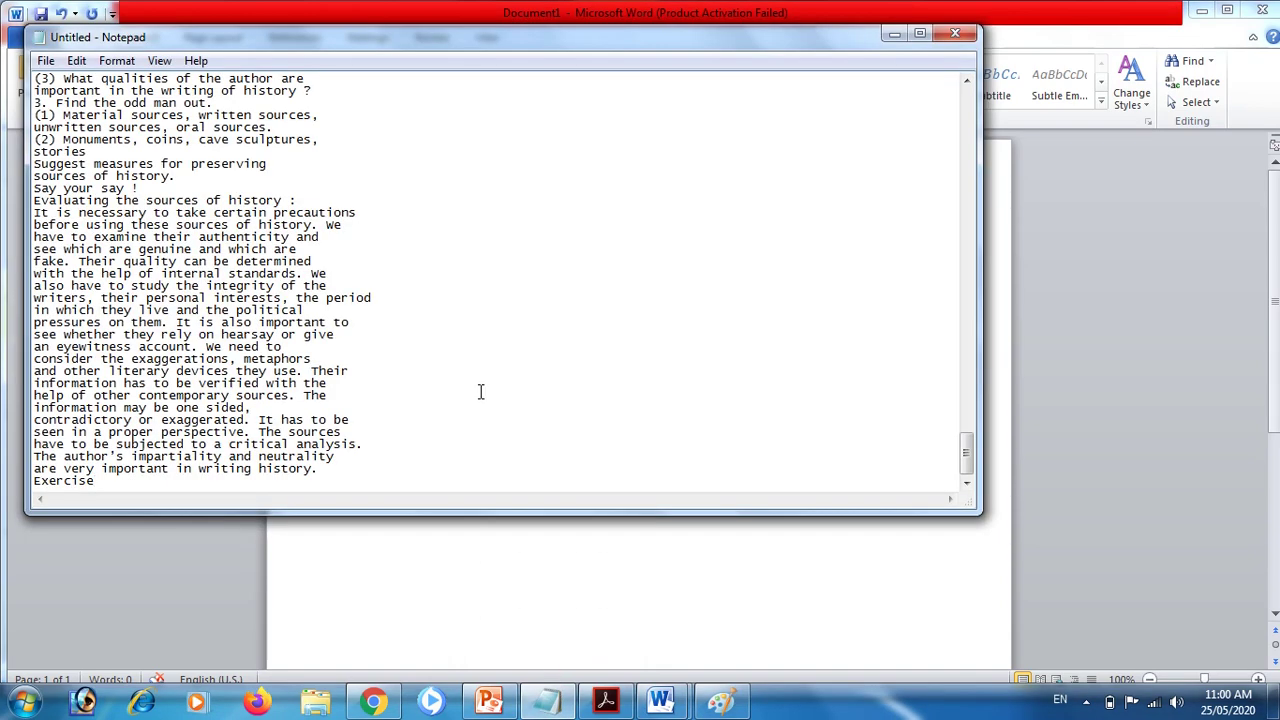
{"action": "left_click_drag", "start_coordinate": [966, 452], "coordinate": [966, 70]}
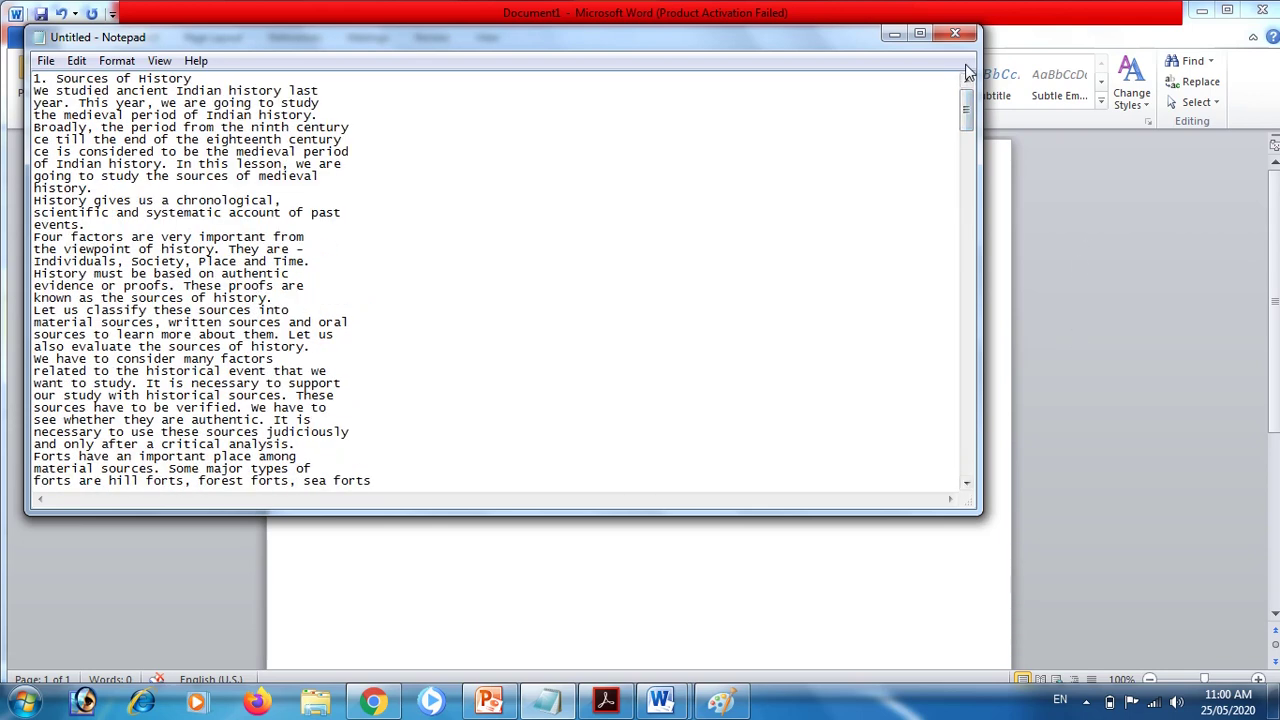
{"action": "key", "text": "ctrl+a"}
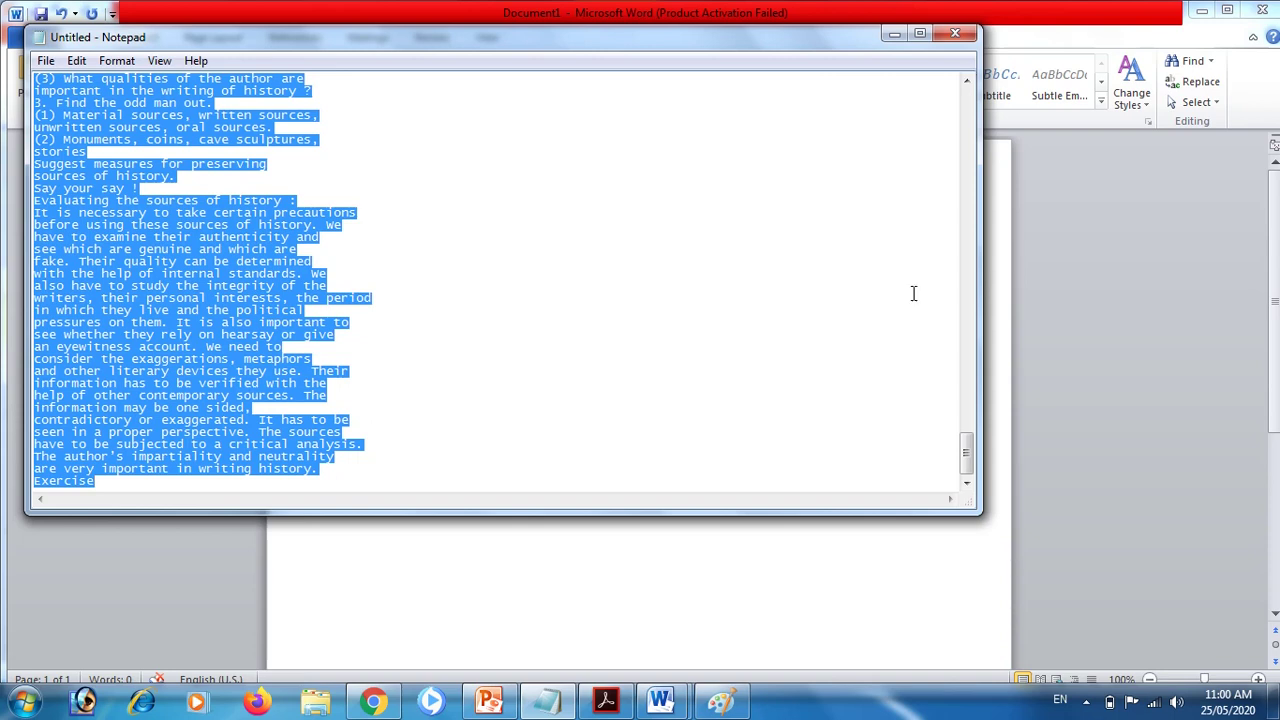
{"action": "mouse_move", "coordinate": [662, 706]}
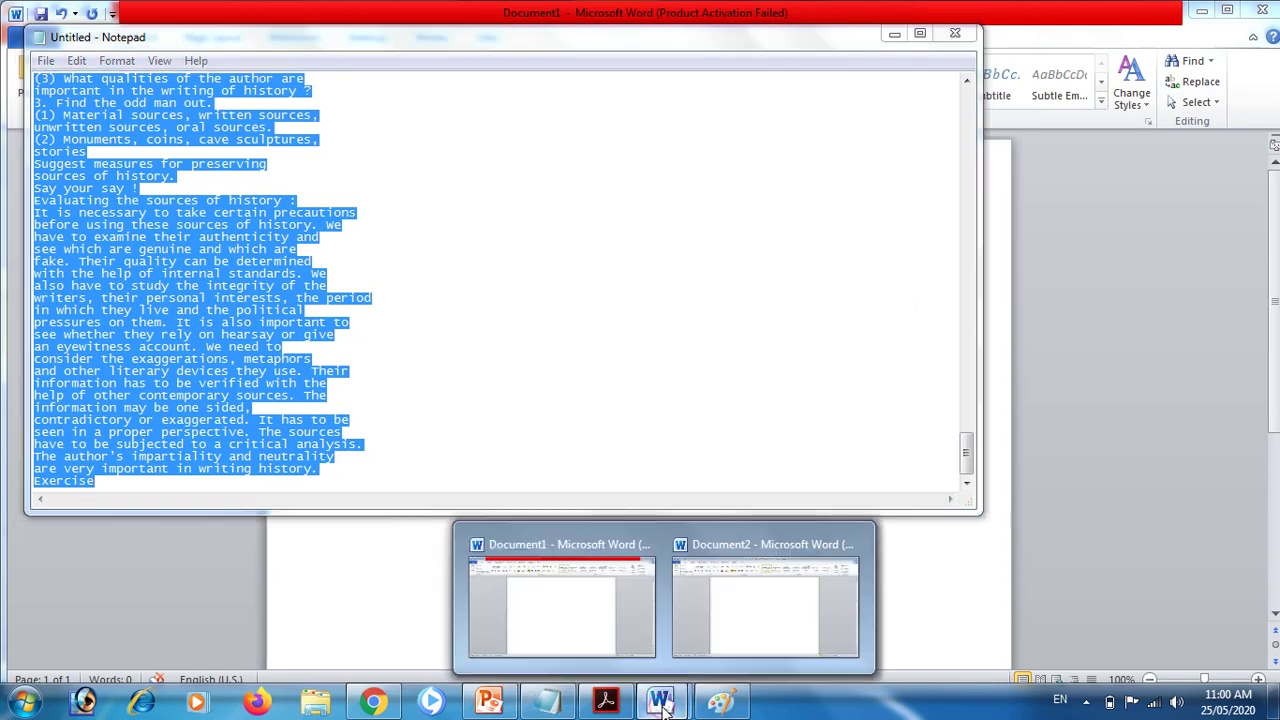
{"action": "left_click", "coordinate": [608, 622]}
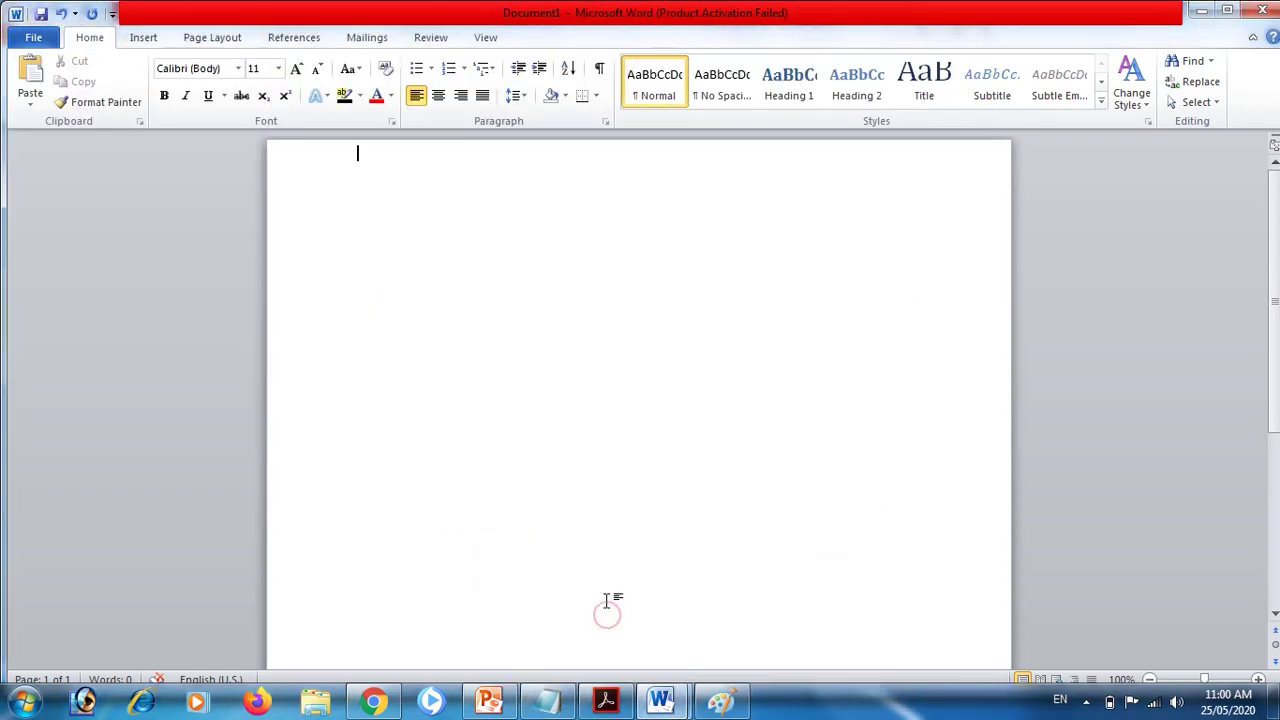
- Paste the plain chapter text into Document1, select all of it, and open Find and Replace
{"action": "key", "text": "ctrl+v"}
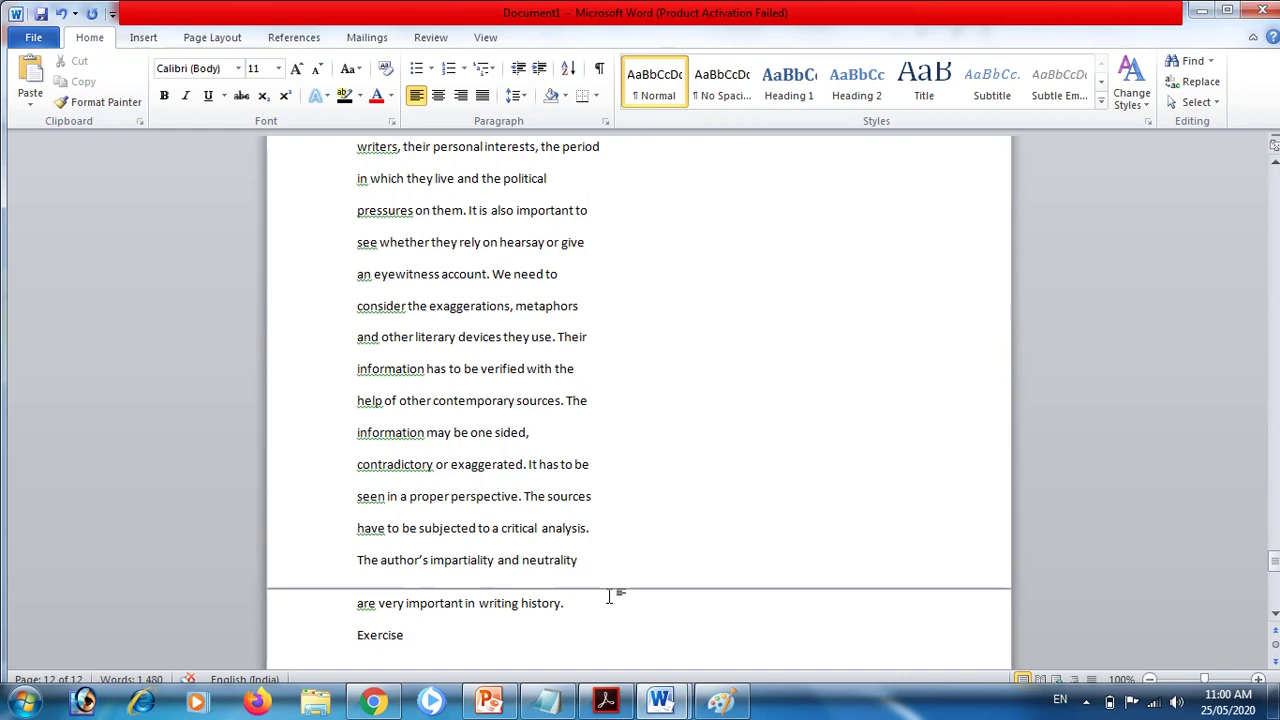
{"action": "key", "text": "ctrl+a"}
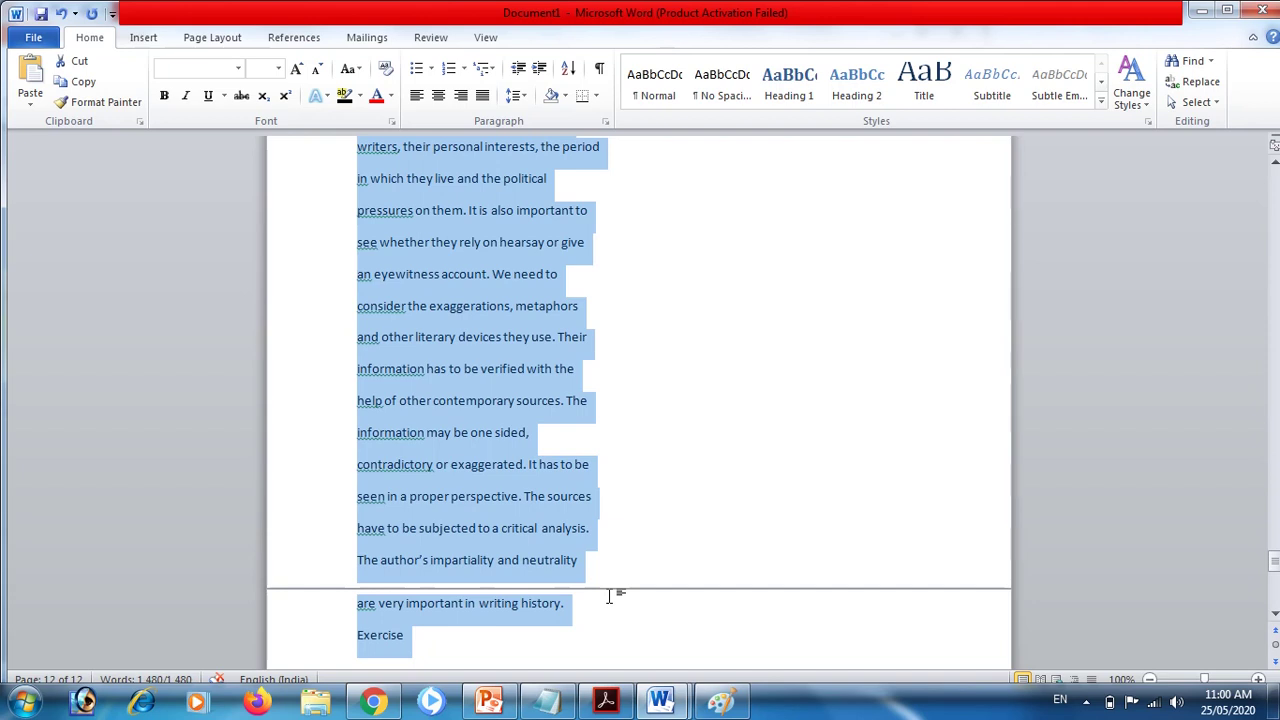
{"action": "key", "text": "ctrl+h"}
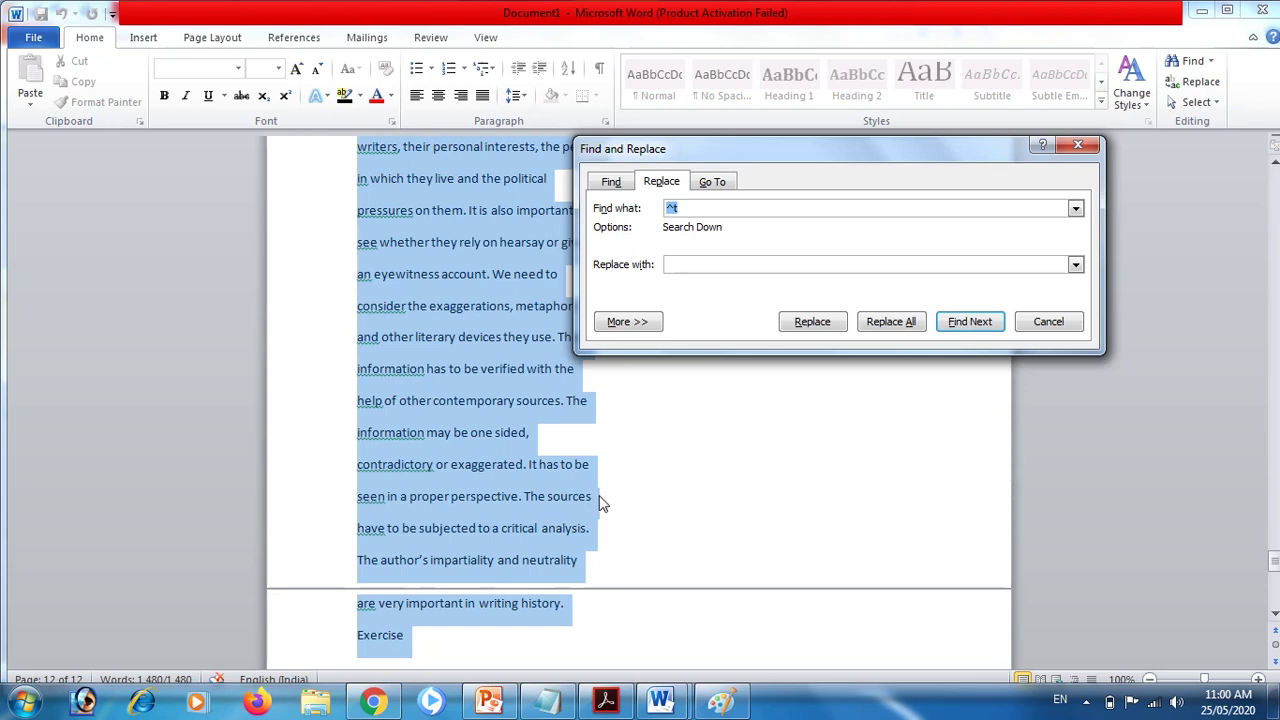
- Turn on Show/Hide ¶ to reveal the paragraph mark after 'with the'
{"action": "left_click", "coordinate": [592, 404]}
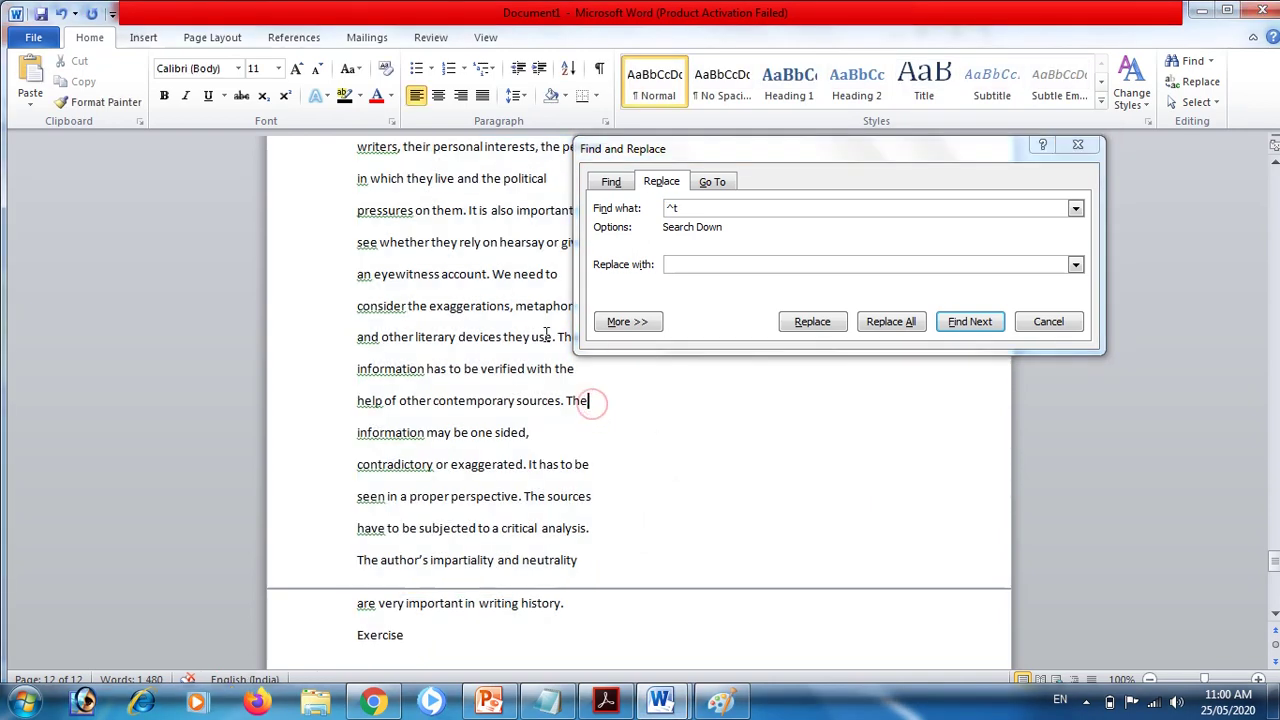
{"action": "left_click", "coordinate": [540, 366]}
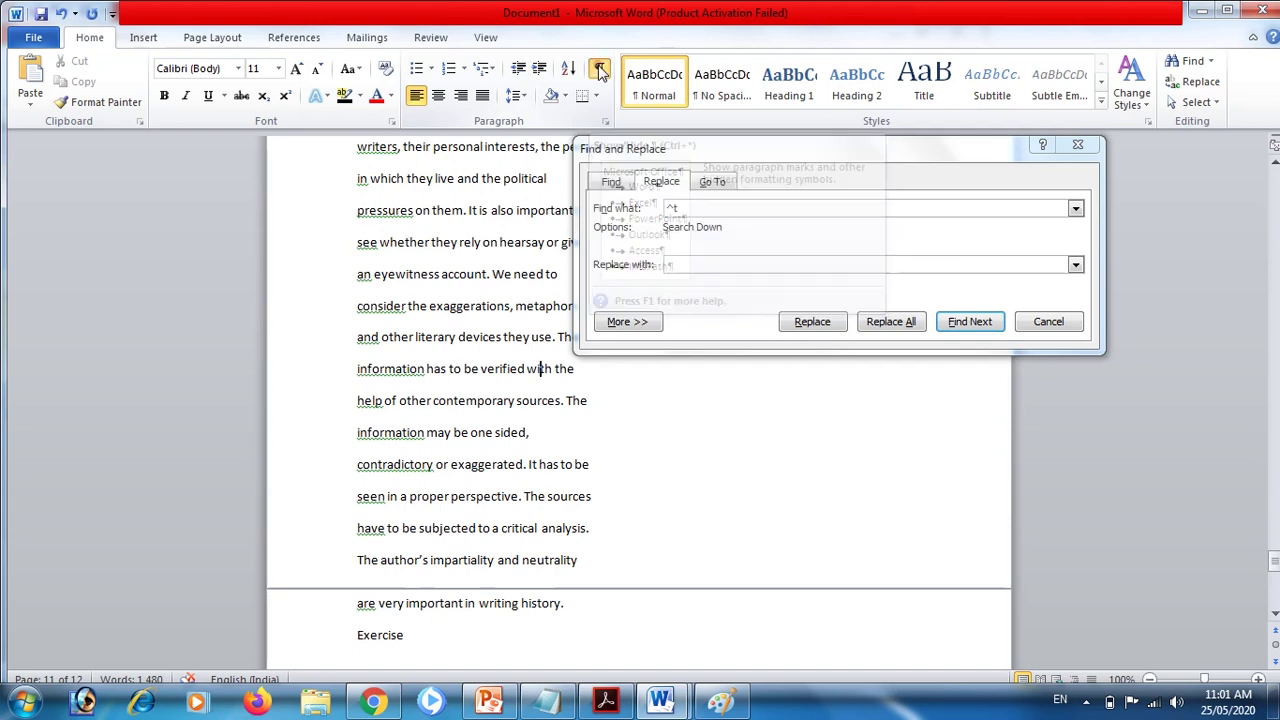
{"action": "left_click", "coordinate": [600, 68]}
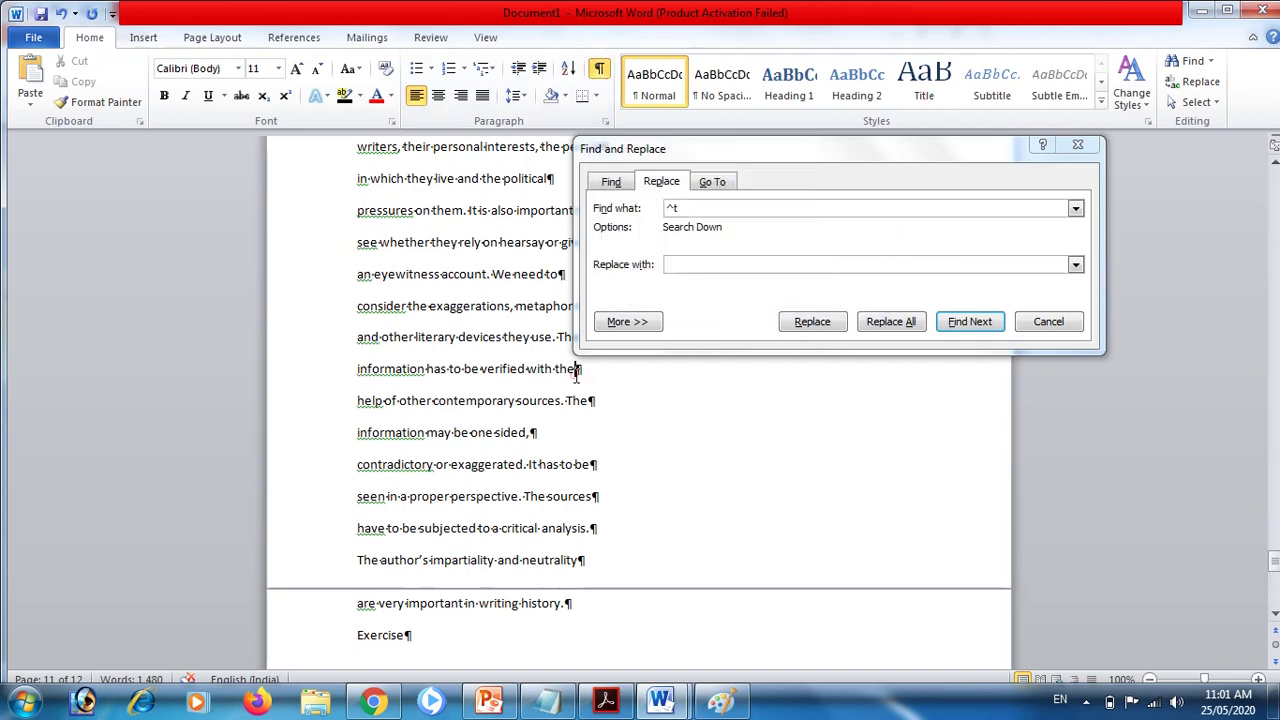
{"action": "left_click_drag", "start_coordinate": [578, 369], "coordinate": [599, 400]}
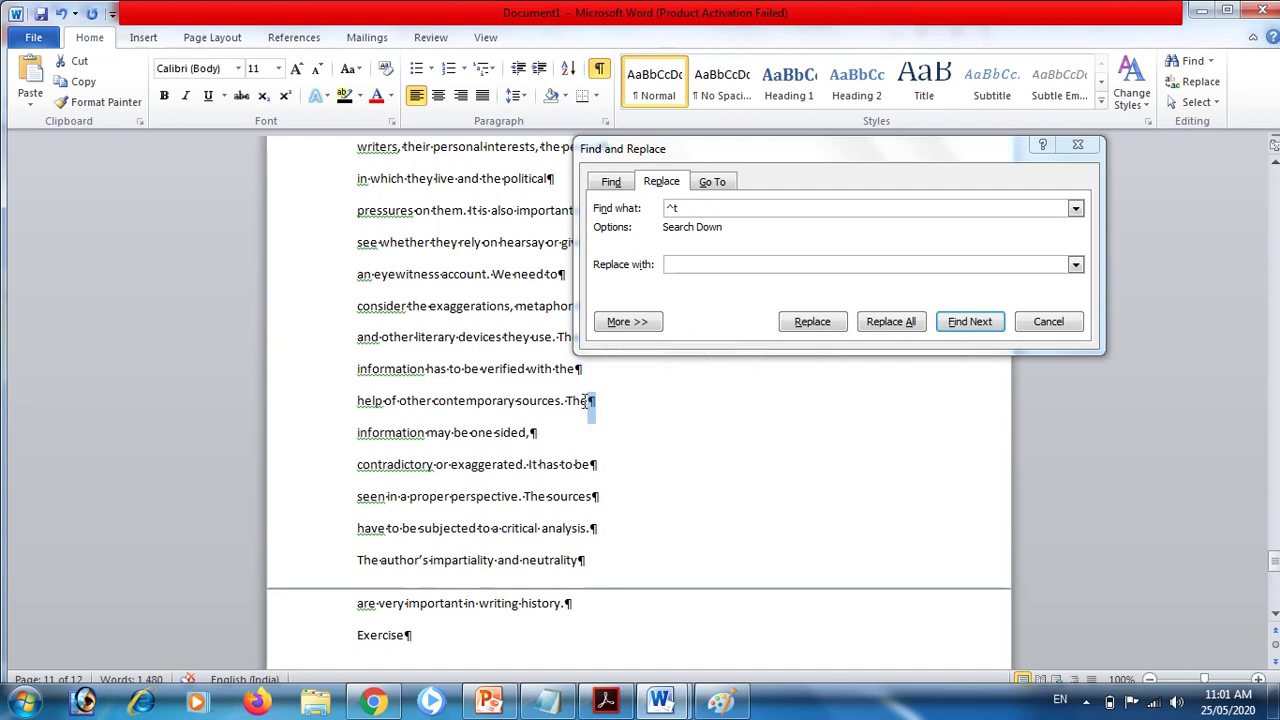
{"action": "left_click", "coordinate": [619, 382]}
- Replace all 297 paragraph marks (^p) with nothing, confirm, and close the dialog
{"action": "left_click", "coordinate": [676, 208]}
{"action": "double_click", "coordinate": [676, 208]}
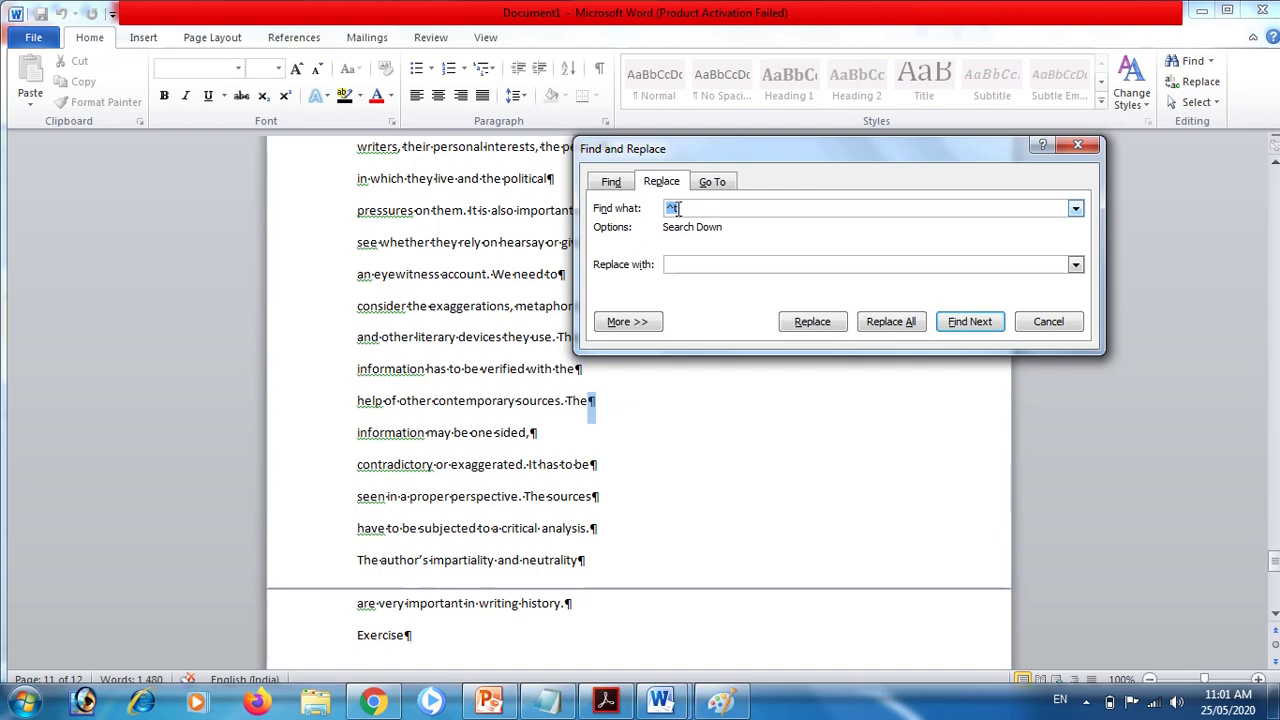
{"action": "type", "text": "^"}
{"action": "type", "text": "p"}
{"action": "left_click", "coordinate": [678, 265]}
{"action": "left_click", "coordinate": [868, 322]}
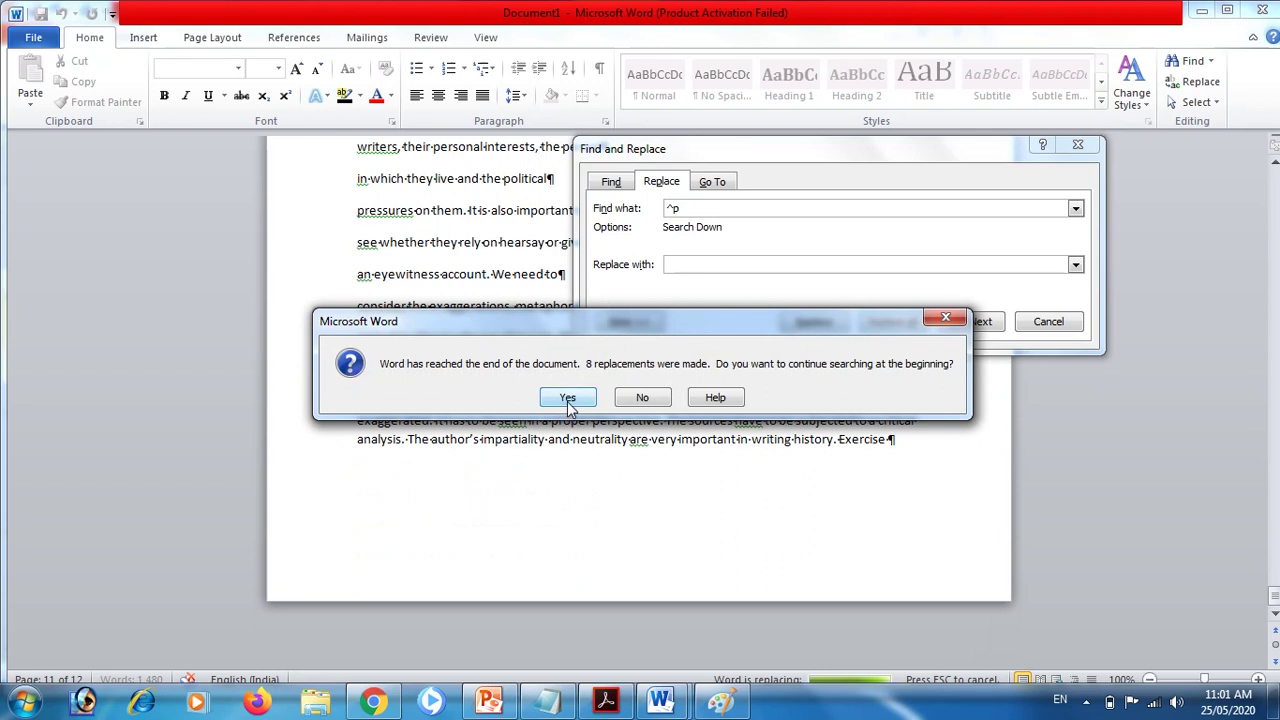
{"action": "left_click", "coordinate": [567, 398]}
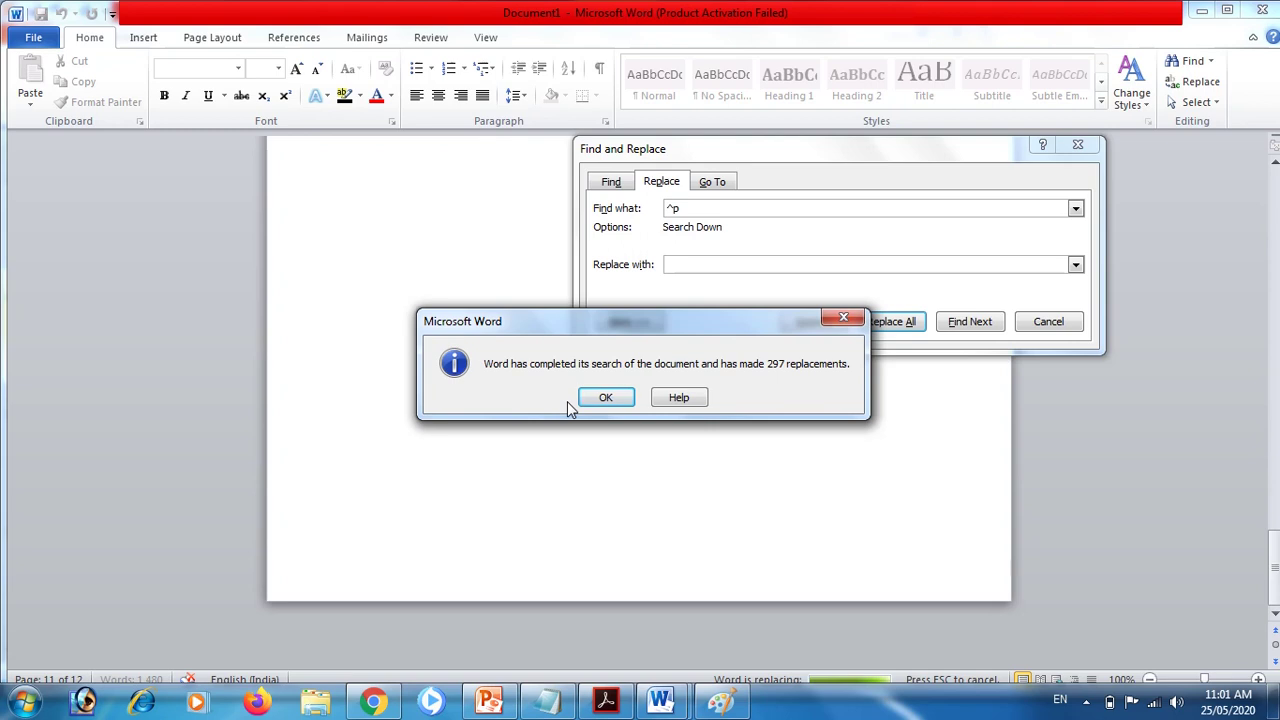
{"action": "left_click", "coordinate": [600, 399]}
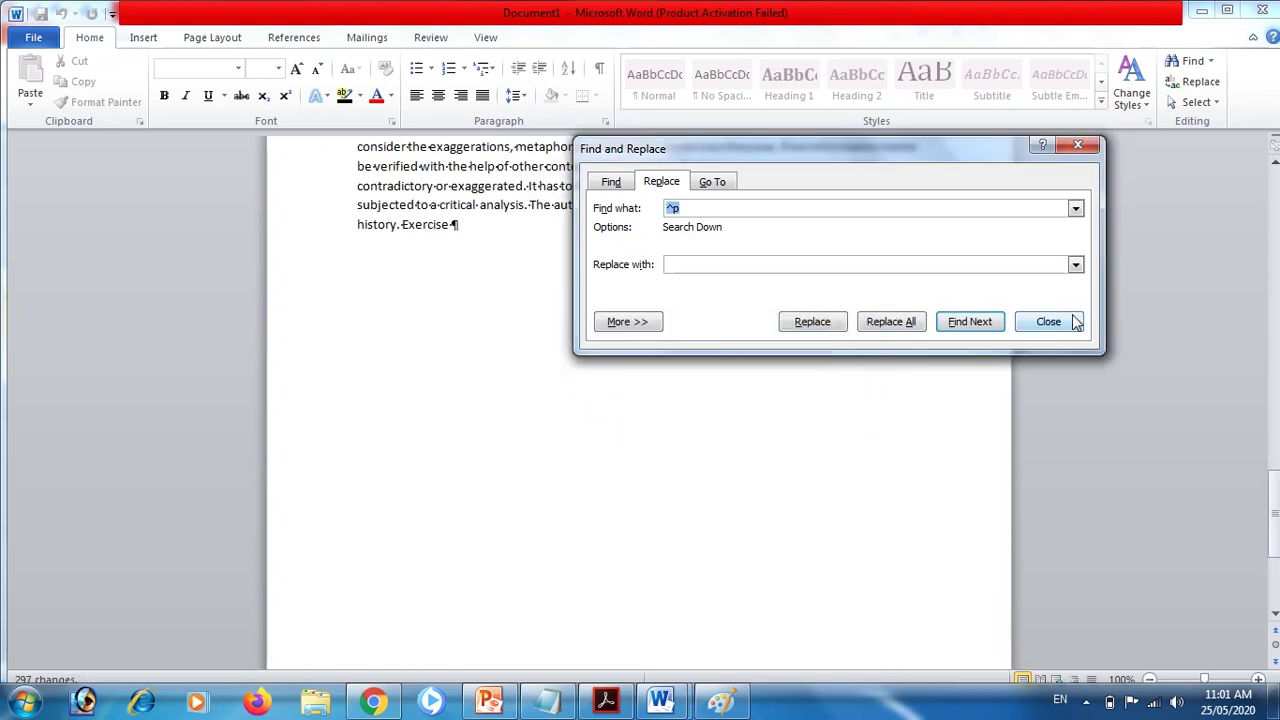
{"action": "left_click", "coordinate": [1088, 143]}
{"action": "left_click", "coordinate": [1274, 164]}
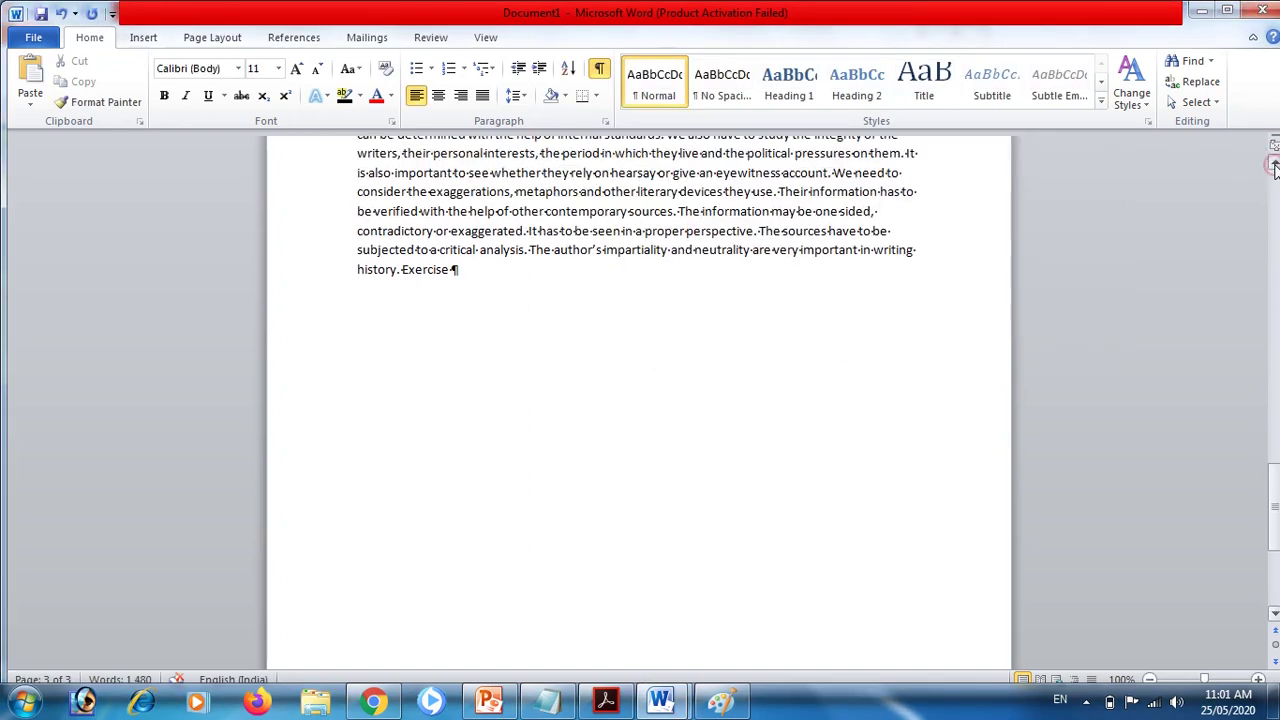
{"action": "left_click_drag", "start_coordinate": [1274, 168], "coordinate": [1230, 622]}
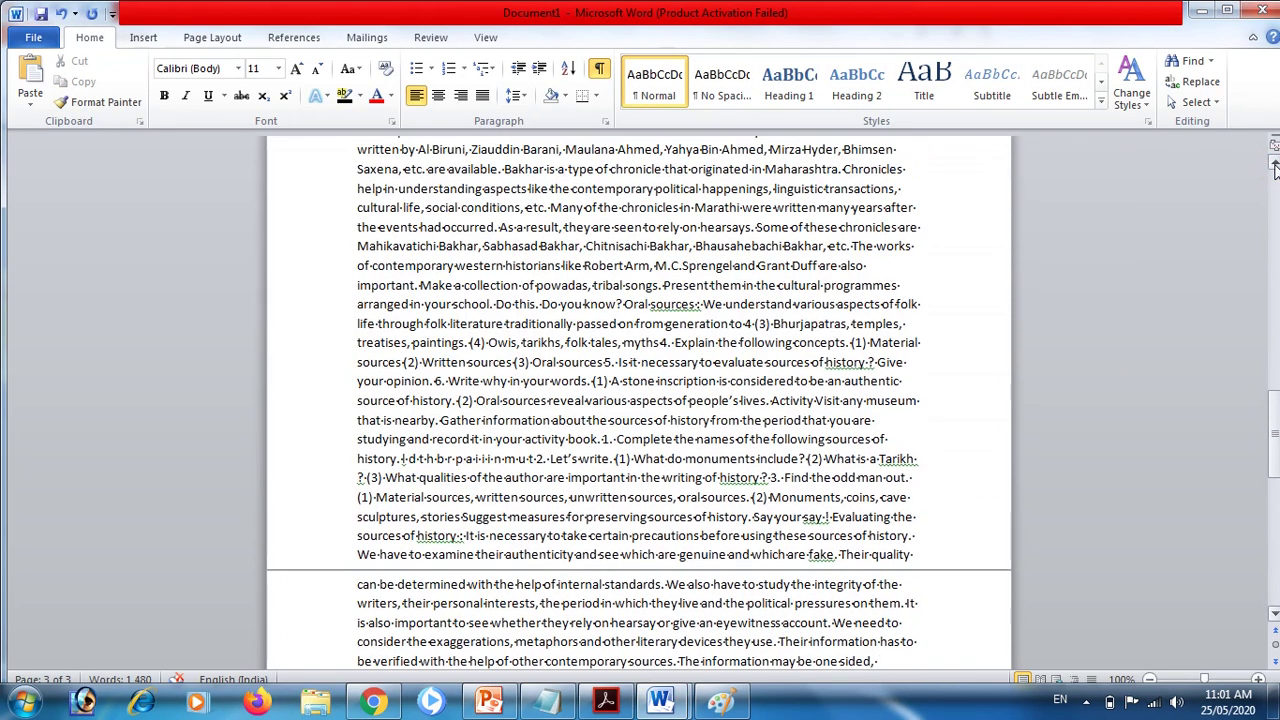
- Scroll through the merged 3-page text, select all of it, and reopen Find and Replace
{"action": "left_click", "coordinate": [1274, 614]}
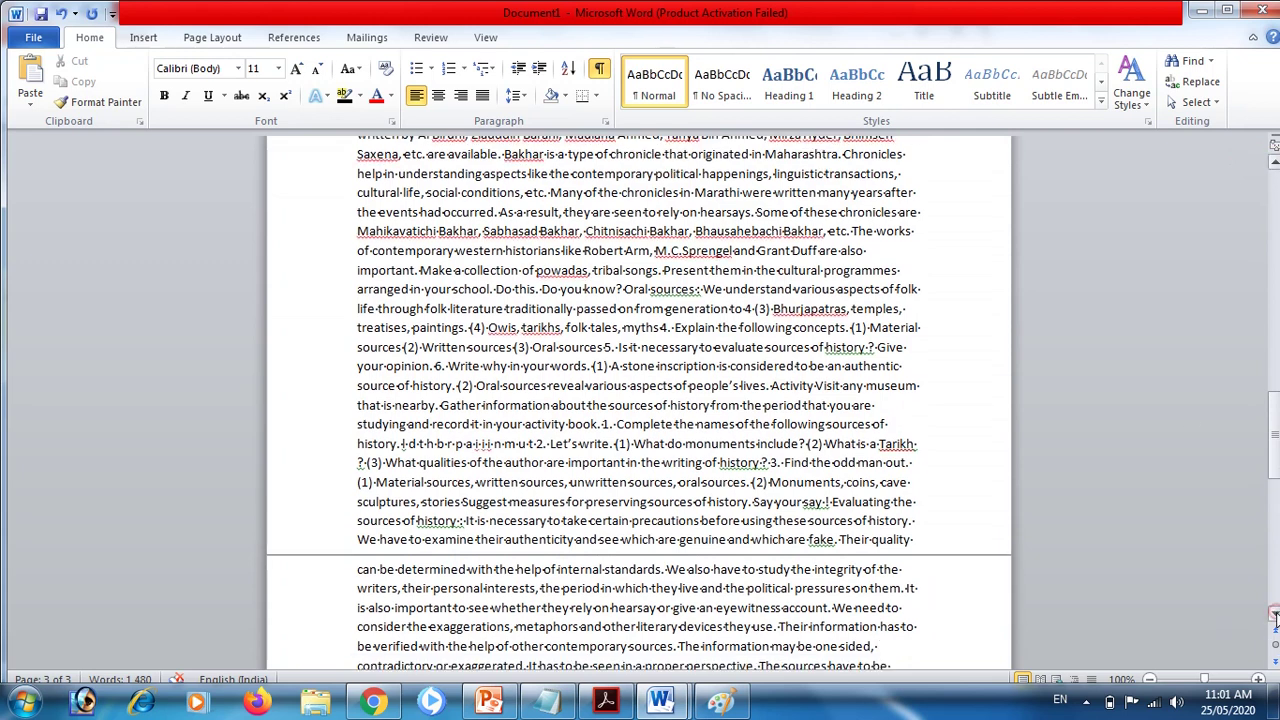
{"action": "left_click", "coordinate": [1274, 617]}
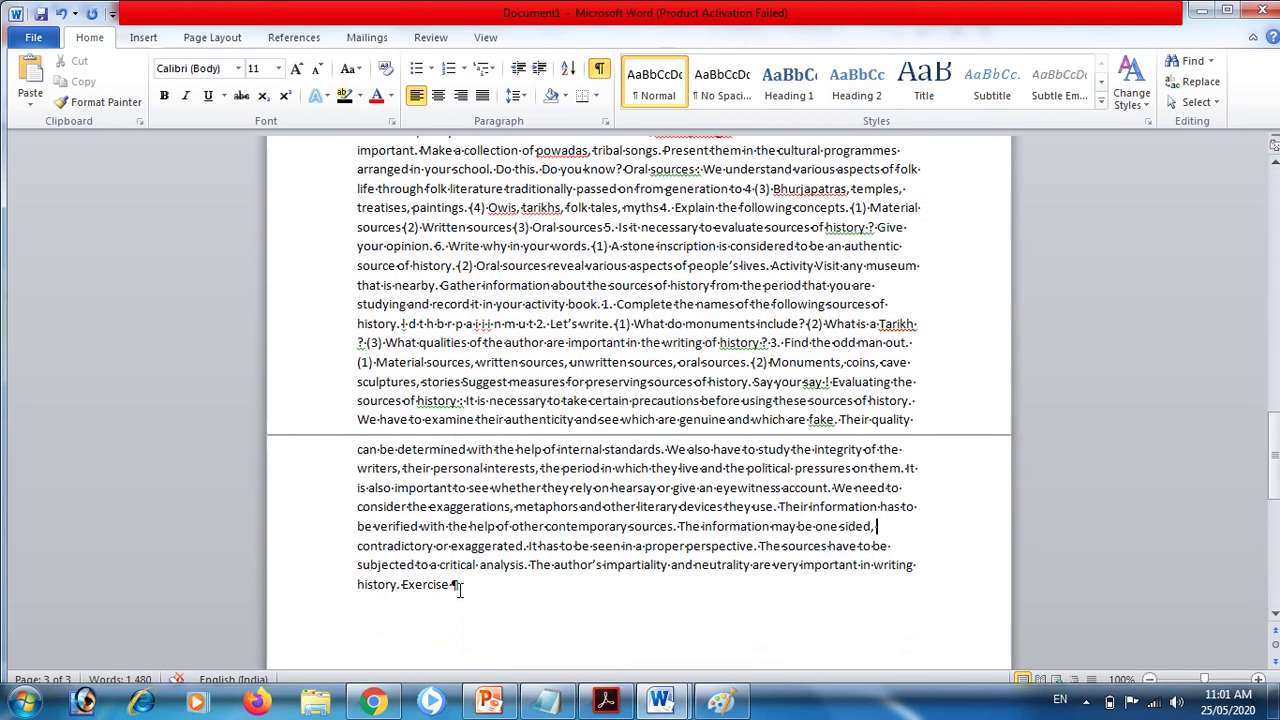
{"action": "left_click_drag", "start_coordinate": [449, 587], "coordinate": [460, 587]}
{"action": "left_click_drag", "start_coordinate": [1274, 430], "coordinate": [1274, 168]}
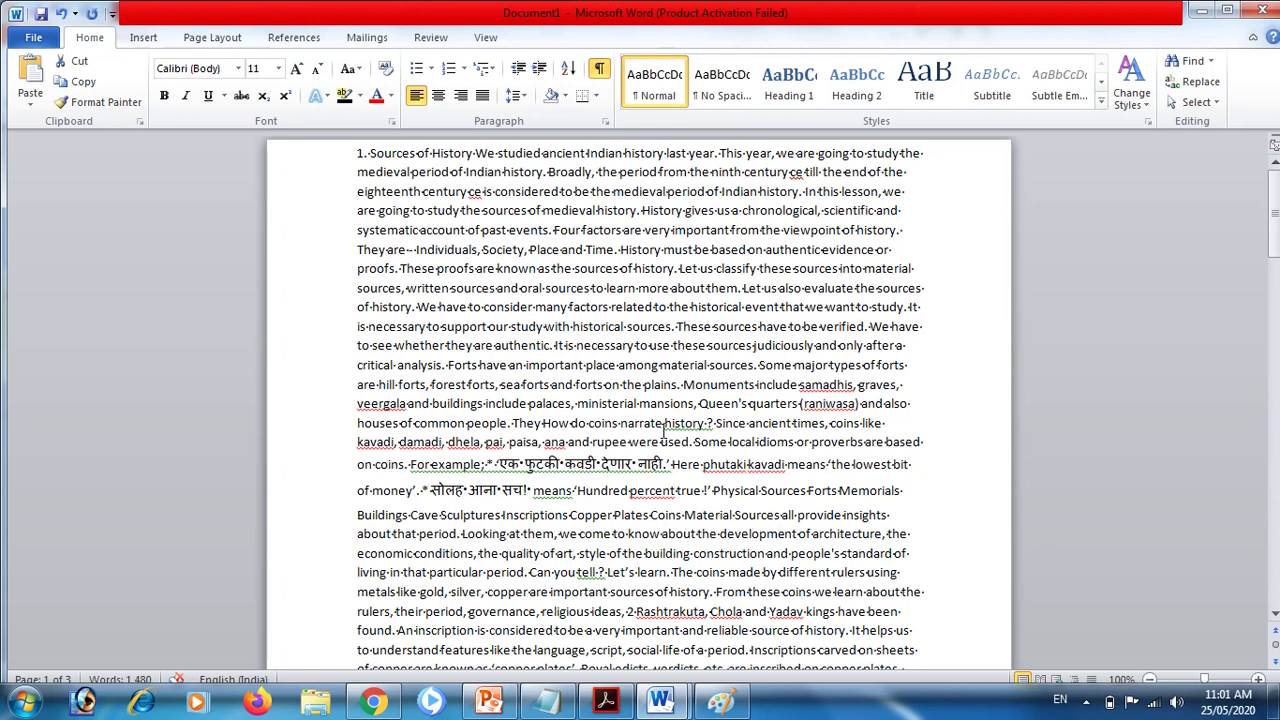
{"action": "key", "text": "ctrl+a"}
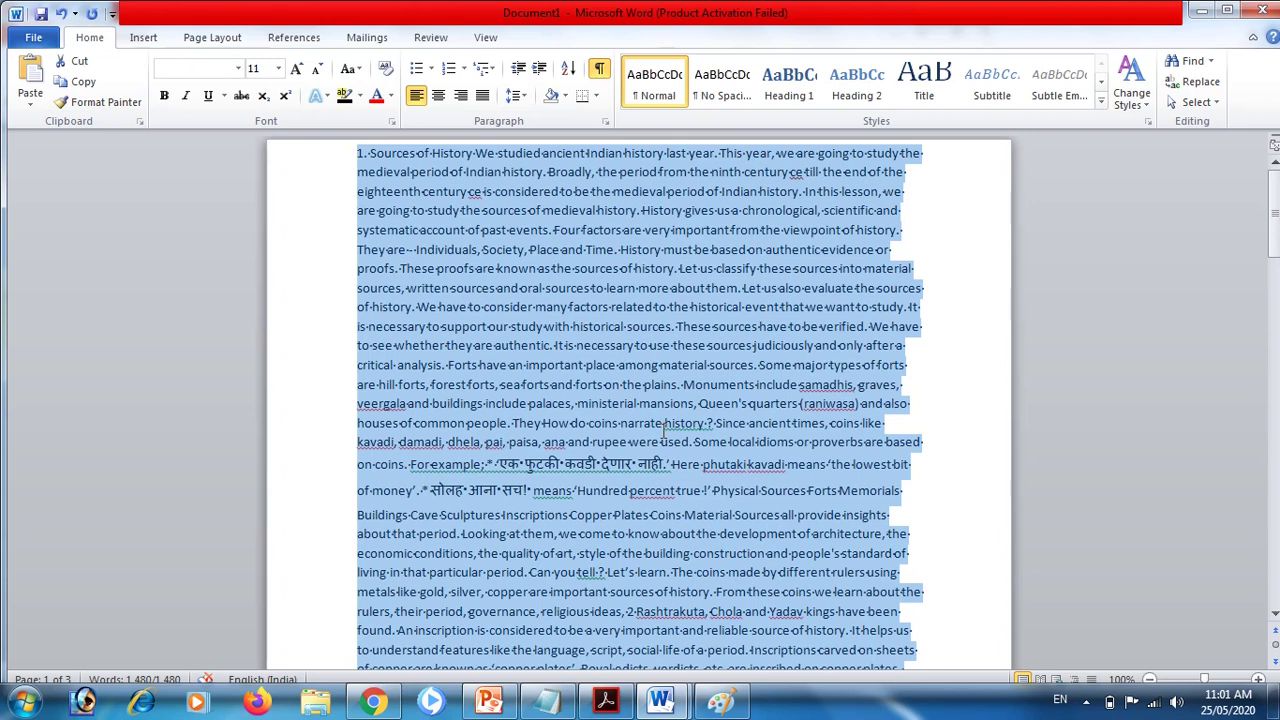
{"action": "key", "text": "ctrl+h"}
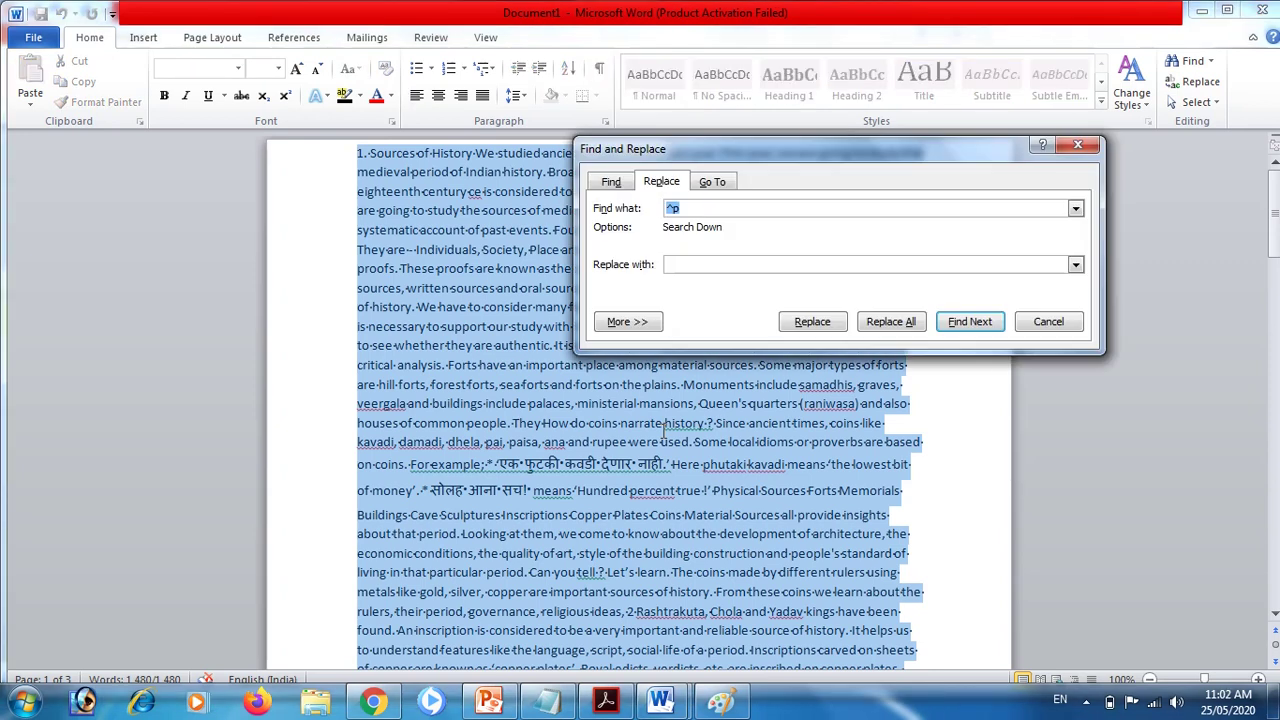
- Replace every full stop with '.^p' across the document, making 107 replacements
{"action": "type", "text": "."}
{"action": "left_click", "coordinate": [677, 263]}
{"action": "type", "text": ".^p"}
{"action": "left_click", "coordinate": [677, 207]}
{"action": "left_click", "coordinate": [901, 322]}
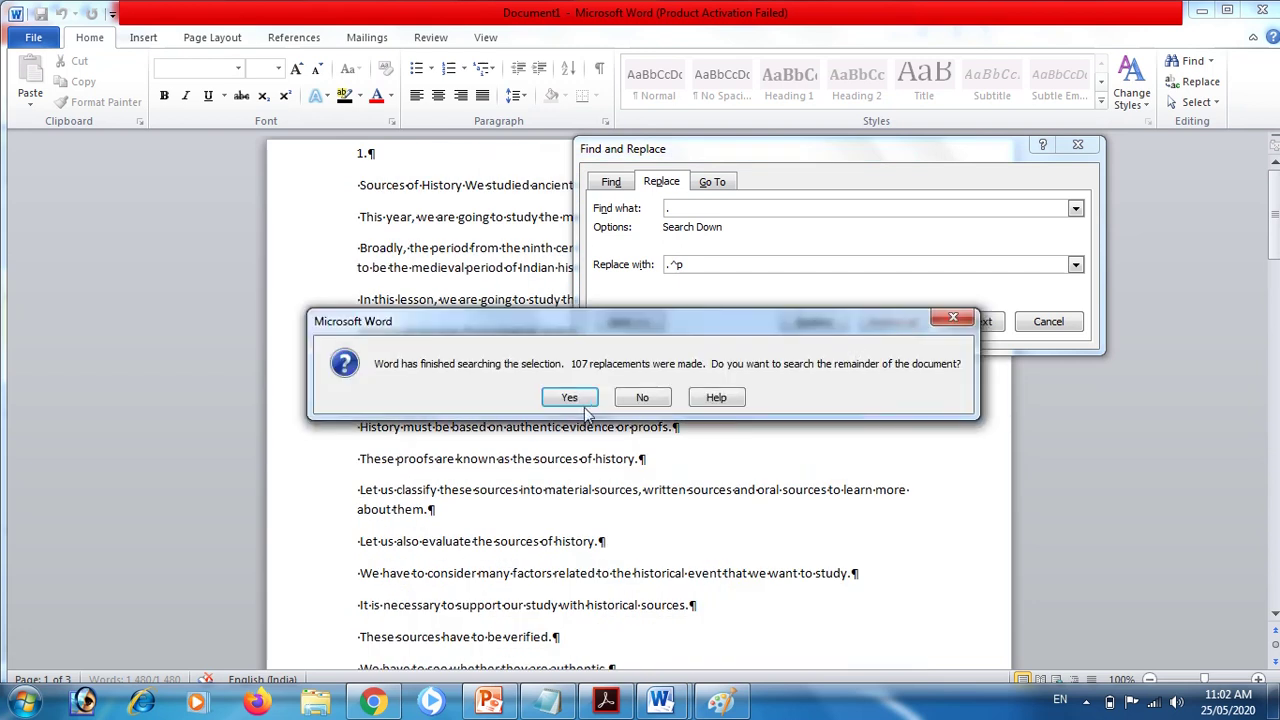
{"action": "left_click", "coordinate": [575, 405]}
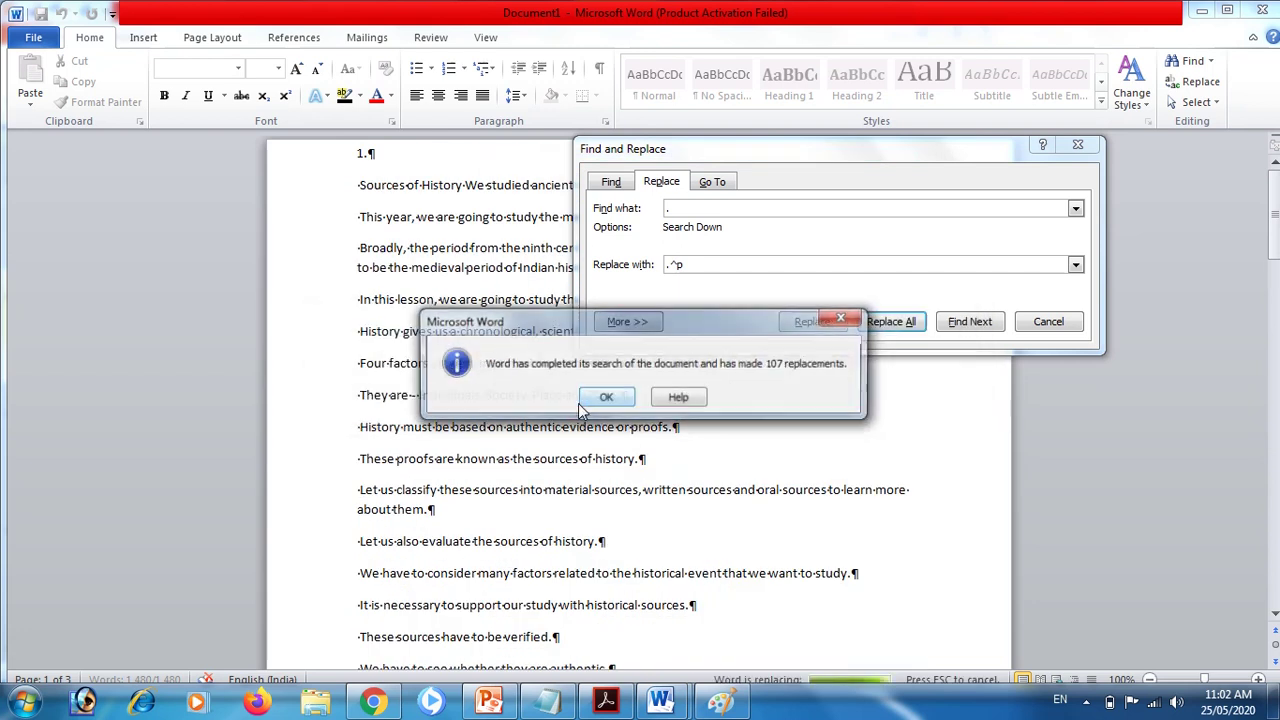
{"action": "left_click", "coordinate": [603, 398]}
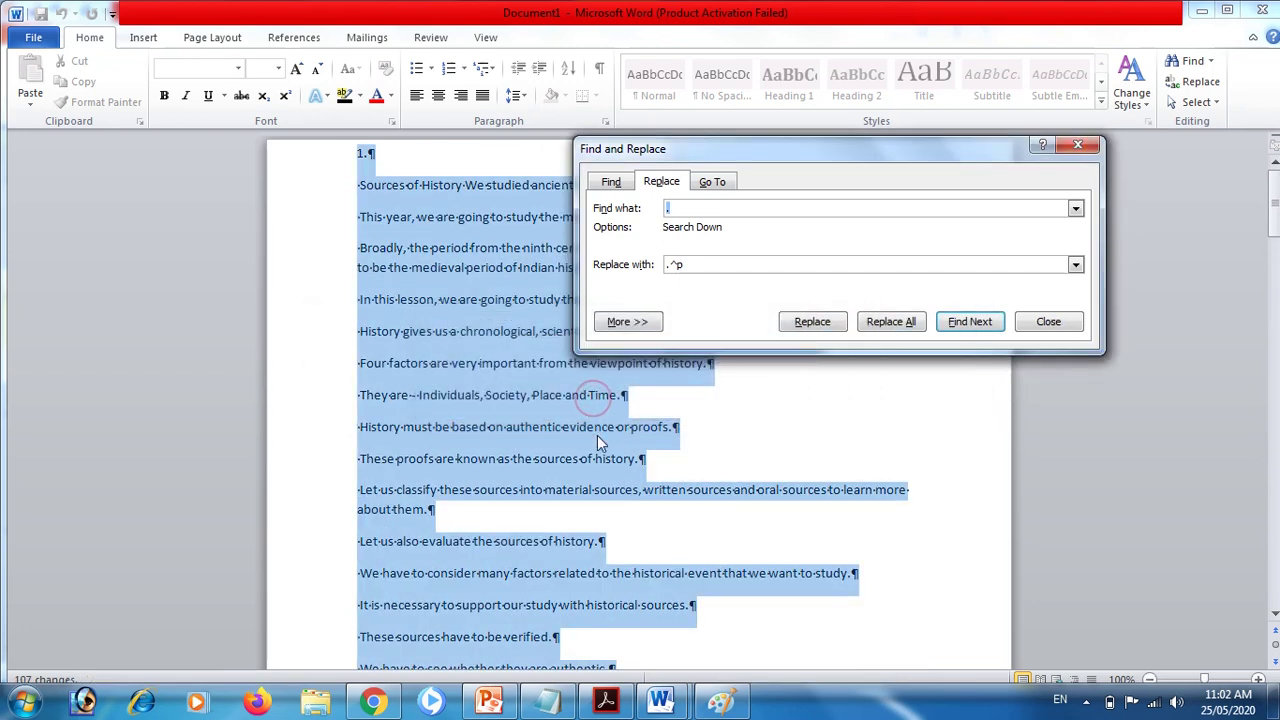
- Check the new breaks after 'Time.', 'proofs.' and 'history.', then close Find and Replace
{"action": "left_click", "coordinate": [621, 397]}
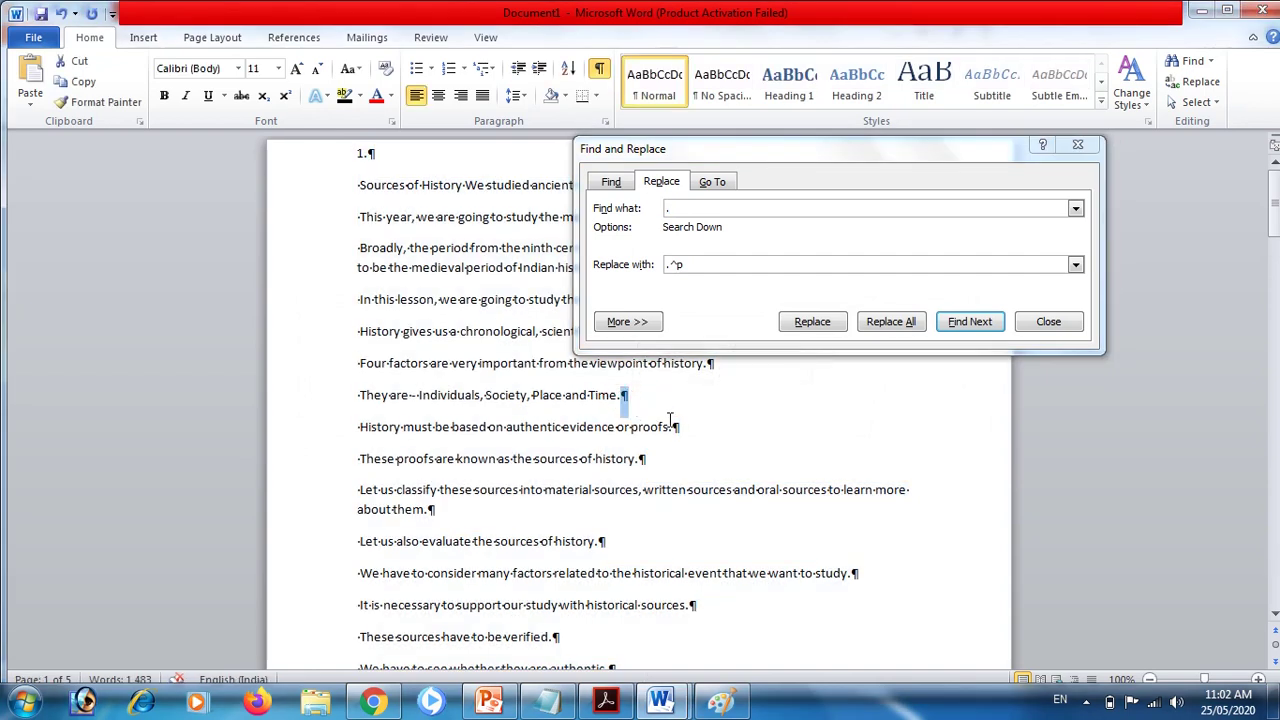
{"action": "left_click", "coordinate": [675, 427]}
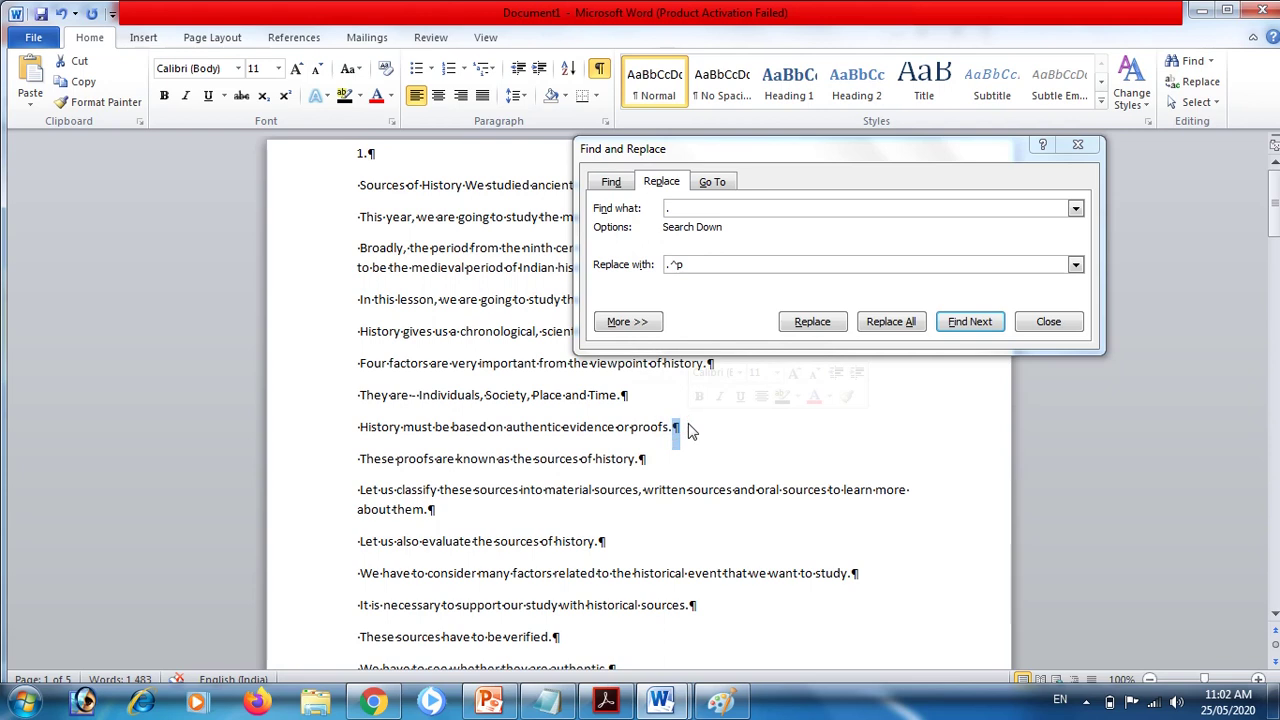
{"action": "left_click", "coordinate": [642, 458]}
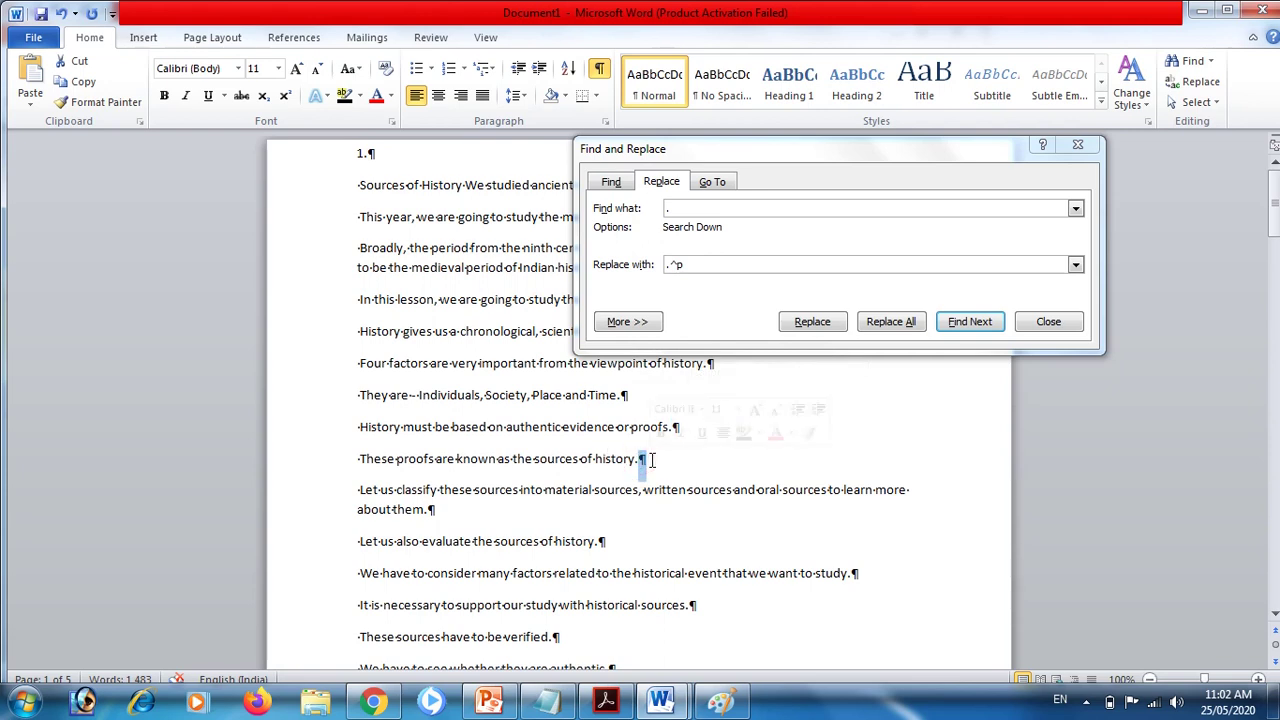
{"action": "left_click", "coordinate": [417, 452]}
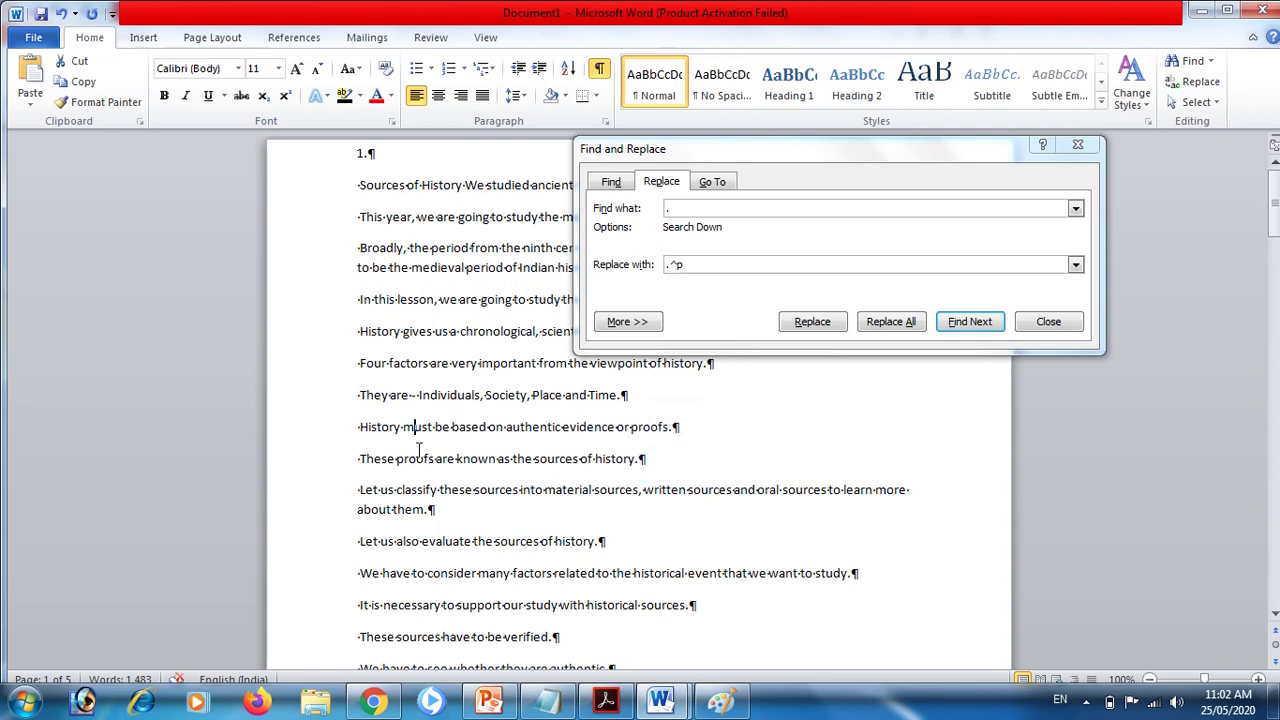
{"action": "left_click", "coordinate": [1074, 320]}
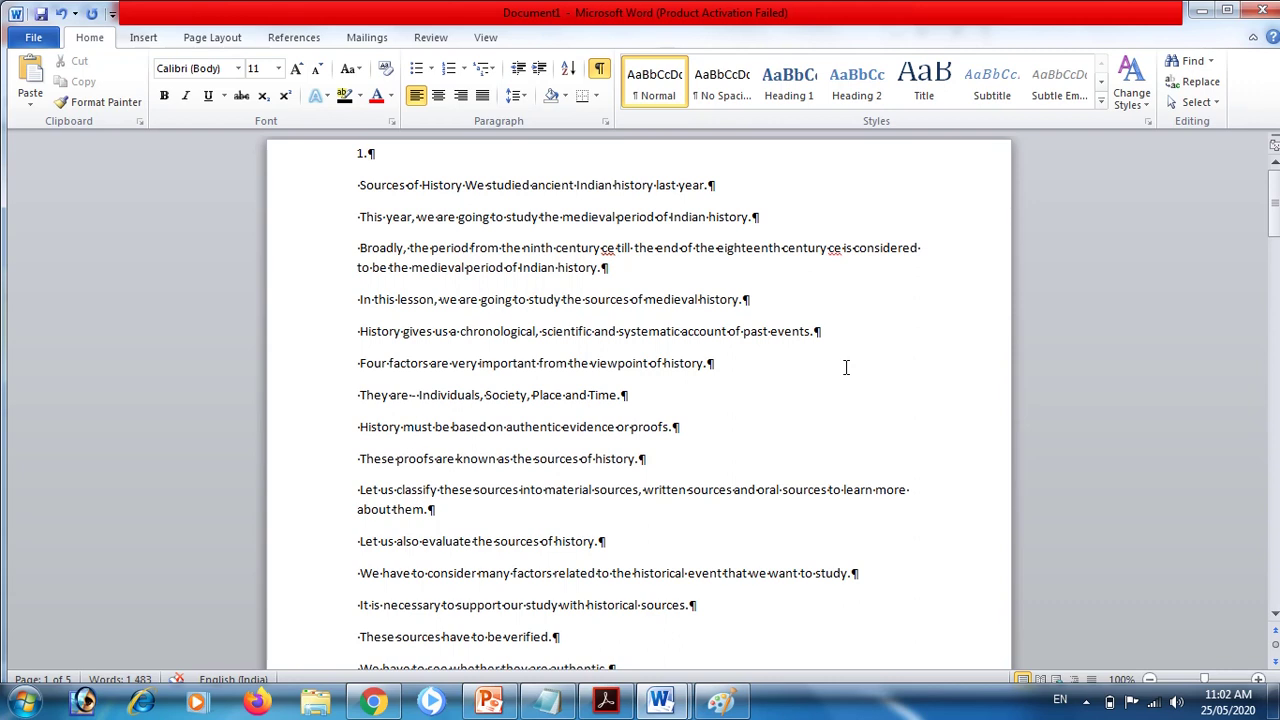
{"action": "left_click", "coordinate": [608, 700]}
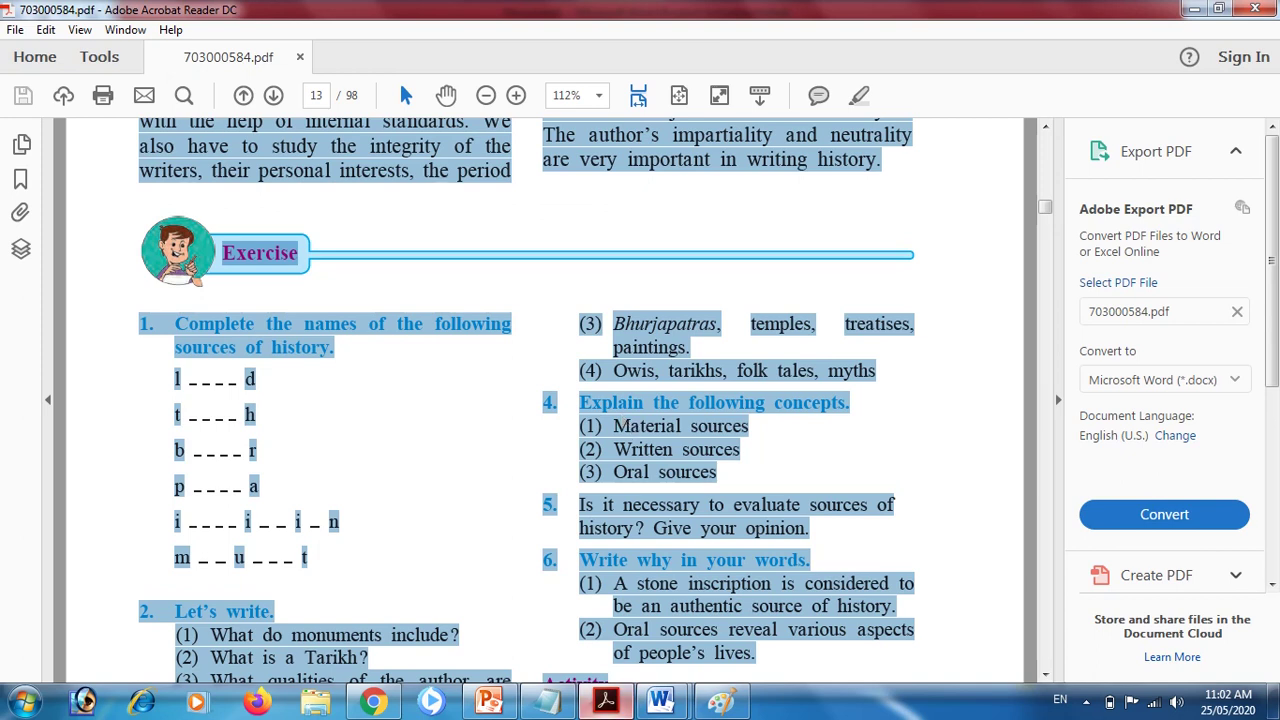
{"action": "left_click", "coordinate": [557, 705]}
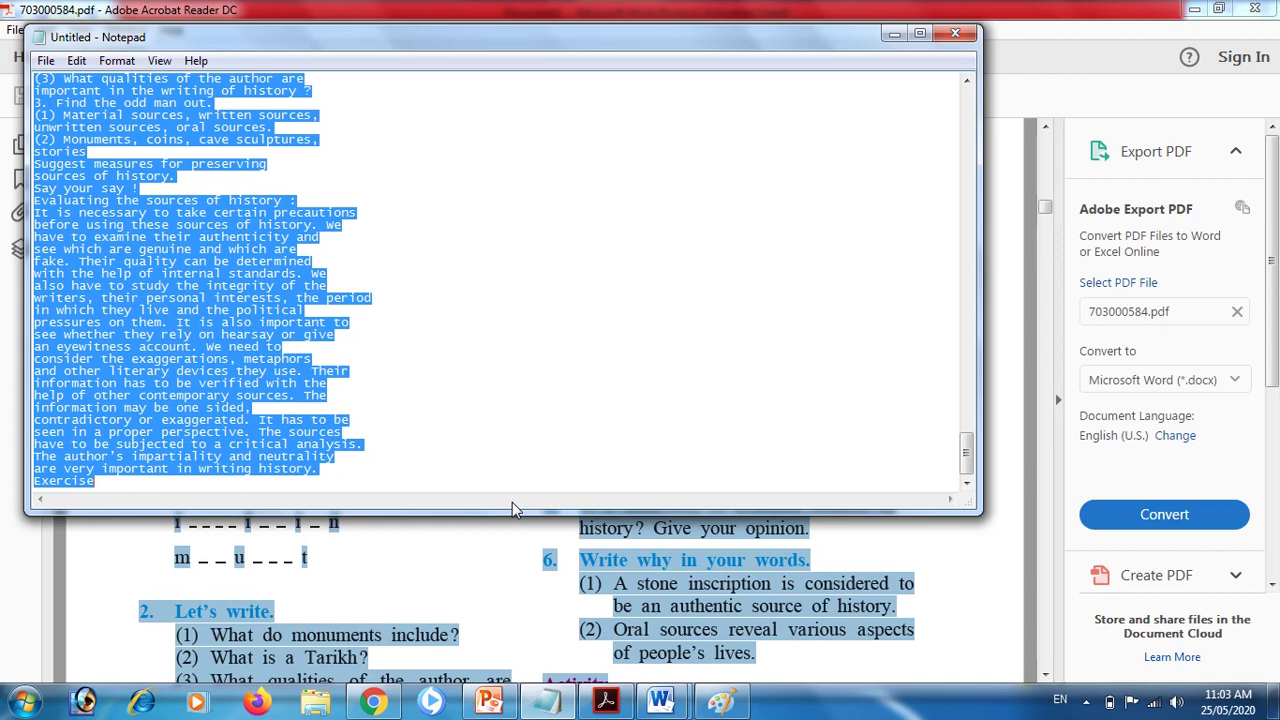
{"action": "right_click", "coordinate": [660, 702]}
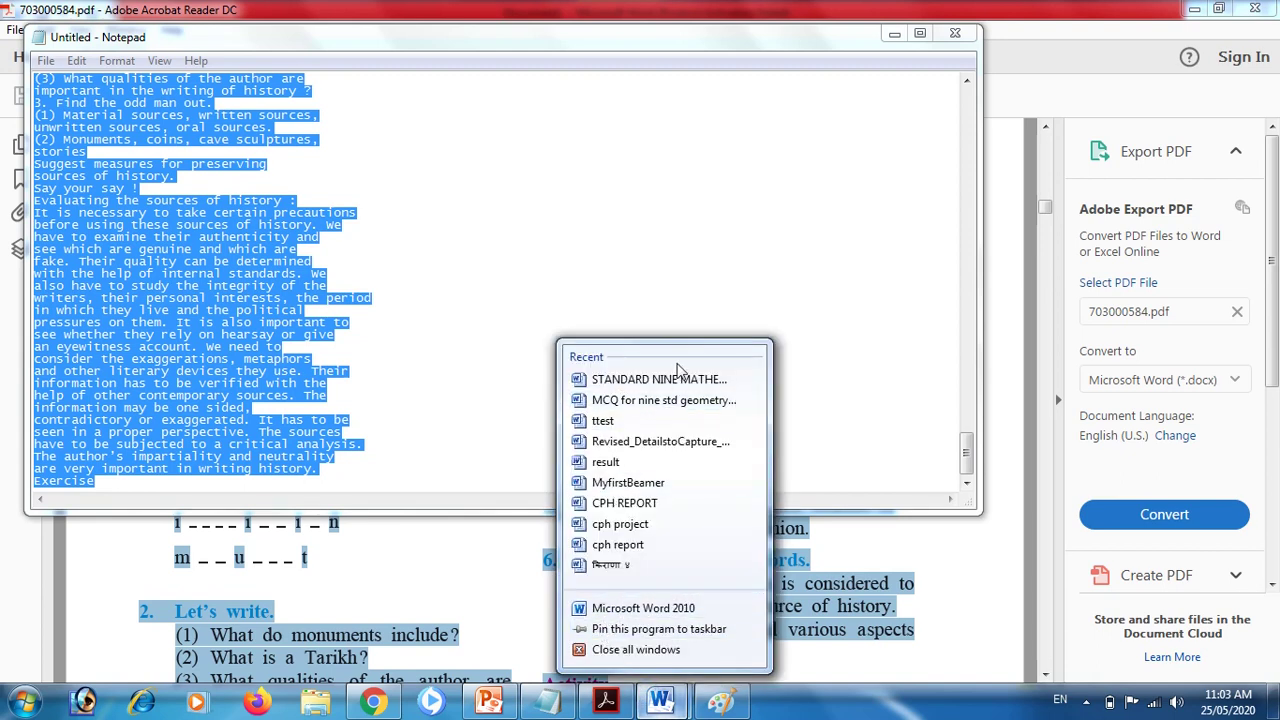
{"action": "left_click", "coordinate": [663, 701]}
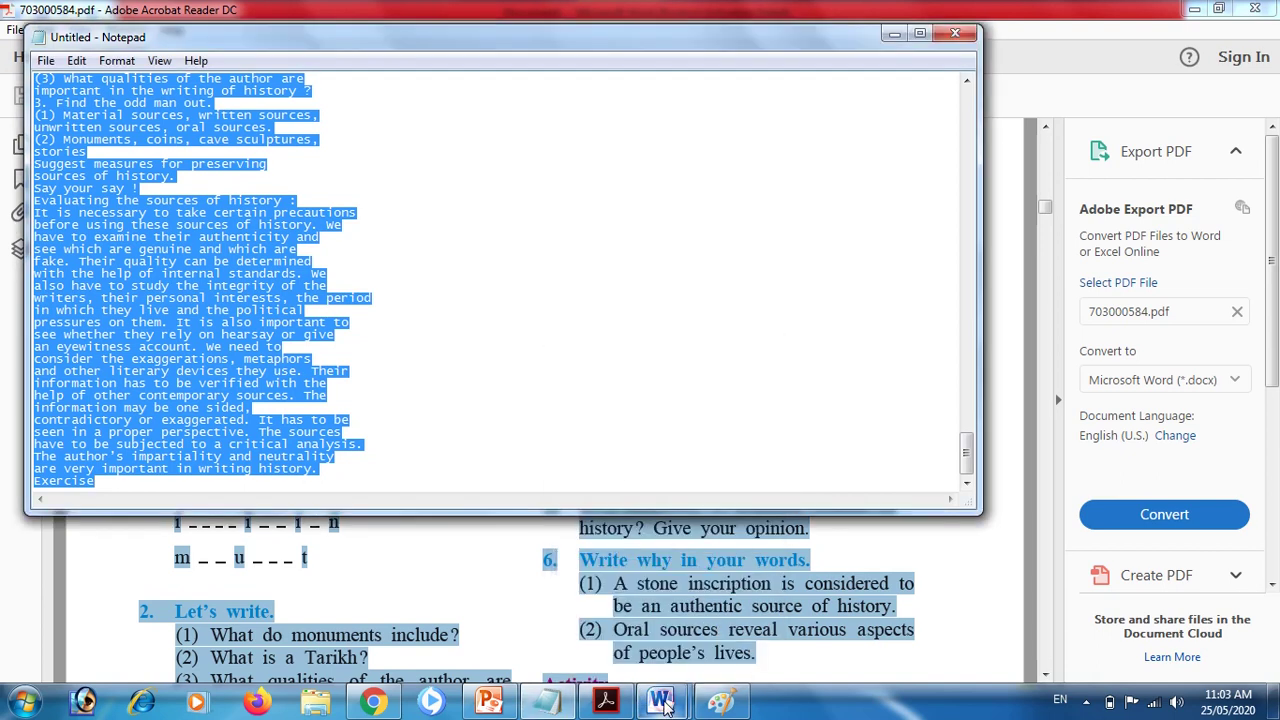
{"action": "mouse_move", "coordinate": [665, 705]}
{"action": "left_click", "coordinate": [594, 615]}
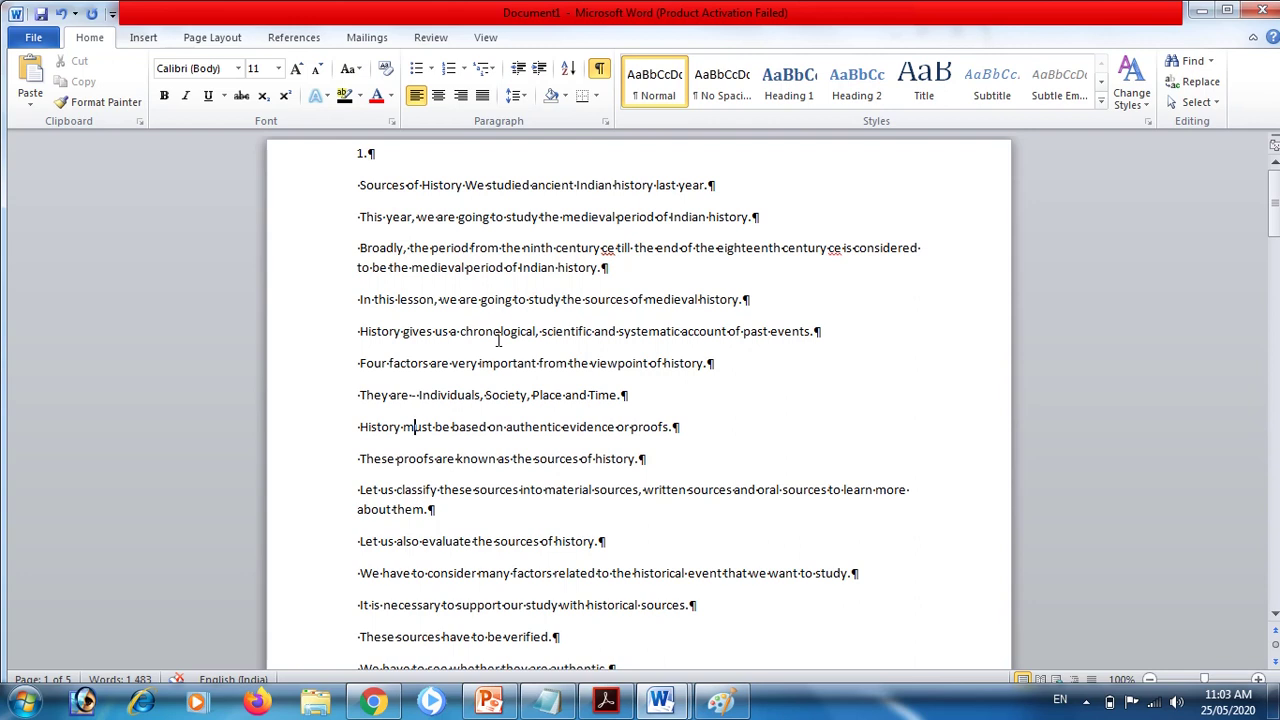
- Select the whole 1,483-word, 5-page chapter text with Ctrl+A
{"action": "left_click", "coordinate": [568, 541]}
{"action": "key", "text": "ctrl+a"}
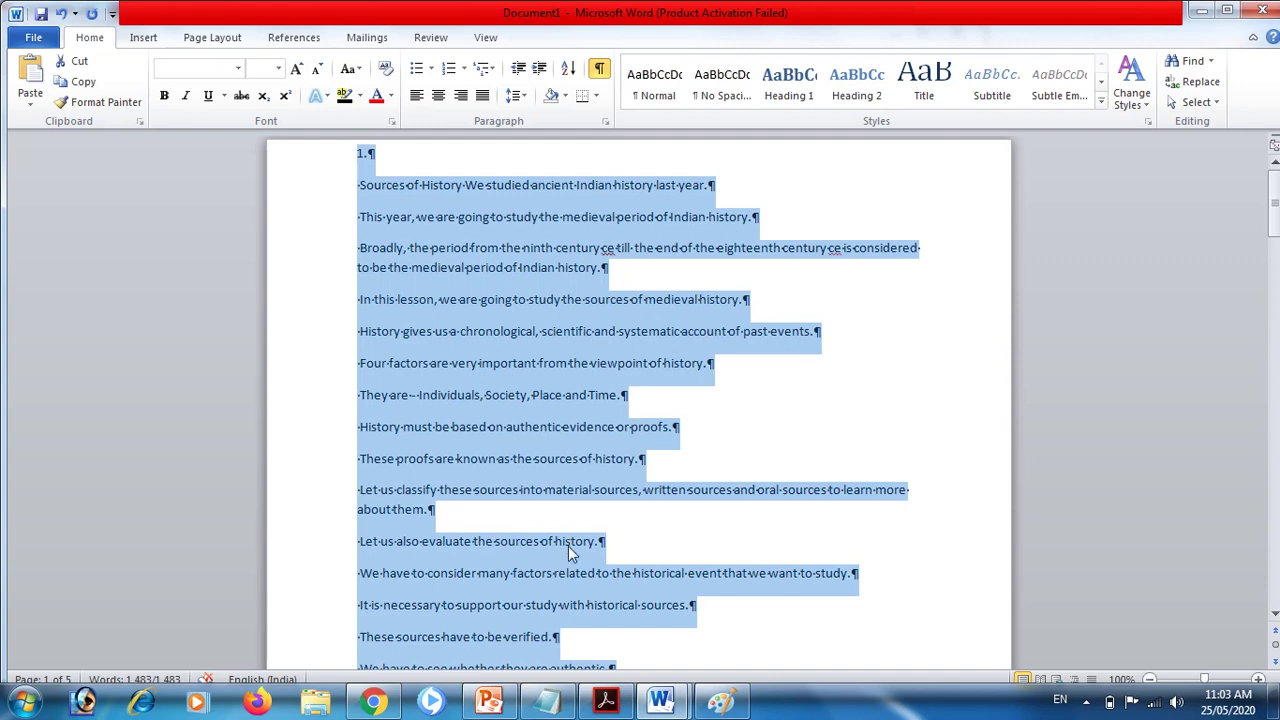
- Switch to PowerPoint and create a new blank presentation from File > New
{"action": "left_click", "coordinate": [500, 705]}
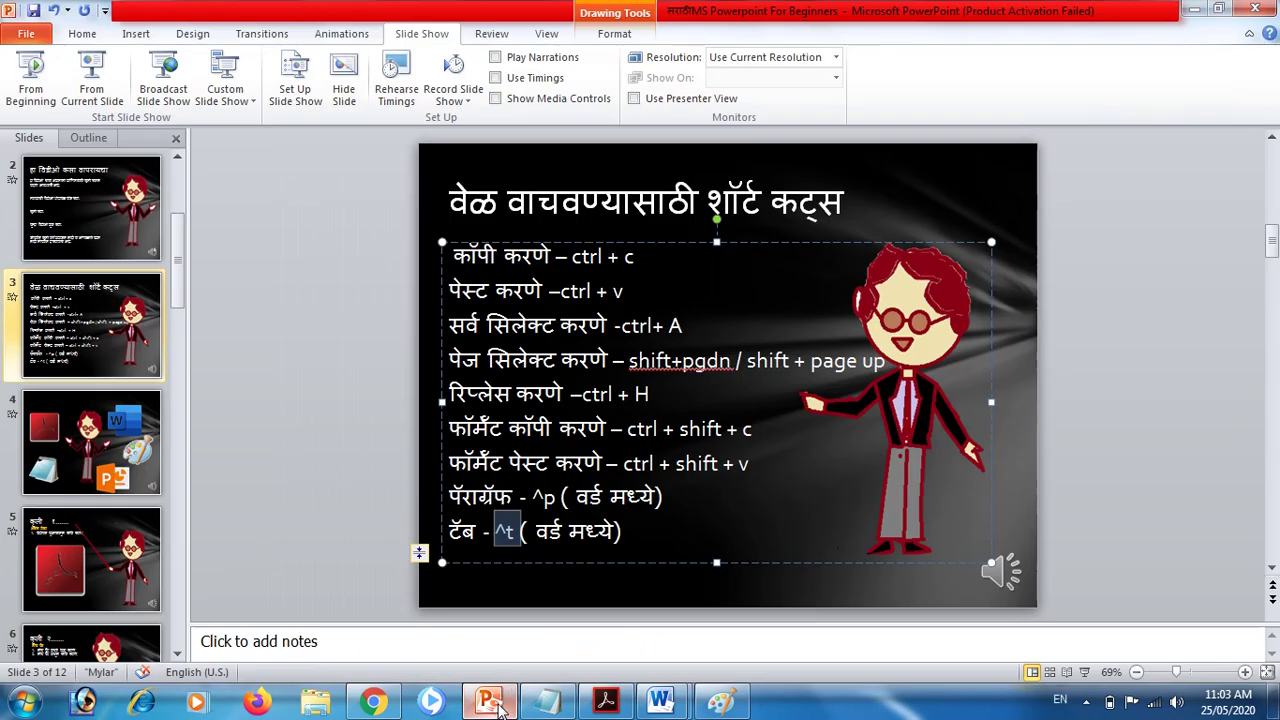
{"action": "left_click", "coordinate": [28, 36]}
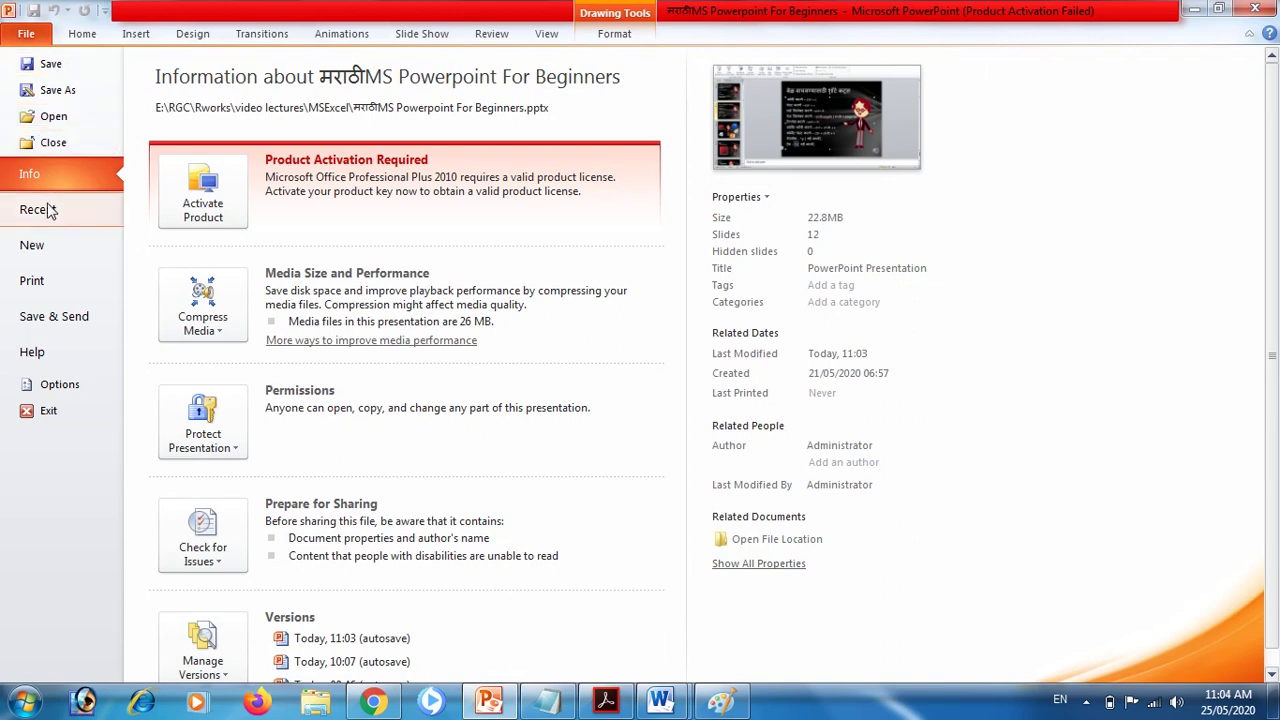
{"action": "left_click", "coordinate": [42, 244]}
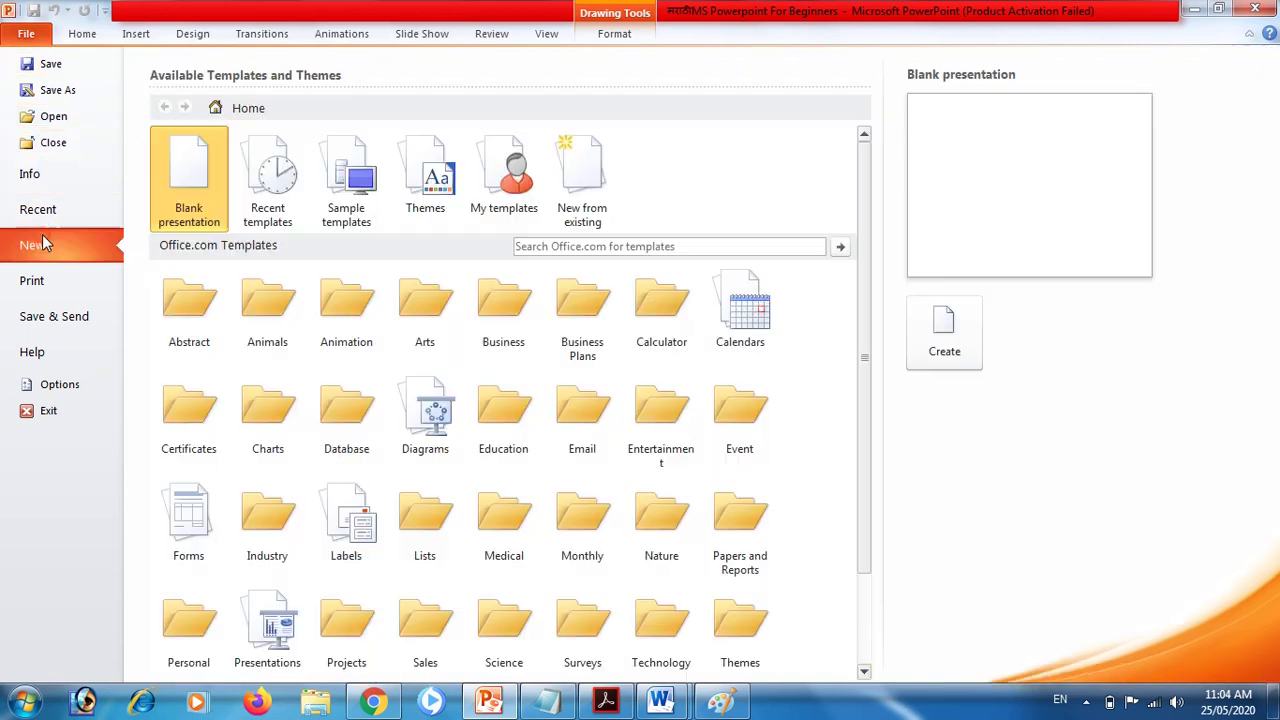
{"action": "double_click", "coordinate": [185, 198]}
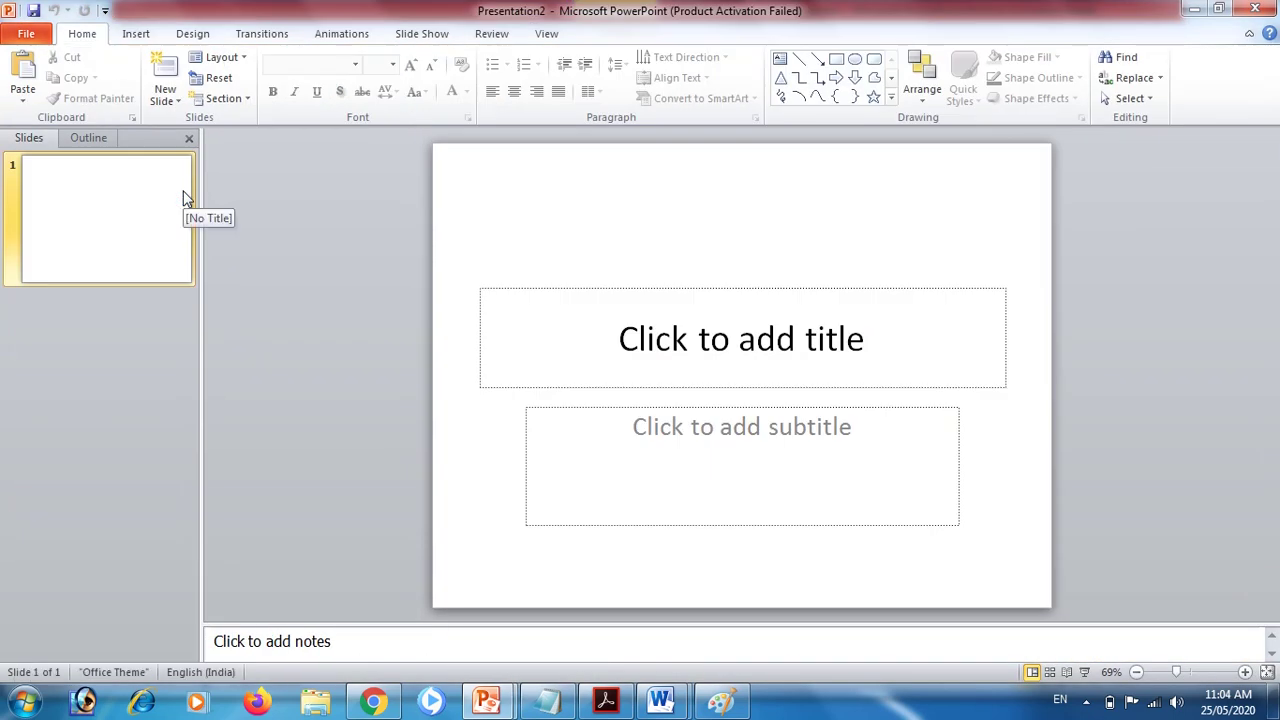
- Enter Slide Master view and apply Background Style 3 (solid dark blue) to the Title Slide layout
{"action": "left_click", "coordinate": [556, 38]}
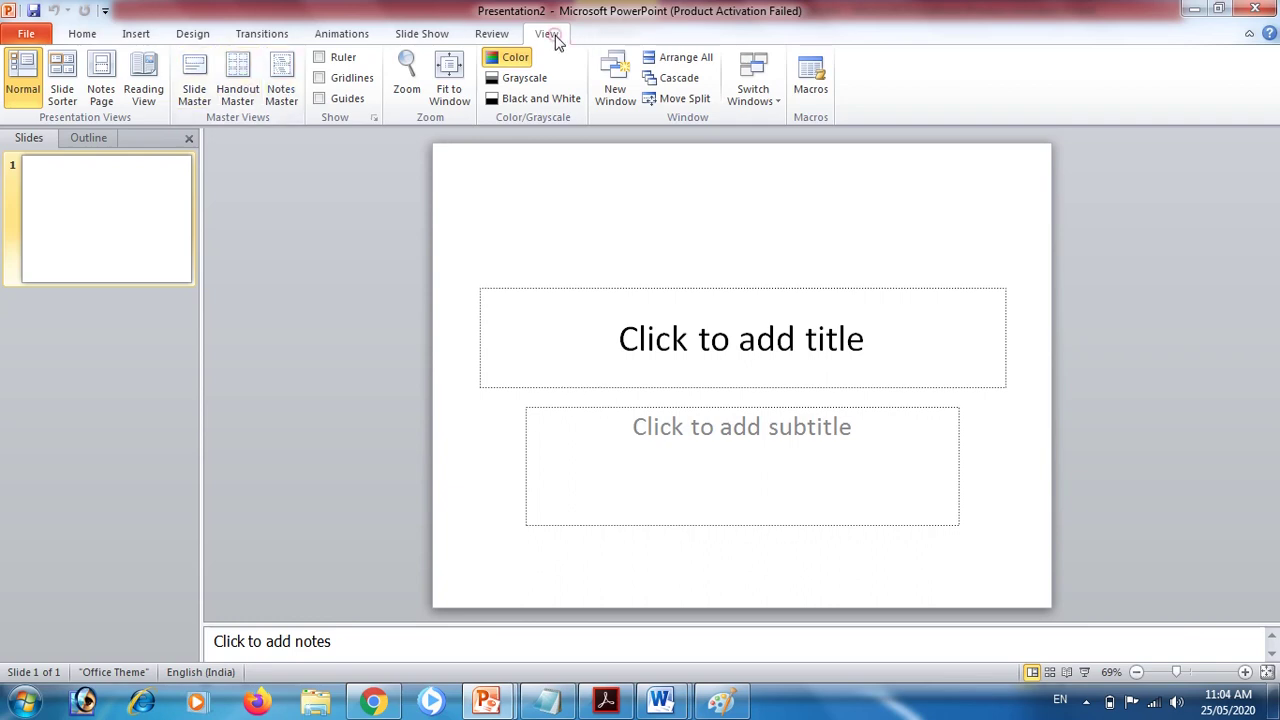
{"action": "left_click", "coordinate": [194, 85]}
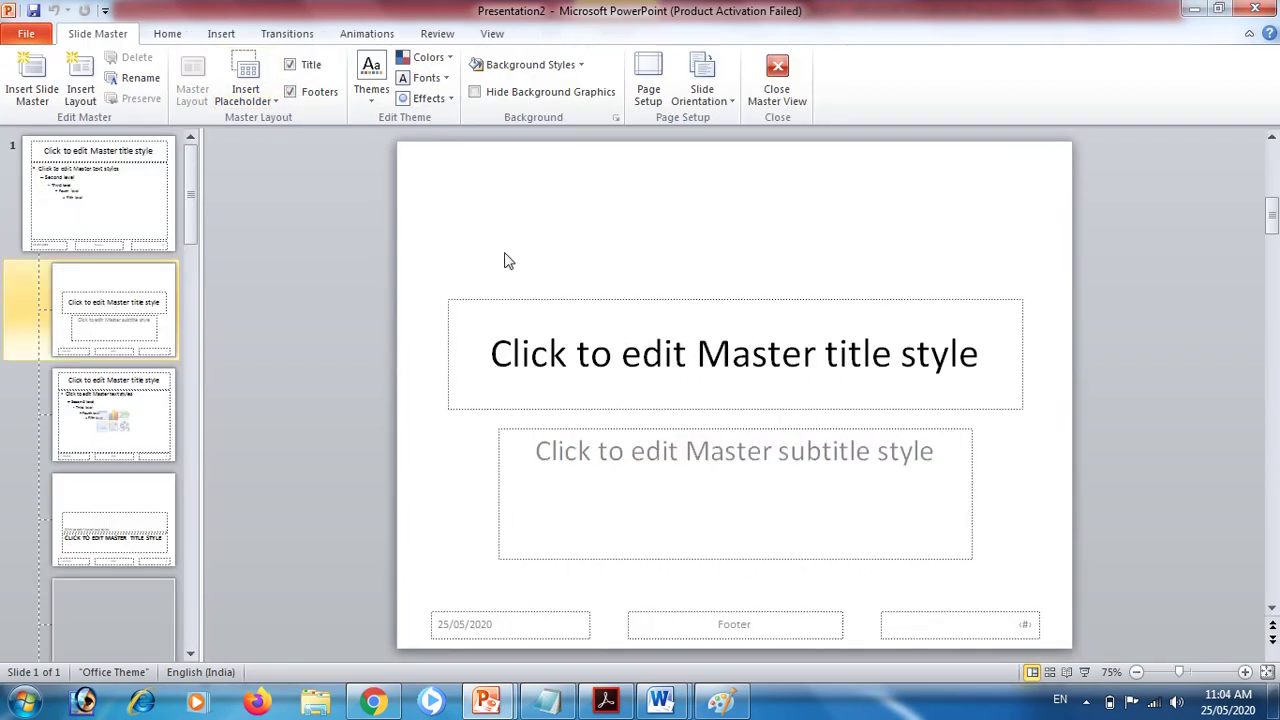
{"action": "left_click", "coordinate": [437, 201]}
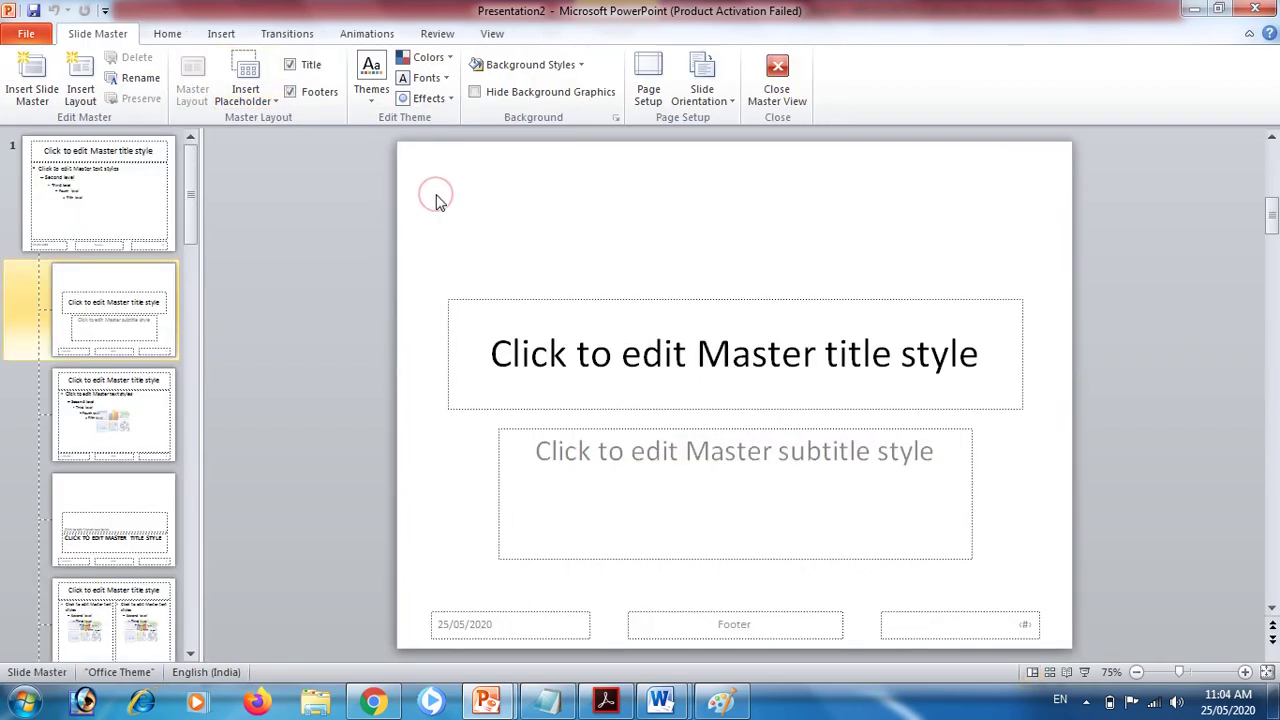
{"action": "left_click", "coordinate": [549, 74]}
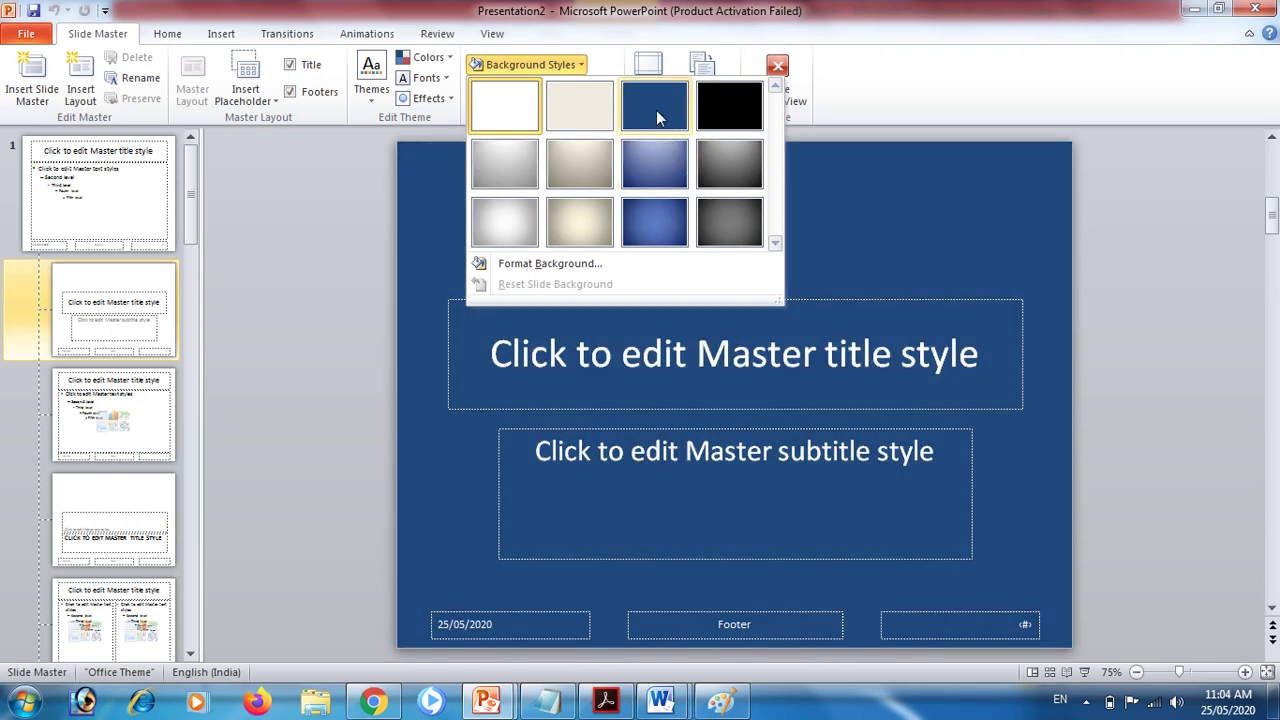
{"action": "left_click", "coordinate": [656, 111]}
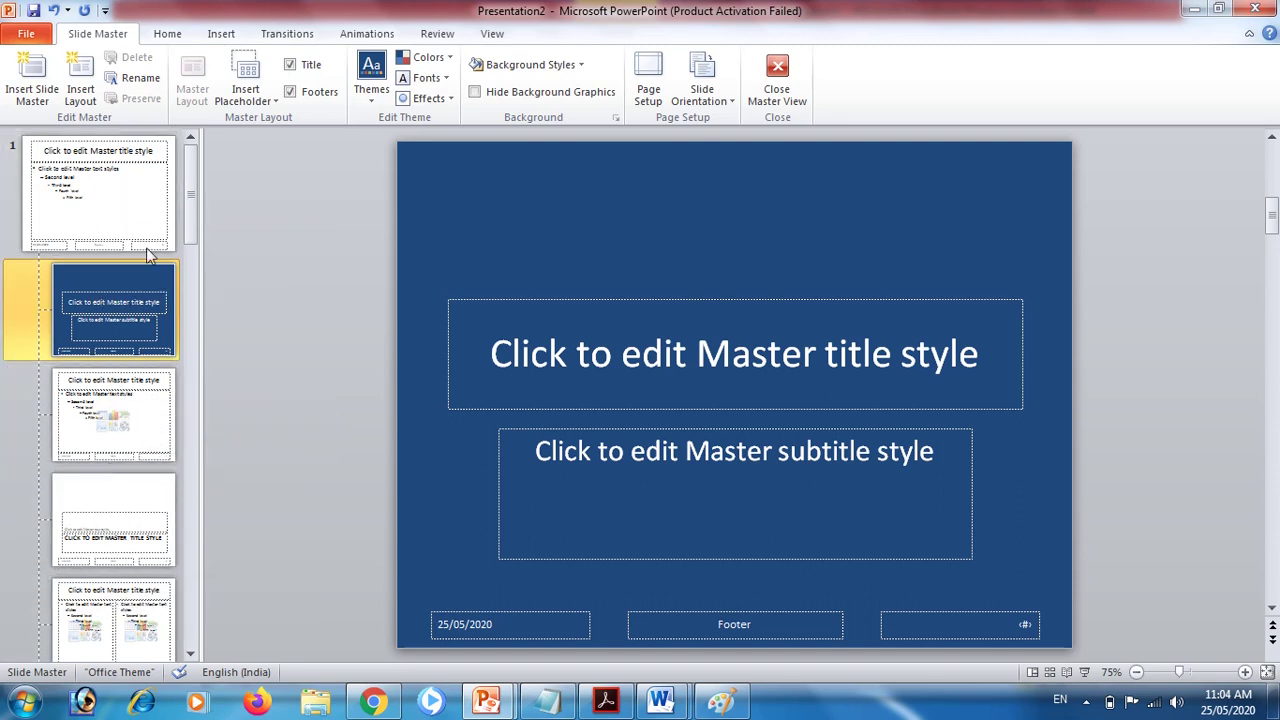
{"action": "left_click", "coordinate": [118, 222]}
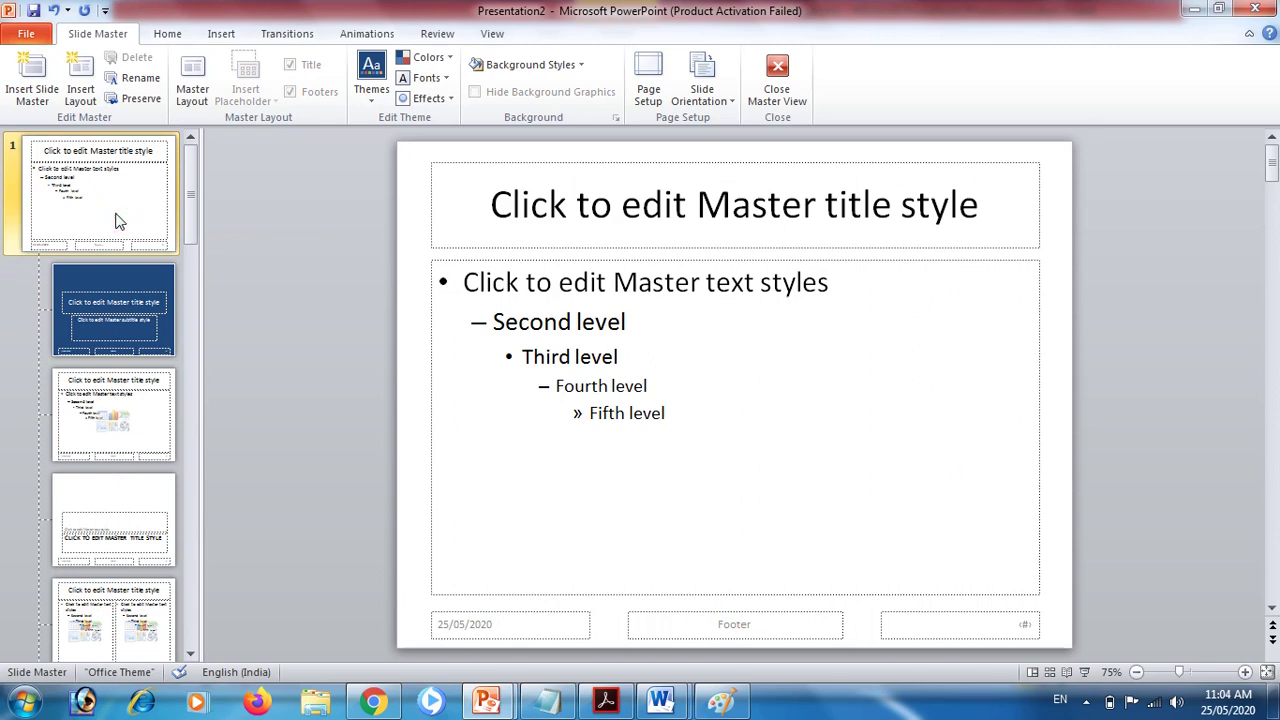
- Give the top slide master a solid dark-blue background style
{"action": "left_click", "coordinate": [126, 218]}
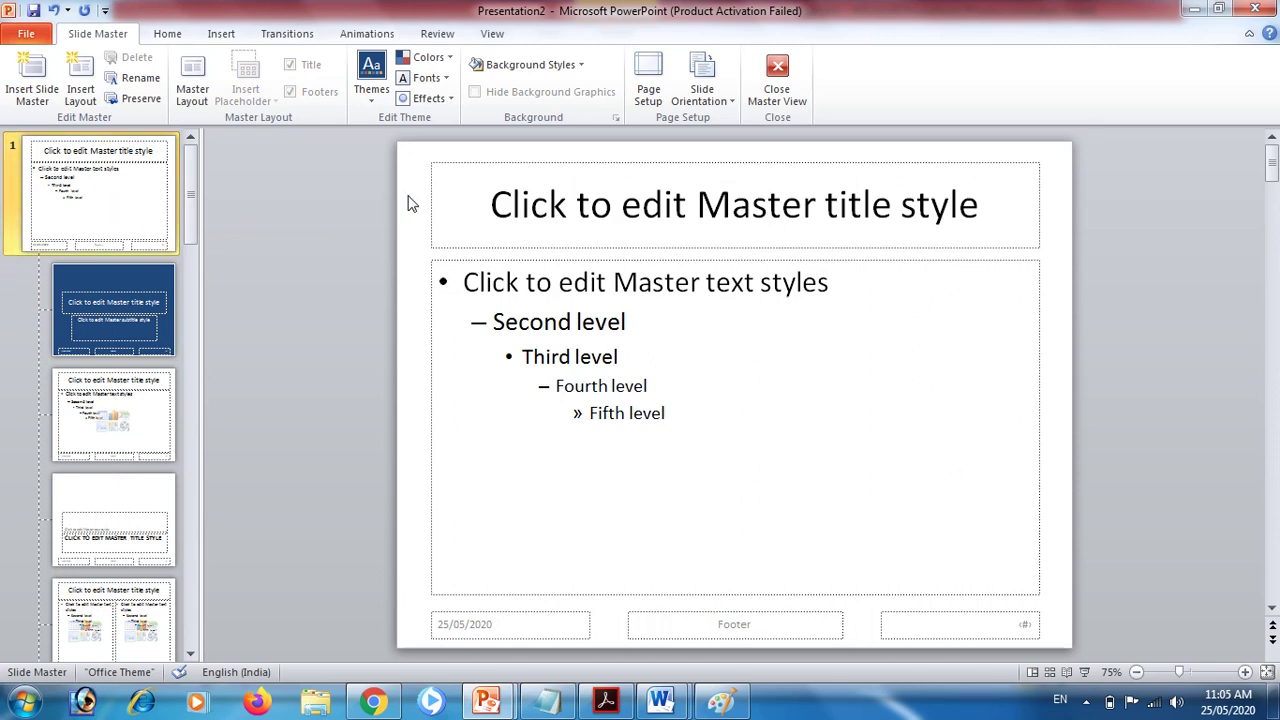
{"action": "left_click", "coordinate": [410, 201]}
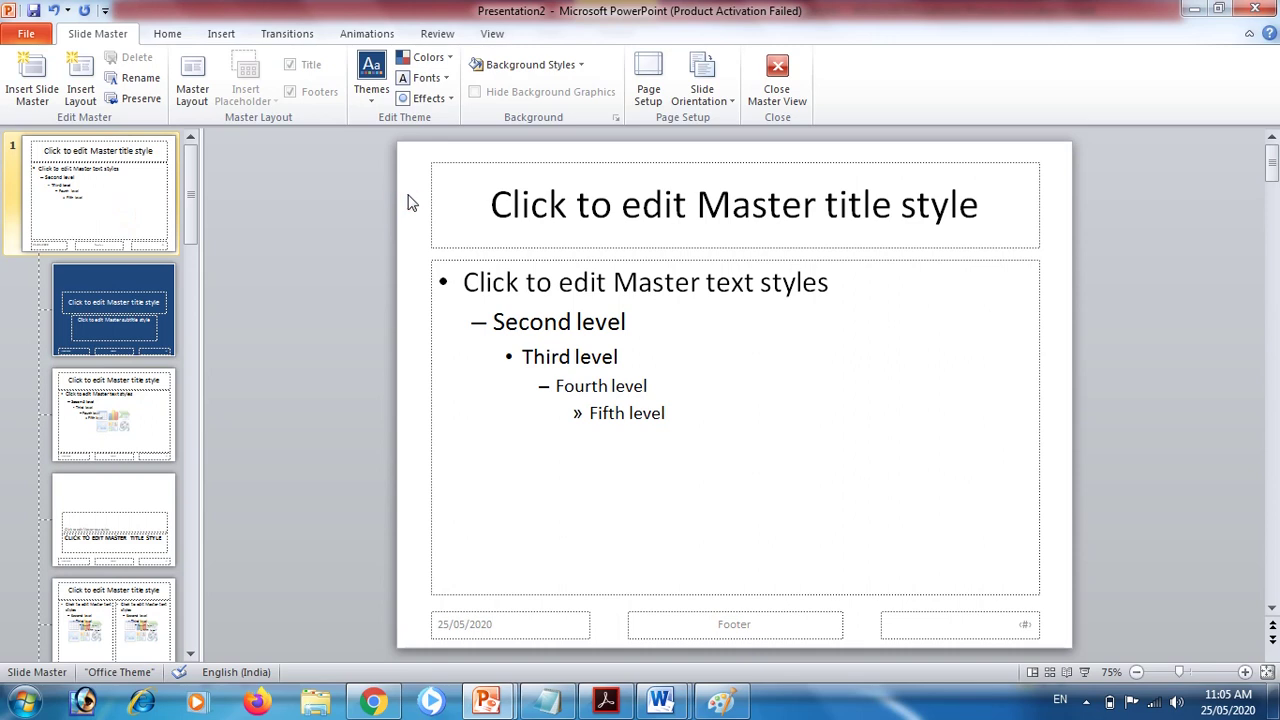
{"action": "left_click", "coordinate": [524, 72]}
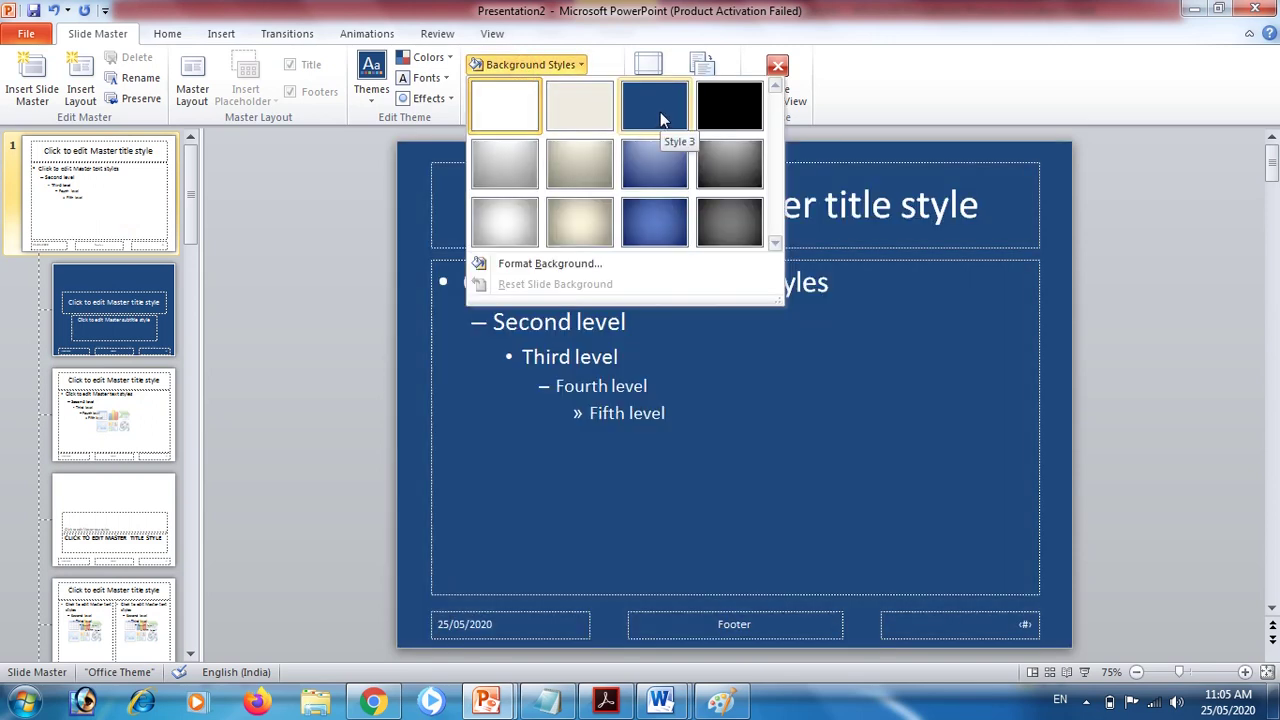
{"action": "left_click", "coordinate": [660, 112]}
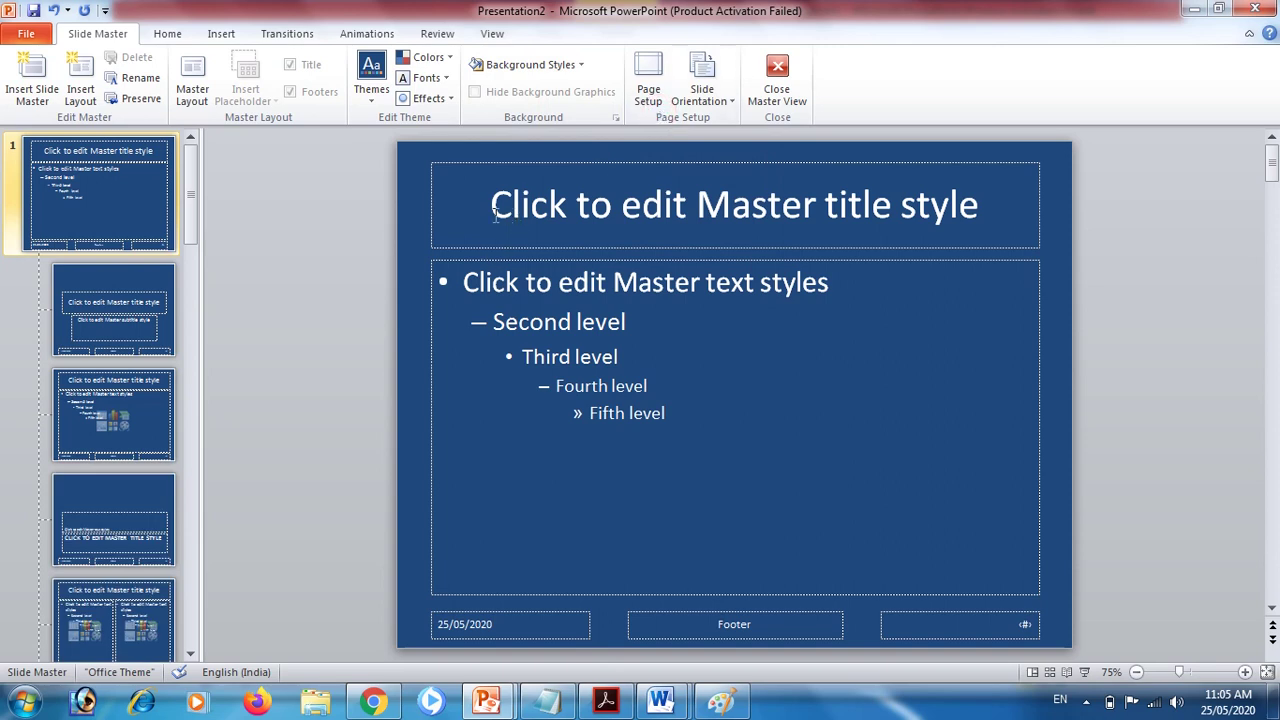
- Colour the master title text yellow-green and add a green glow
{"action": "left_click_drag", "start_coordinate": [494, 214], "coordinate": [1070, 214]}
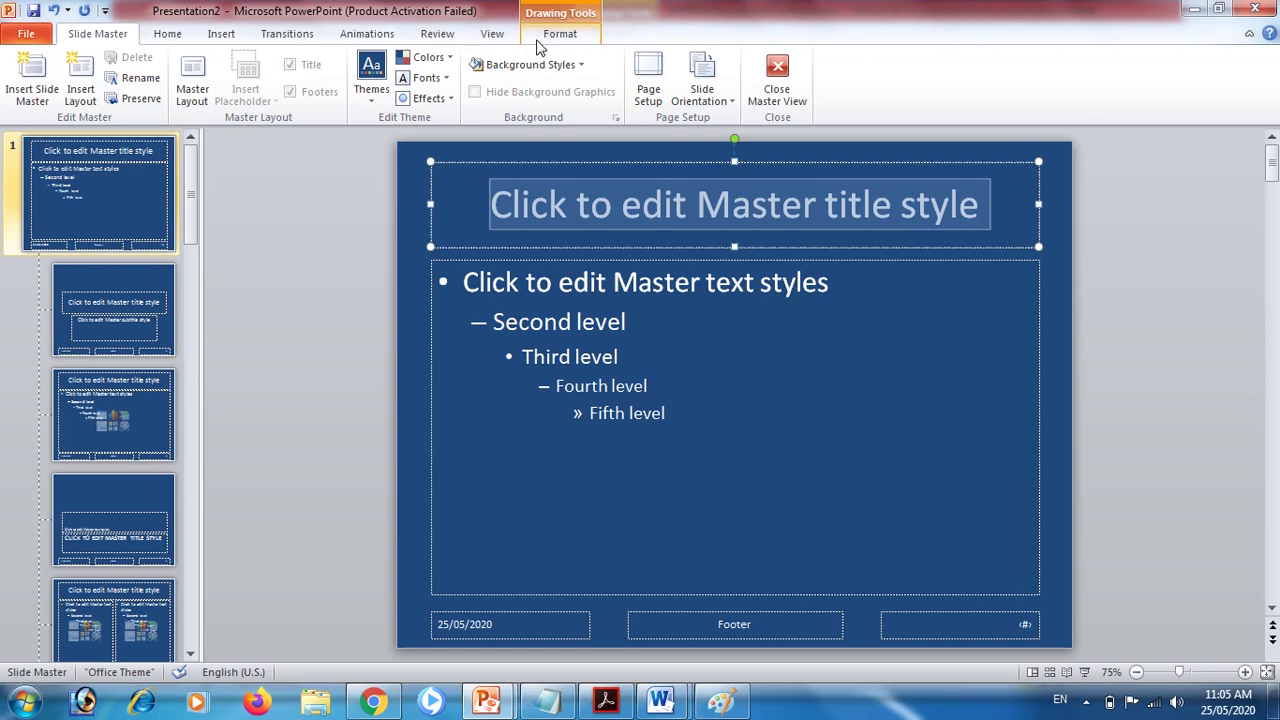
{"action": "left_click", "coordinate": [528, 248]}
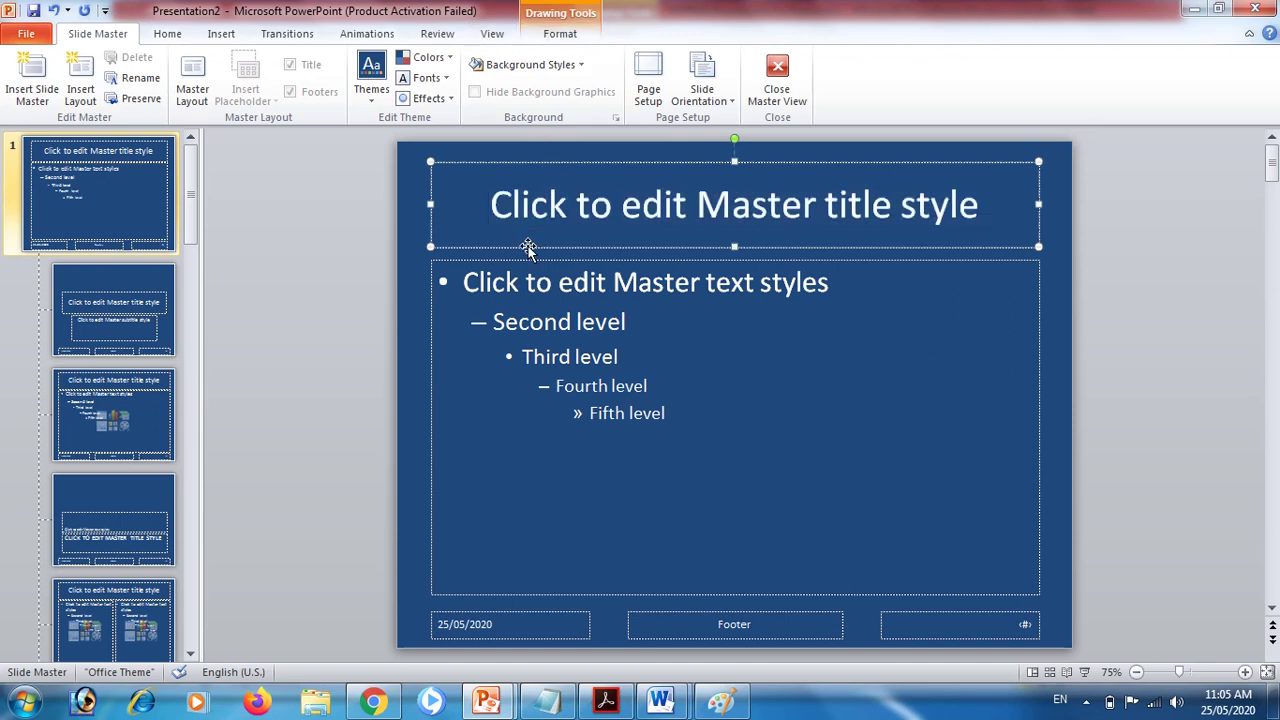
{"action": "left_click", "coordinate": [494, 207]}
{"action": "left_click_drag", "start_coordinate": [492, 207], "coordinate": [958, 198]}
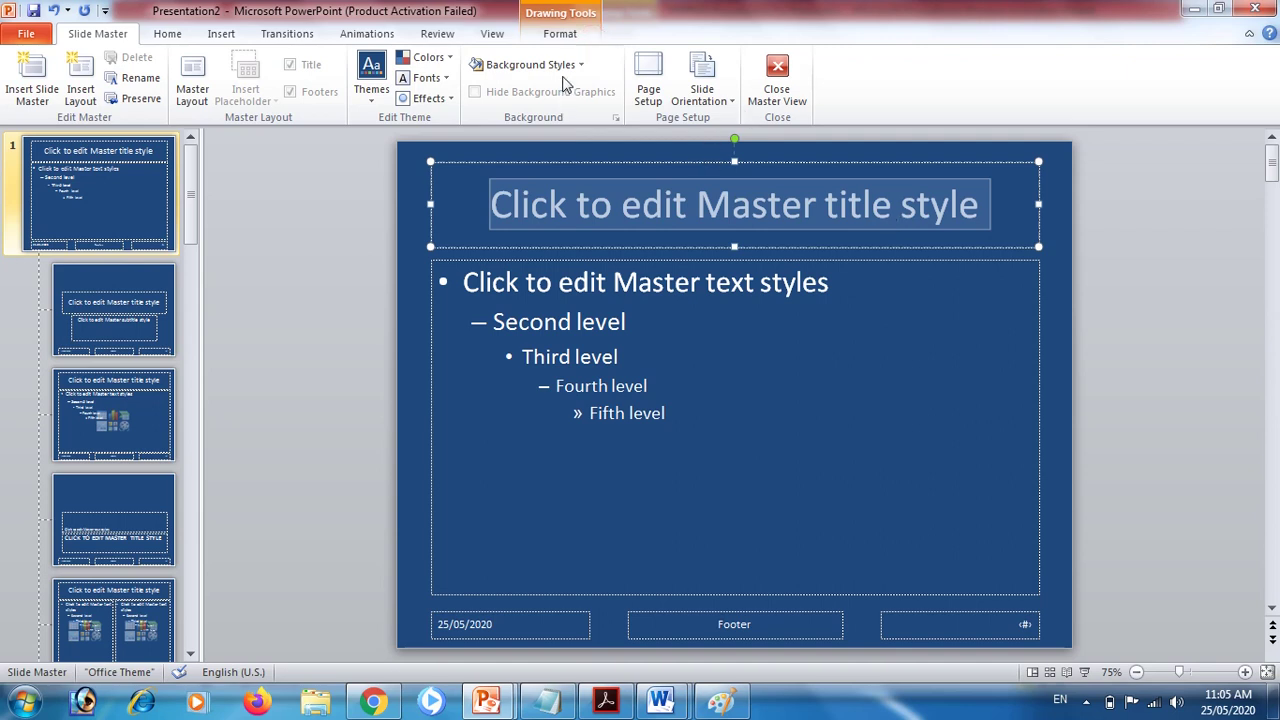
{"action": "left_click", "coordinate": [566, 34]}
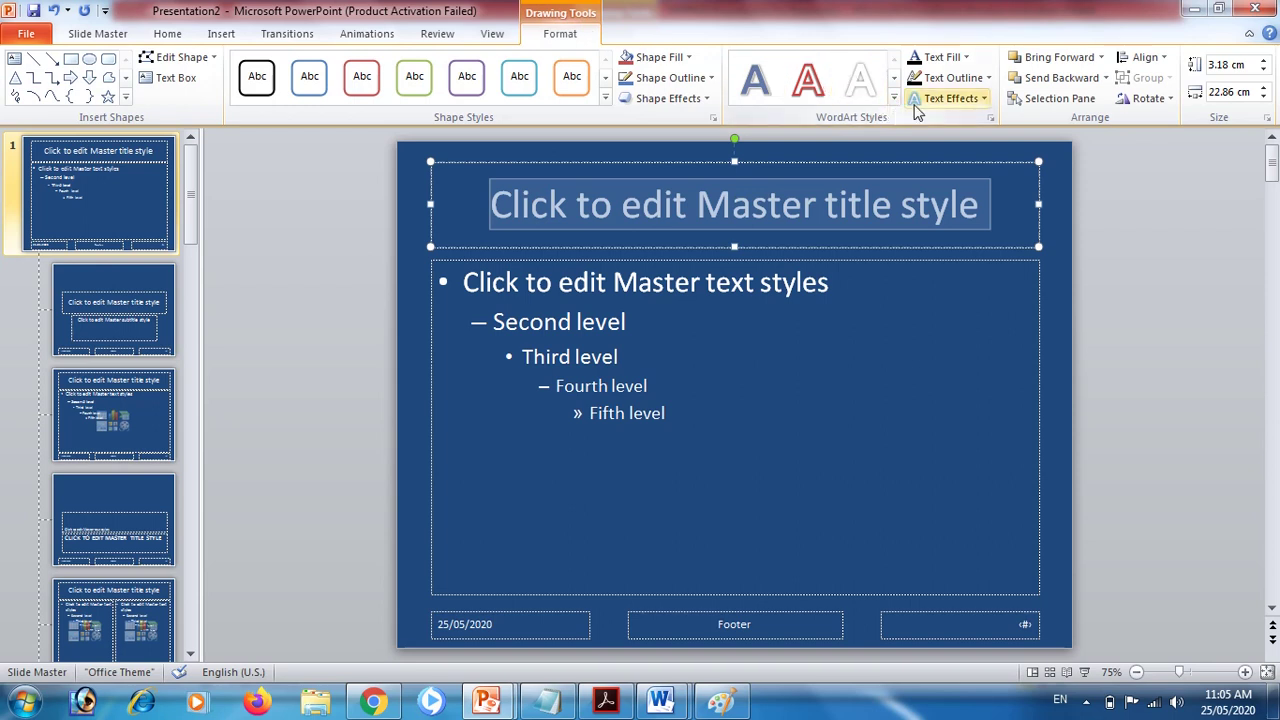
{"action": "left_click", "coordinate": [956, 58]}
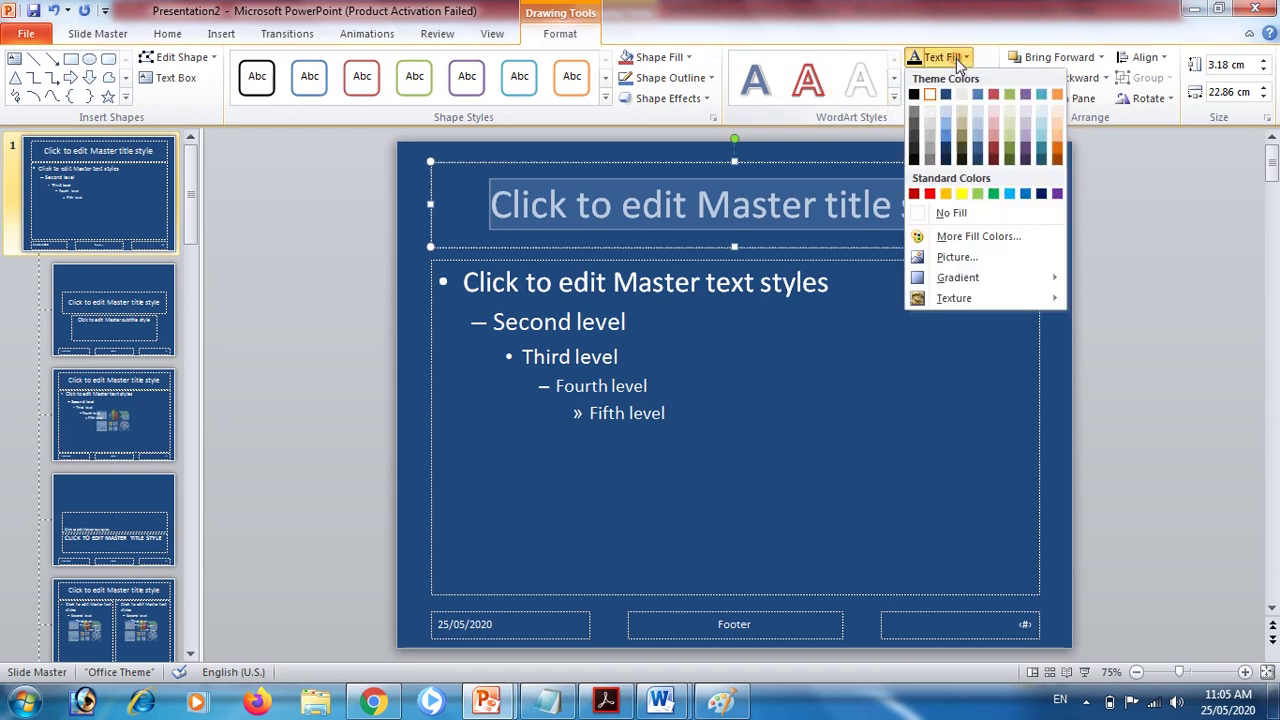
{"action": "left_click", "coordinate": [963, 195]}
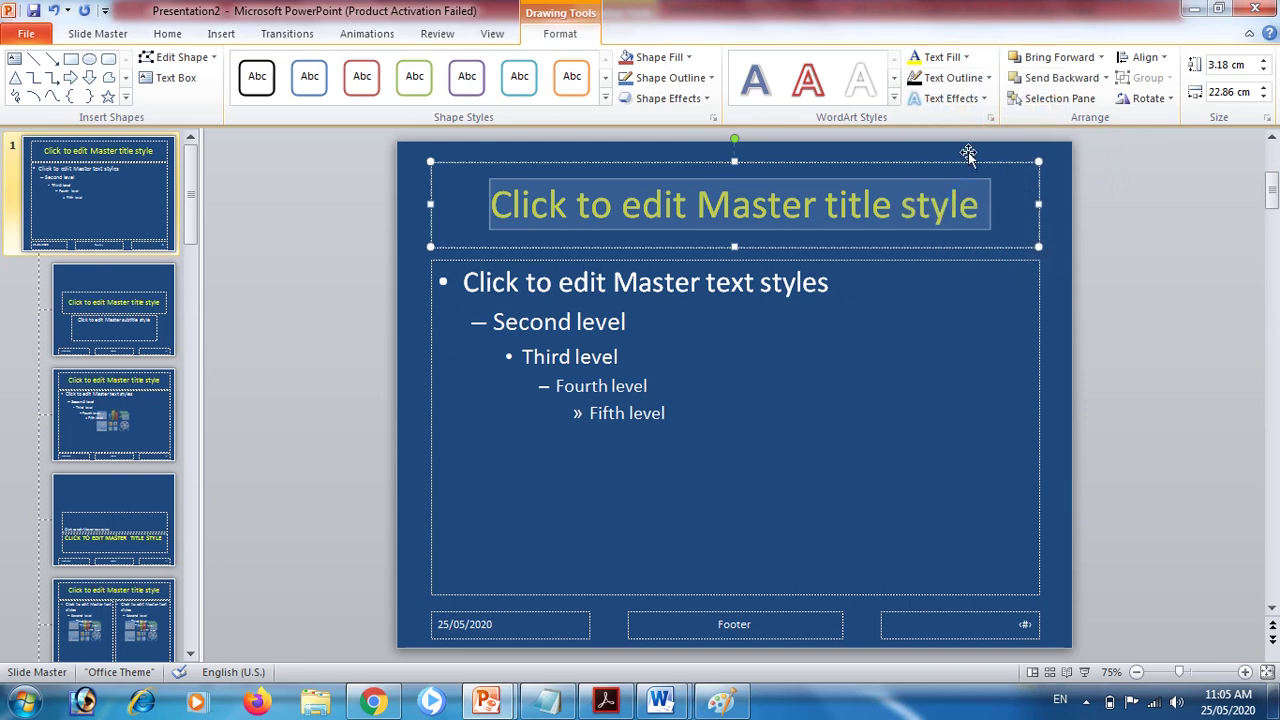
{"action": "left_click", "coordinate": [978, 99]}
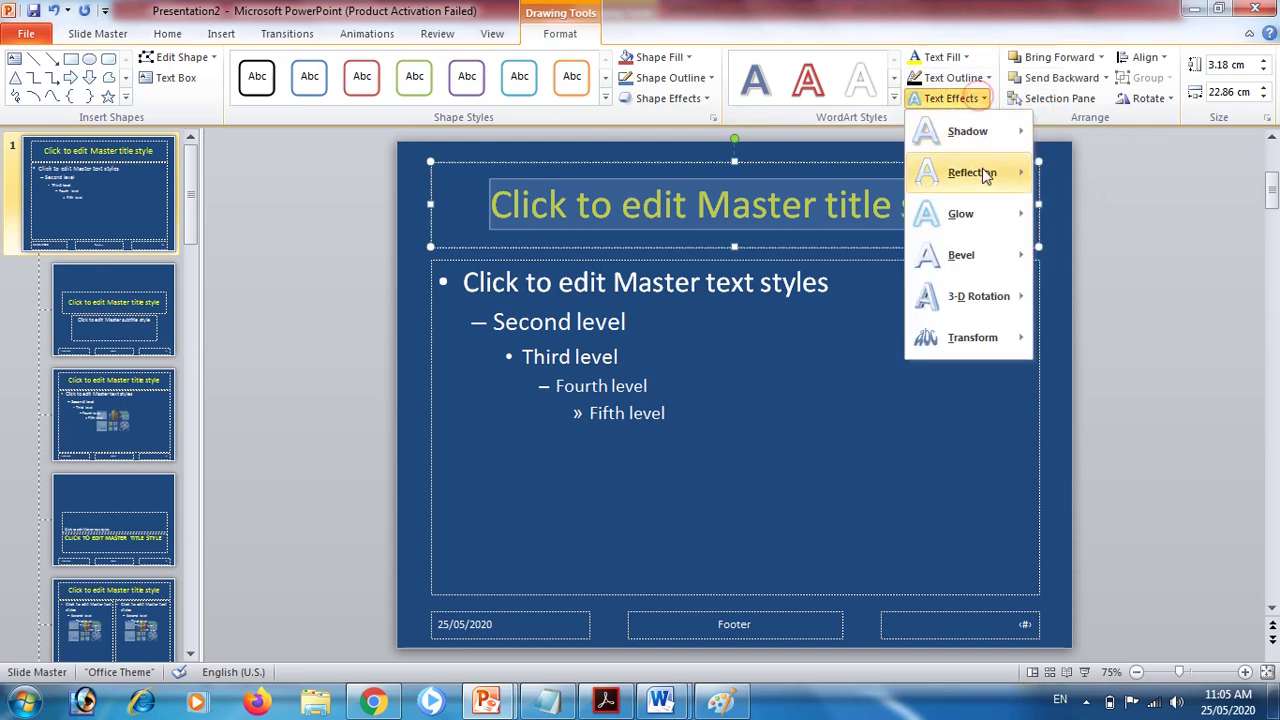
{"action": "right_click", "coordinate": [976, 210]}
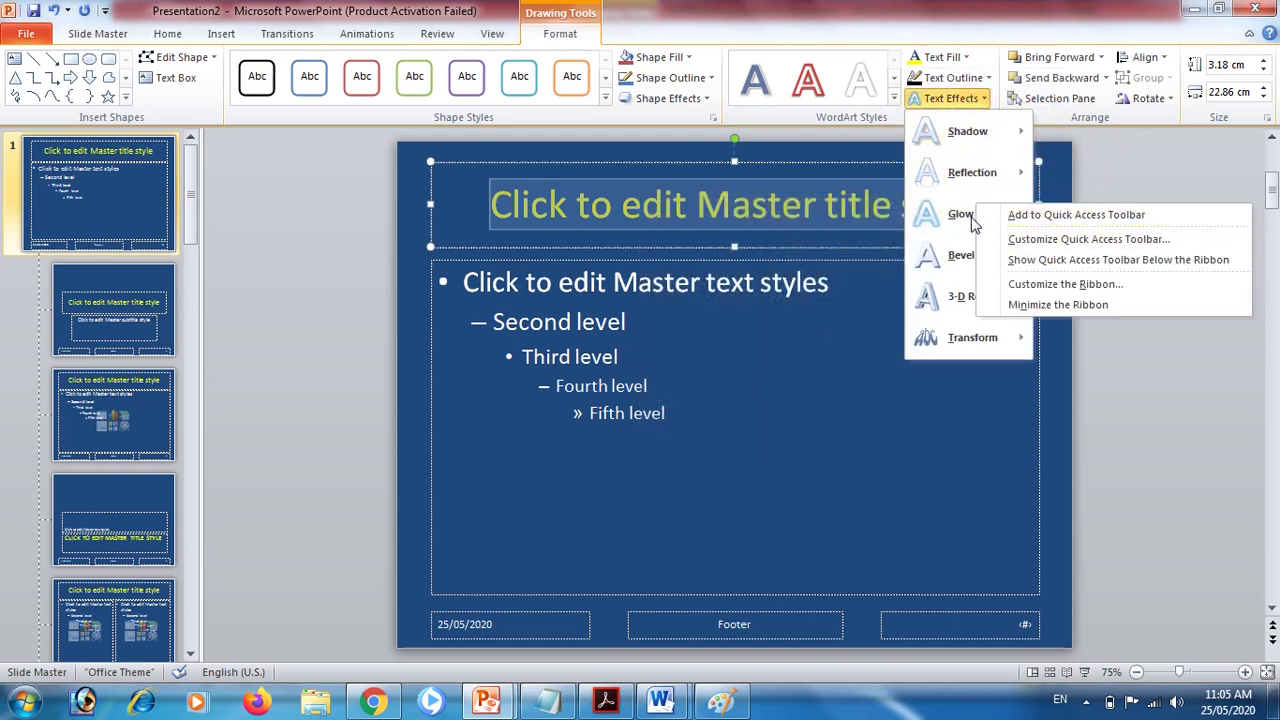
{"action": "left_click", "coordinate": [955, 214]}
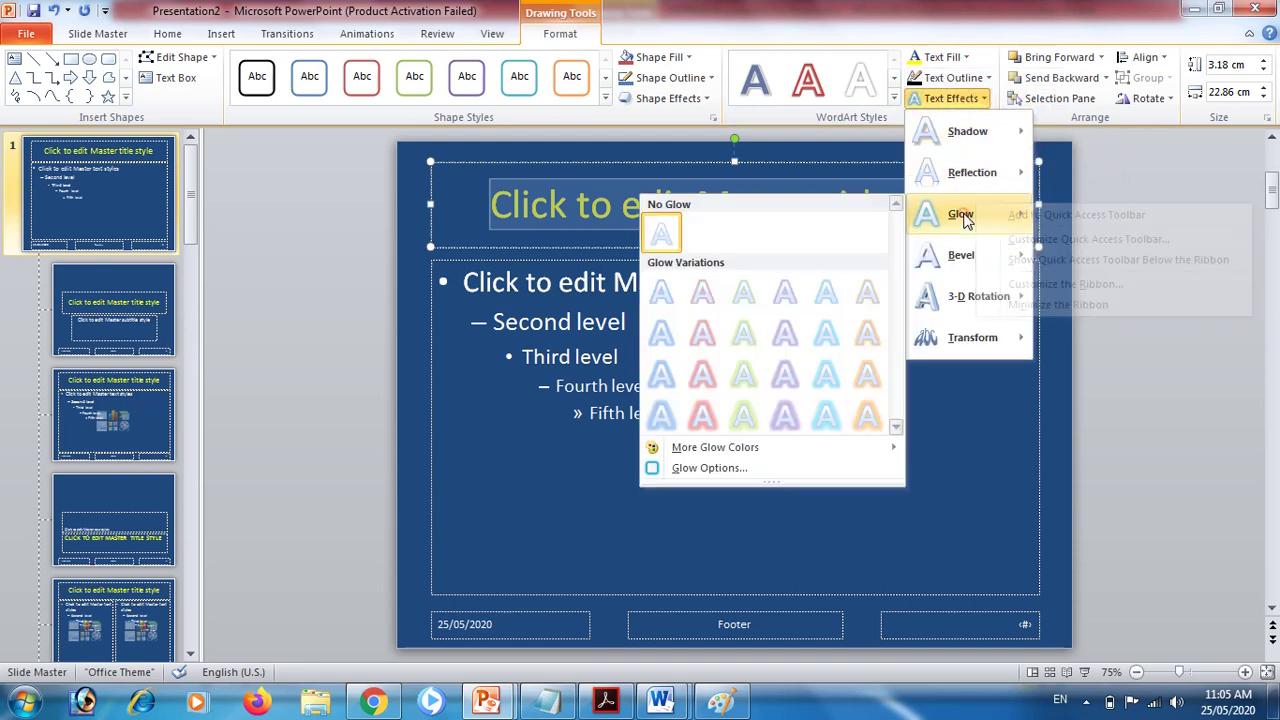
{"action": "left_click", "coordinate": [746, 410]}
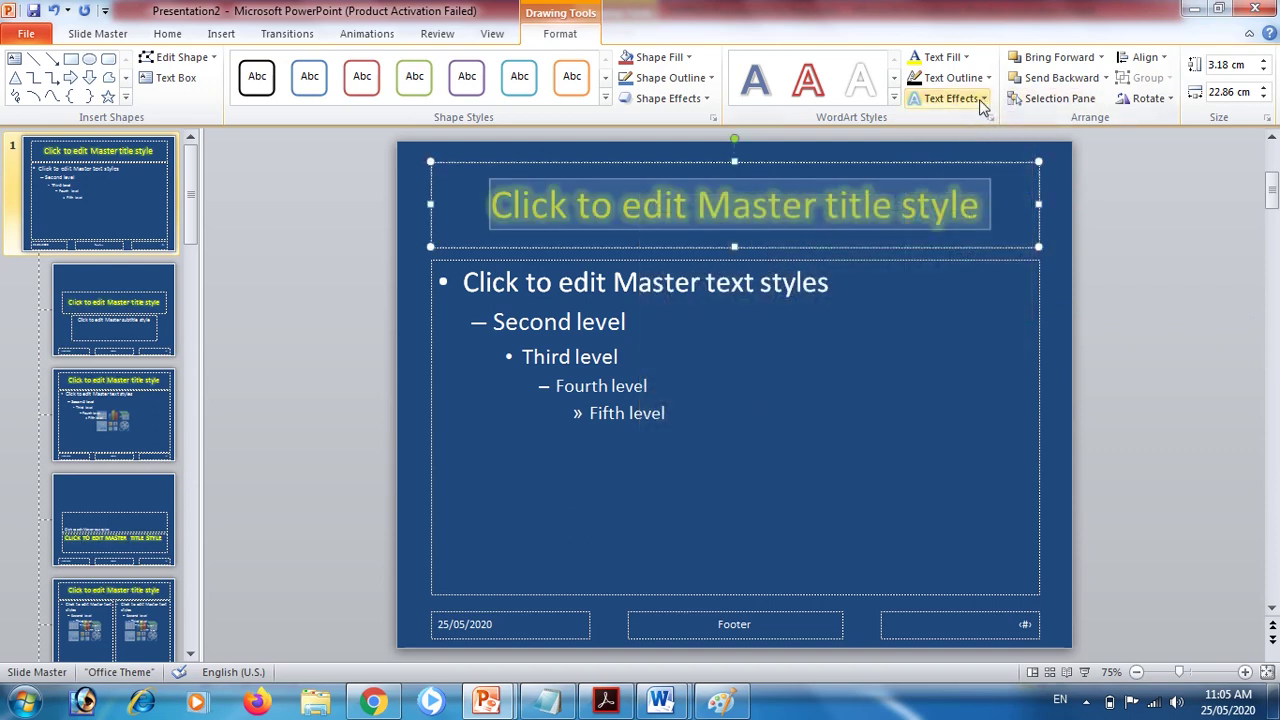
- Add an outer shadow to the master title text
{"action": "left_click", "coordinate": [945, 98]}
{"action": "mouse_move", "coordinate": [968, 215]}
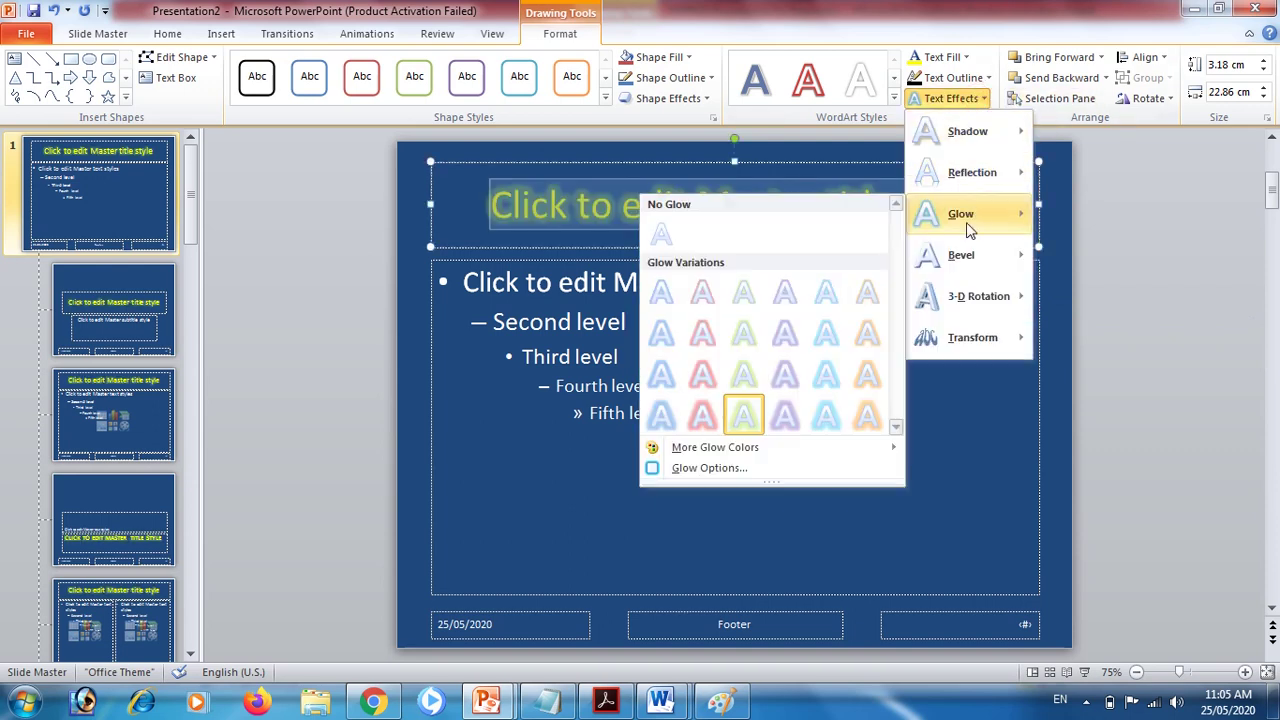
{"action": "mouse_move", "coordinate": [970, 140]}
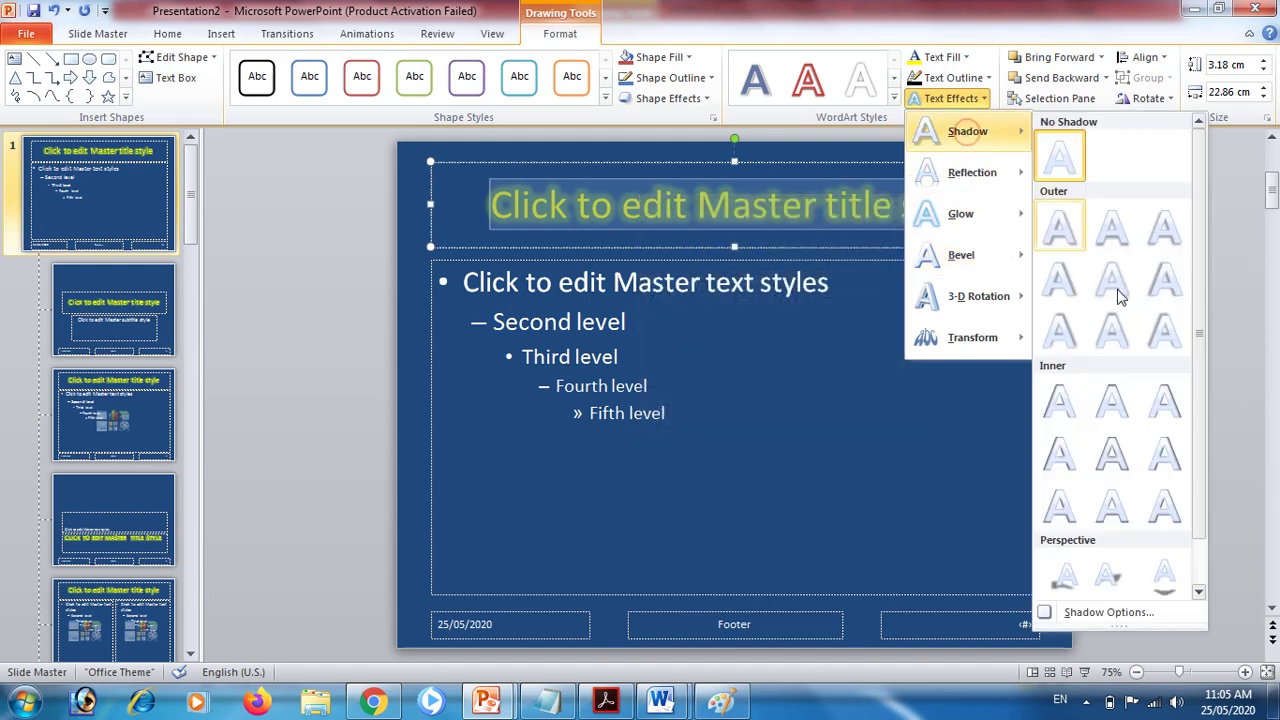
{"action": "left_click", "coordinate": [1059, 280]}
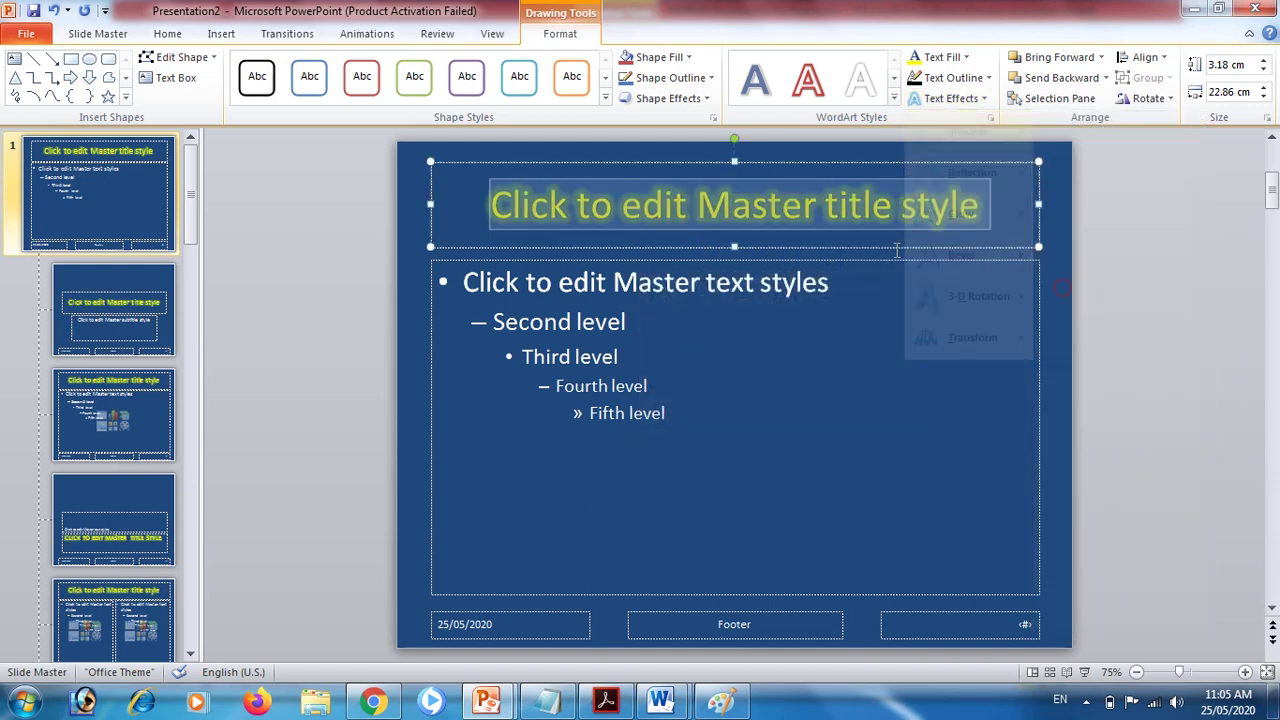
{"action": "left_click", "coordinate": [600, 310]}
- Colour the first-level body text light red and give it a purple glow
{"action": "left_click_drag", "start_coordinate": [474, 284], "coordinate": [886, 266]}
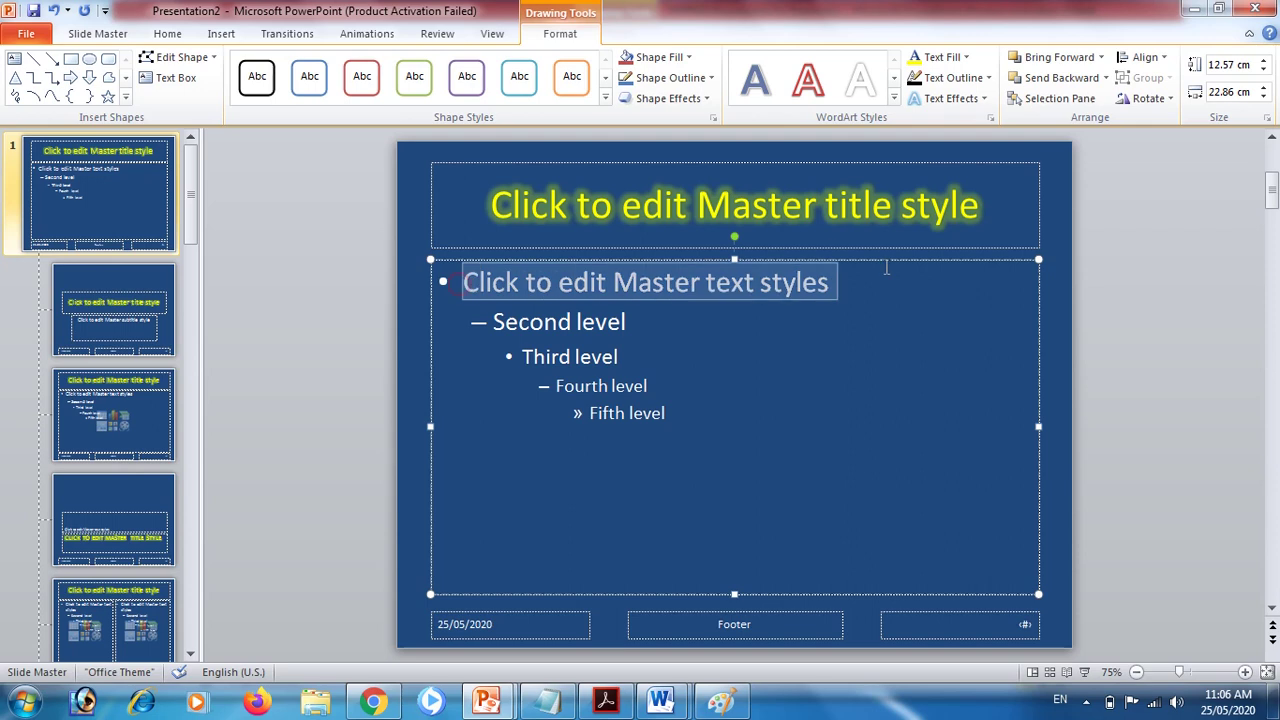
{"action": "left_click", "coordinate": [966, 58]}
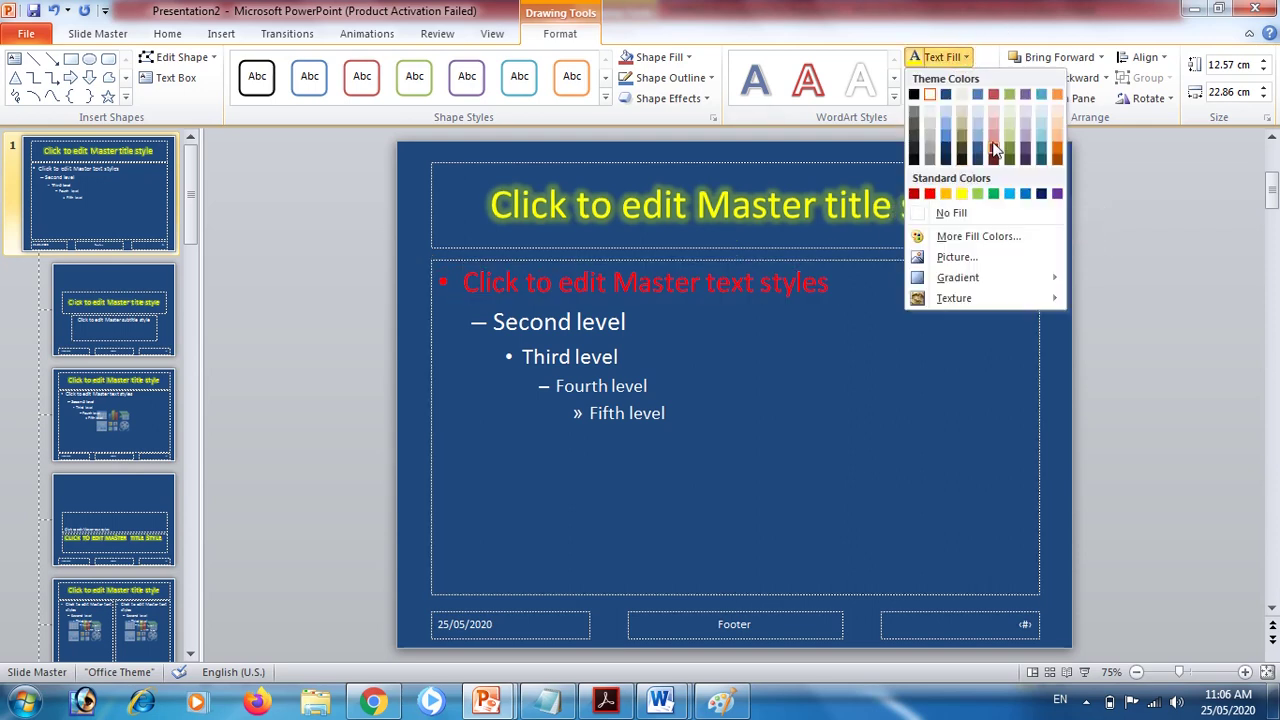
{"action": "left_click", "coordinate": [992, 134]}
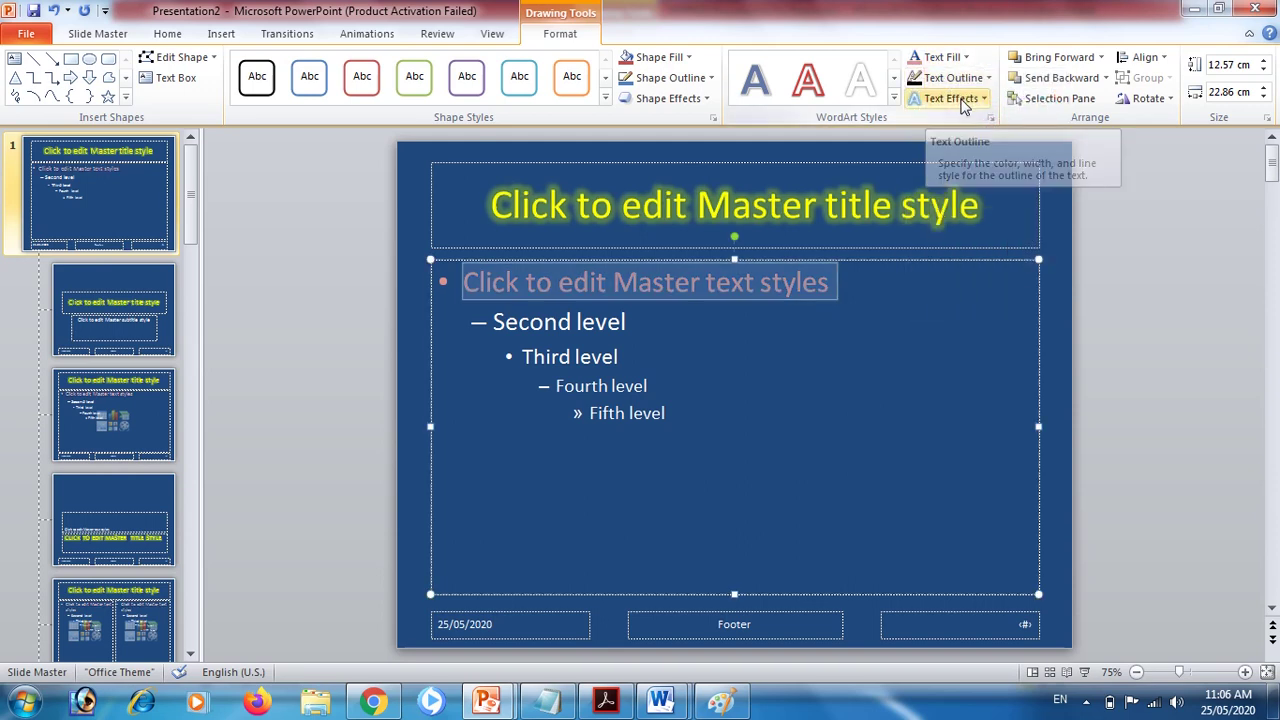
{"action": "left_click", "coordinate": [955, 98]}
{"action": "mouse_move", "coordinate": [969, 190]}
{"action": "mouse_move", "coordinate": [962, 214]}
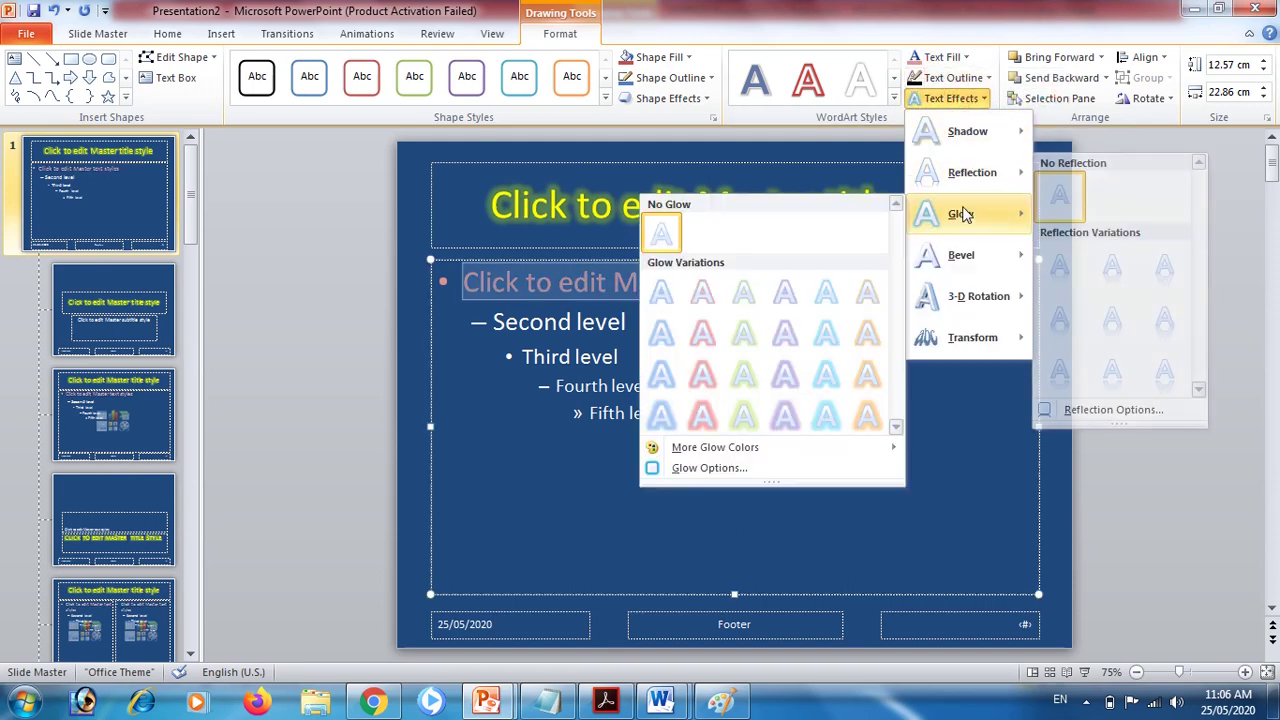
{"action": "left_click", "coordinate": [779, 415]}
- Add an outer shadow to the first body level
{"action": "left_click", "coordinate": [972, 100]}
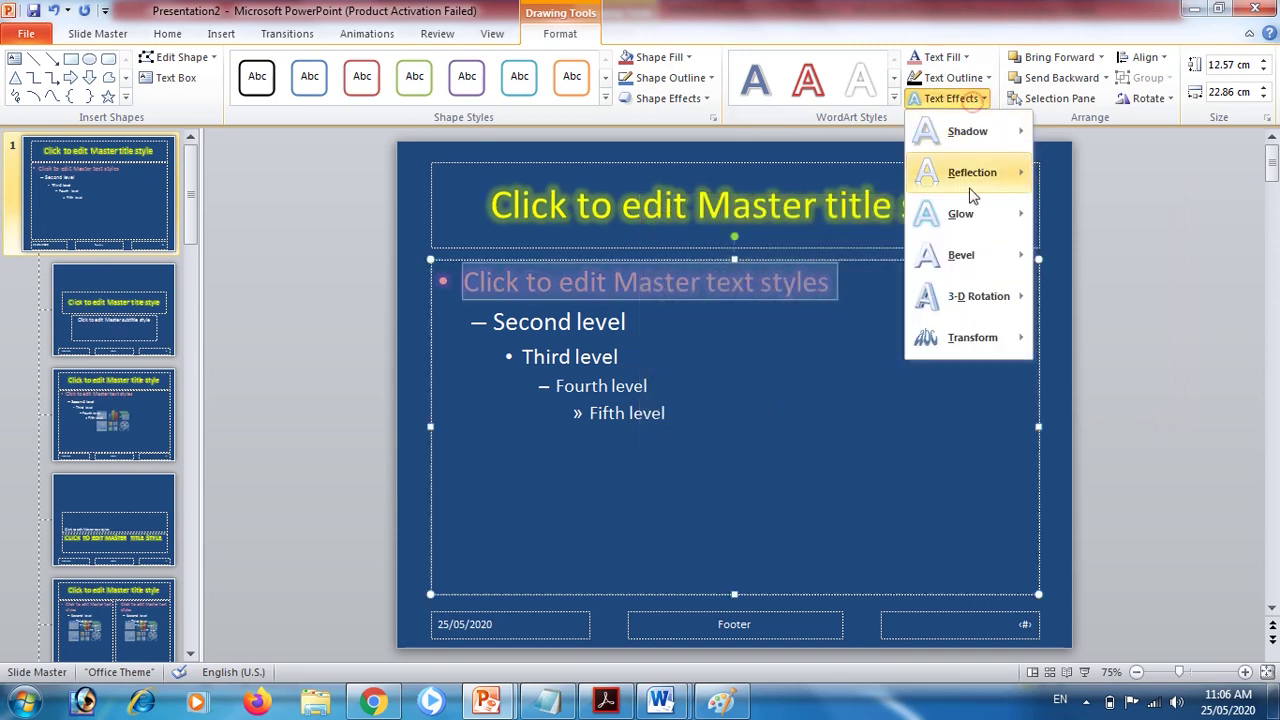
{"action": "mouse_move", "coordinate": [975, 255]}
{"action": "mouse_move", "coordinate": [975, 140]}
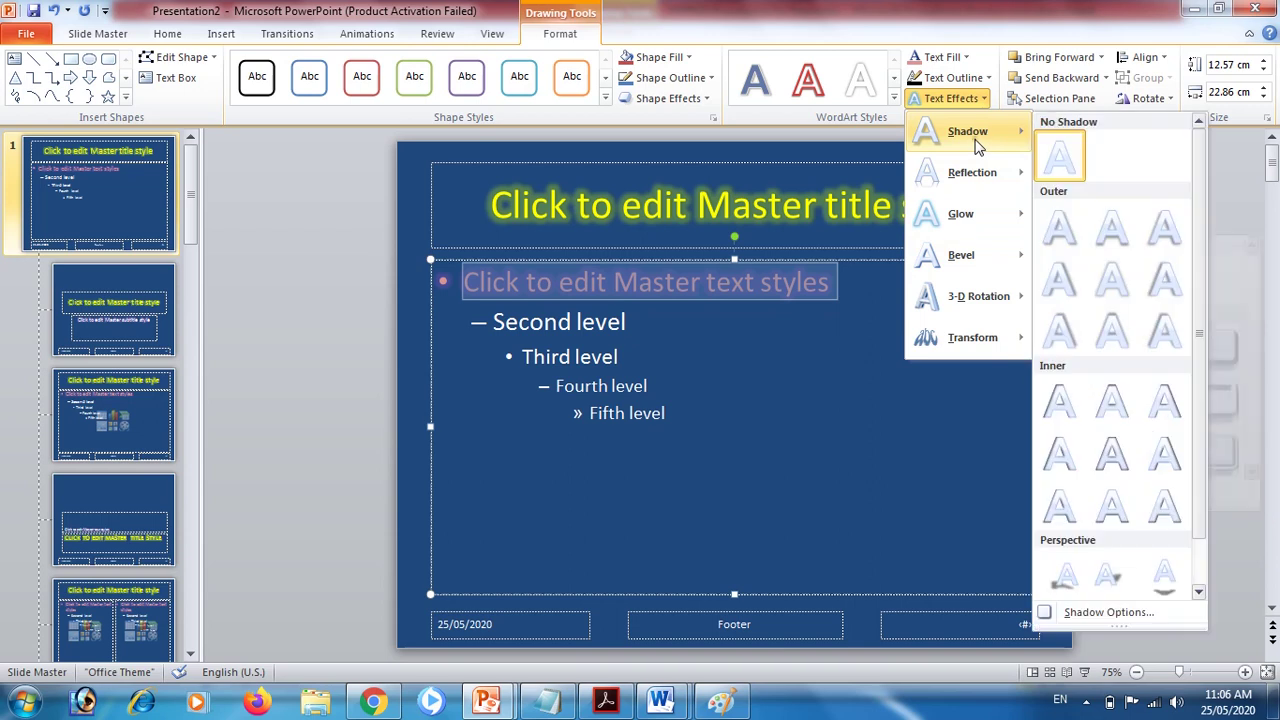
{"action": "left_click", "coordinate": [1061, 285]}
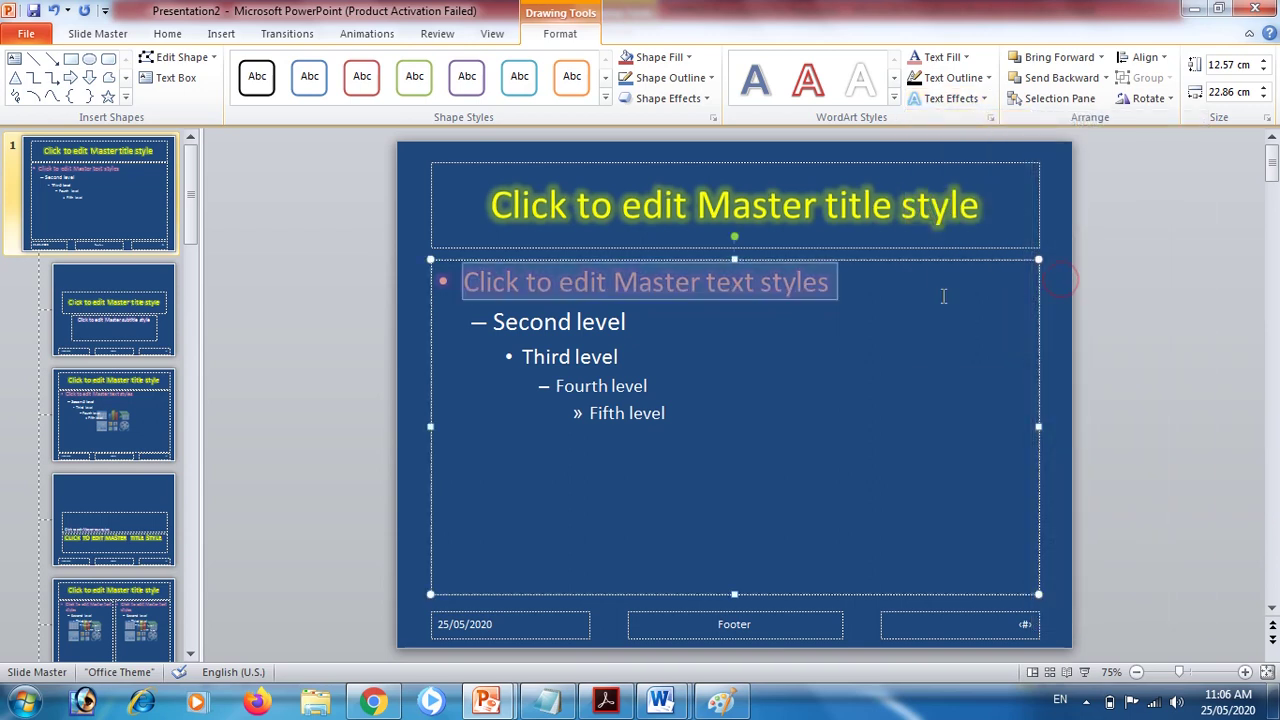
{"action": "left_click", "coordinate": [375, 271]}
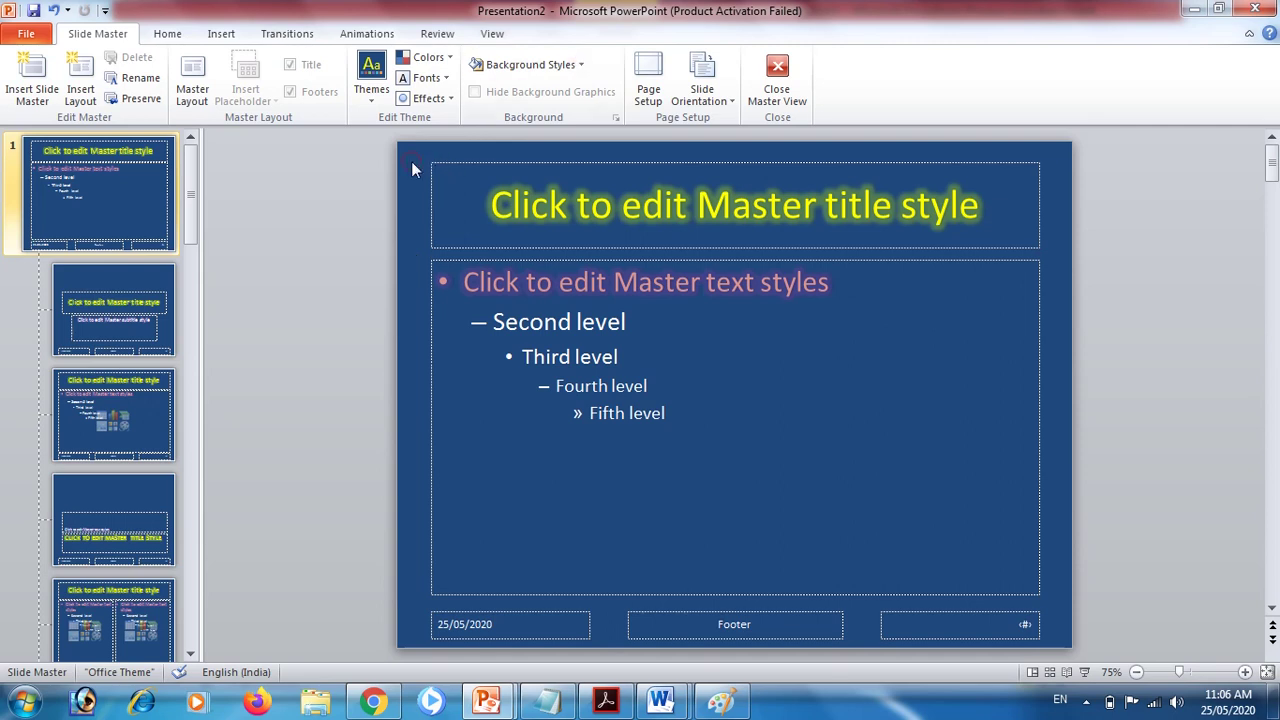
- Fill the master background with the green marble texture and apply it to all layouts
{"action": "left_click", "coordinate": [575, 64]}
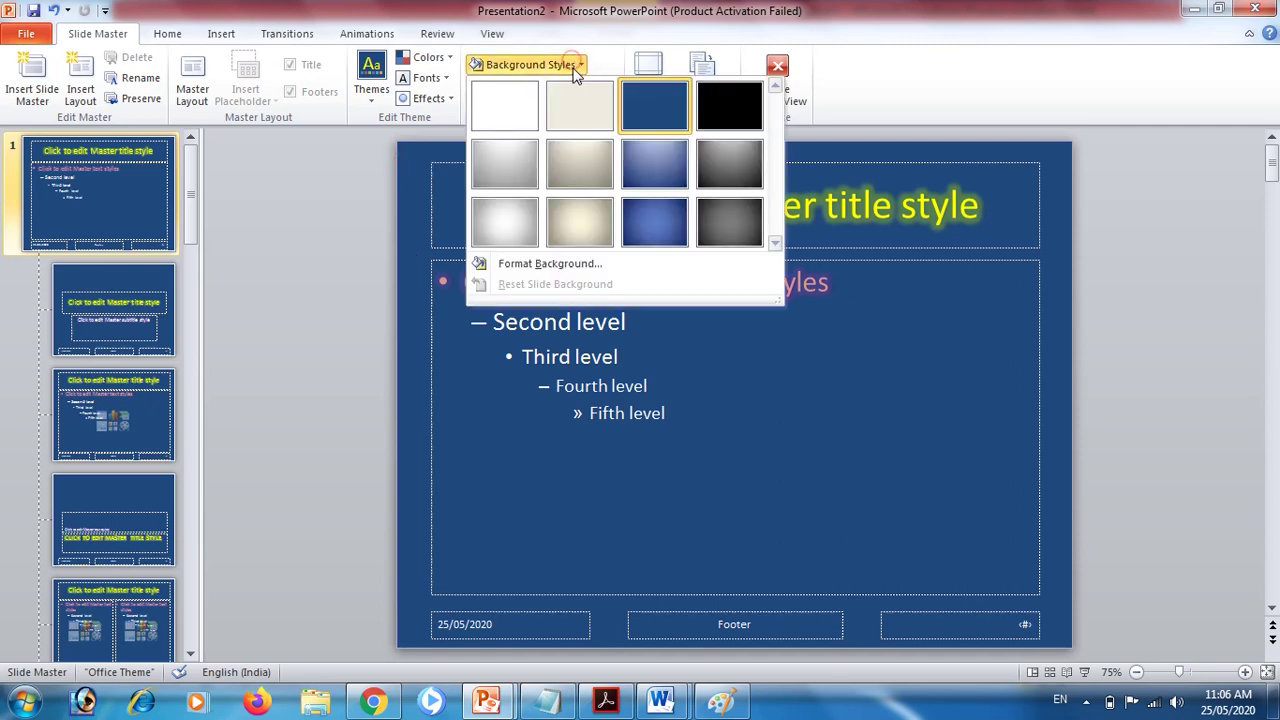
{"action": "left_click", "coordinate": [570, 263]}
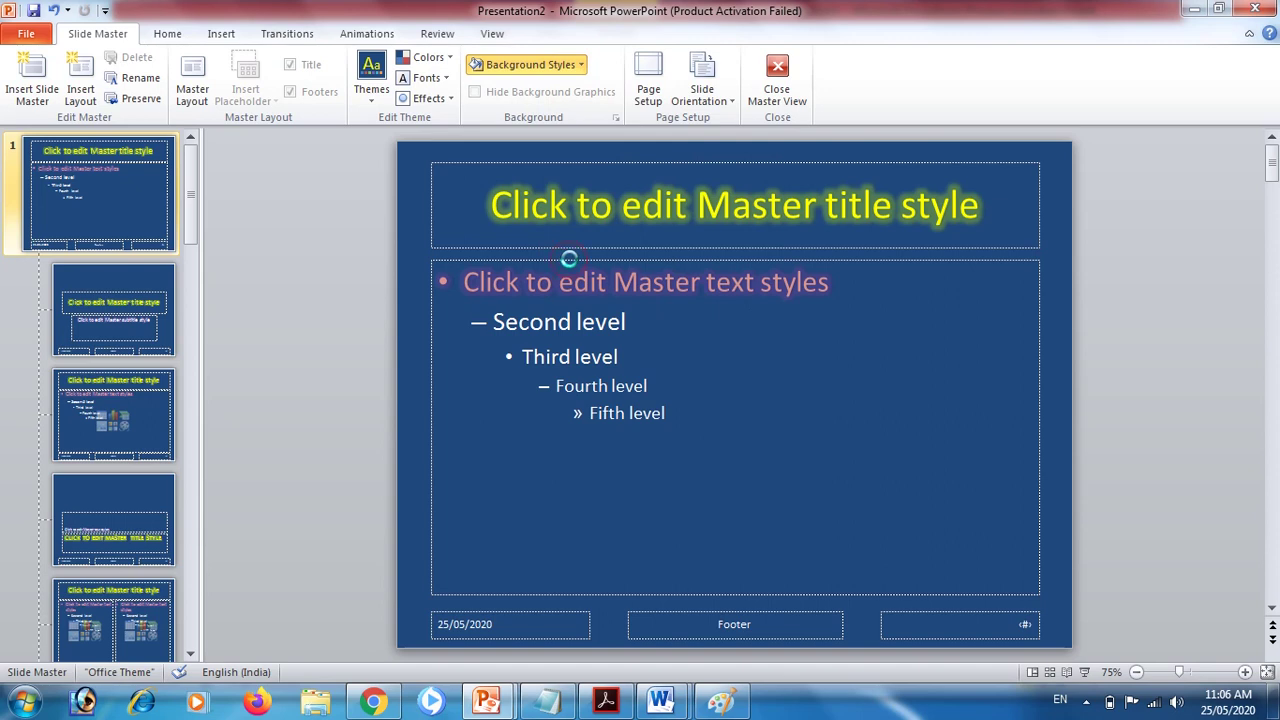
{"action": "left_click", "coordinate": [595, 230]}
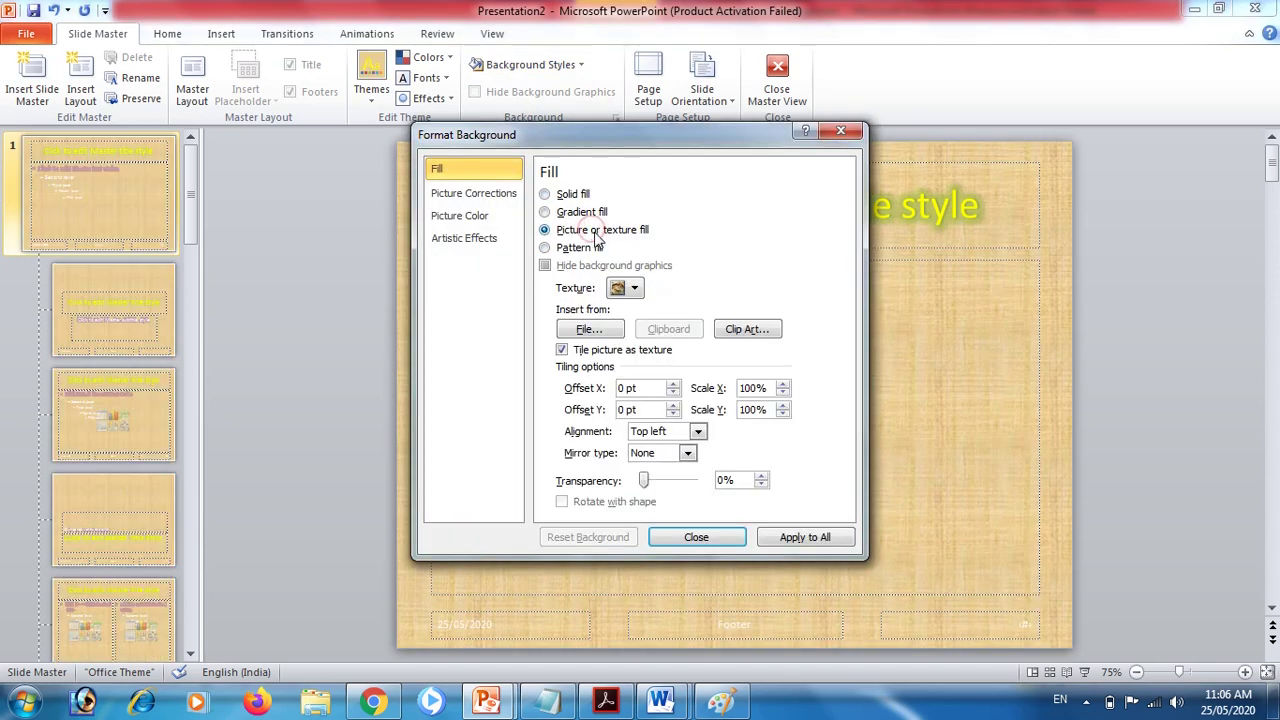
{"action": "left_click", "coordinate": [625, 288]}
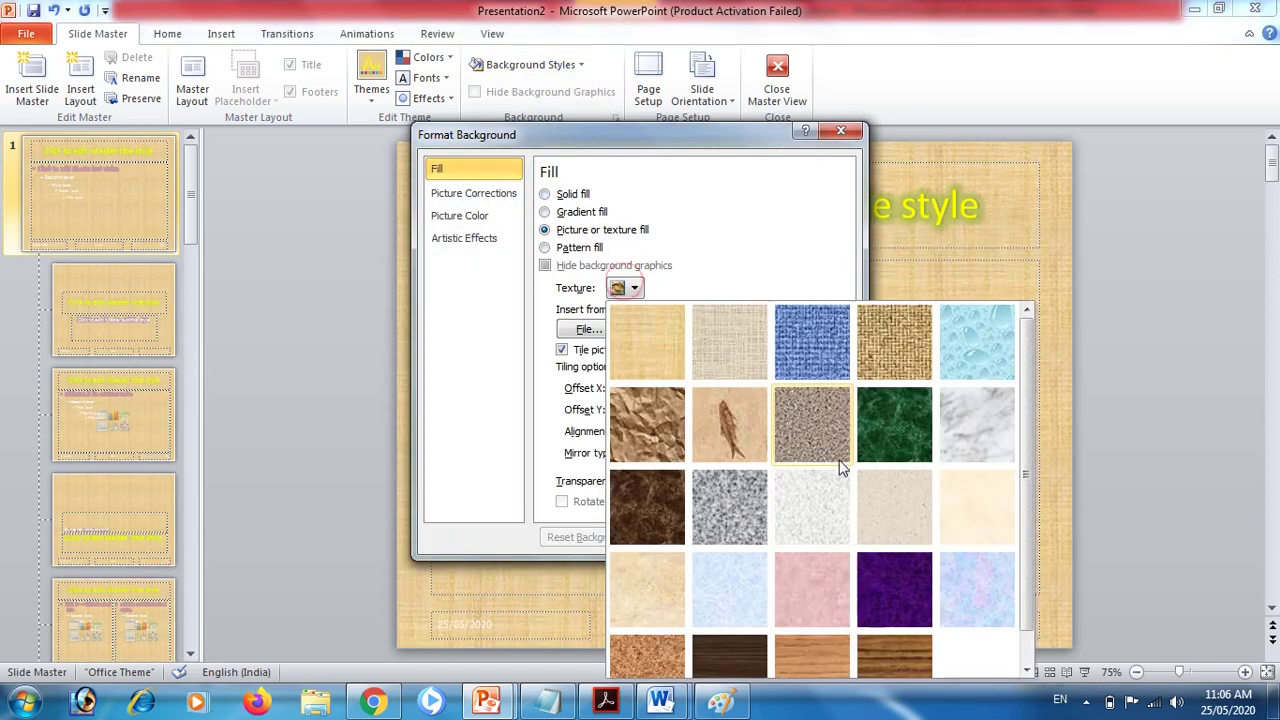
{"action": "left_click", "coordinate": [873, 433]}
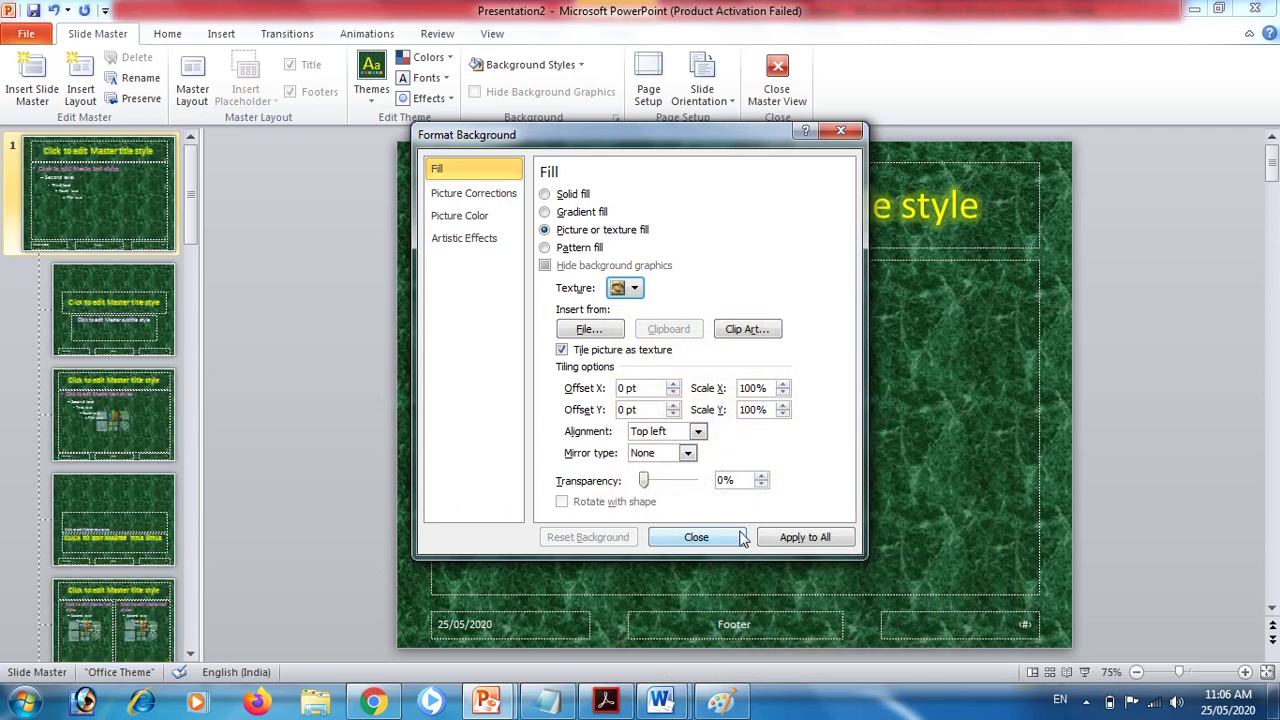
{"action": "left_click", "coordinate": [788, 538]}
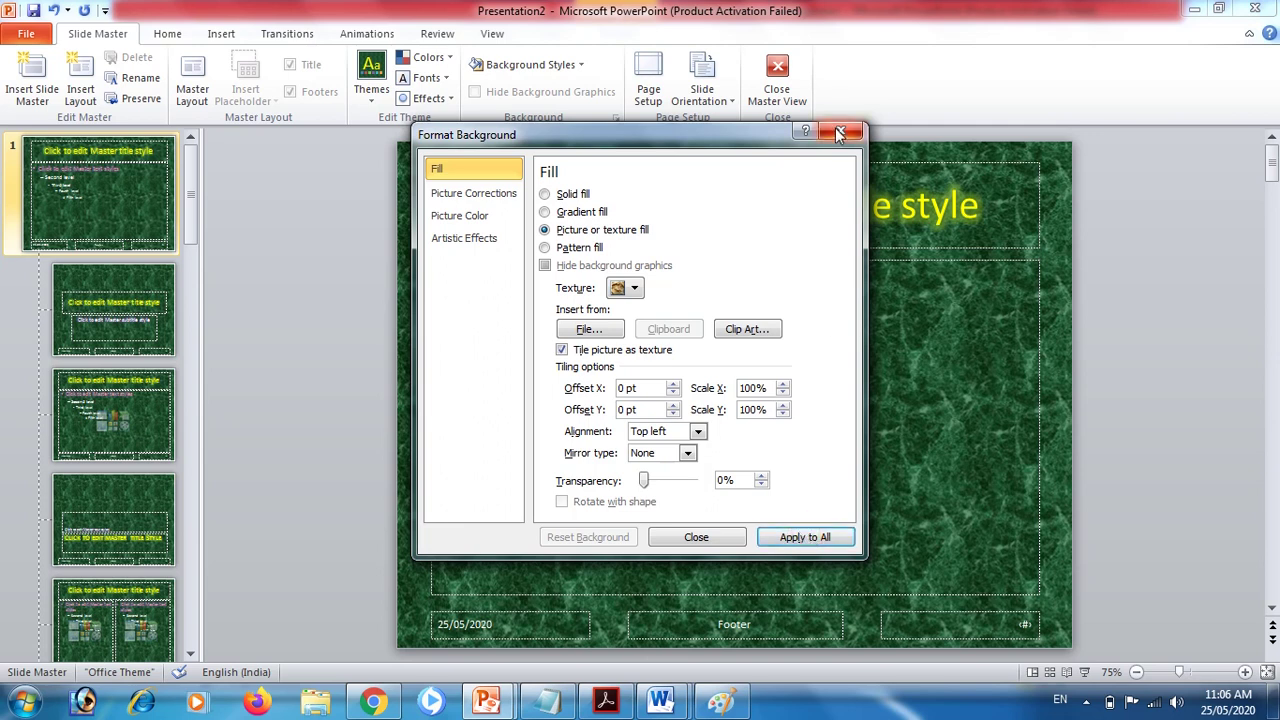
{"action": "left_click", "coordinate": [702, 539]}
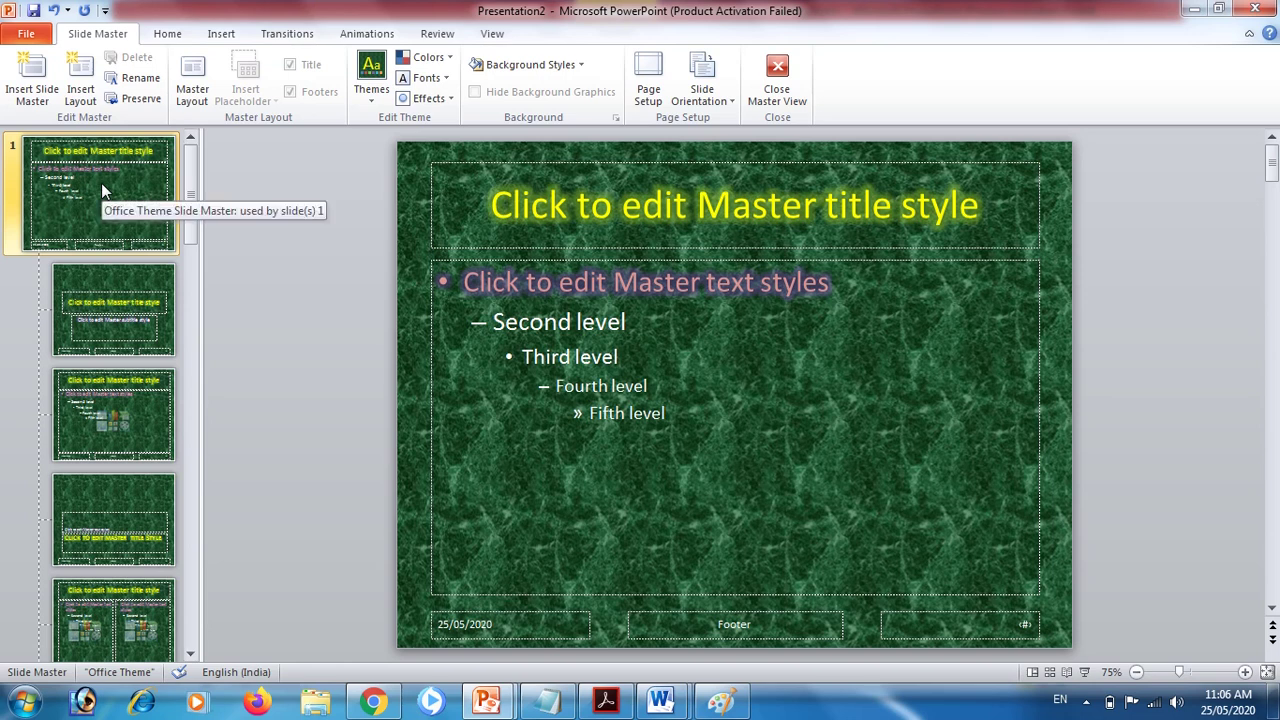
- Close Master View, show the slide outline in the left pane, and bring the Notepad chapter text forward
{"action": "left_click", "coordinate": [787, 104]}
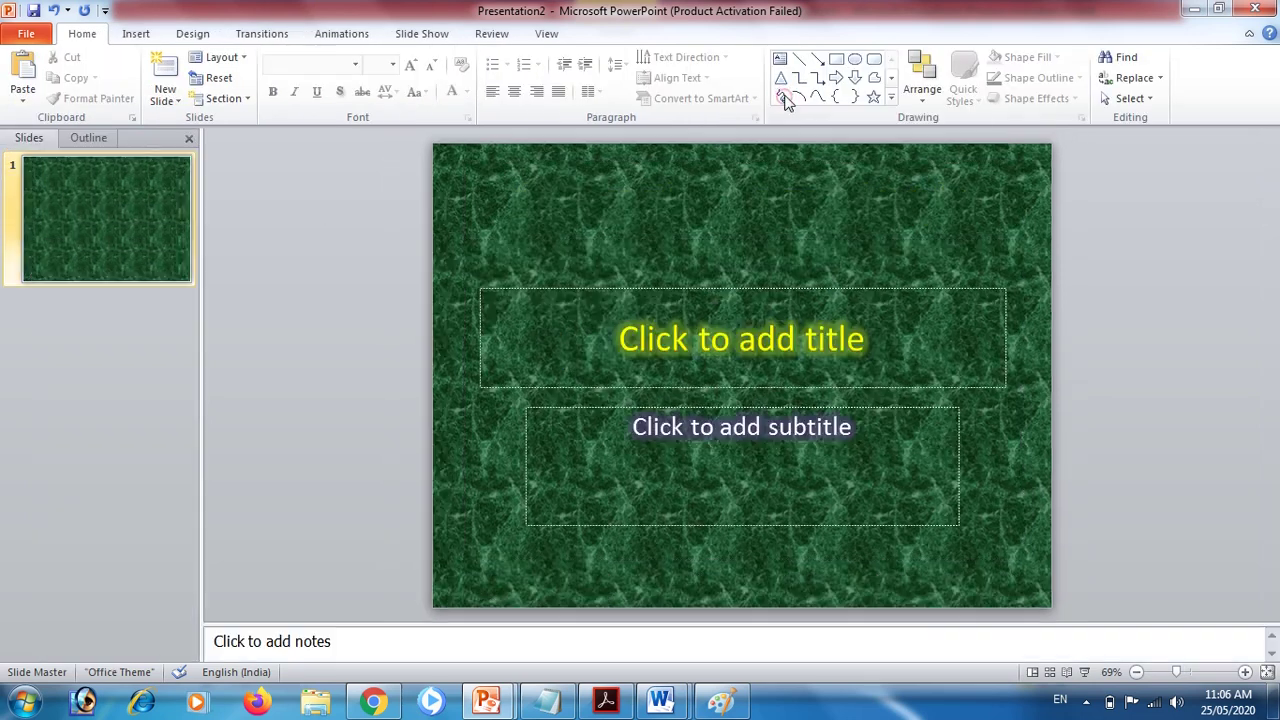
{"action": "left_click", "coordinate": [96, 143]}
{"action": "left_click", "coordinate": [40, 145]}
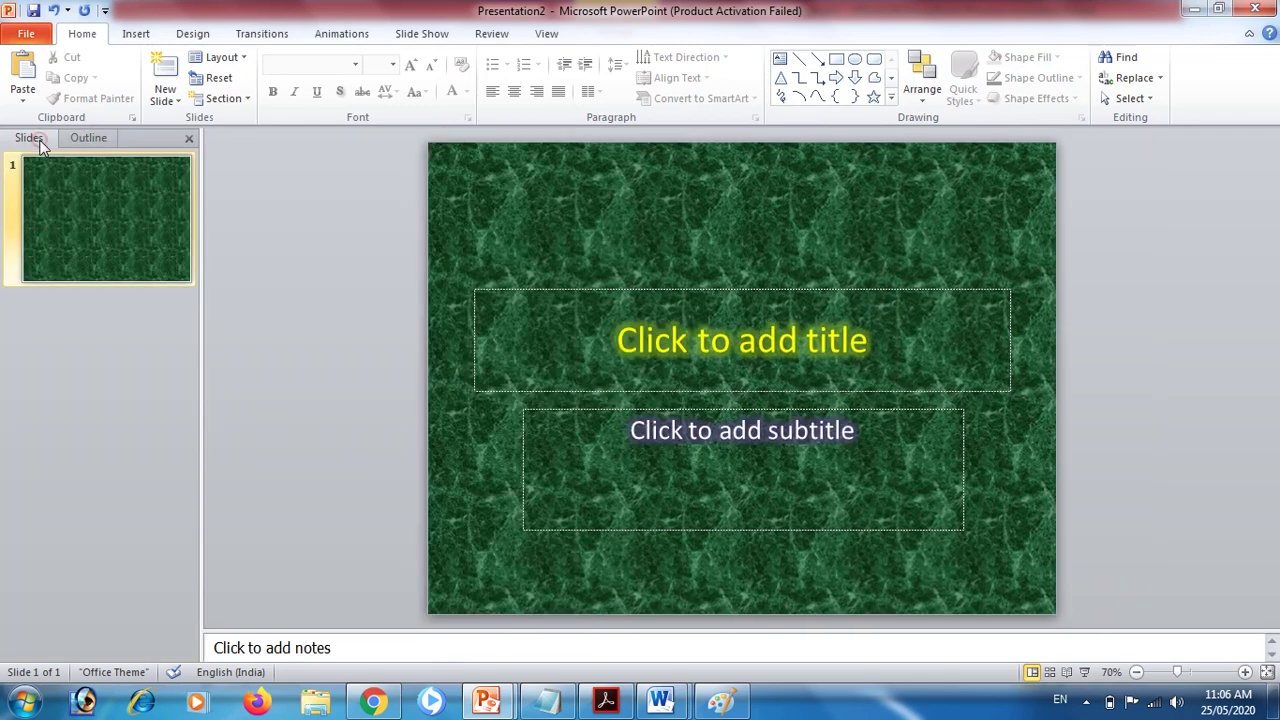
{"action": "left_click", "coordinate": [66, 143]}
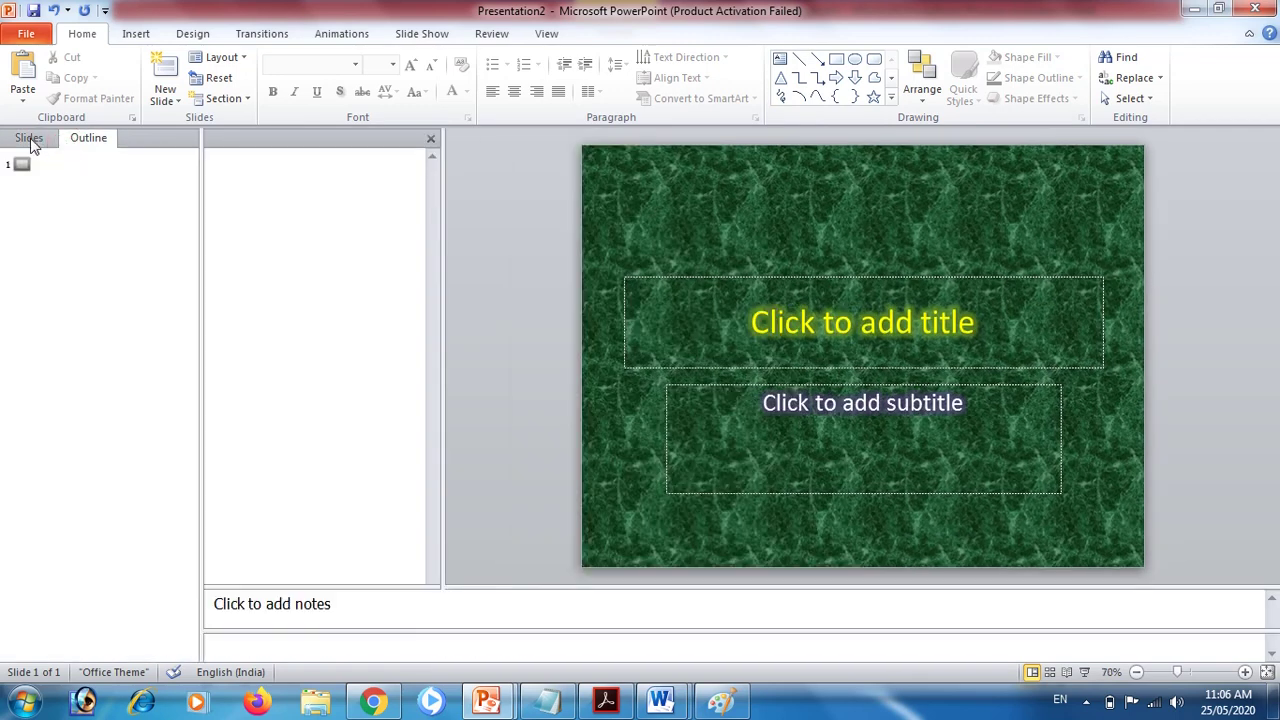
{"action": "left_click", "coordinate": [31, 142]}
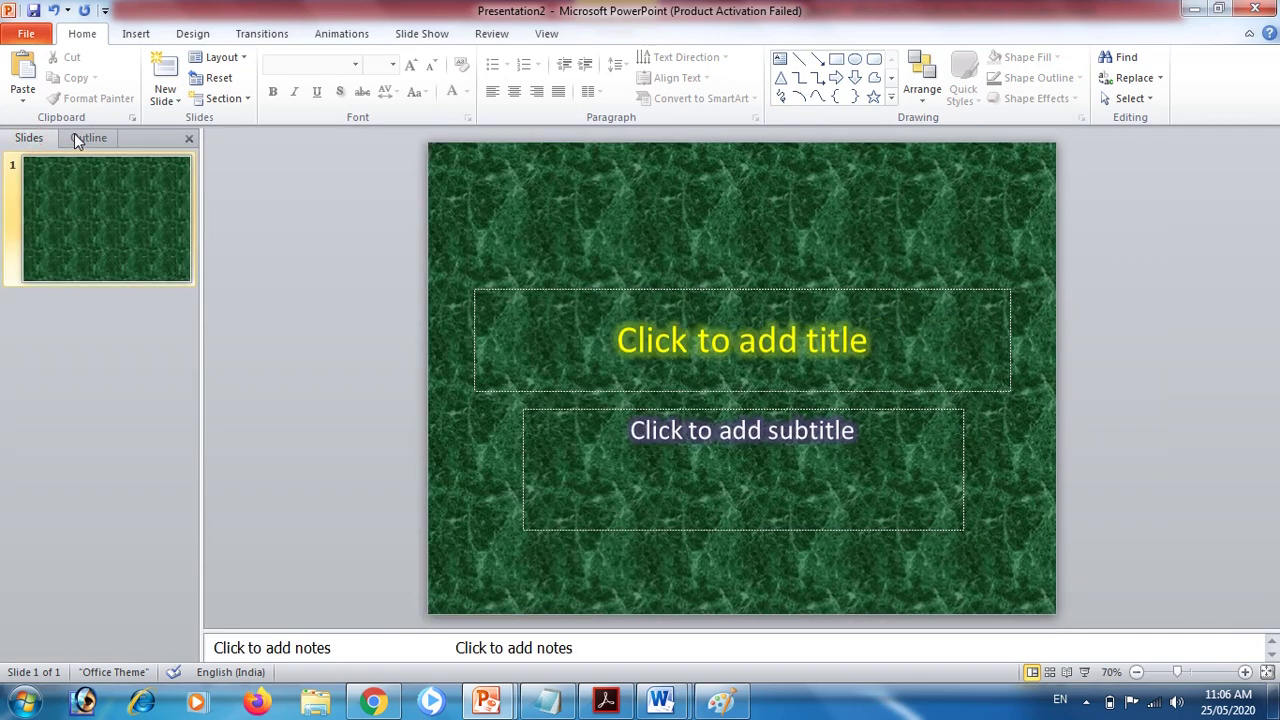
{"action": "left_click", "coordinate": [76, 139]}
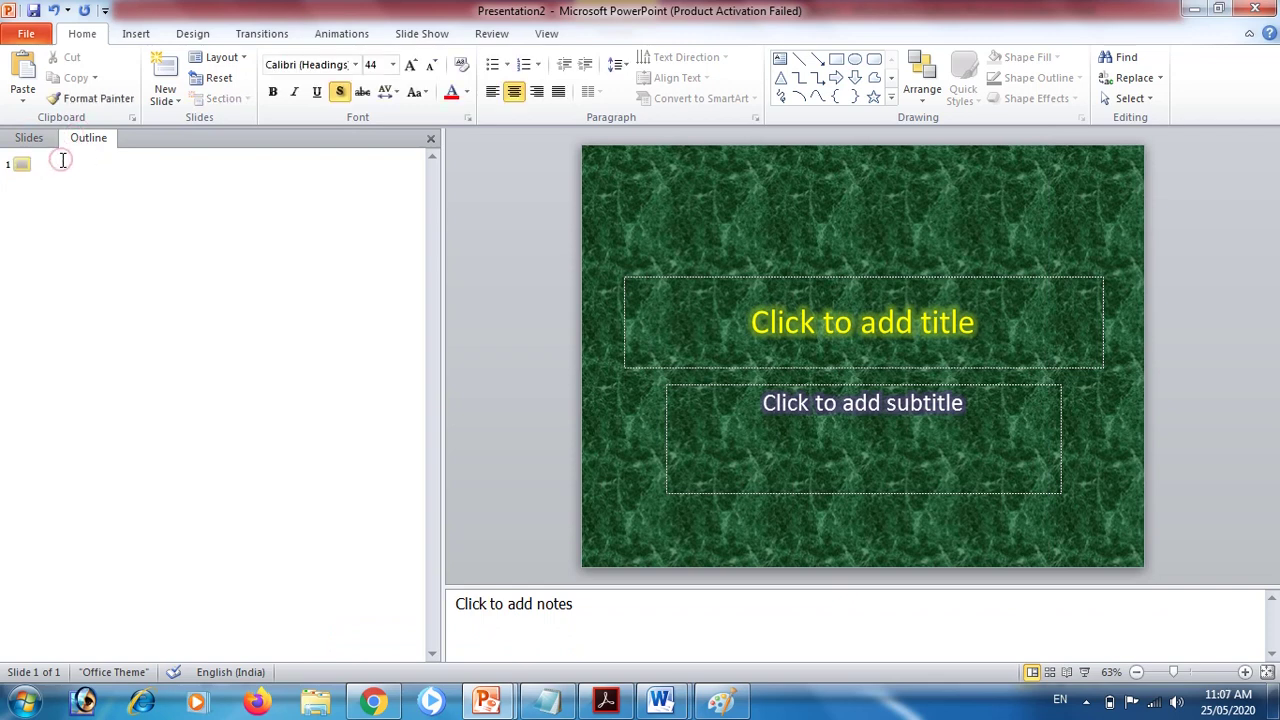
{"action": "left_click", "coordinate": [549, 704]}
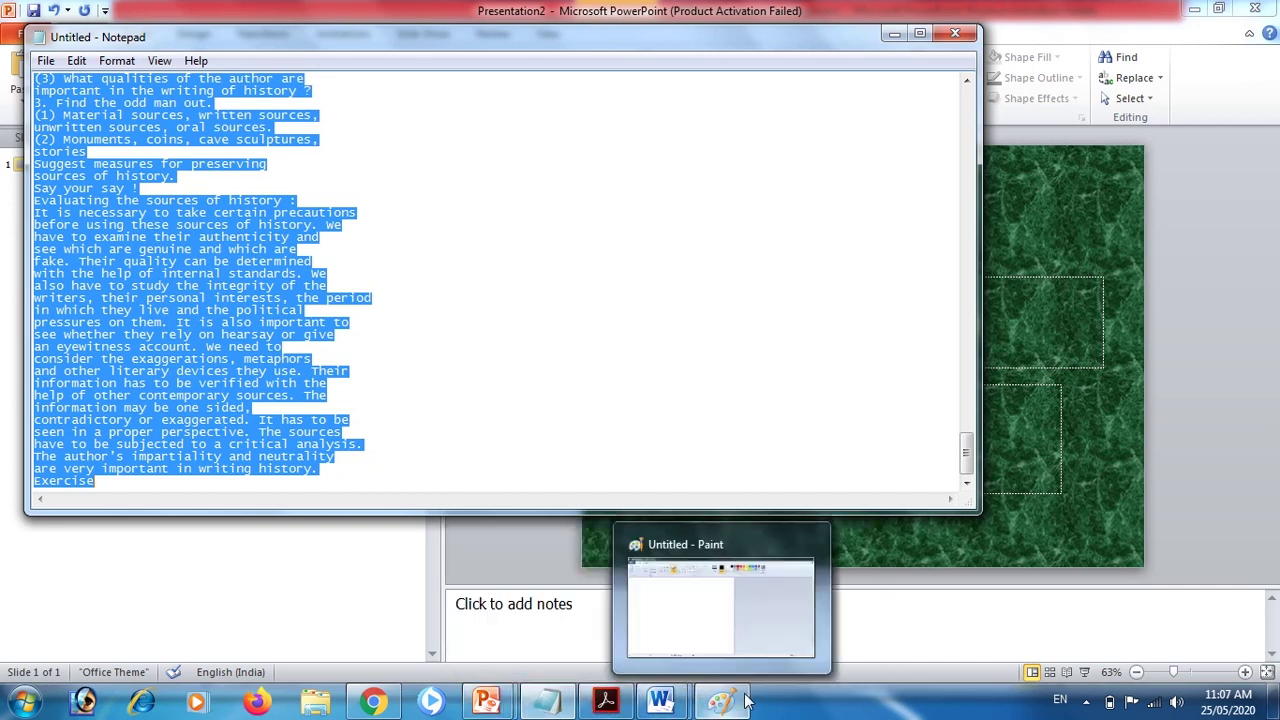
- Minimize and restore Notepad, then right-click the PowerPoint slide for paste options
{"action": "mouse_move", "coordinate": [732, 707]}
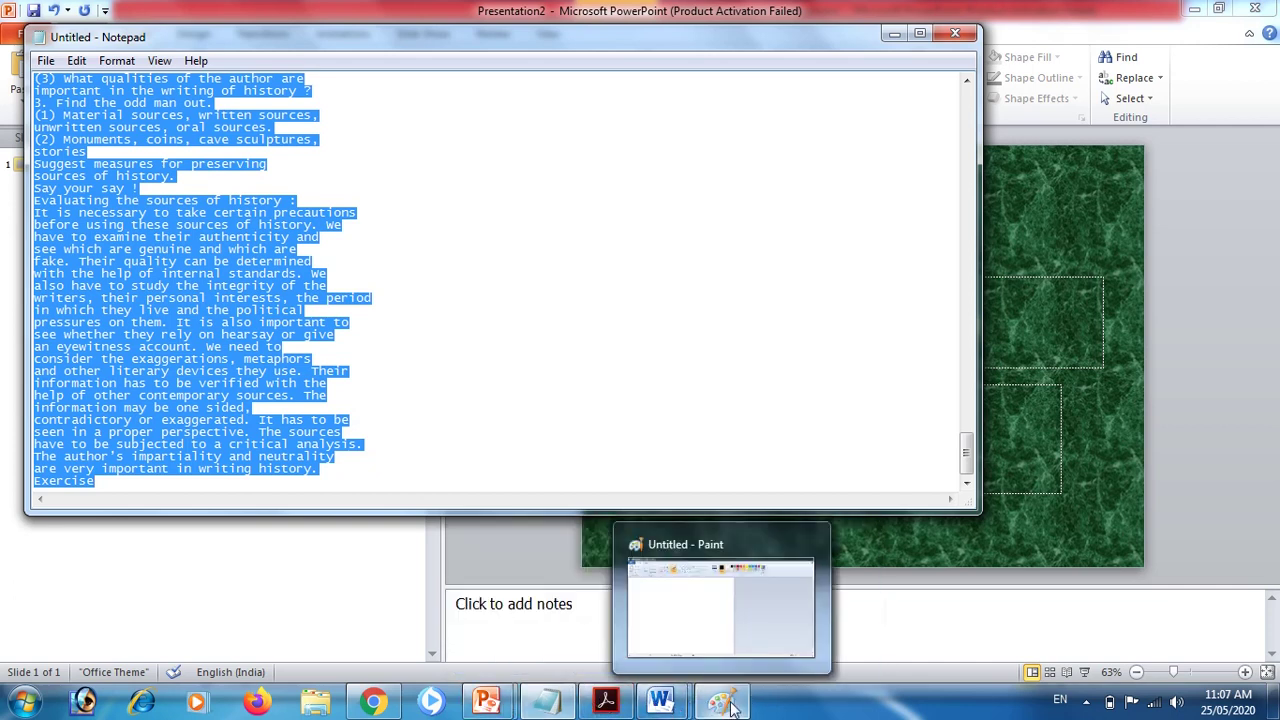
{"action": "left_click", "coordinate": [546, 707]}
{"action": "left_click", "coordinate": [546, 707]}
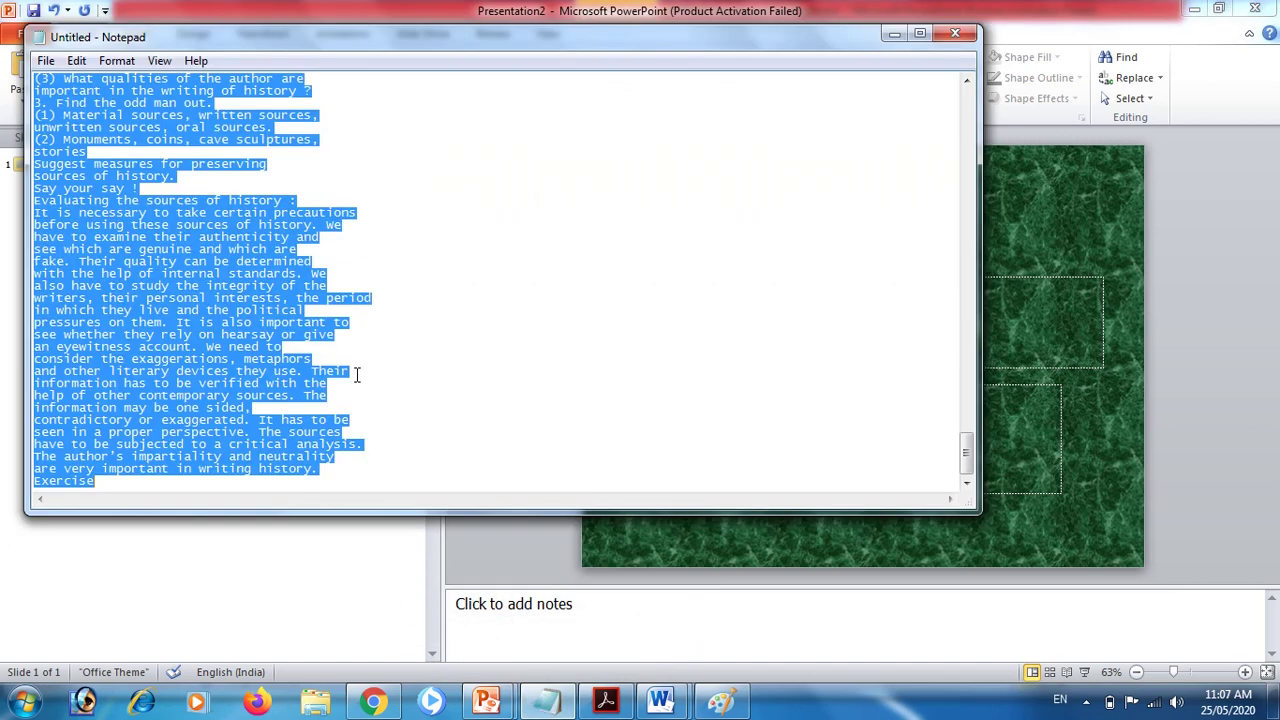
{"action": "right_click", "coordinate": [531, 538]}
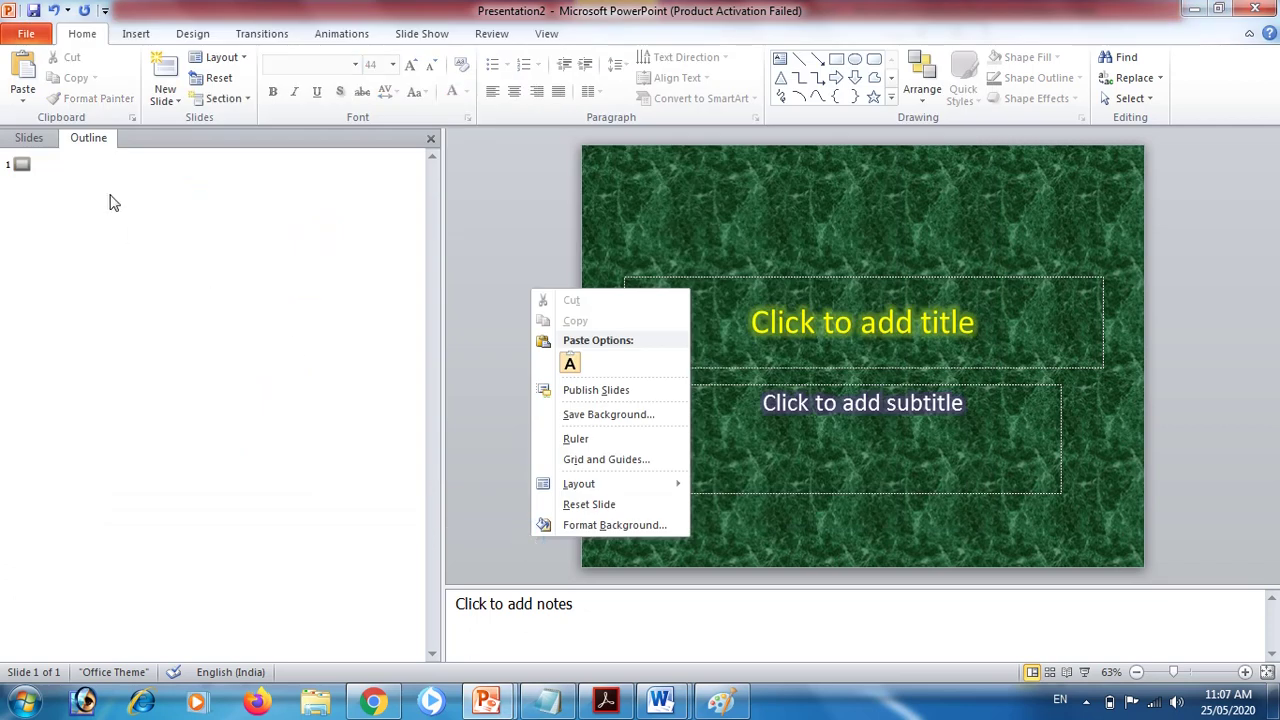
- Paste the Notepad chapter text into slide 1's outline line and scroll back to '1. Sources of History'
{"action": "left_click", "coordinate": [62, 163]}
{"action": "left_click", "coordinate": [62, 163]}
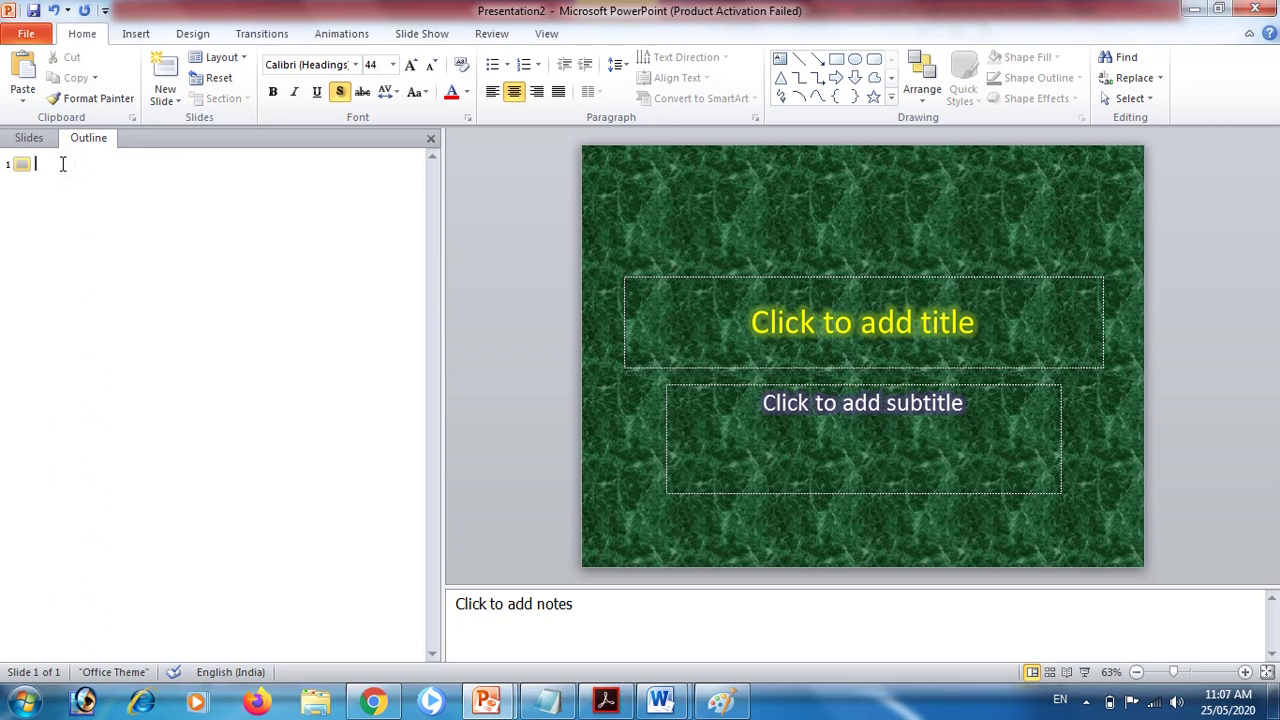
{"action": "key", "text": "ctrl+v"}
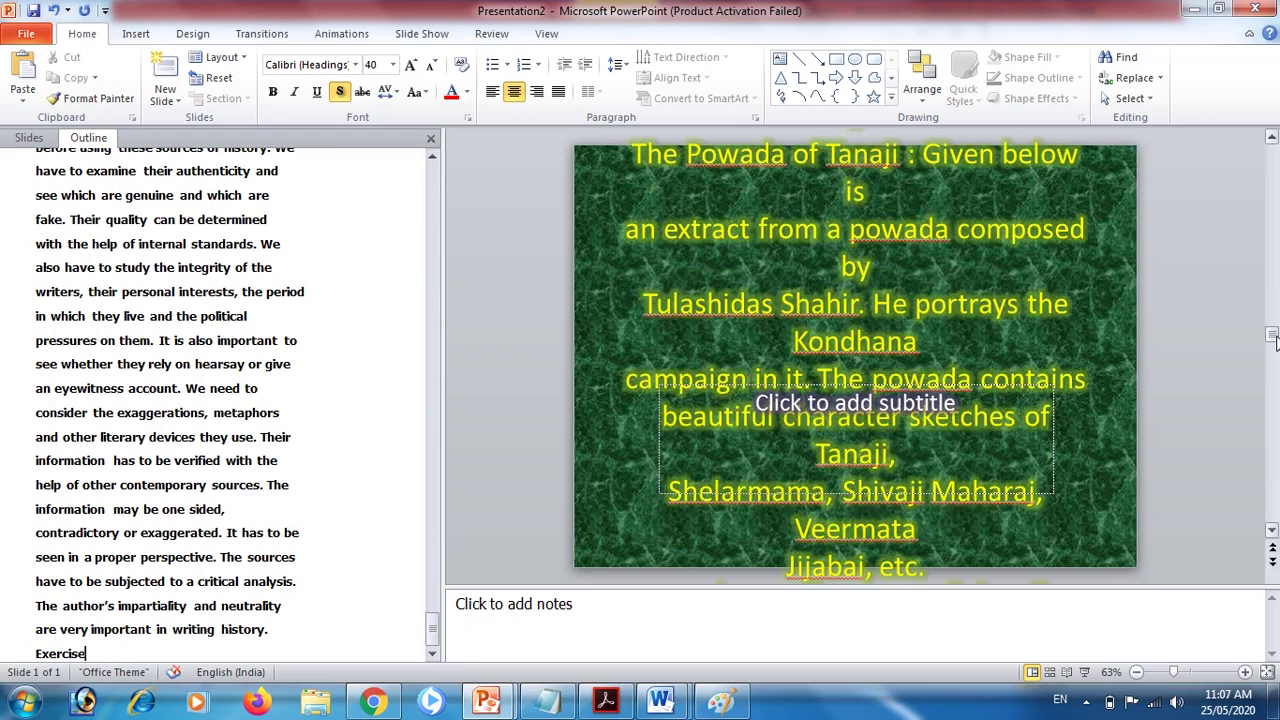
{"action": "mouse_move", "coordinate": [1272, 335]}
{"action": "left_mouse_down"}
{"action": "mouse_move", "coordinate": [1273, 148]}
{"action": "mouse_move", "coordinate": [1272, 548]}
{"action": "left_mouse_up"}
{"action": "left_click", "coordinate": [1273, 139]}
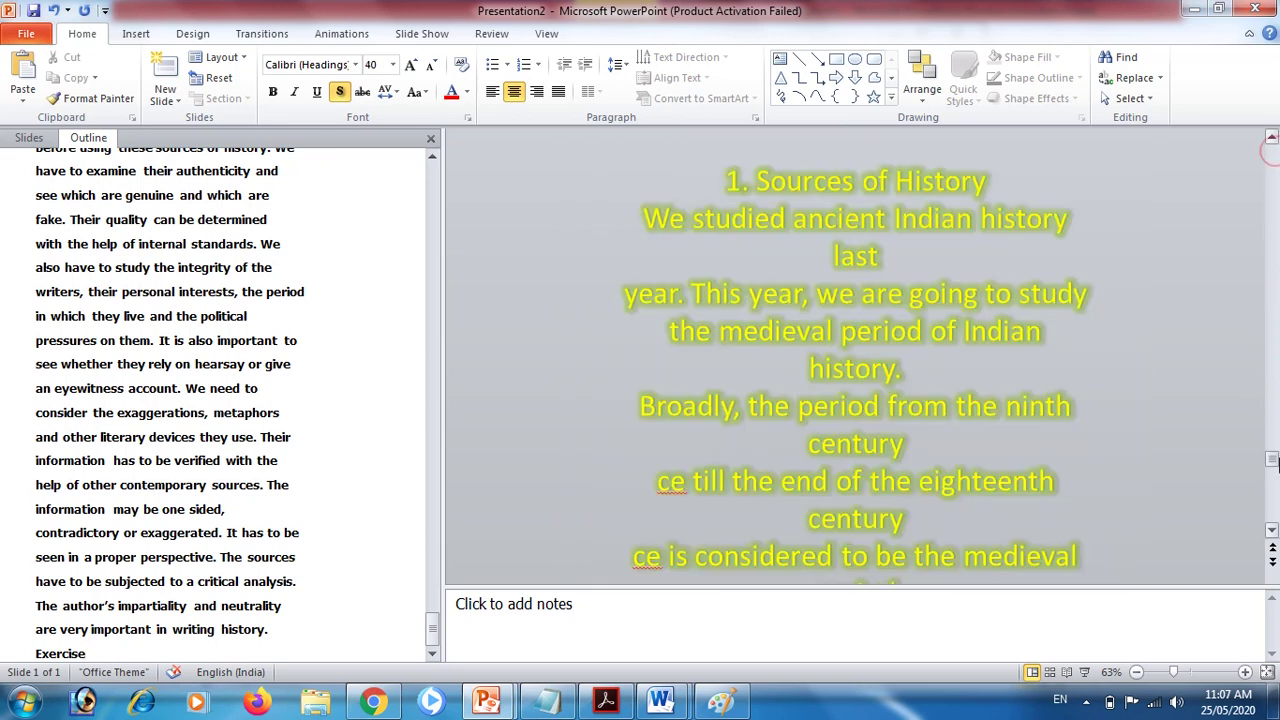
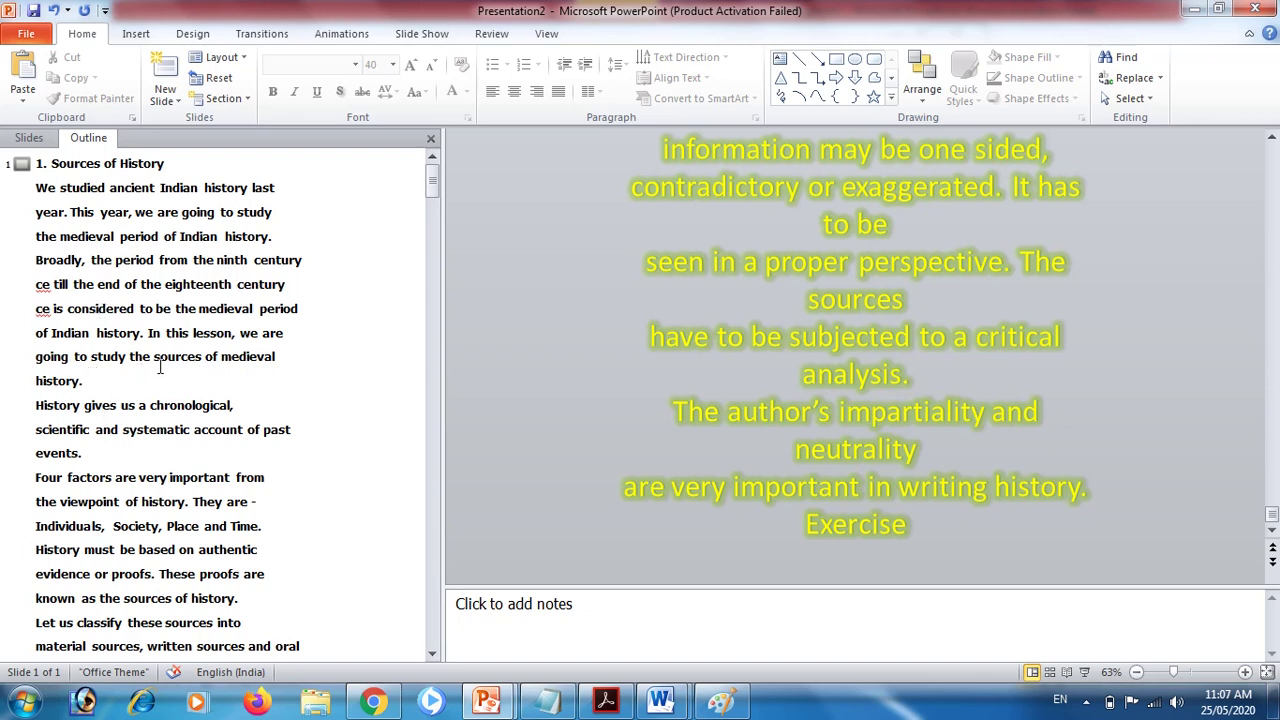
- Break the outline into new slides at 'We studied' and 'History gives us'
{"action": "left_click", "coordinate": [36, 188]}
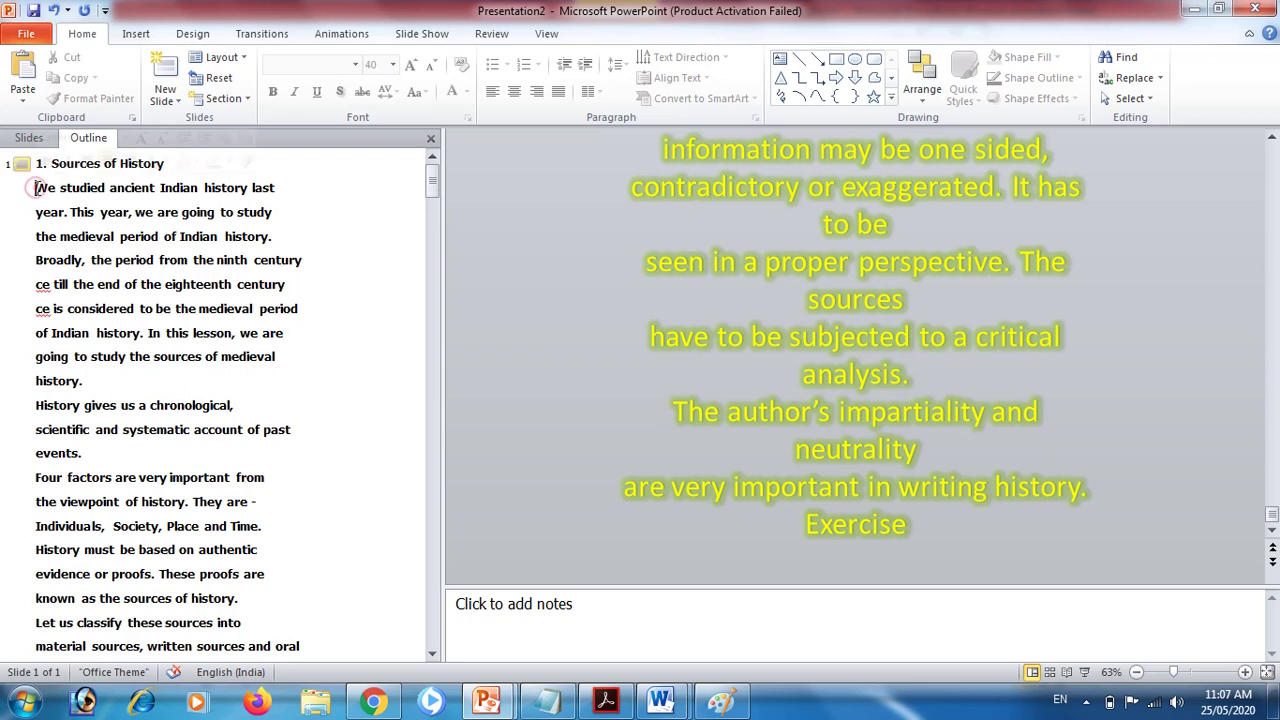
{"action": "left_click", "coordinate": [36, 188]}
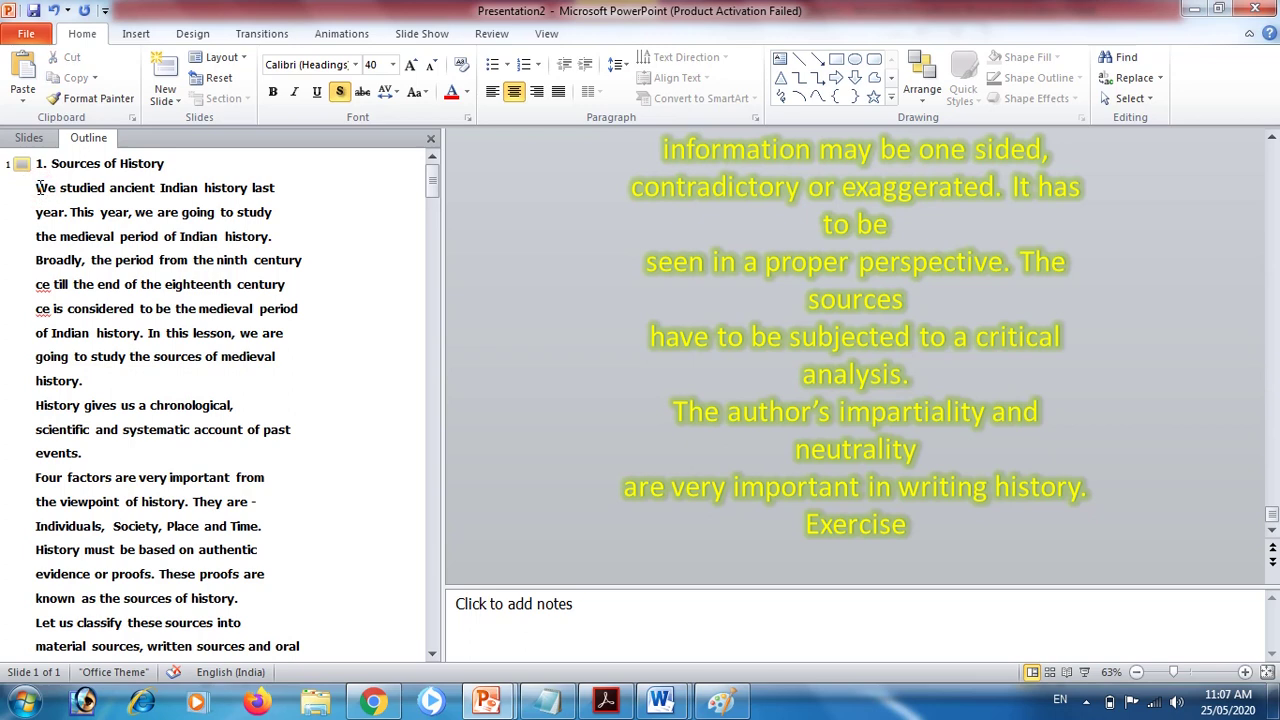
{"action": "key", "text": "Return"}
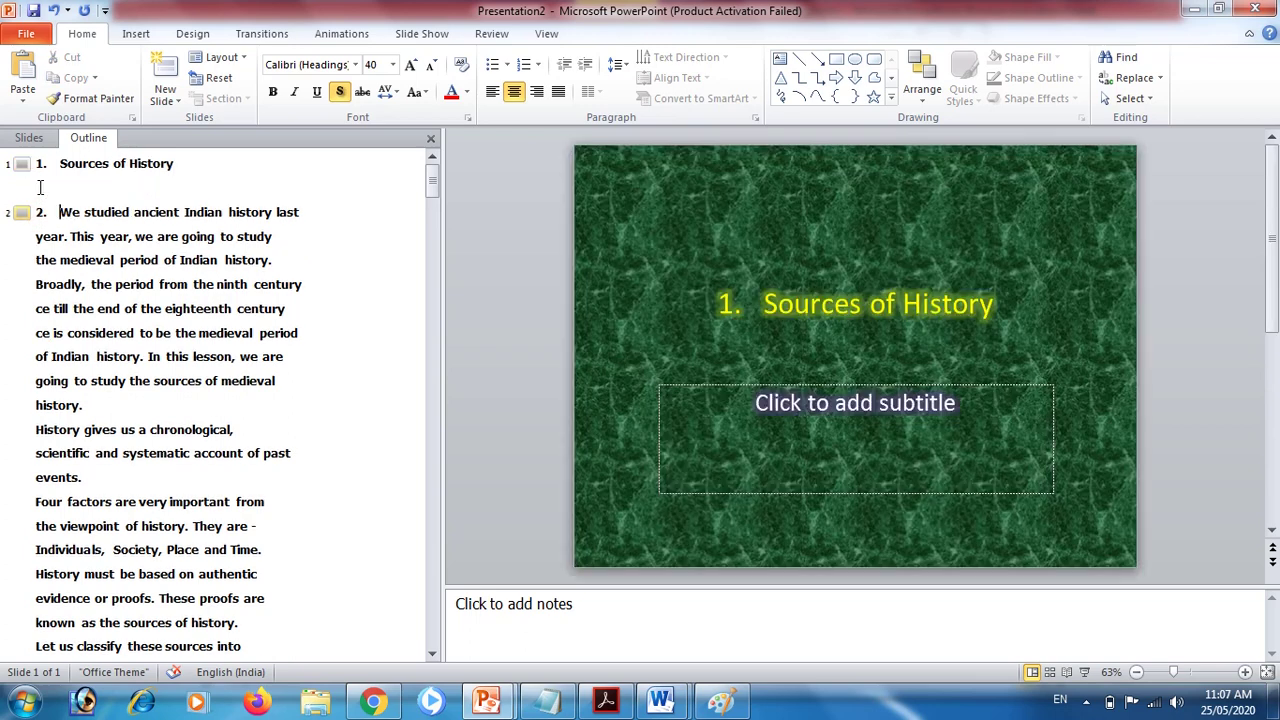
{"action": "left_click", "coordinate": [86, 406]}
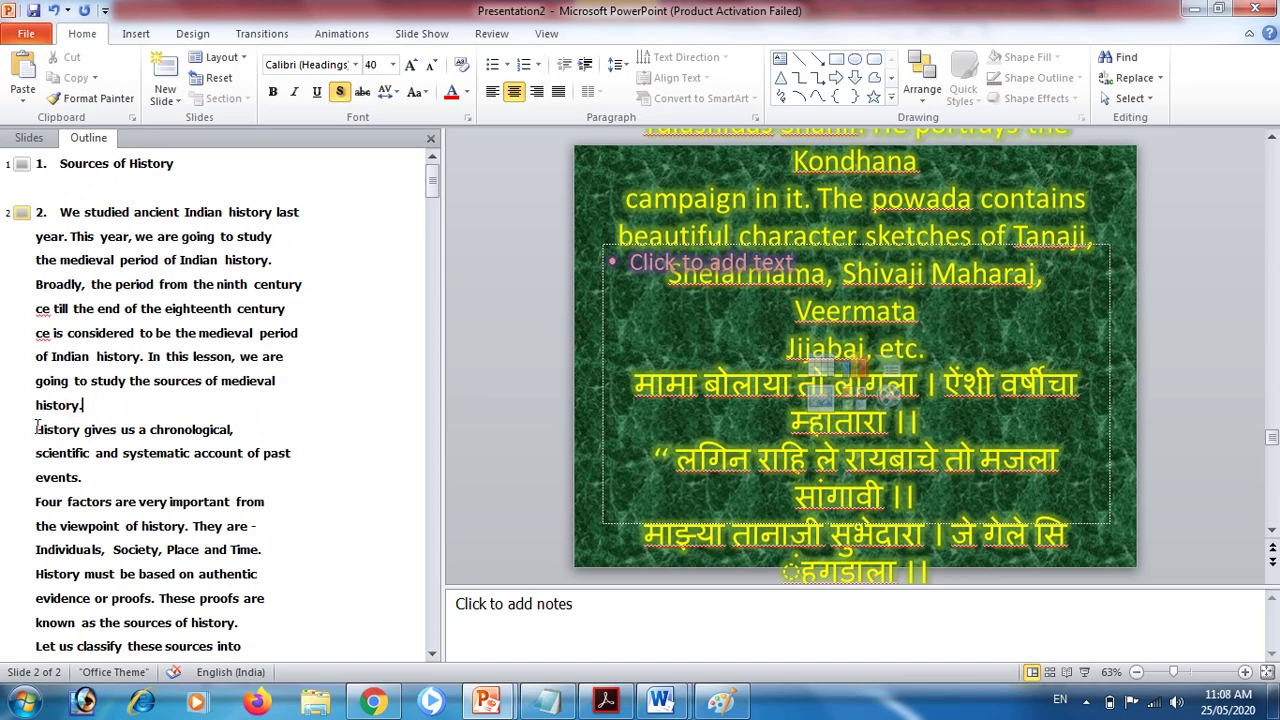
{"action": "left_click", "coordinate": [37, 428]}
{"action": "key", "text": "Return"}
{"action": "key", "text": "shift+Tab"}
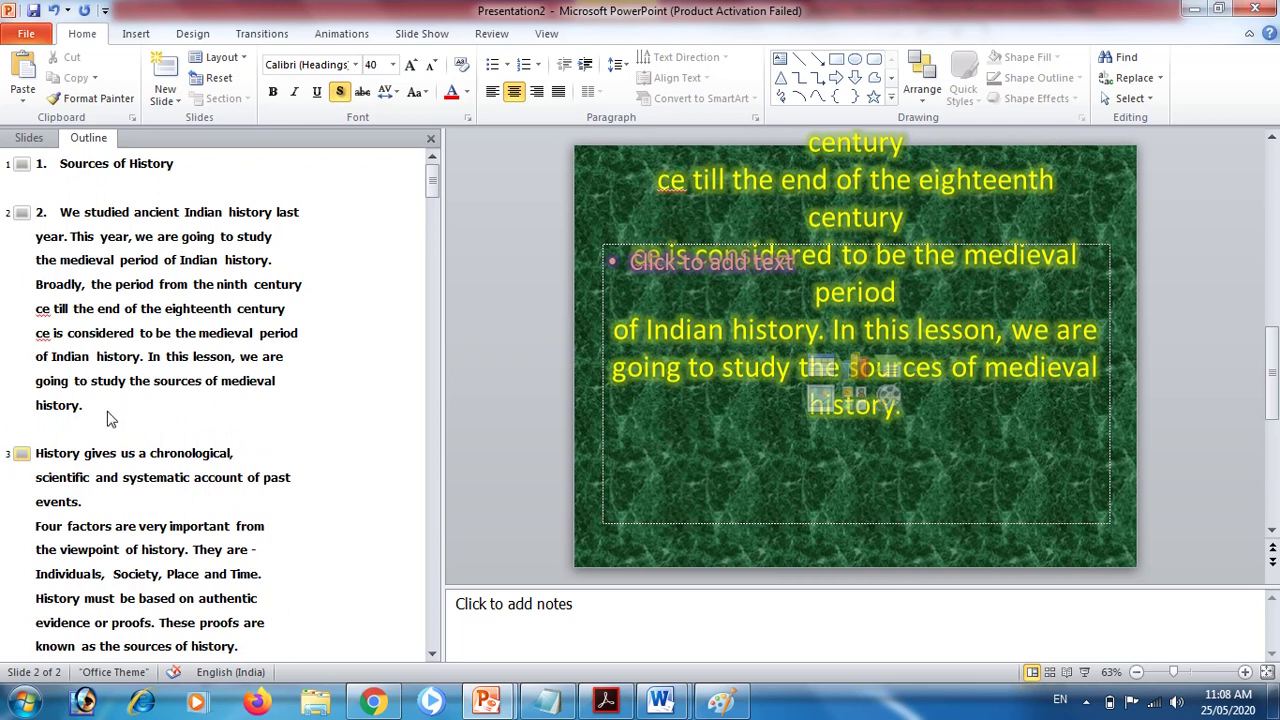
- Move the 'In this lesson' paragraph onto its own slide 3
{"action": "left_click", "coordinate": [148, 357]}
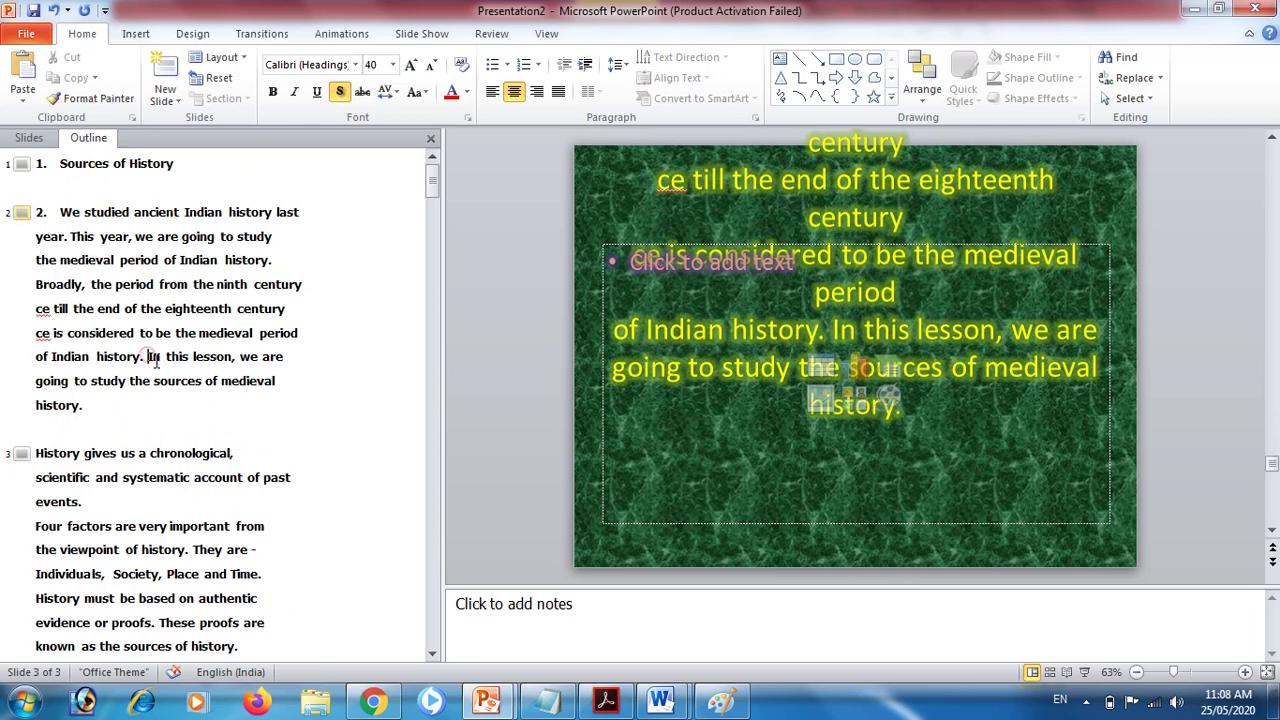
{"action": "key", "text": "Return"}
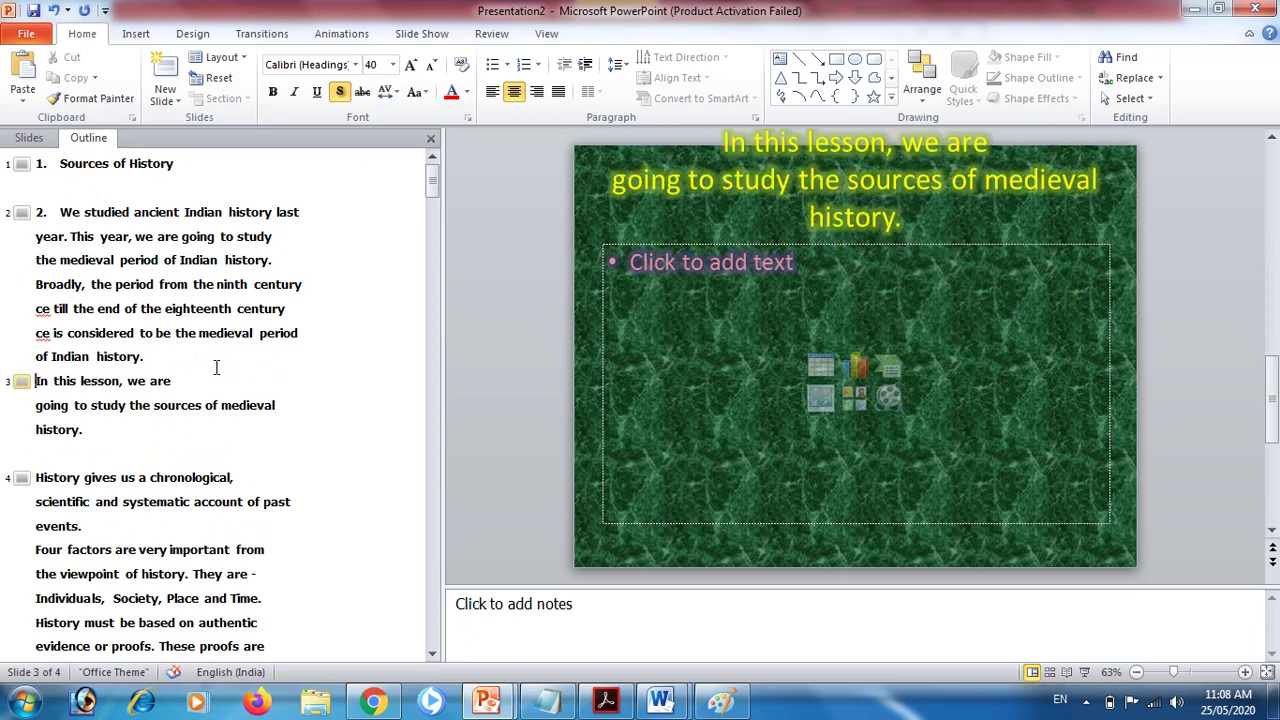
{"action": "left_click", "coordinate": [433, 654]}
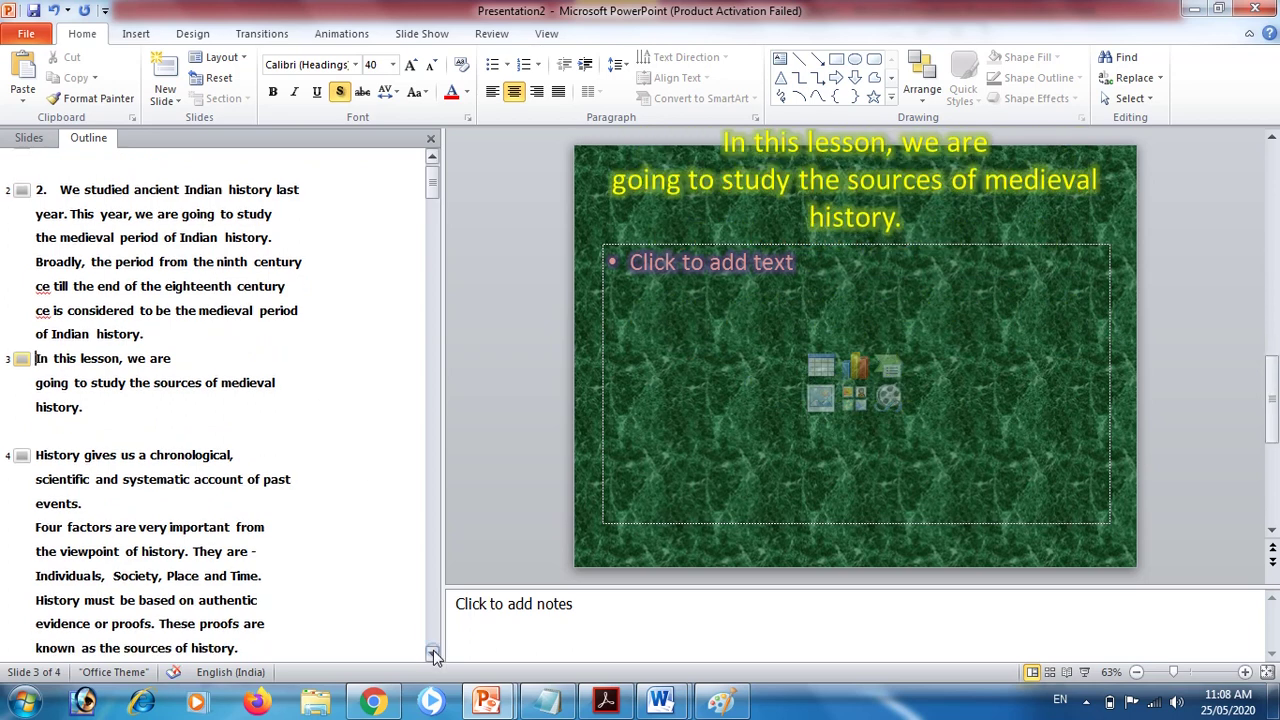
{"action": "left_click", "coordinate": [433, 654]}
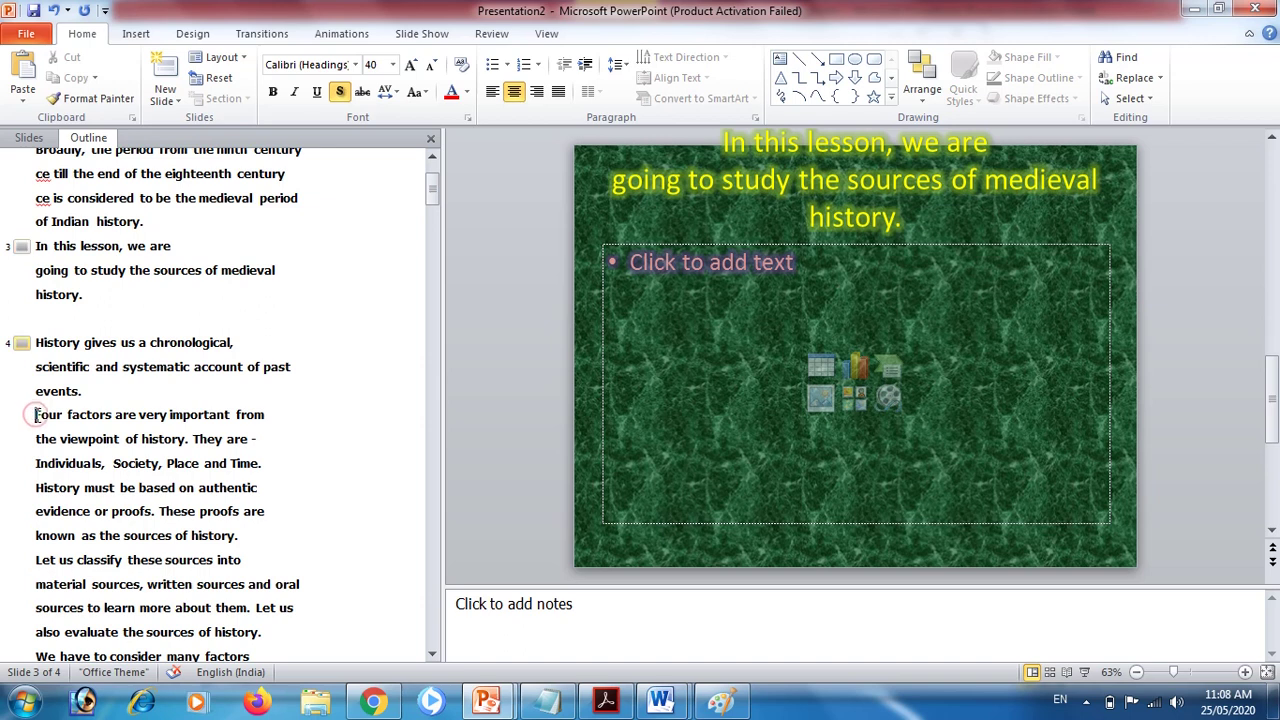
{"action": "left_click", "coordinate": [36, 415]}
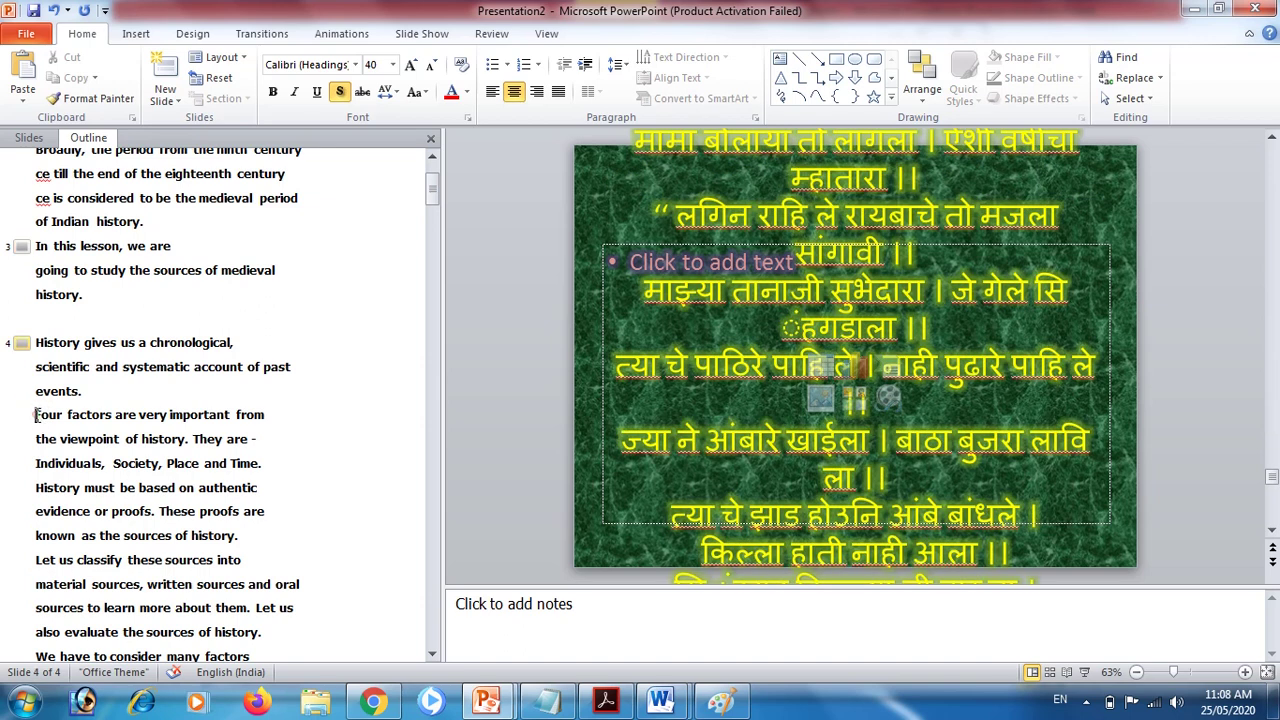
{"action": "left_click", "coordinate": [36, 415]}
{"action": "key", "text": "ctrl+z"}
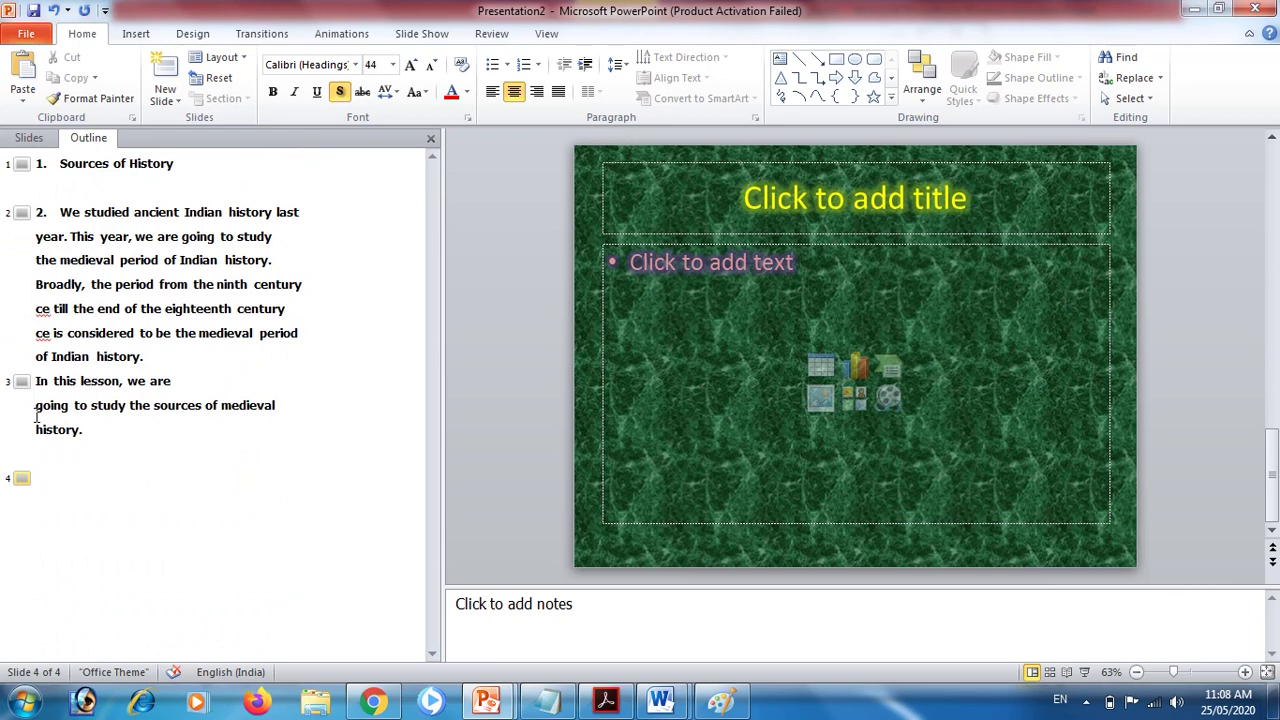
{"action": "key", "text": "ctrl+z"}
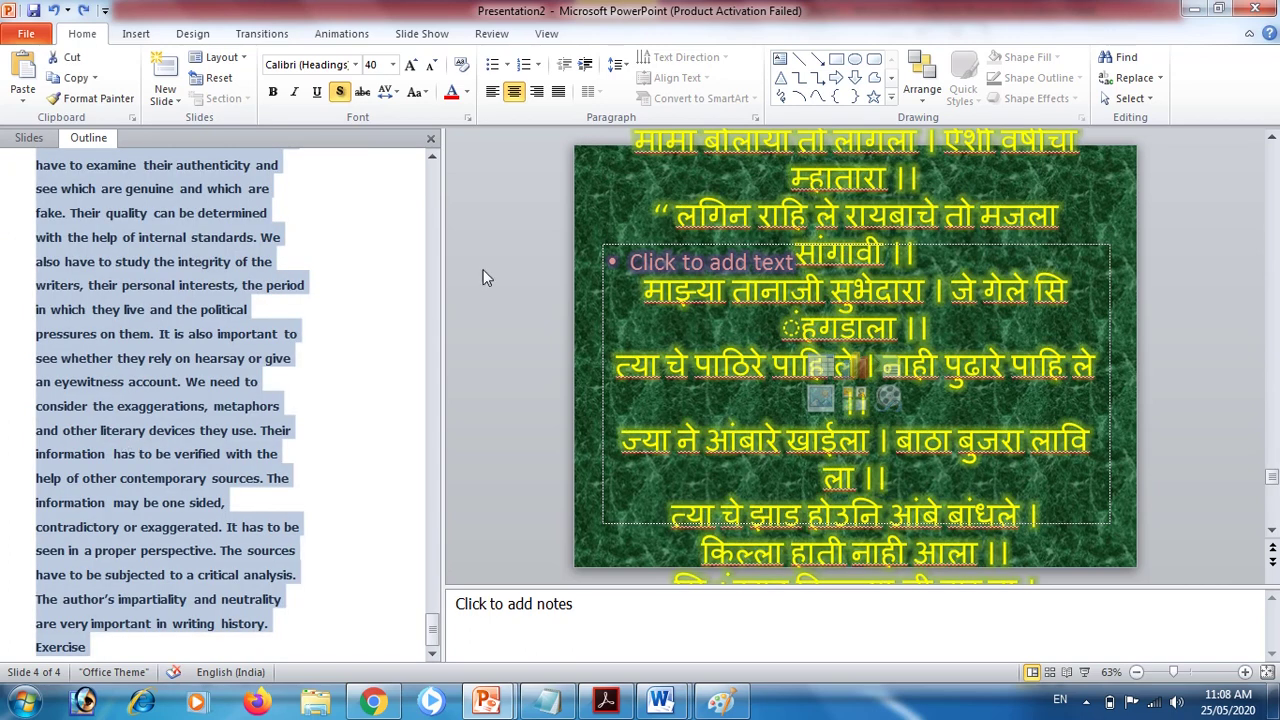
{"action": "left_click", "coordinate": [432, 158]}
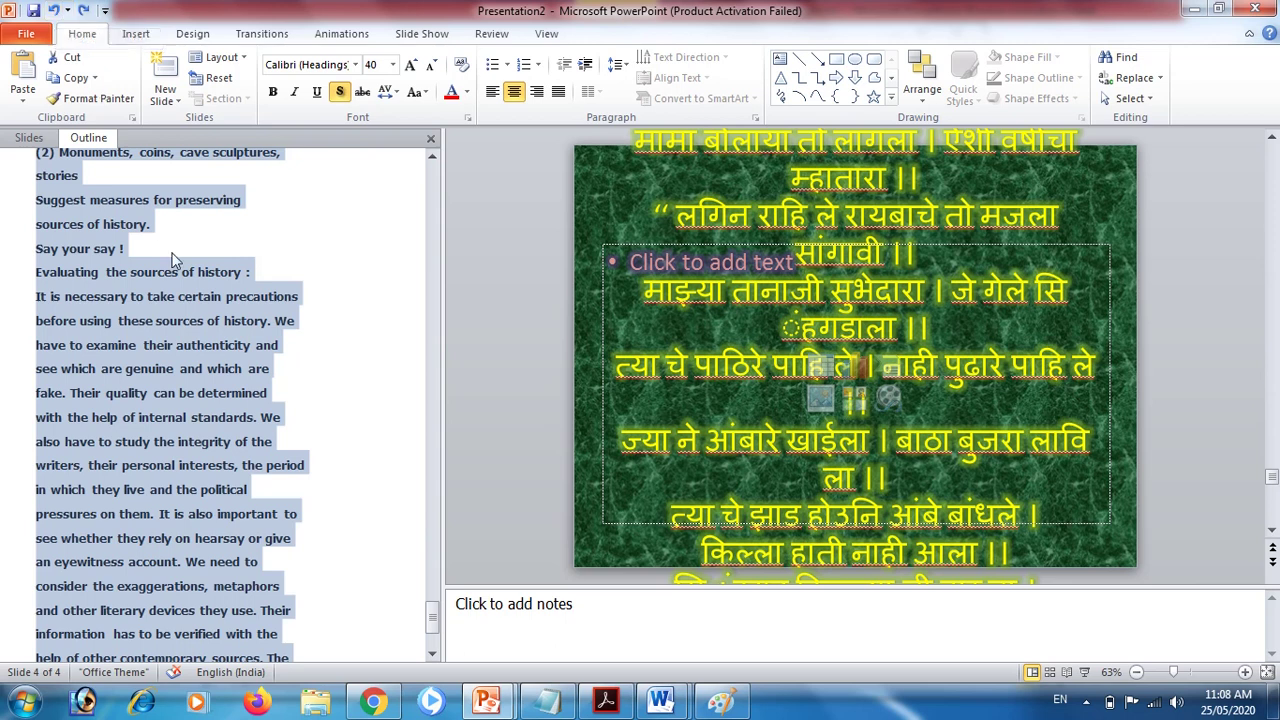
{"action": "left_click_drag", "start_coordinate": [434, 640], "coordinate": [438, 172]}
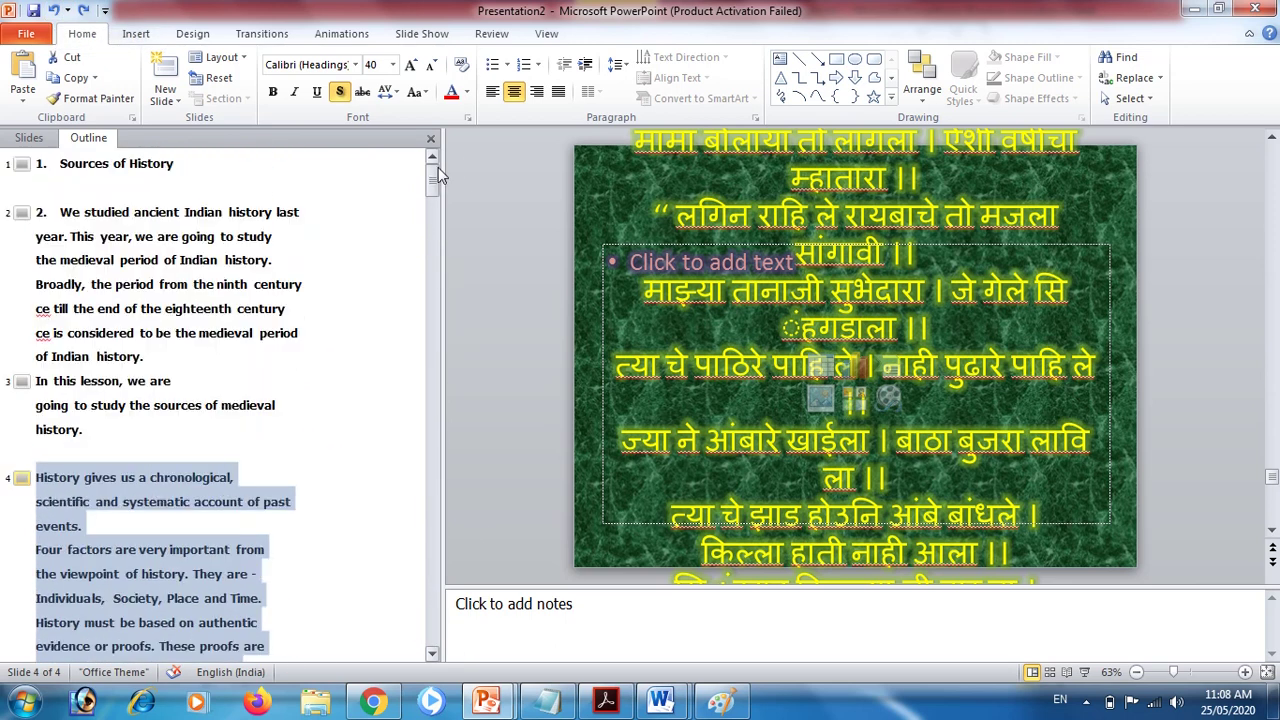
{"action": "left_click", "coordinate": [147, 453]}
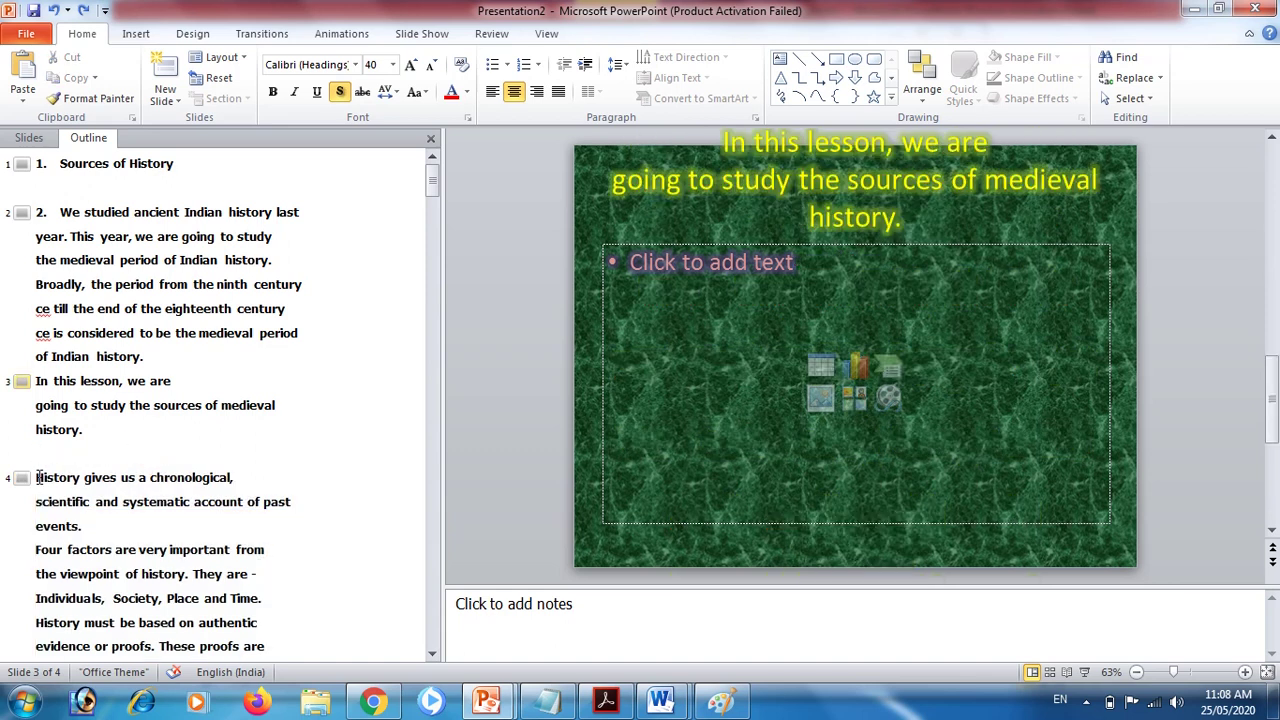
- Start new slides 5 and 6 at 'Four factors' and 'Let us classify'
{"action": "left_click", "coordinate": [38, 551]}
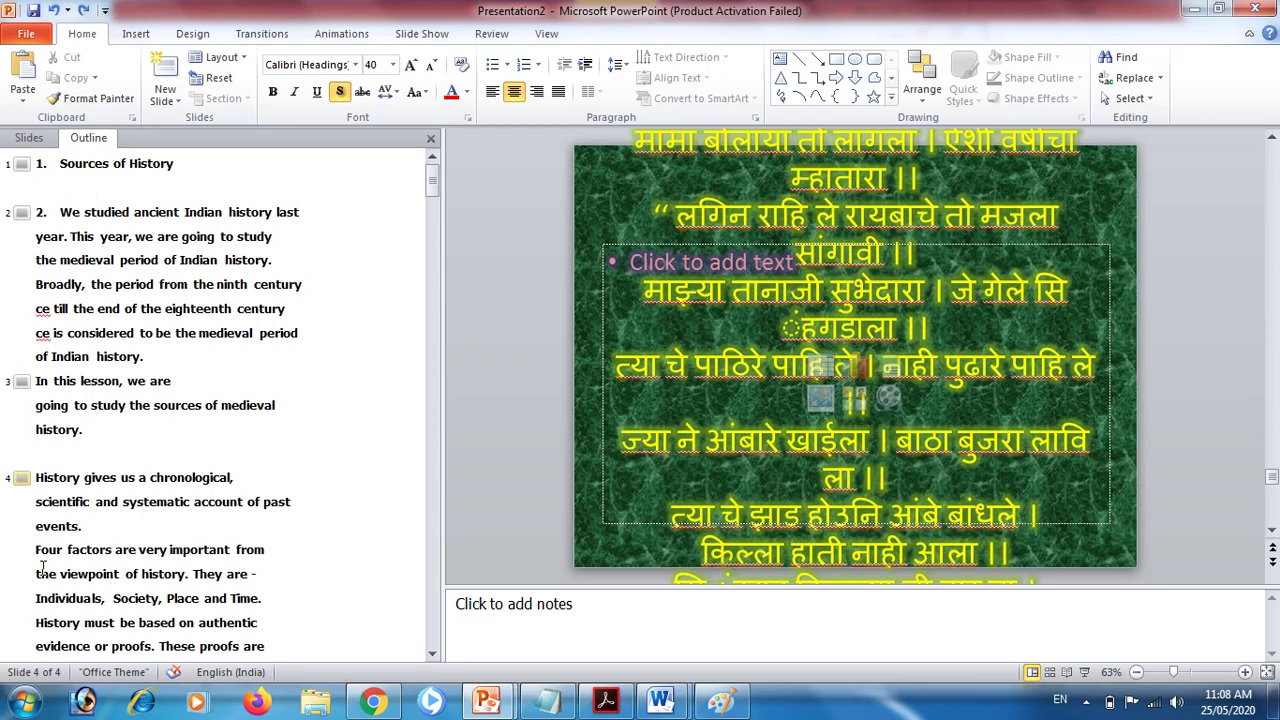
{"action": "key", "text": "Return"}
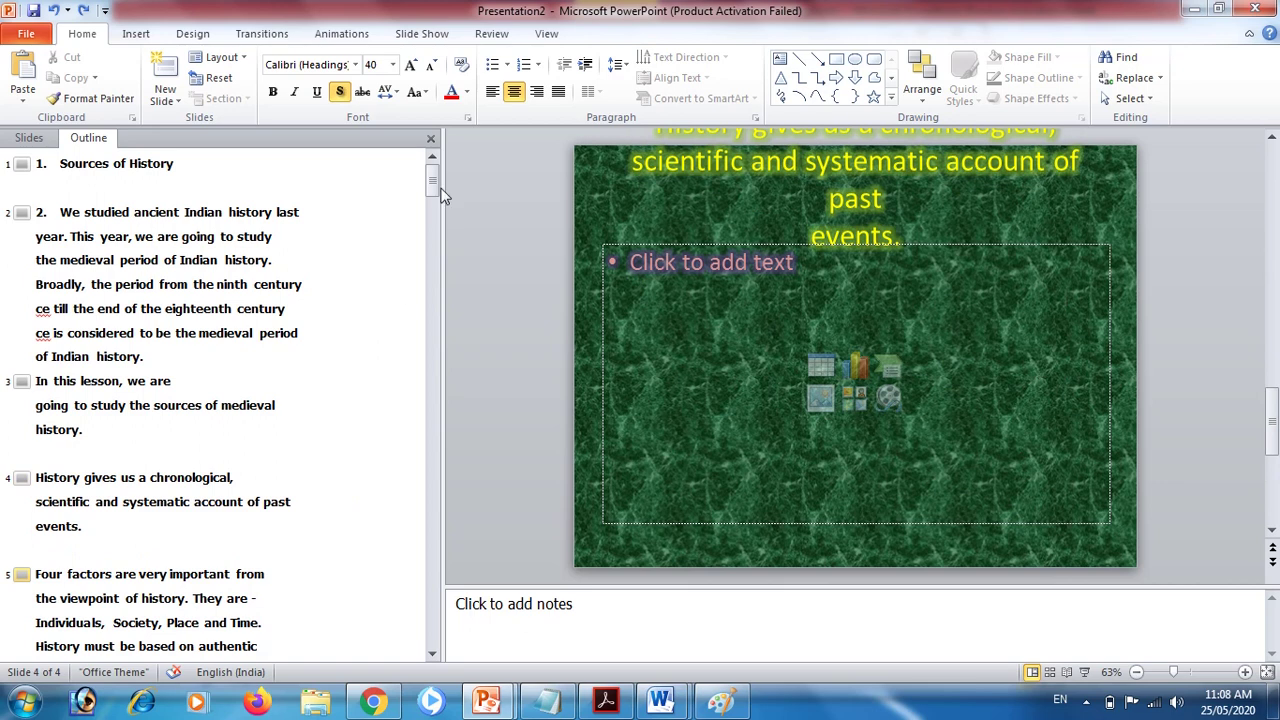
{"action": "mouse_move", "coordinate": [434, 185]}
{"action": "left_mouse_down"}
{"action": "mouse_move", "coordinate": [437, 259]}
{"action": "mouse_move", "coordinate": [431, 208]}
{"action": "left_mouse_up"}
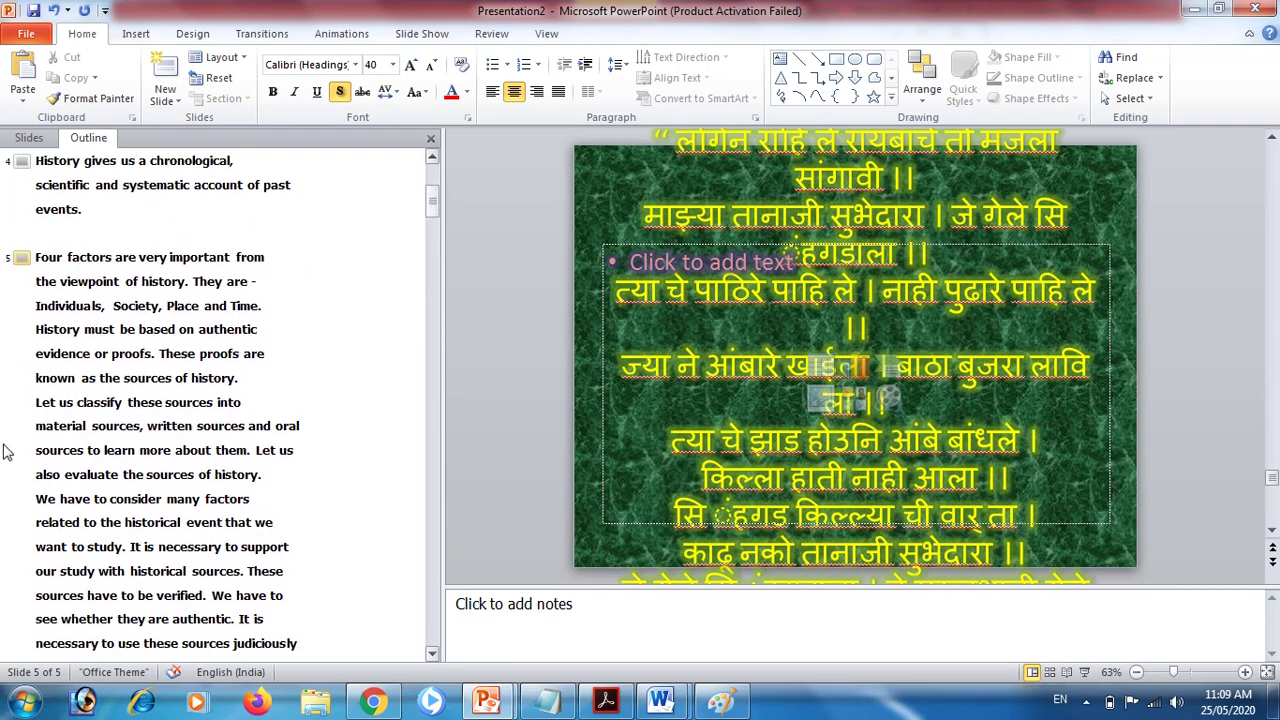
{"action": "left_click", "coordinate": [34, 403]}
{"action": "key", "text": "Return"}
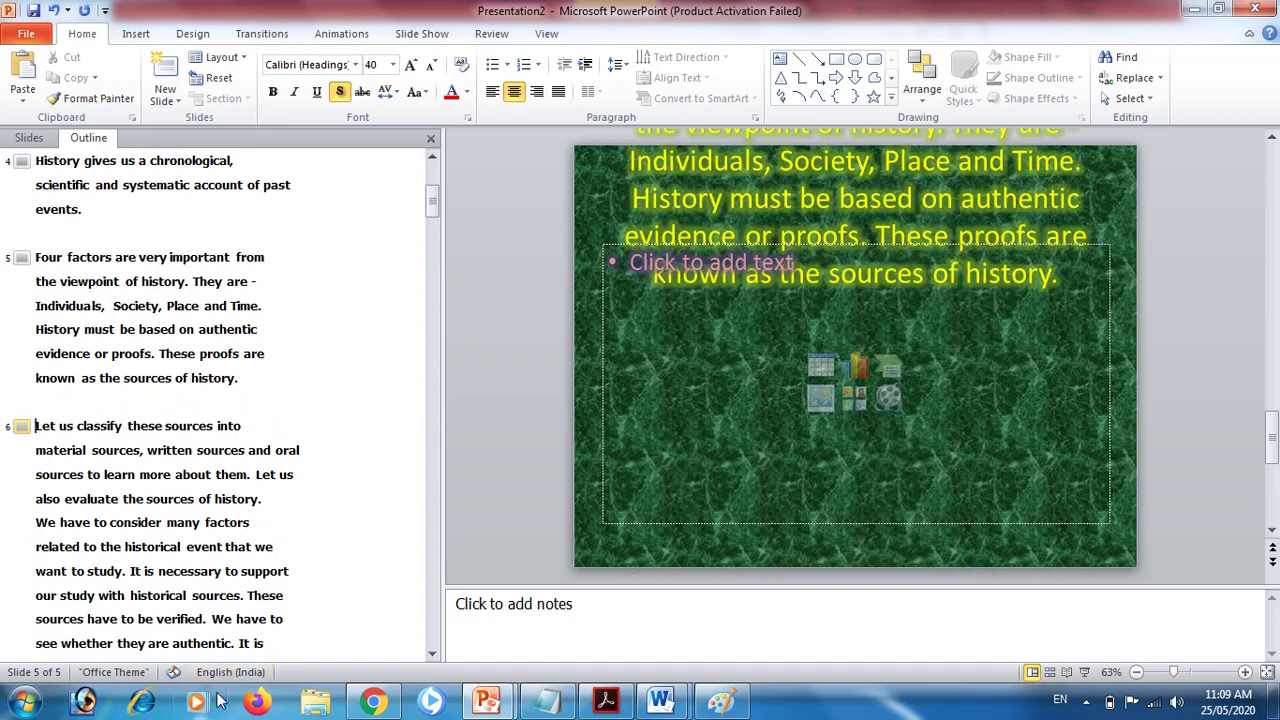
{"action": "left_click", "coordinate": [434, 657]}
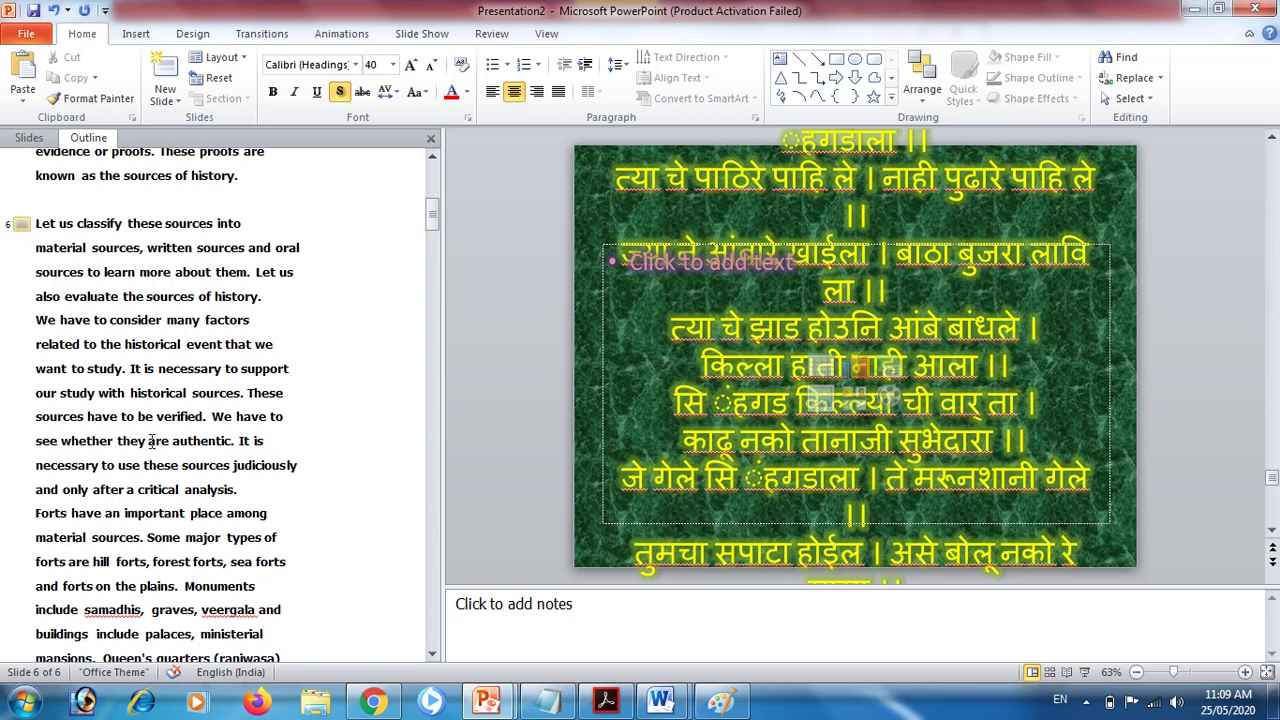
- Start new slides 7 and 8 at 'Forts' and 'Monuments'
{"action": "left_click", "coordinate": [35, 513]}
{"action": "key", "text": "Return"}
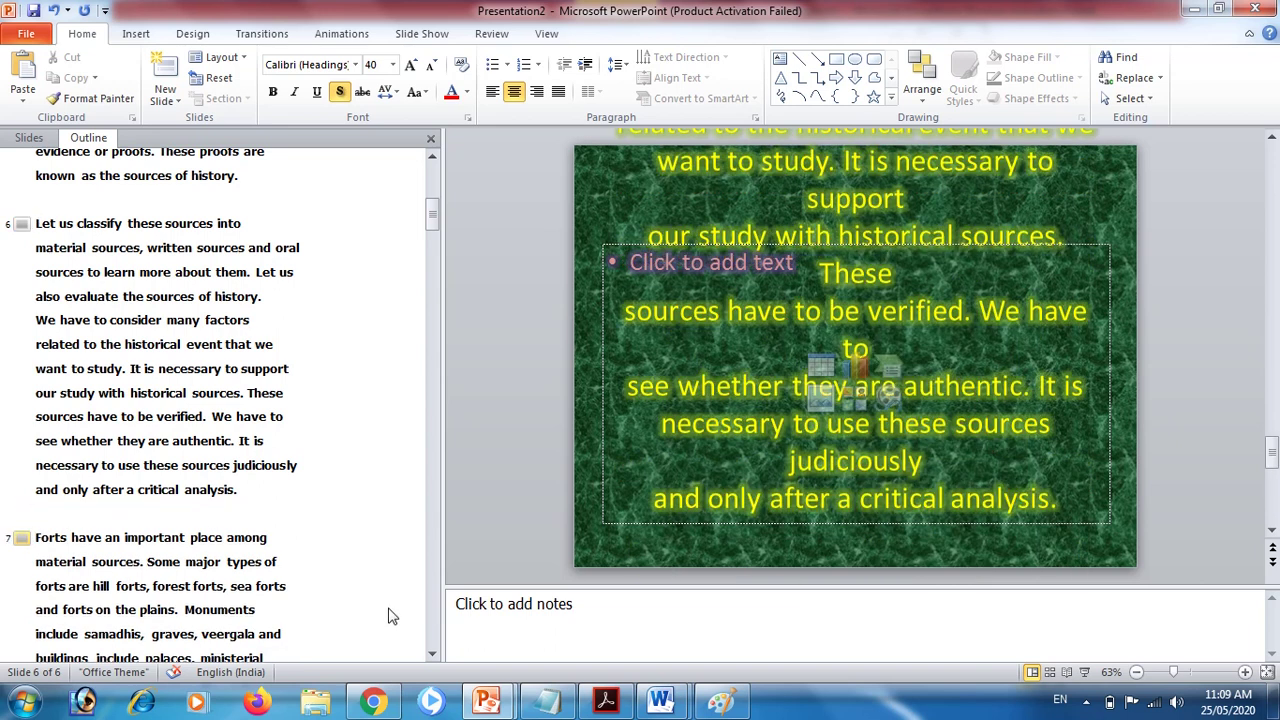
{"action": "left_click", "coordinate": [433, 655]}
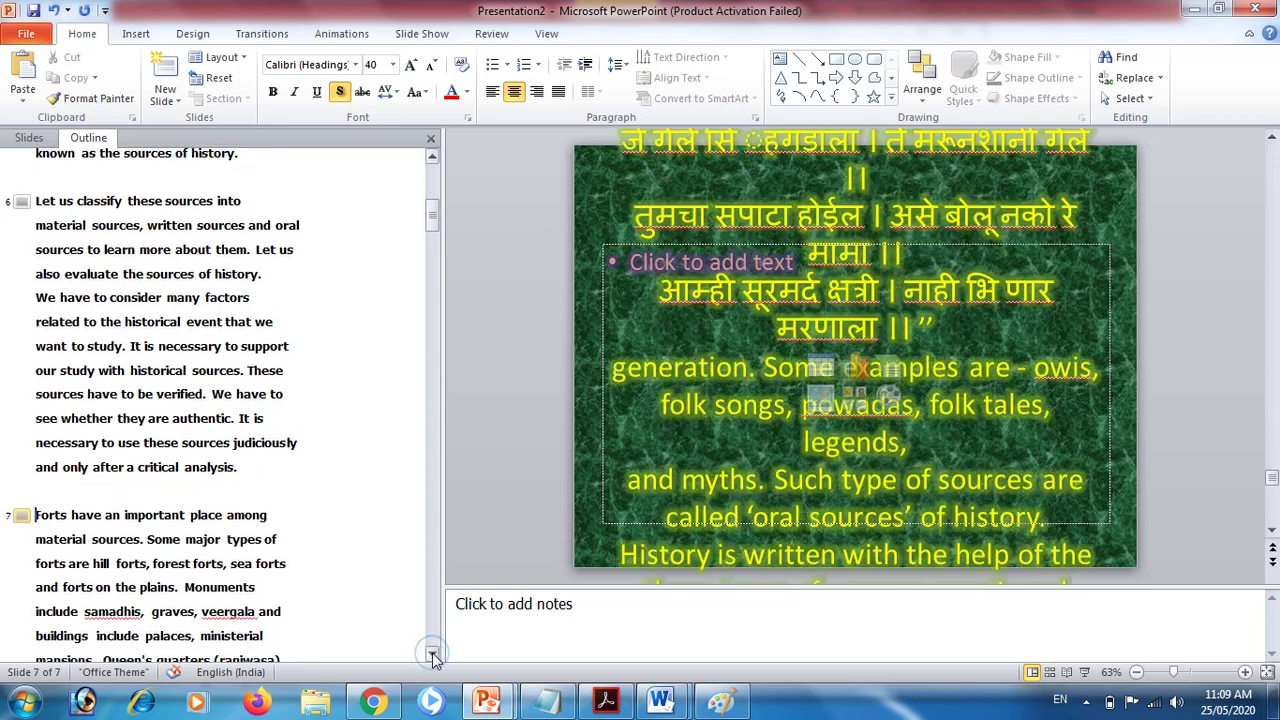
{"action": "left_click", "coordinate": [433, 655]}
{"action": "left_click", "coordinate": [433, 655]}
{"action": "left_click", "coordinate": [433, 655]}
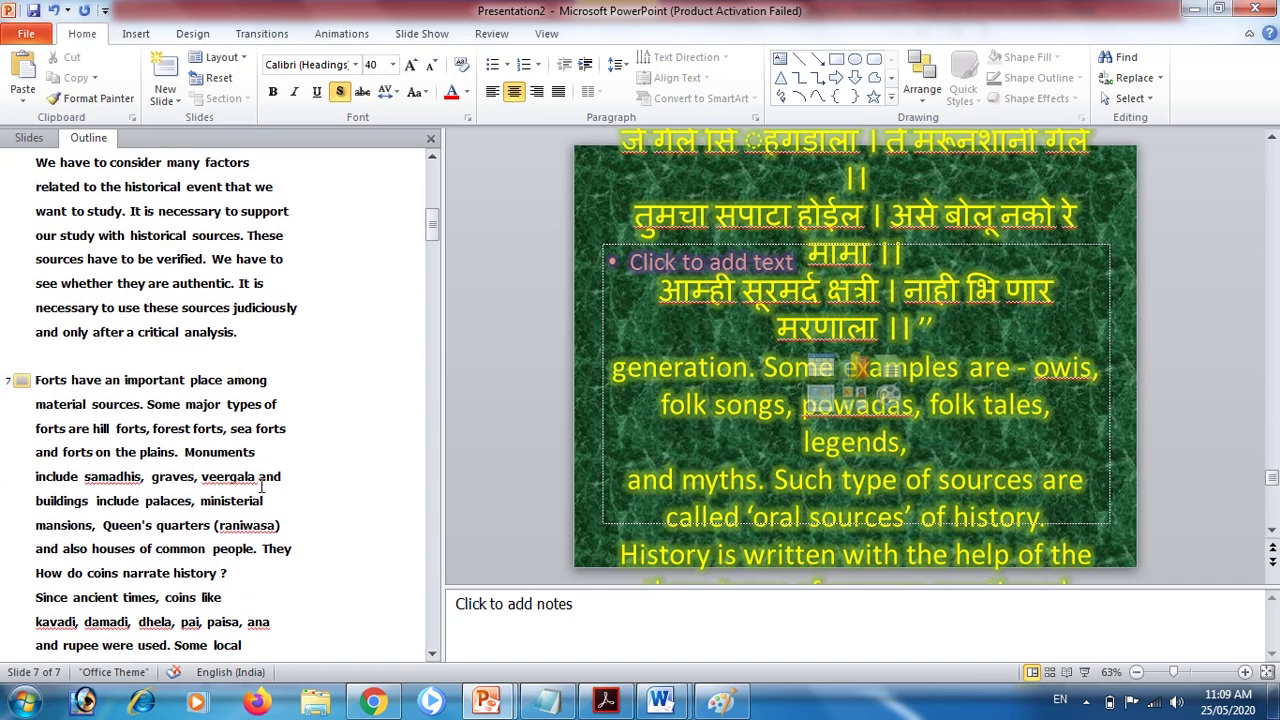
{"action": "left_click", "coordinate": [185, 453]}
{"action": "key", "text": "Return"}
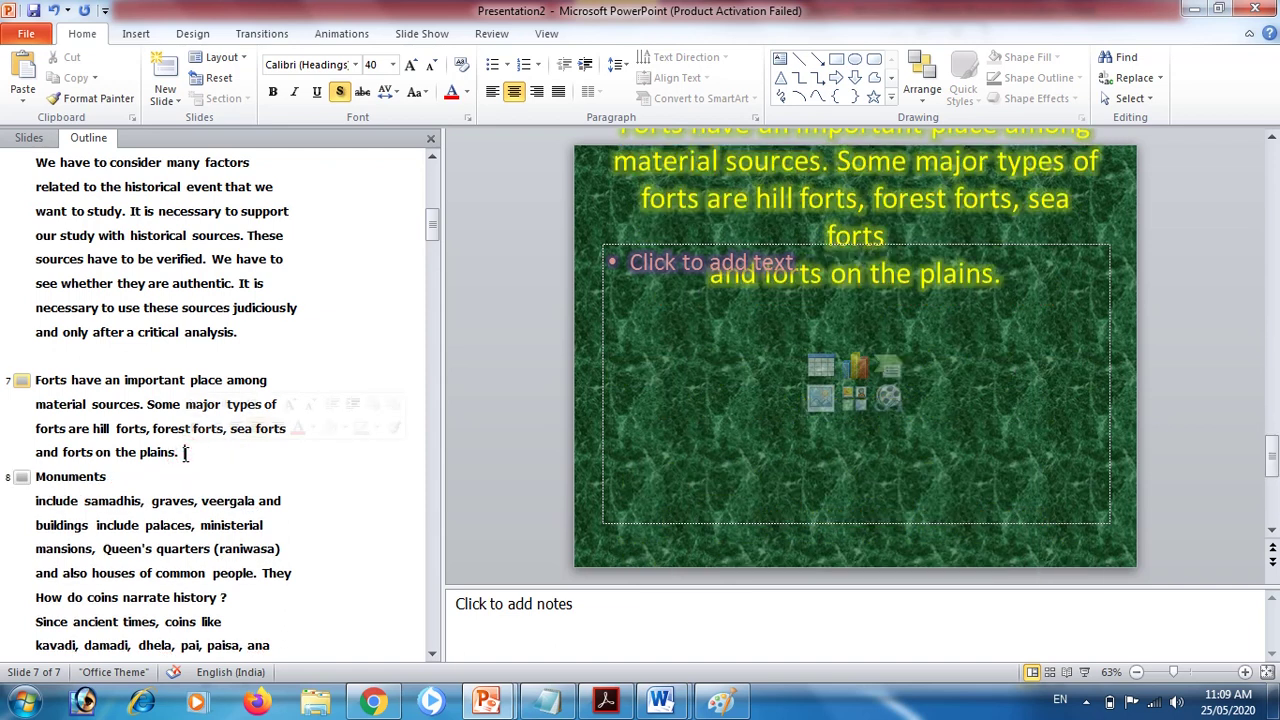
{"action": "left_click", "coordinate": [431, 651]}
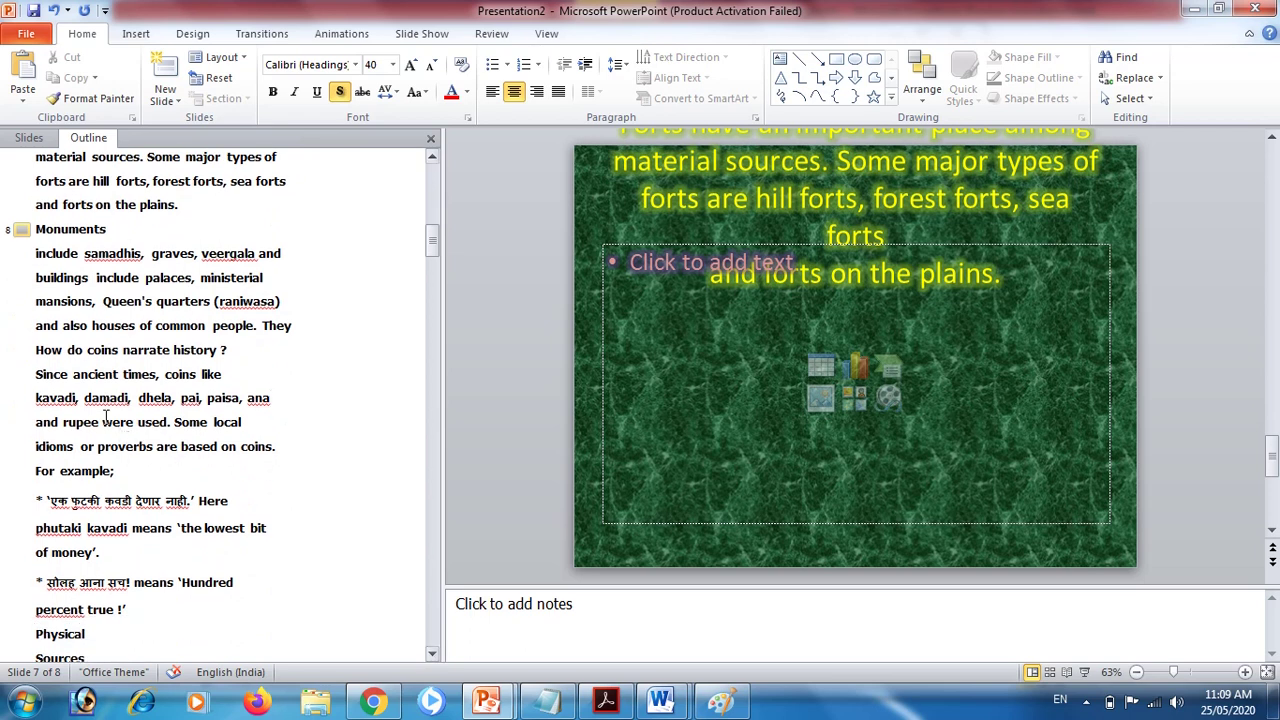
- Delete the coin-idiom 'For example' lines from slide 8's text
{"action": "left_click", "coordinate": [49, 497]}
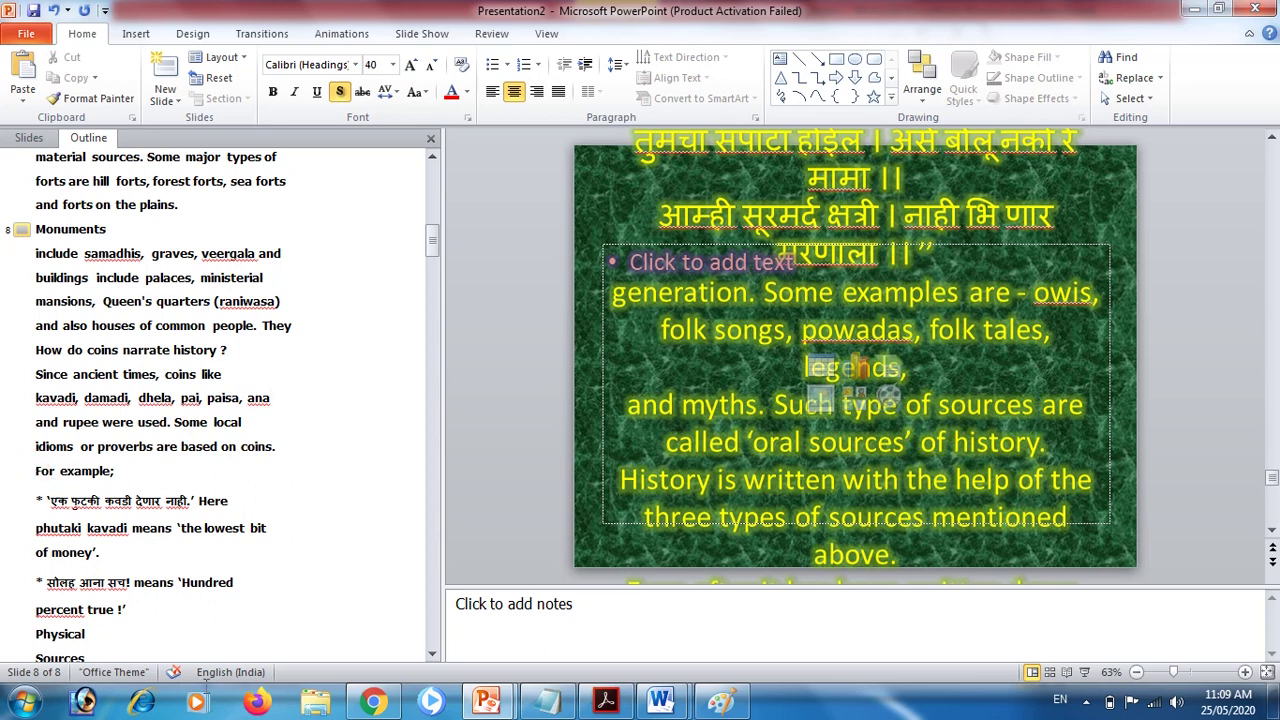
{"action": "left_click_drag", "start_coordinate": [40, 395], "coordinate": [180, 655]}
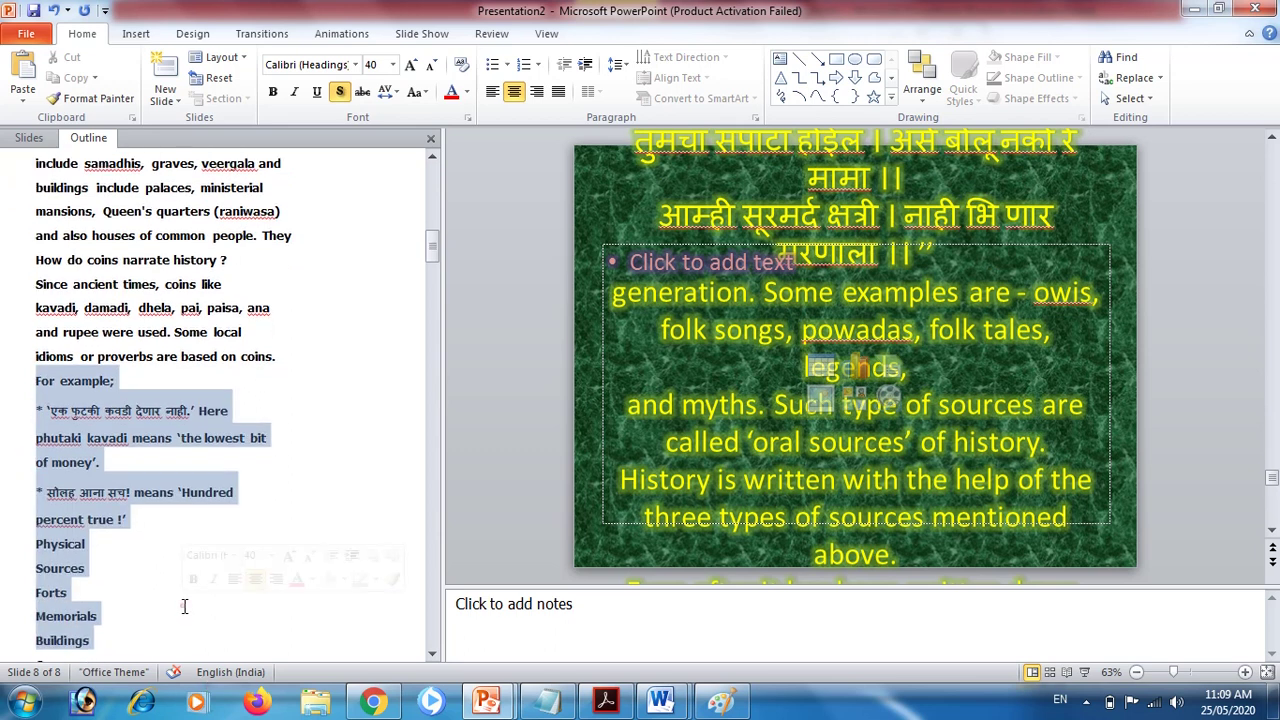
{"action": "left_click", "coordinate": [182, 605]}
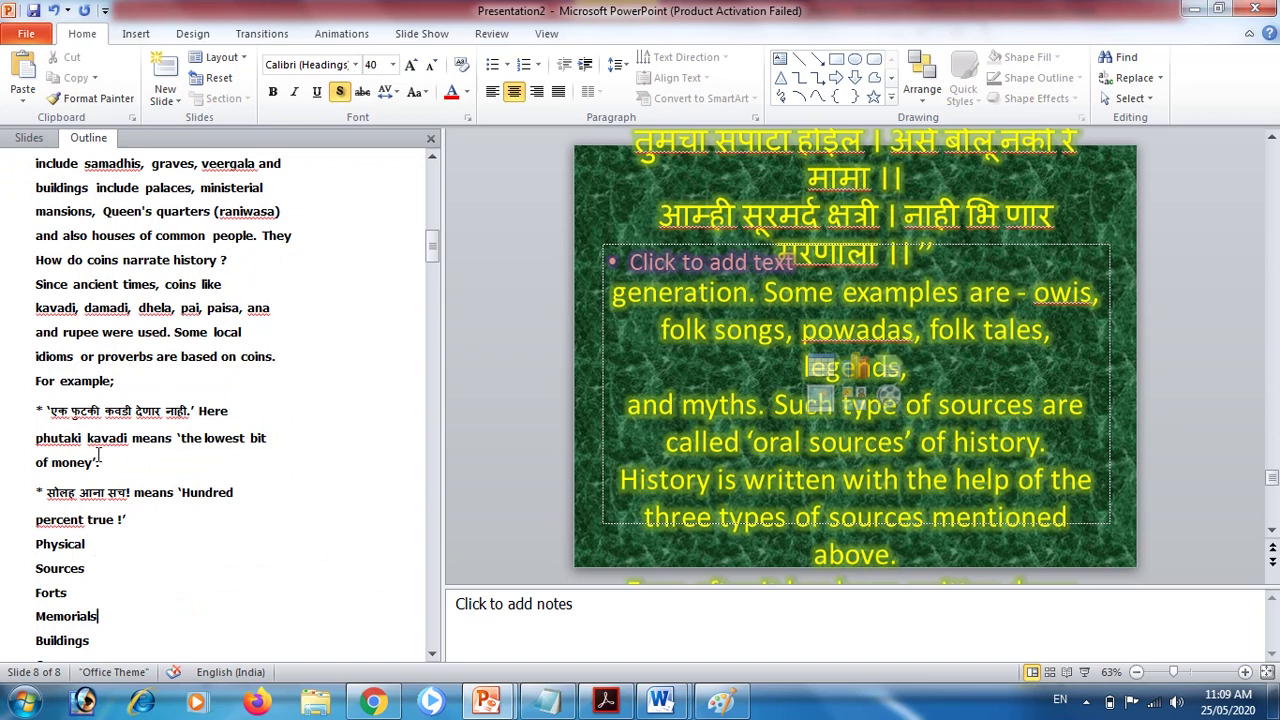
{"action": "left_click", "coordinate": [33, 381]}
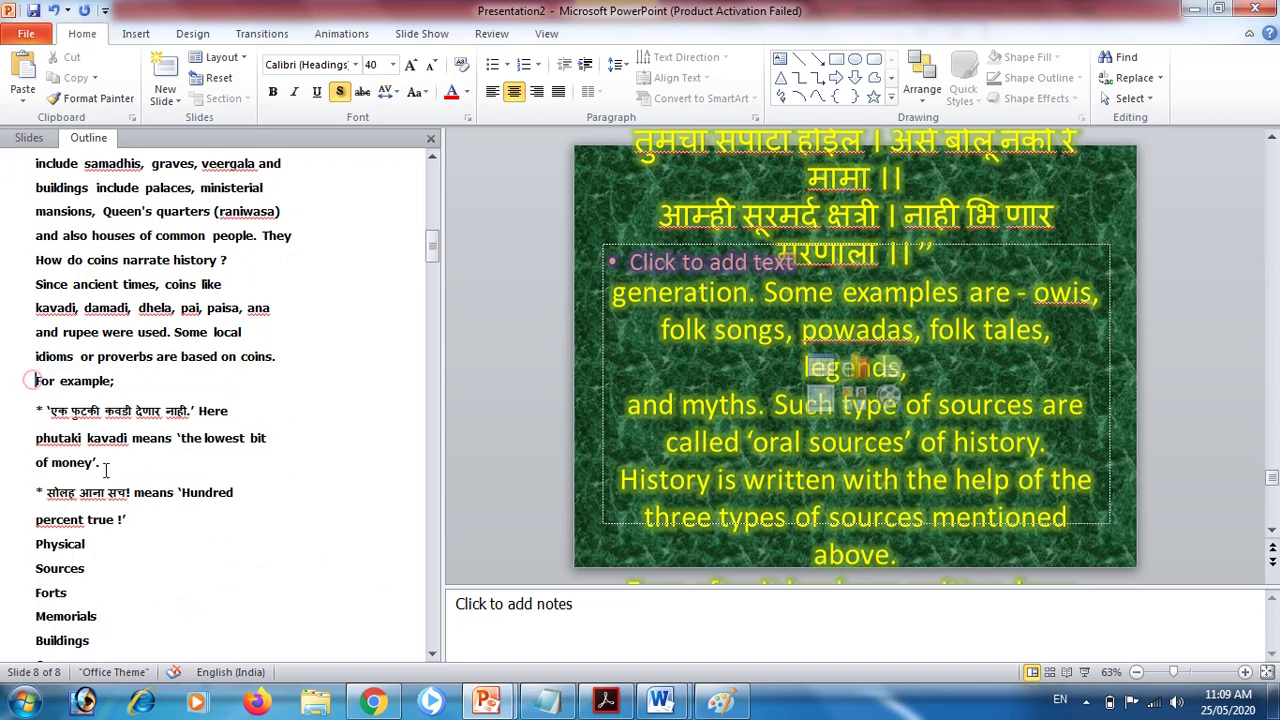
{"action": "left_click", "coordinate": [115, 583], "text": "shift"}
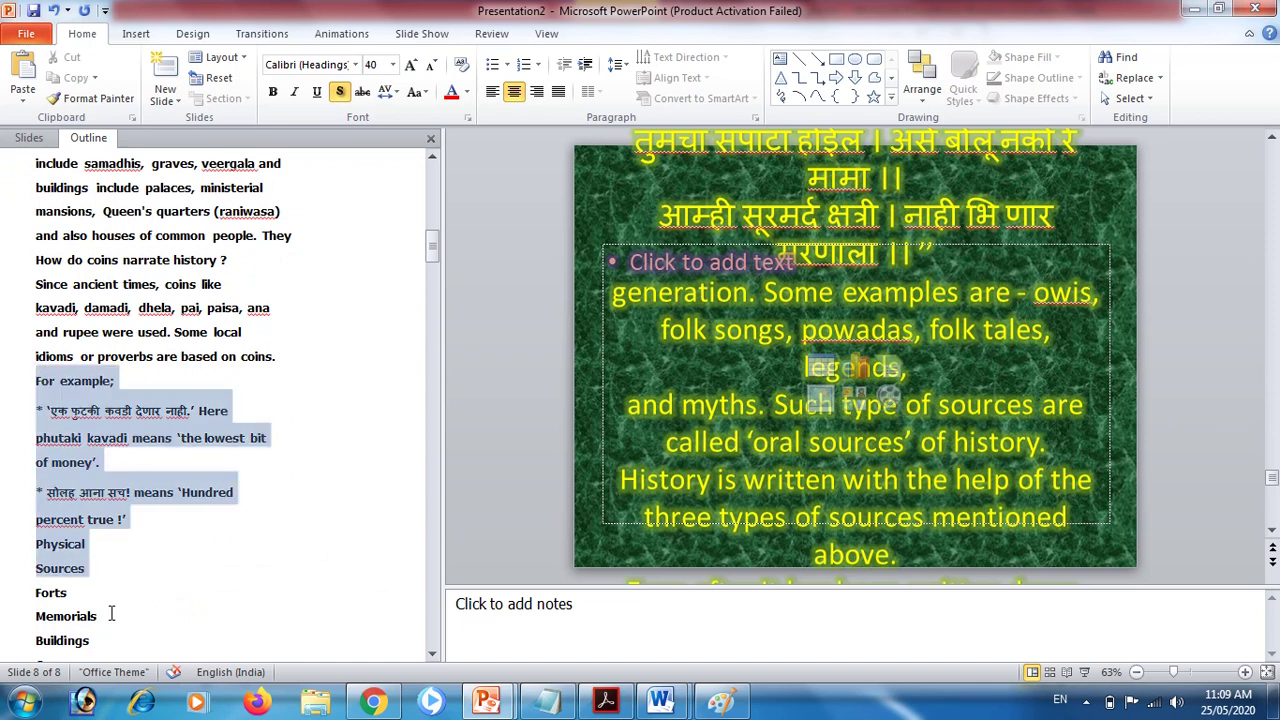
{"action": "left_click", "coordinate": [110, 594], "text": "shift"}
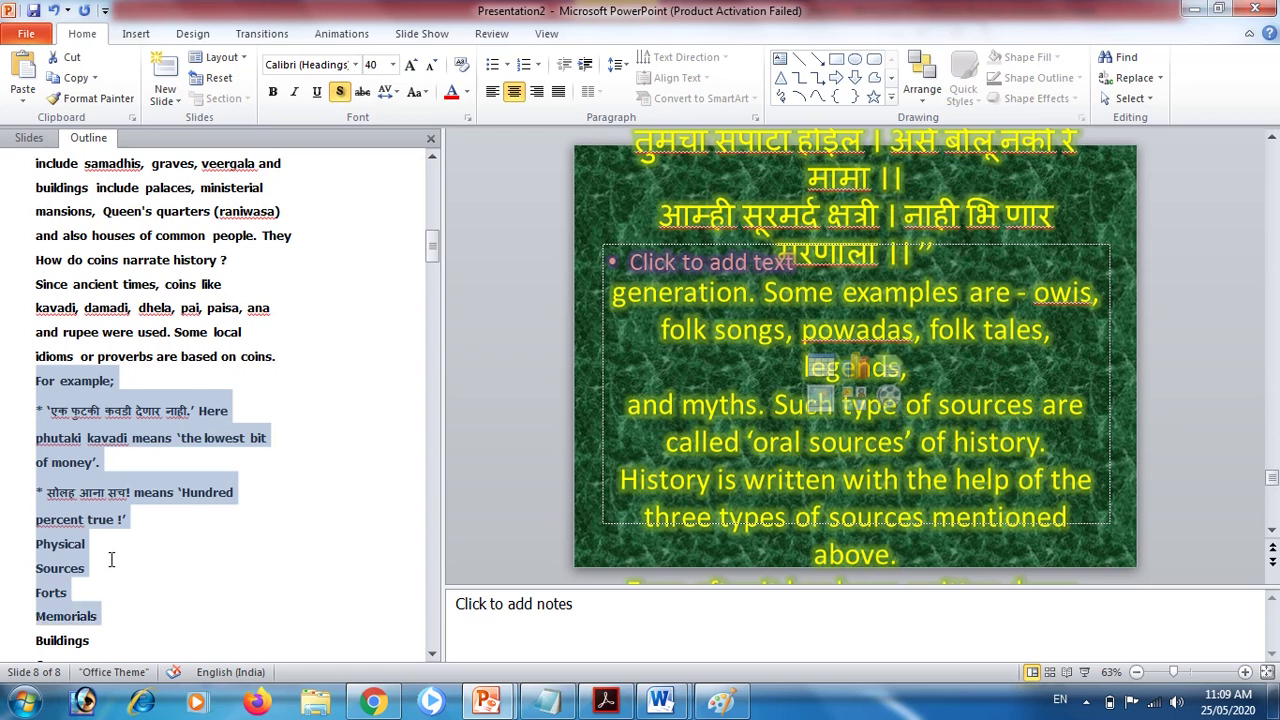
{"action": "left_click", "coordinate": [95, 558], "text": "shift"}
{"action": "left_click", "coordinate": [121, 520], "text": "shift"}
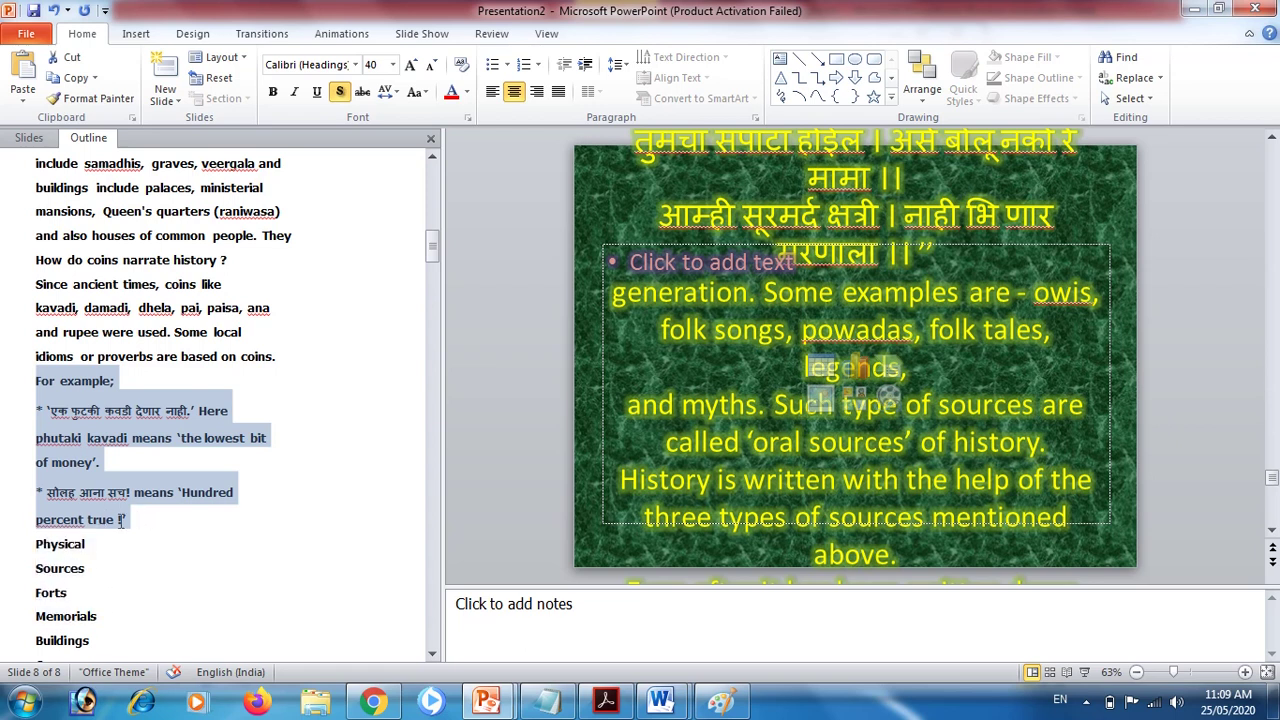
{"action": "key", "text": "Delete"}
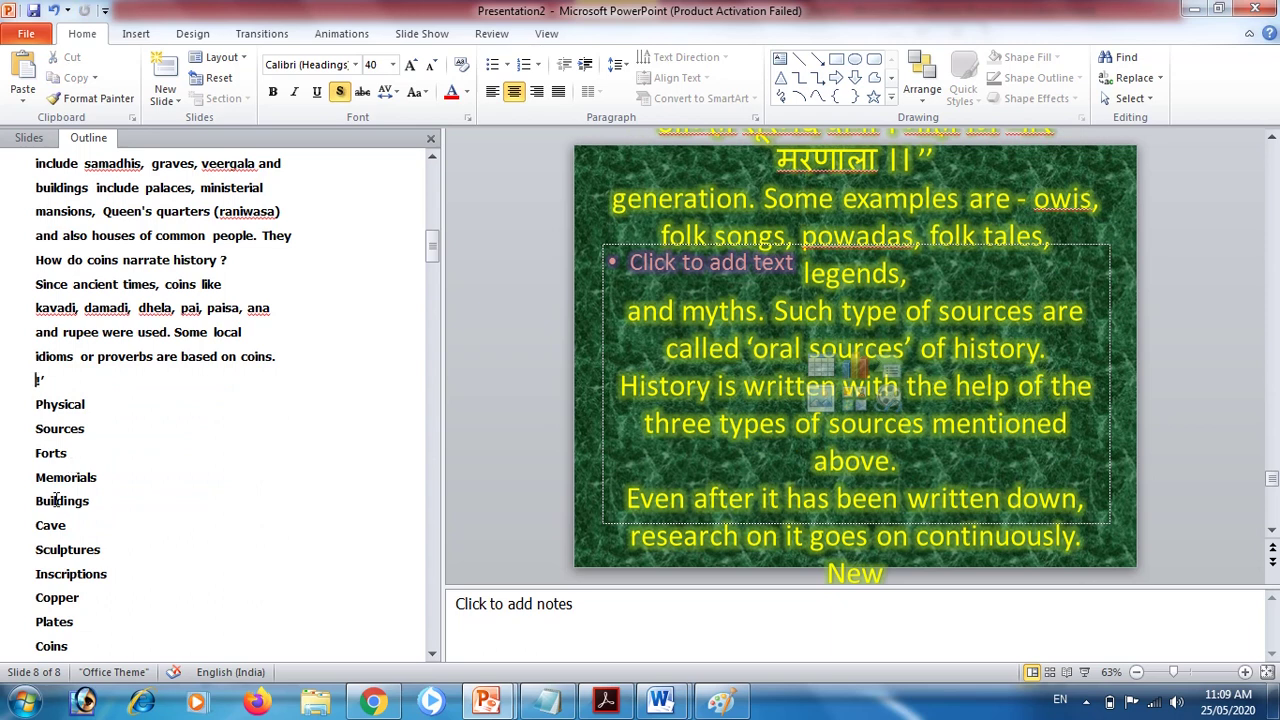
- Promote 'Material Sources' so it begins its own slide
{"action": "left_click", "coordinate": [39, 526]}
{"action": "key", "text": "shift+Down"}
{"action": "key", "text": "shift+Down"}
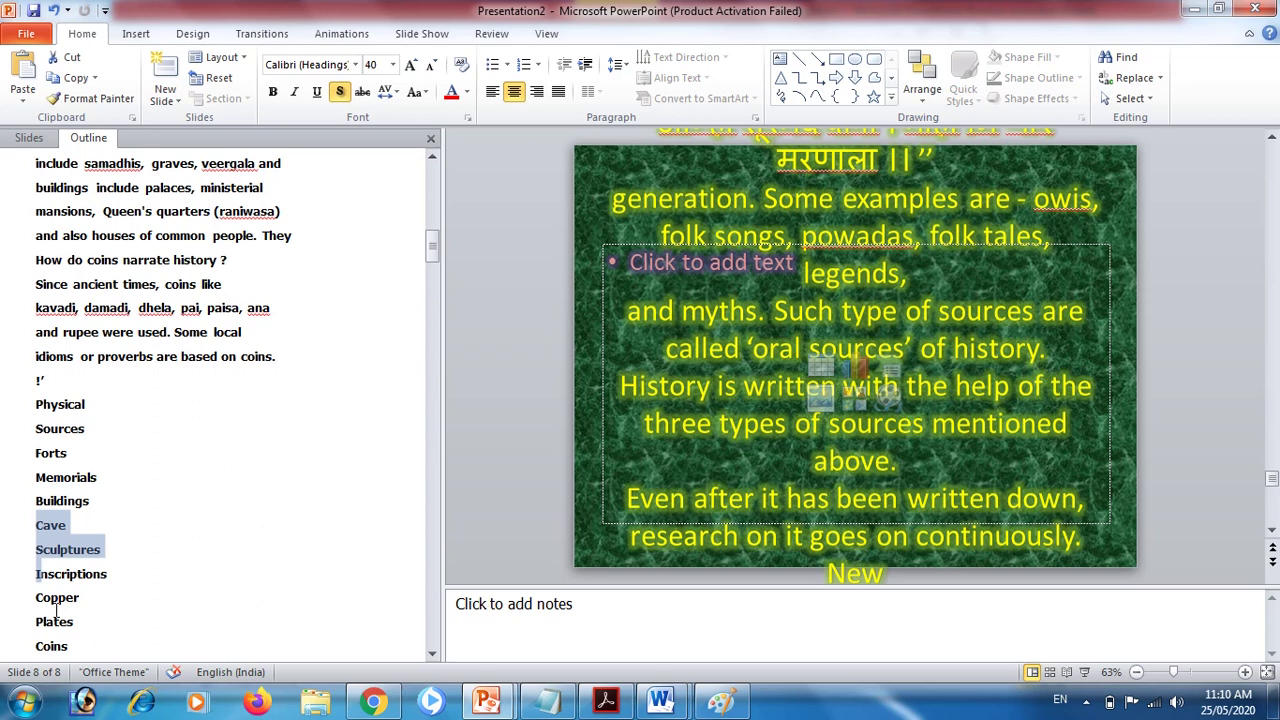
{"action": "left_click", "coordinate": [432, 657]}
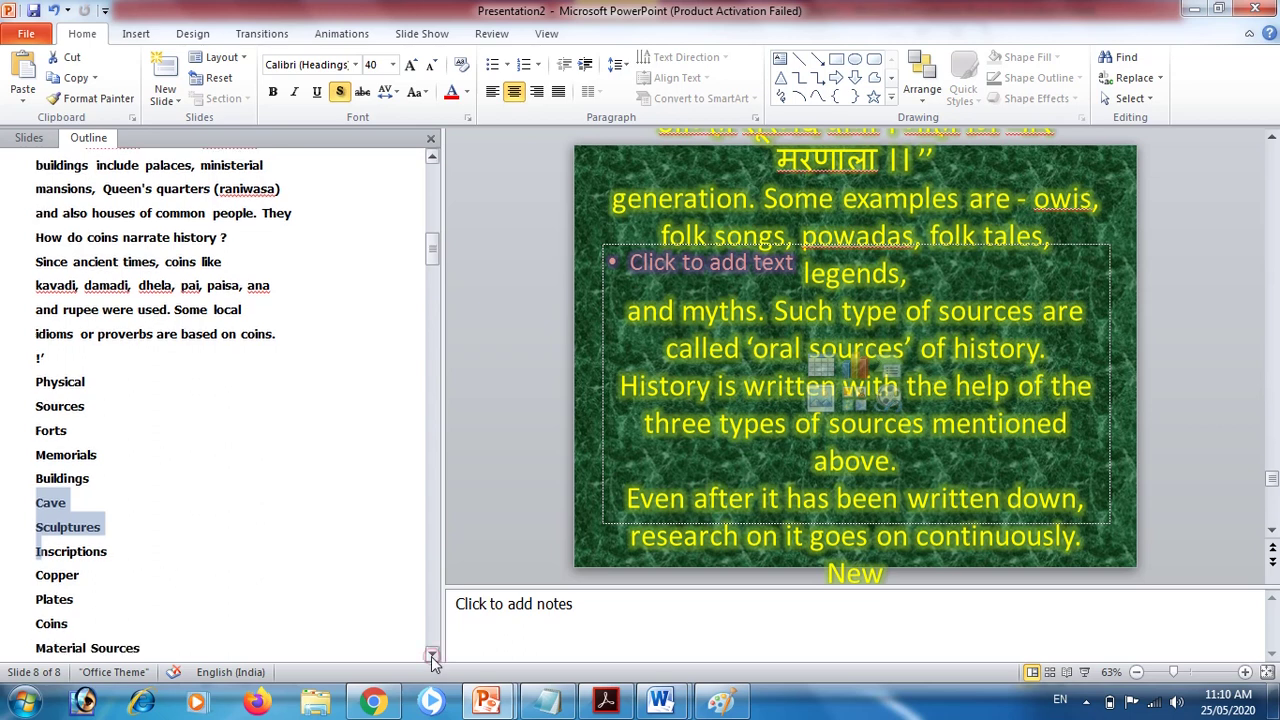
{"action": "left_click", "coordinate": [432, 657]}
{"action": "left_click", "coordinate": [432, 657]}
{"action": "left_click", "coordinate": [432, 657]}
{"action": "left_click", "coordinate": [432, 657]}
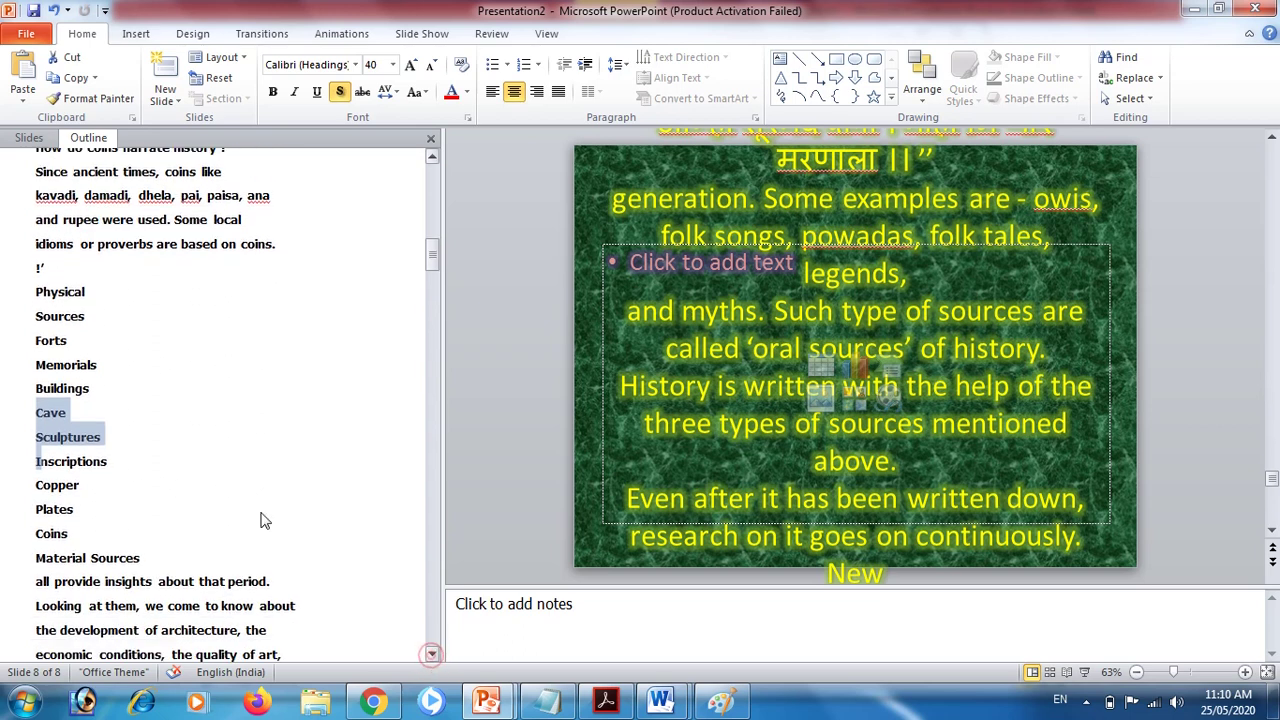
{"action": "left_click", "coordinate": [178, 545]}
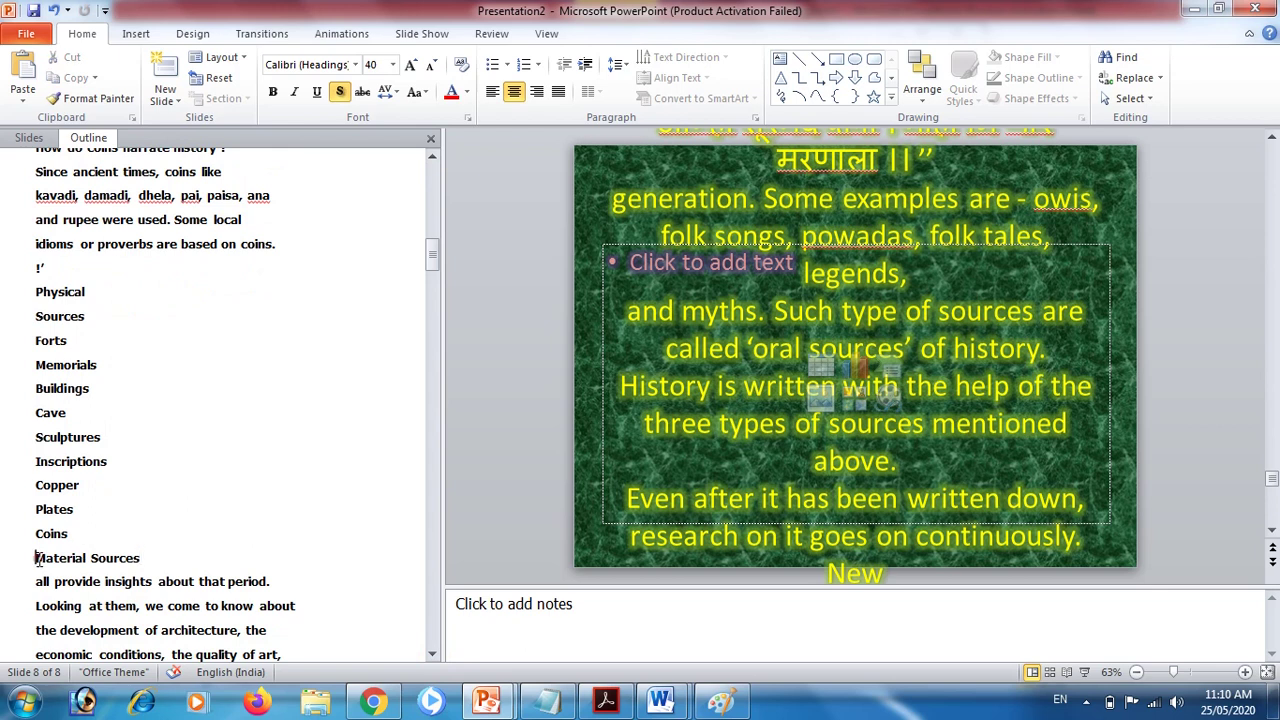
{"action": "left_click", "coordinate": [38, 559]}
{"action": "key", "text": "shift+Tab"}
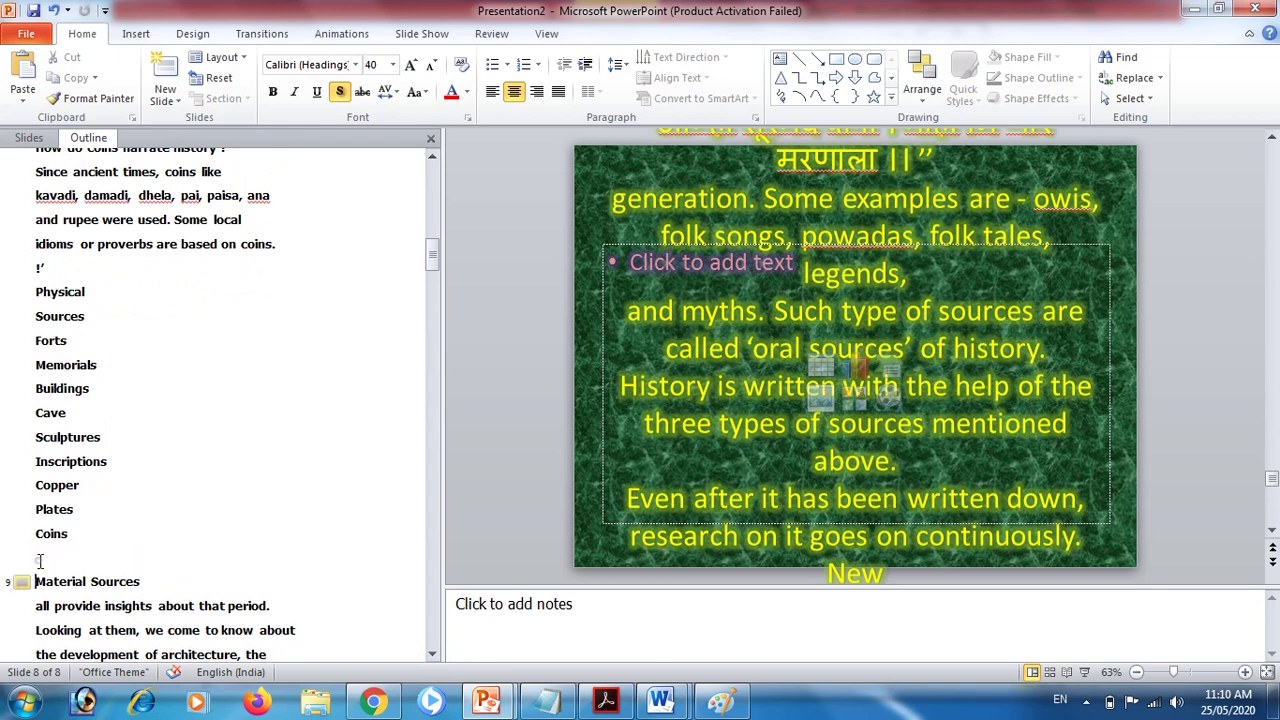
{"action": "mouse_move", "coordinate": [38, 560]}
{"action": "left_mouse_down"}
{"action": "mouse_move", "coordinate": [448, 656]}
{"action": "mouse_move", "coordinate": [318, 590]}
{"action": "left_mouse_up"}
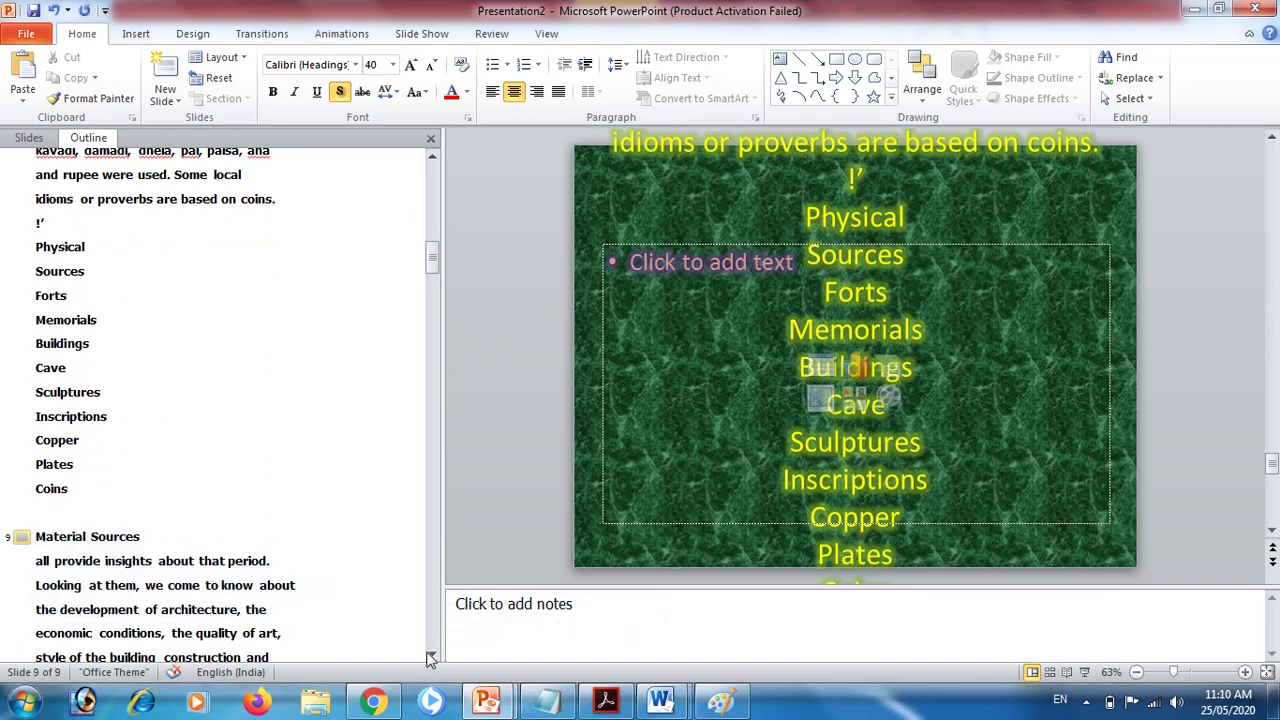
{"action": "left_click", "coordinate": [432, 655]}
{"action": "left_click", "coordinate": [432, 655]}
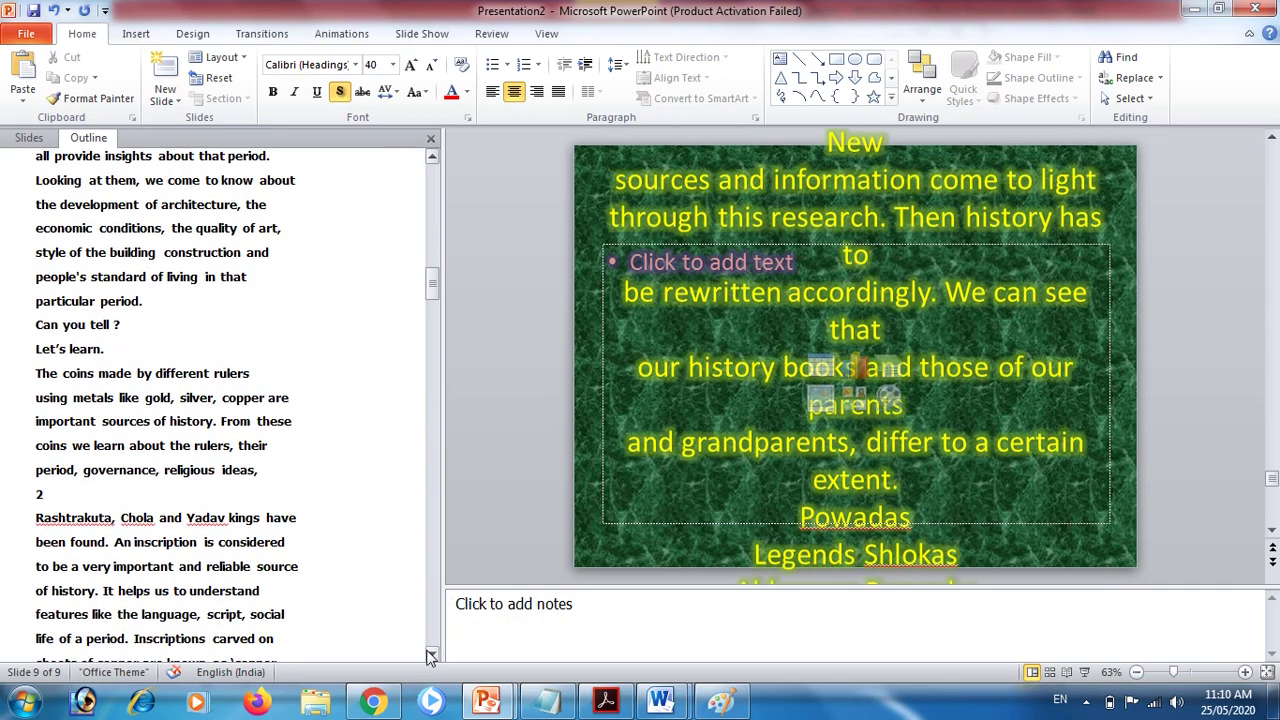
- Start new slides at 'Let's learn.' and the Rashtrakuta, Chola and Yadav paragraph
{"action": "left_click", "coordinate": [35, 348]}
{"action": "key", "text": "Return"}
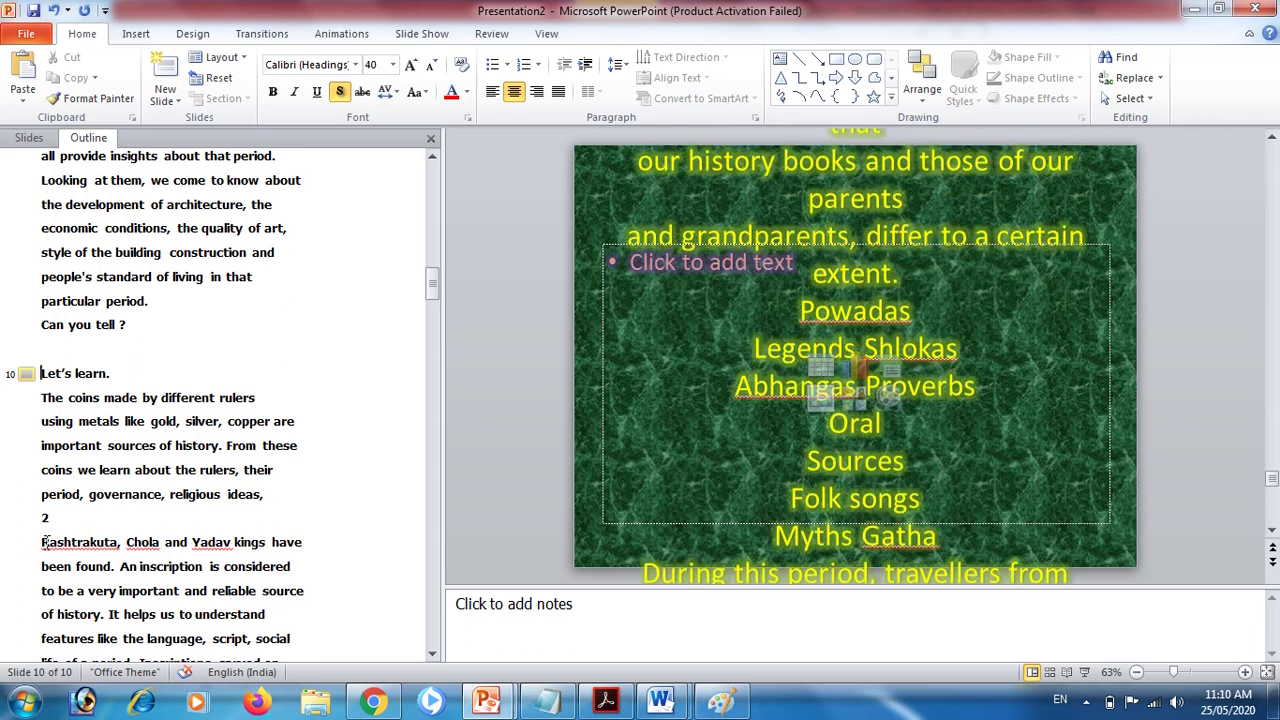
{"action": "key", "text": "Return"}
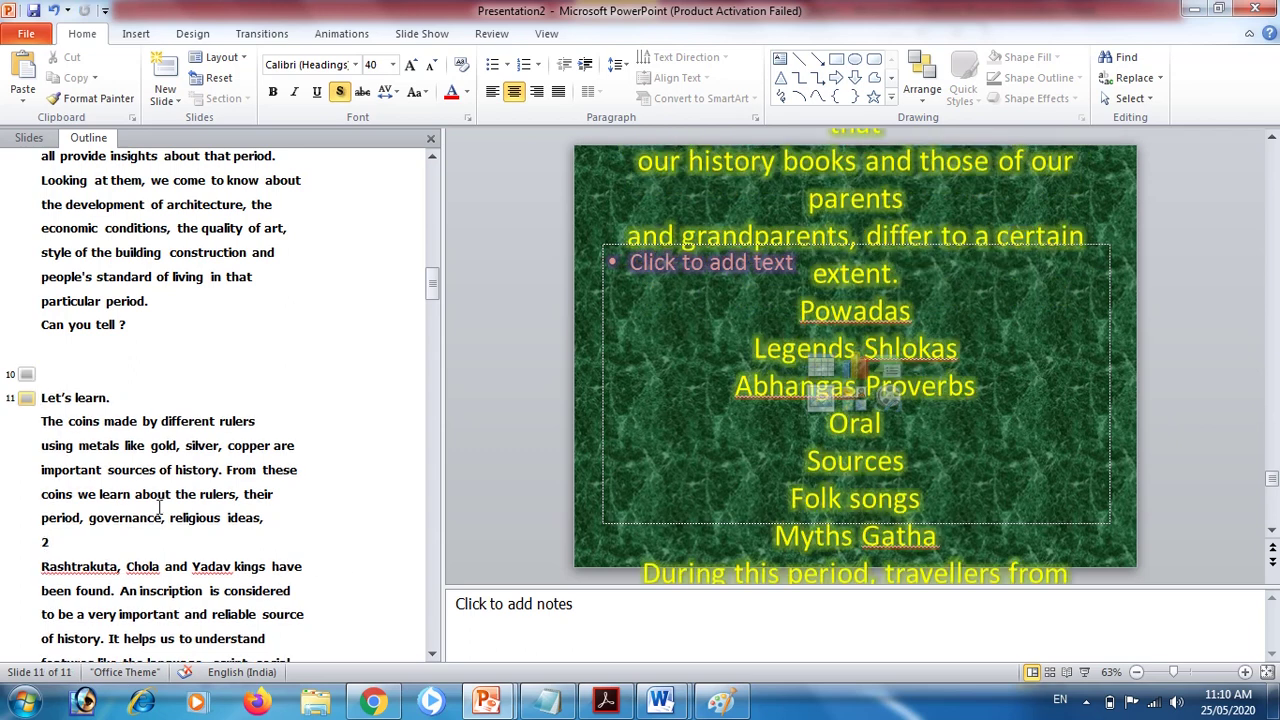
{"action": "key", "text": "BackSpace"}
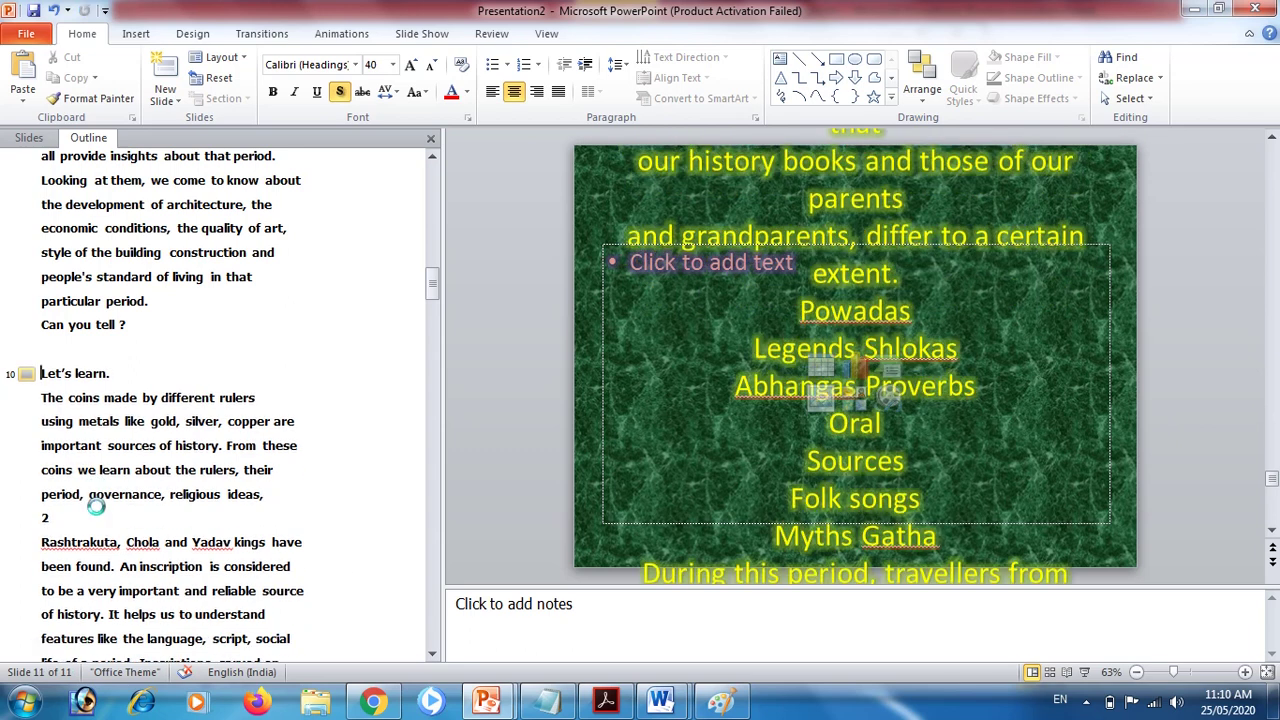
{"action": "left_click", "coordinate": [42, 541]}
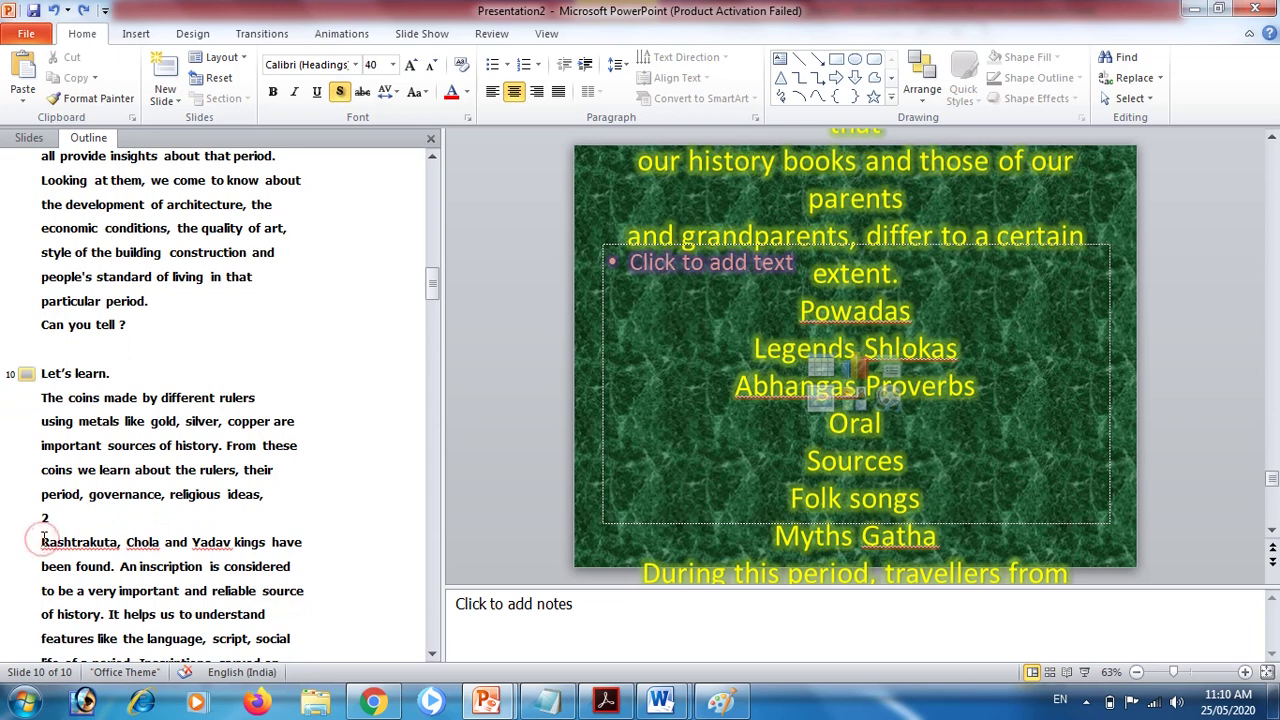
{"action": "key", "text": "shift+Tab"}
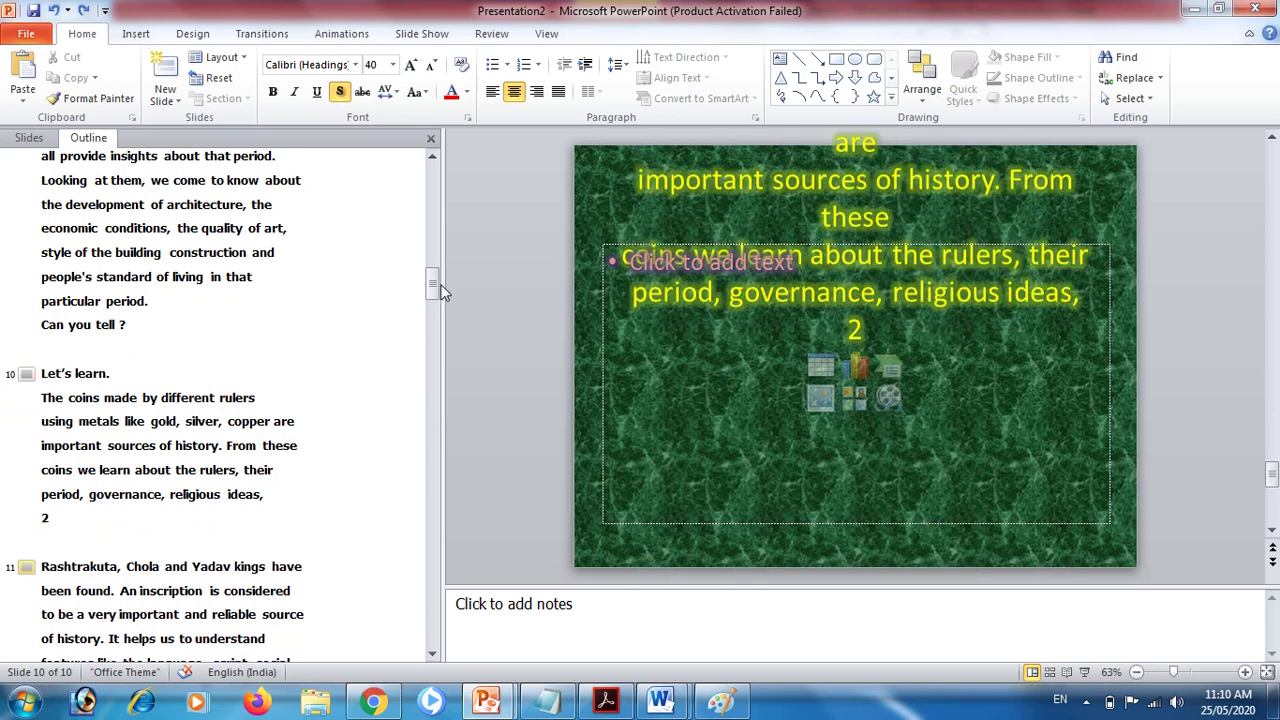
{"action": "mouse_move", "coordinate": [439, 303]}
{"action": "left_mouse_down"}
{"action": "mouse_move", "coordinate": [436, 340]}
{"action": "mouse_move", "coordinate": [435, 286]}
{"action": "left_mouse_up"}
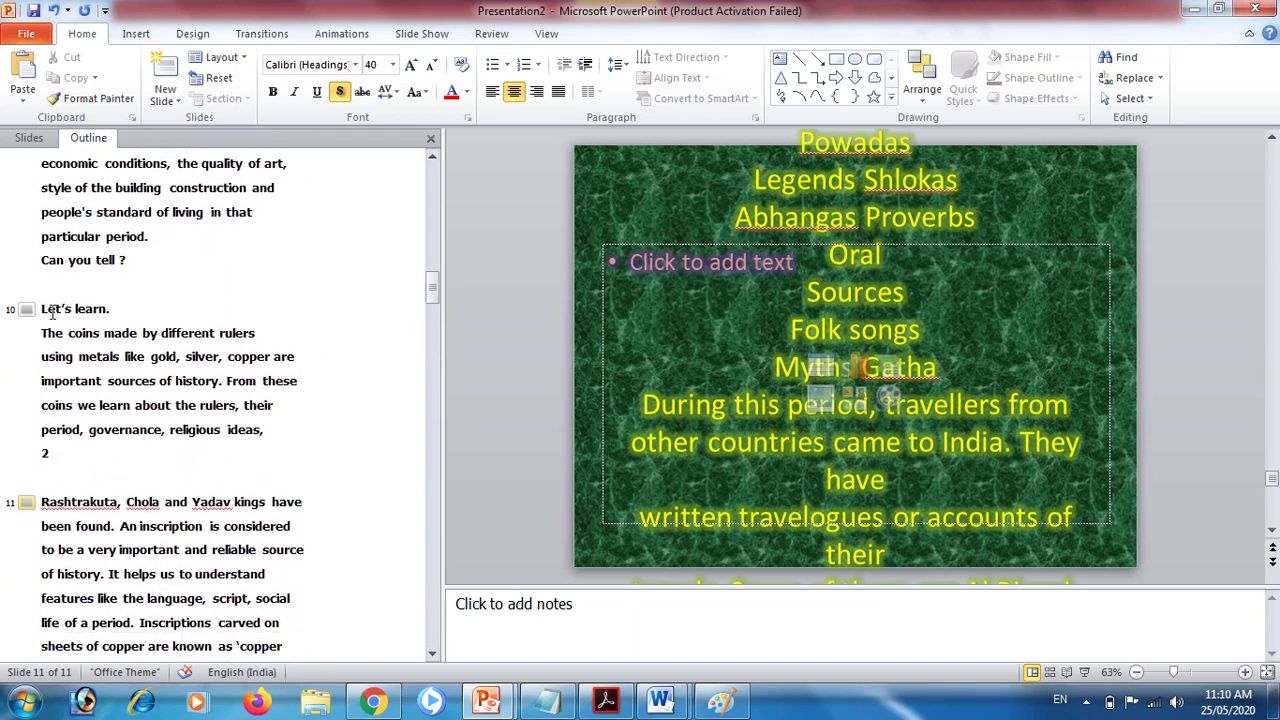
{"action": "left_click_drag", "start_coordinate": [41, 308], "coordinate": [133, 405]}
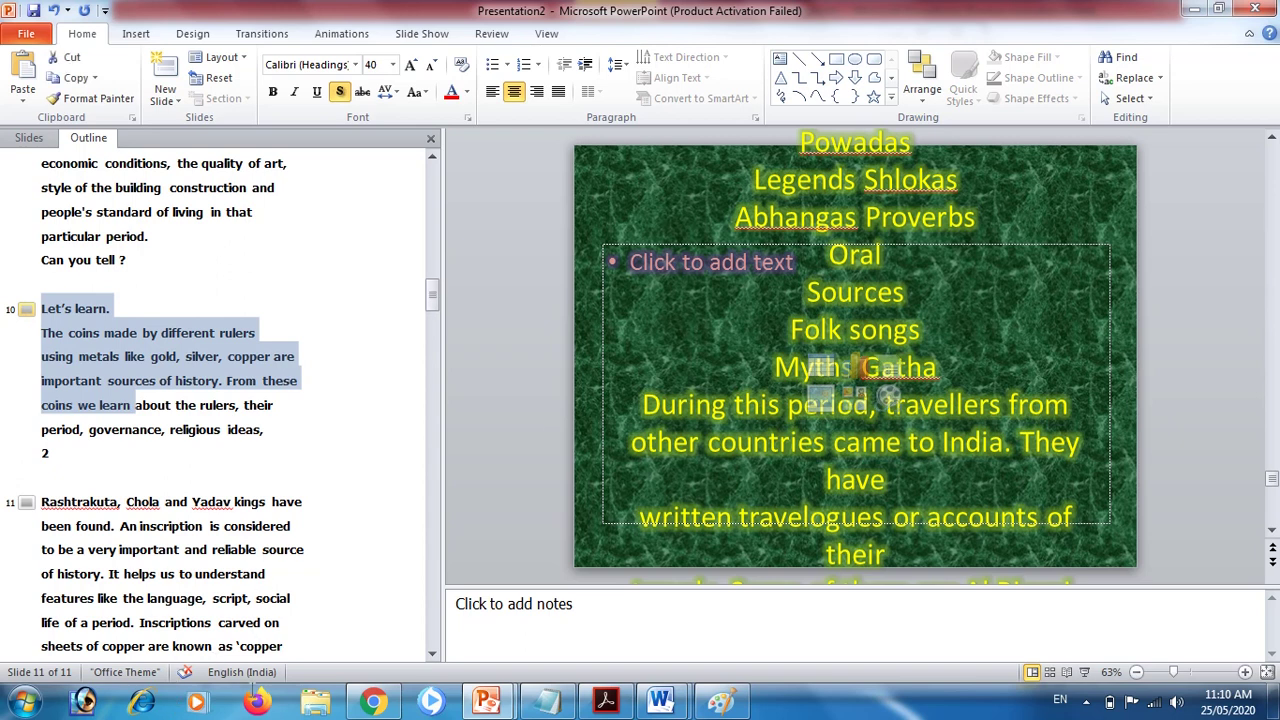
- Delete everything from 'Let's learn.' through the final 'Exercise' line, removing slides 10 and 11
{"action": "mouse_move", "coordinate": [131, 405]}
{"action": "left_mouse_down"}
{"action": "mouse_move", "coordinate": [282, 386]}
{"action": "mouse_move", "coordinate": [85, 410]}
{"action": "mouse_move", "coordinate": [283, 410]}
{"action": "mouse_move", "coordinate": [280, 422]}
{"action": "left_mouse_up"}
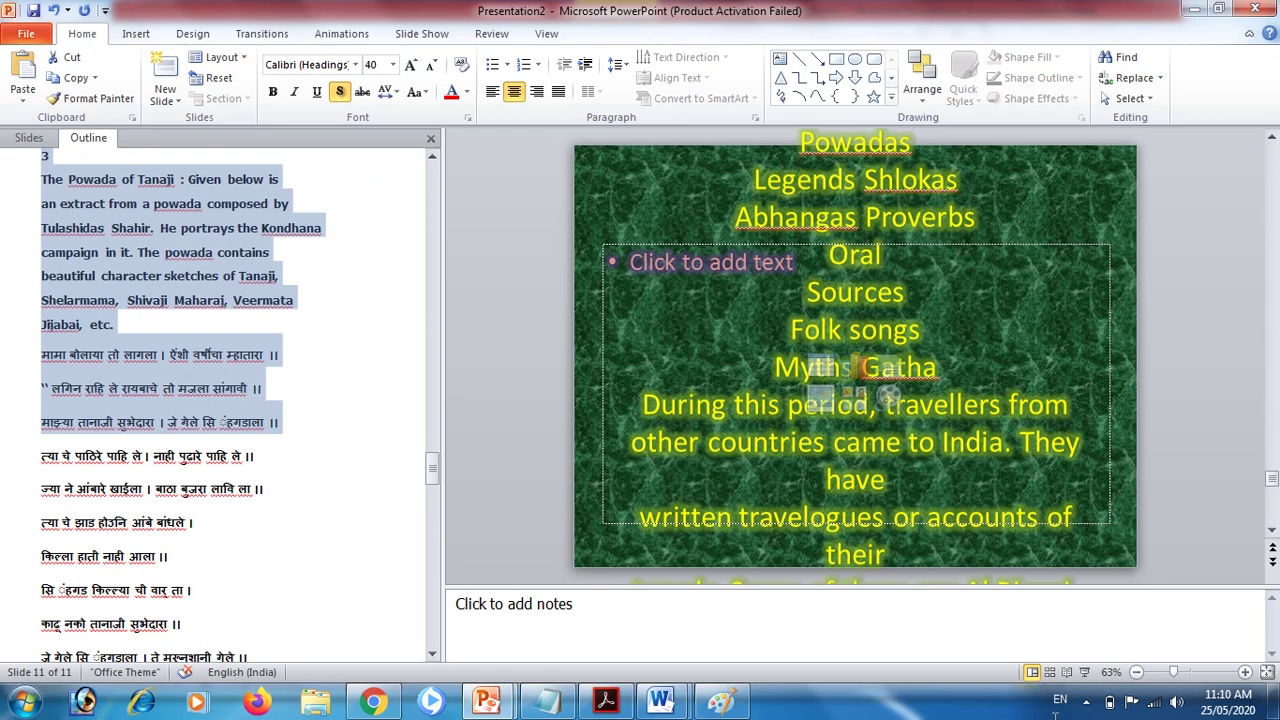
{"action": "mouse_move", "coordinate": [280, 422]}
{"action": "left_mouse_down"}
{"action": "mouse_move", "coordinate": [256, 410]}
{"action": "mouse_move", "coordinate": [292, 410]}
{"action": "mouse_move", "coordinate": [176, 410]}
{"action": "mouse_move", "coordinate": [296, 478]}
{"action": "left_mouse_up"}
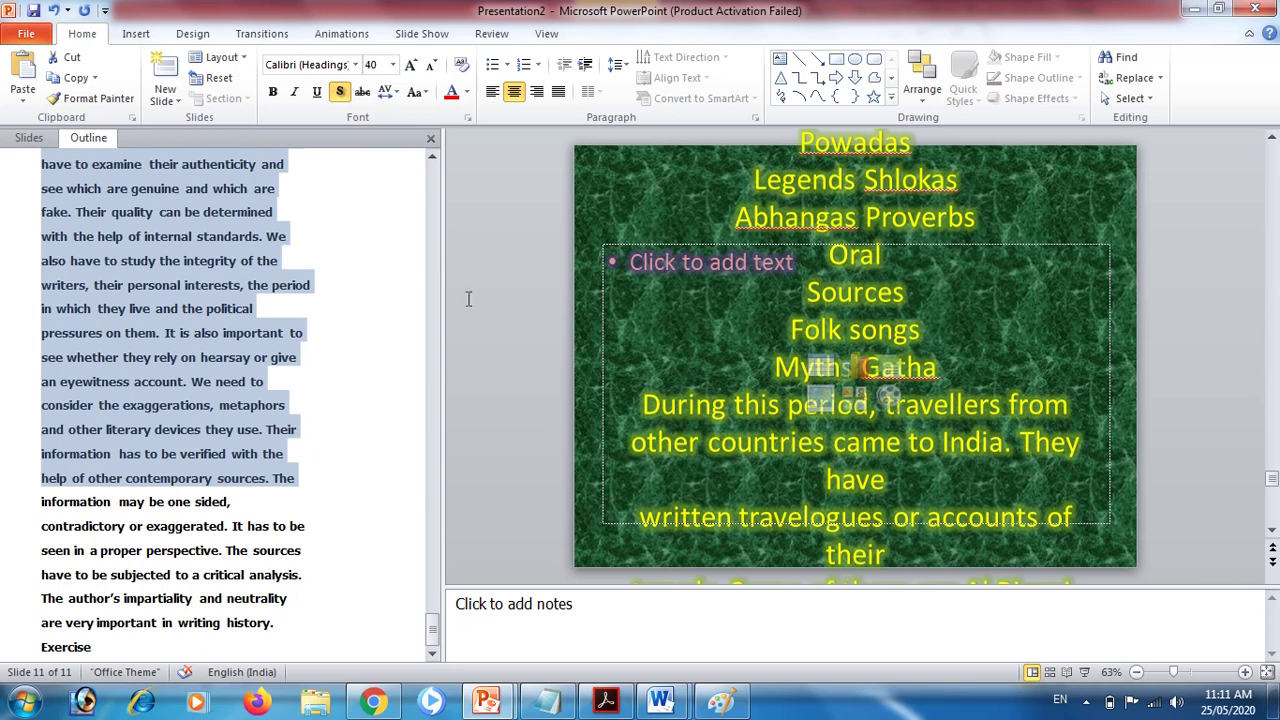
{"action": "left_click_drag", "start_coordinate": [378, 329], "coordinate": [101, 645]}
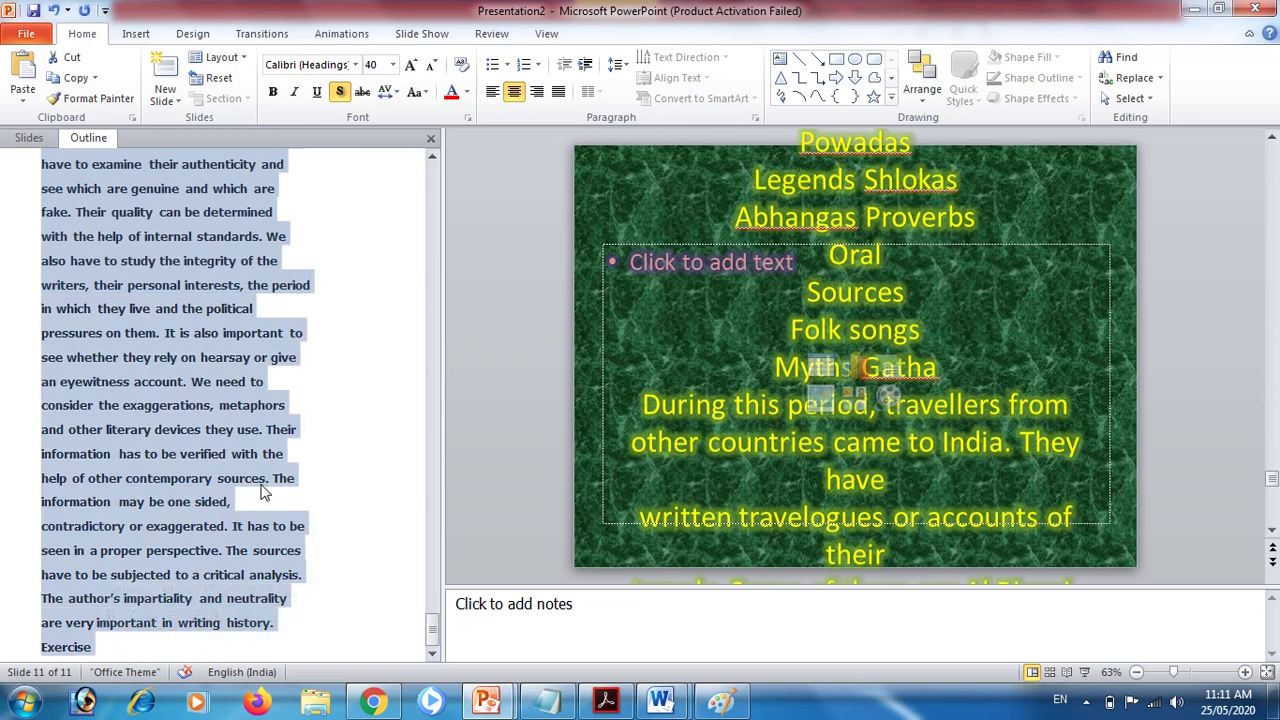
{"action": "key", "text": "Delete"}
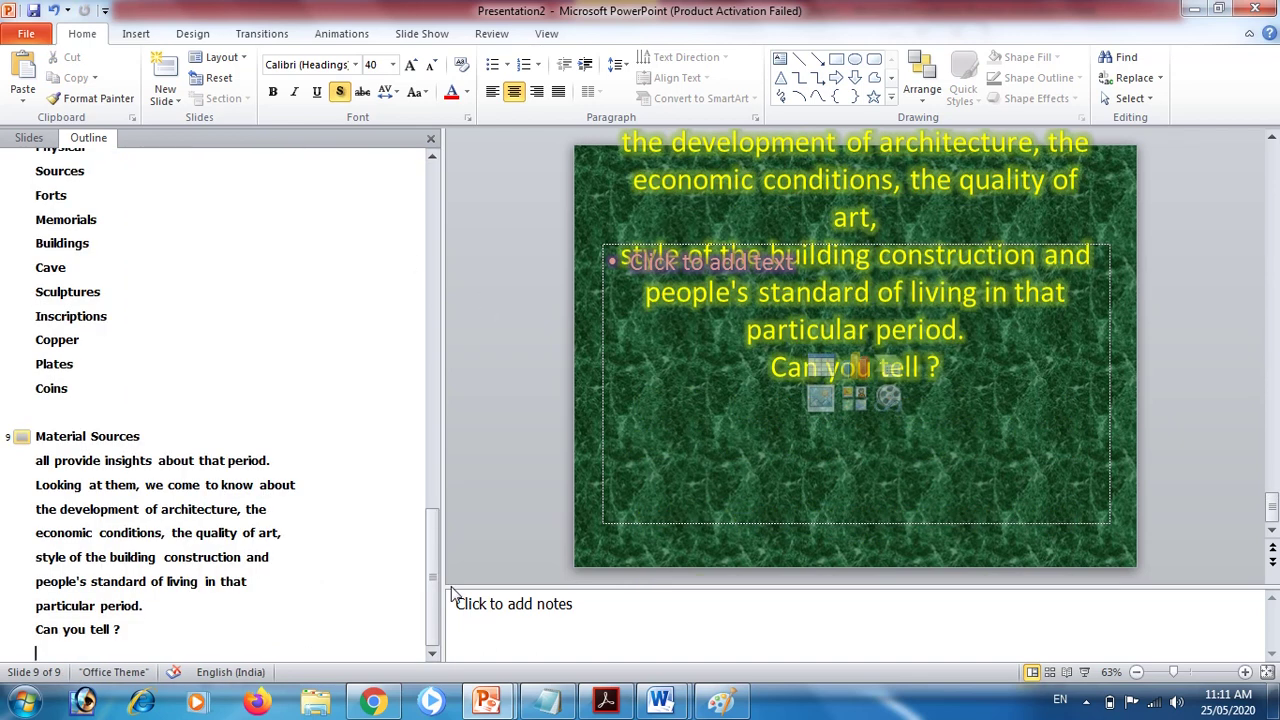
- Insert empty slides before 'We studied', 'In this lesson', 'History gives us' and 'Four factors'
{"action": "left_click_drag", "start_coordinate": [433, 588], "coordinate": [414, 164]}
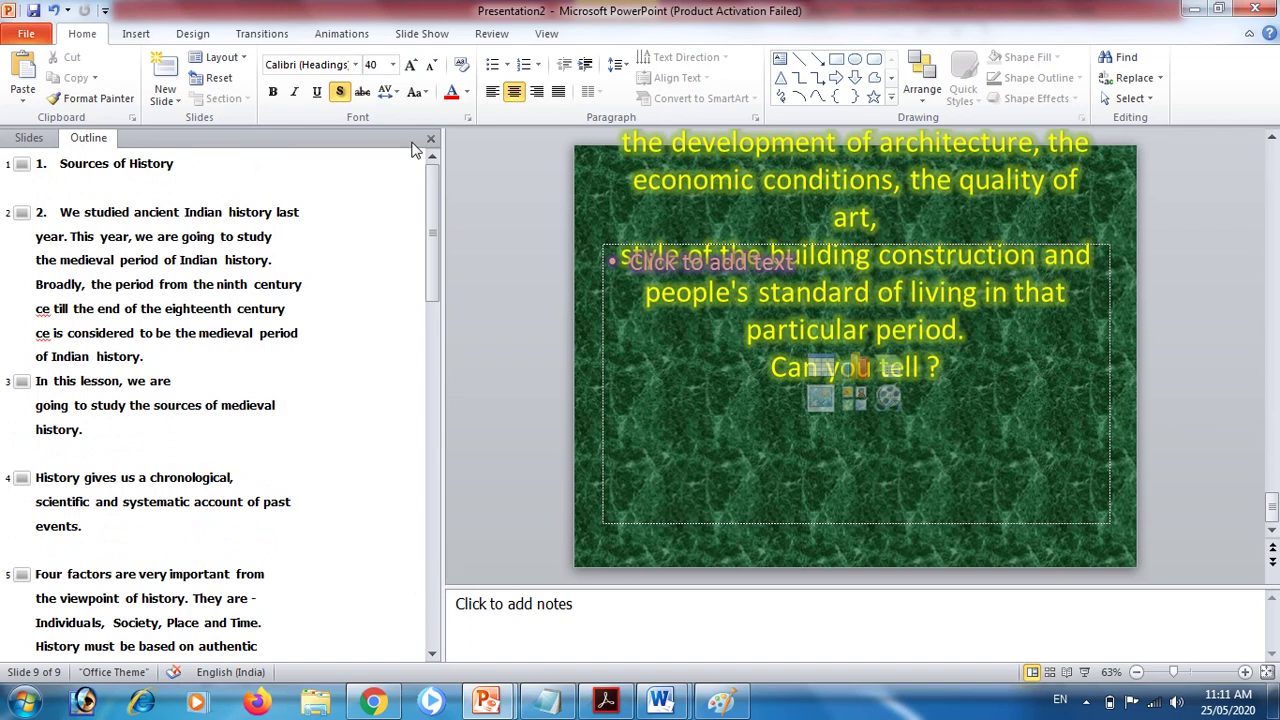
{"action": "left_click", "coordinate": [61, 212]}
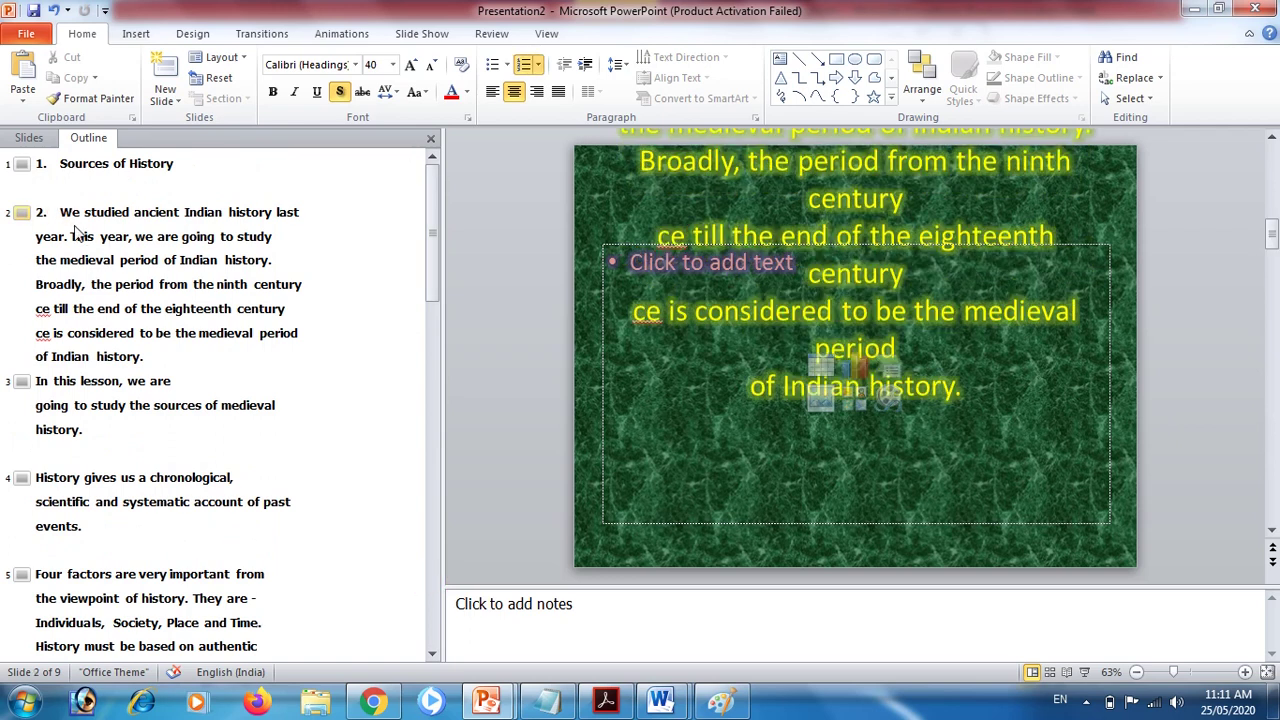
{"action": "key", "text": "Return"}
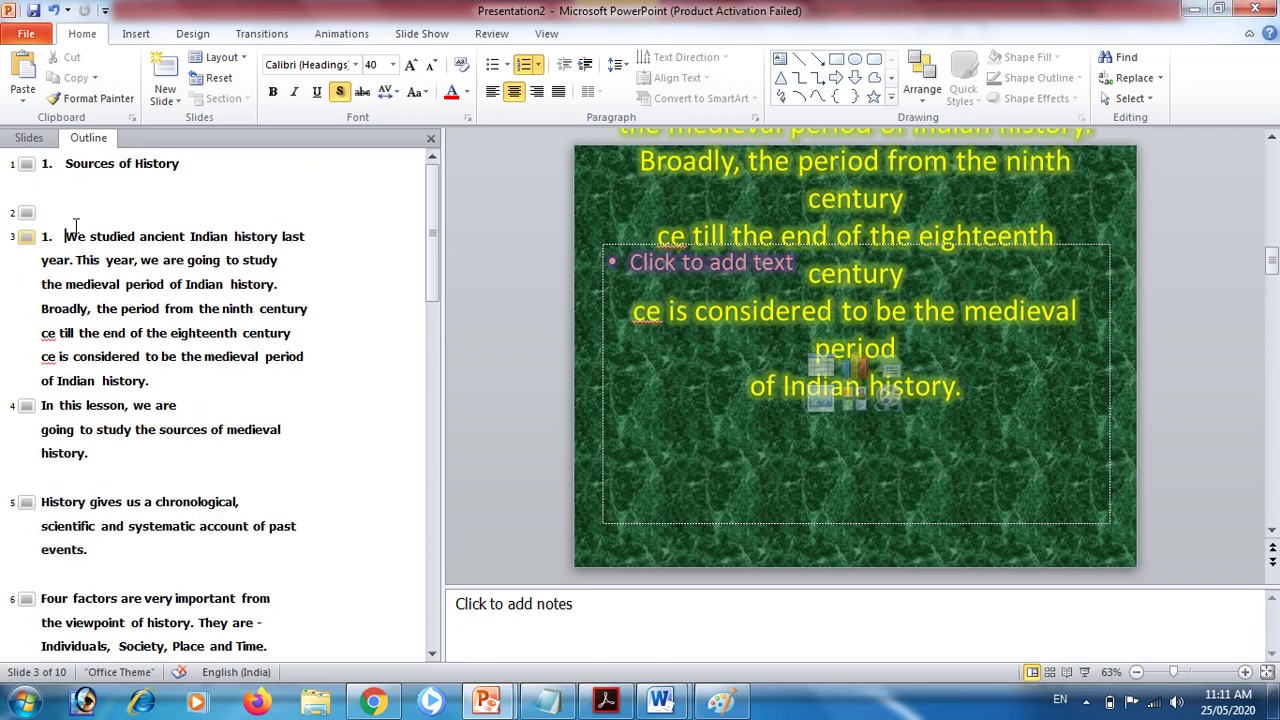
{"action": "left_click", "coordinate": [46, 405]}
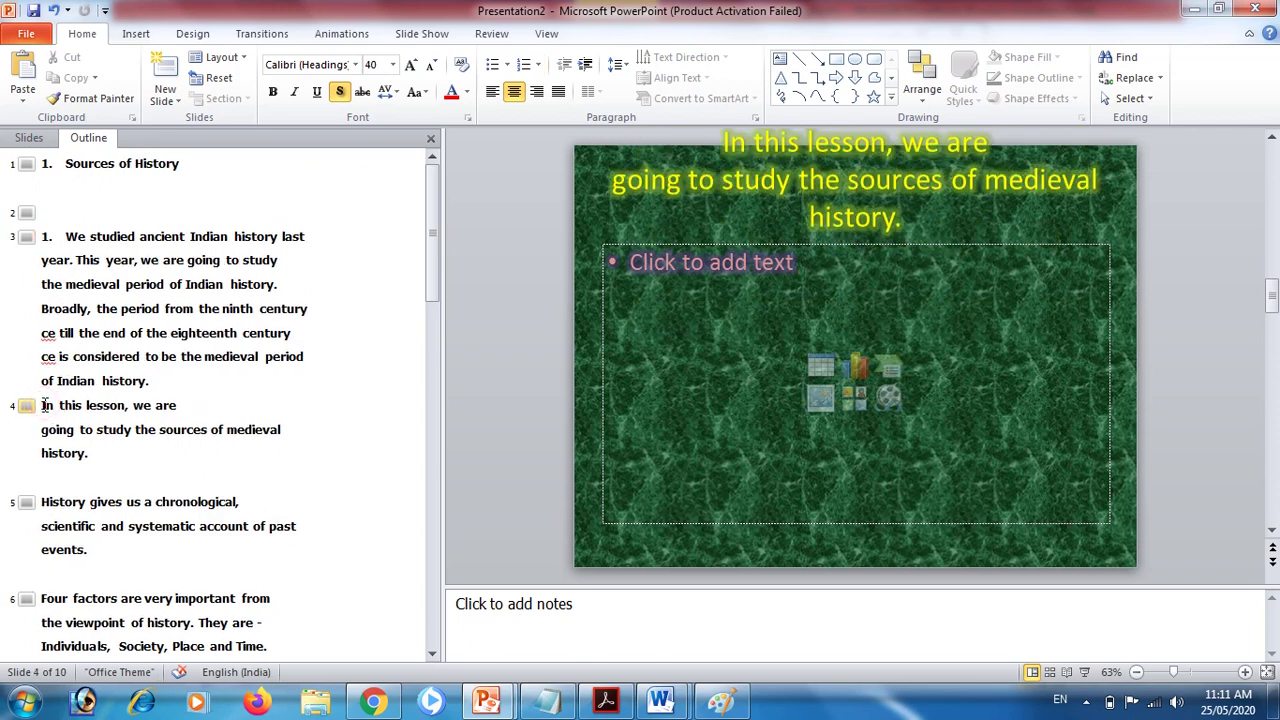
{"action": "key", "text": "Return"}
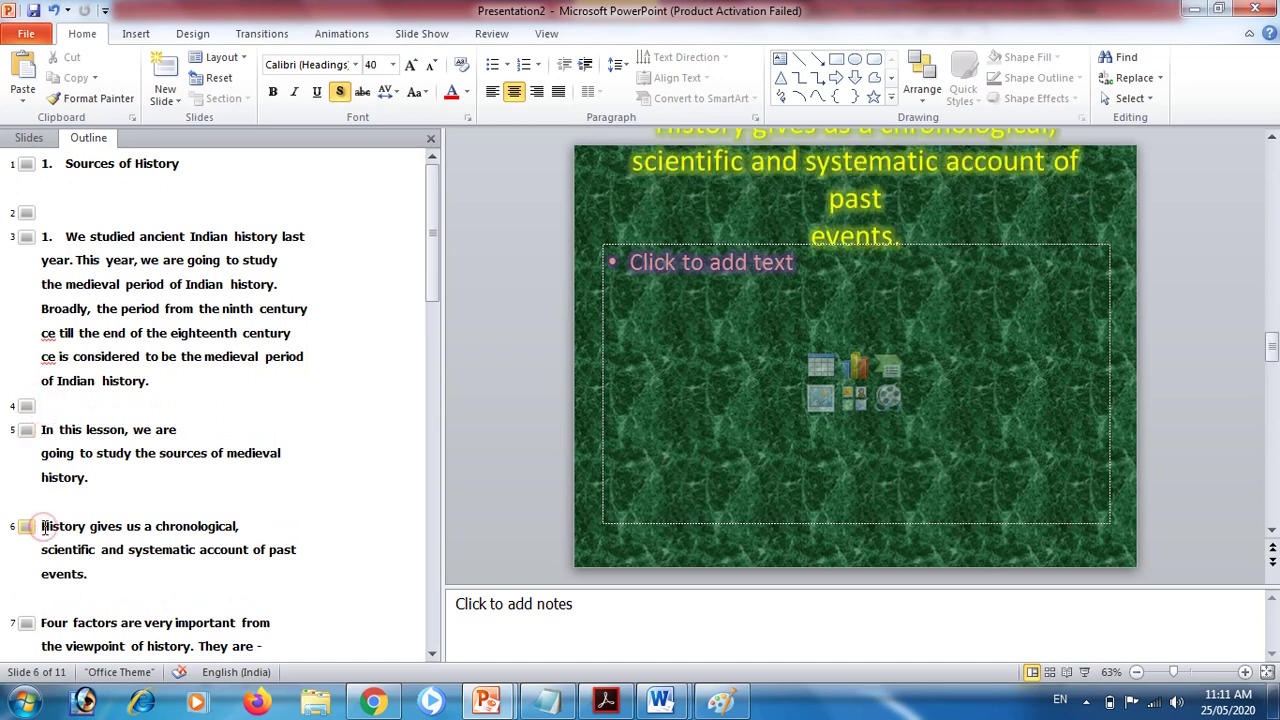
{"action": "key", "text": "Return"}
{"action": "left_click", "coordinate": [42, 646]}
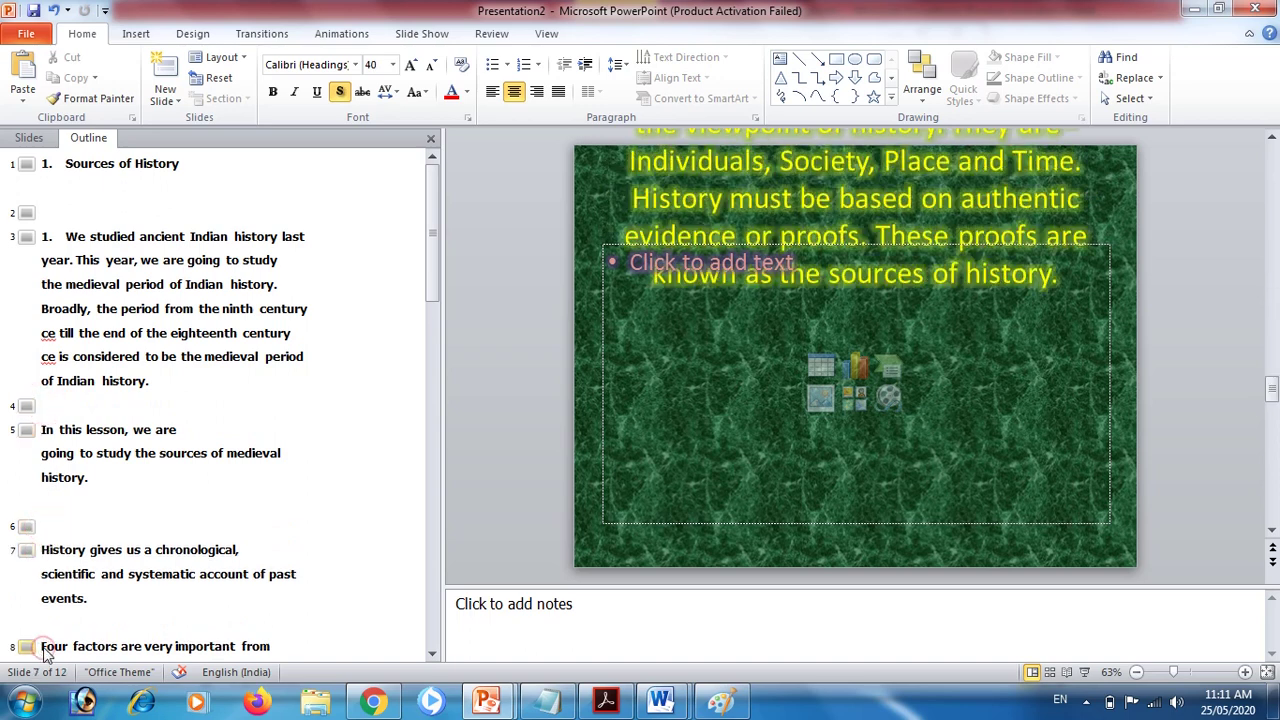
{"action": "key", "text": "Return"}
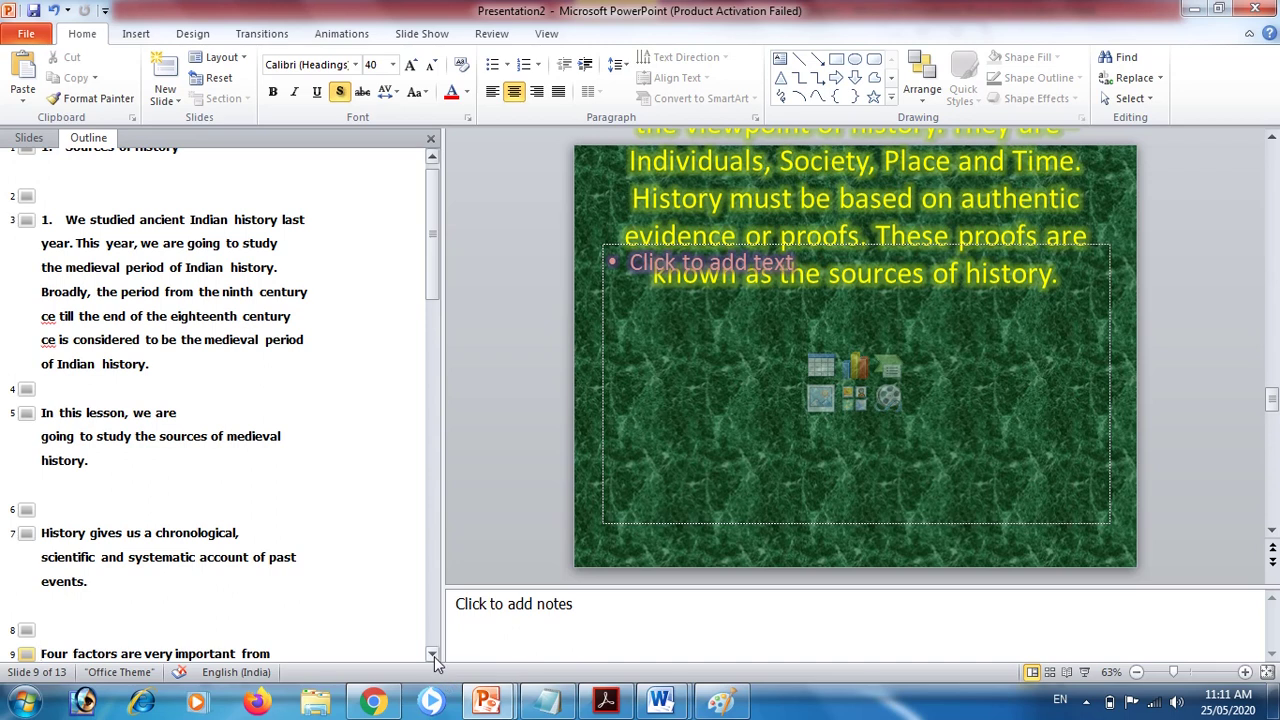
- Insert an empty slide before 'Let us classify'
{"action": "left_click", "coordinate": [433, 655]}
{"action": "left_click", "coordinate": [433, 655]}
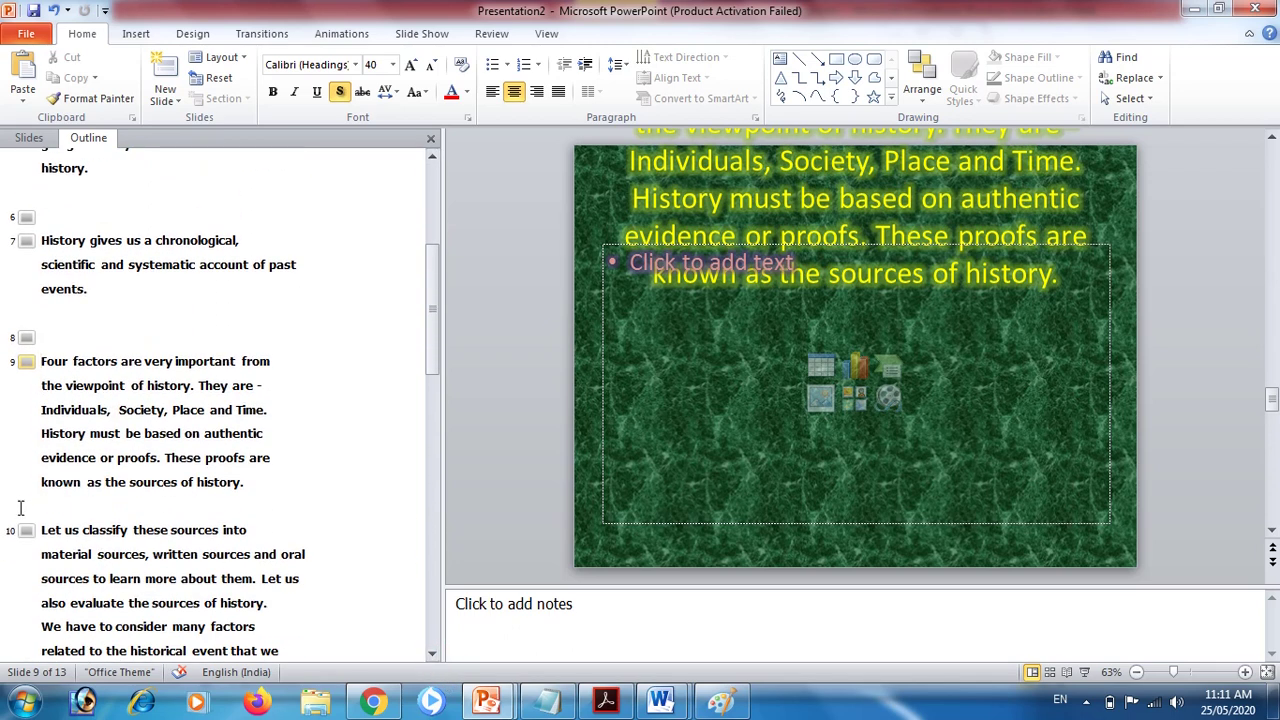
{"action": "left_click", "coordinate": [44, 537]}
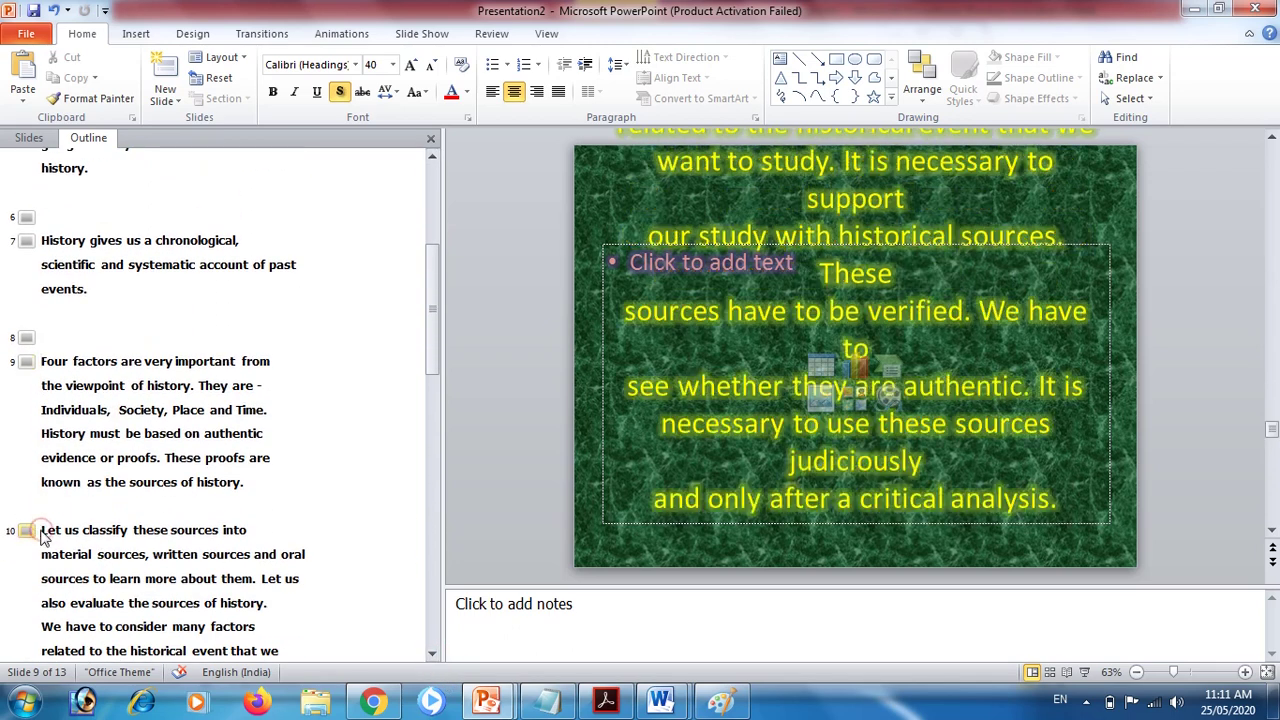
{"action": "key", "text": "Return"}
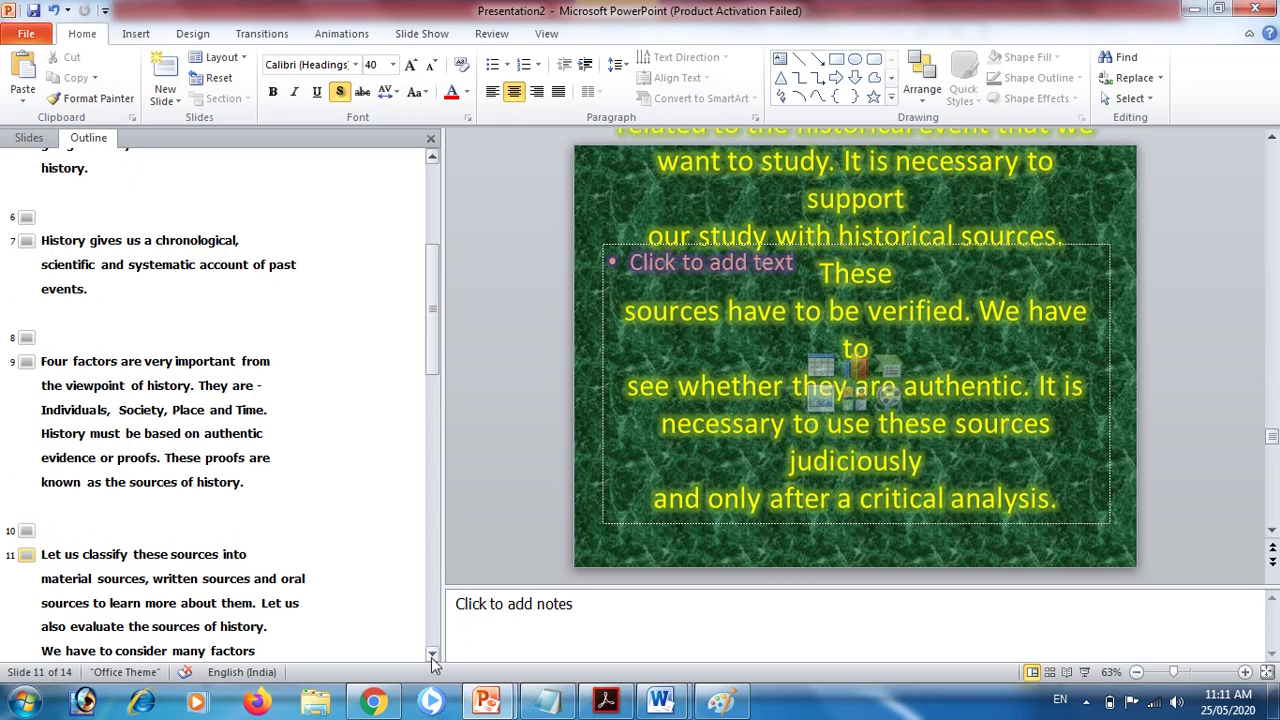
{"action": "left_click", "coordinate": [433, 656]}
{"action": "left_click", "coordinate": [433, 656]}
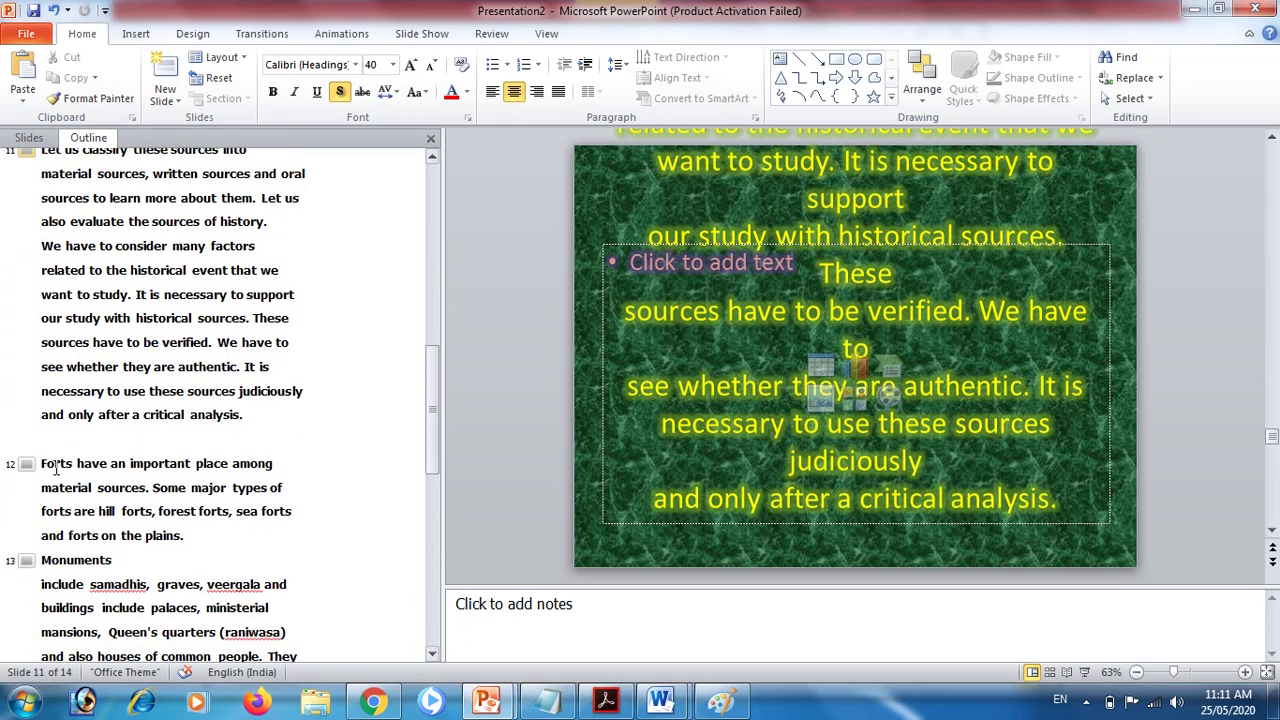
- Insert empty slides before the 'Forts' and 'Monuments' text
{"action": "left_click", "coordinate": [44, 463]}
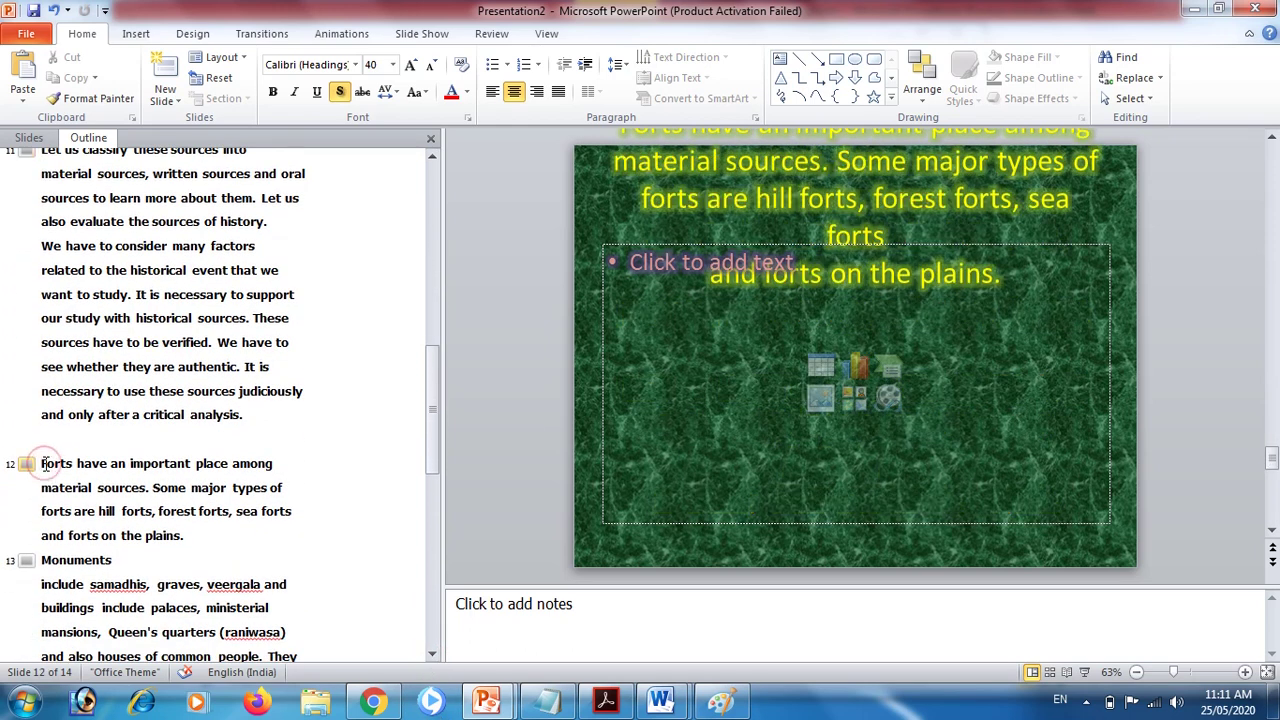
{"action": "key", "text": "Return"}
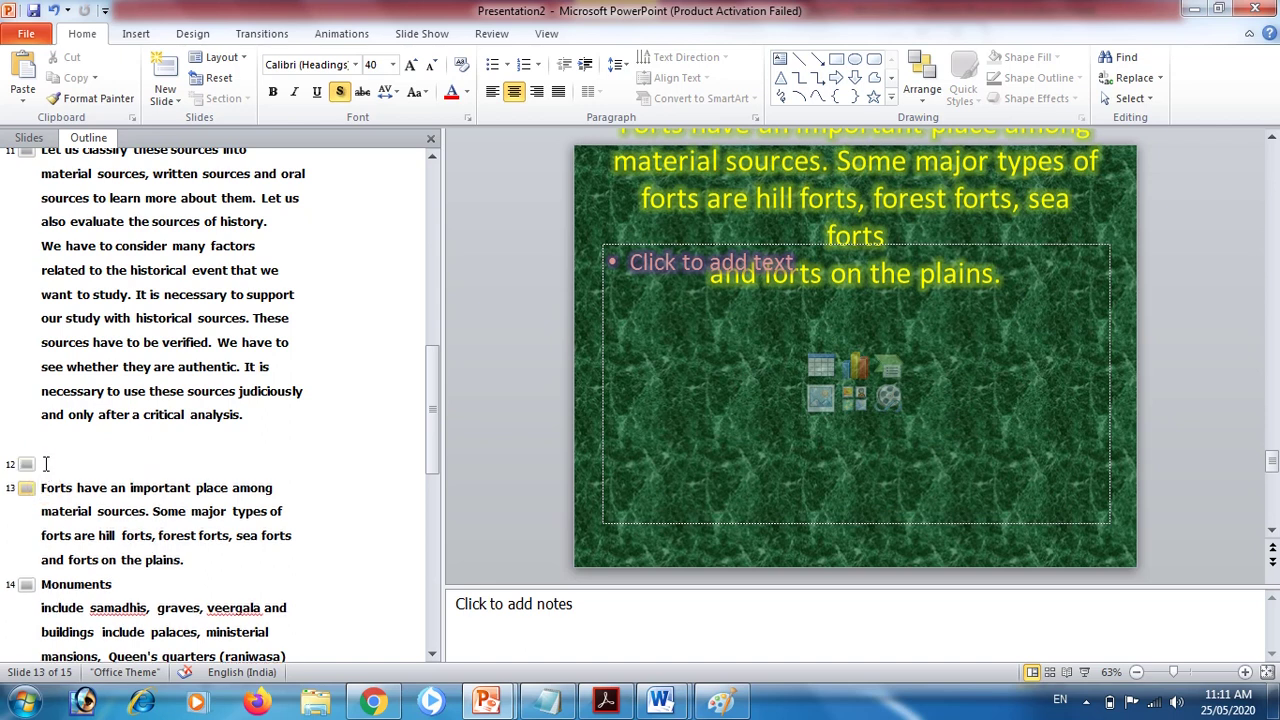
{"action": "left_click", "coordinate": [45, 463]}
{"action": "left_click", "coordinate": [46, 490]}
{"action": "left_click", "coordinate": [50, 584]}
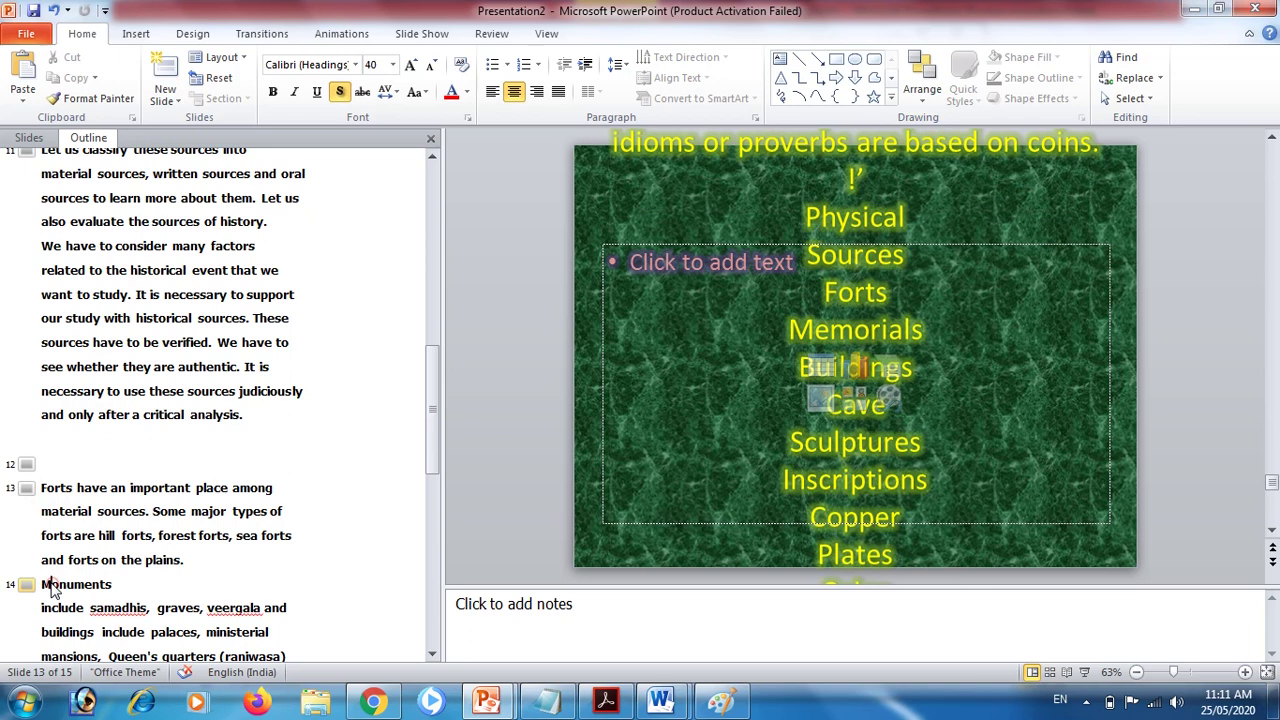
{"action": "left_click", "coordinate": [70, 505]}
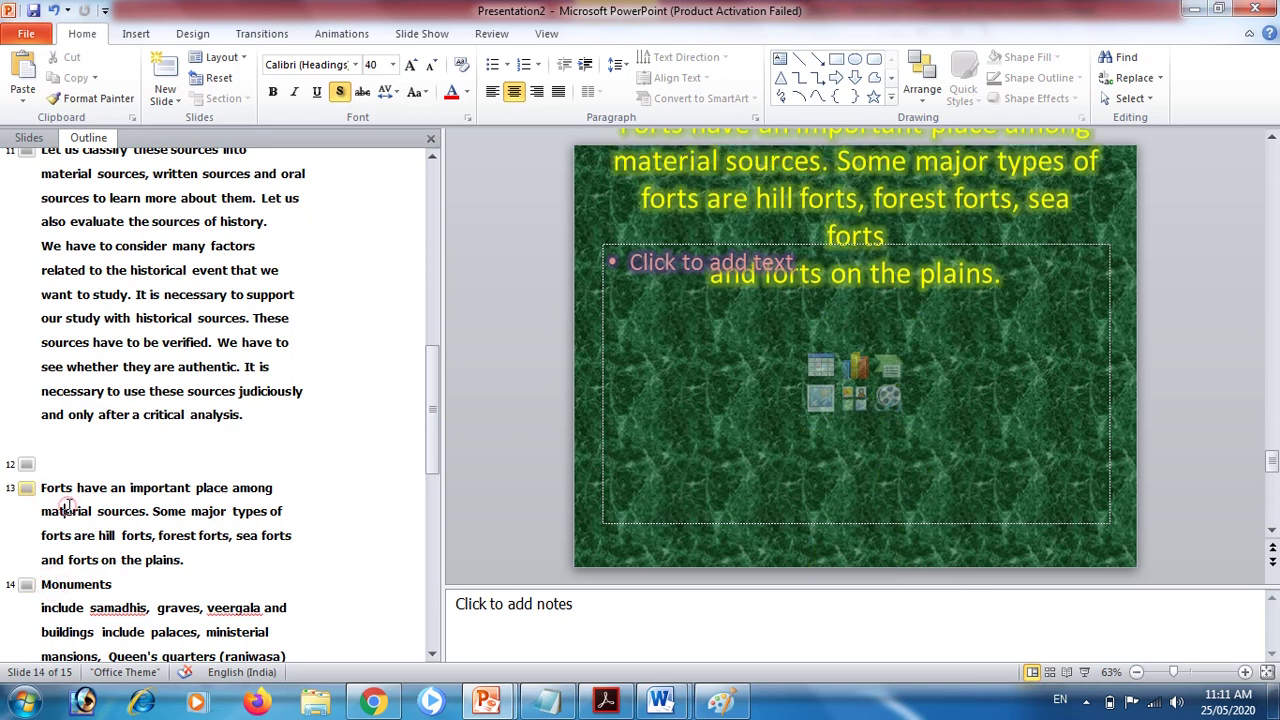
{"action": "left_click", "coordinate": [46, 584]}
{"action": "key", "text": "Return"}
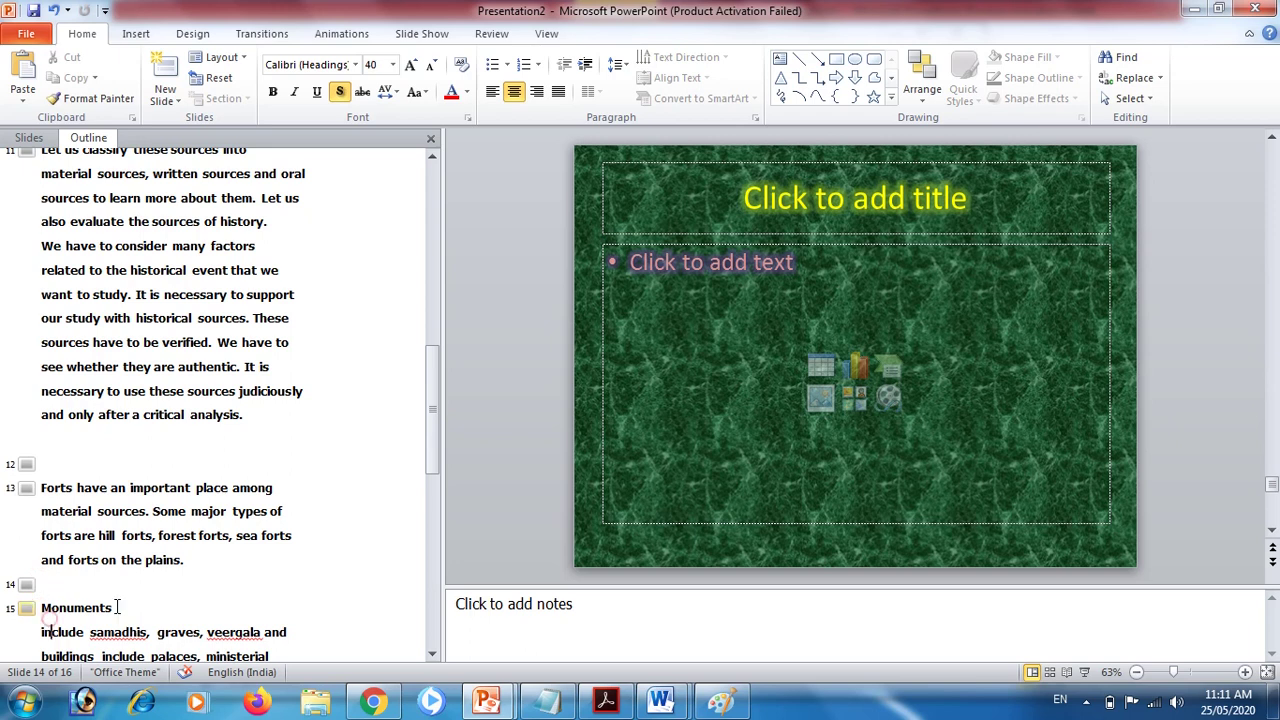
- Delete the stray !' punctuation line
{"action": "left_click_drag", "start_coordinate": [432, 477], "coordinate": [442, 632]}
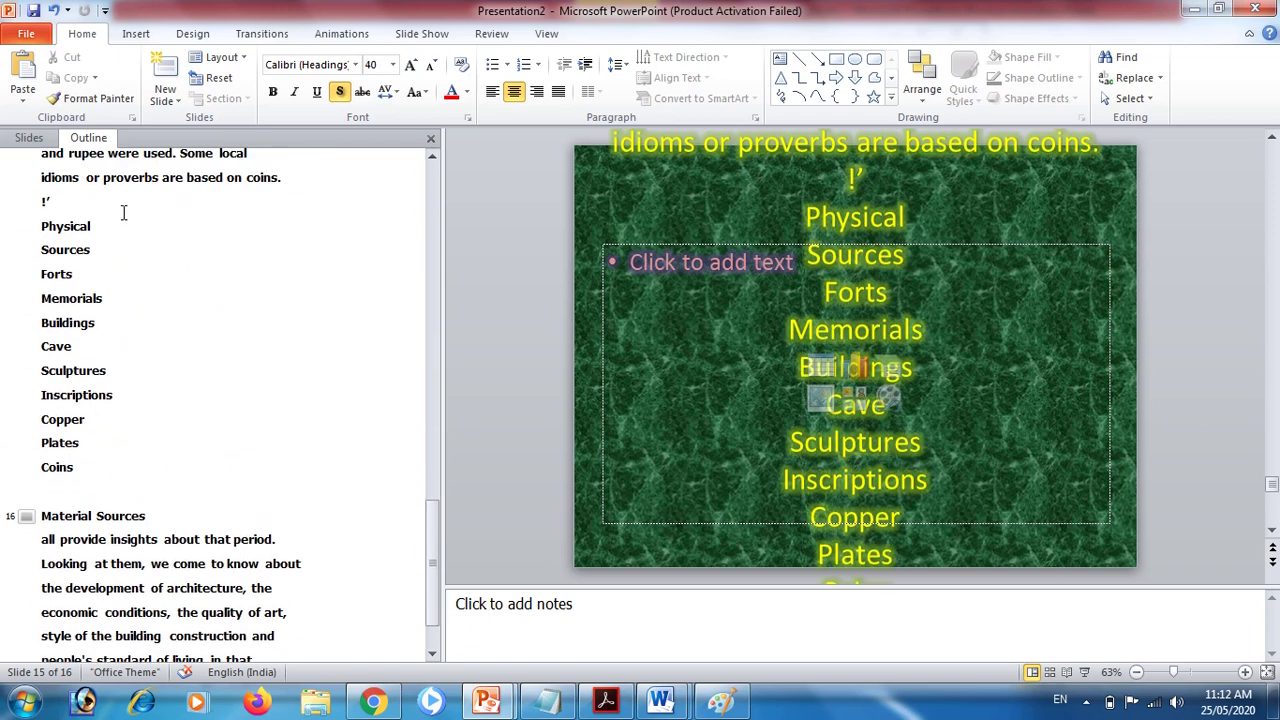
{"action": "left_click", "coordinate": [33, 199]}
{"action": "left_click_drag", "start_coordinate": [3, 299], "coordinate": [126, 286]}
{"action": "left_click", "coordinate": [124, 279]}
{"action": "left_click_drag", "start_coordinate": [57, 201], "coordinate": [41, 201]}
{"action": "key", "text": "Delete"}
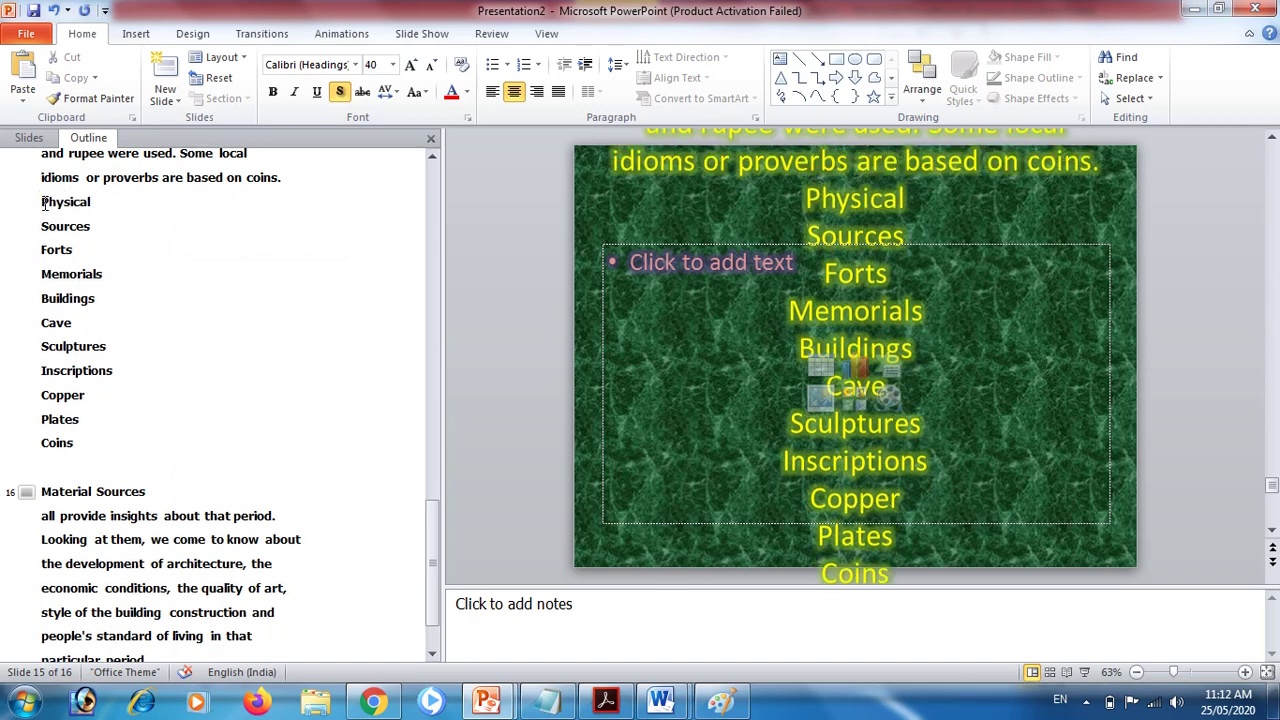
- Give 'Physical' its own slide and add empty slides before 'Physical' and 'Material Sources'
{"action": "key", "text": "Return"}
{"action": "key", "text": "shift+Tab"}
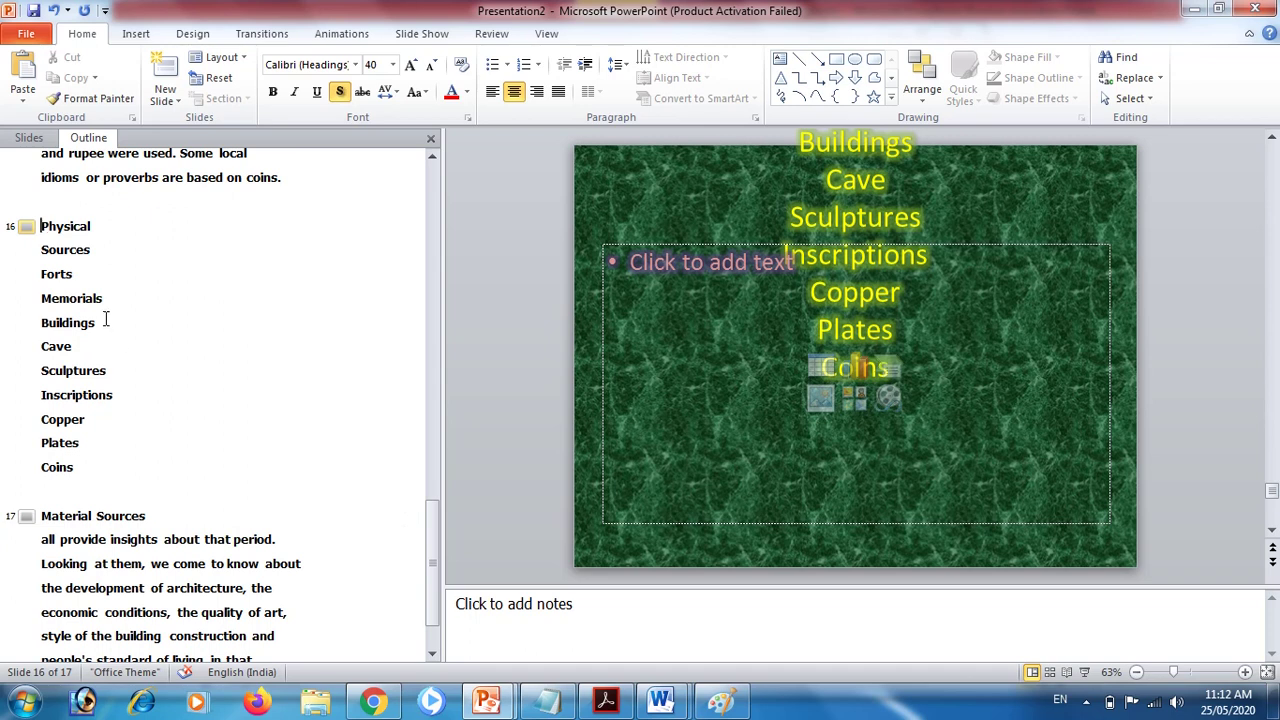
{"action": "key", "text": "Return"}
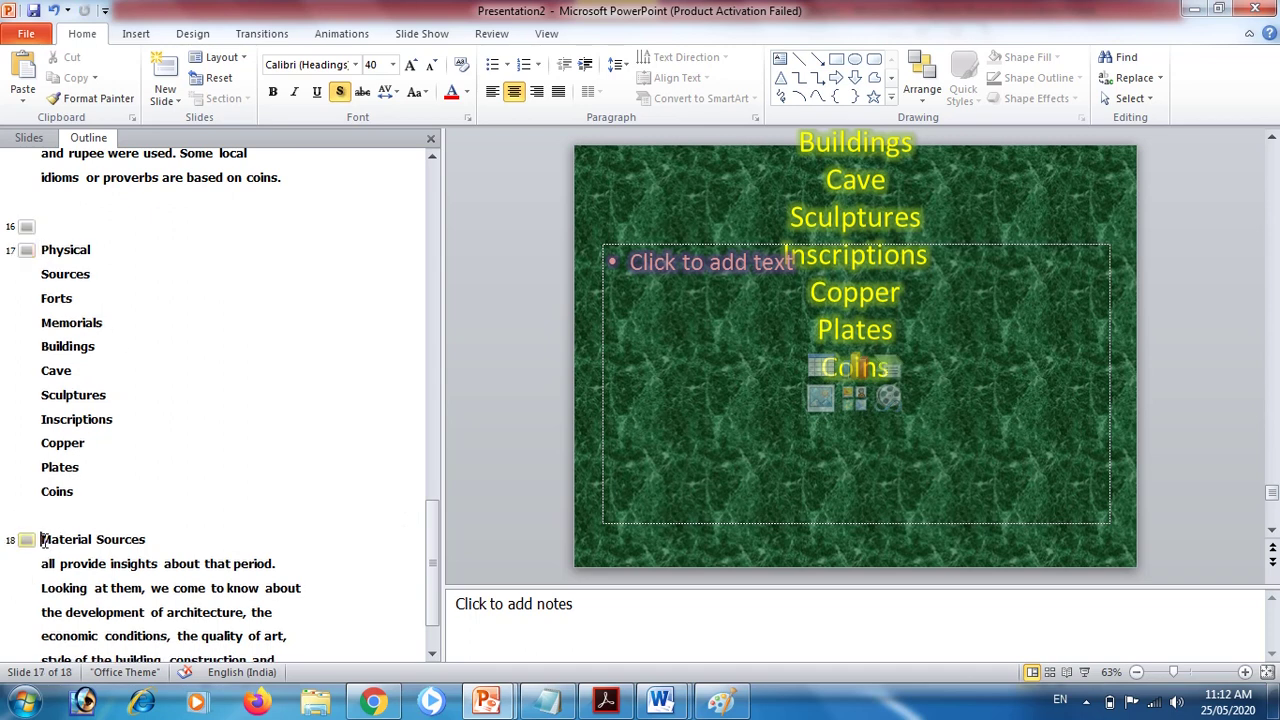
{"action": "left_click", "coordinate": [42, 540]}
{"action": "key", "text": "Return"}
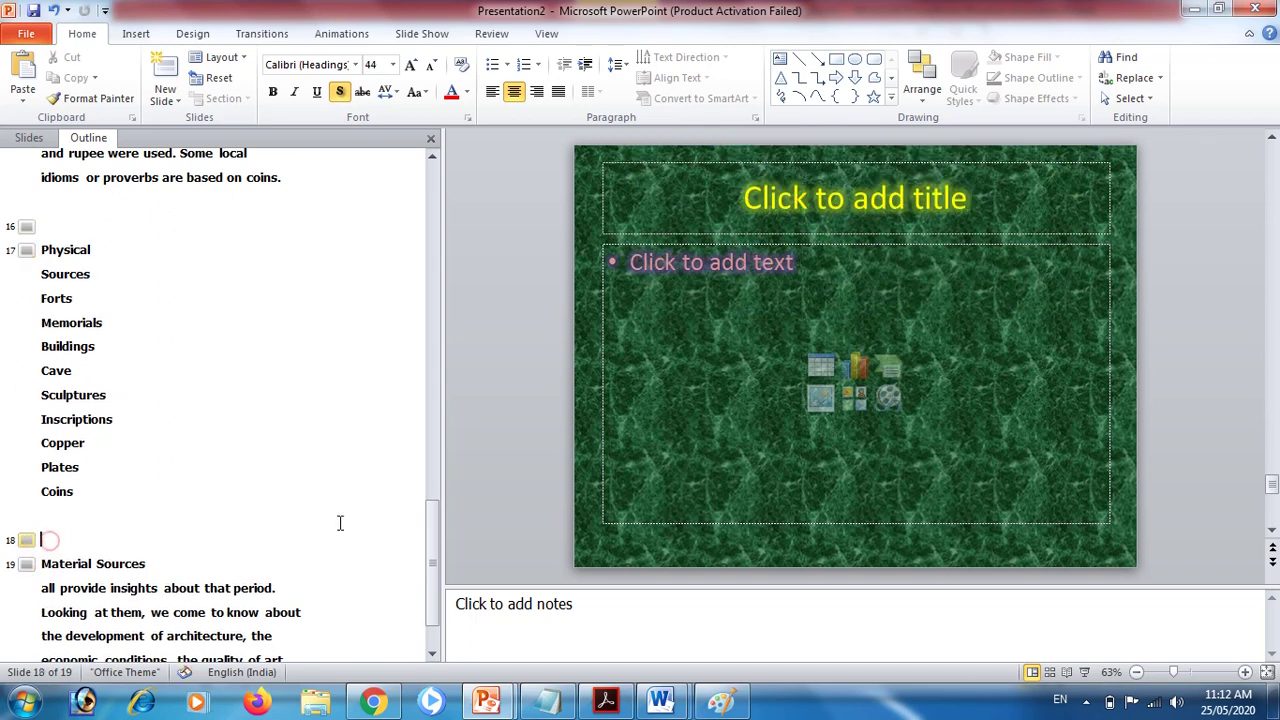
{"action": "left_click_drag", "start_coordinate": [434, 560], "coordinate": [433, 210]}
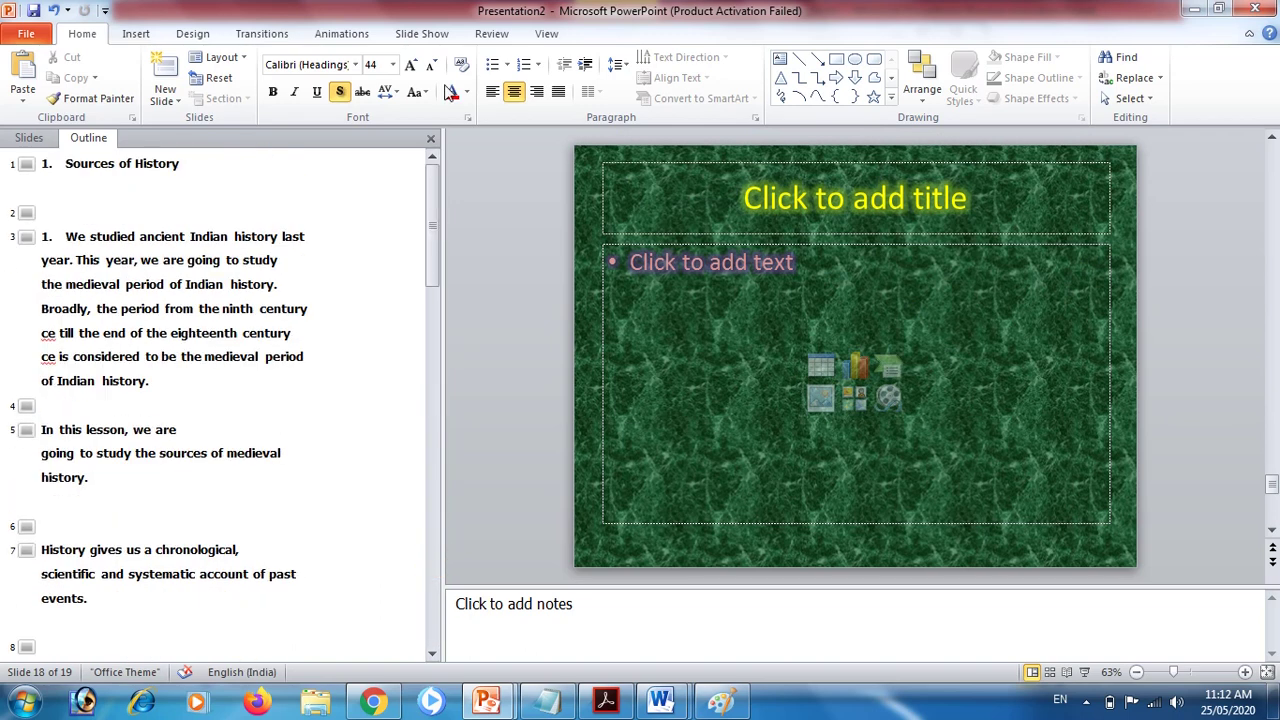
- Demote the 'We studied' text into bullet points on slide 2
{"action": "left_click", "coordinate": [66, 237]}
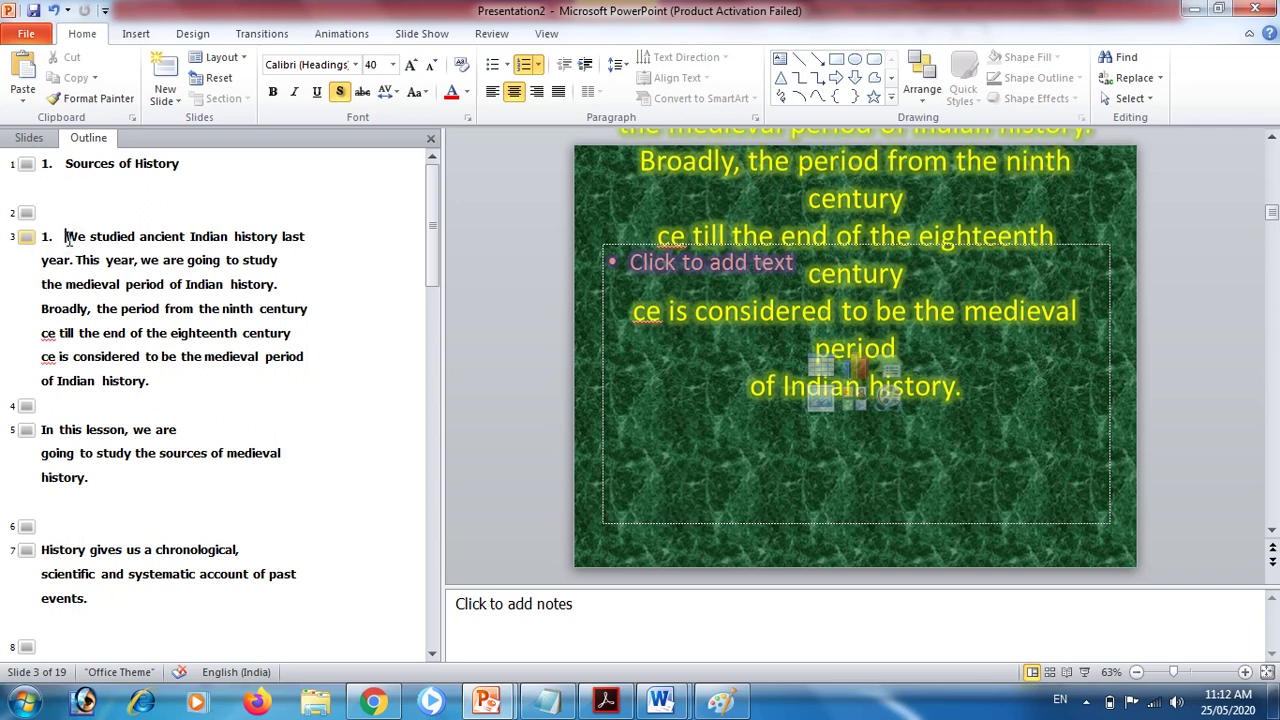
{"action": "key", "text": "Tab"}
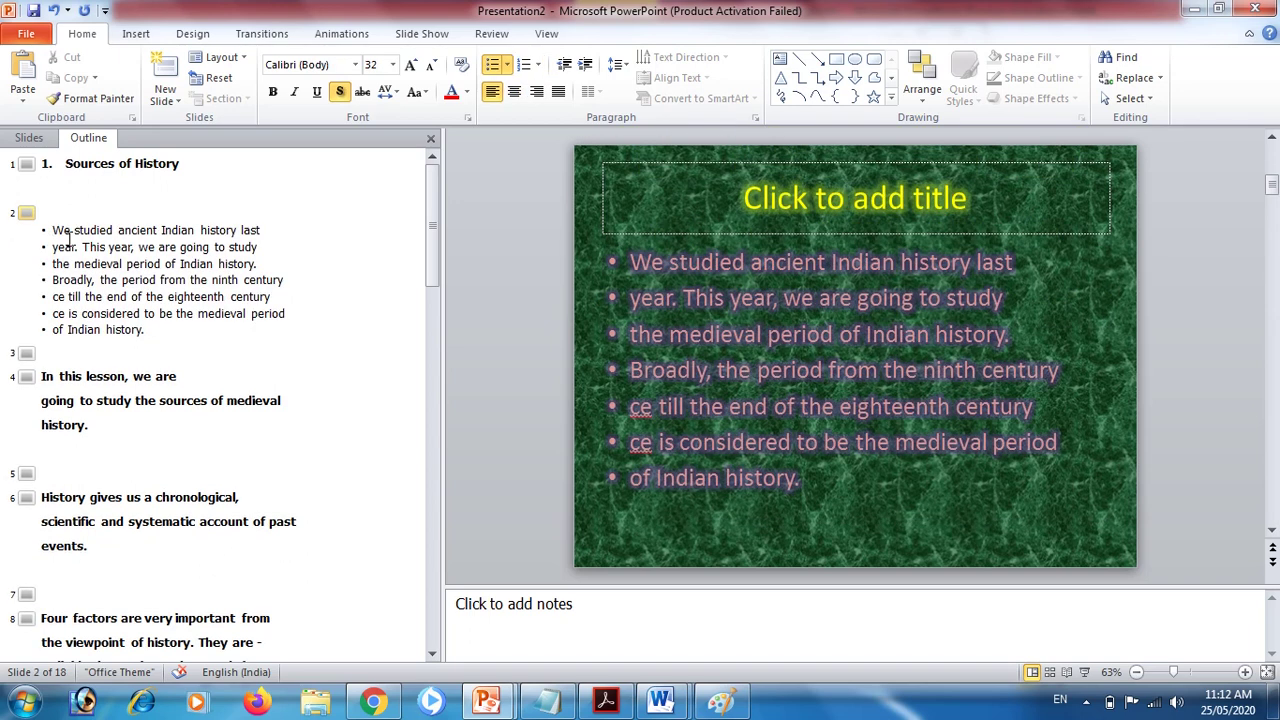
{"action": "left_click_drag", "start_coordinate": [52, 230], "coordinate": [145, 331]}
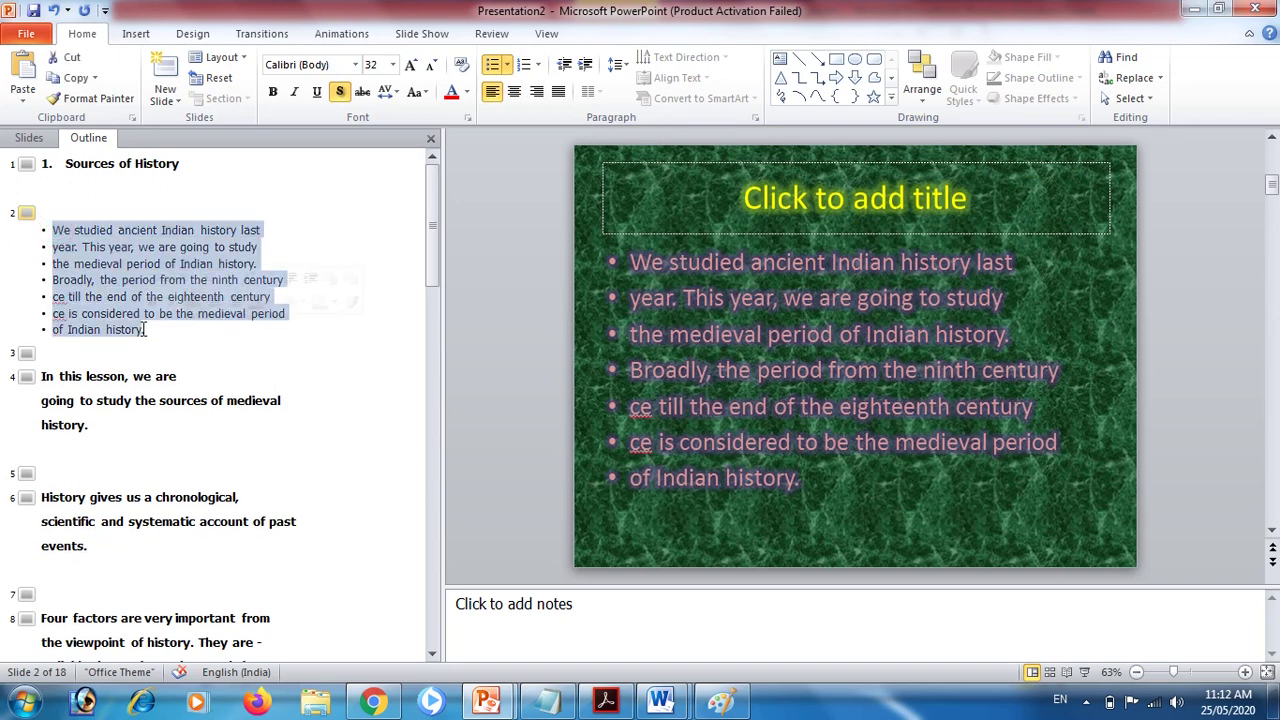
{"action": "left_click_drag", "start_coordinate": [631, 261], "coordinate": [822, 483]}
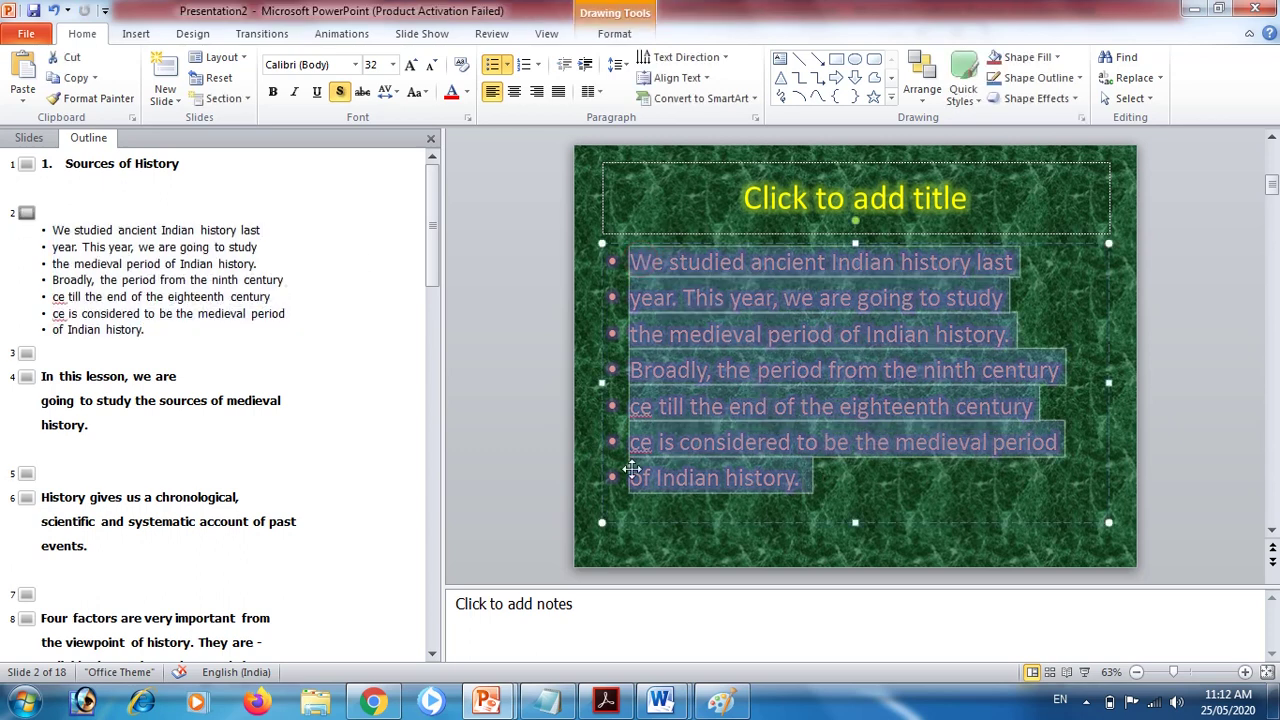
{"action": "left_click", "coordinate": [684, 505]}
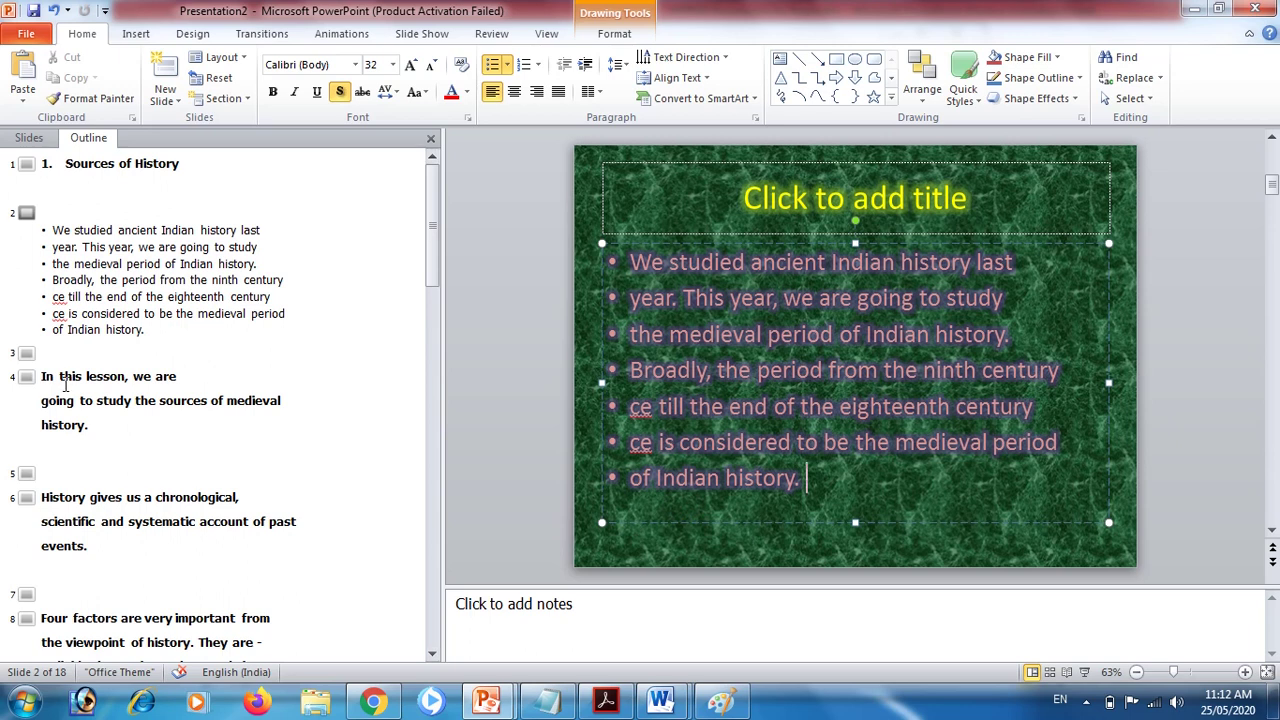
- Demote the 'In this lesson', 'History gives us' and 'Four factors' text into bullets on slides 3–5
{"action": "left_click", "coordinate": [43, 376]}
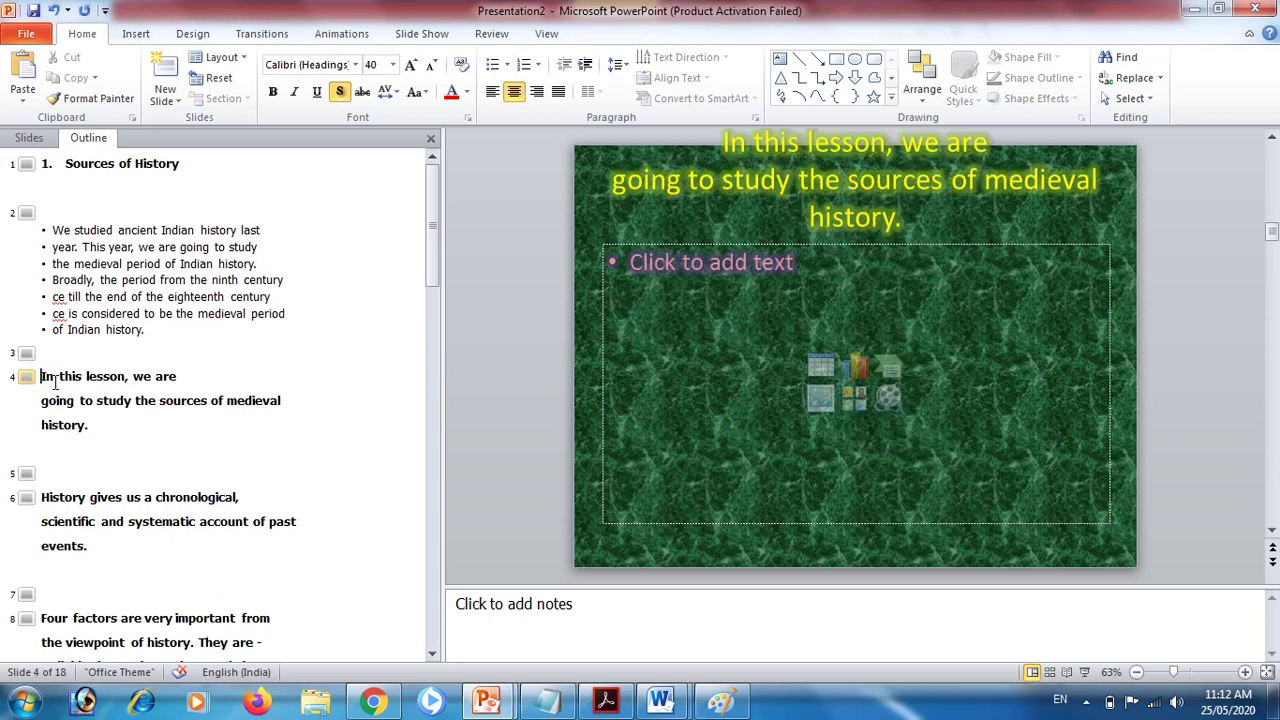
{"action": "key", "text": "Tab"}
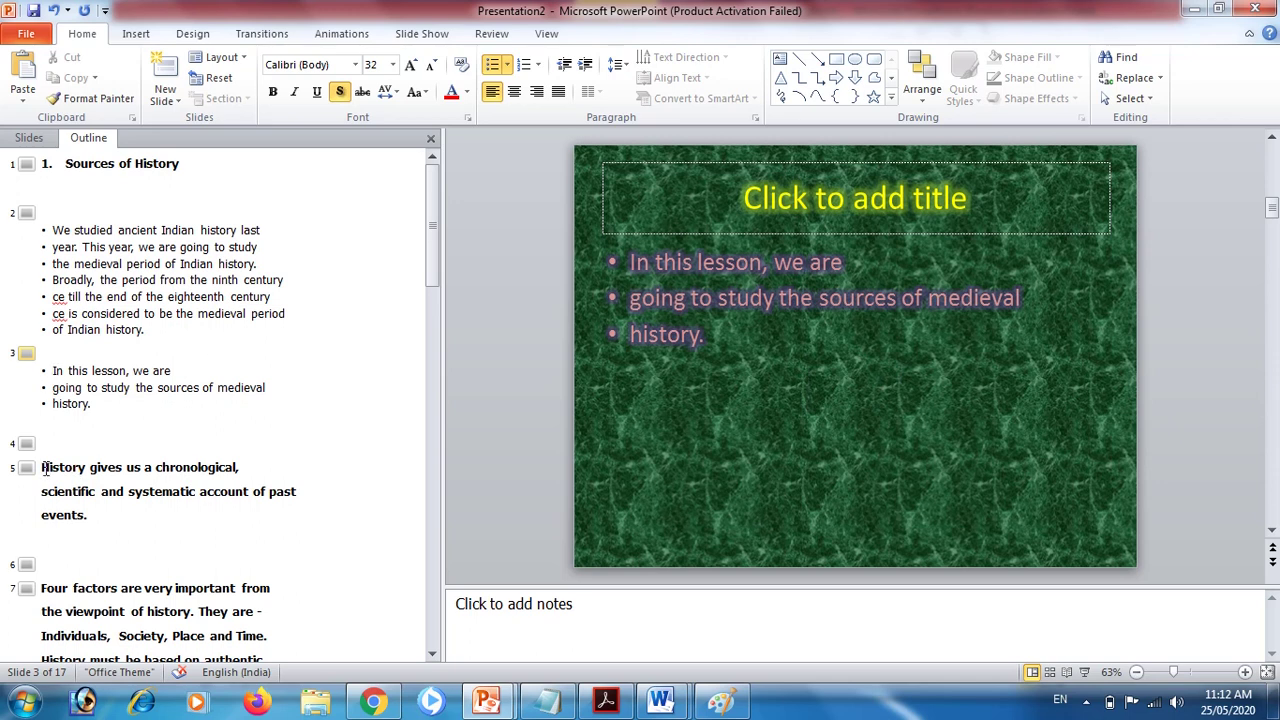
{"action": "left_click", "coordinate": [43, 467]}
{"action": "key", "text": "Tab"}
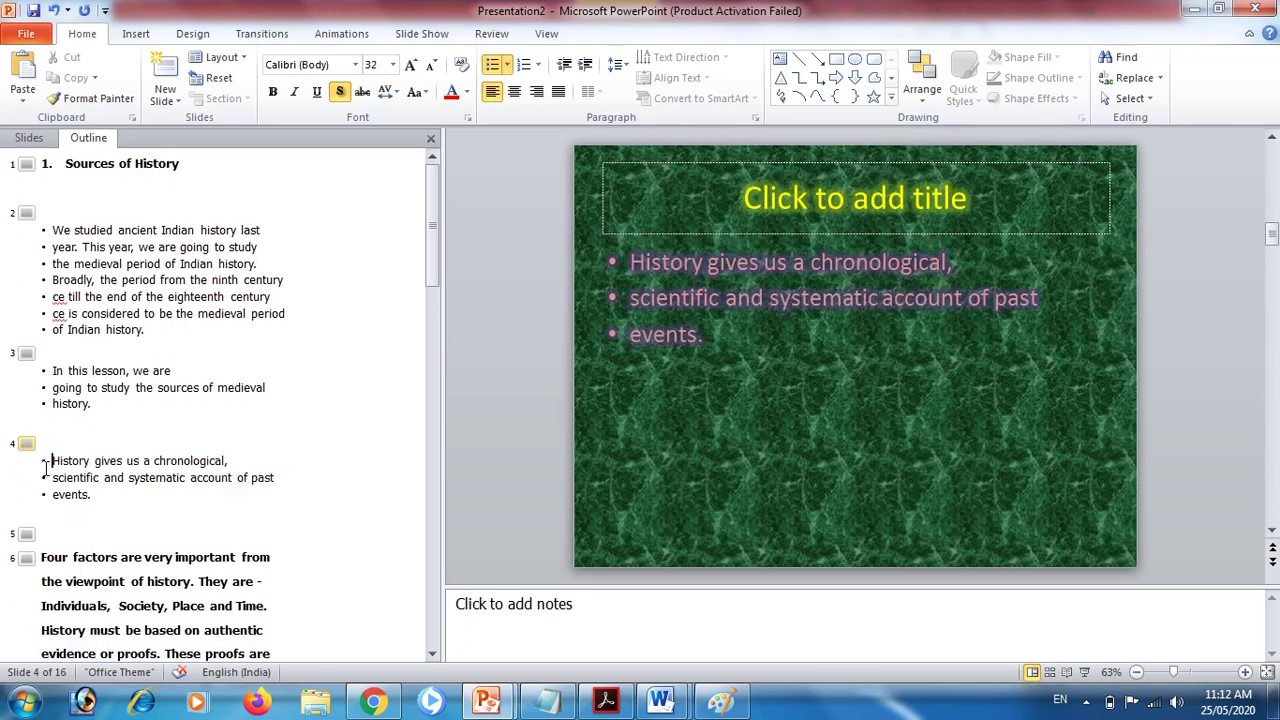
{"action": "left_click", "coordinate": [42, 443]}
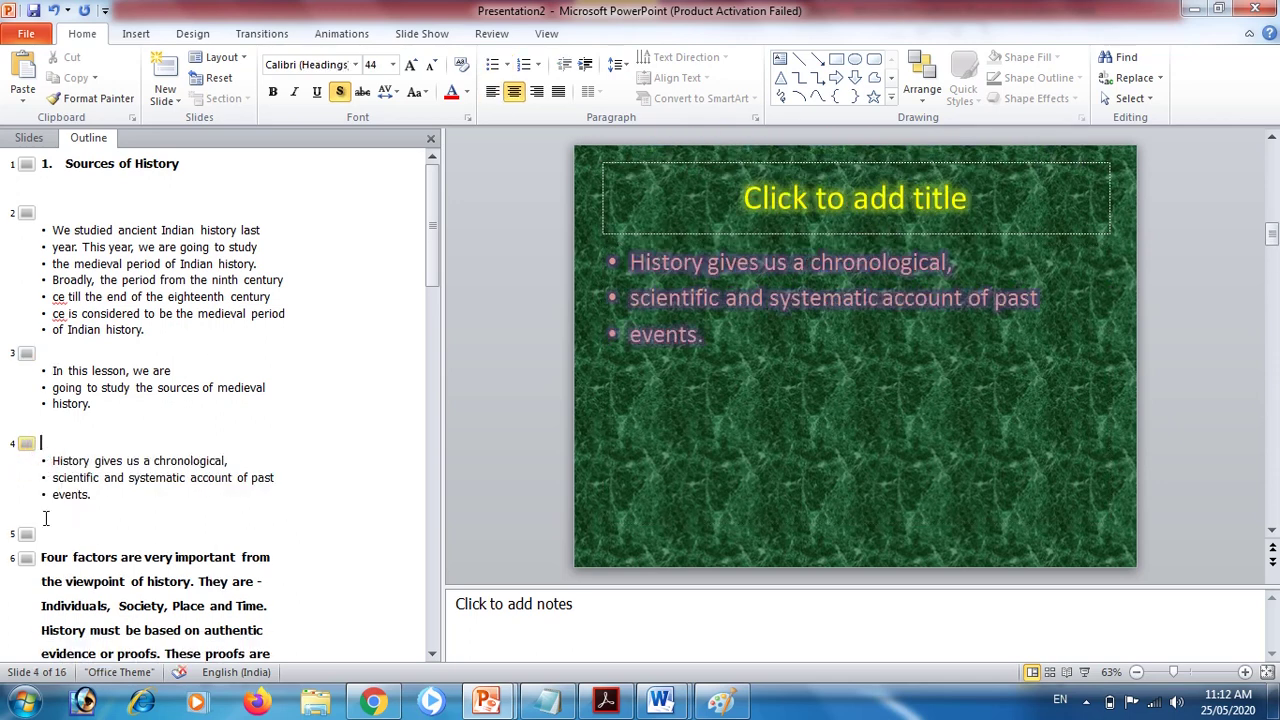
{"action": "left_click", "coordinate": [43, 557]}
{"action": "key", "text": "Tab"}
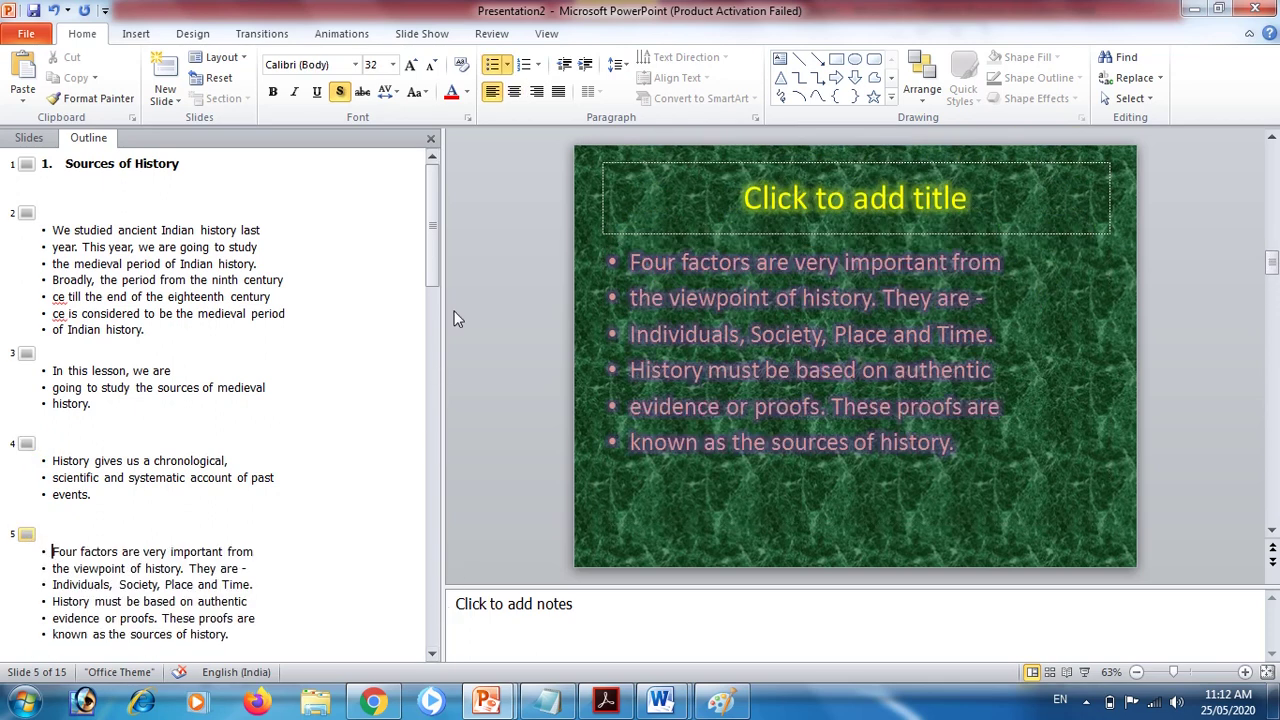
- Demote the 'Let us classify', 'Forts' and 'Monuments' text into bullets on slides 6–8
{"action": "scroll", "coordinate": [436, 260], "scroll_direction": "down", "scroll_amount": 3}
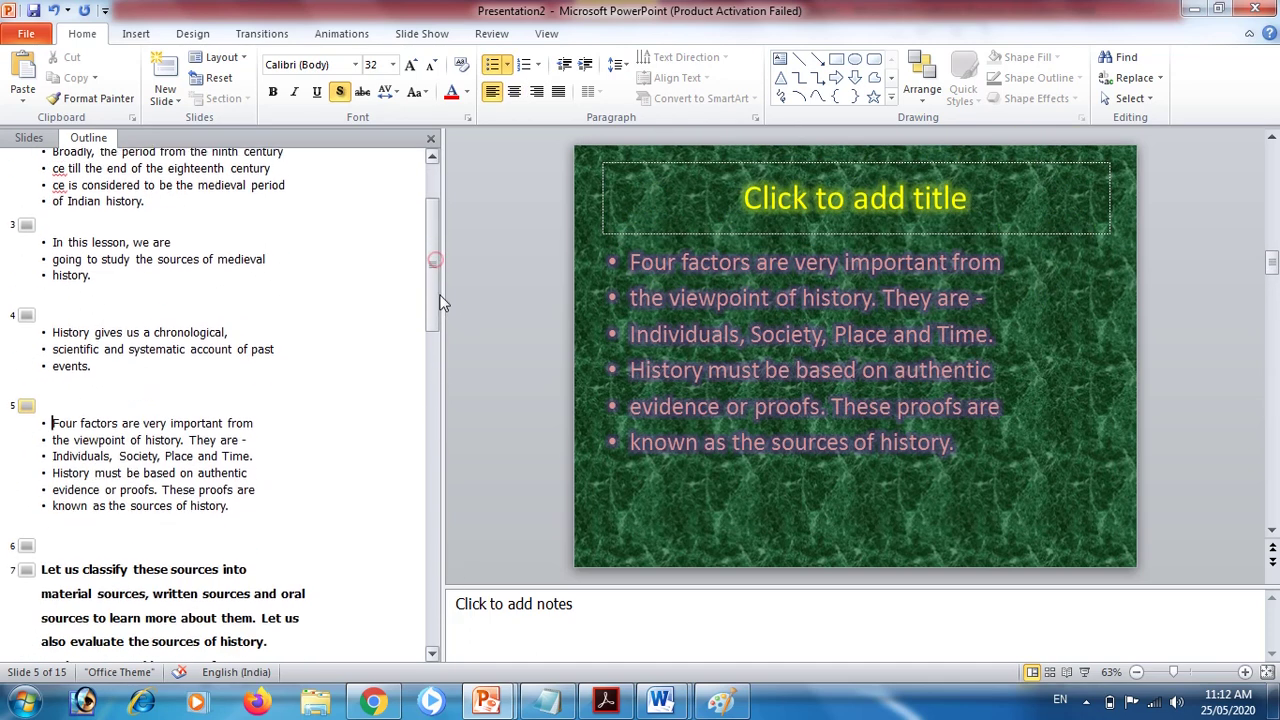
{"action": "left_click", "coordinate": [43, 551]}
{"action": "key", "text": "Tab"}
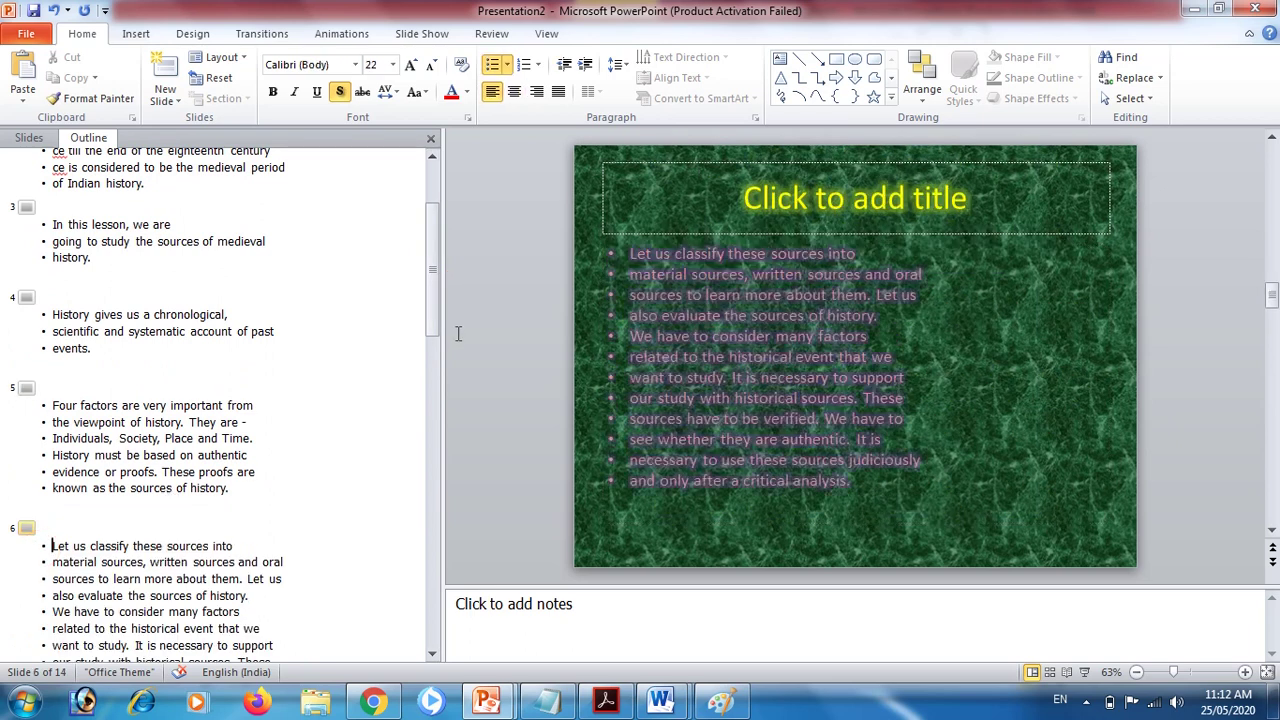
{"action": "scroll", "coordinate": [437, 333], "scroll_direction": "down", "scroll_amount": 6}
{"action": "scroll", "coordinate": [437, 333], "scroll_direction": "down", "scroll_amount": 1}
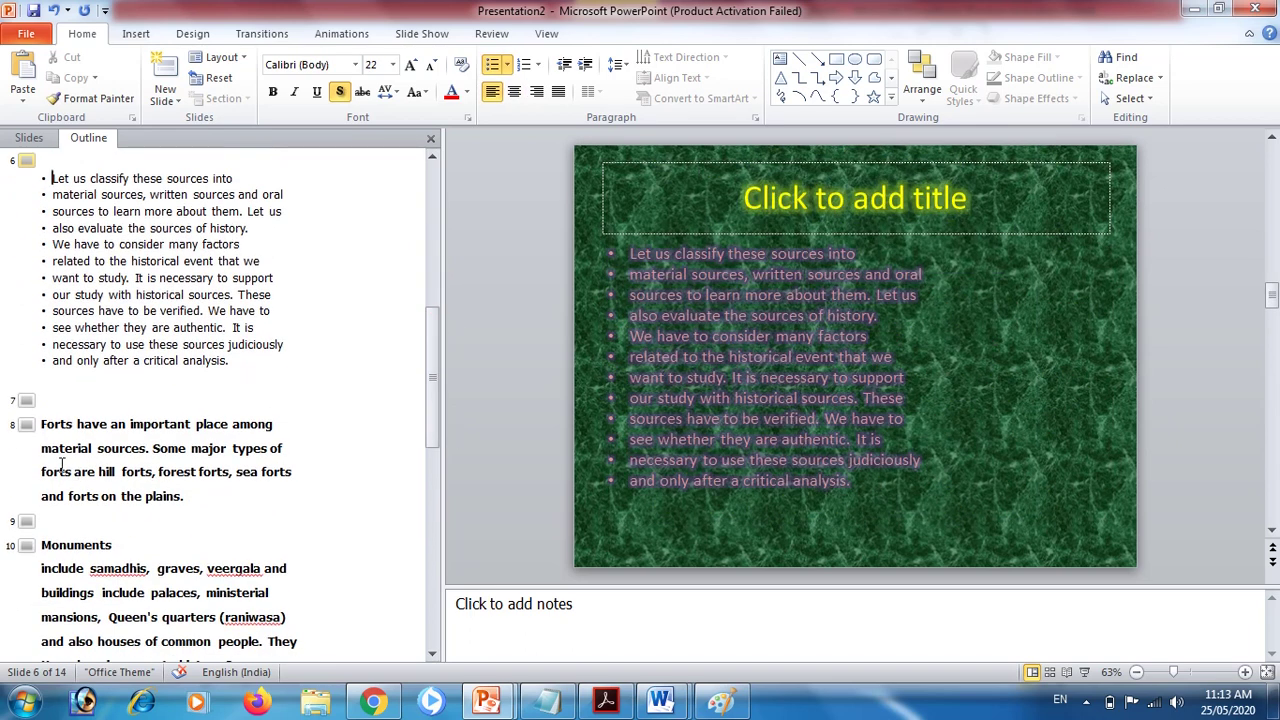
{"action": "left_click", "coordinate": [40, 424]}
{"action": "key", "text": "Tab"}
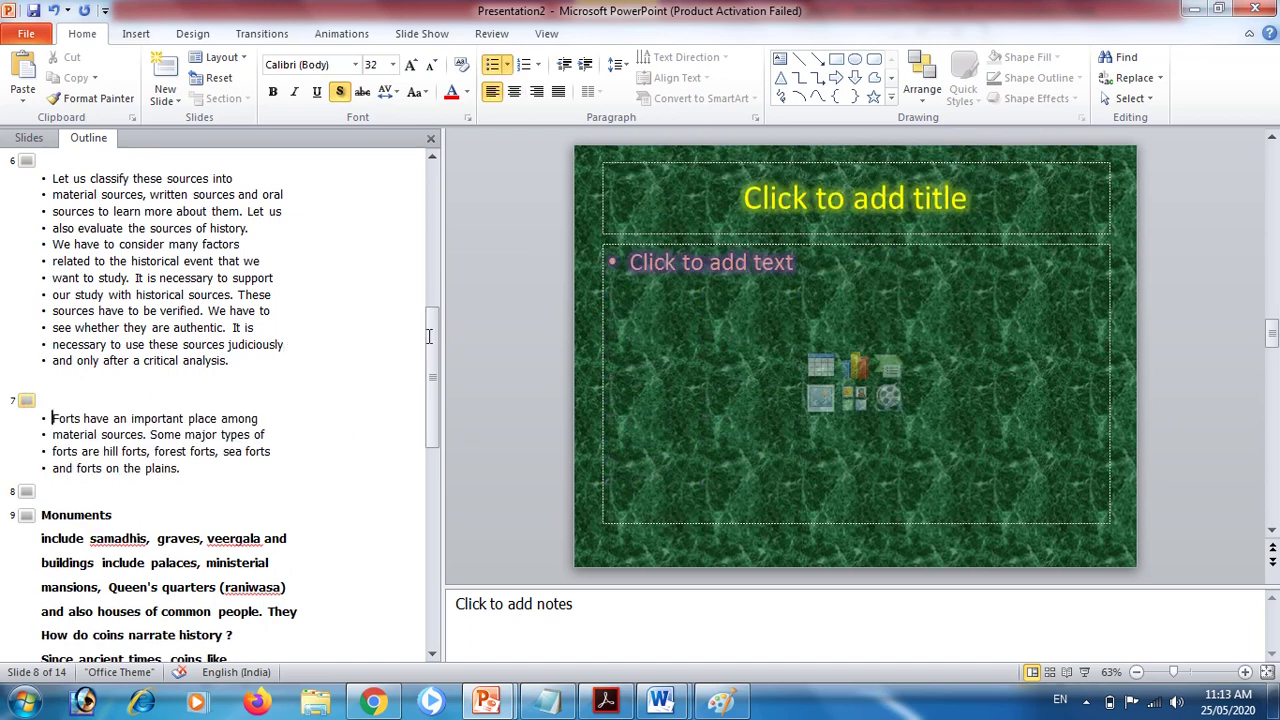
{"action": "left_click_drag", "start_coordinate": [432, 350], "coordinate": [434, 390]}
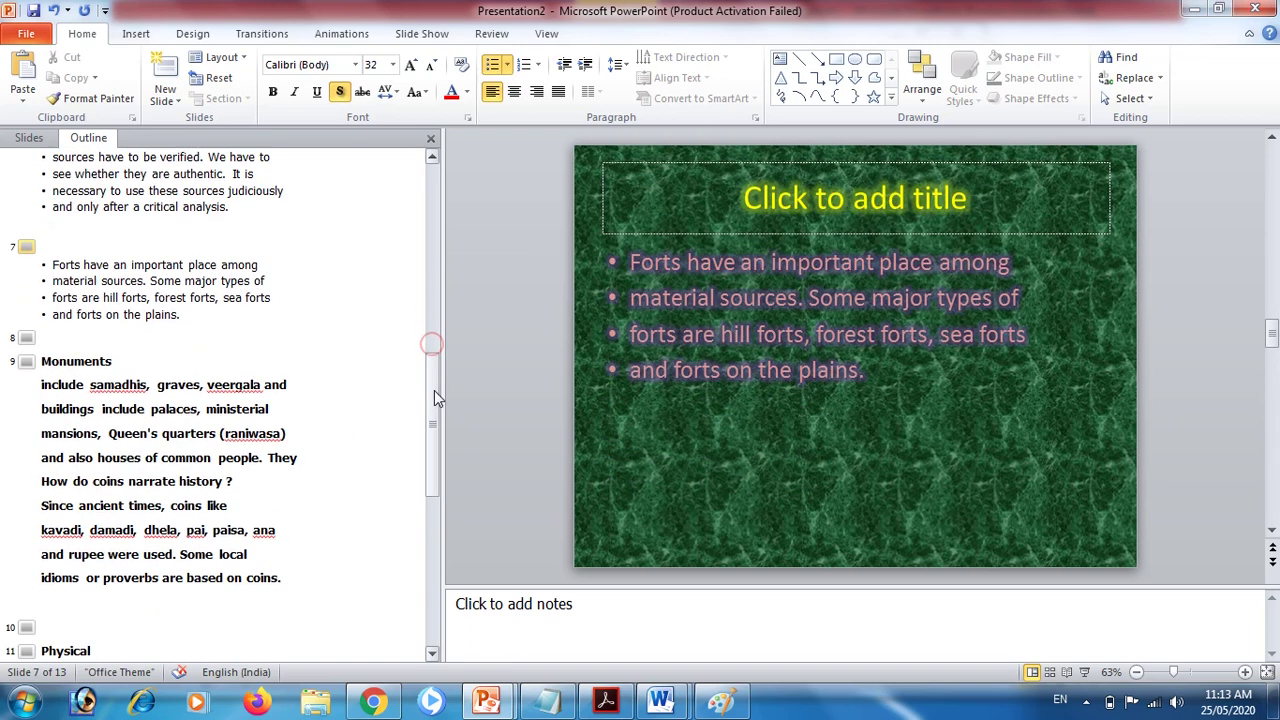
{"action": "left_click", "coordinate": [43, 364]}
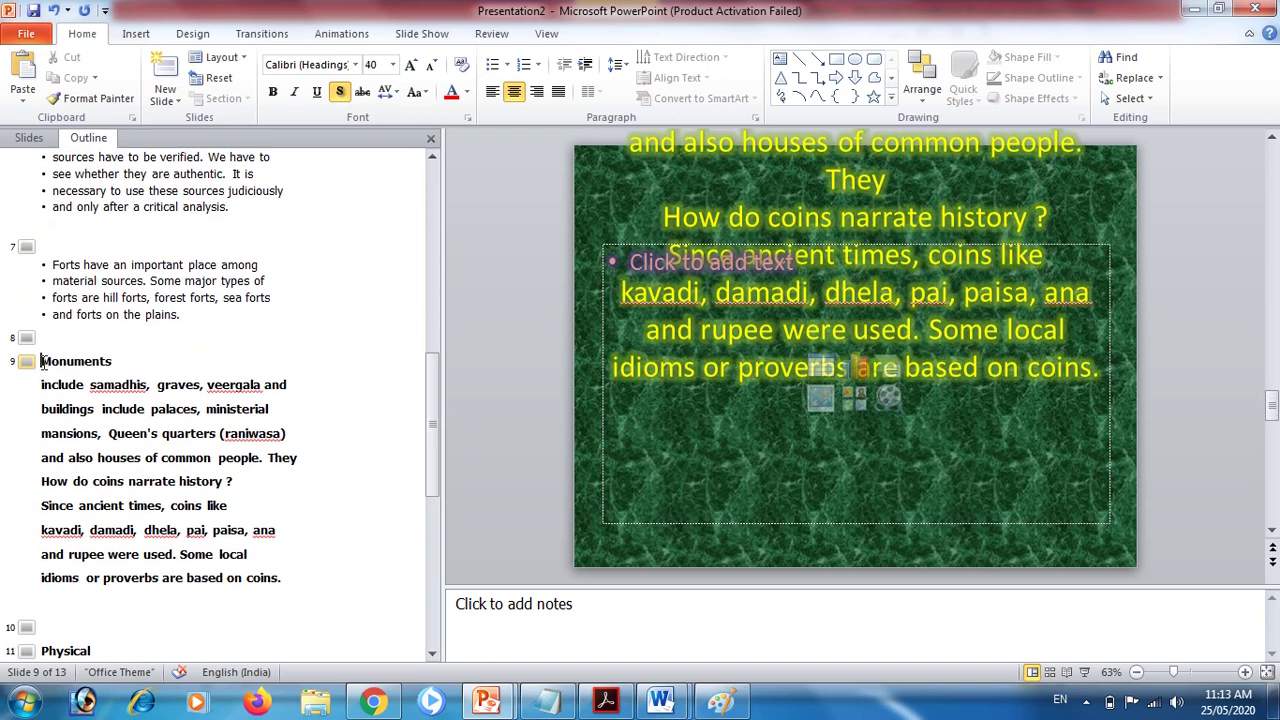
{"action": "key", "text": "Tab"}
- Demote the Physical-to-Coins list and 'Material Sources' into bullets on slides 9 and 10
{"action": "left_click", "coordinate": [48, 572]}
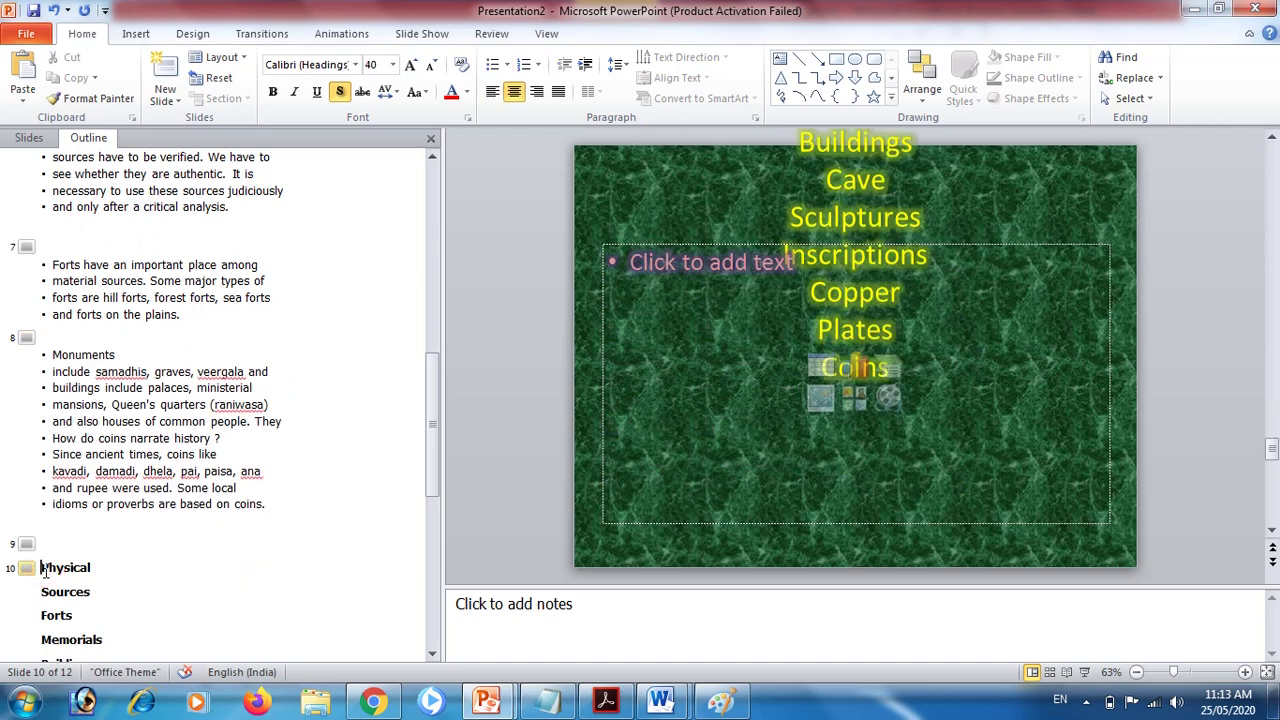
{"action": "key", "text": "Tab"}
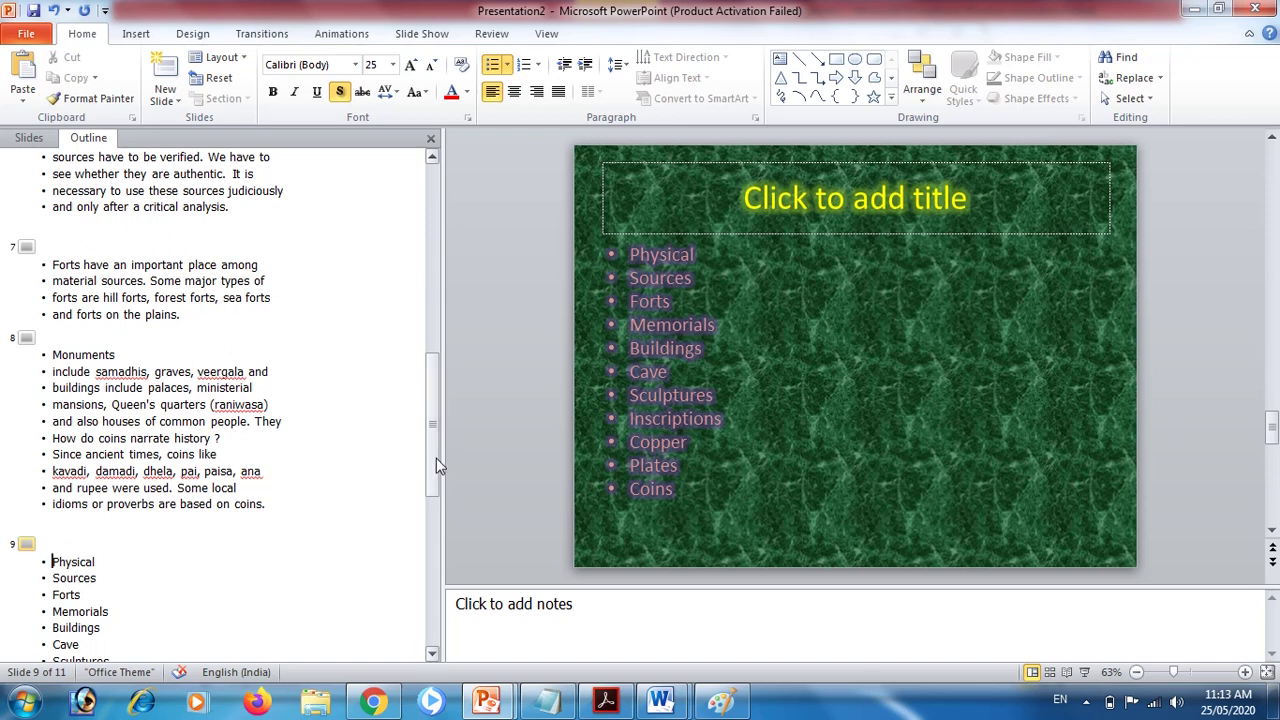
{"action": "left_click_drag", "start_coordinate": [436, 458], "coordinate": [434, 522]}
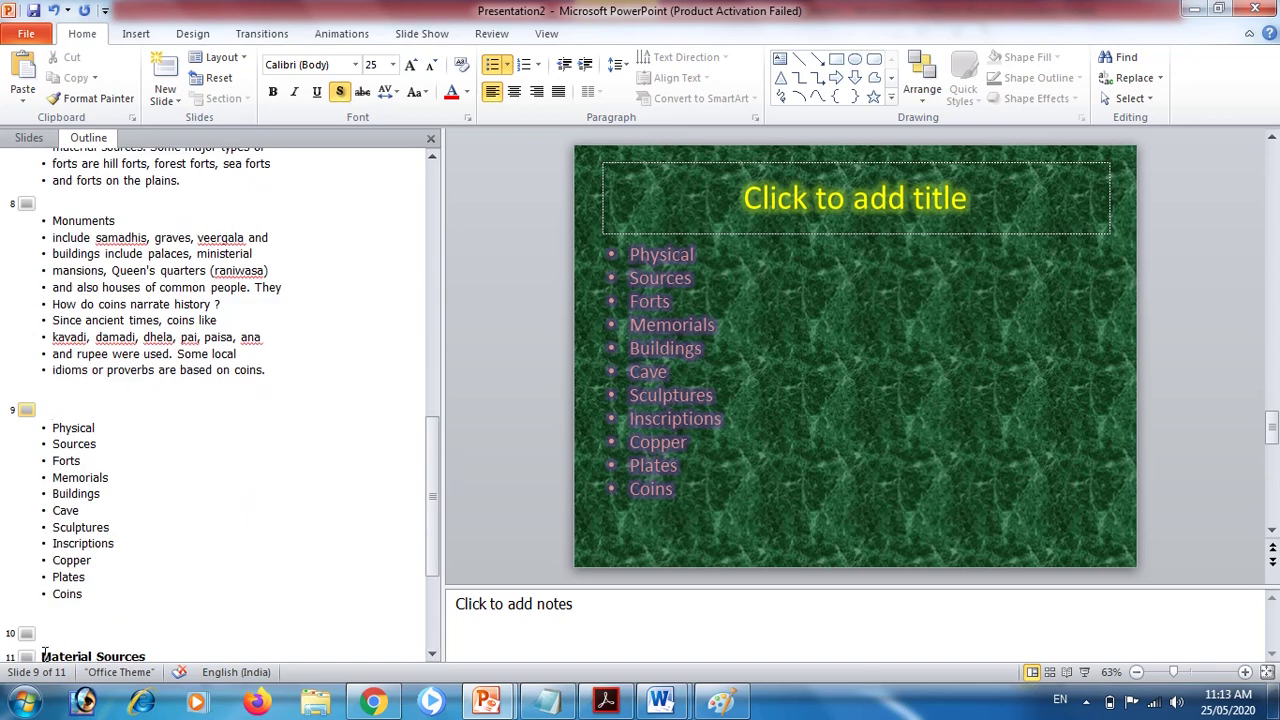
{"action": "left_click", "coordinate": [44, 656]}
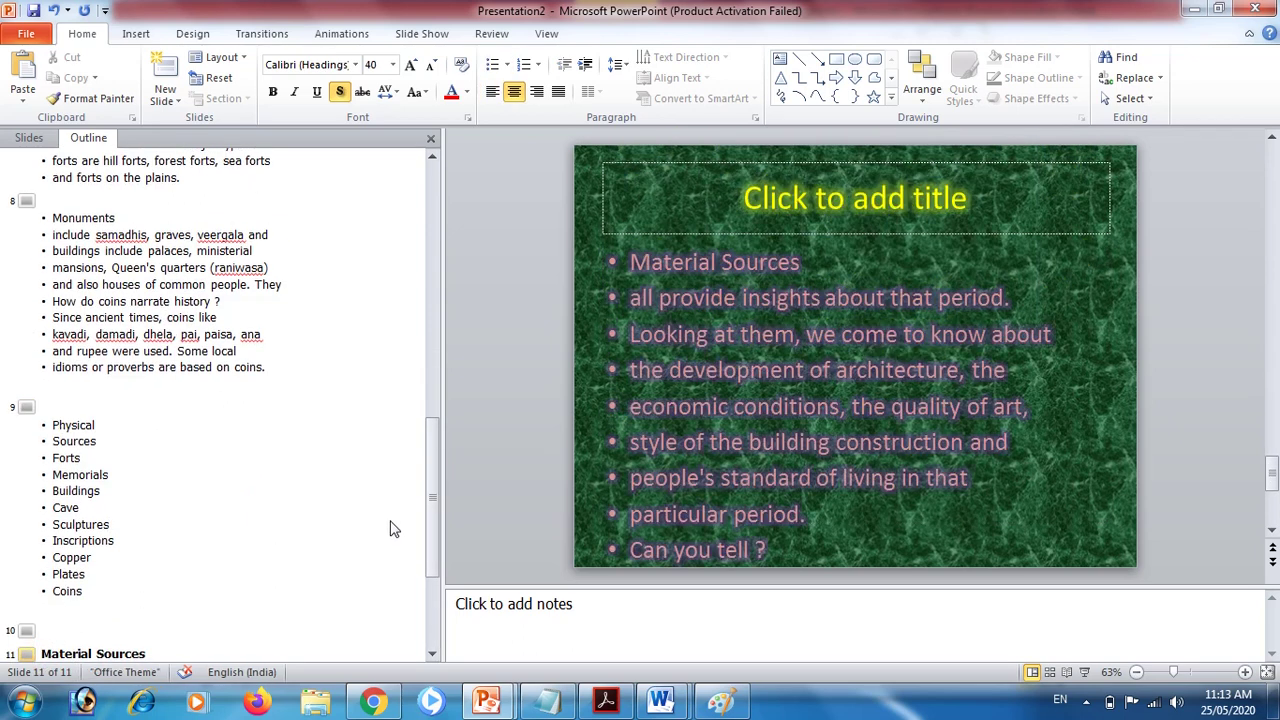
{"action": "key", "text": "Tab"}
{"action": "scroll", "coordinate": [436, 505], "scroll_direction": "down", "scroll_amount": 3}
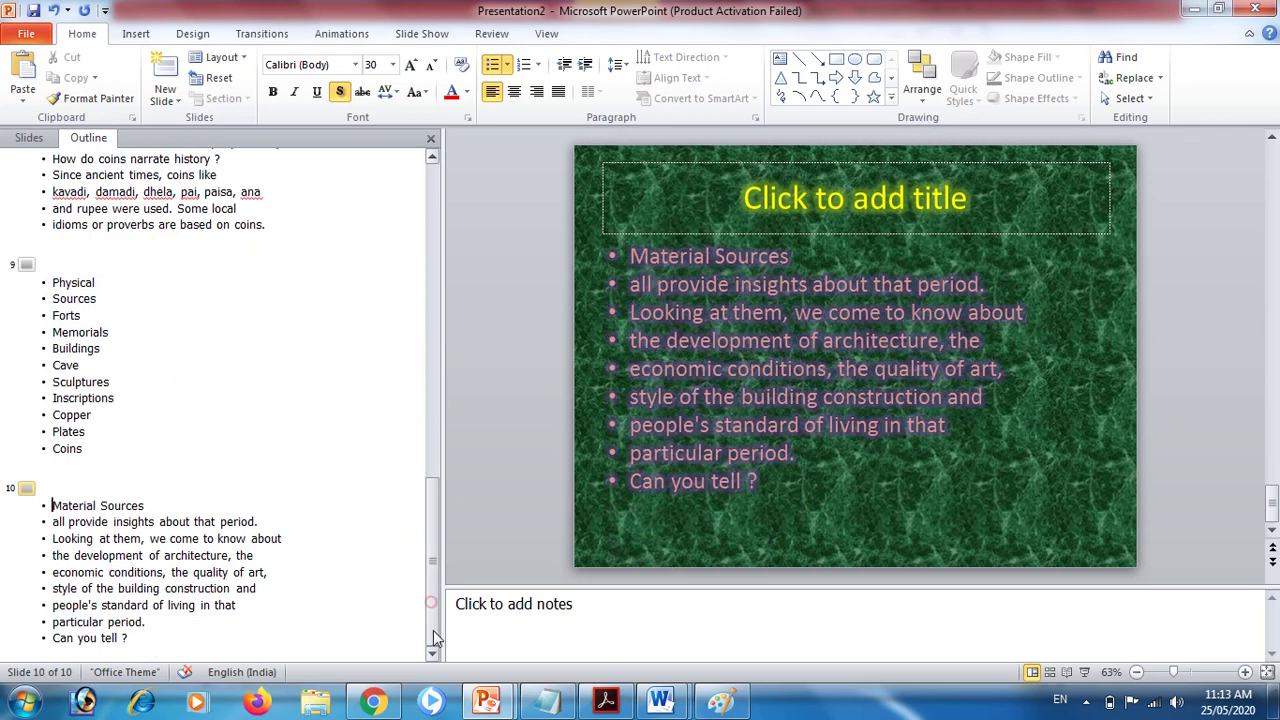
{"action": "left_click_drag", "start_coordinate": [435, 495], "coordinate": [436, 170]}
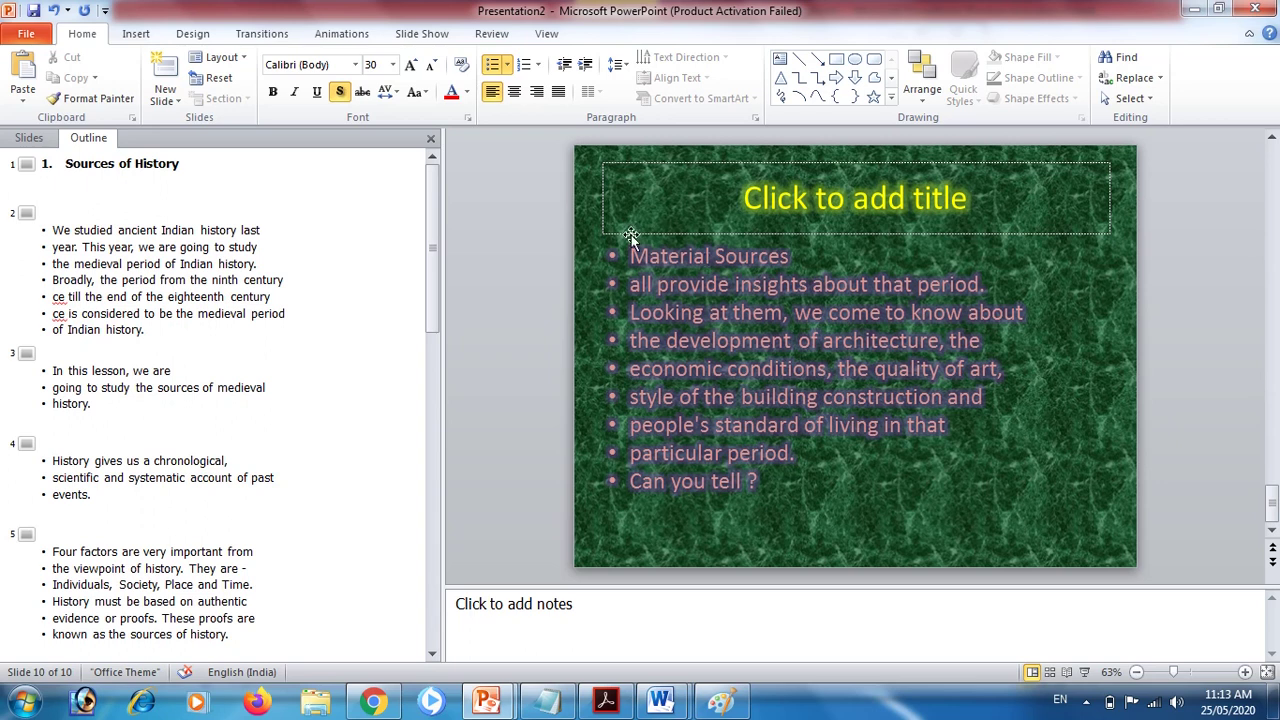
- On slide 2, end the first bullet with 'last year.' and remove the leftover broken line
{"action": "left_click", "coordinate": [227, 243]}
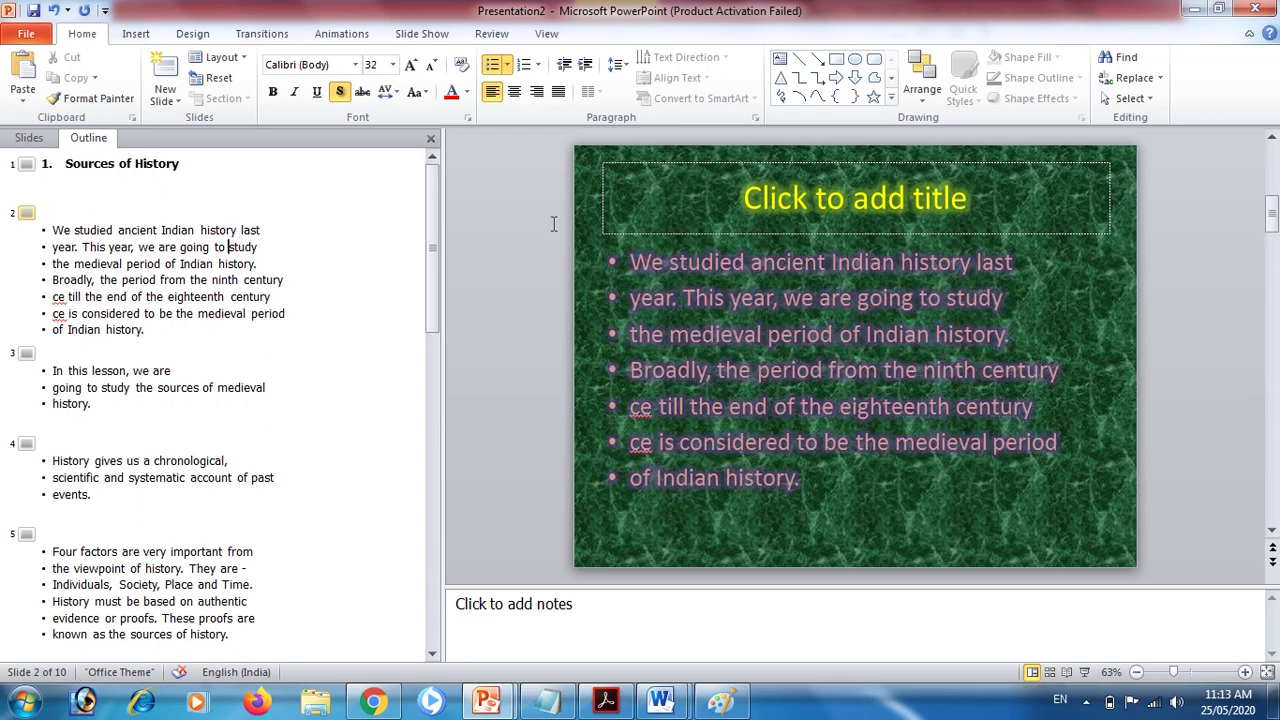
{"action": "left_click", "coordinate": [161, 229]}
{"action": "left_click", "coordinate": [83, 247]}
{"action": "key", "text": "Return"}
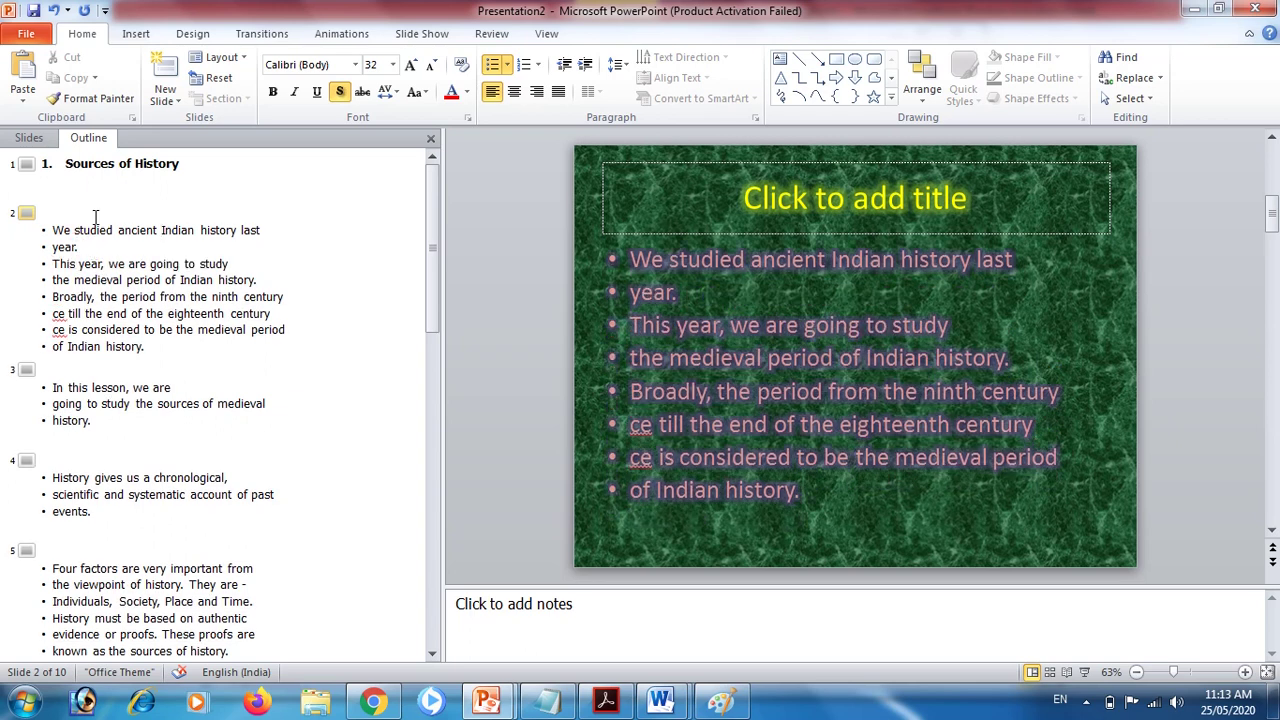
{"action": "double_click", "coordinate": [60, 246]}
{"action": "key", "text": "Delete"}
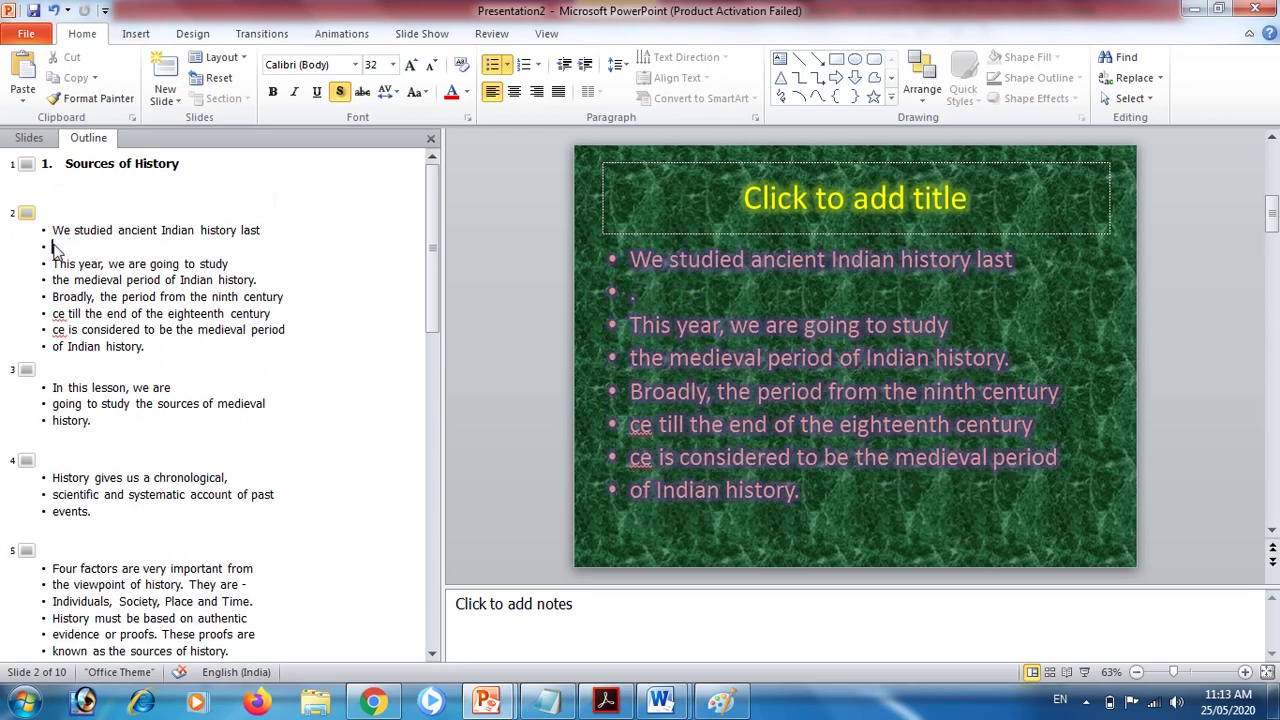
{"action": "key", "text": "Delete"}
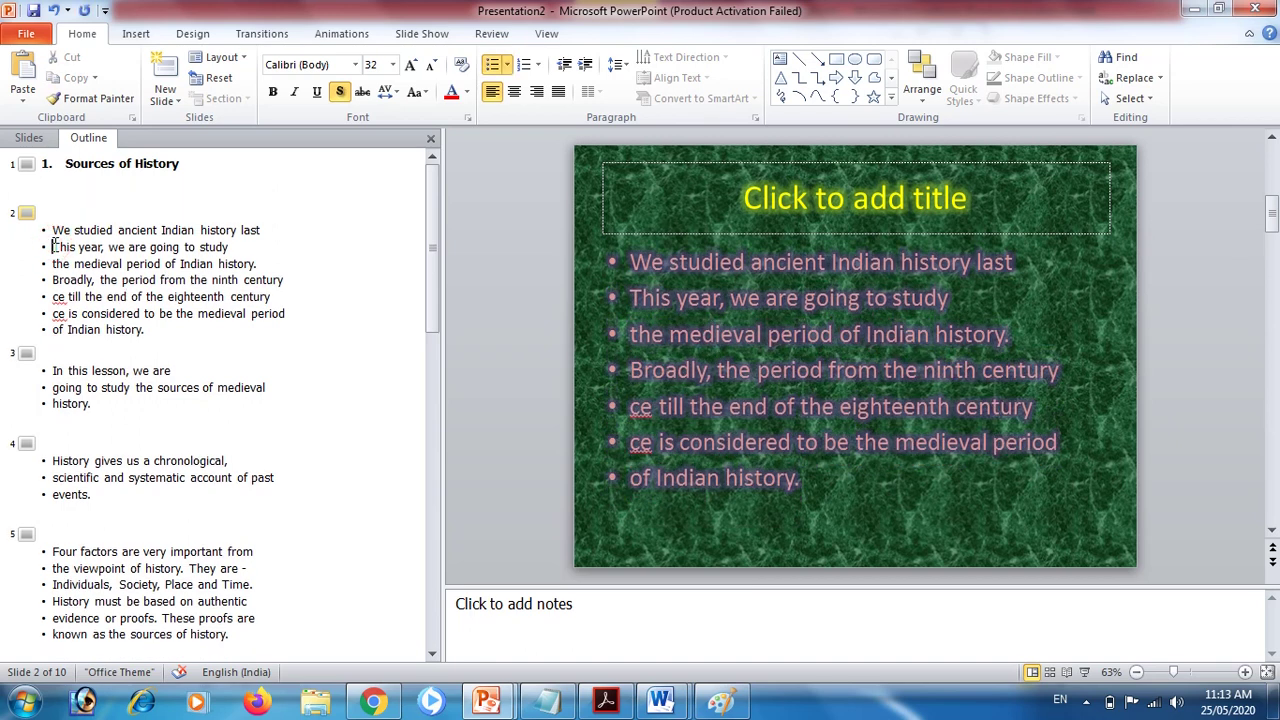
{"action": "double_click", "coordinate": [62, 247]}
{"action": "left_click", "coordinate": [284, 231]}
{"action": "type", "text": "year"}
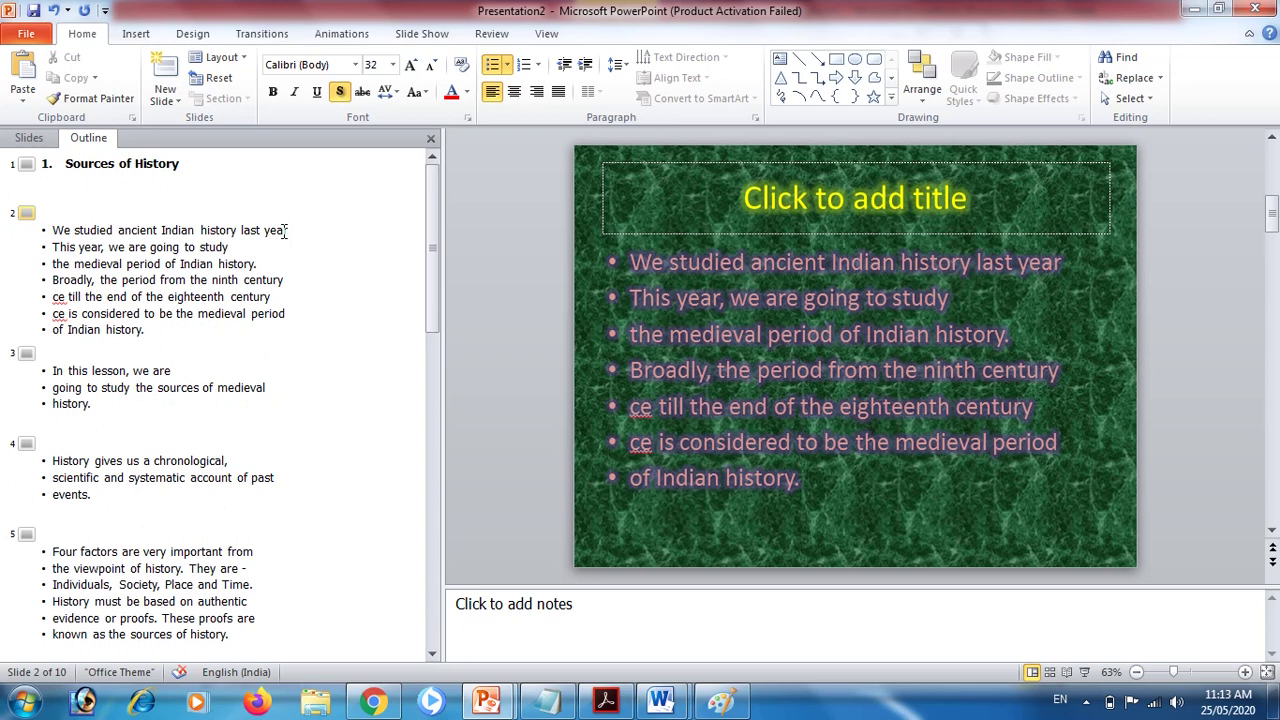
{"action": "type", "text": "."}
- Join the 'medieval period' and 'ce till' lines onto their preceding bullets
{"action": "left_click", "coordinate": [52, 263]}
{"action": "key", "text": "BackSpace"}
{"action": "key", "text": "BackSpace"}
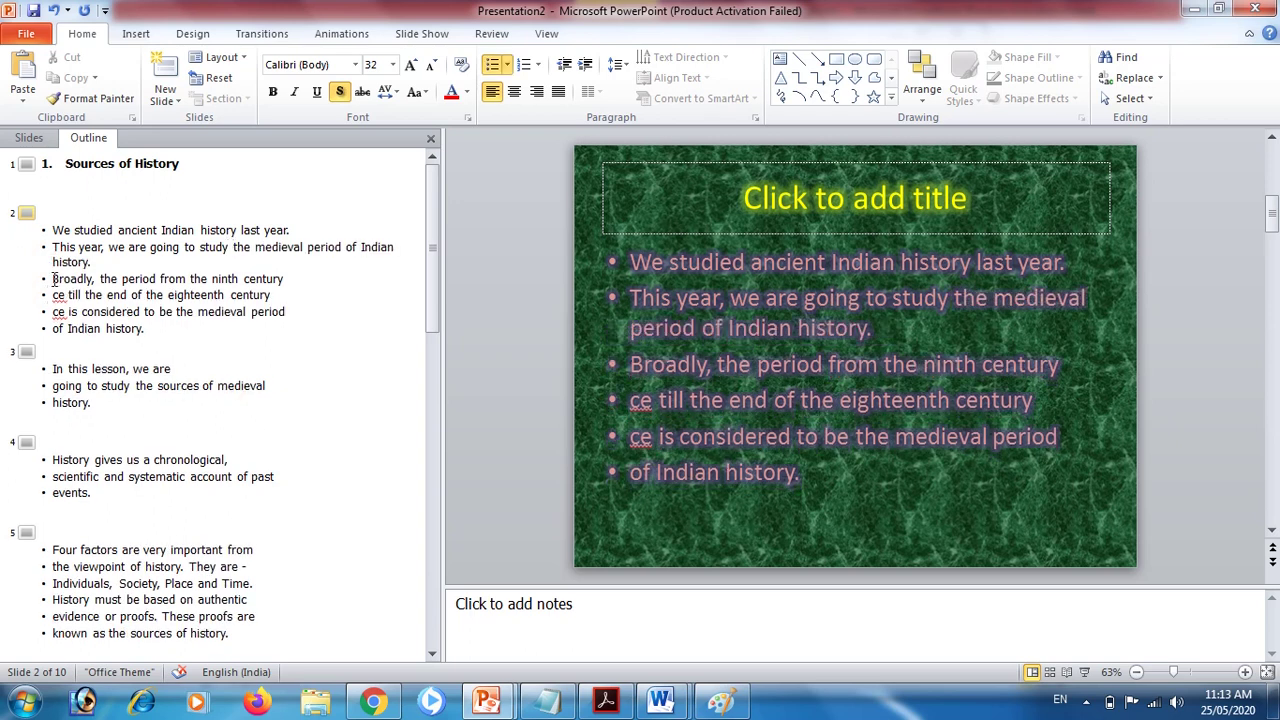
{"action": "left_click", "coordinate": [88, 295]}
{"action": "left_click", "coordinate": [50, 295]}
{"action": "key", "text": "BackSpace"}
{"action": "key", "text": "BackSpace"}
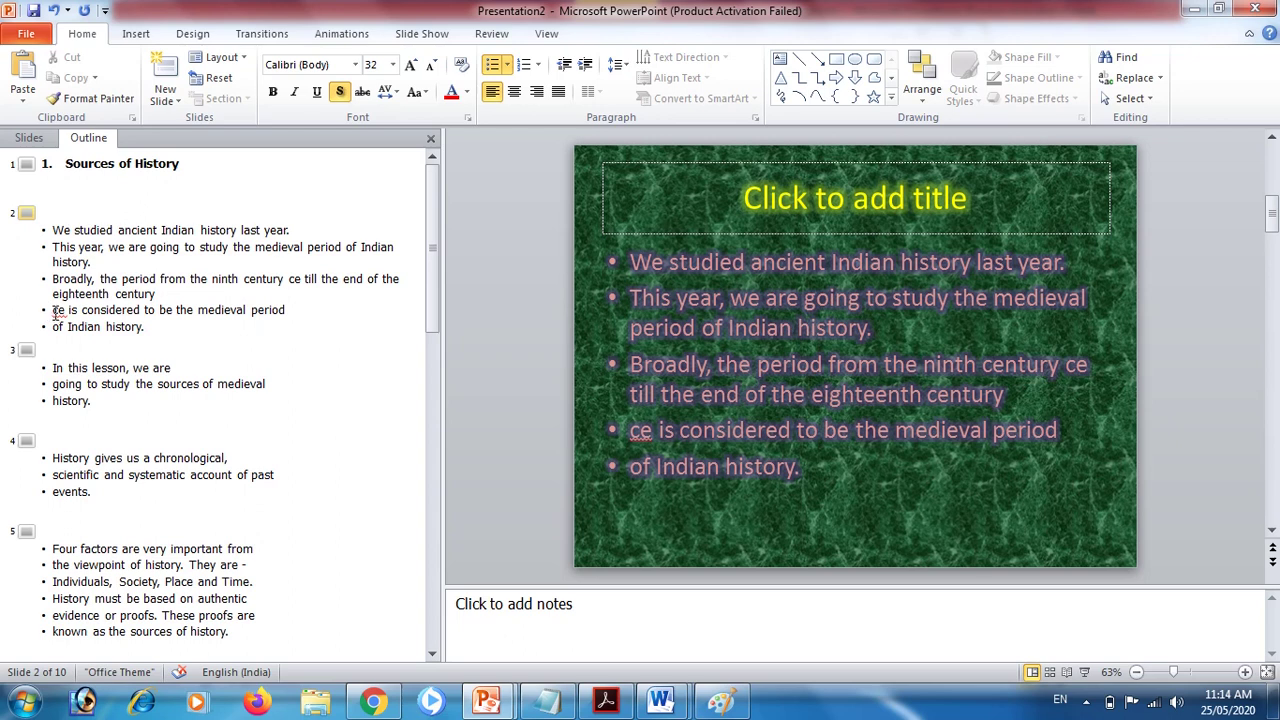
- Merge the 'ce is considered' line into the eighteenth century bullet, retyping 'ce is'
{"action": "left_click", "coordinate": [47, 311]}
{"action": "key", "text": "BackSpace"}
{"action": "double_click", "coordinate": [50, 311]}
{"action": "key", "text": "Delete"}
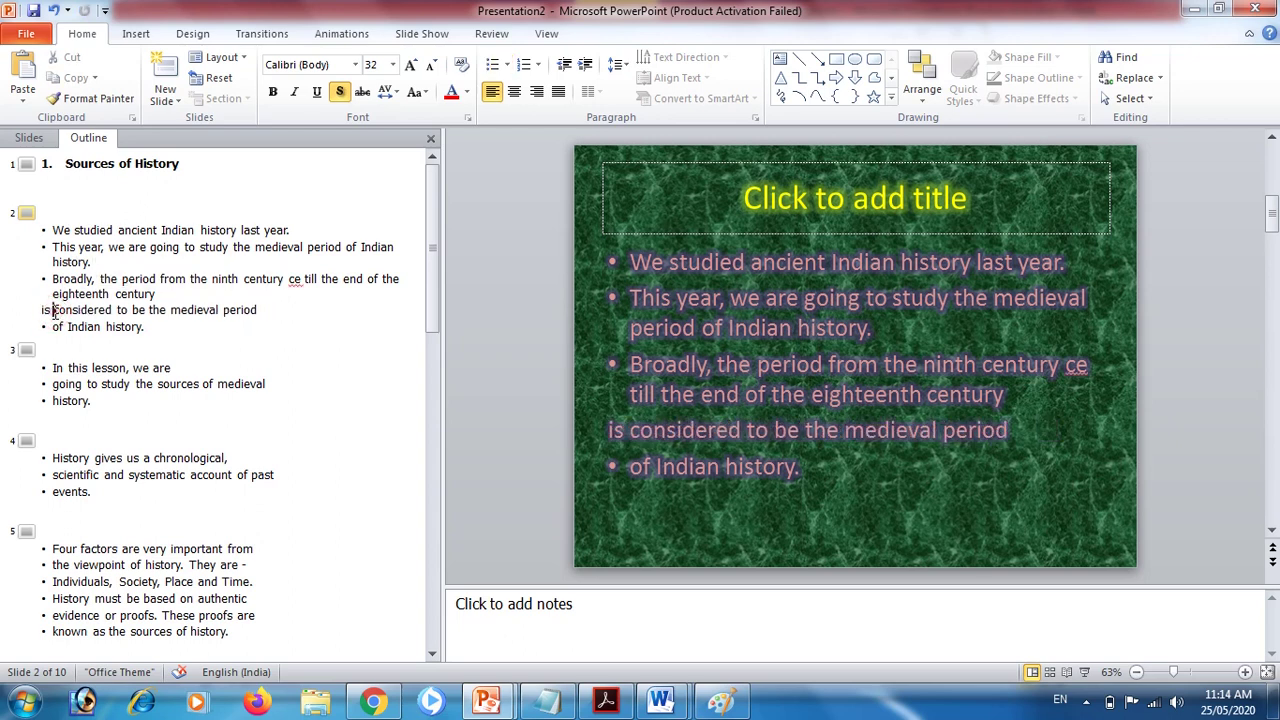
{"action": "key", "text": "Right"}
{"action": "key", "text": "Delete"}
{"action": "key", "text": "Delete"}
{"action": "key", "text": "BackSpace"}
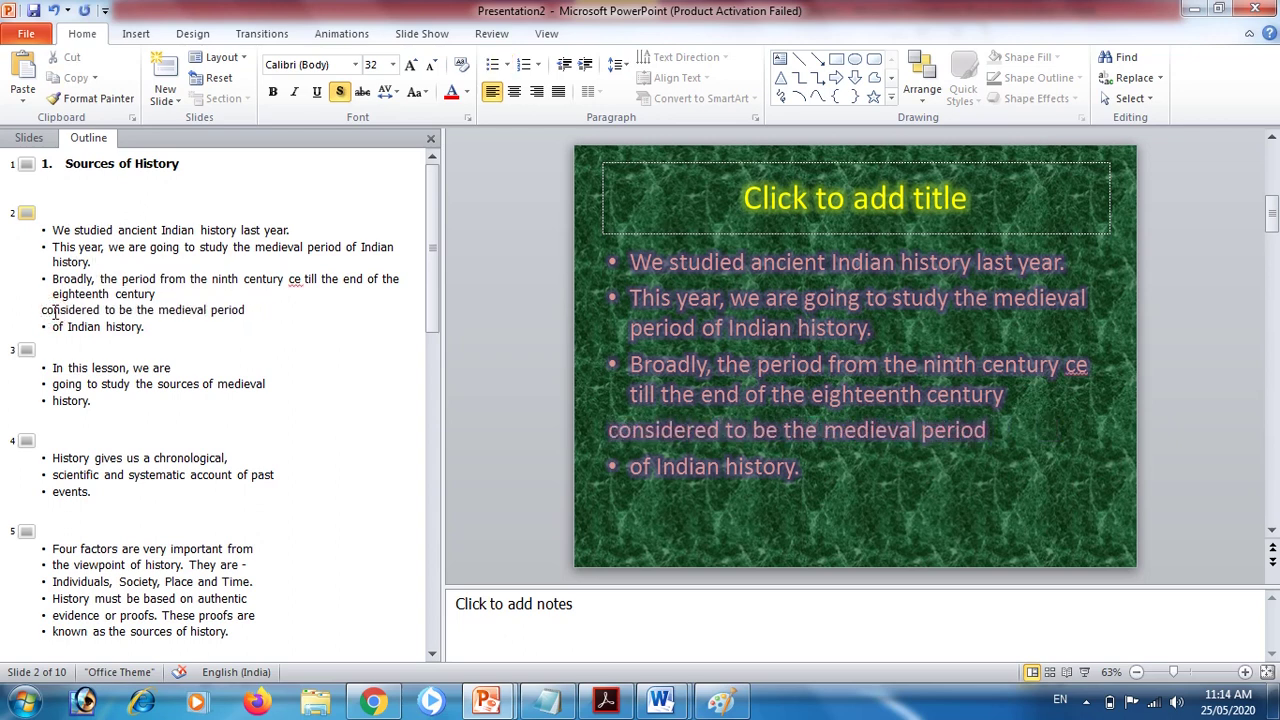
{"action": "key", "text": "BackSpace"}
{"action": "type", "text": "ce "}
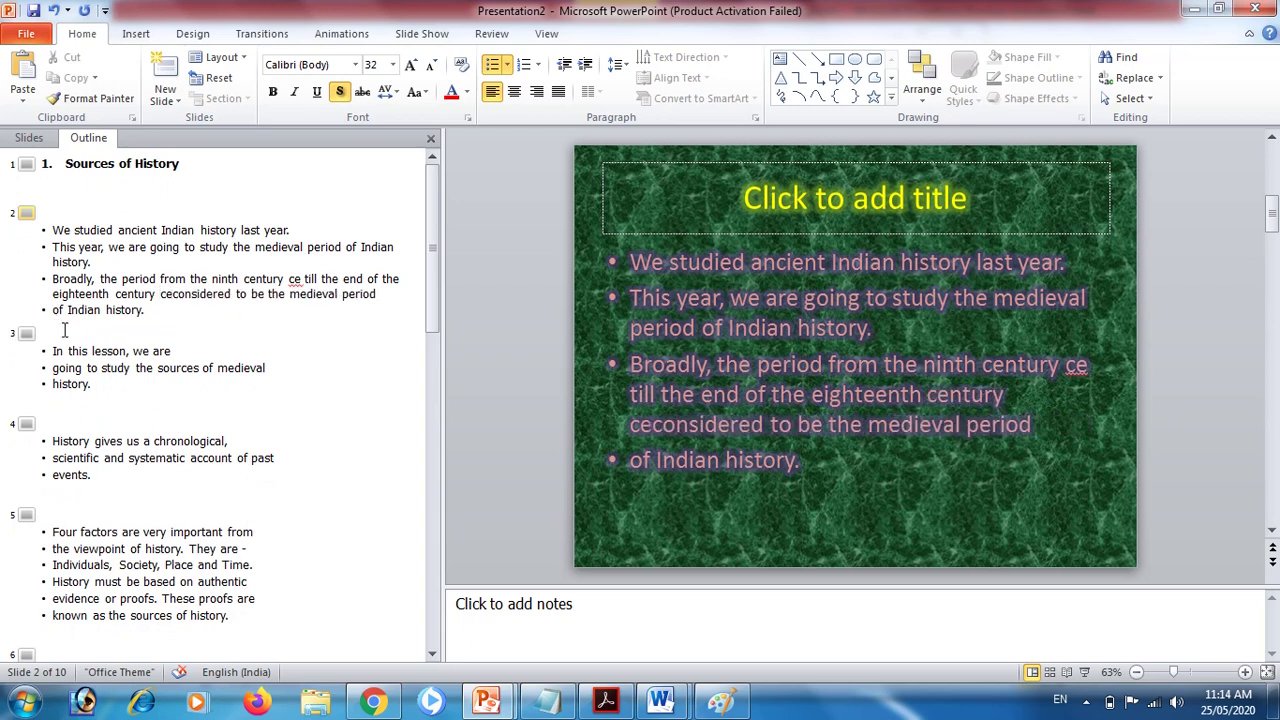
{"action": "type", "text": "is"}
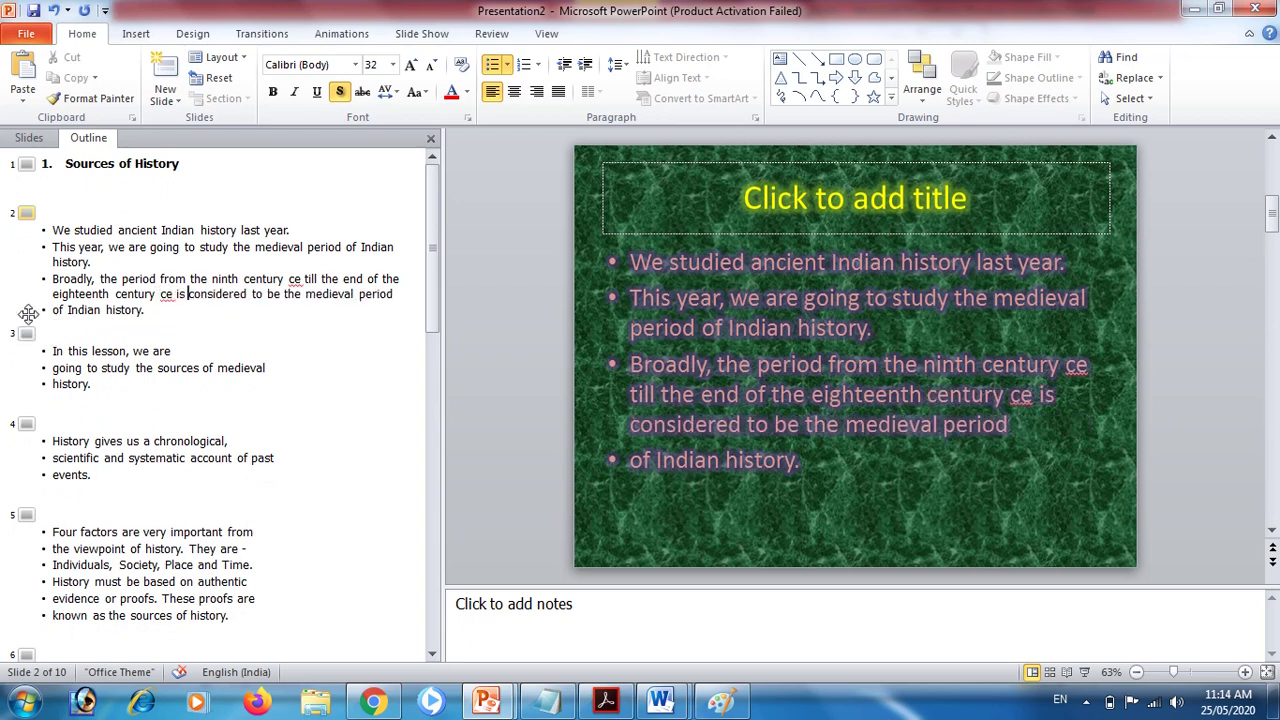
{"action": "left_click", "coordinate": [148, 210]}
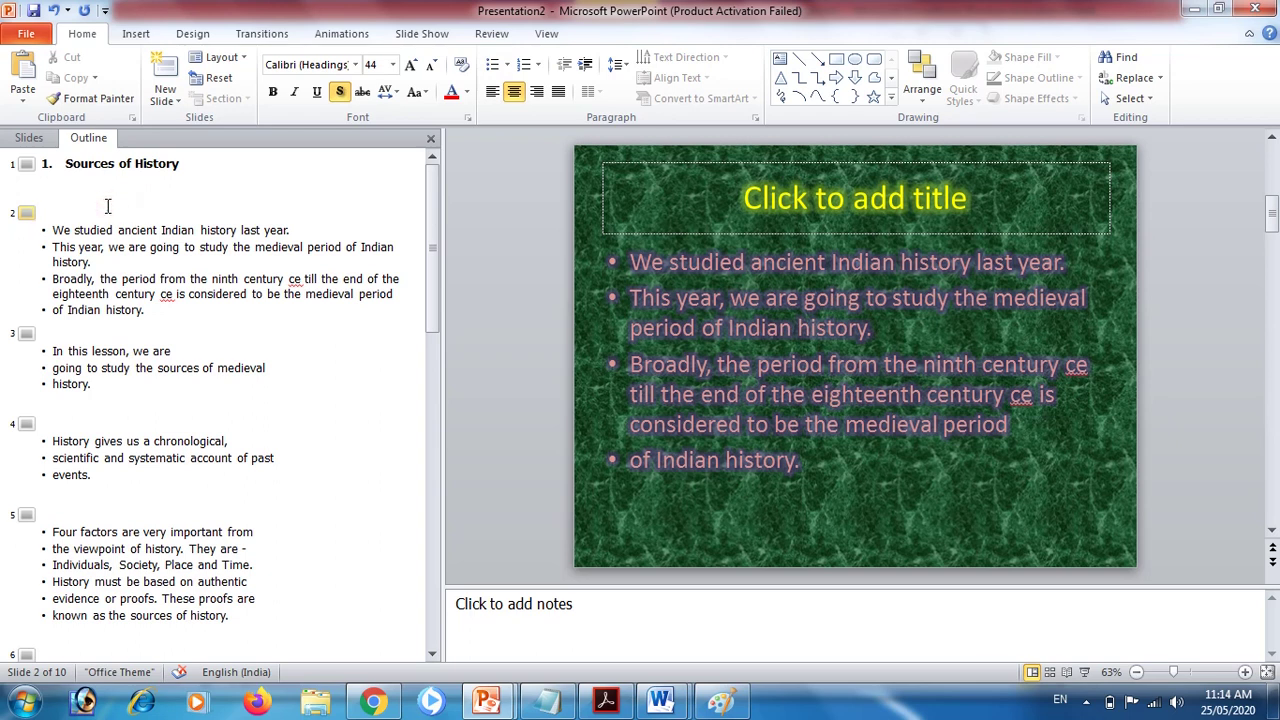
- Enter 'Revision' on slide 2's title line, correcting the first mistyped letters
{"action": "type", "text": "pre"}
{"action": "key", "text": "BackSpace"}
{"action": "key", "text": "BackSpace"}
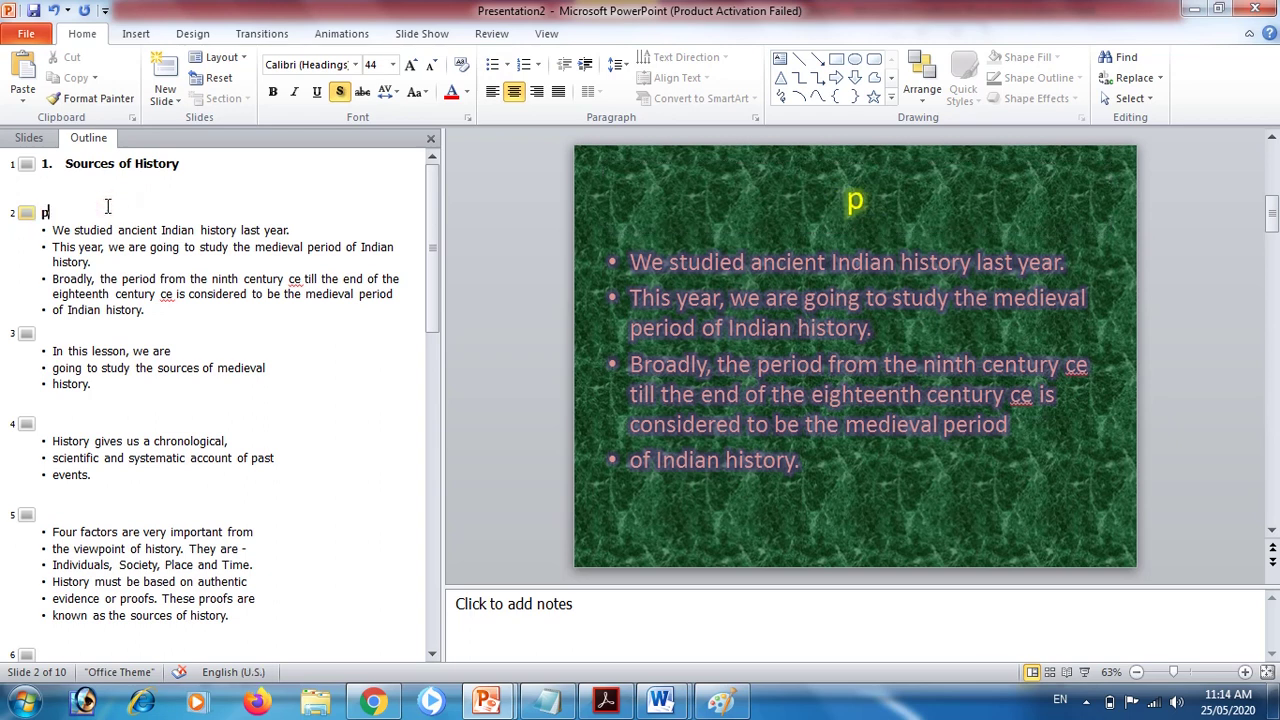
{"action": "key", "text": "BackSpace"}
{"action": "type", "text": "Rev"}
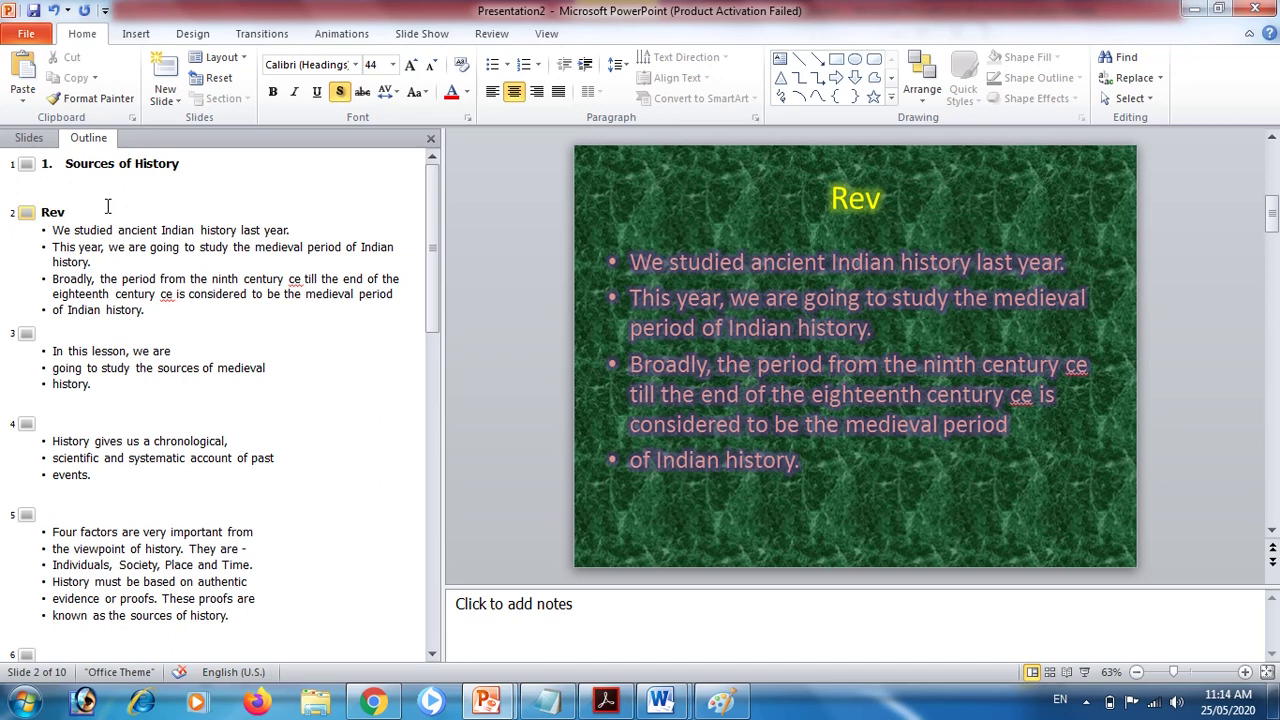
{"action": "type", "text": "ision"}
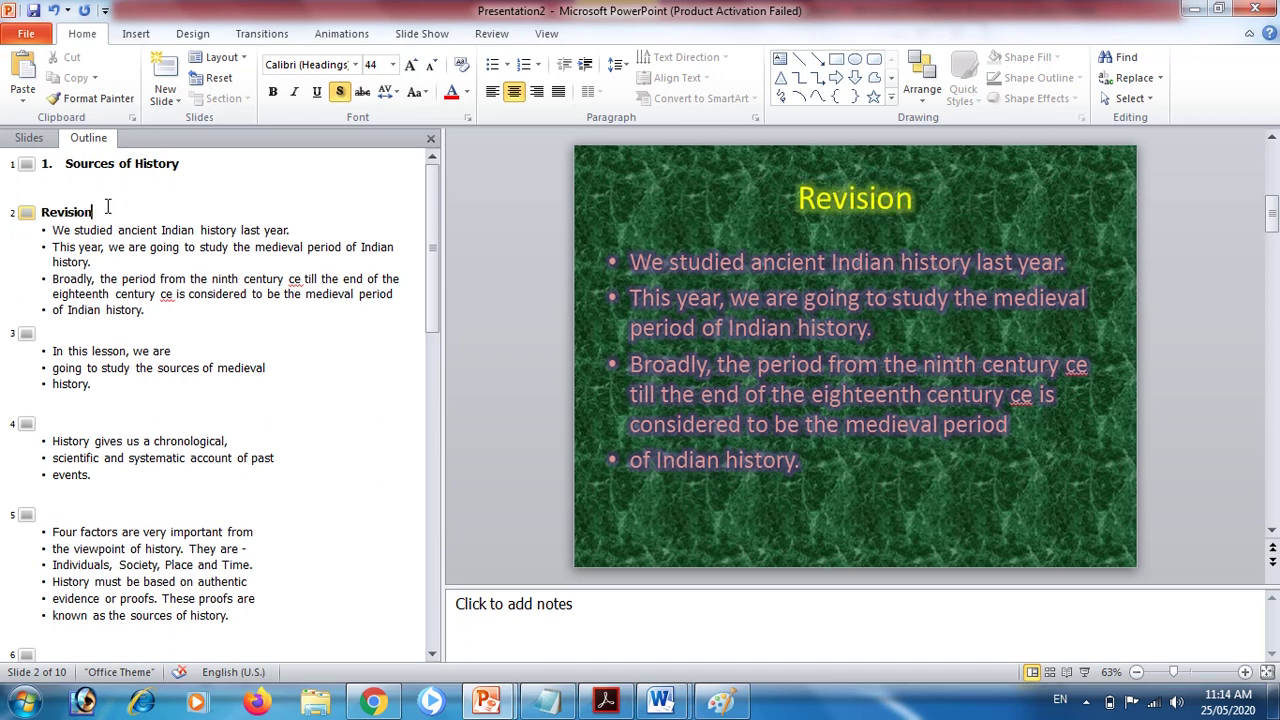
{"action": "left_click", "coordinate": [78, 340]}
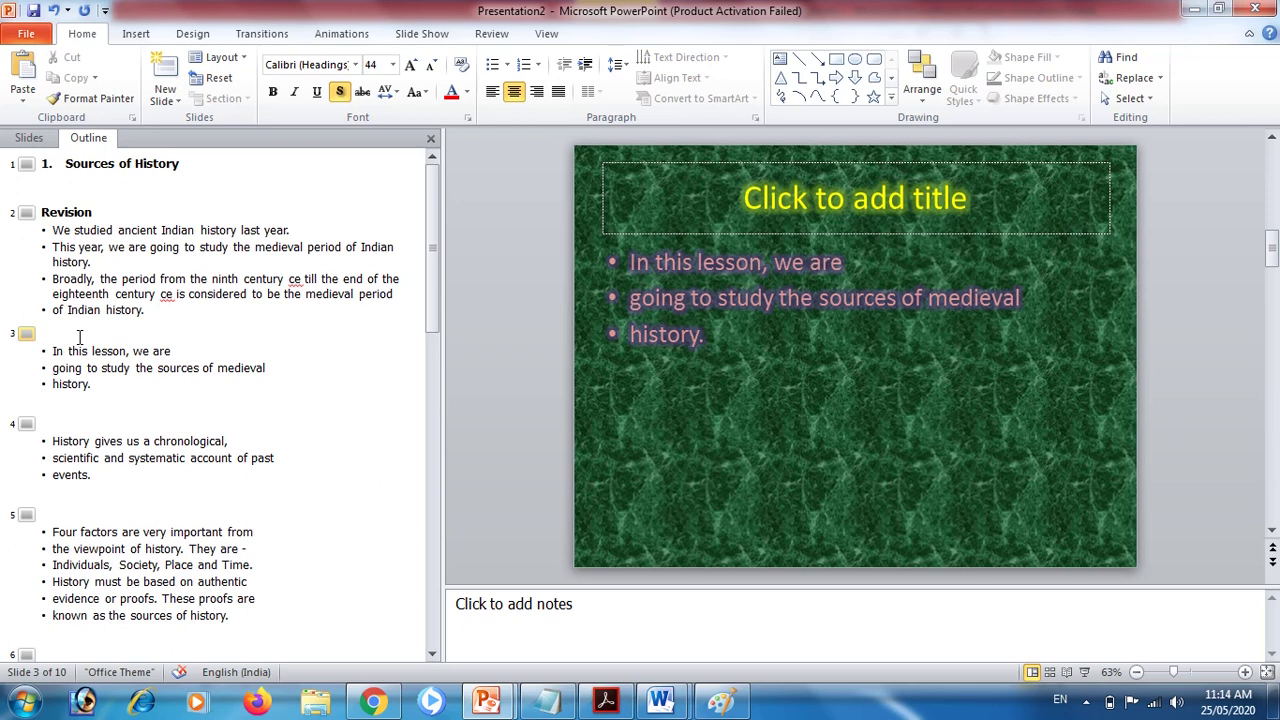
- Apply the Title Slide layout to slide 3
{"action": "left_click", "coordinate": [26, 333]}
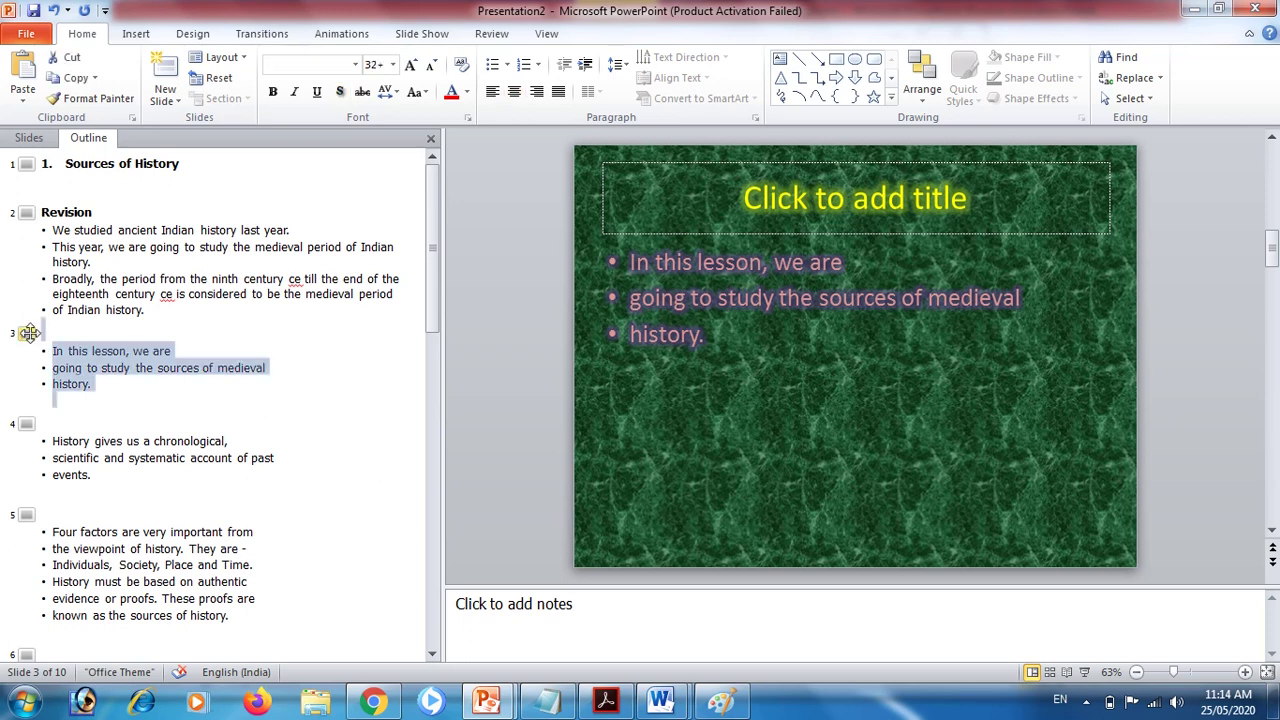
{"action": "left_click", "coordinate": [225, 57]}
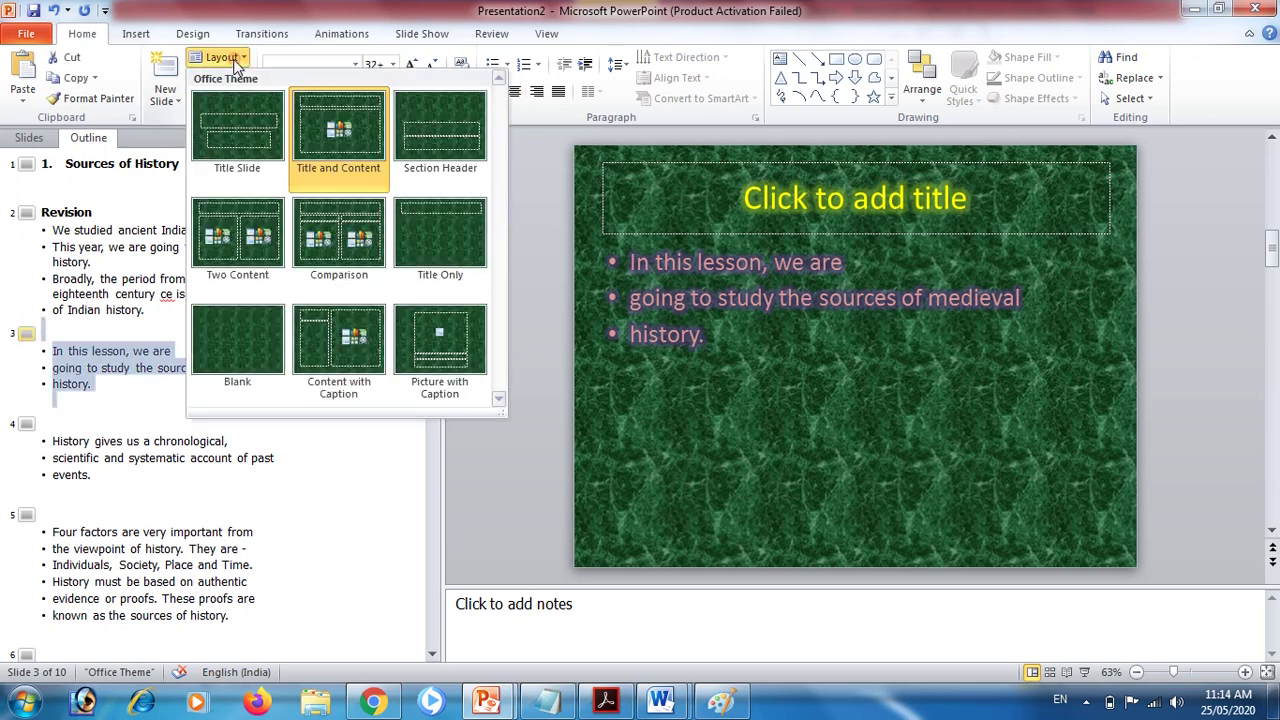
{"action": "left_click", "coordinate": [268, 124]}
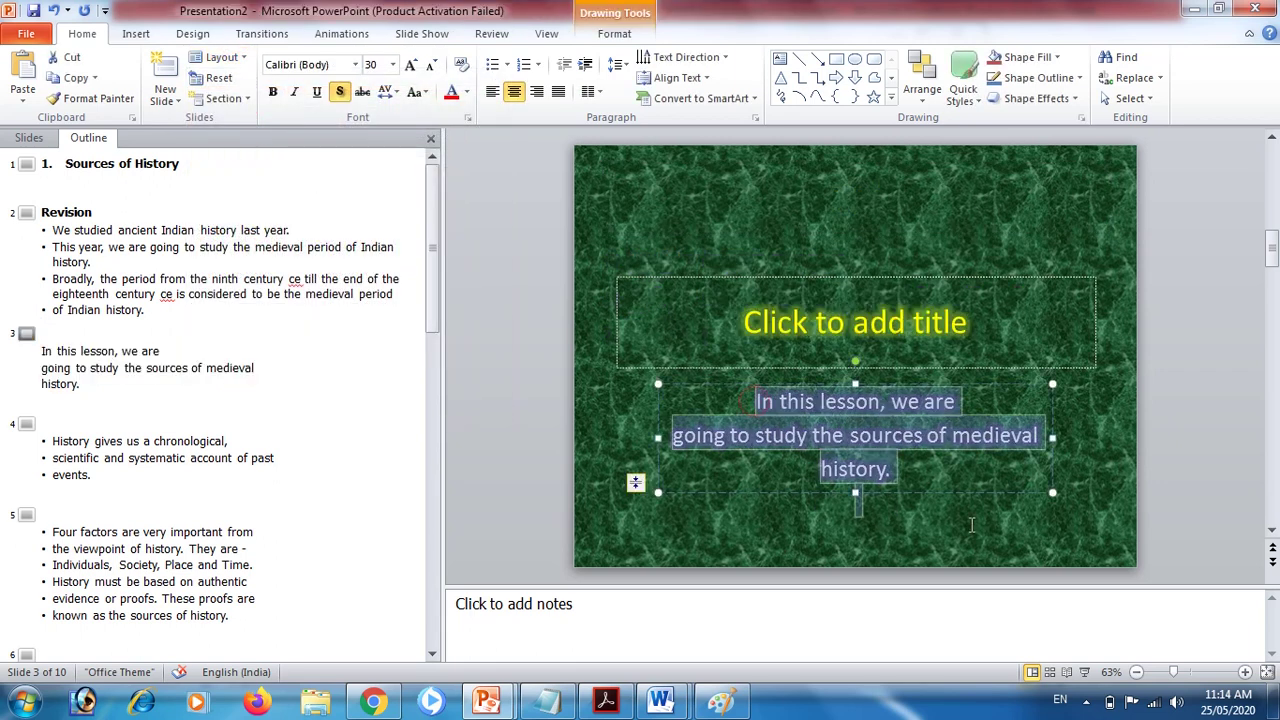
- Move the lesson sentence into slide 3's title and join it into one line
{"action": "key", "text": "Delete"}
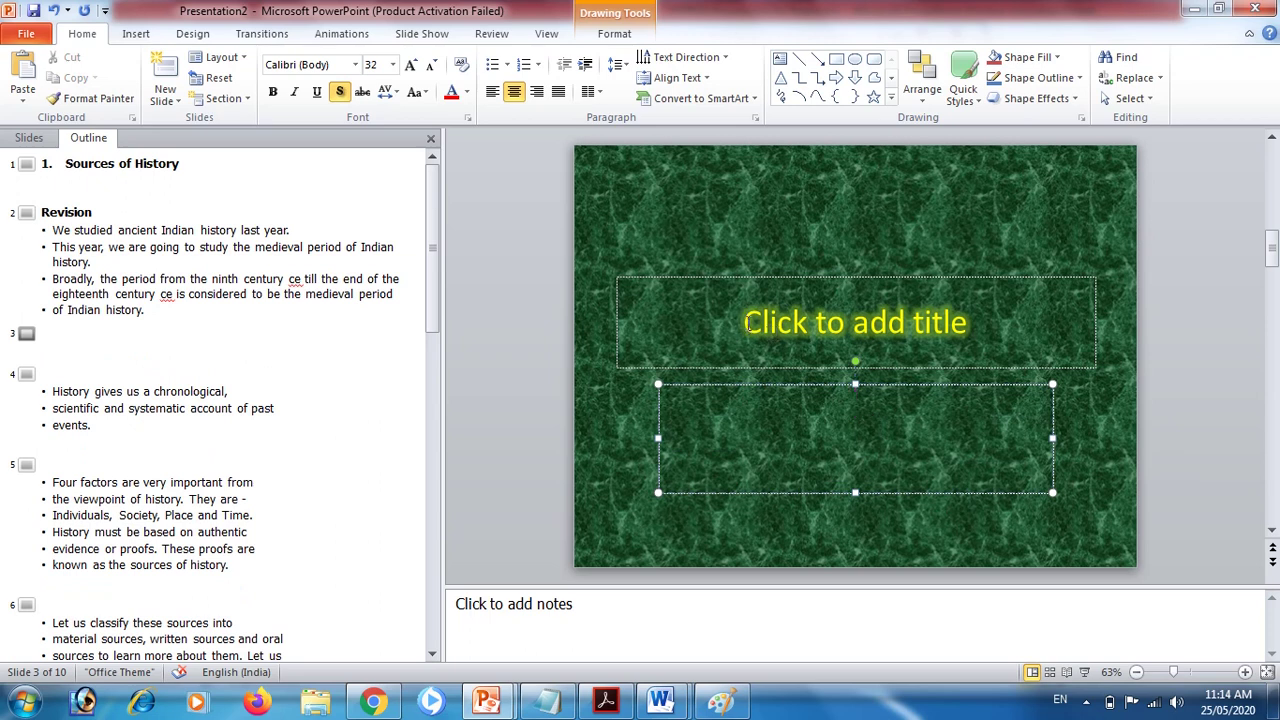
{"action": "left_click", "coordinate": [748, 322]}
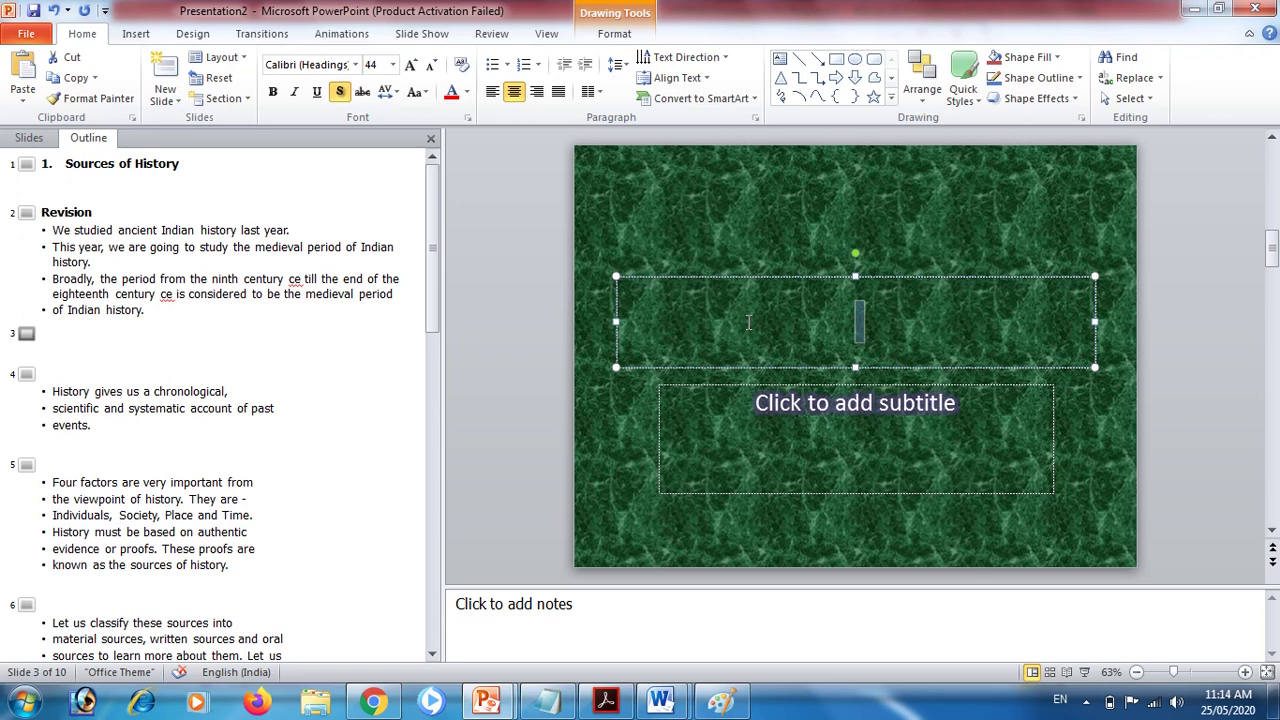
{"action": "type", "text": "In this lesson, we are going to study the sources of medieval history."}
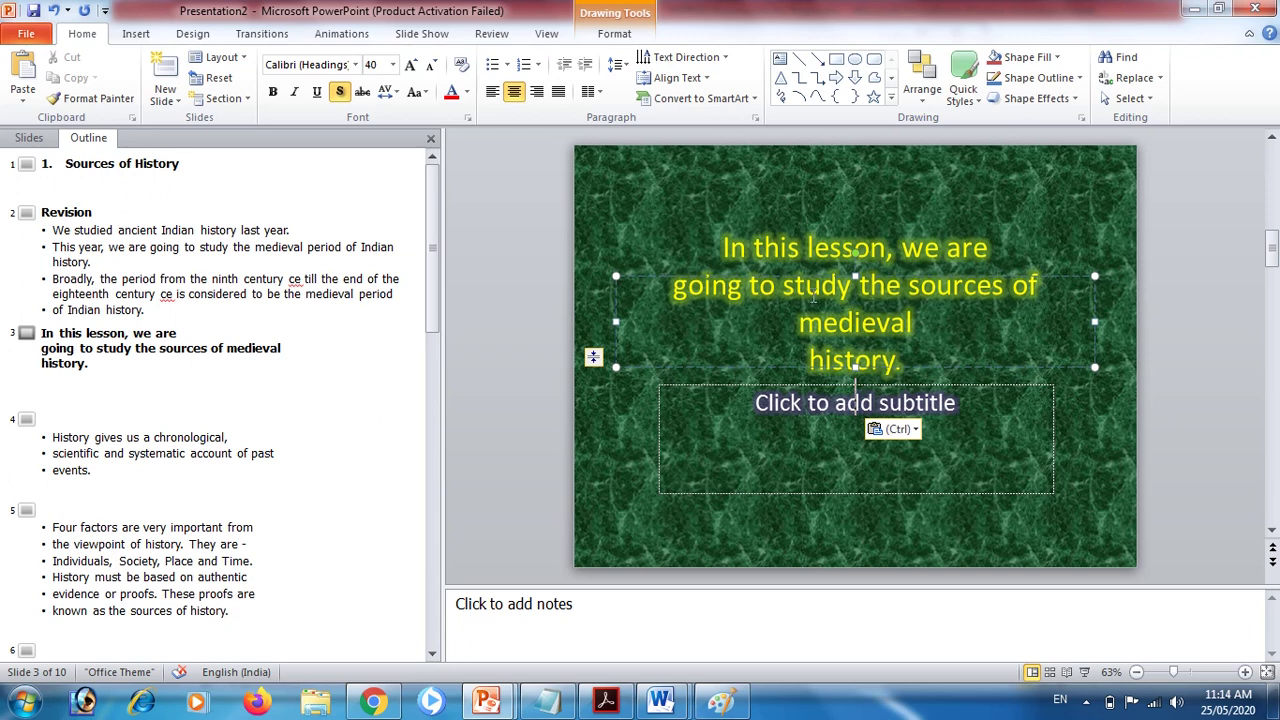
{"action": "left_click", "coordinate": [41, 348]}
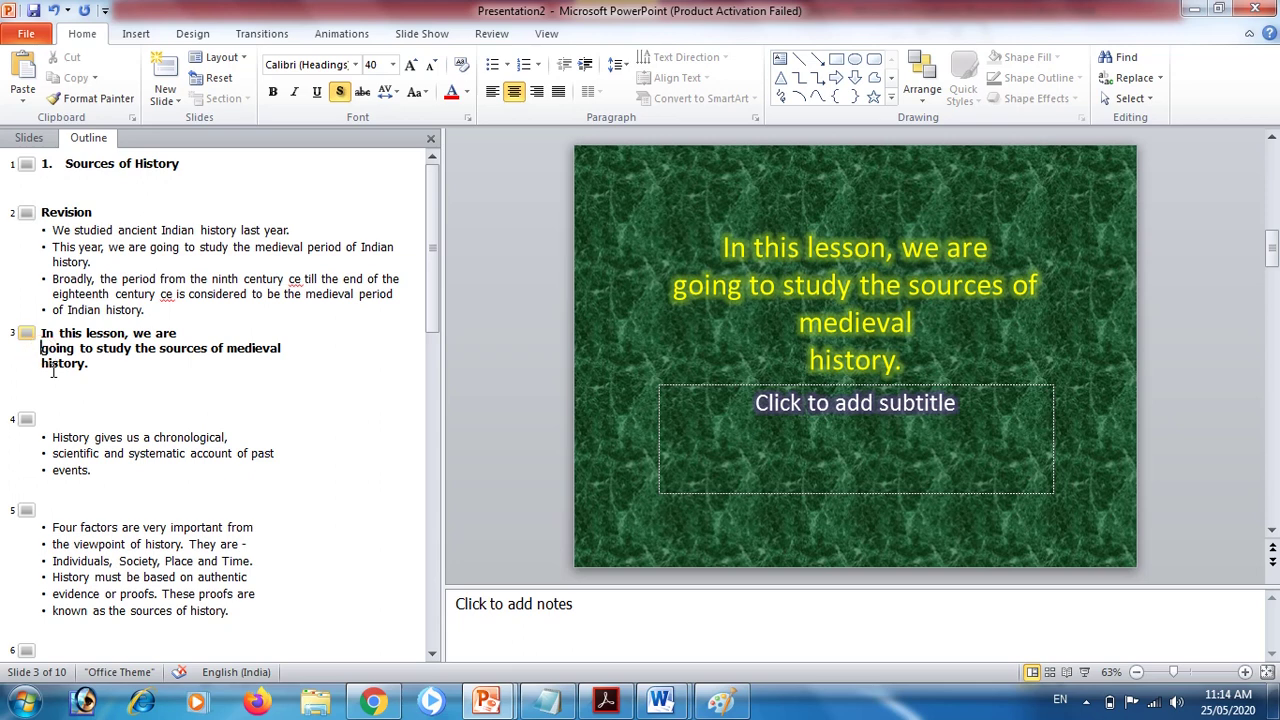
{"action": "key", "text": "BackSpace"}
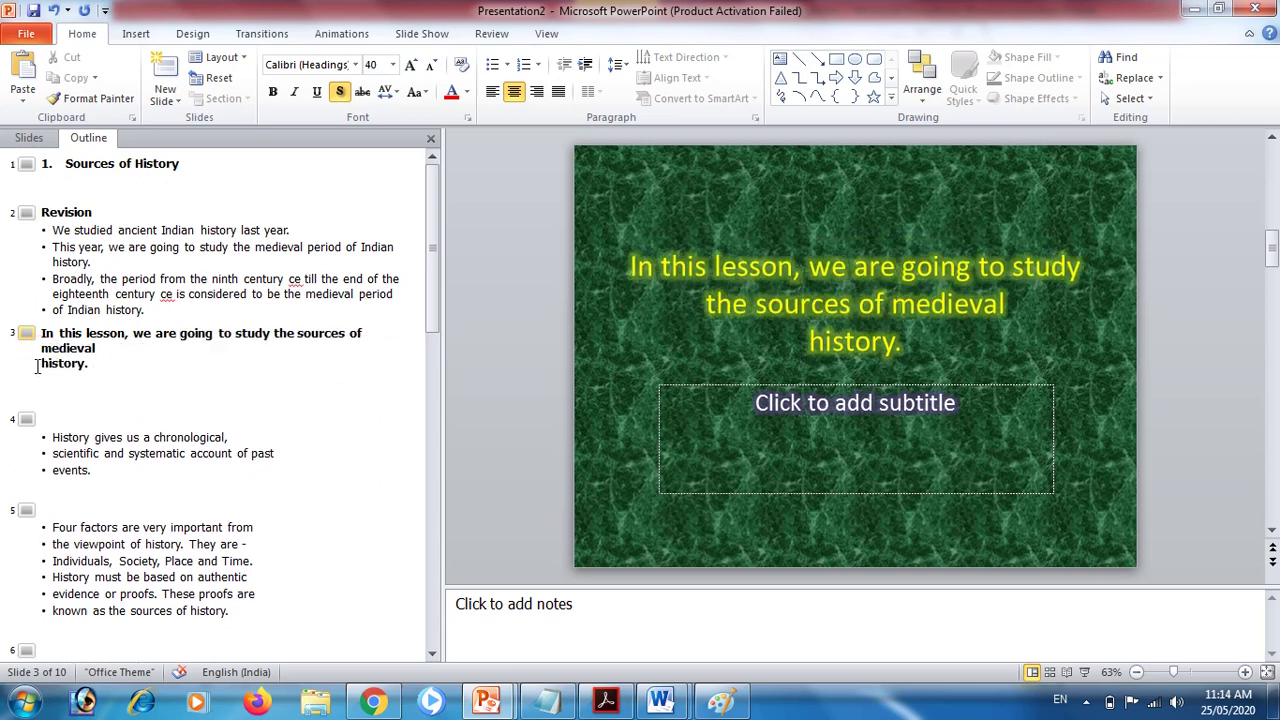
{"action": "key", "text": "BackSpace"}
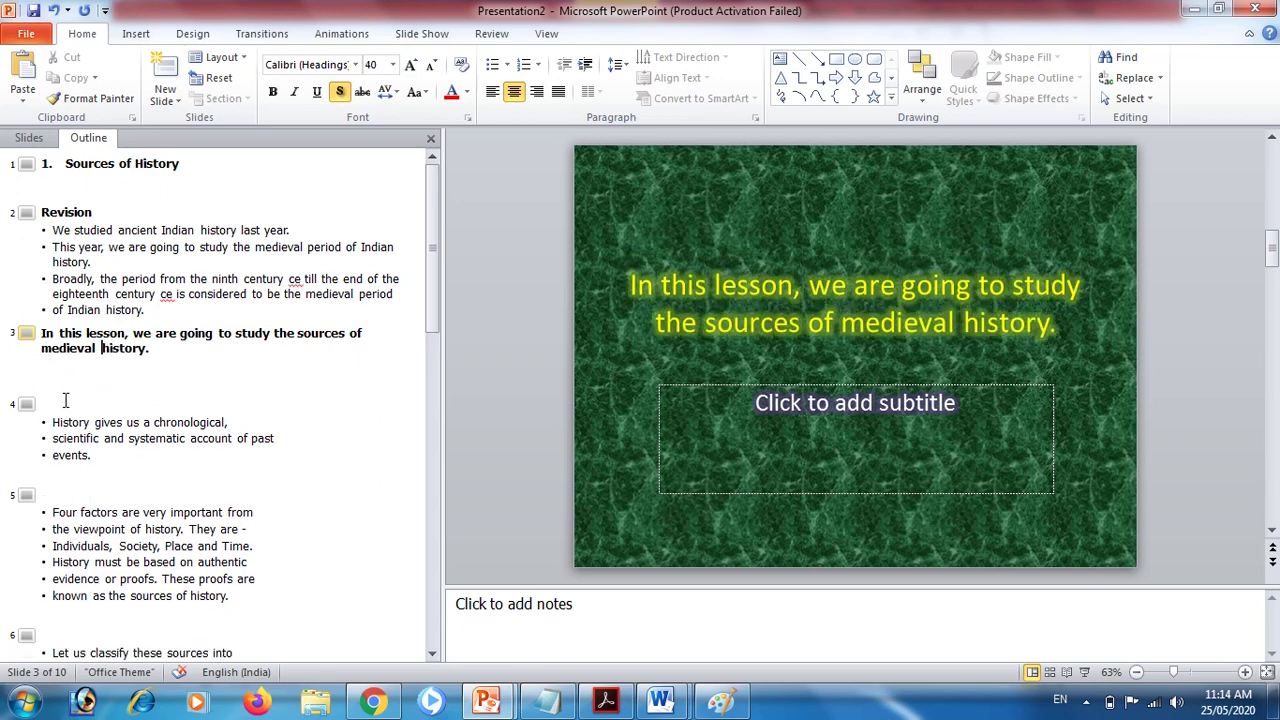
{"action": "left_click", "coordinate": [65, 400]}
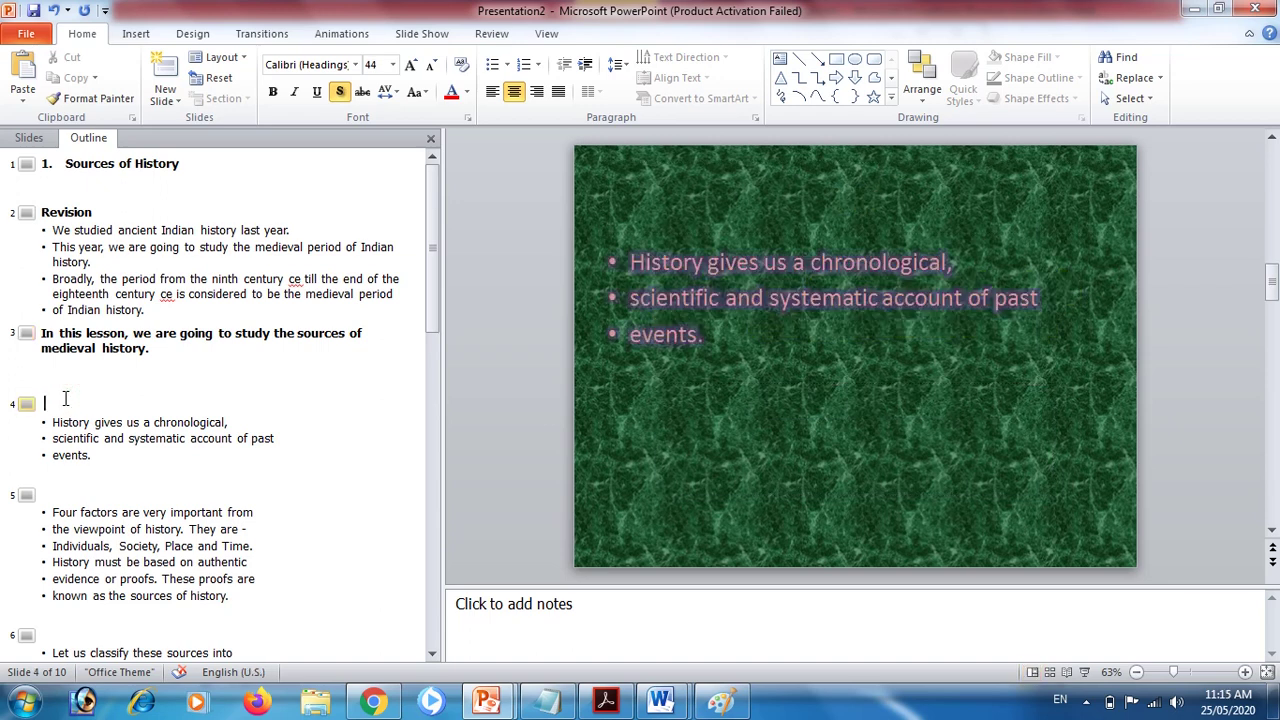
- Title slide 4 'What is history' and start 'chronological,' on a new bullet
{"action": "type", "text": "What is"}
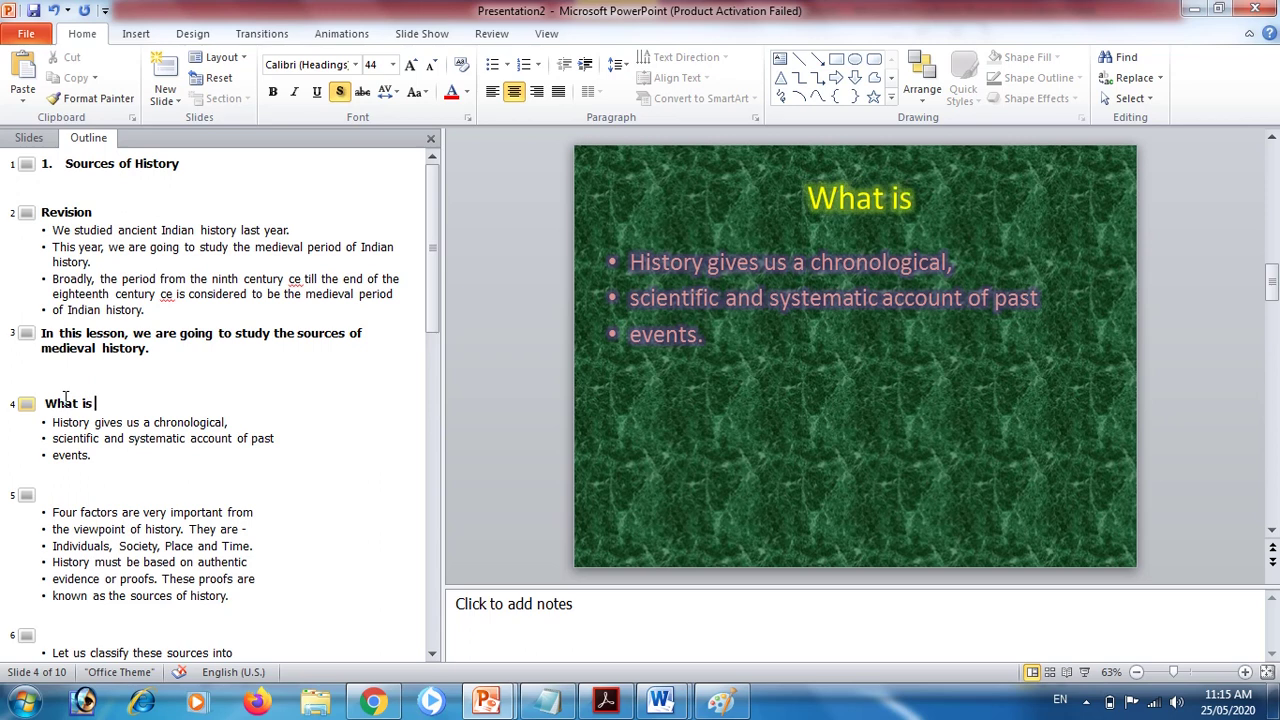
{"action": "type", "text": " history"}
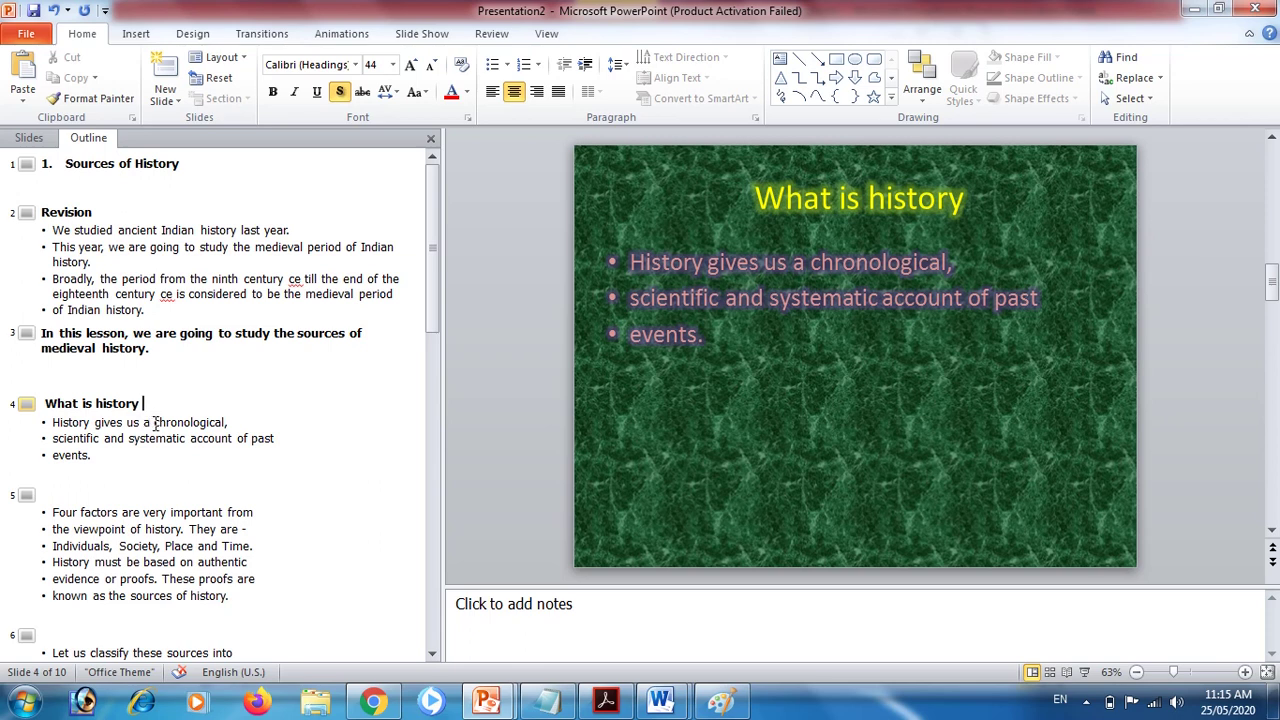
{"action": "left_click", "coordinate": [155, 422]}
{"action": "key", "text": "Return"}
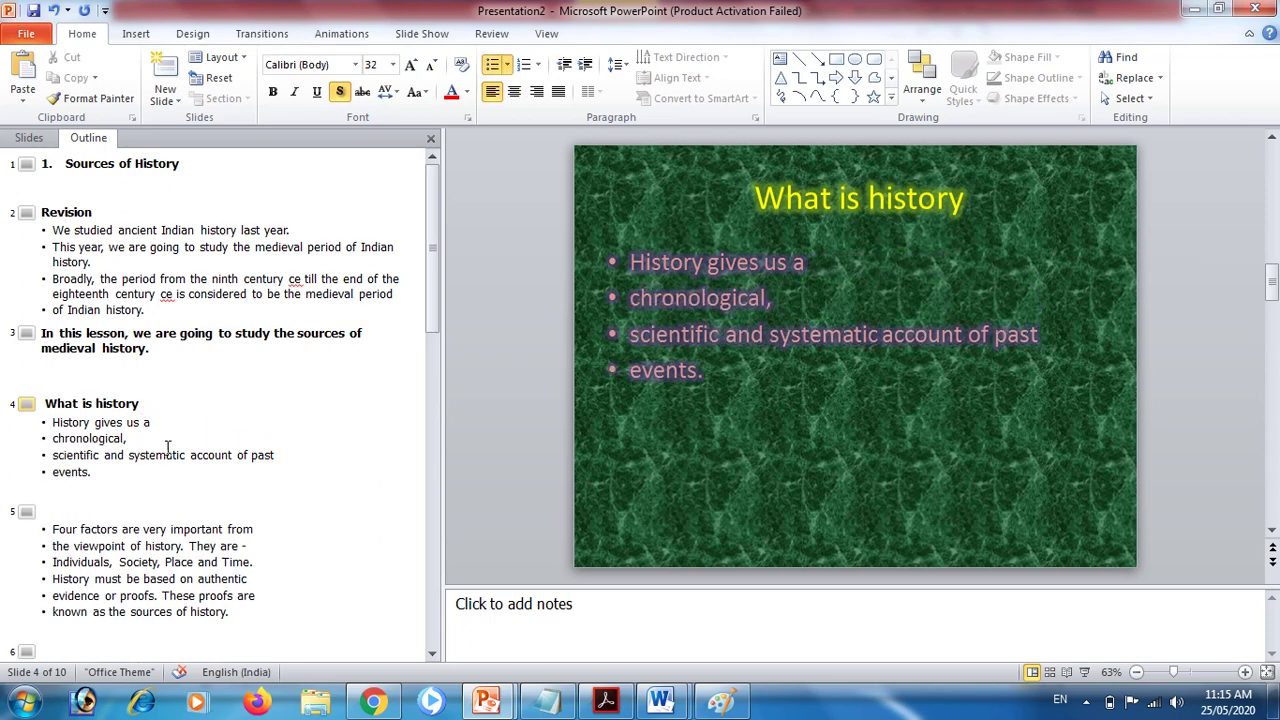
- Break 'systematic account' and 'of past' onto their own lines on slide 4
{"action": "left_click", "coordinate": [128, 455]}
{"action": "key", "text": "Return"}
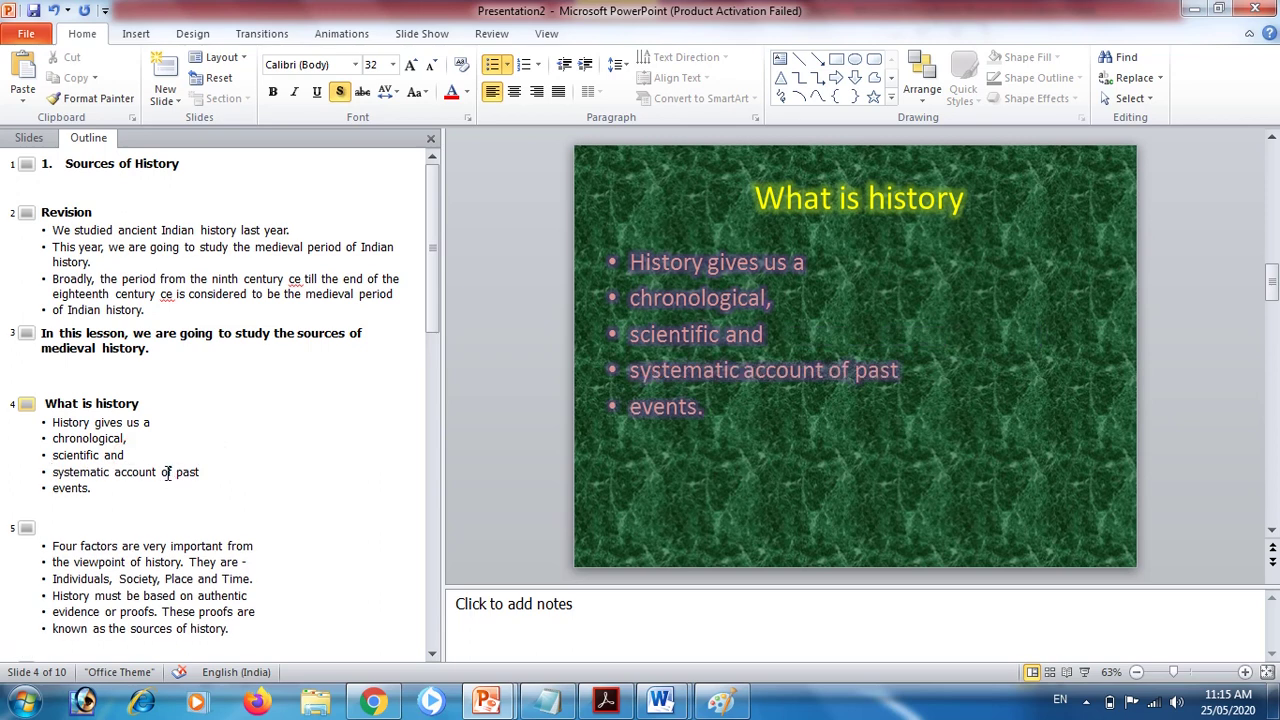
{"action": "double_click", "coordinate": [166, 472]}
{"action": "left_click", "coordinate": [178, 492]}
{"action": "left_click", "coordinate": [160, 472]}
{"action": "key", "text": "Return"}
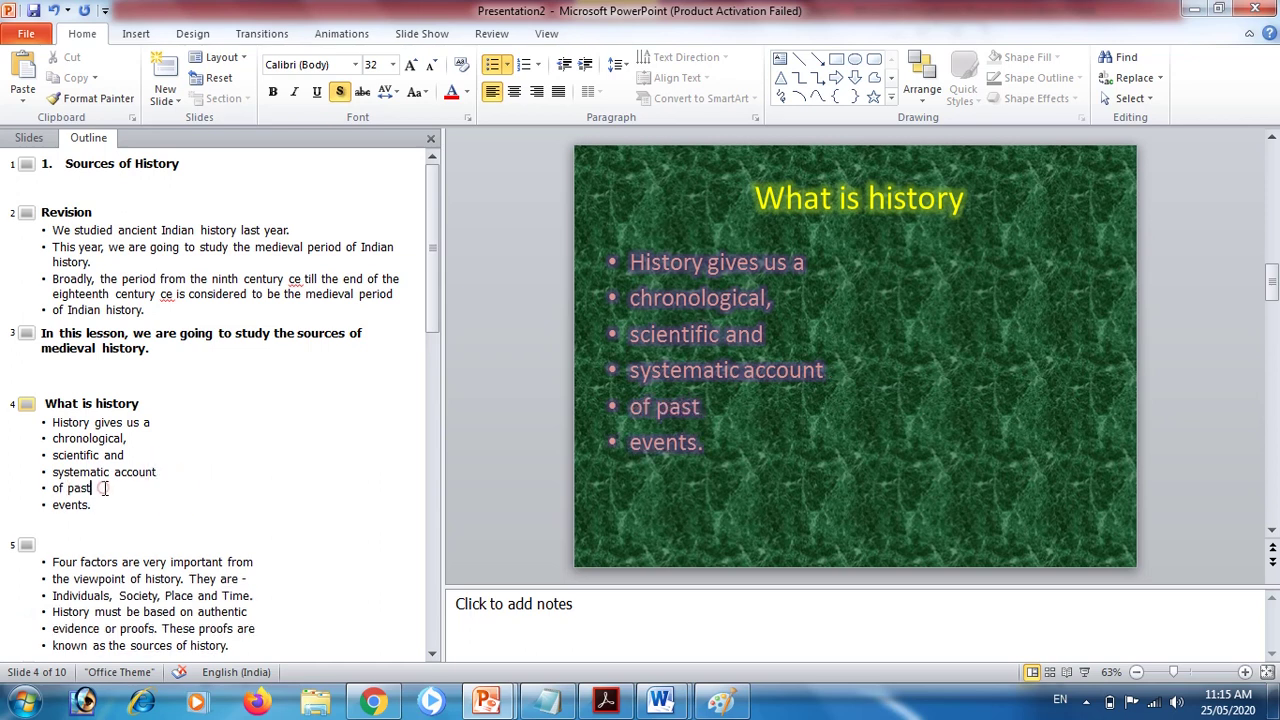
- Unbullet 'of past events.' and 'History gives us a', joining 'events.' onto 'of past'
{"action": "left_click_drag", "start_coordinate": [93, 488], "coordinate": [101, 488]}
{"action": "left_click", "coordinate": [52, 488]}
{"action": "key", "text": "BackSpace"}
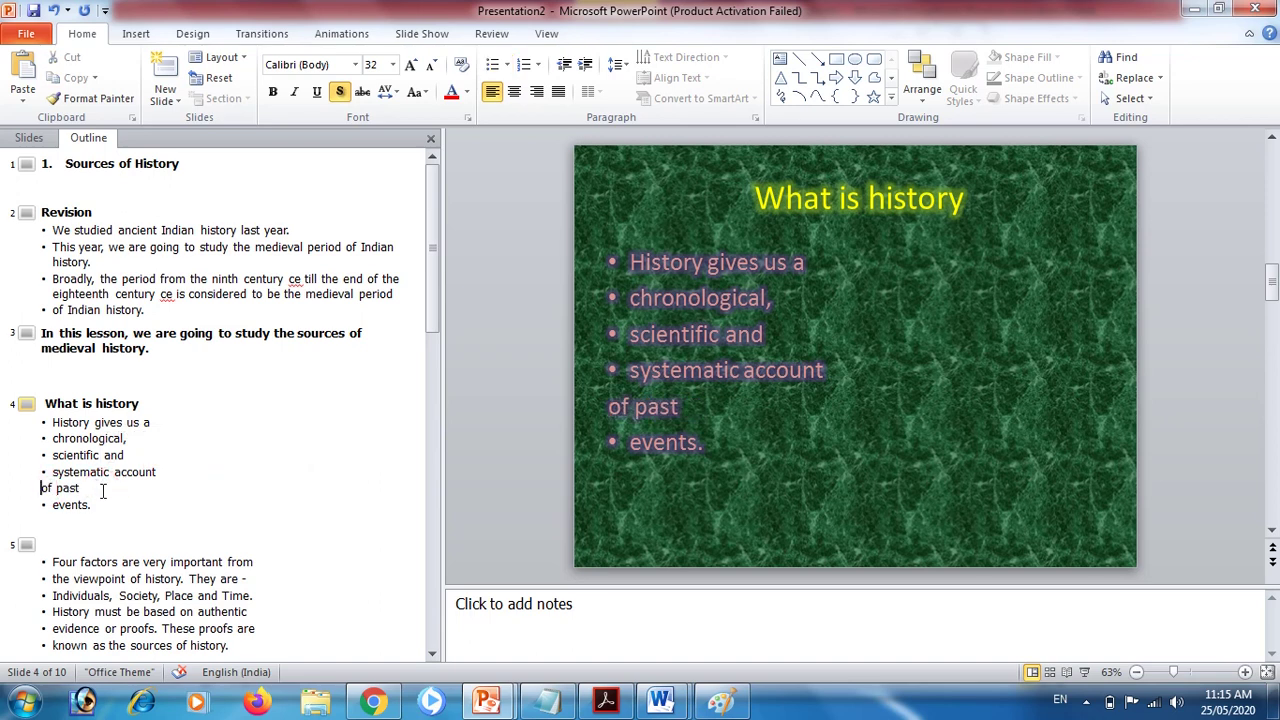
{"action": "left_click", "coordinate": [104, 489]}
{"action": "key", "text": "Delete"}
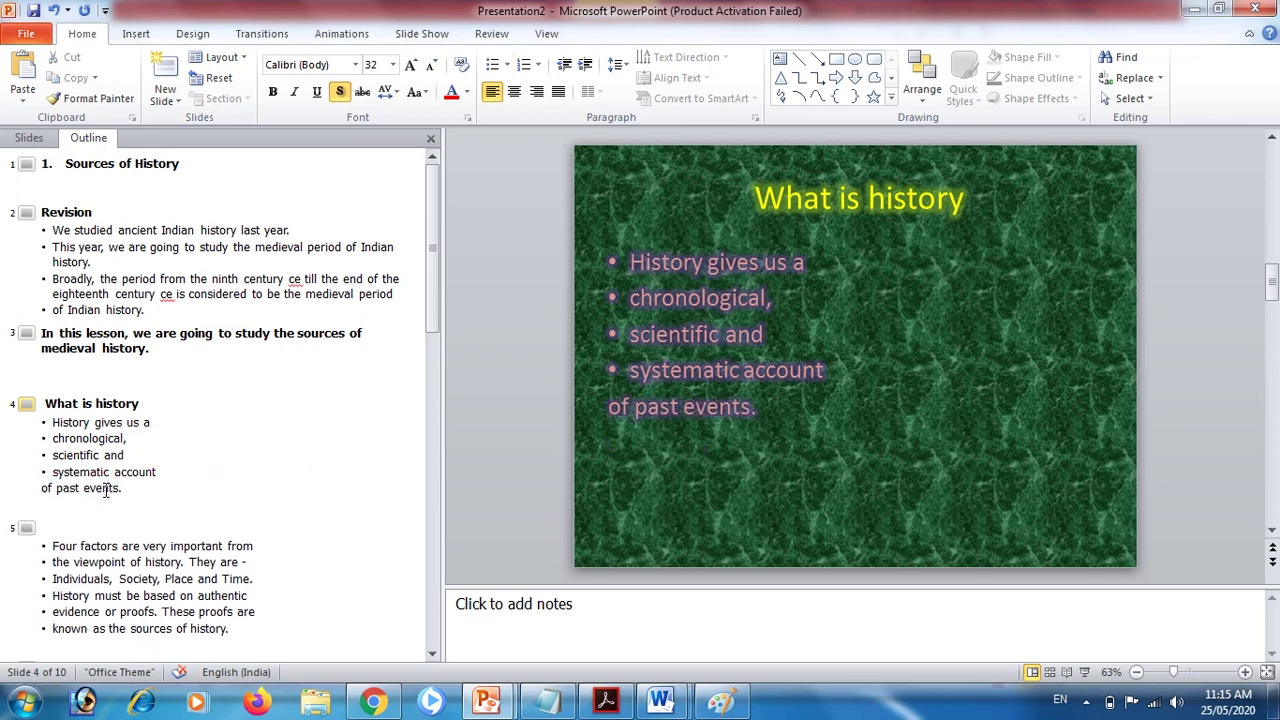
{"action": "left_click", "coordinate": [53, 422]}
{"action": "key", "text": "BackSpace"}
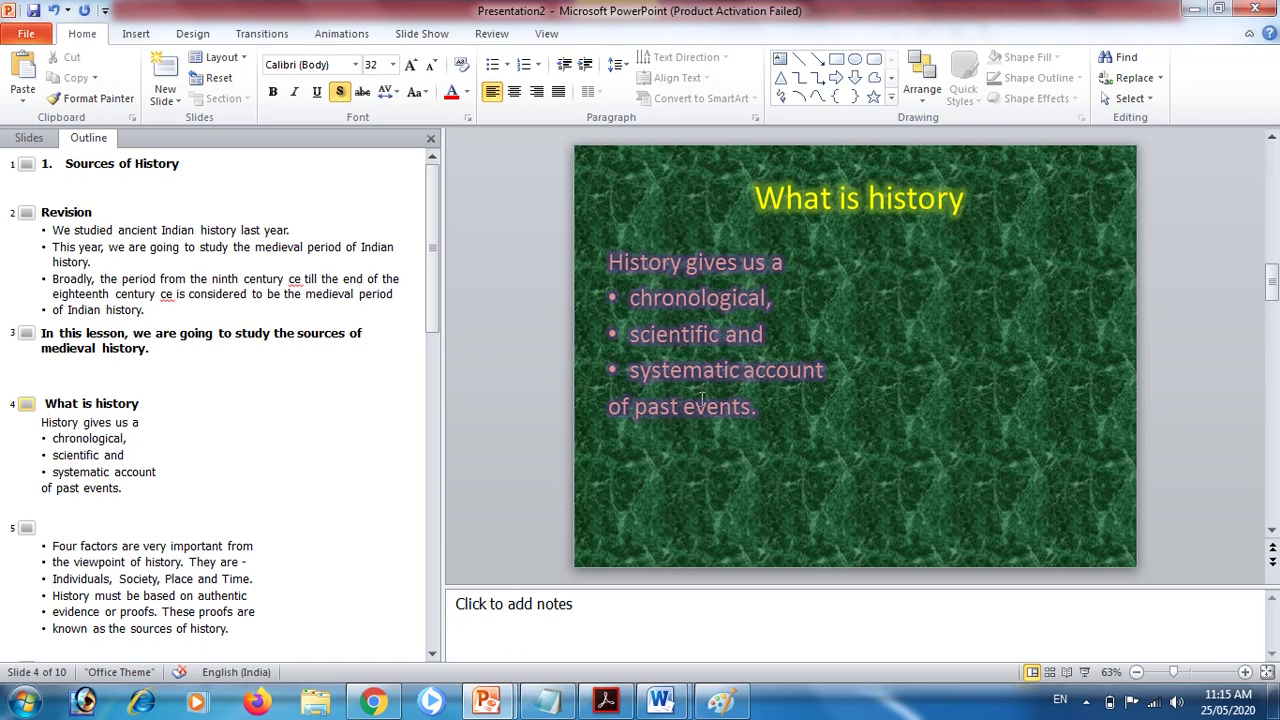
{"action": "left_click", "coordinate": [78, 525]}
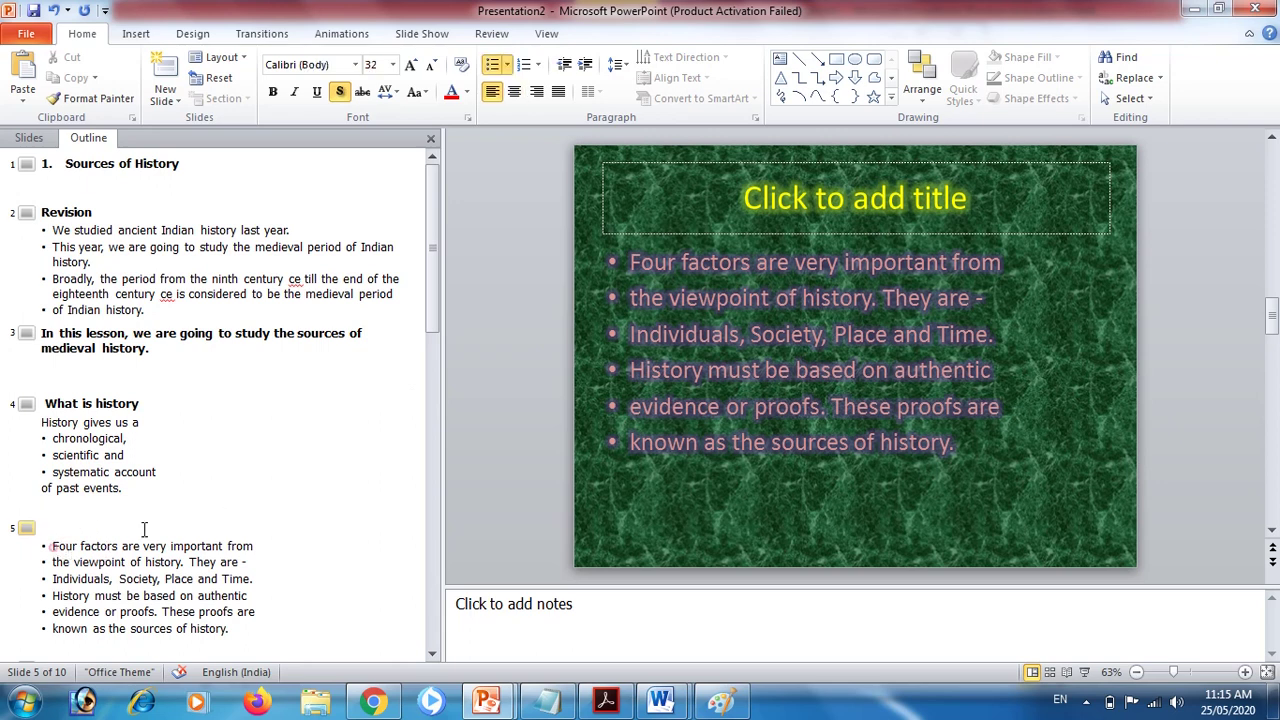
- Move the 'Four factors' sentence from slide 5's bullets into its title
{"action": "left_click_drag", "start_coordinate": [53, 546], "coordinate": [187, 563]}
{"action": "key", "text": "ctrl+c"}
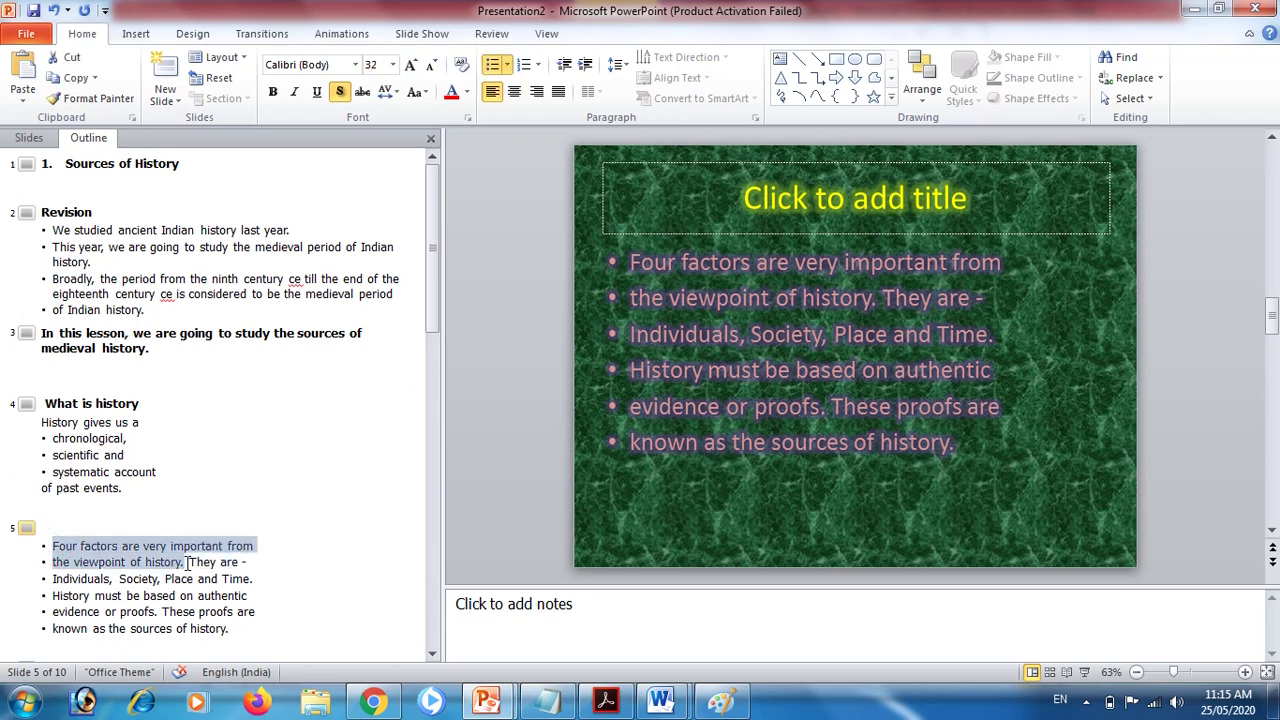
{"action": "key", "text": "Delete"}
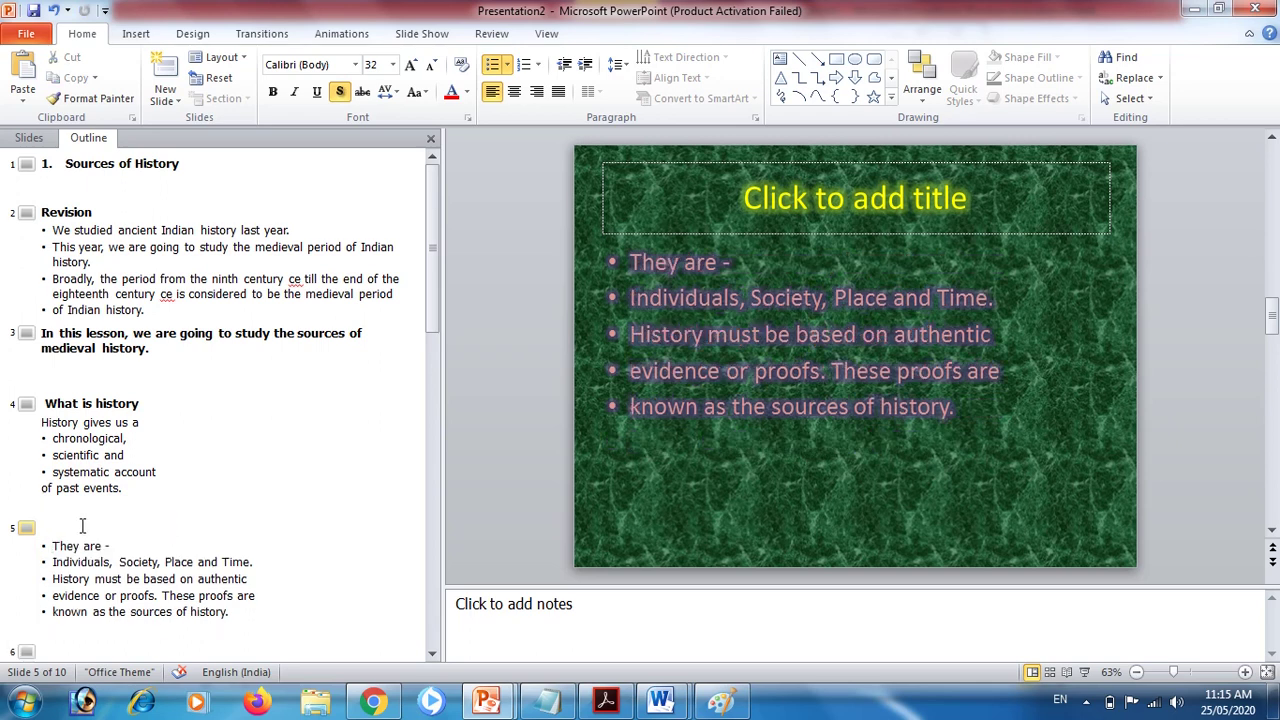
{"action": "left_click", "coordinate": [82, 525]}
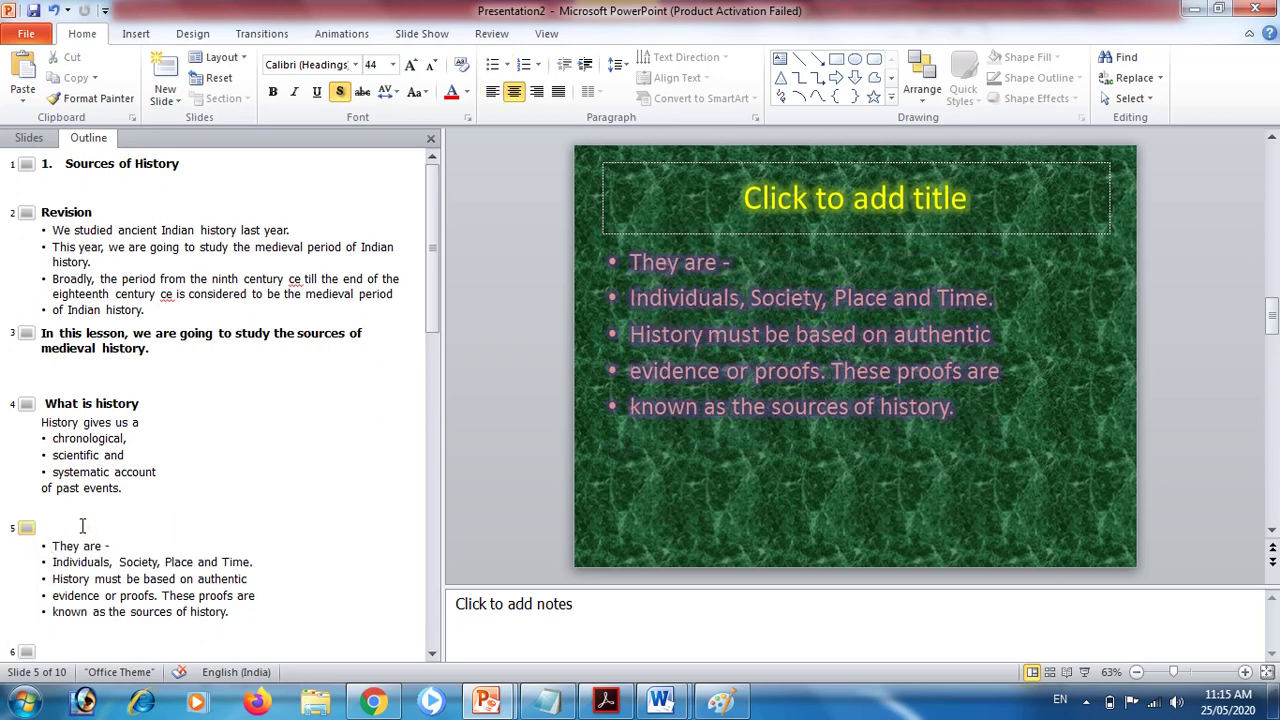
{"action": "key", "text": "ctrl+v"}
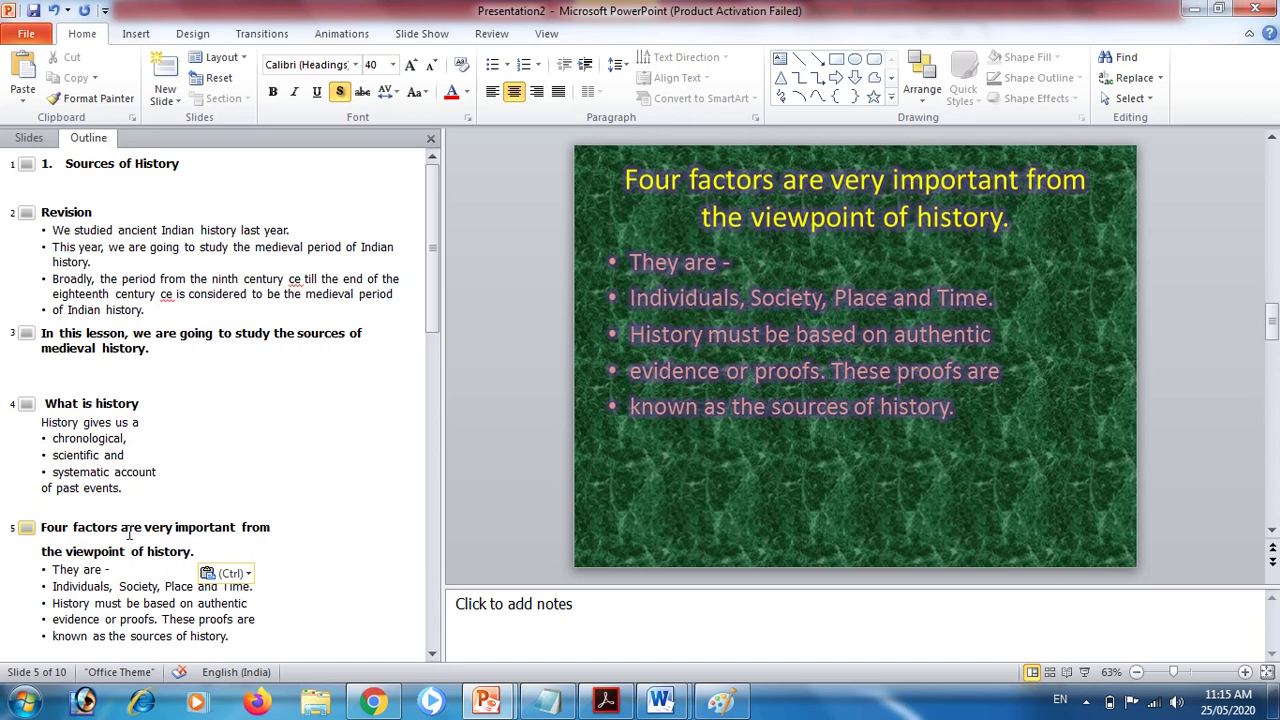
- Edit the title to remove 'are' and replace 'history' with '- History'
{"action": "double_click", "coordinate": [132, 527]}
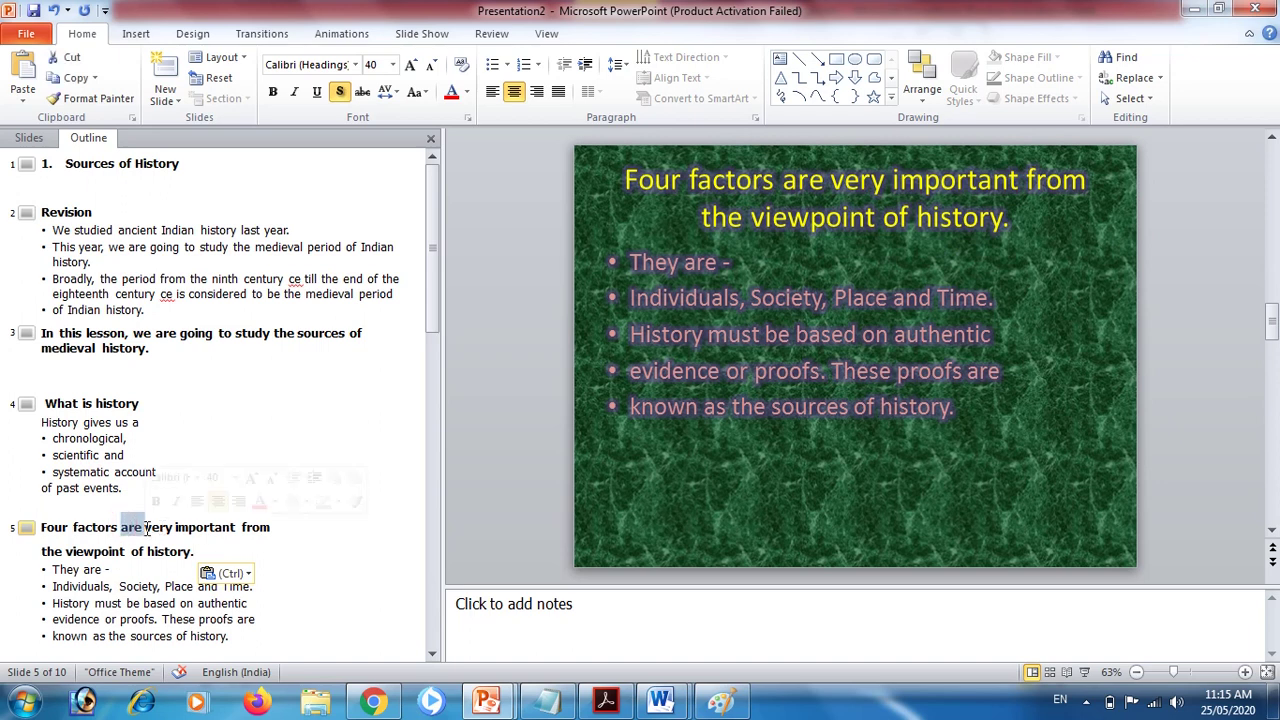
{"action": "key", "text": "Delete"}
{"action": "type", "text": "-"}
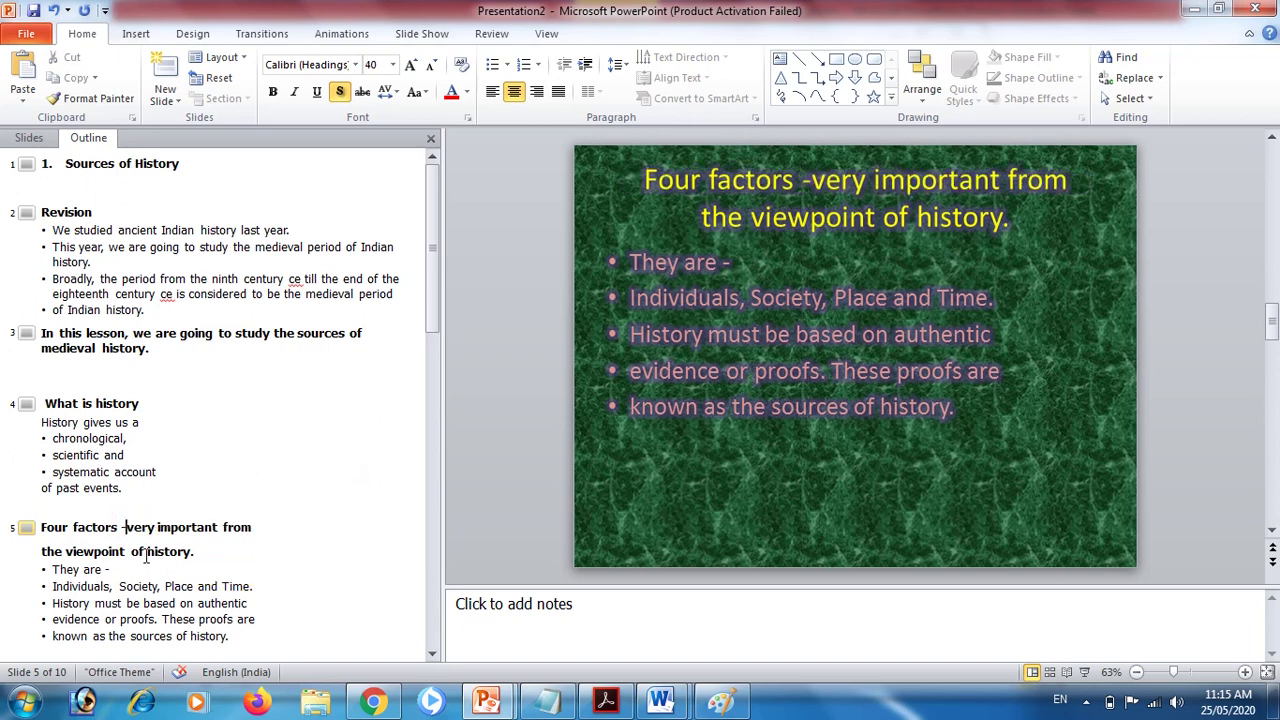
{"action": "double_click", "coordinate": [148, 552]}
{"action": "type", "text": "-"}
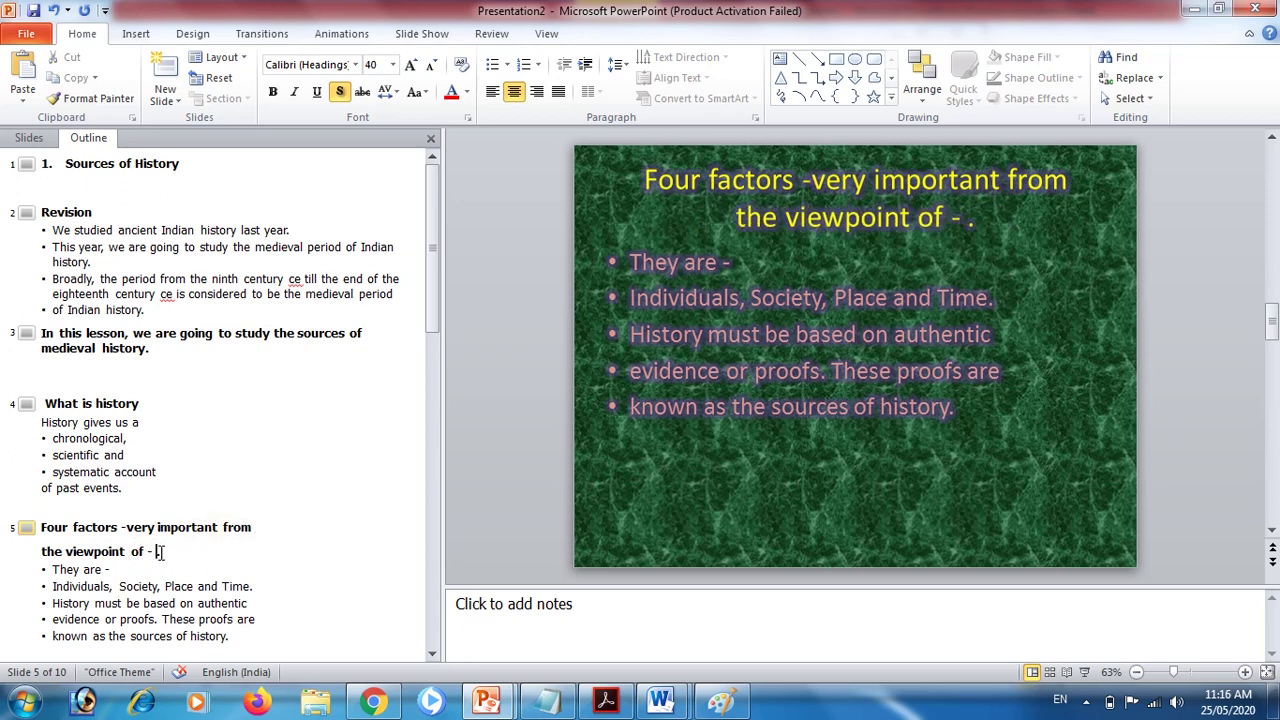
{"action": "type", "text": "His"}
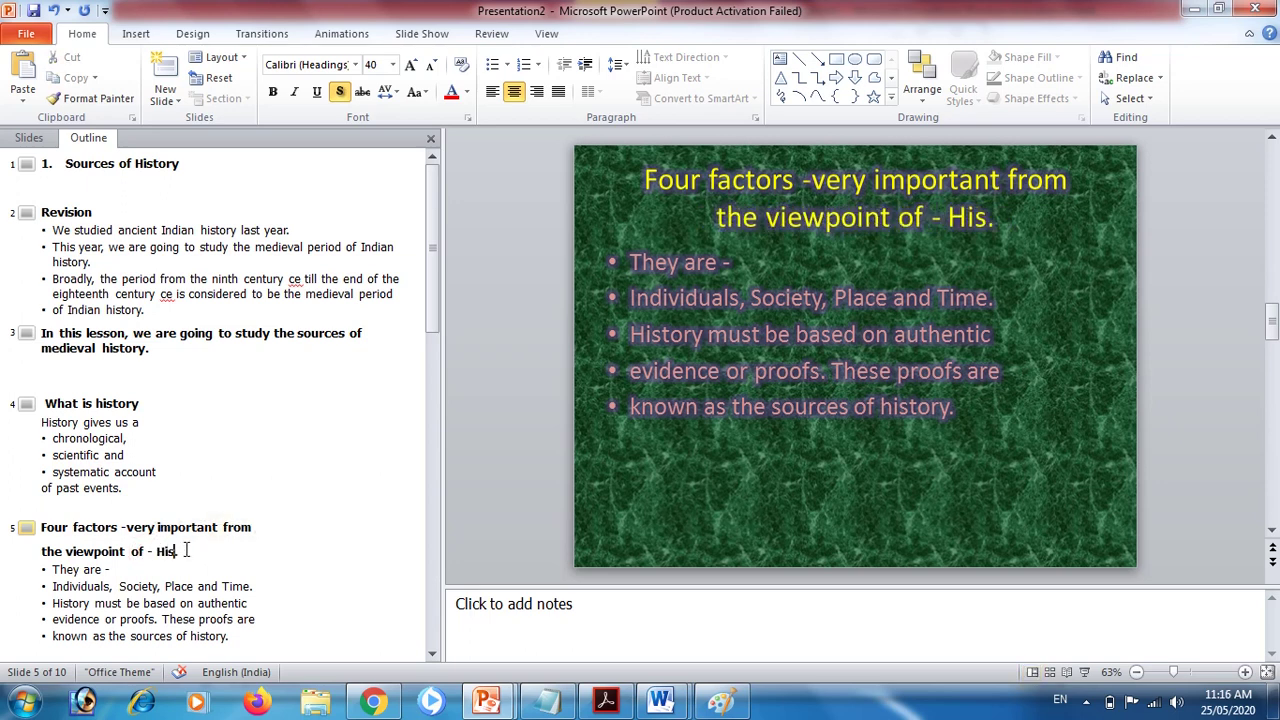
{"action": "type", "text": "tory"}
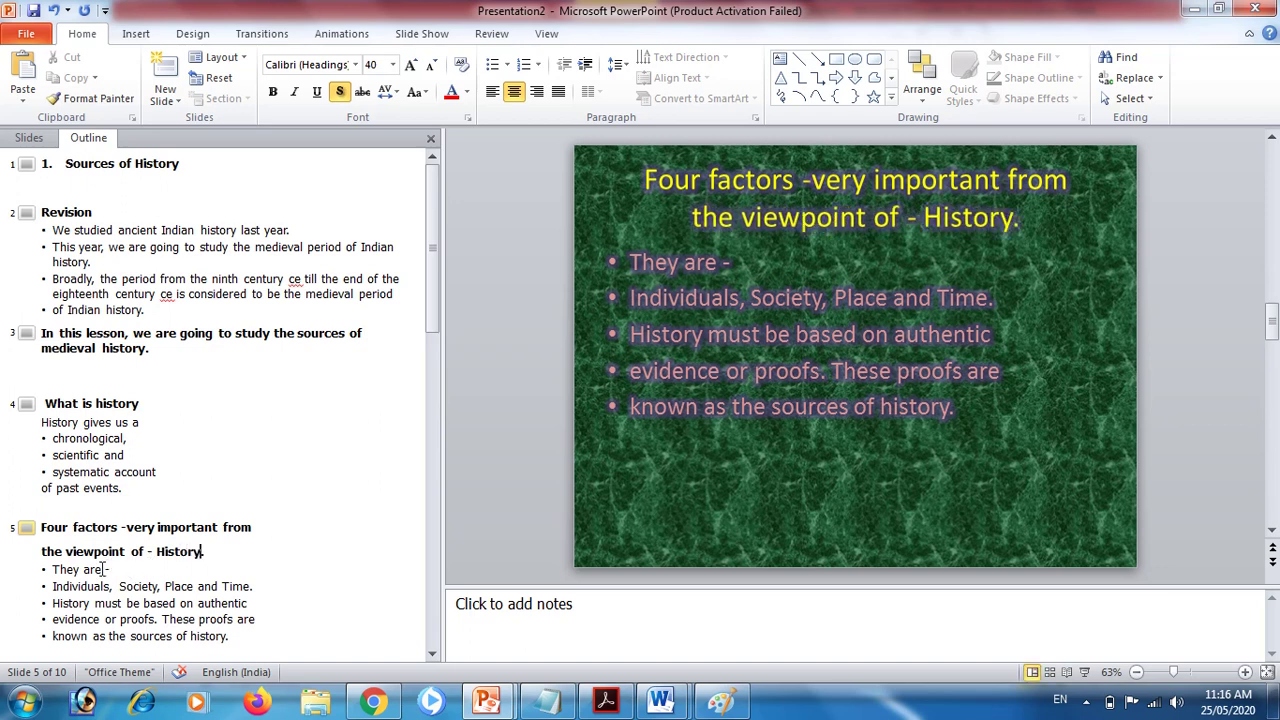
- Unbullet 'They are -' and add a blank line after the four factors line
{"action": "left_click", "coordinate": [53, 567]}
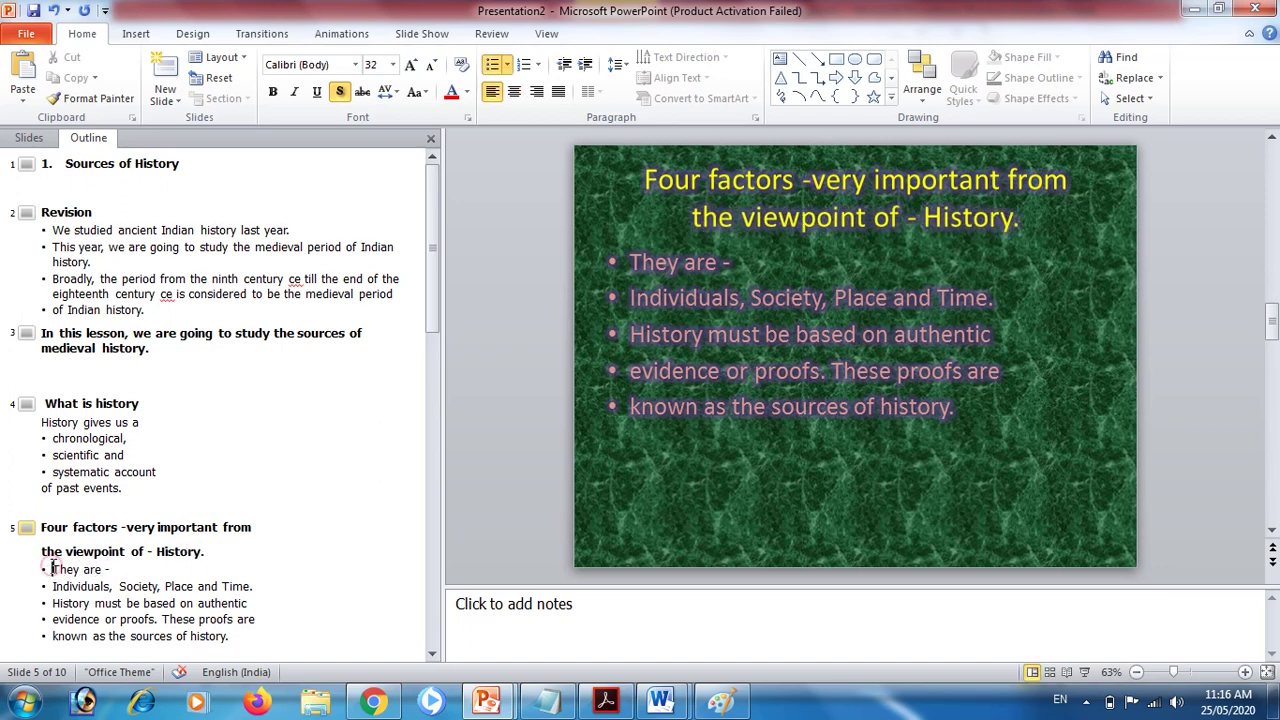
{"action": "key", "text": "BackSpace"}
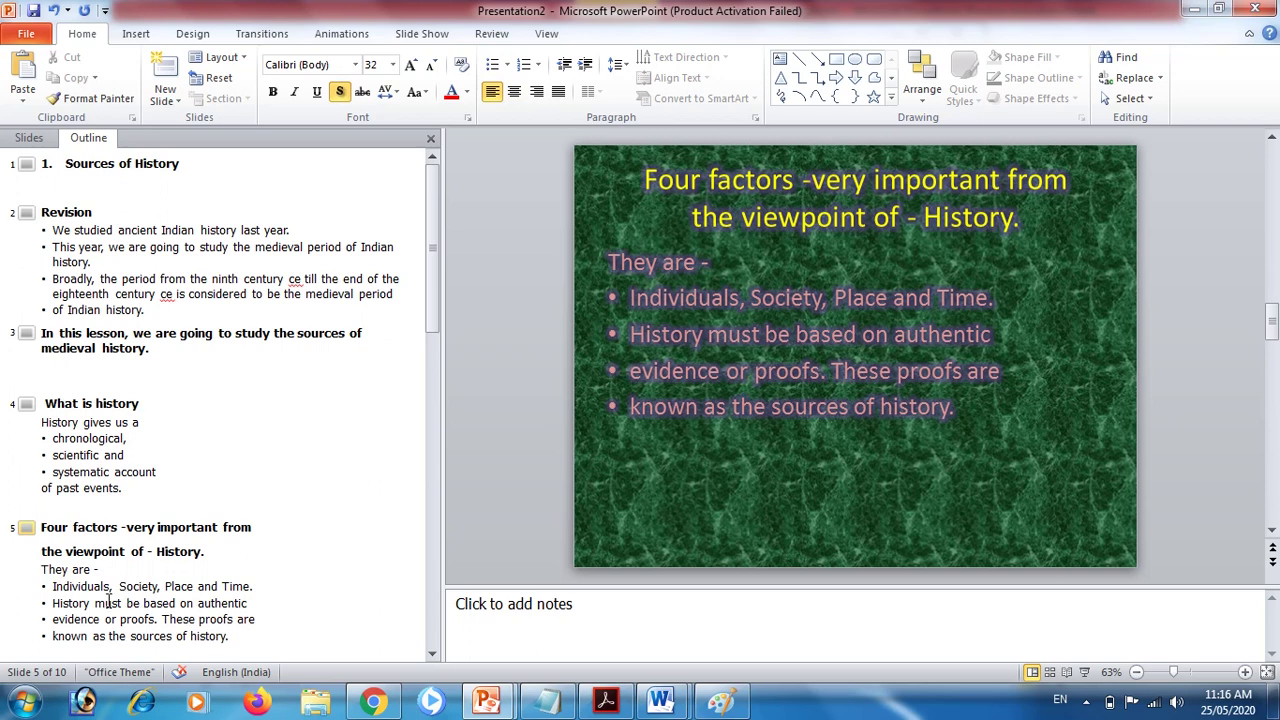
{"action": "triple_click", "coordinate": [262, 586]}
{"action": "left_click", "coordinate": [262, 586]}
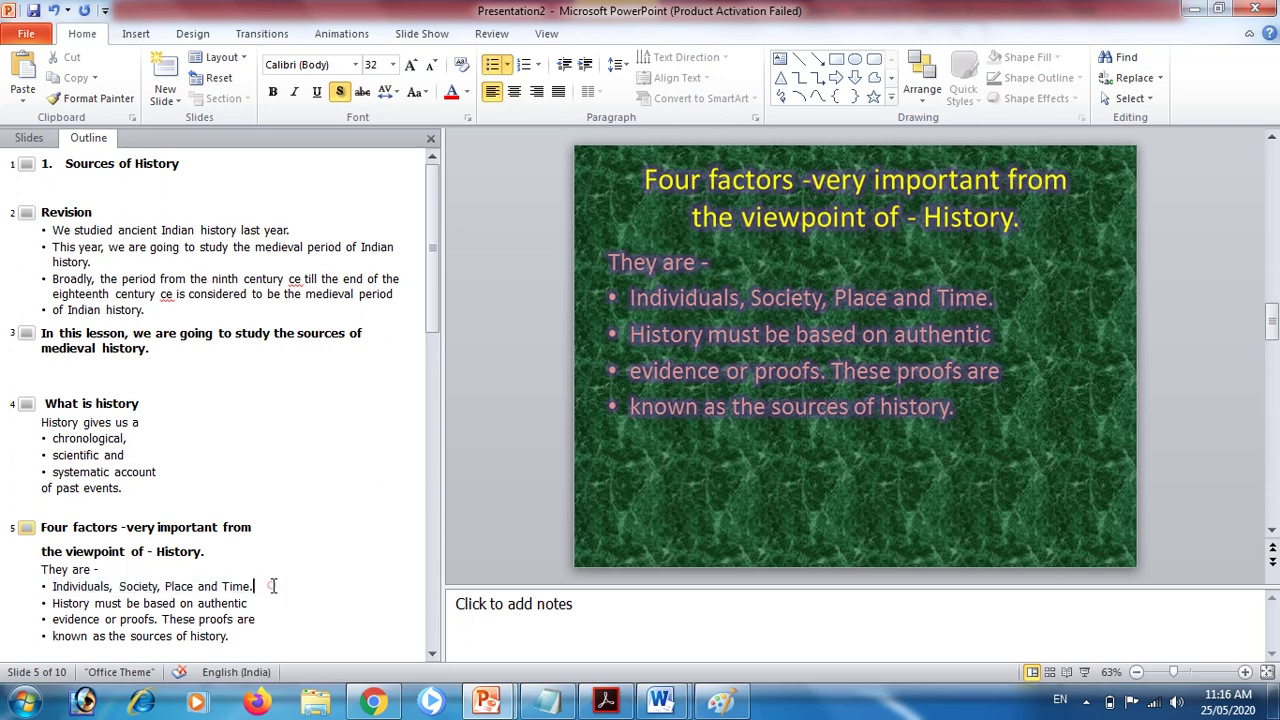
{"action": "key", "text": "Return"}
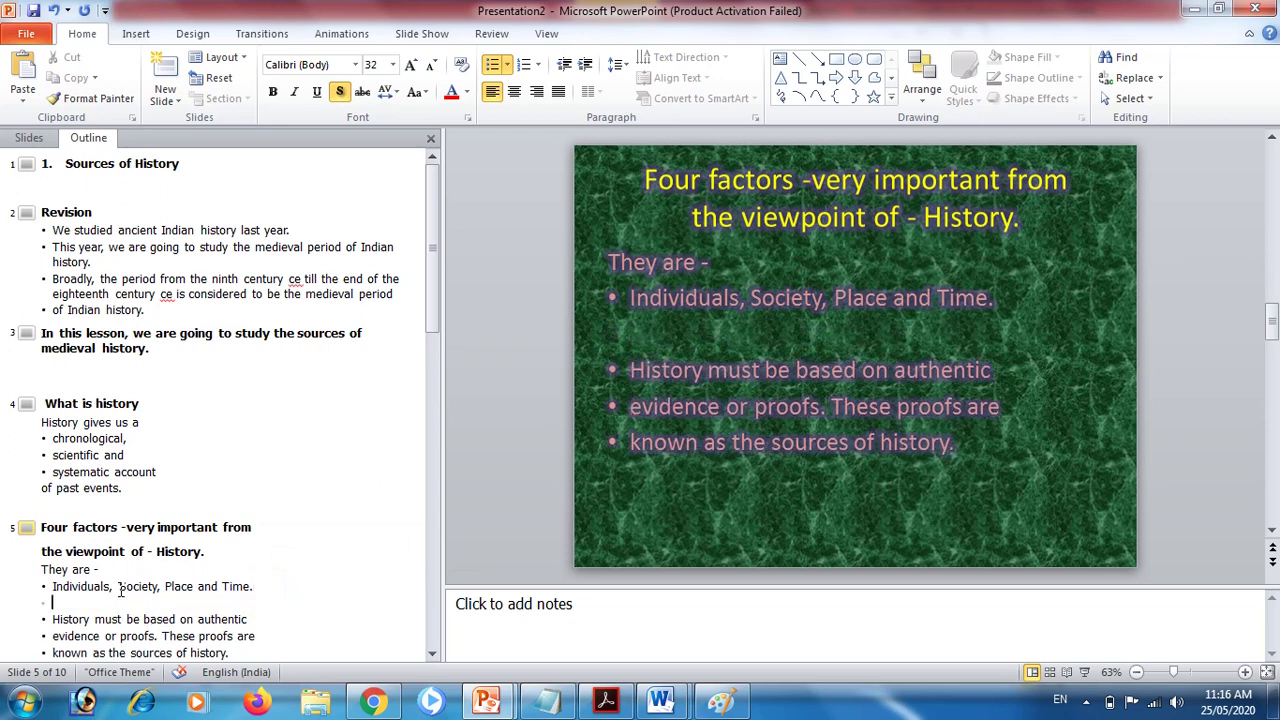
- Split Individuals, Society, Place and, Time. onto separate bullets
{"action": "double_click", "coordinate": [121, 586]}
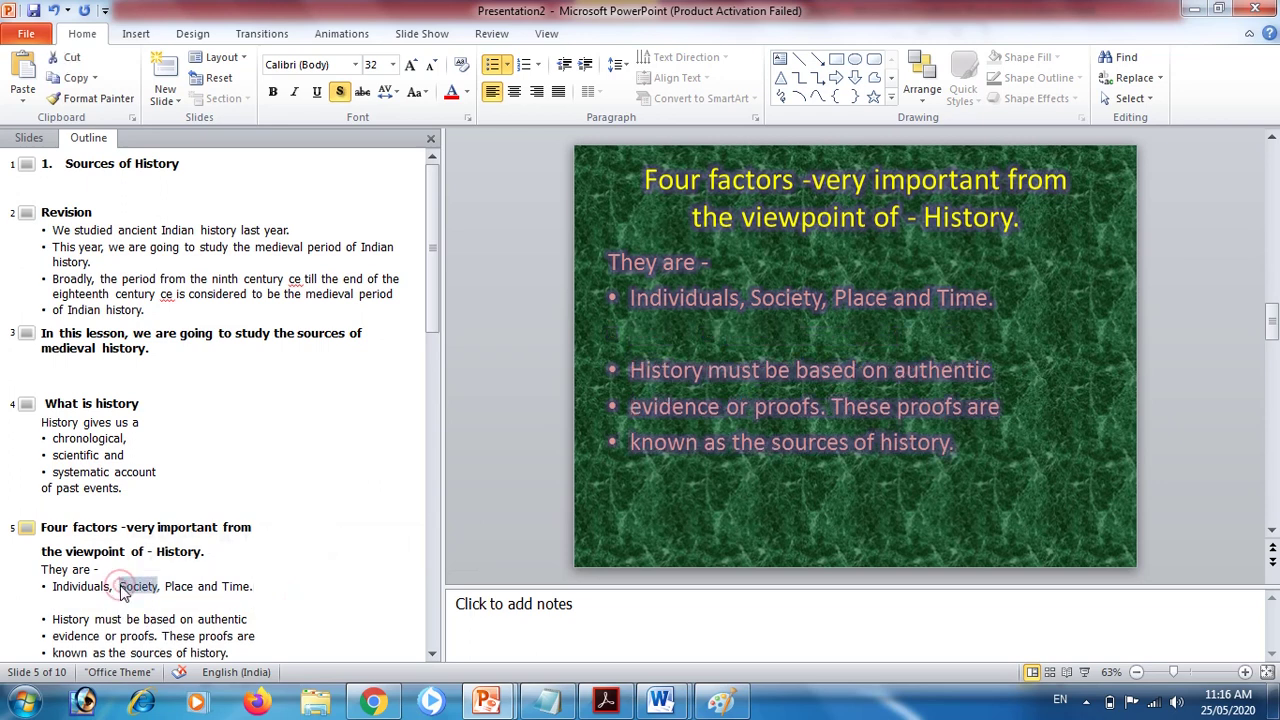
{"action": "key", "text": "Return"}
{"action": "double_click", "coordinate": [124, 586]}
{"action": "left_click", "coordinate": [126, 588]}
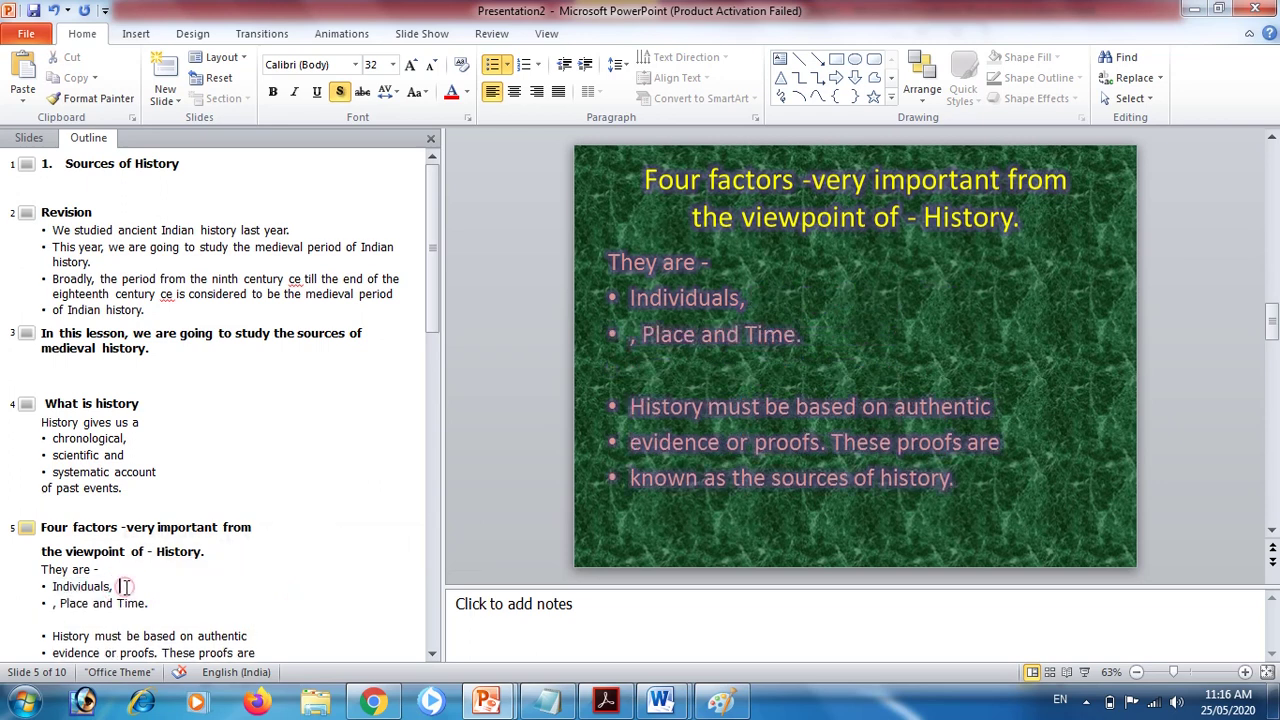
{"action": "key", "text": "ctrl+z"}
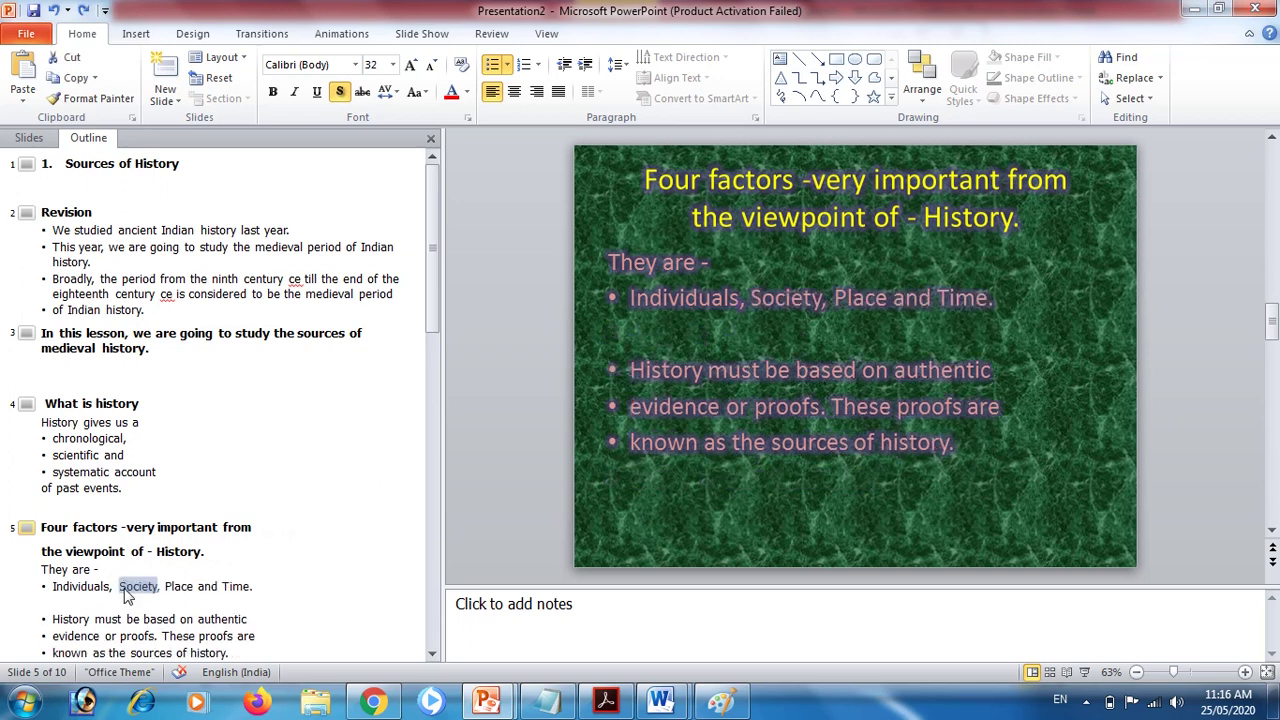
{"action": "left_click", "coordinate": [119, 587]}
{"action": "key", "text": "Return"}
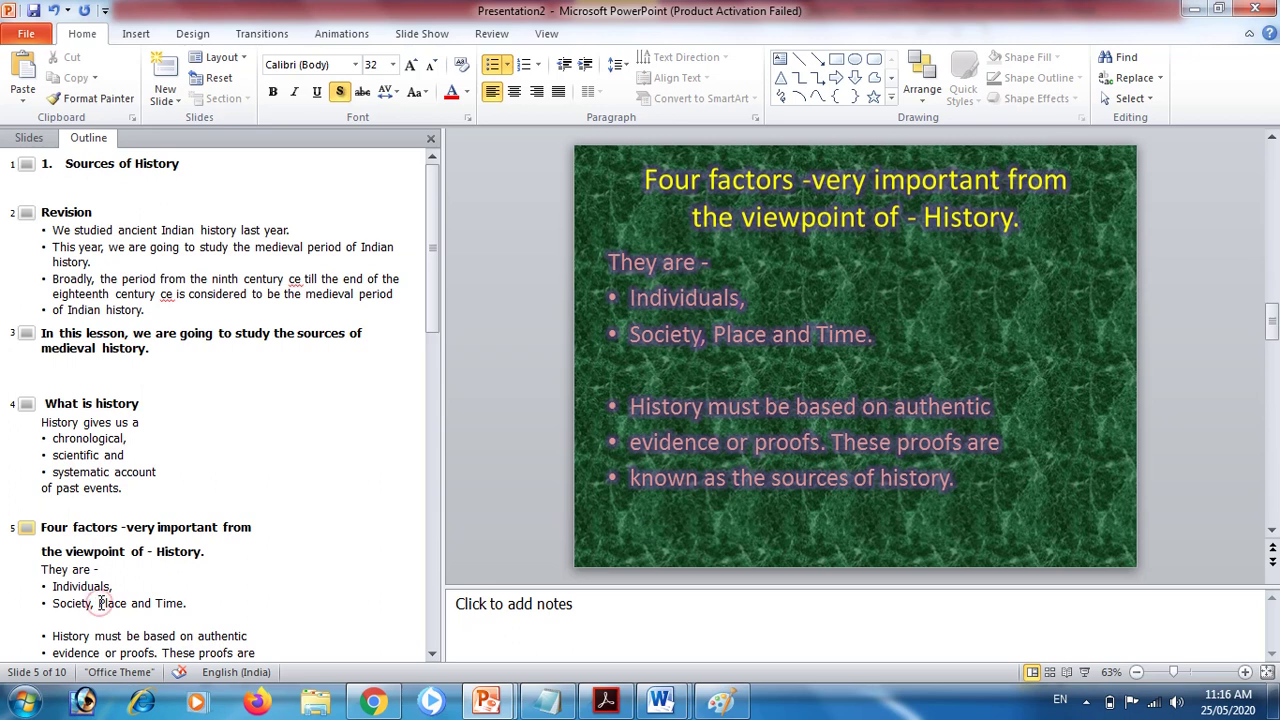
{"action": "left_click", "coordinate": [99, 603]}
{"action": "key", "text": "Return"}
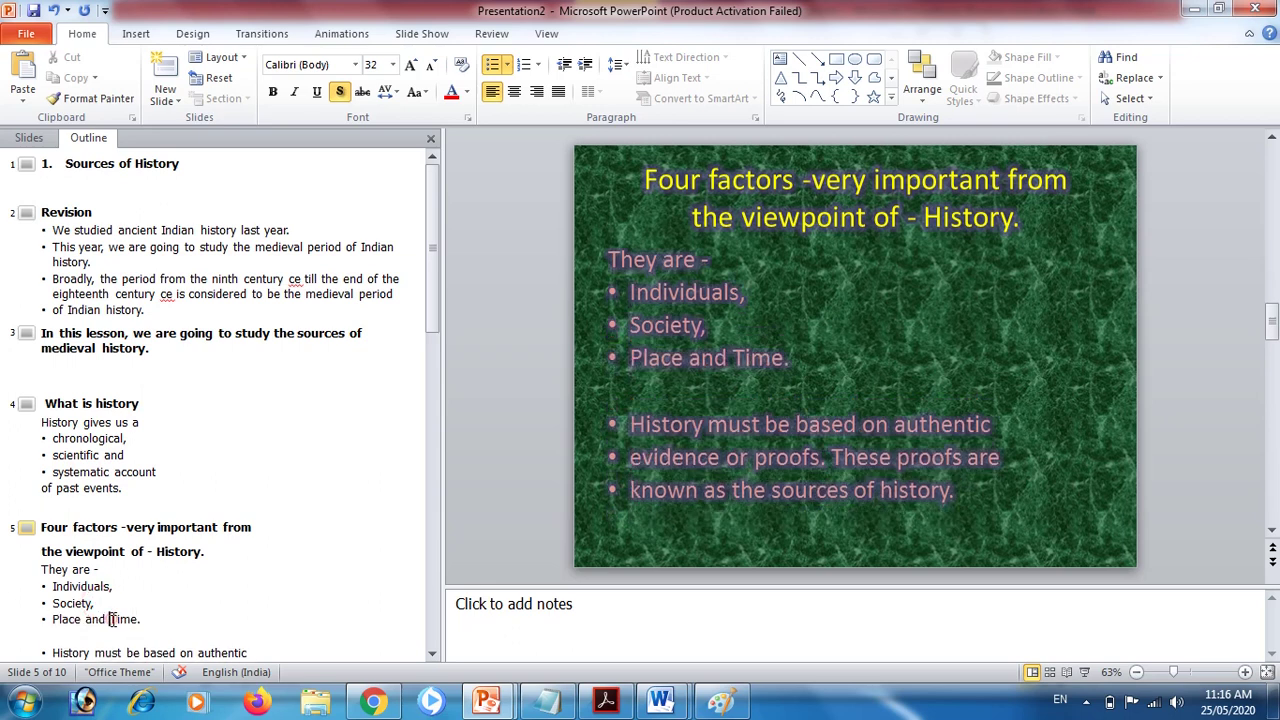
{"action": "left_click", "coordinate": [110, 619]}
{"action": "key", "text": "Return"}
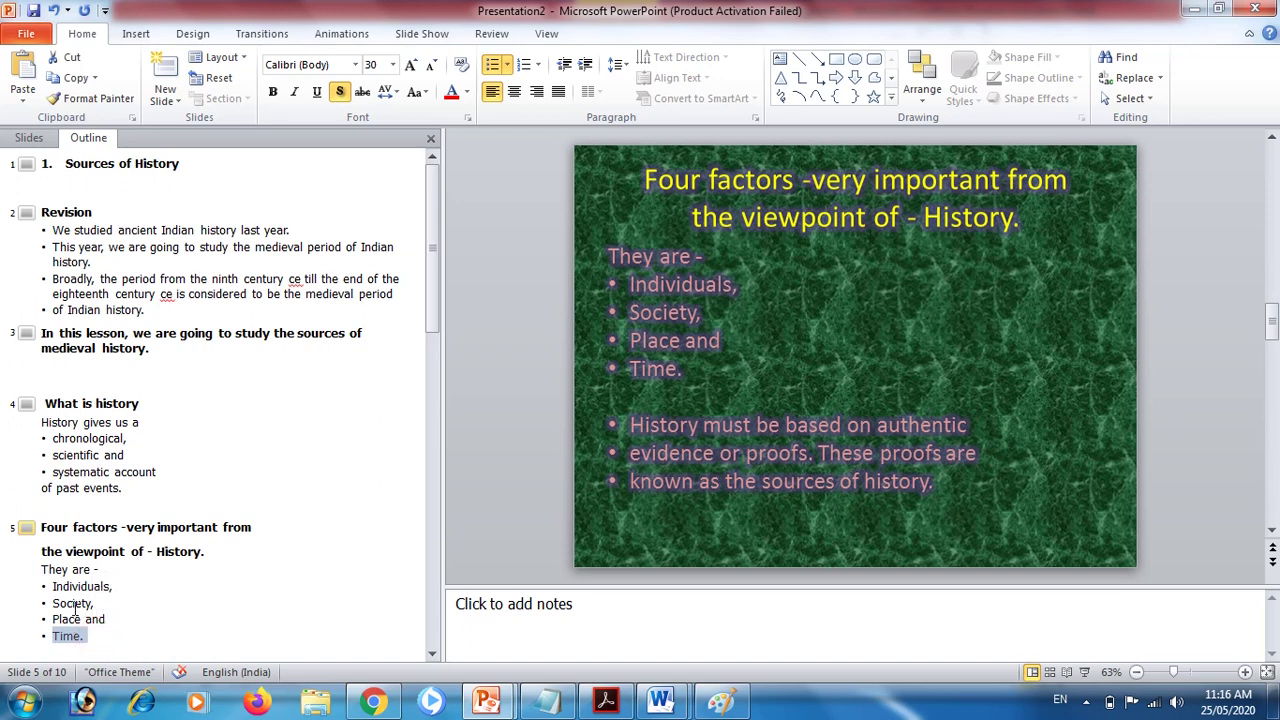
{"action": "left_click", "coordinate": [54, 587]}
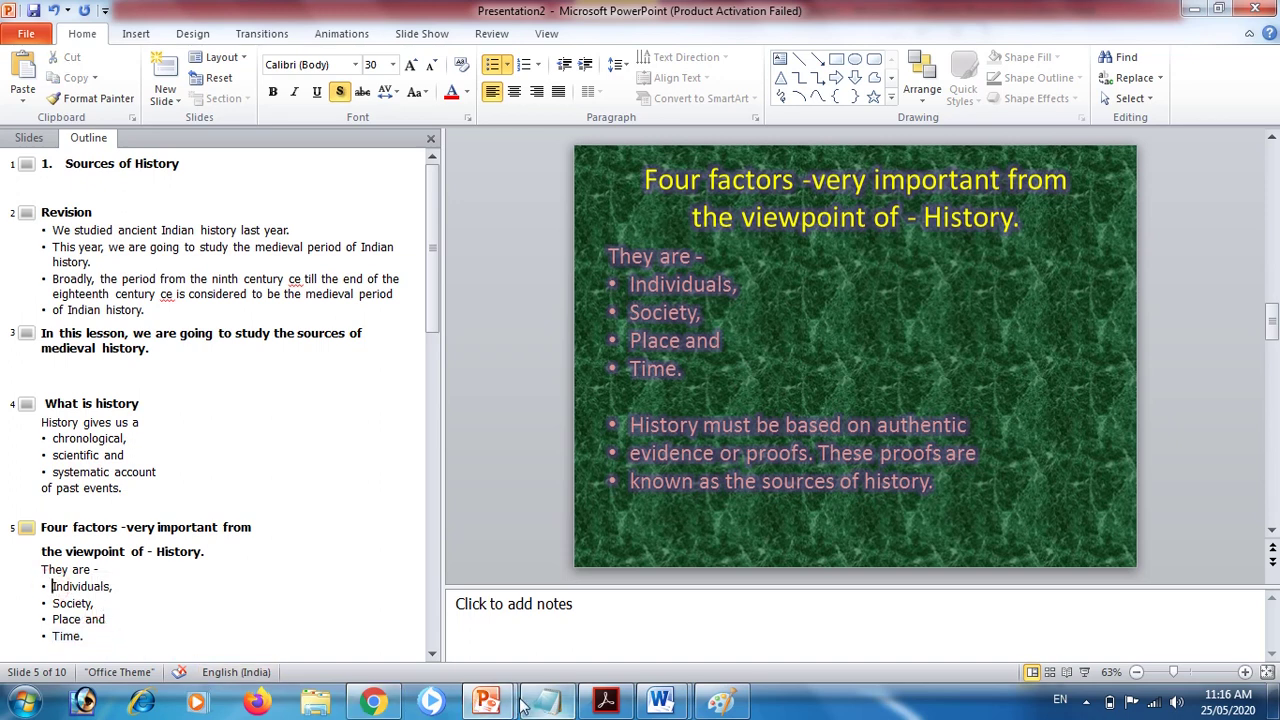
- Scroll 703000584.pdf to page 10's 'Four factors' passage in Sources of History
{"action": "mouse_move", "coordinate": [605, 703]}
{"action": "left_click", "coordinate": [604, 644]}
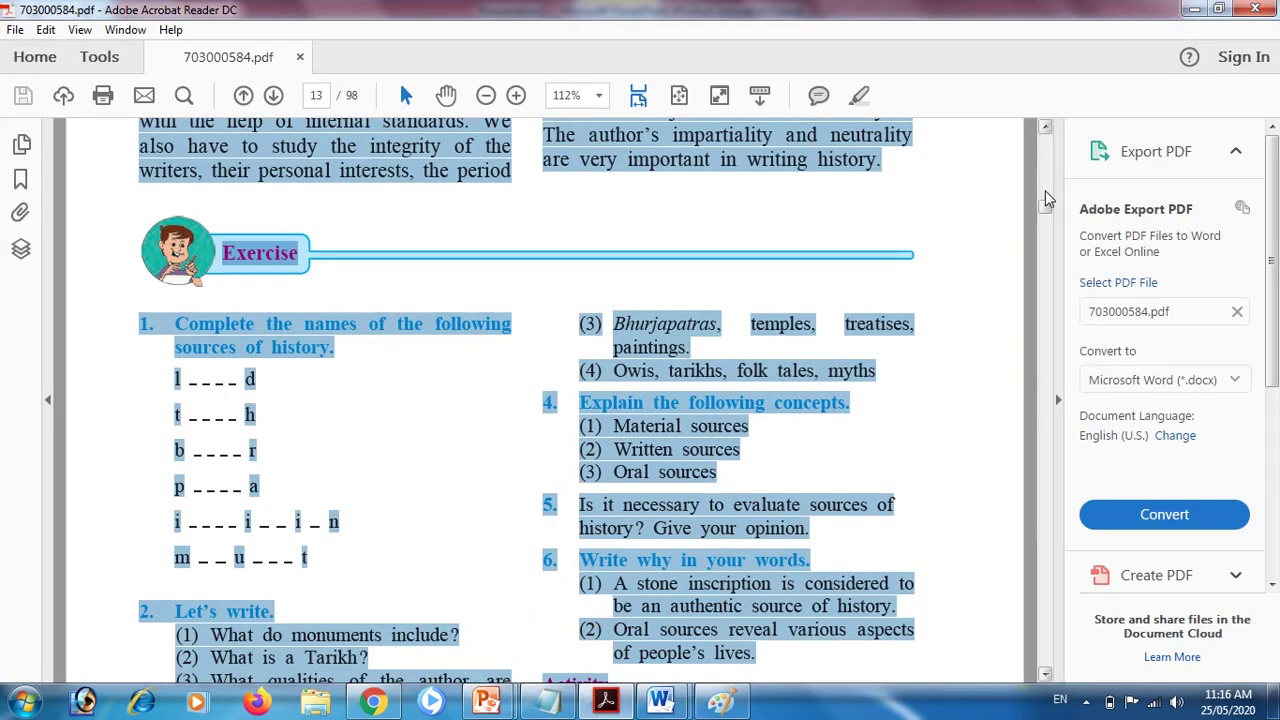
{"action": "left_click", "coordinate": [1045, 128]}
{"action": "left_click", "coordinate": [1045, 128]}
{"action": "left_click_drag", "start_coordinate": [1045, 128], "coordinate": [1045, 128]}
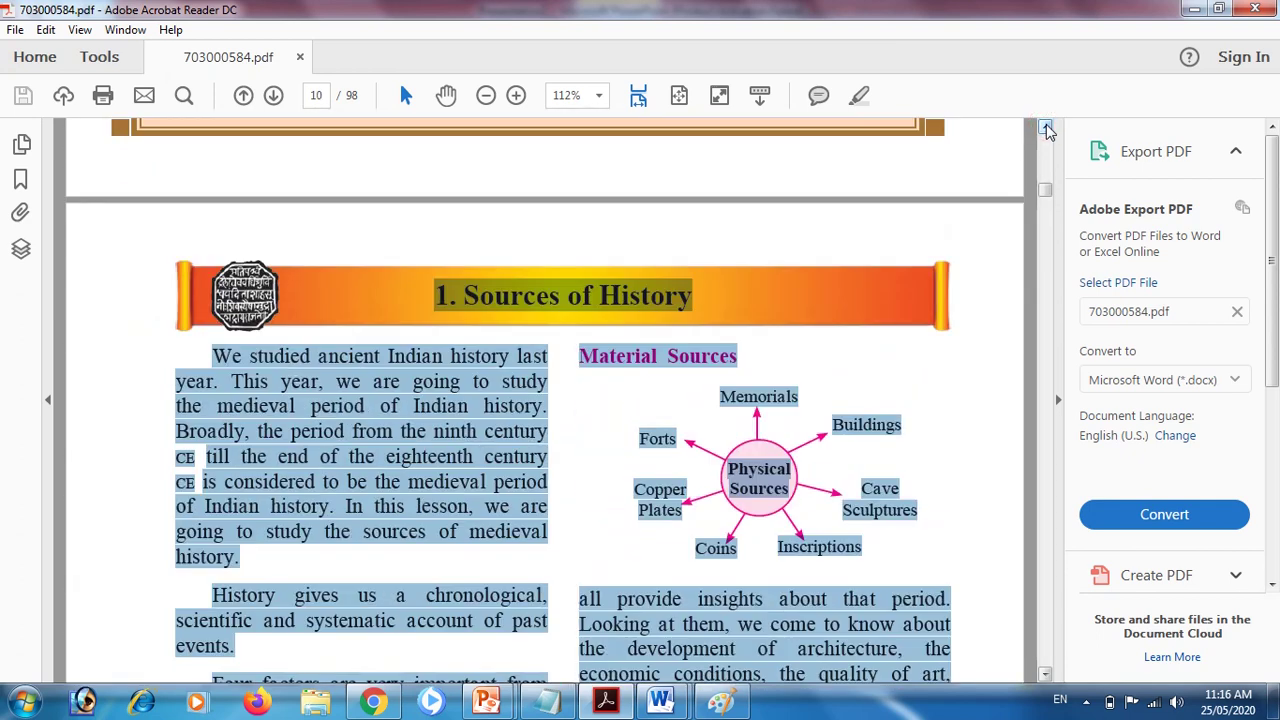
{"action": "left_click", "coordinate": [868, 345]}
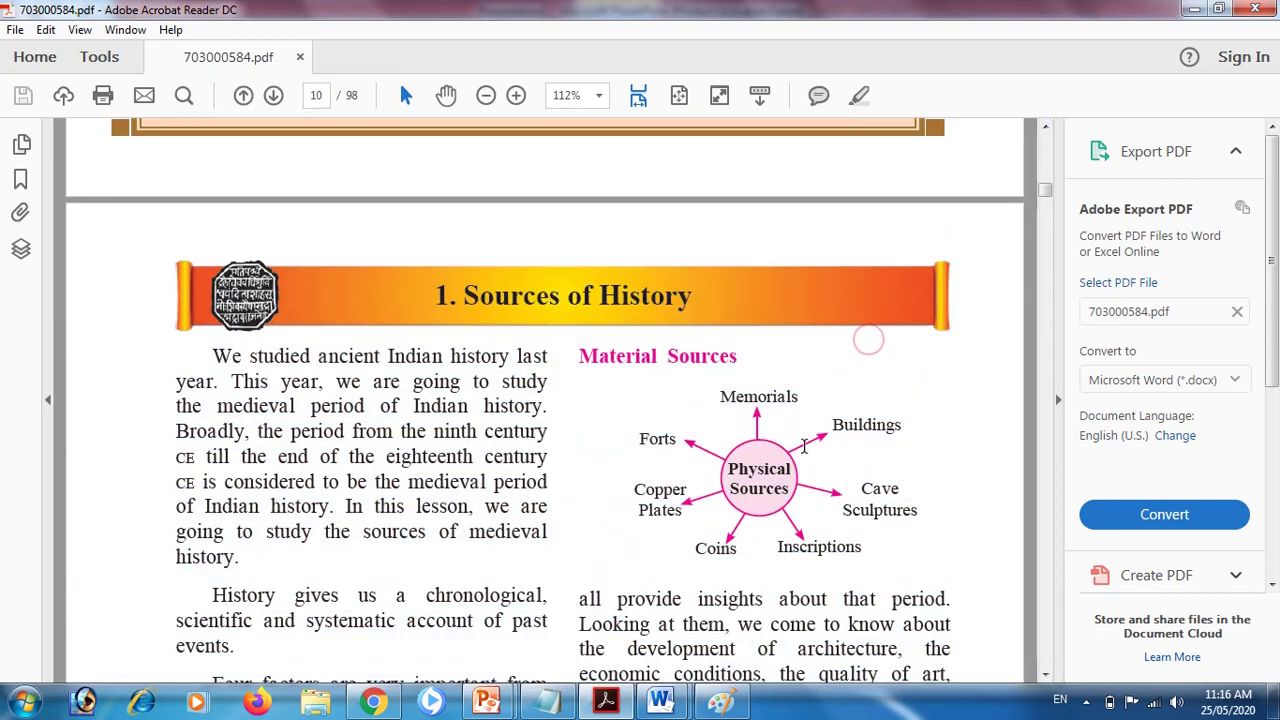
{"action": "left_click", "coordinate": [1045, 676]}
{"action": "left_click_drag", "start_coordinate": [1045, 676], "coordinate": [1043, 678]}
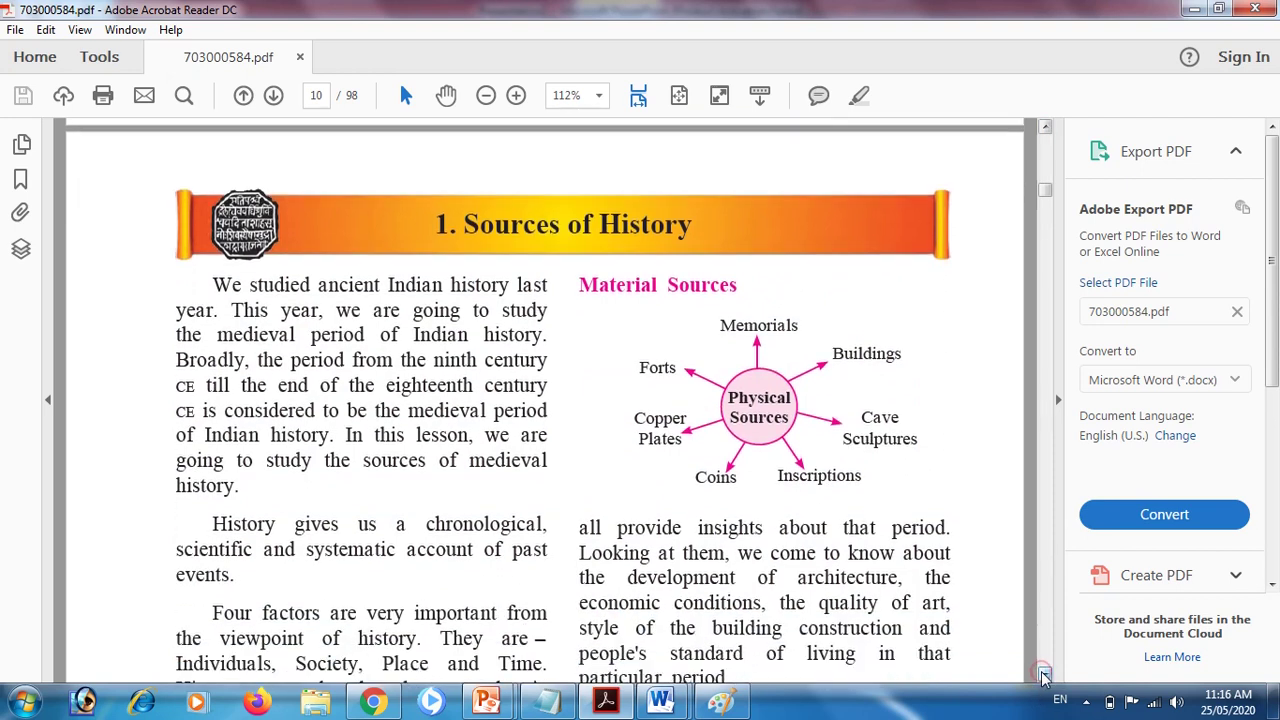
{"action": "left_click", "coordinate": [1043, 678]}
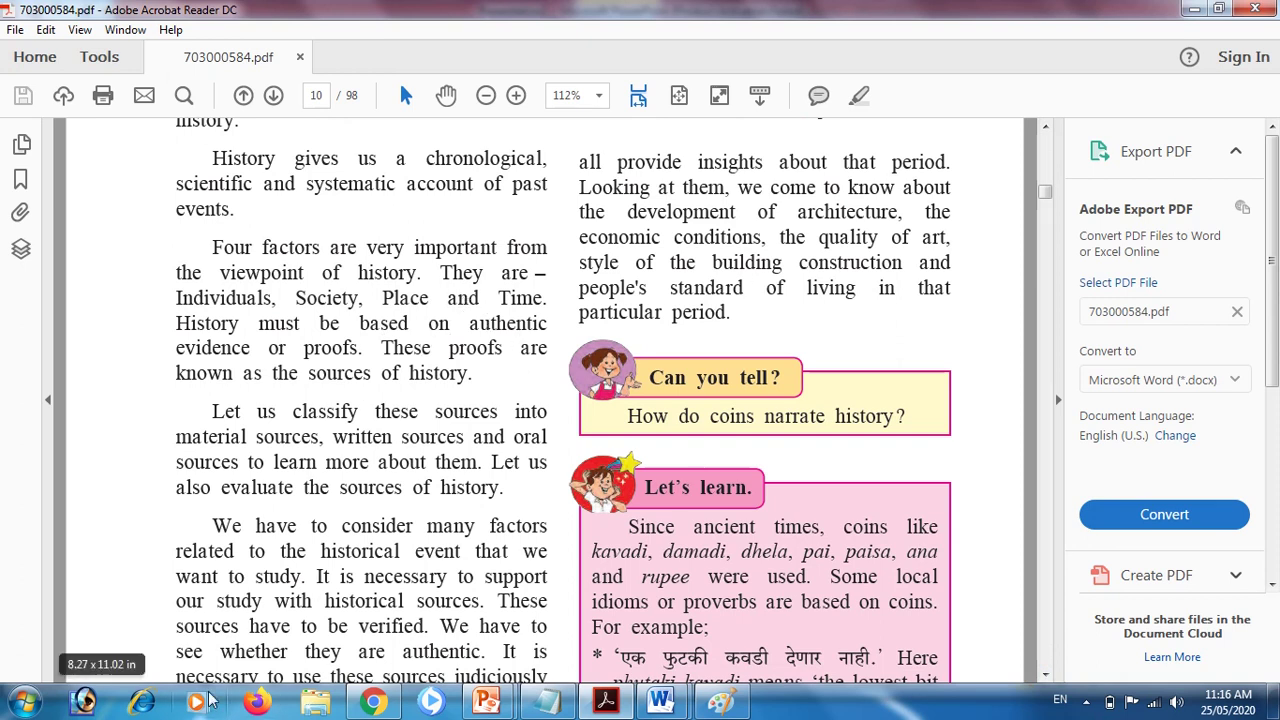
{"action": "left_click", "coordinate": [481, 703]}
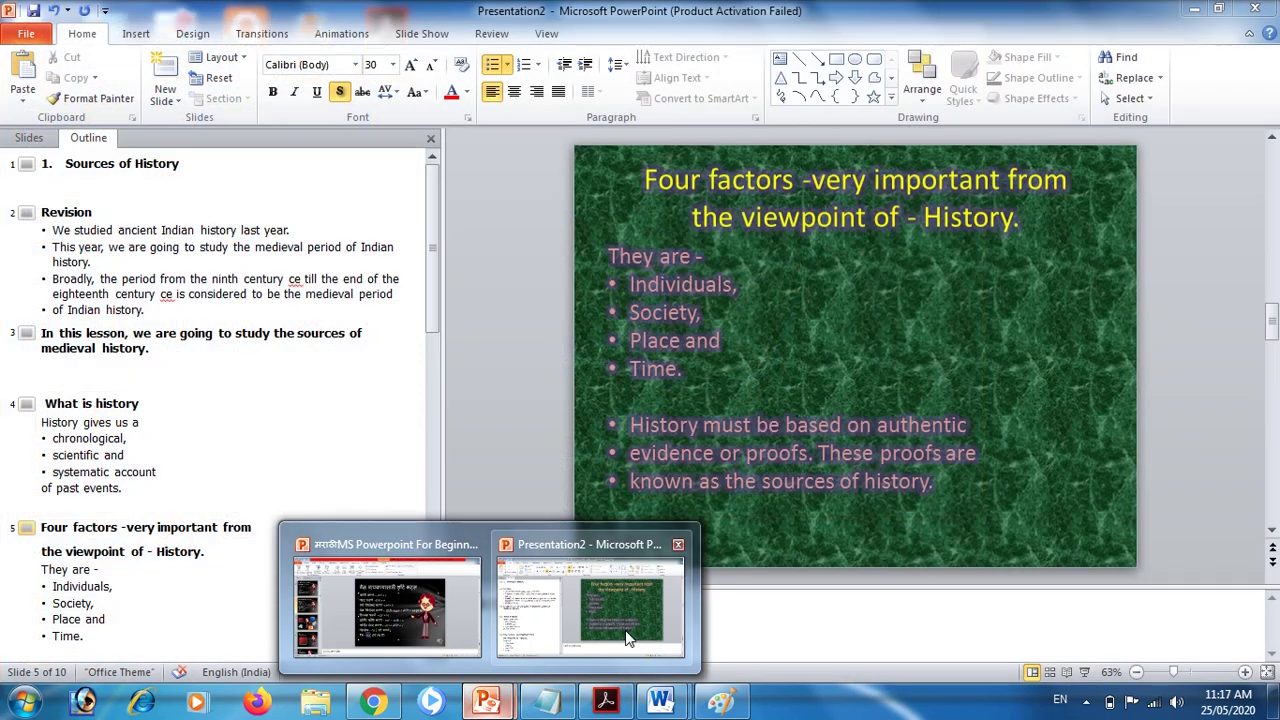
- Insert a Horizontal Bullet List SmartArt graphic from the List category on slide 5
{"action": "left_click", "coordinate": [628, 640]}
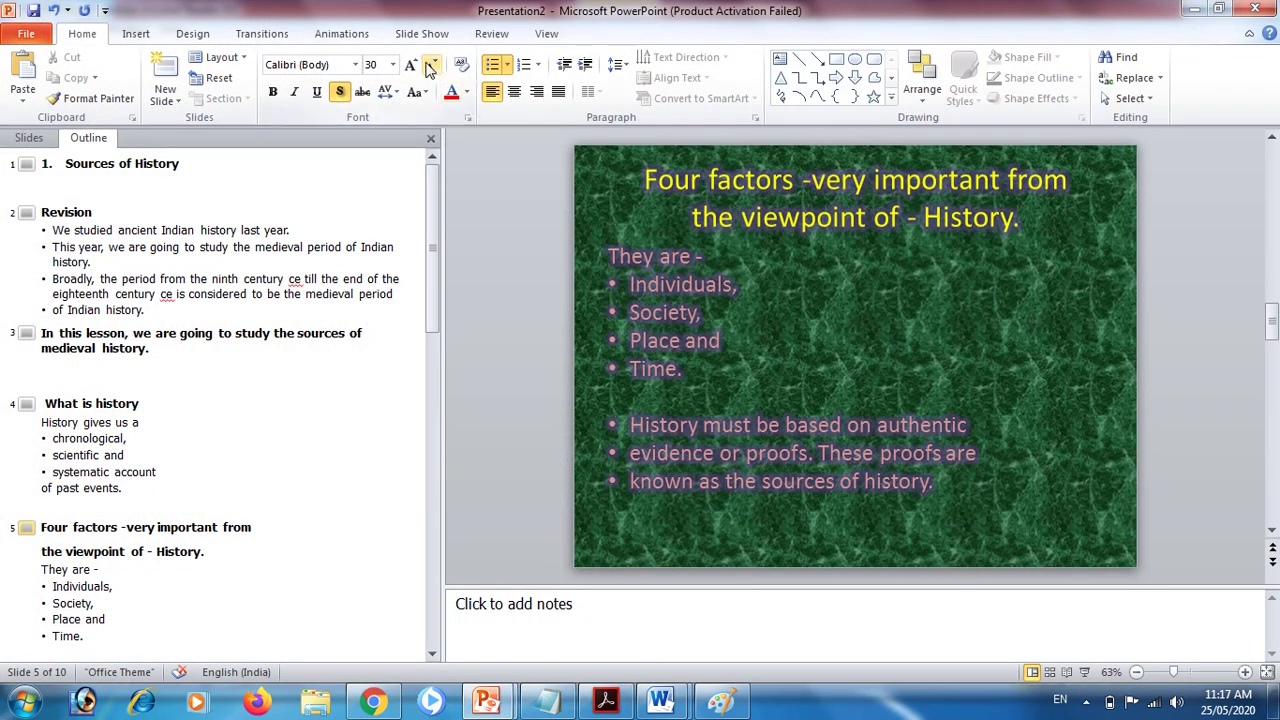
{"action": "left_click", "coordinate": [137, 34]}
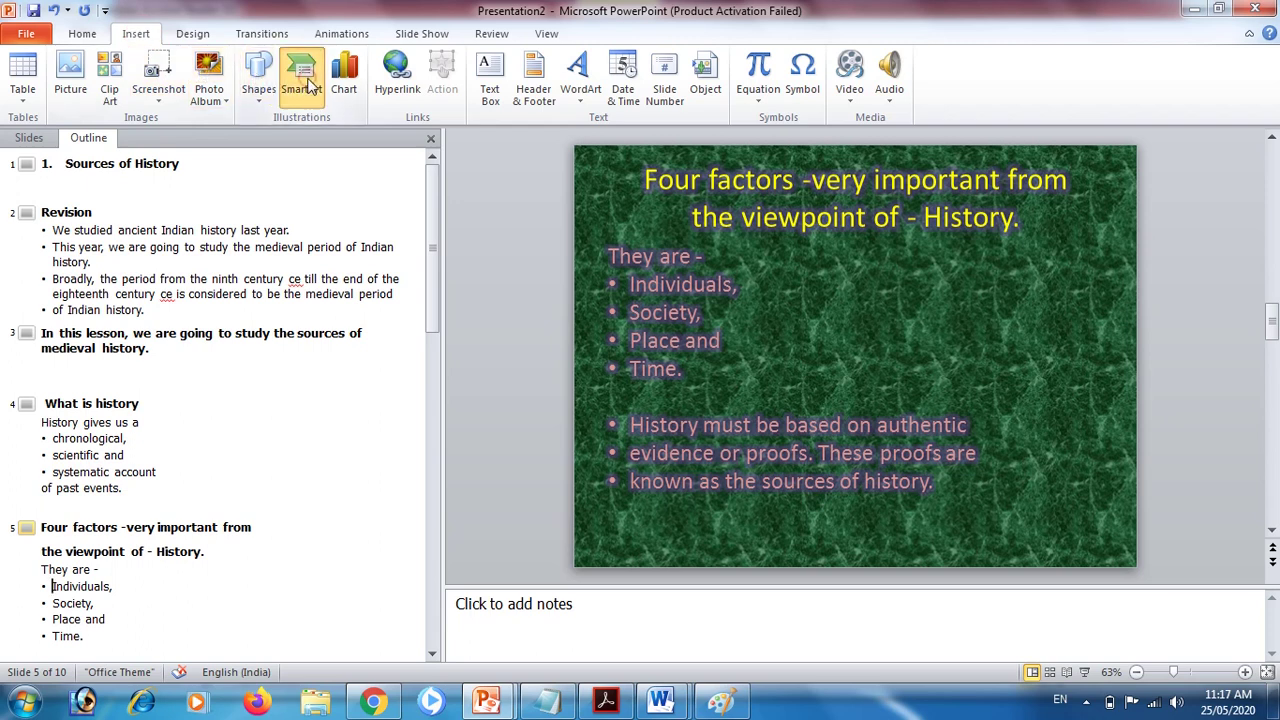
{"action": "left_click", "coordinate": [310, 87]}
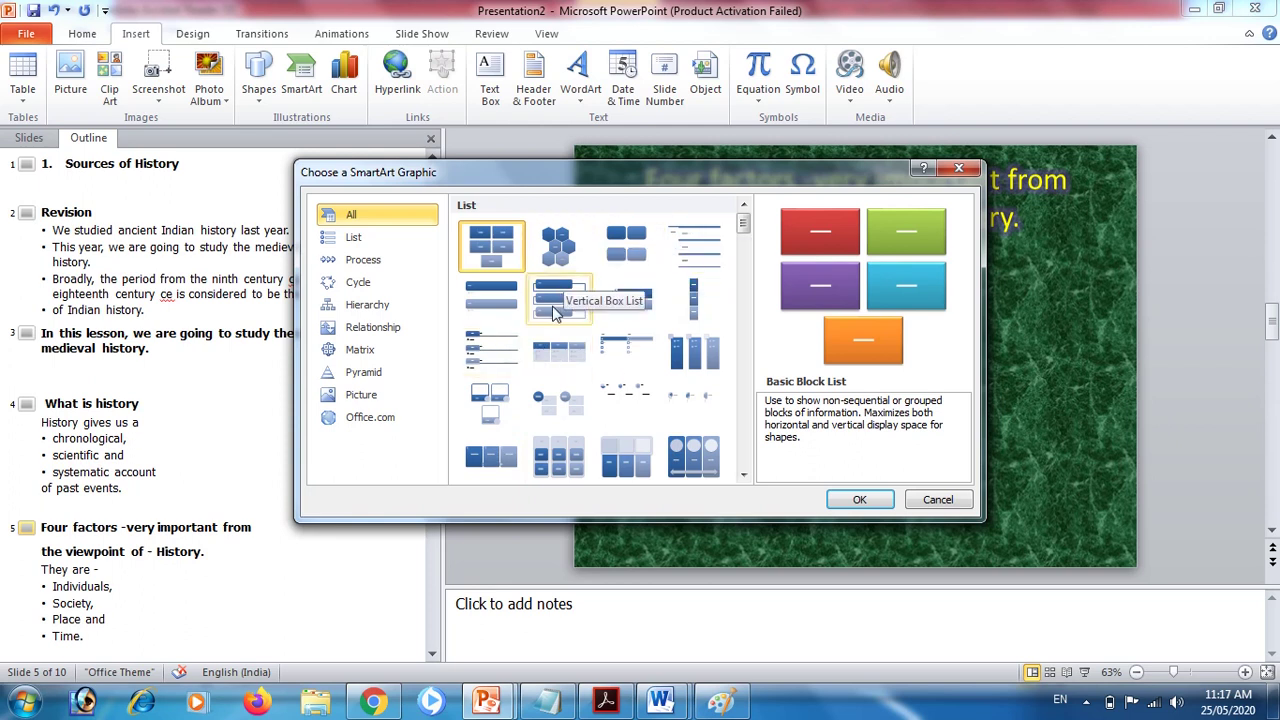
{"action": "left_click", "coordinate": [491, 355]}
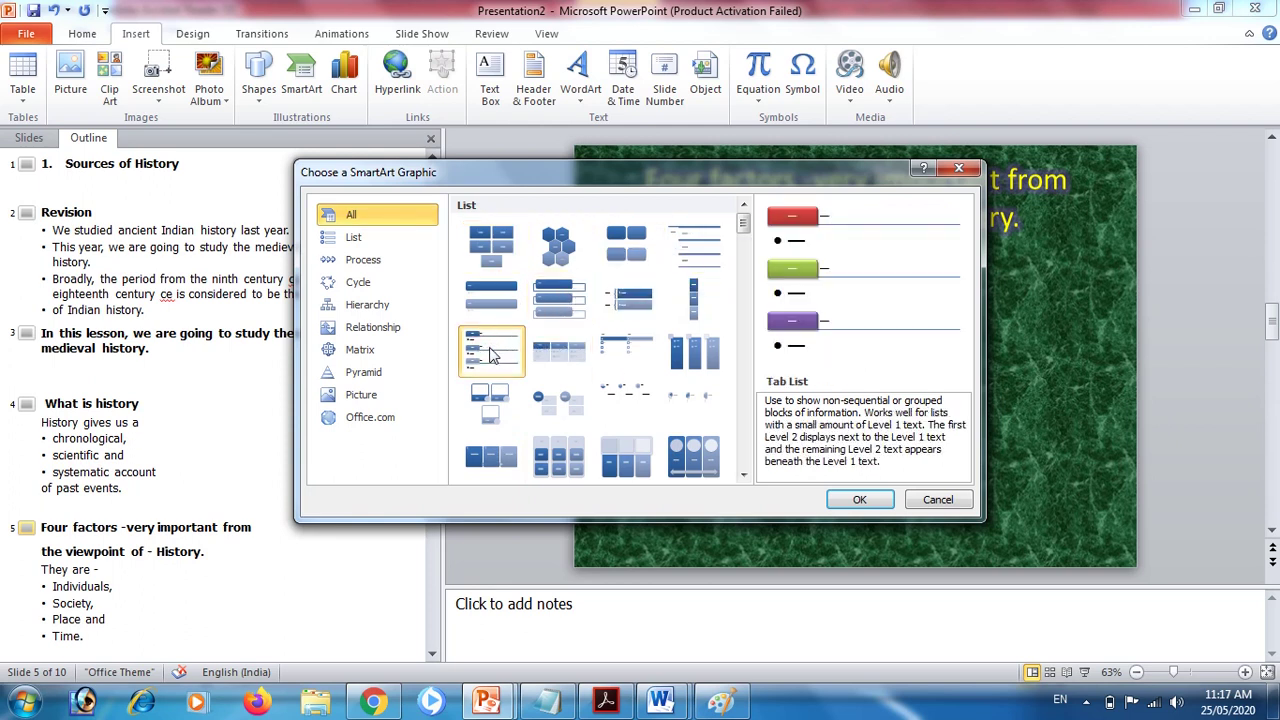
{"action": "left_click", "coordinate": [560, 355]}
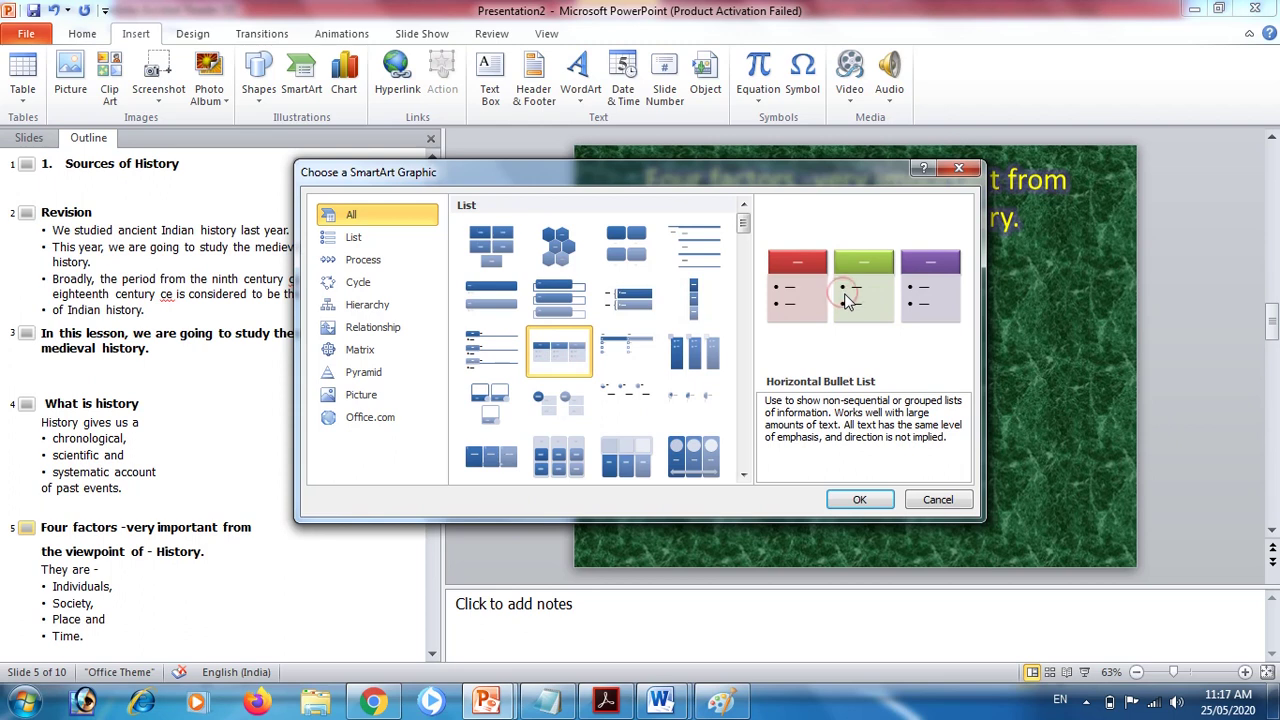
{"action": "left_click", "coordinate": [858, 500]}
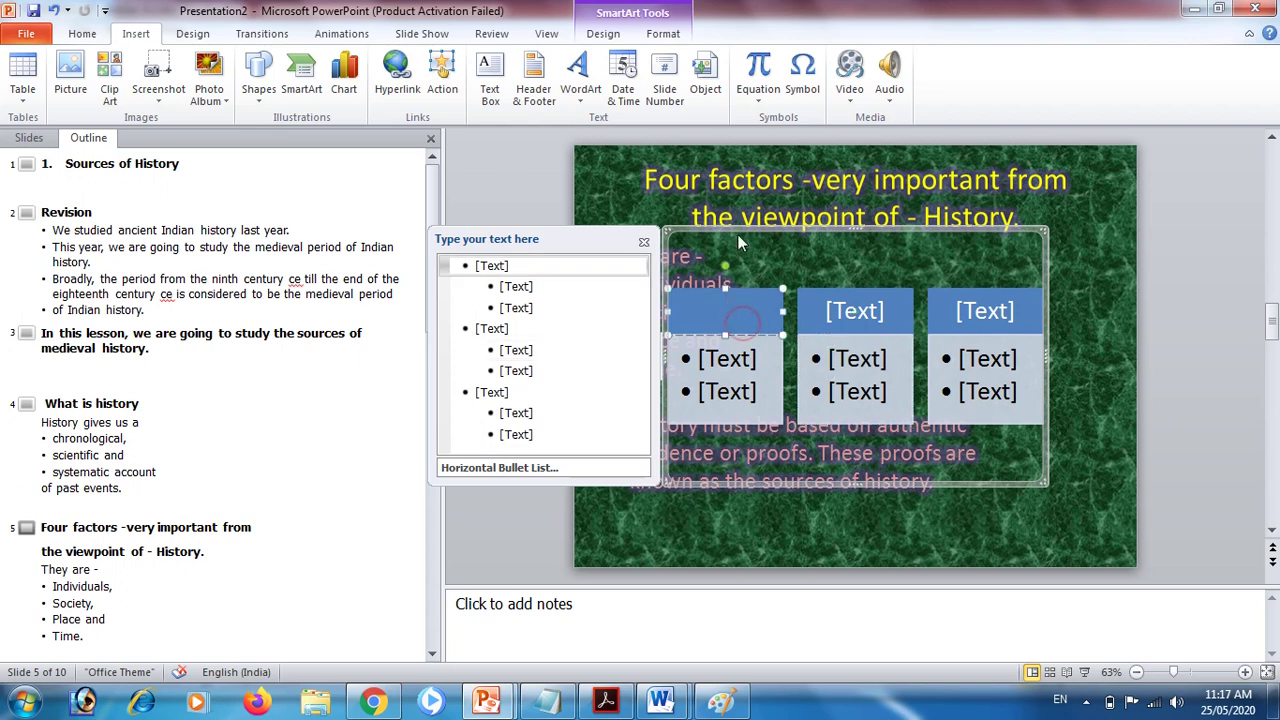
- Reposition the diagram and label its boxes Individuals, Society and place
{"action": "left_click_drag", "start_coordinate": [737, 240], "coordinate": [867, 240]}
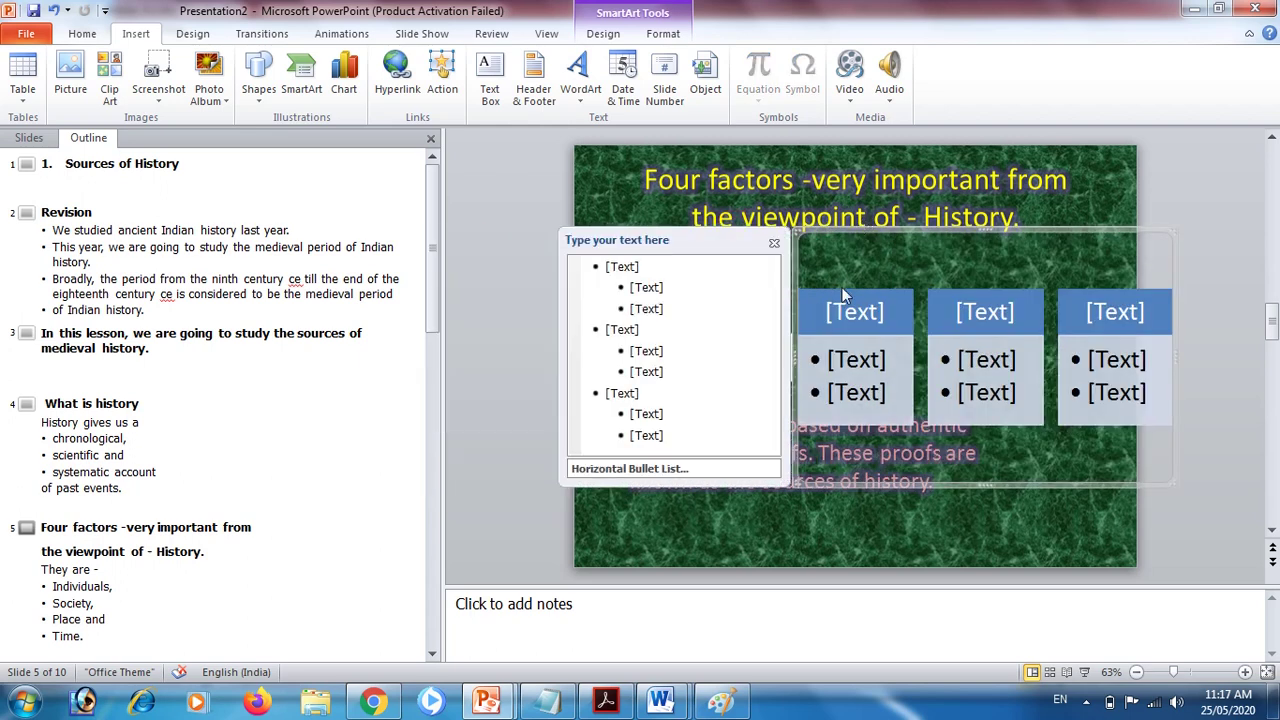
{"action": "left_click", "coordinate": [838, 311]}
{"action": "type", "text": "Ind"}
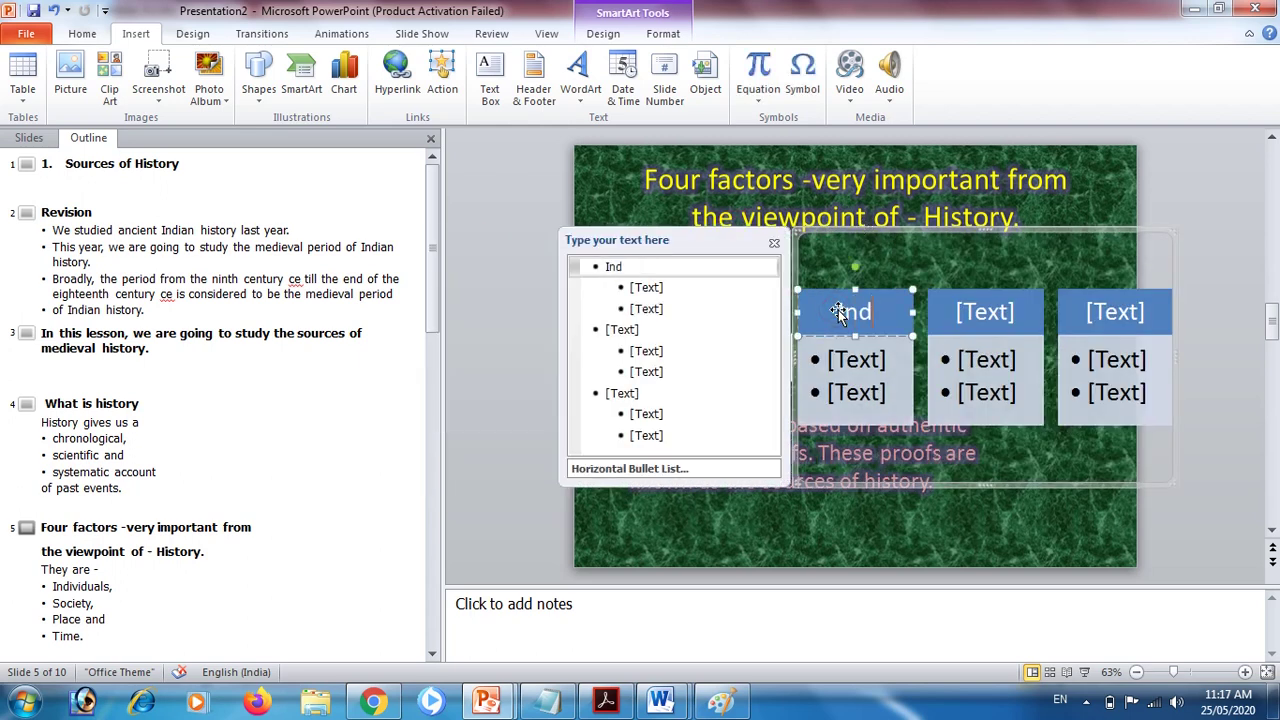
{"action": "type", "text": "ividuals"}
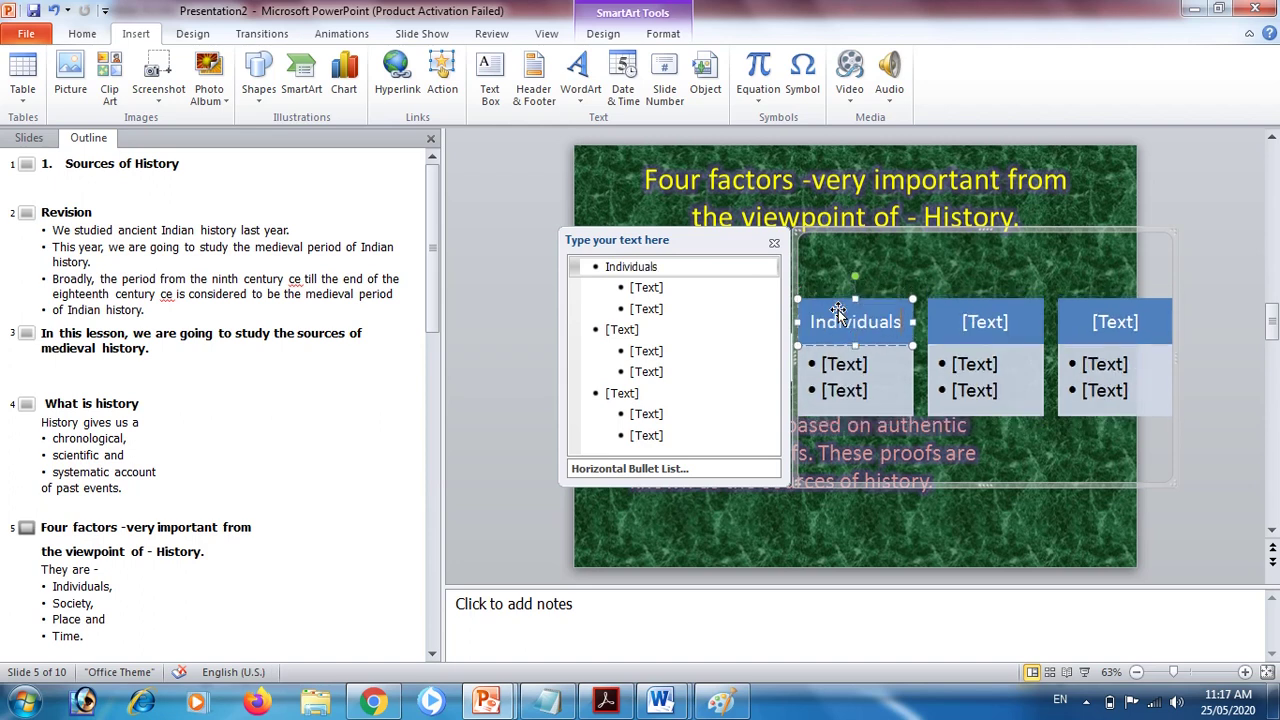
{"action": "left_click", "coordinate": [966, 322]}
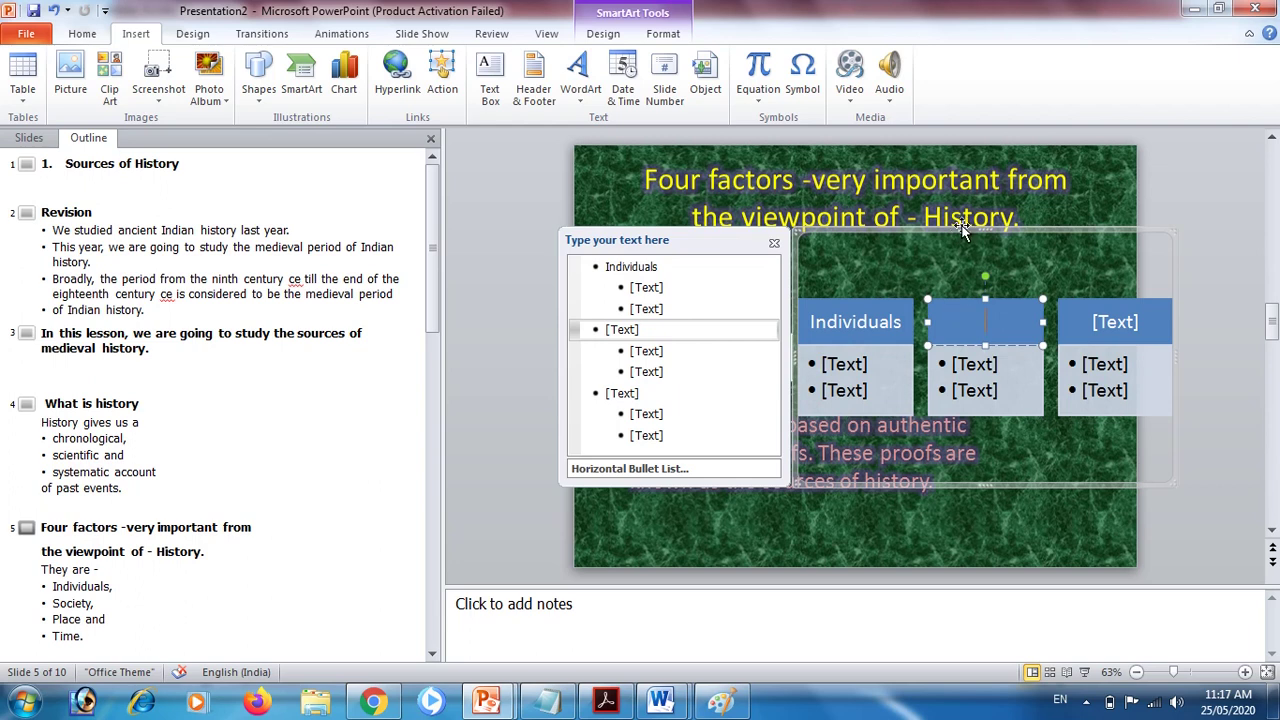
{"action": "left_click_drag", "start_coordinate": [958, 232], "coordinate": [963, 298]}
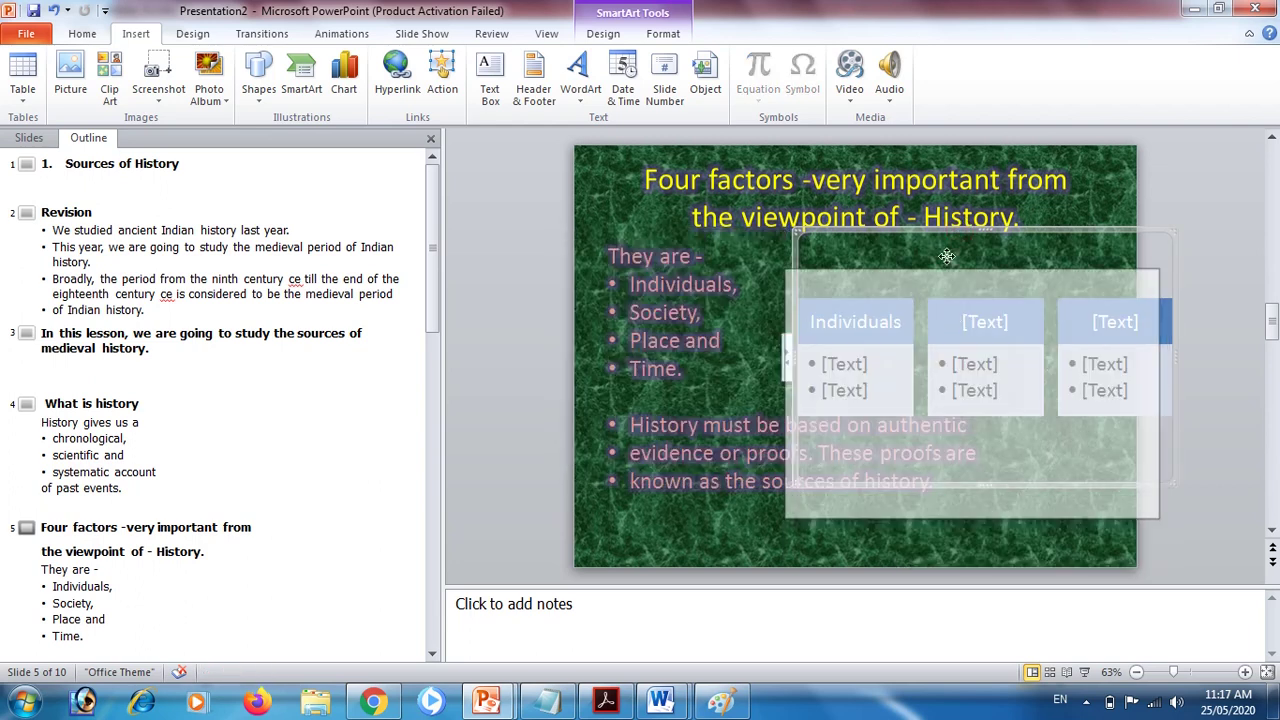
{"action": "left_click", "coordinate": [953, 327]}
{"action": "type", "text": "So"}
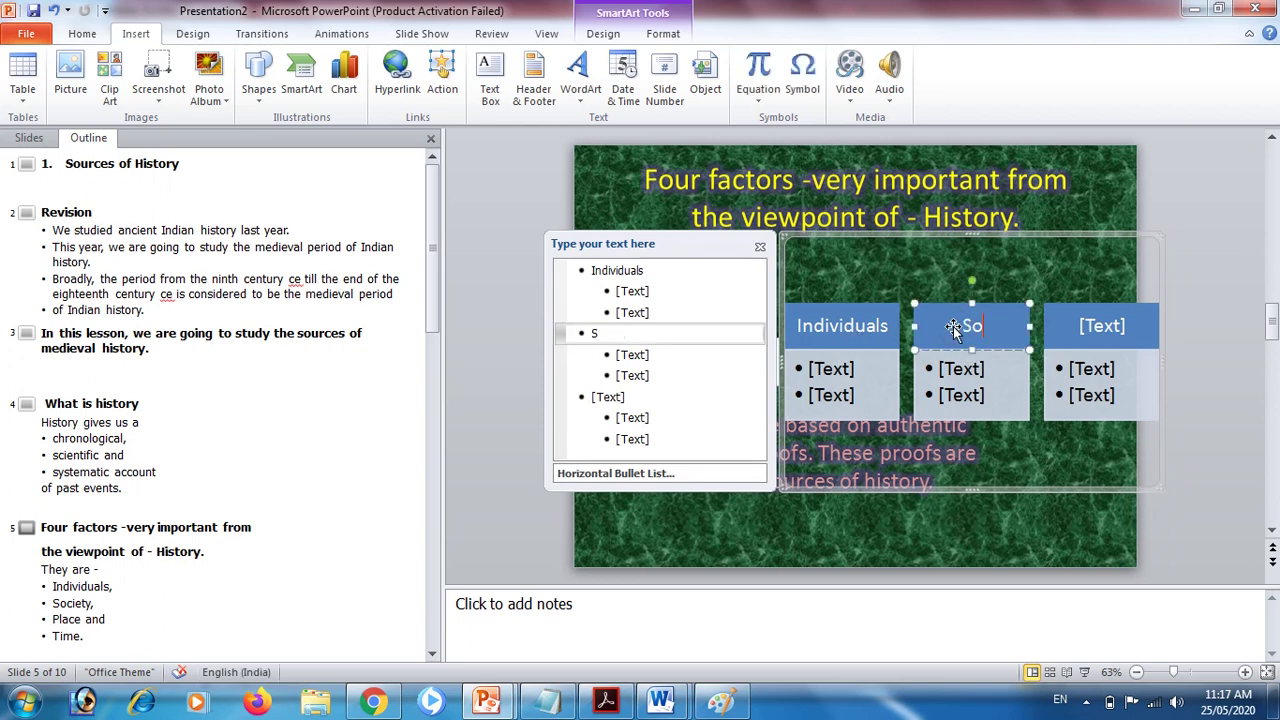
{"action": "type", "text": "ciaety"}
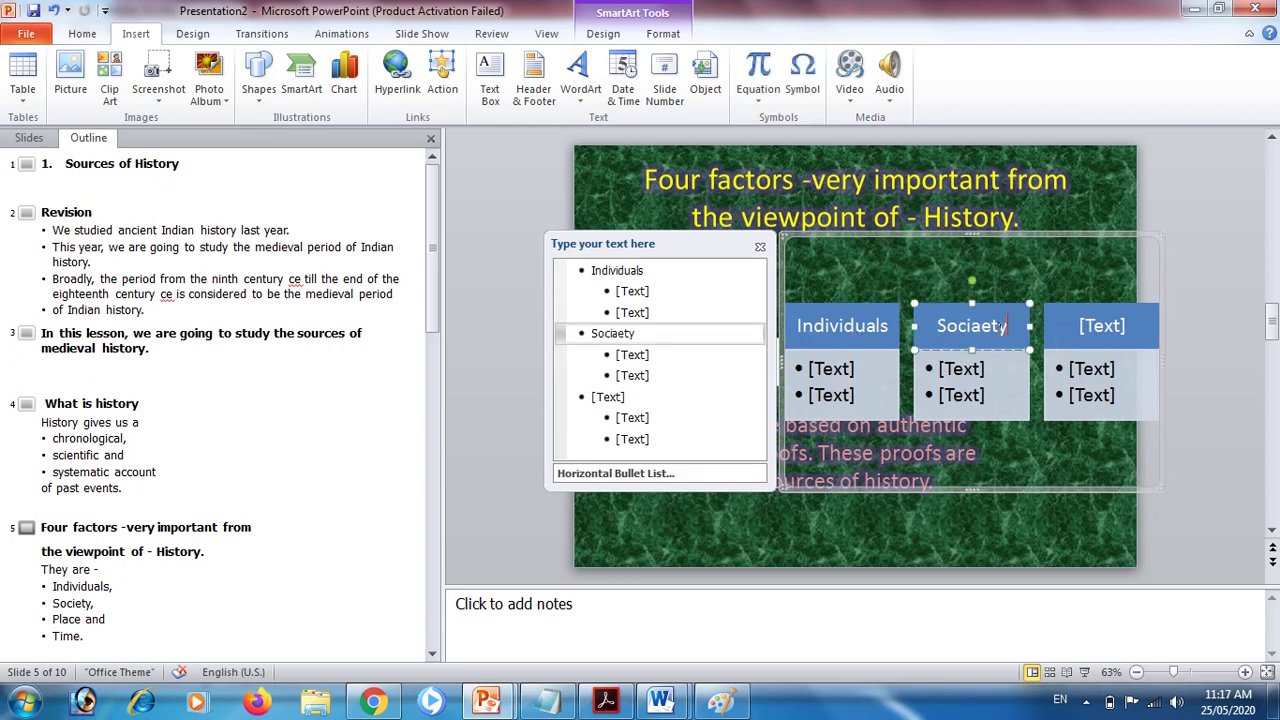
{"action": "key", "text": "space"}
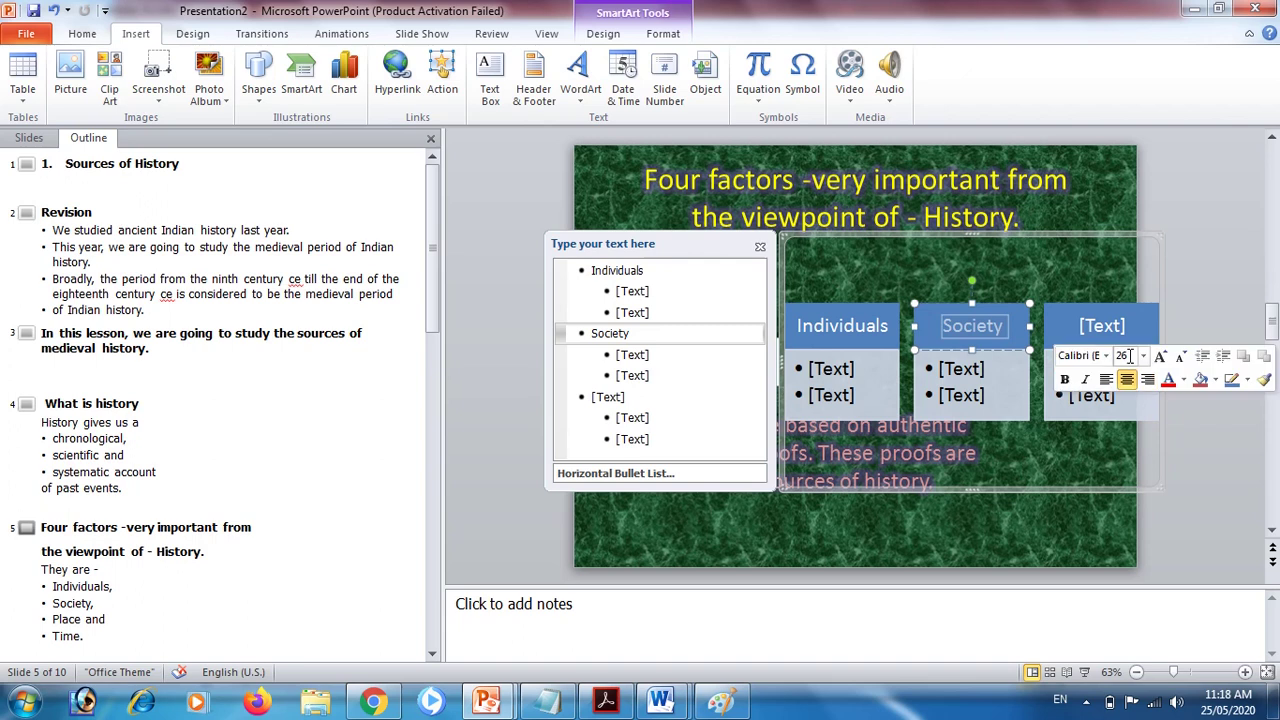
{"action": "left_click", "coordinate": [1121, 327]}
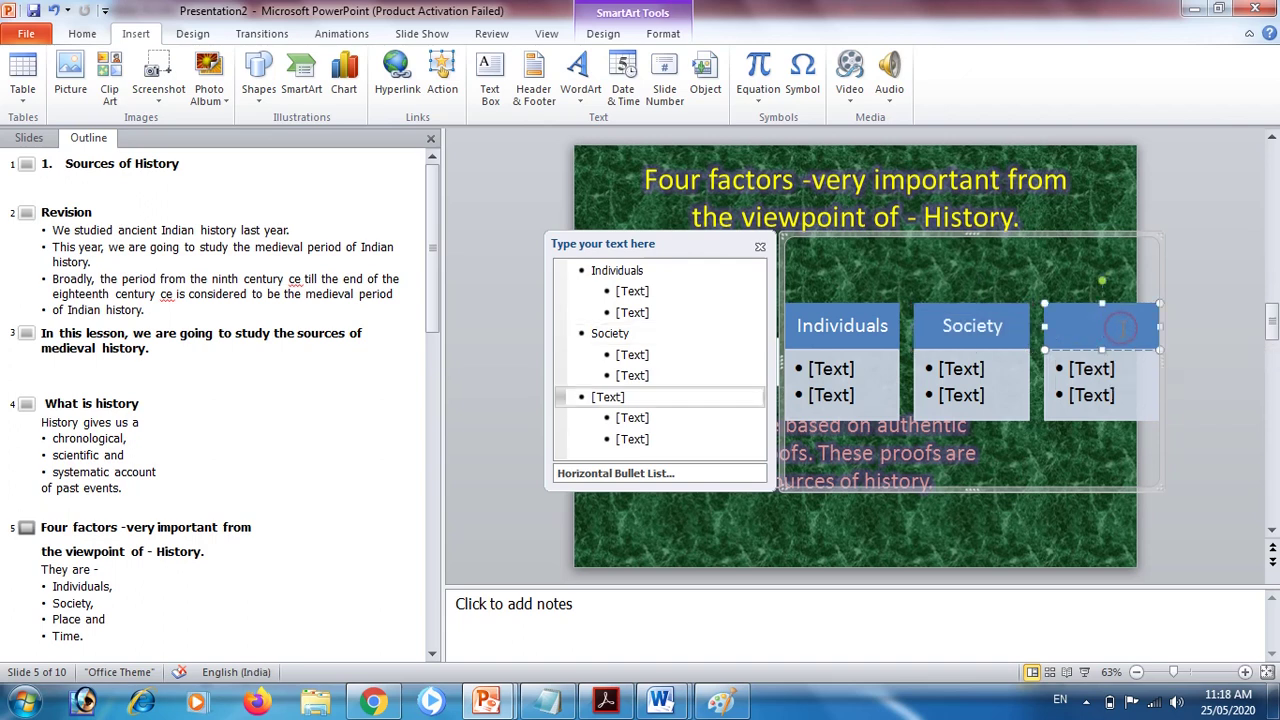
{"action": "type", "text": "place"}
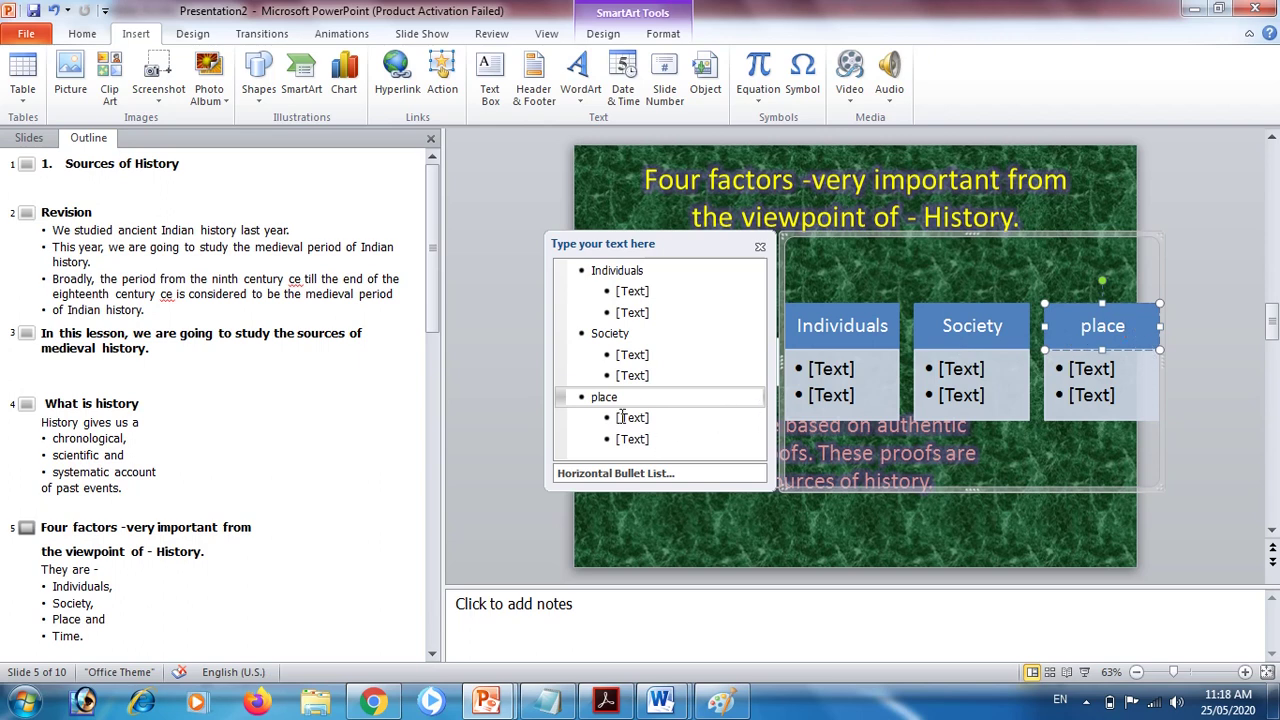
- Add a 'Time' box before place and delete the empty sub-bullets under Individuals
{"action": "left_click", "coordinate": [588, 398]}
{"action": "key", "text": "Return"}
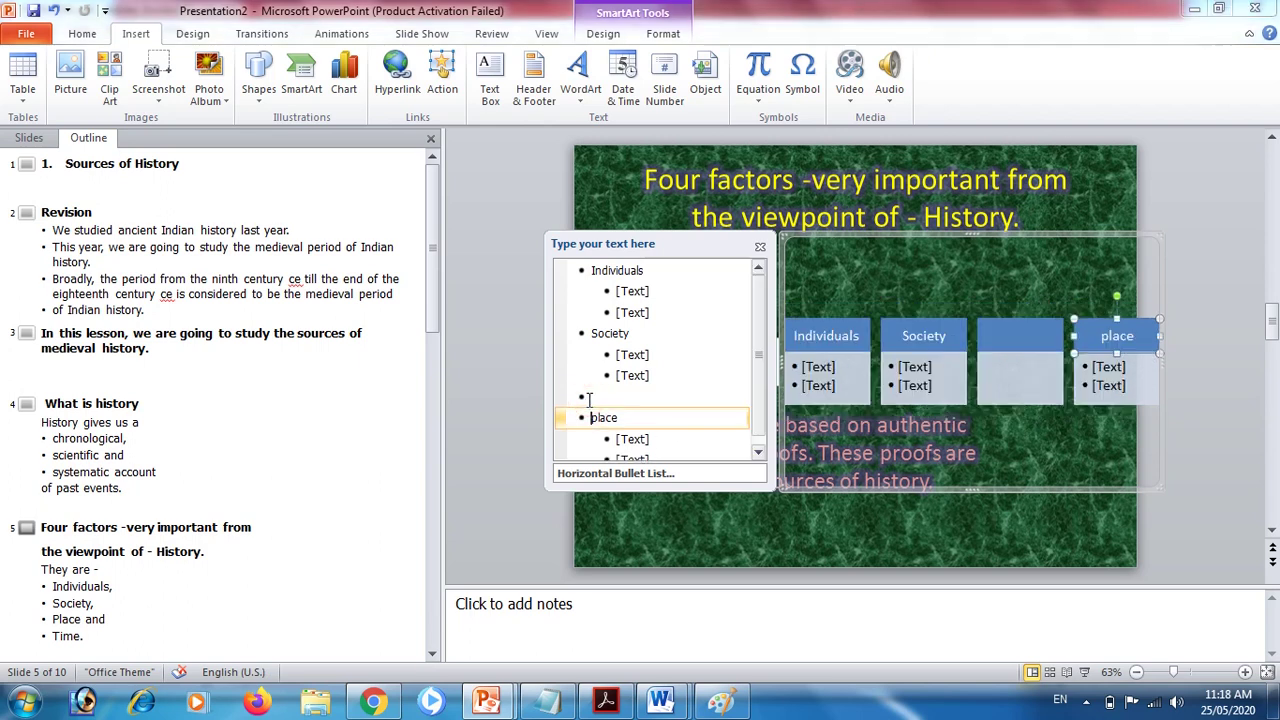
{"action": "left_click", "coordinate": [591, 398]}
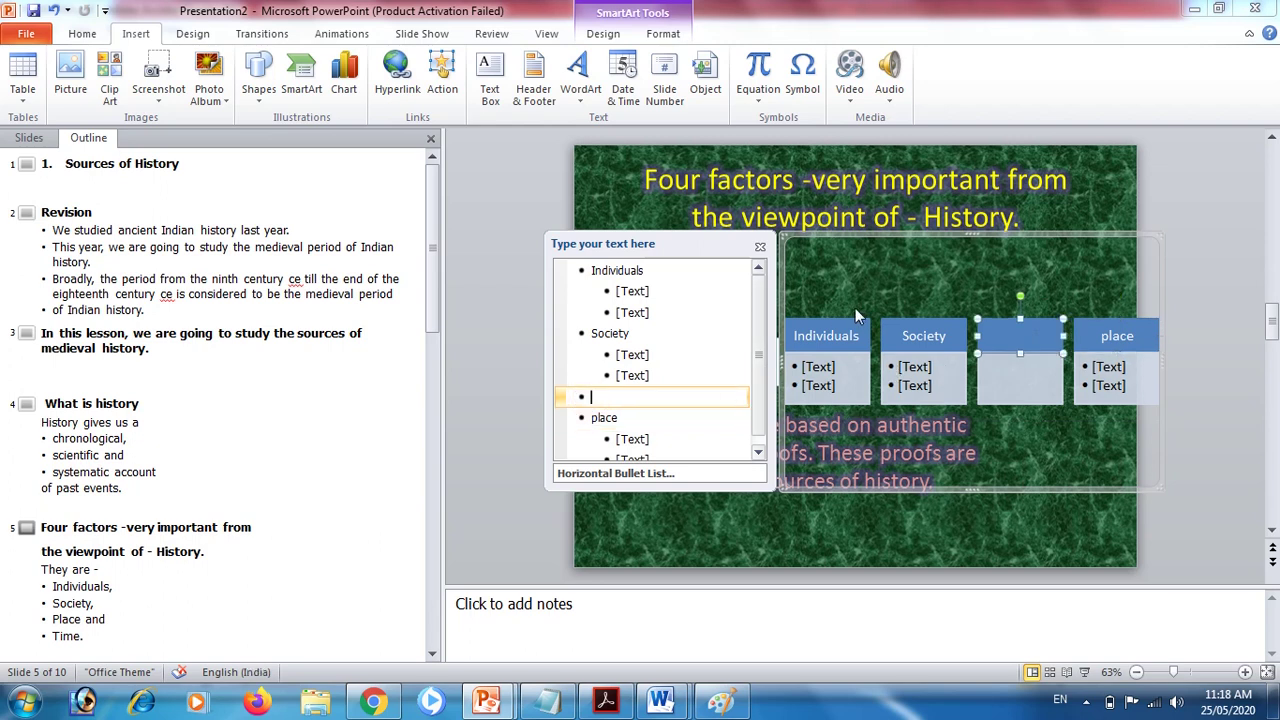
{"action": "type", "text": "time"}
{"action": "left_click", "coordinate": [1011, 336]}
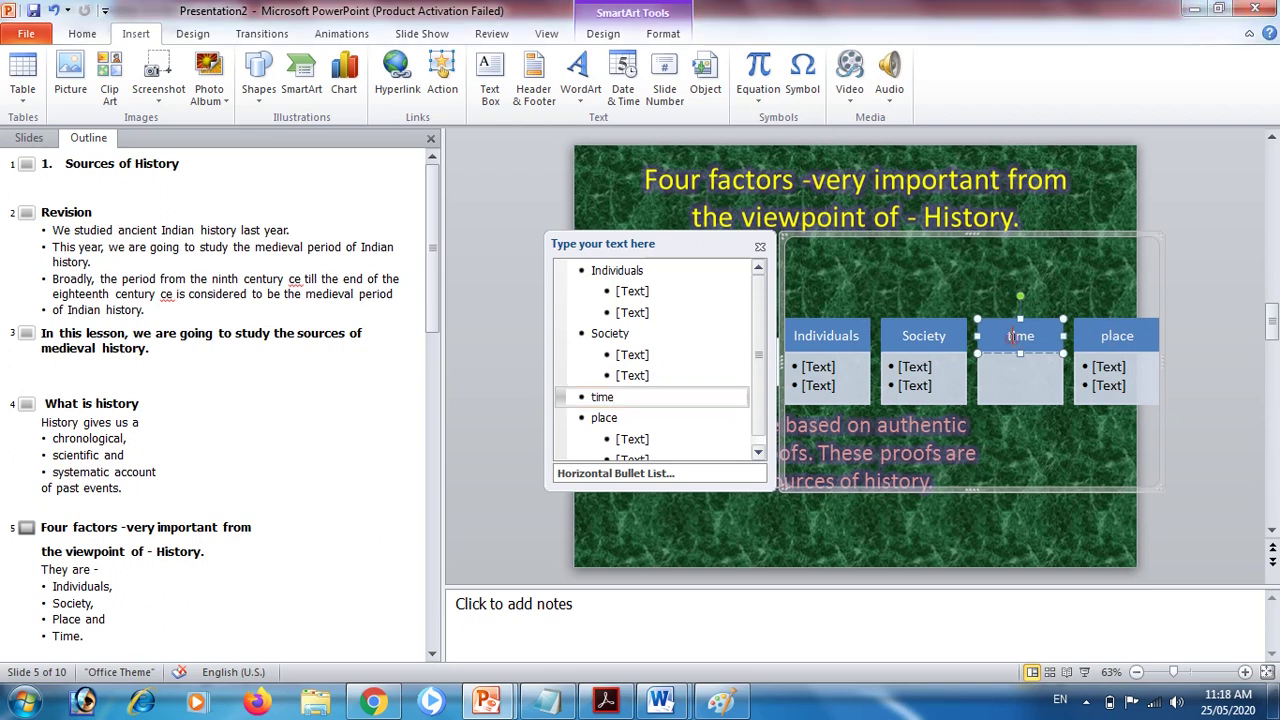
{"action": "key", "text": "Delete"}
{"action": "type", "text": "T"}
{"action": "mouse_move", "coordinate": [618, 291]}
{"action": "left_mouse_down"}
{"action": "mouse_move", "coordinate": [672, 312]}
{"action": "mouse_move", "coordinate": [654, 333]}
{"action": "left_mouse_up"}
{"action": "key", "text": "Delete"}
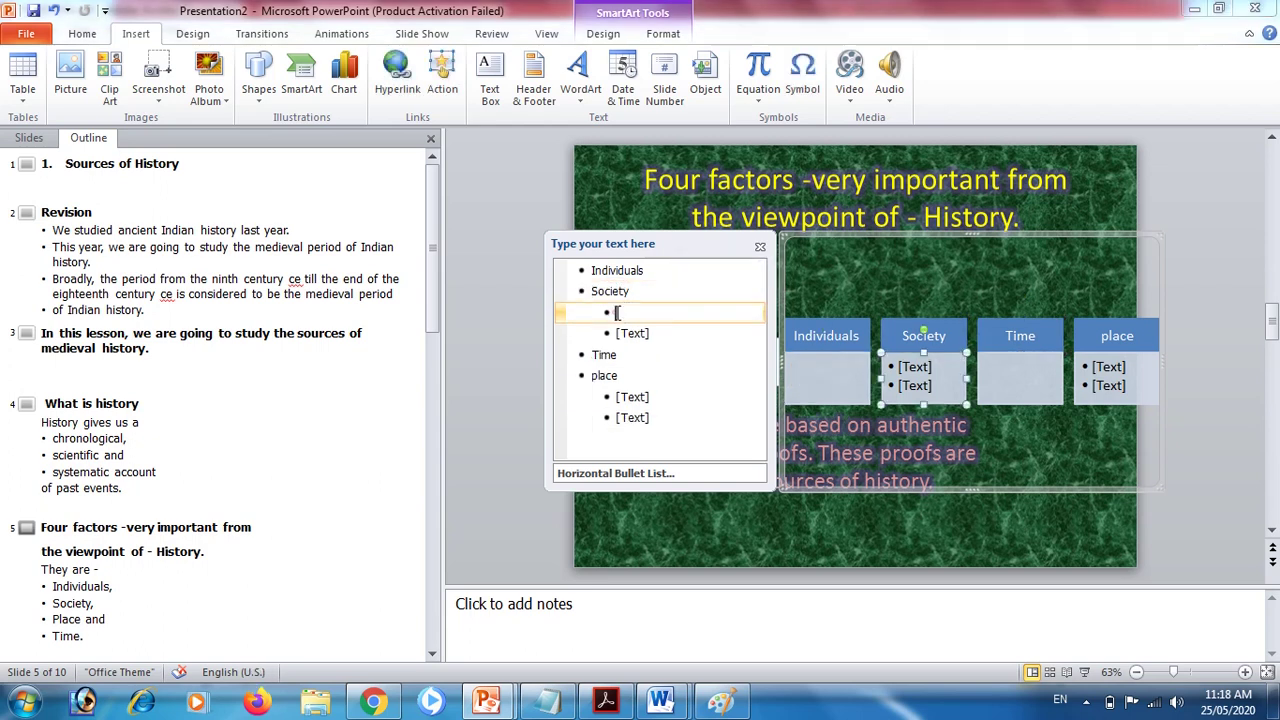
- Delete the empty sub-bullets under Society and place, and remove the slide's original bulleted text
{"action": "key", "text": "Delete"}
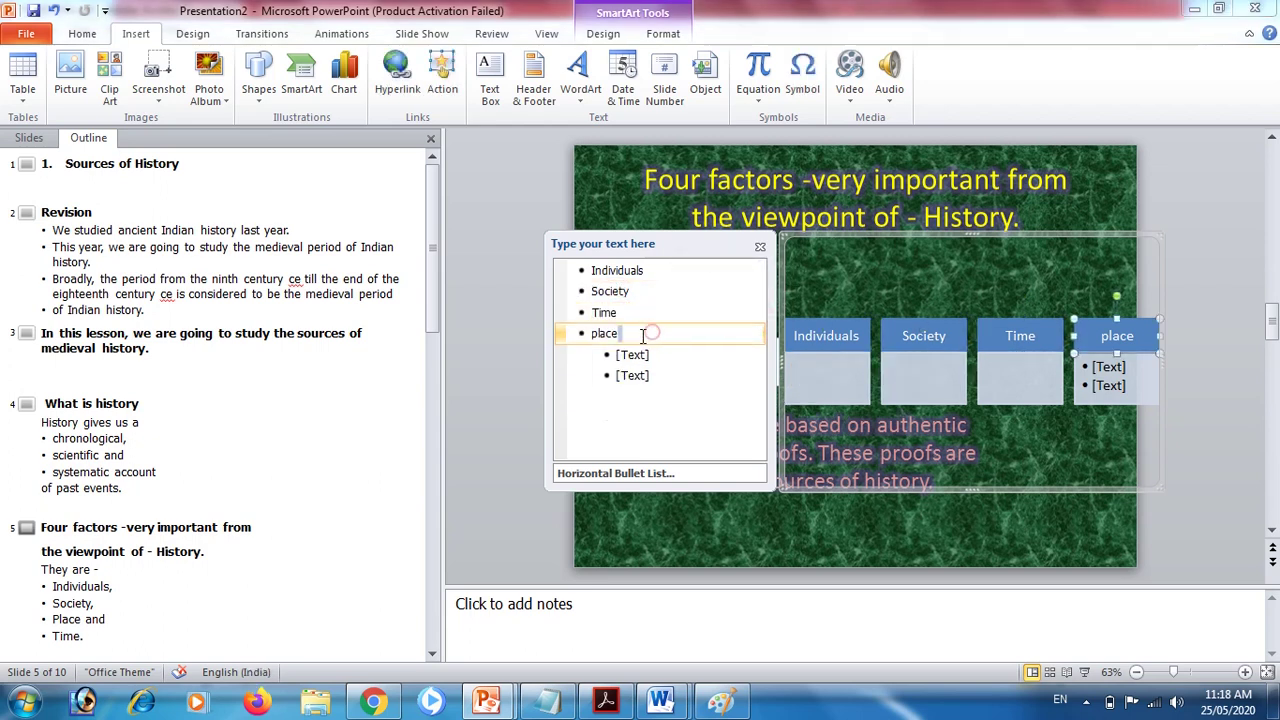
{"action": "left_click_drag", "start_coordinate": [614, 354], "coordinate": [647, 369]}
{"action": "key", "text": "Delete"}
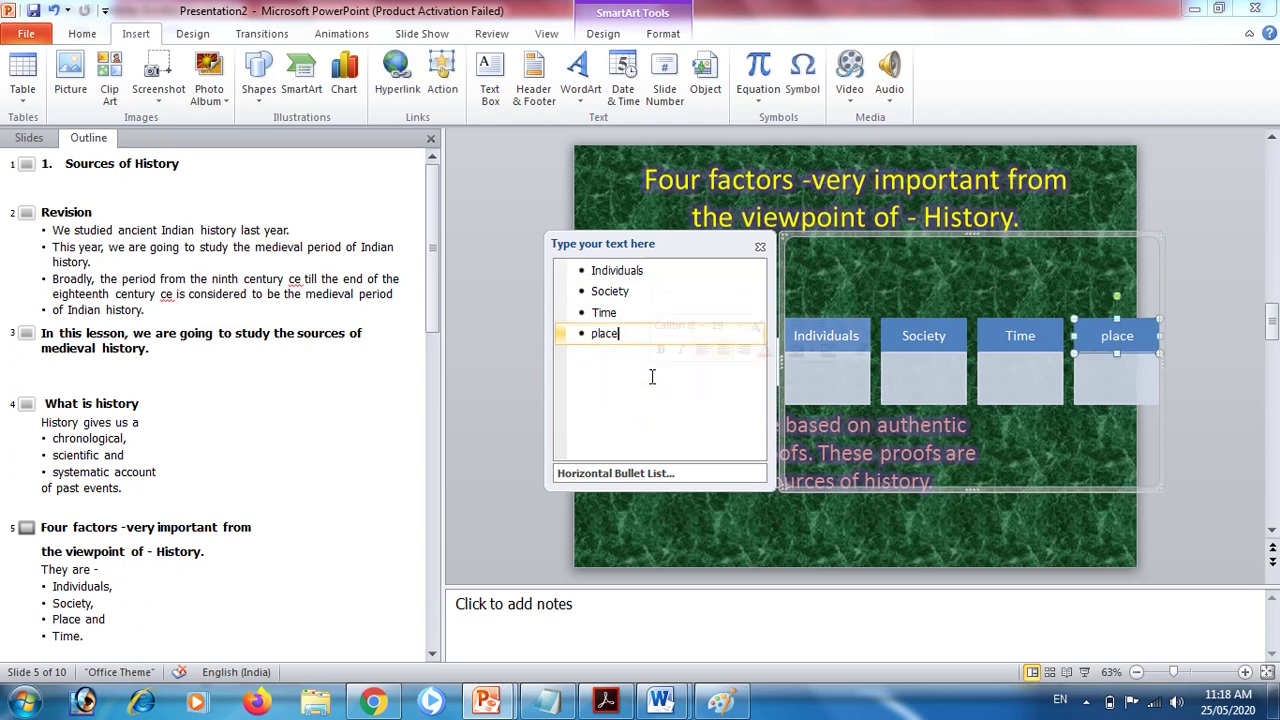
{"action": "left_click", "coordinate": [650, 373]}
{"action": "left_click", "coordinate": [742, 524]}
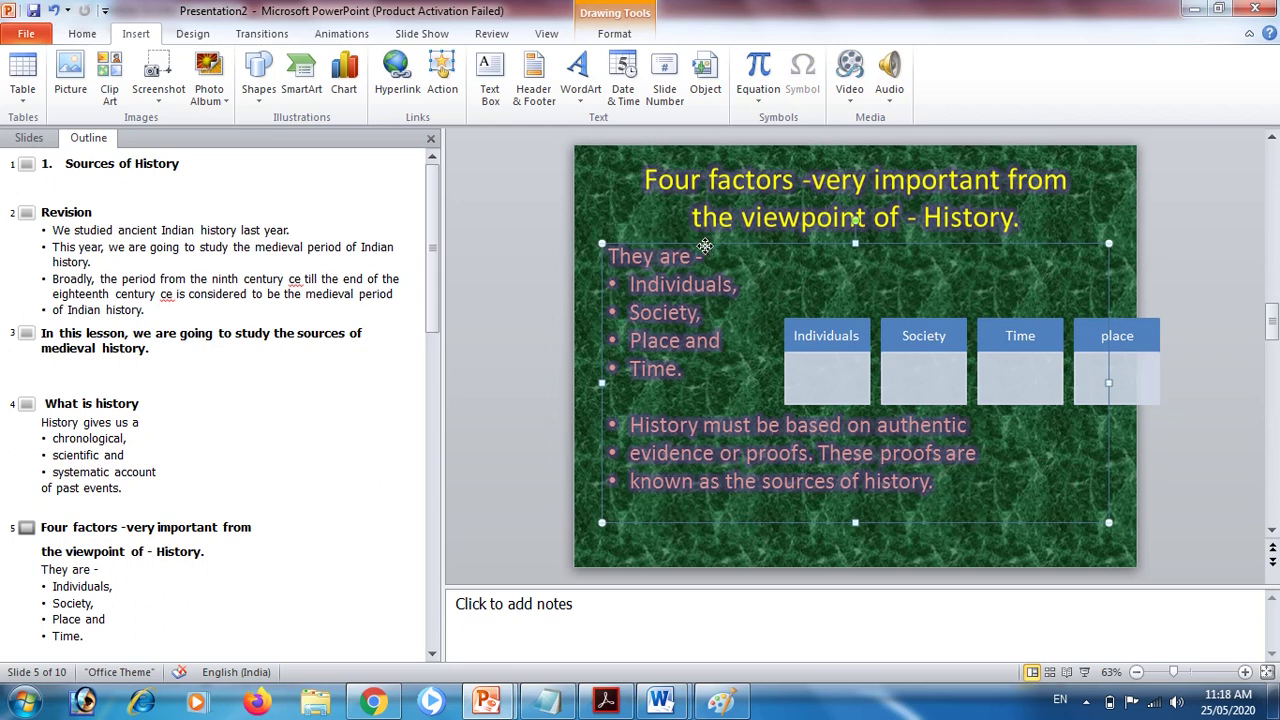
{"action": "key", "text": "Delete"}
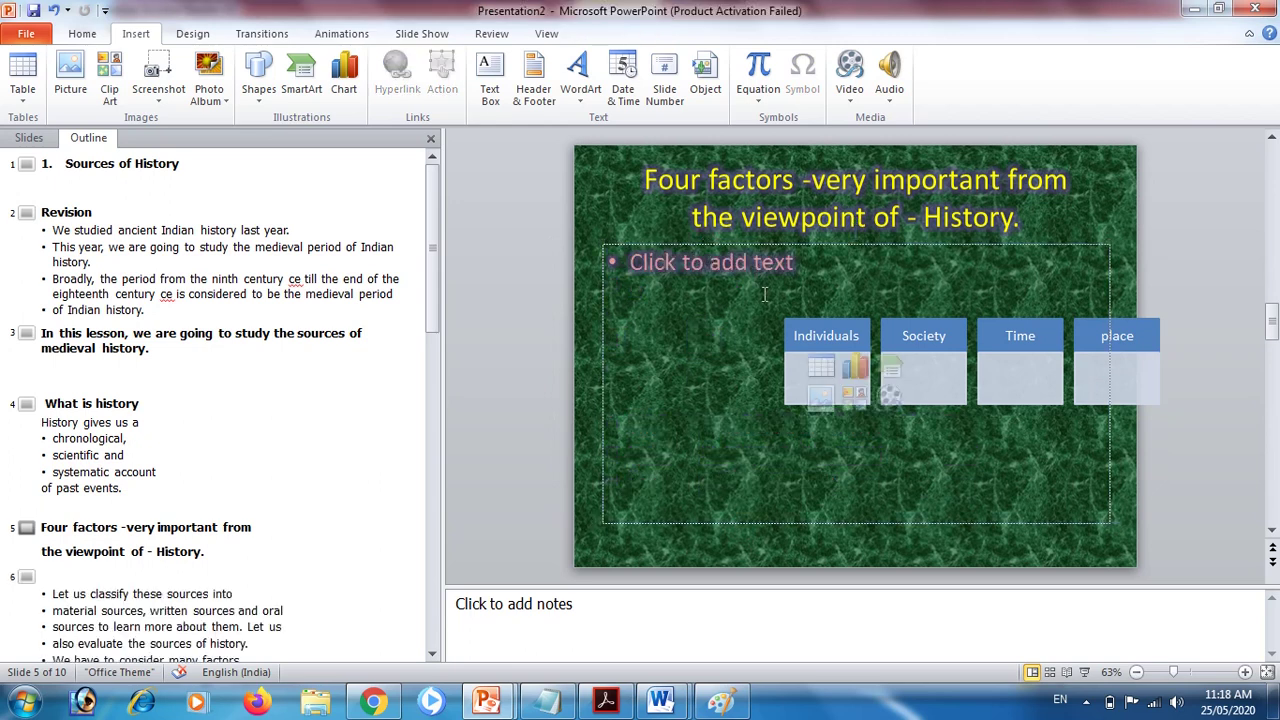
{"action": "left_click", "coordinate": [812, 318]}
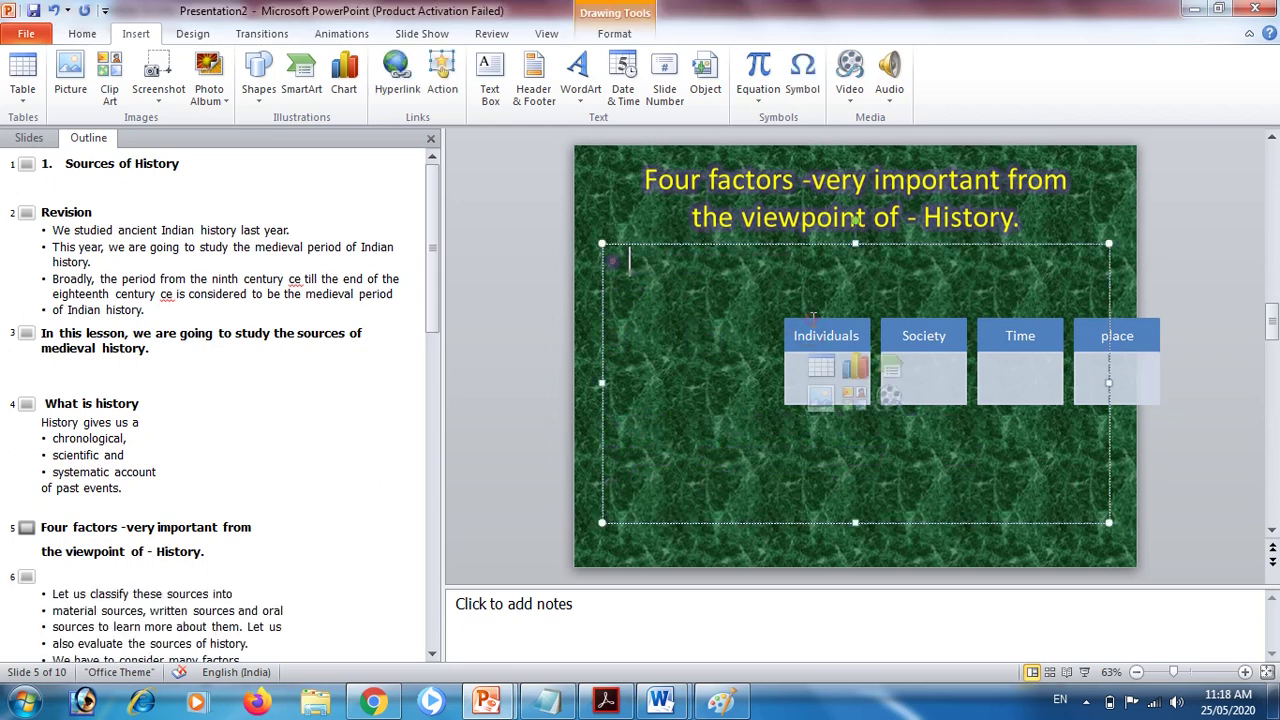
- Move the SmartArt diagram further left, then open slide 4 with the caret after 'of past events.'
{"action": "left_click_drag", "start_coordinate": [1145, 330], "coordinate": [975, 345]}
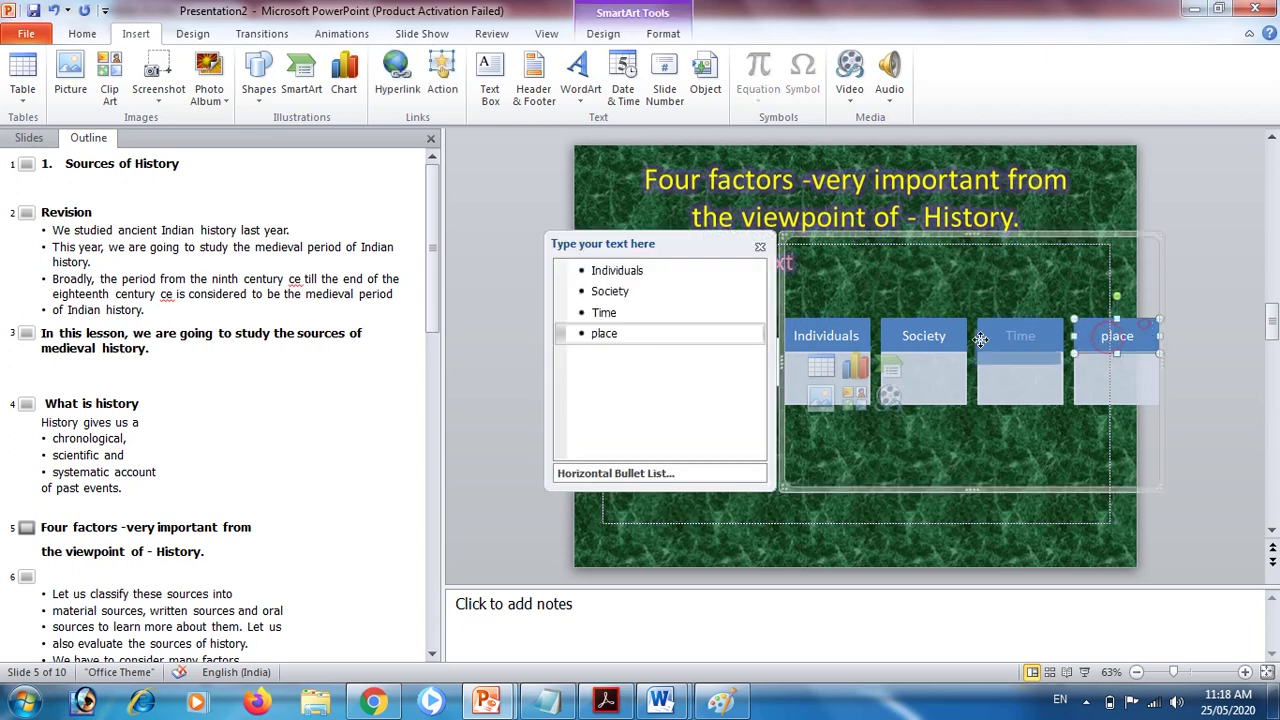
{"action": "left_click_drag", "start_coordinate": [853, 233], "coordinate": [741, 237]}
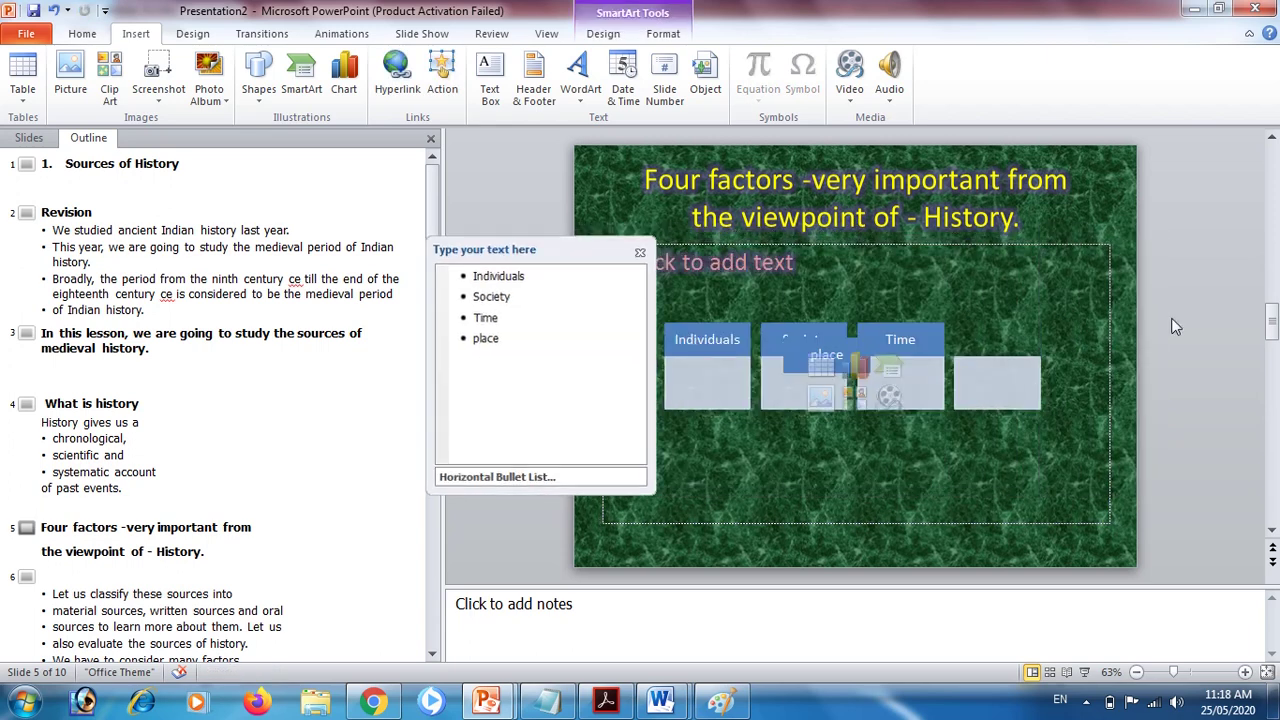
{"action": "left_click", "coordinate": [1165, 323]}
{"action": "left_click", "coordinate": [957, 436]}
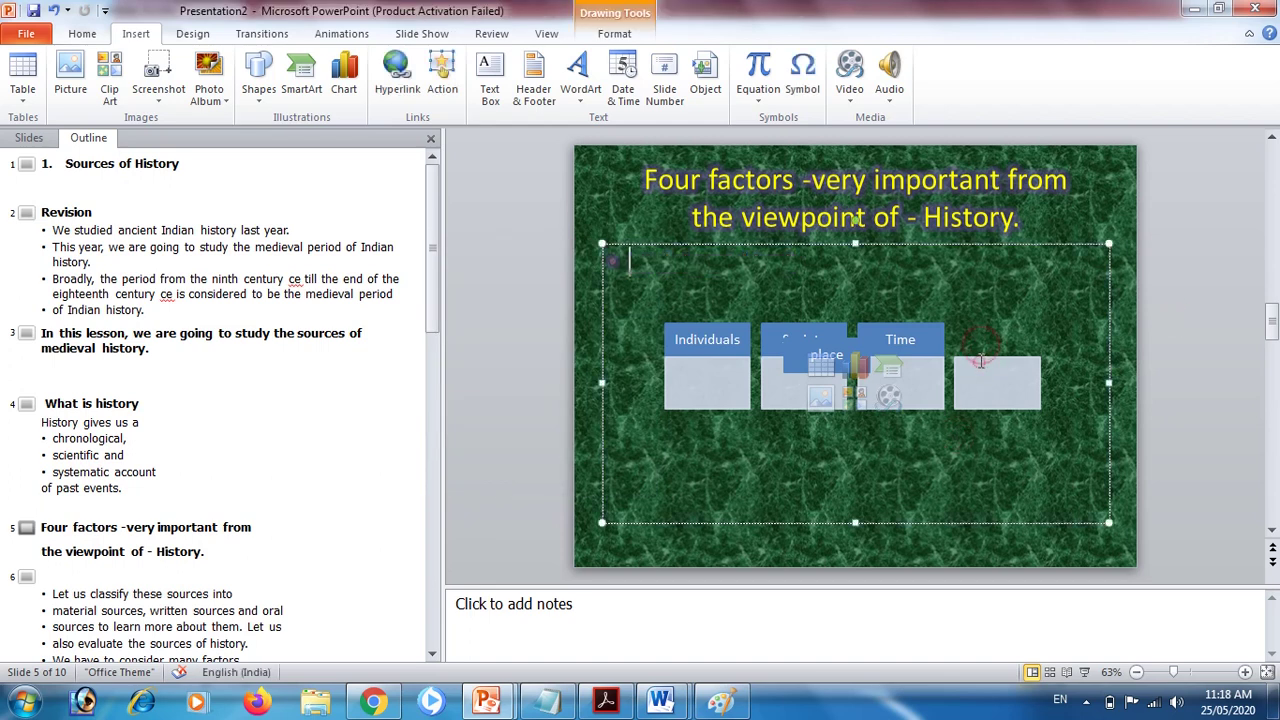
{"action": "left_click", "coordinate": [981, 362]}
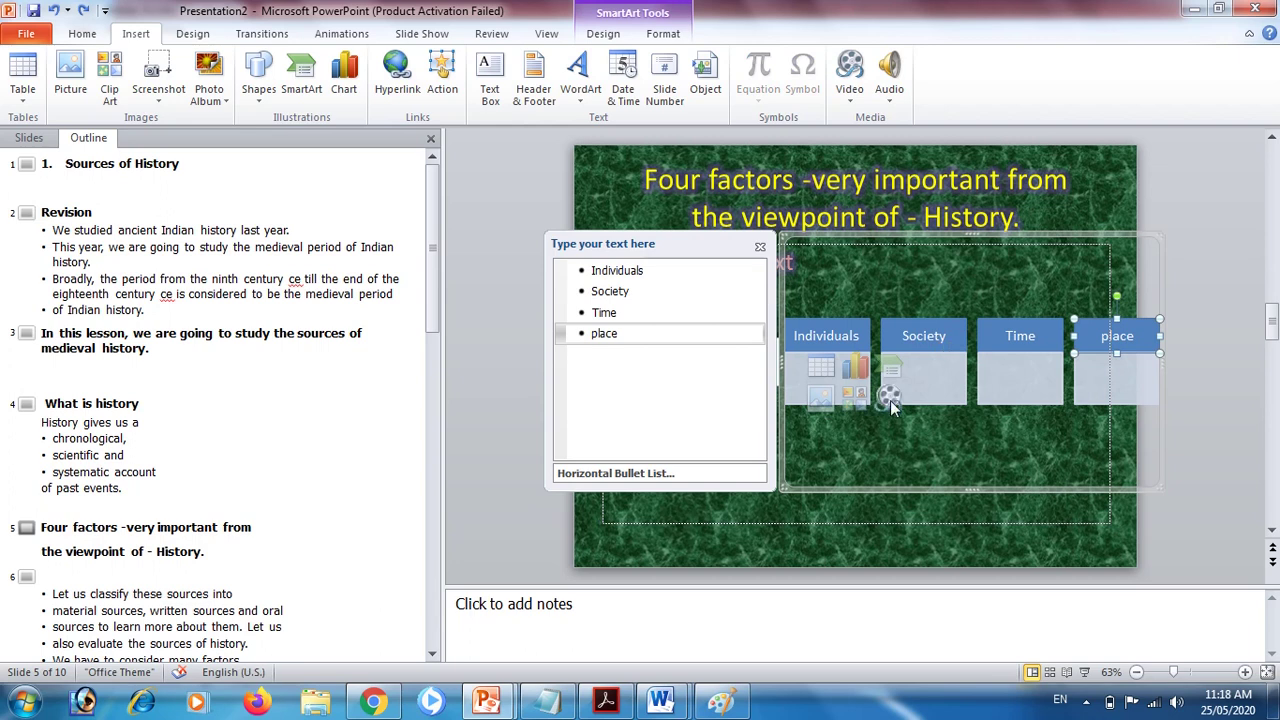
{"action": "left_click_drag", "start_coordinate": [1040, 237], "coordinate": [823, 236]}
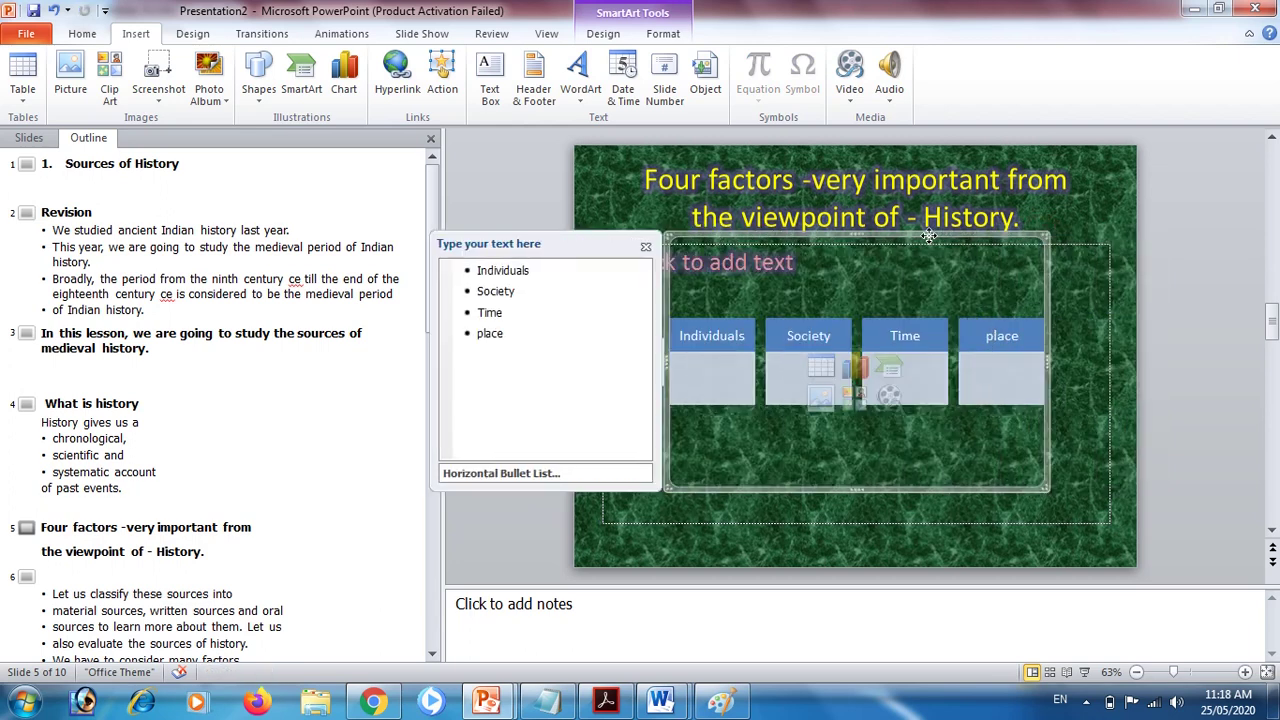
{"action": "left_click", "coordinate": [1260, 294]}
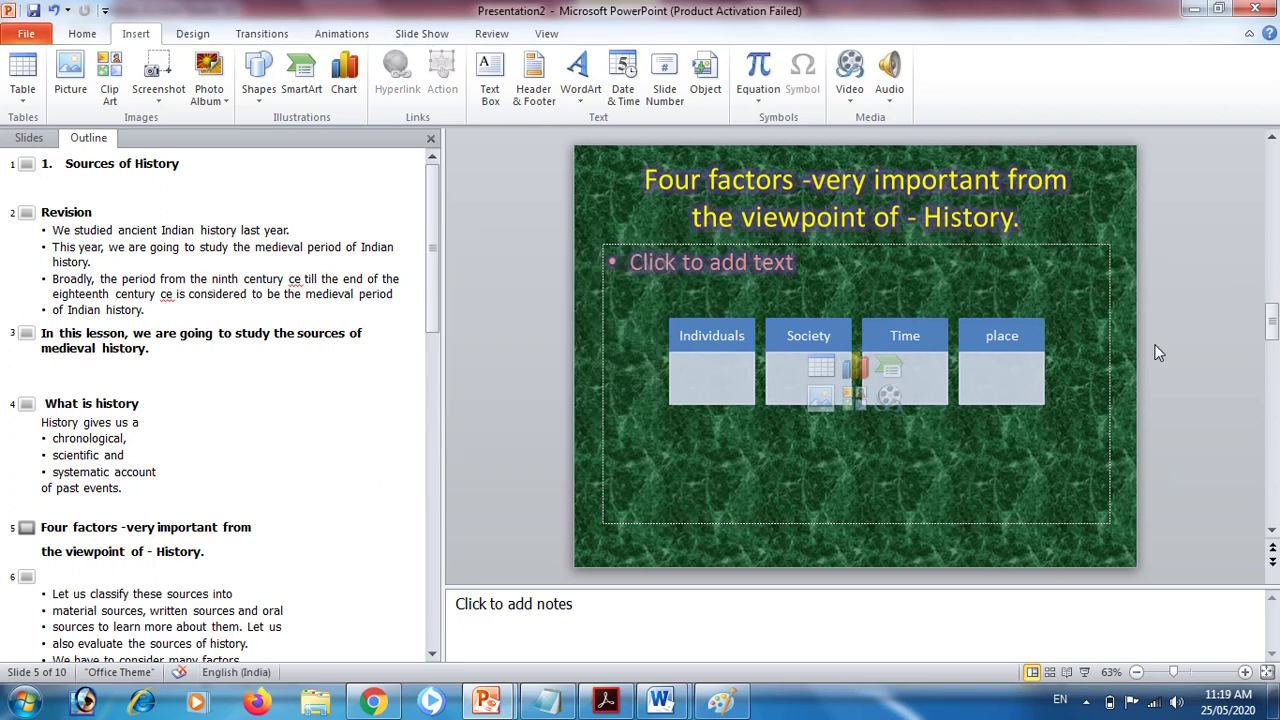
{"action": "left_click", "coordinate": [1030, 352]}
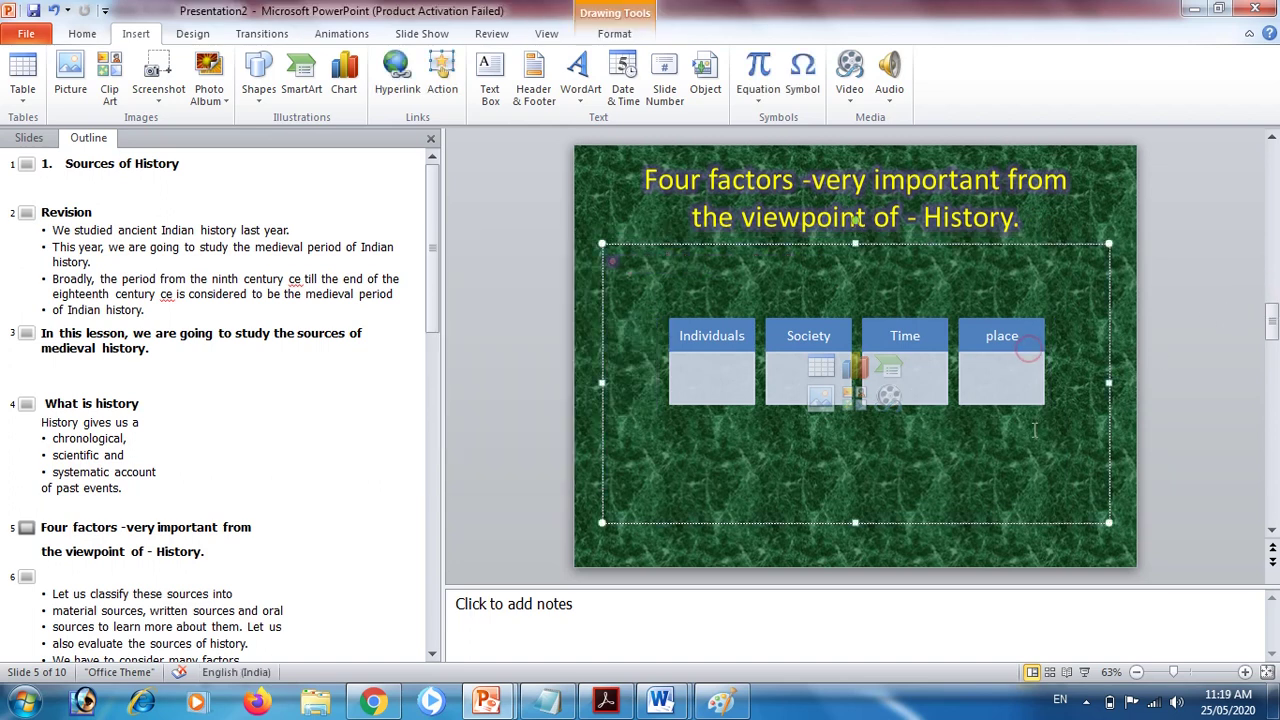
{"action": "left_click", "coordinate": [273, 483]}
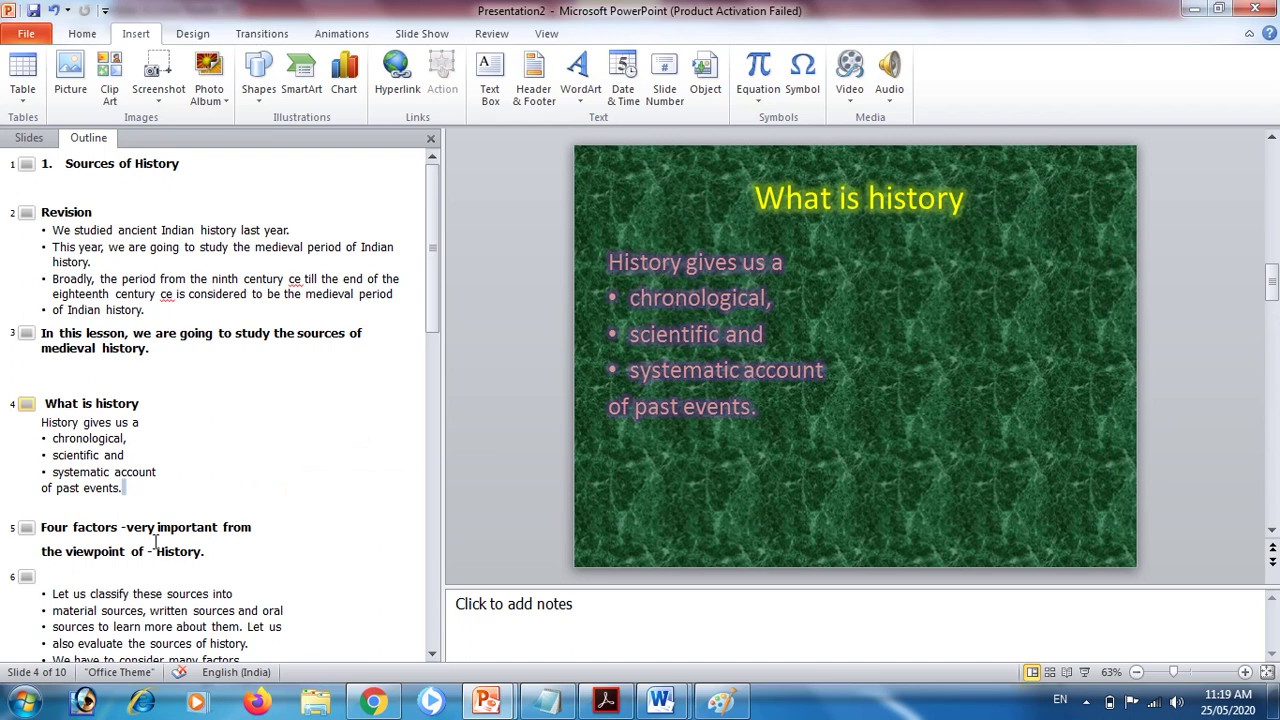
- In slide 6's outline text, cut the long passage starting 'We have to consider'
{"action": "left_click", "coordinate": [160, 551]}
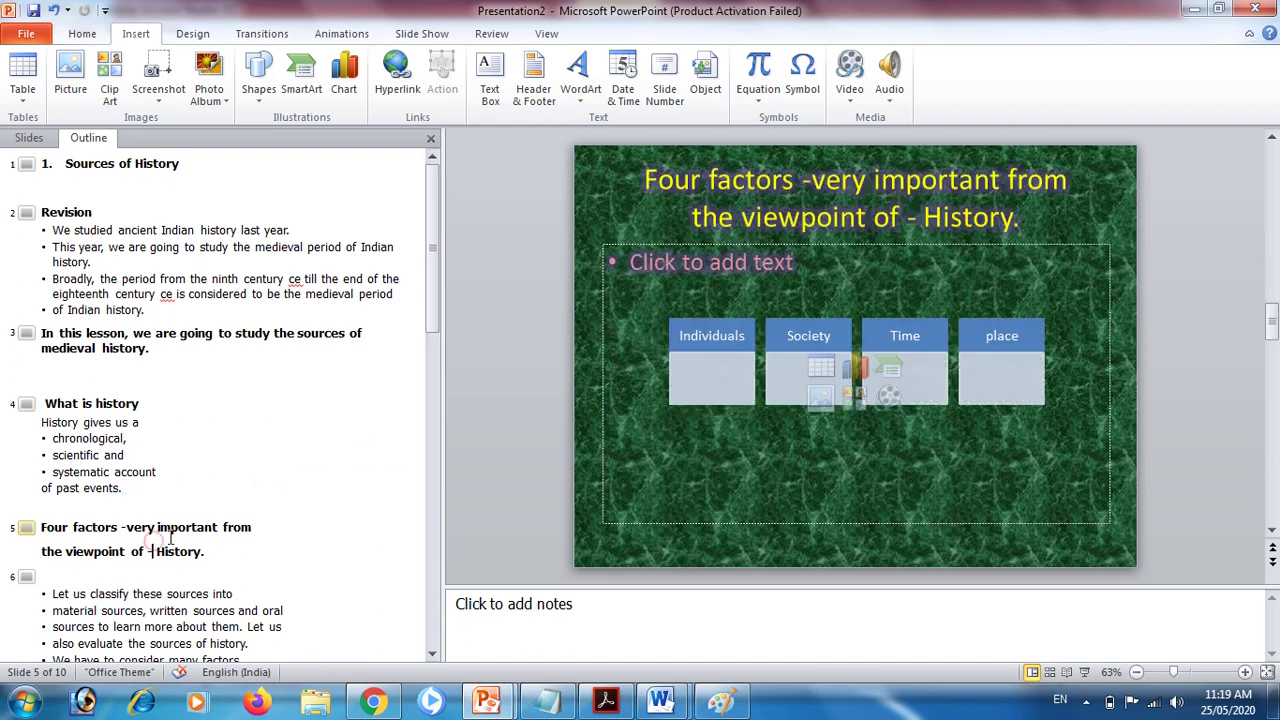
{"action": "left_click", "coordinate": [63, 572]}
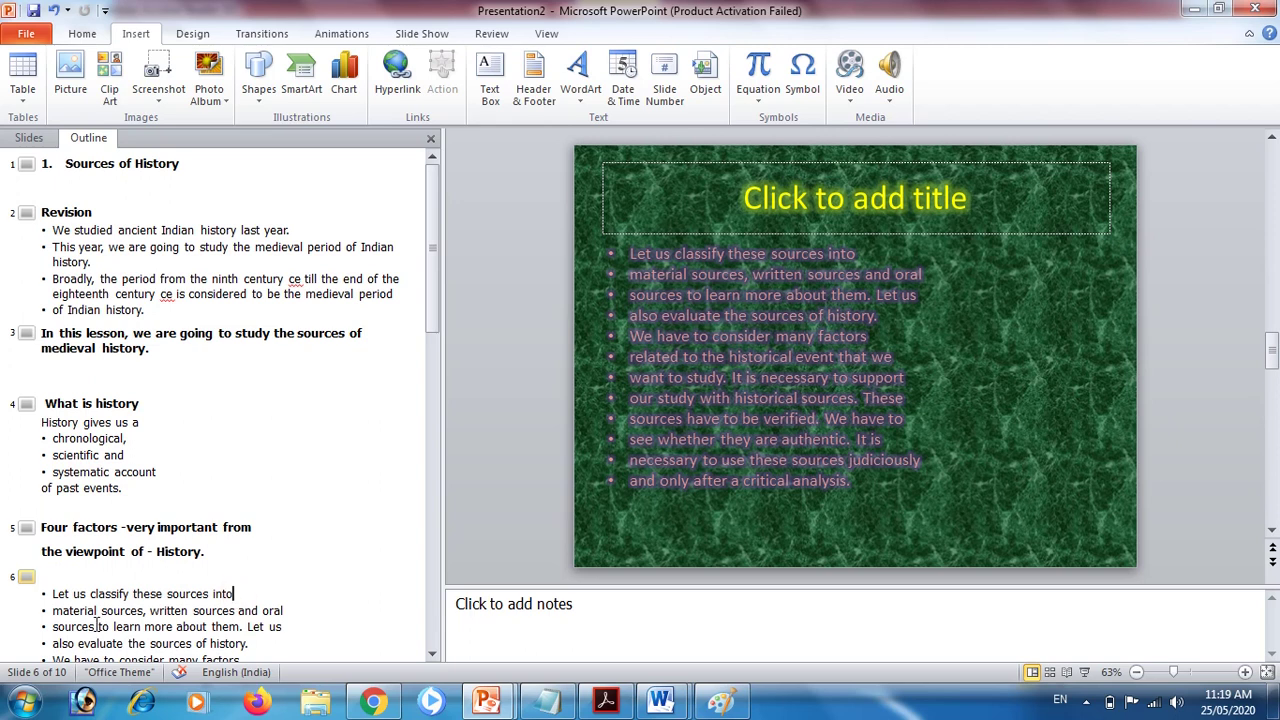
{"action": "mouse_move", "coordinate": [100, 626]}
{"action": "left_mouse_down"}
{"action": "mouse_move", "coordinate": [234, 498]}
{"action": "mouse_move", "coordinate": [280, 571]}
{"action": "left_mouse_up"}
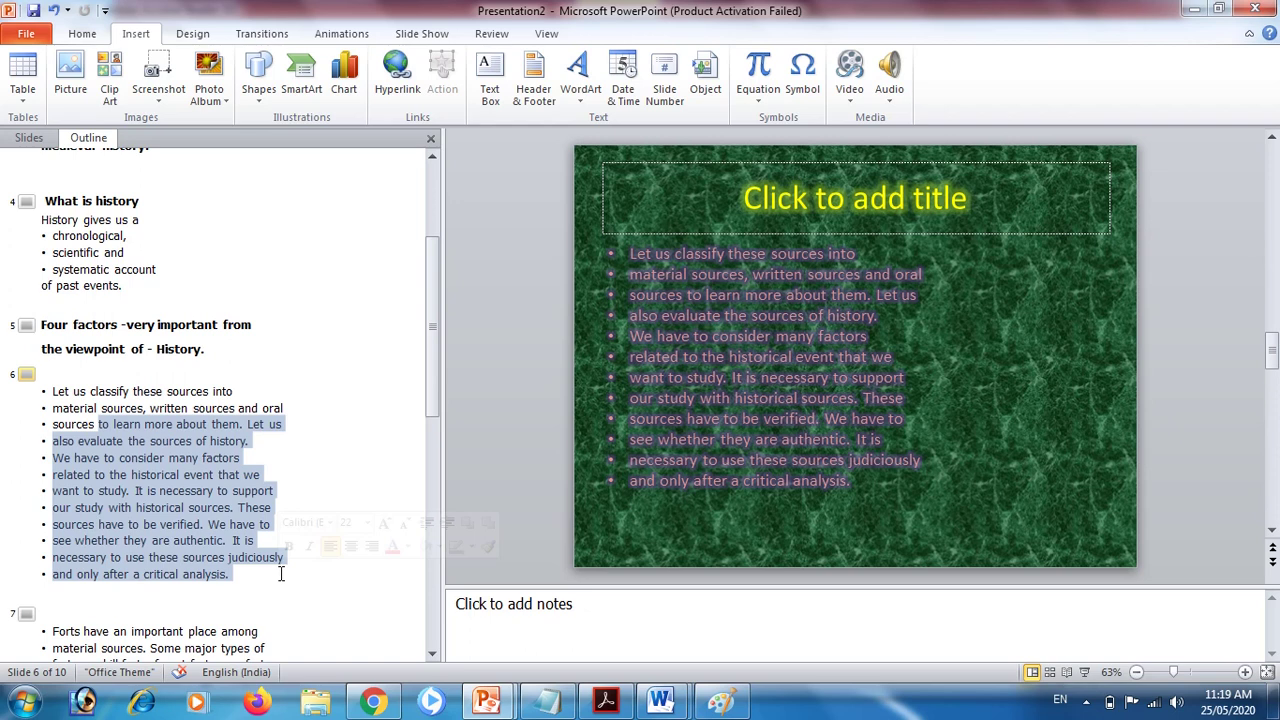
{"action": "left_click", "coordinate": [281, 574]}
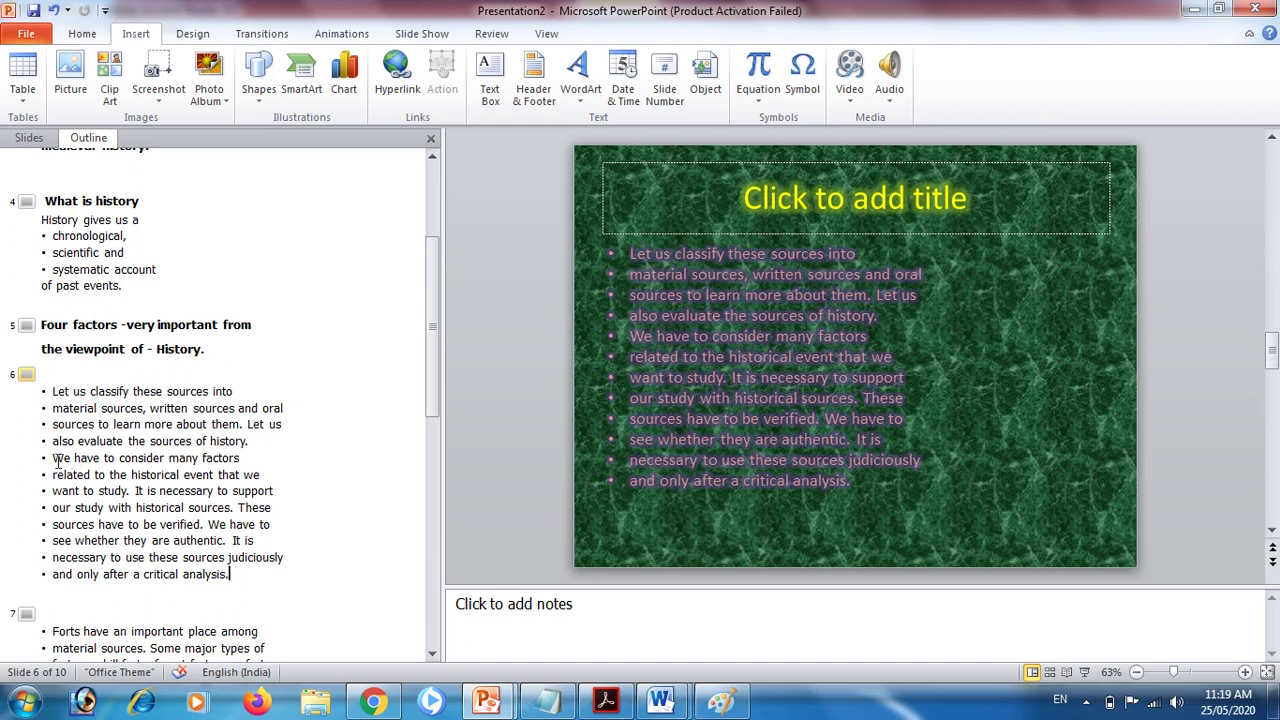
{"action": "left_click_drag", "start_coordinate": [57, 460], "coordinate": [255, 568]}
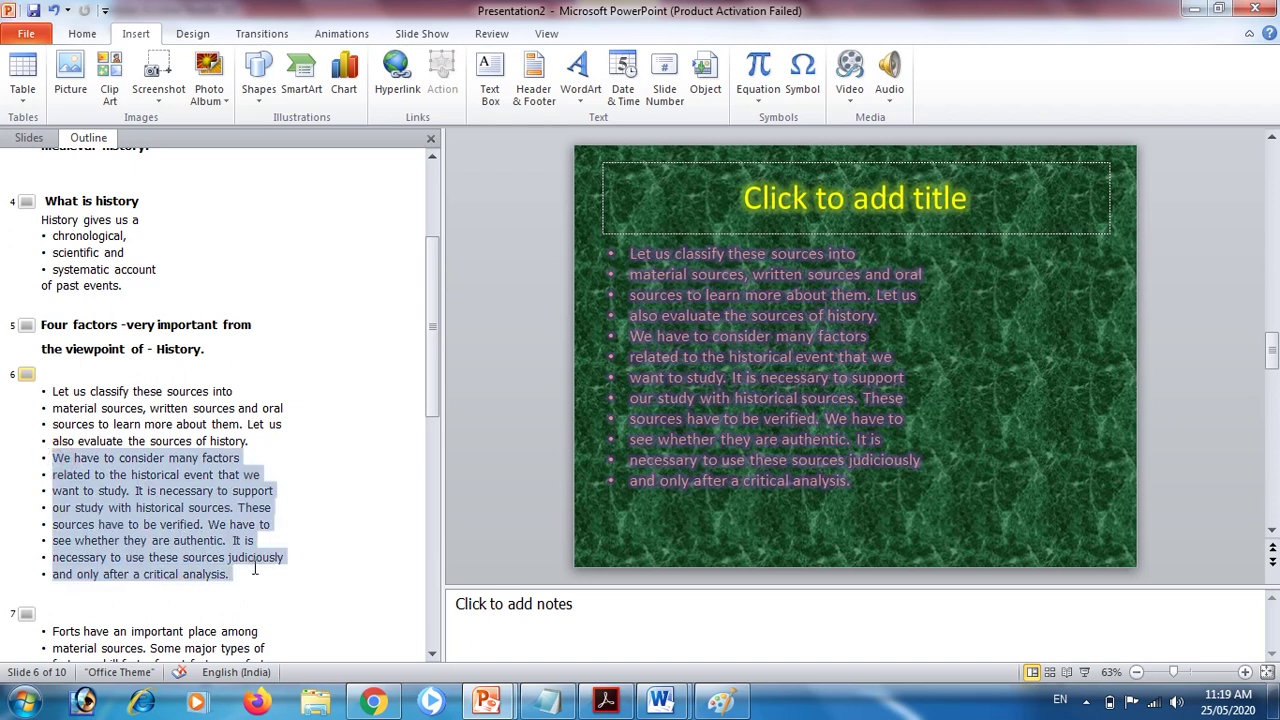
{"action": "key", "text": "ctrl+x"}
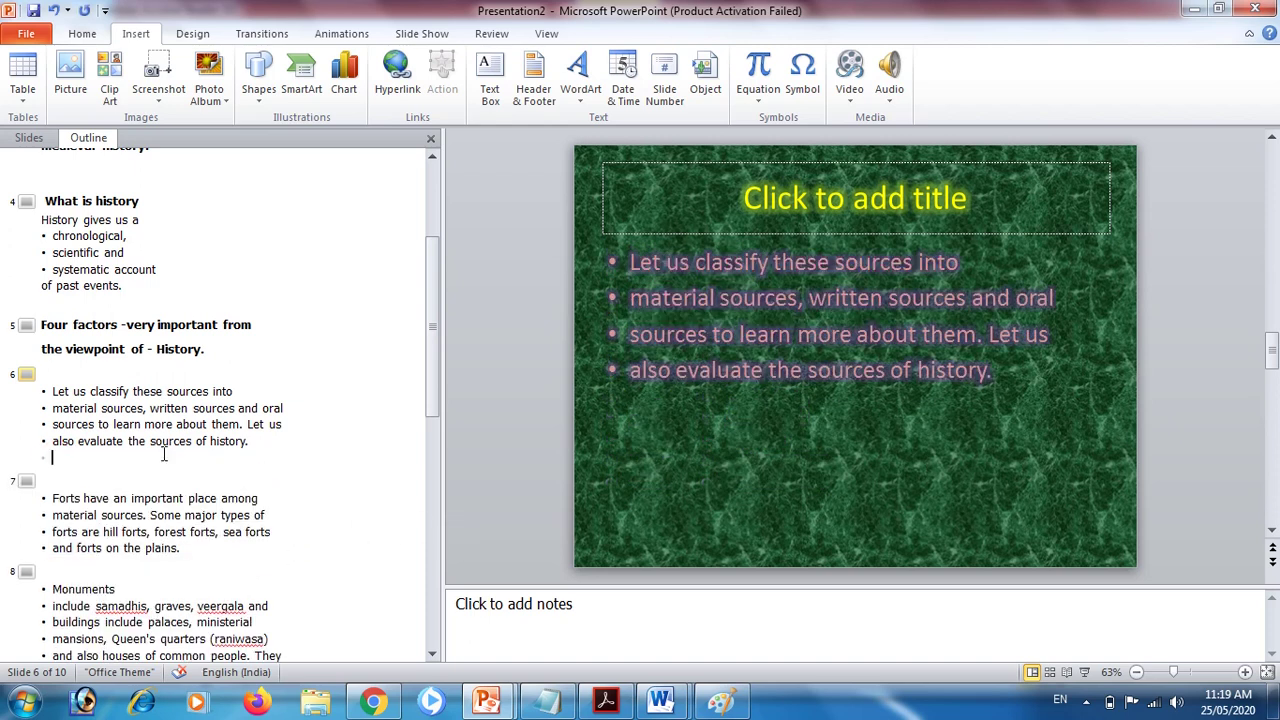
- Put written sources and Oral sources on separate bullets and delete the text trailing Oral sources
{"action": "left_click", "coordinate": [147, 408]}
{"action": "key", "text": "Return"}
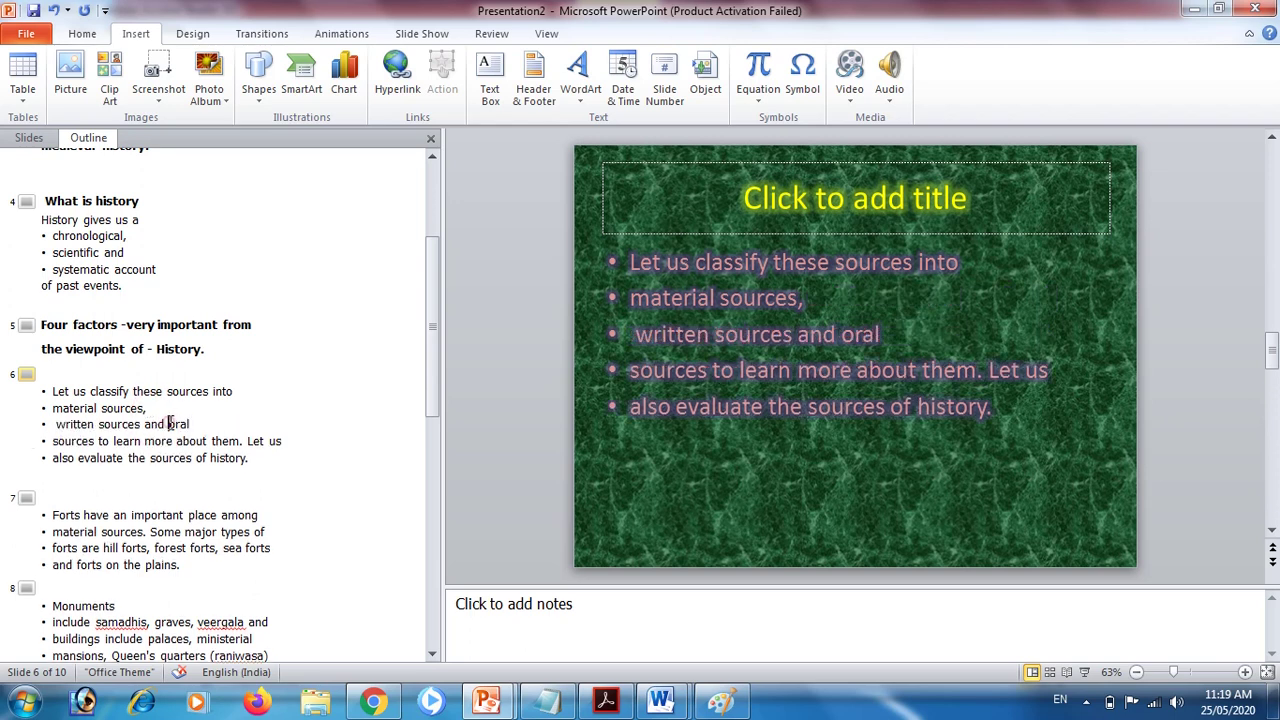
{"action": "left_click", "coordinate": [168, 424]}
{"action": "key", "text": "Return"}
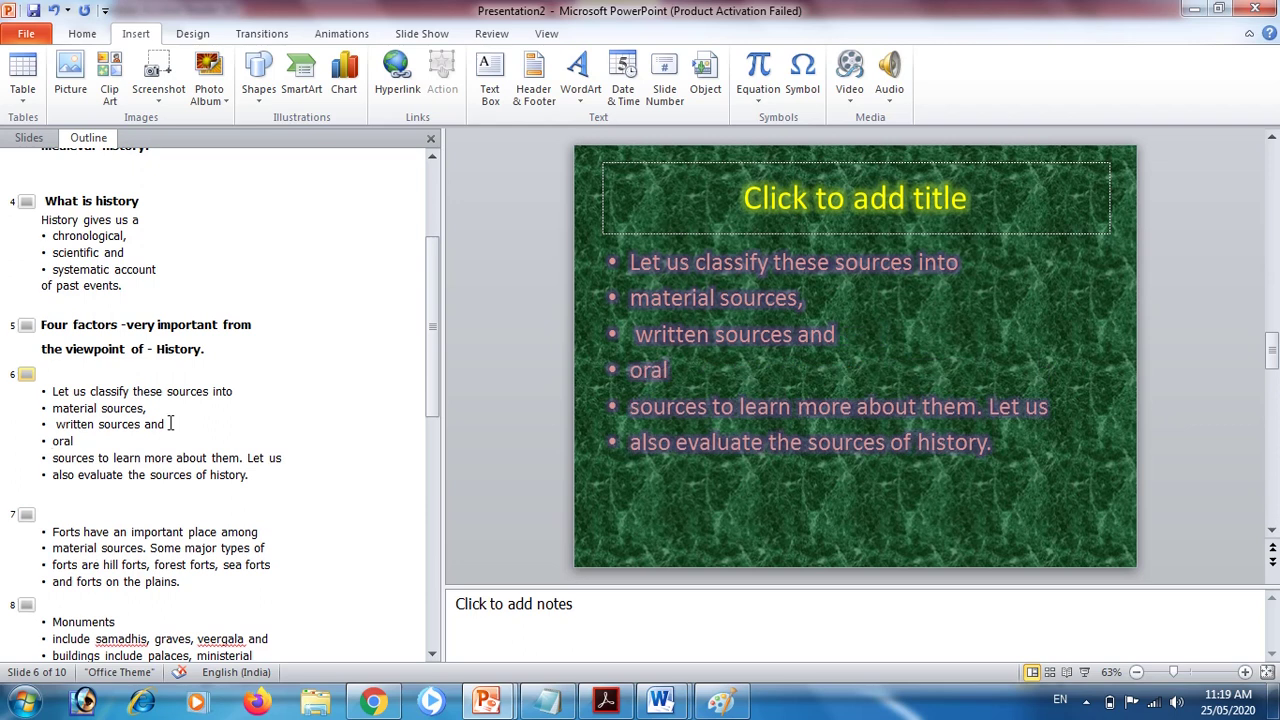
{"action": "left_click", "coordinate": [92, 444]}
{"action": "key", "text": "Delete"}
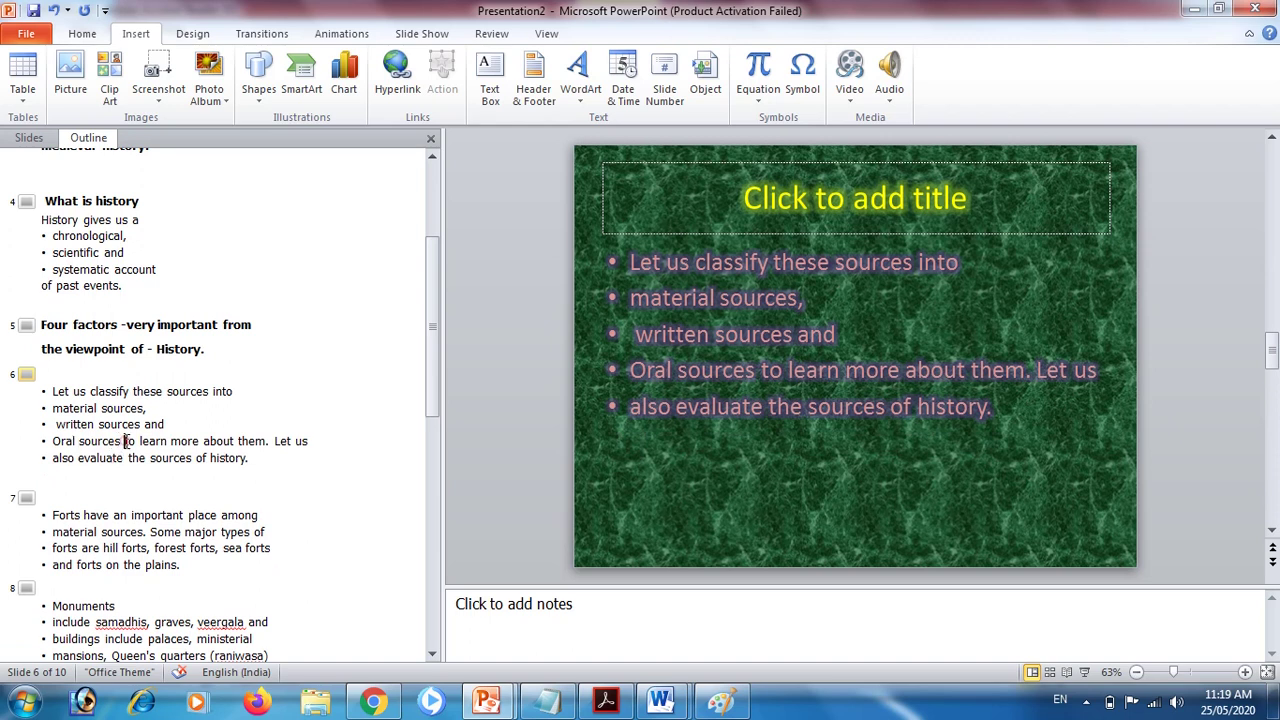
{"action": "left_click_drag", "start_coordinate": [126, 441], "coordinate": [286, 482]}
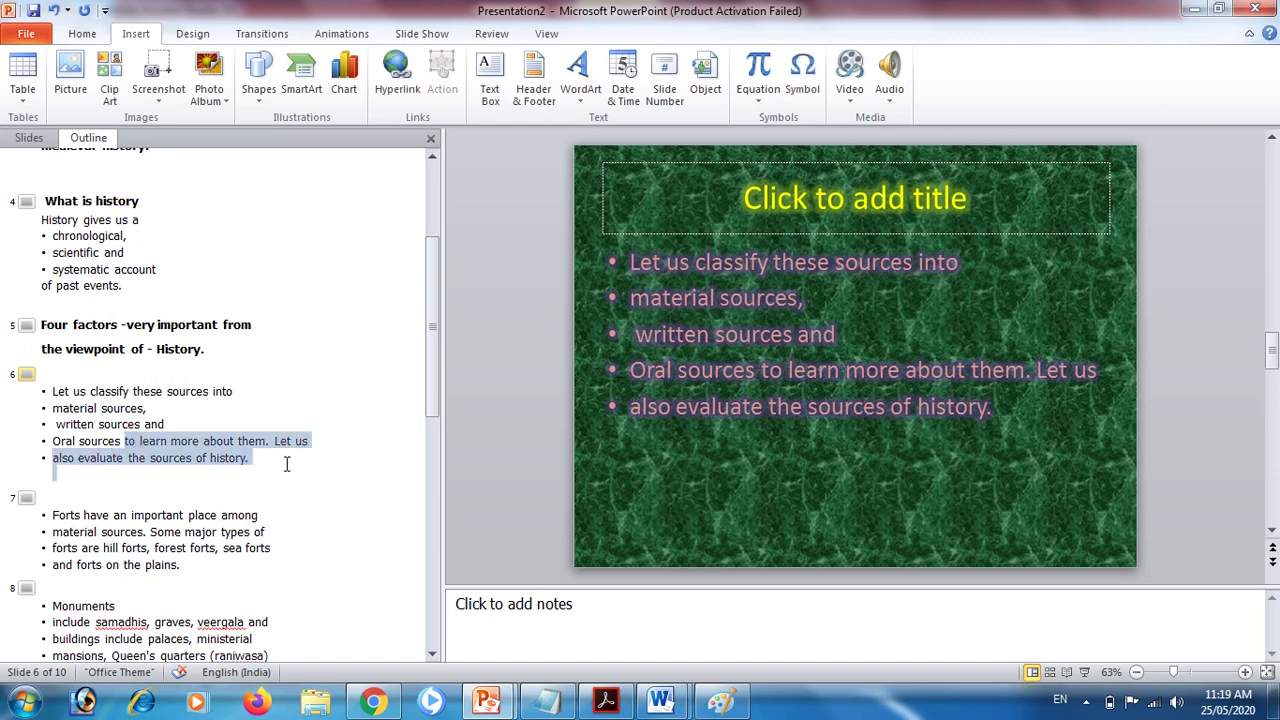
{"action": "key", "text": "Delete"}
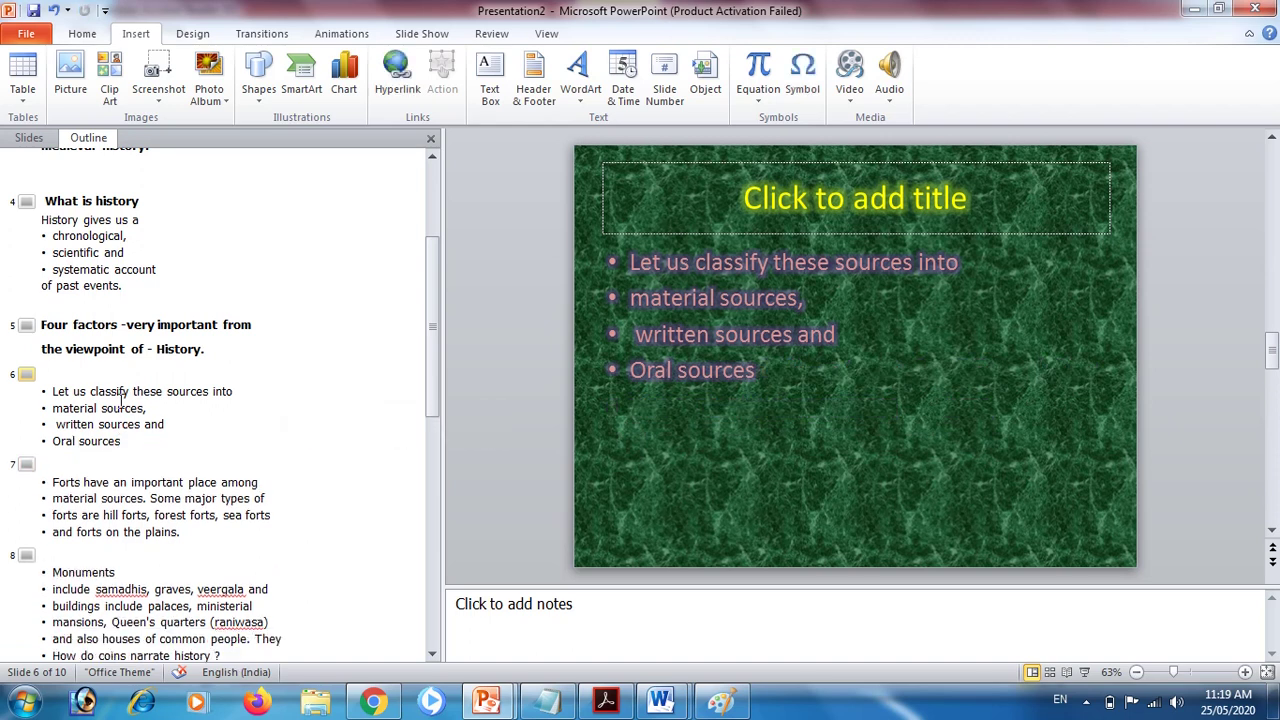
{"action": "left_click_drag", "start_coordinate": [51, 391], "coordinate": [234, 392]}
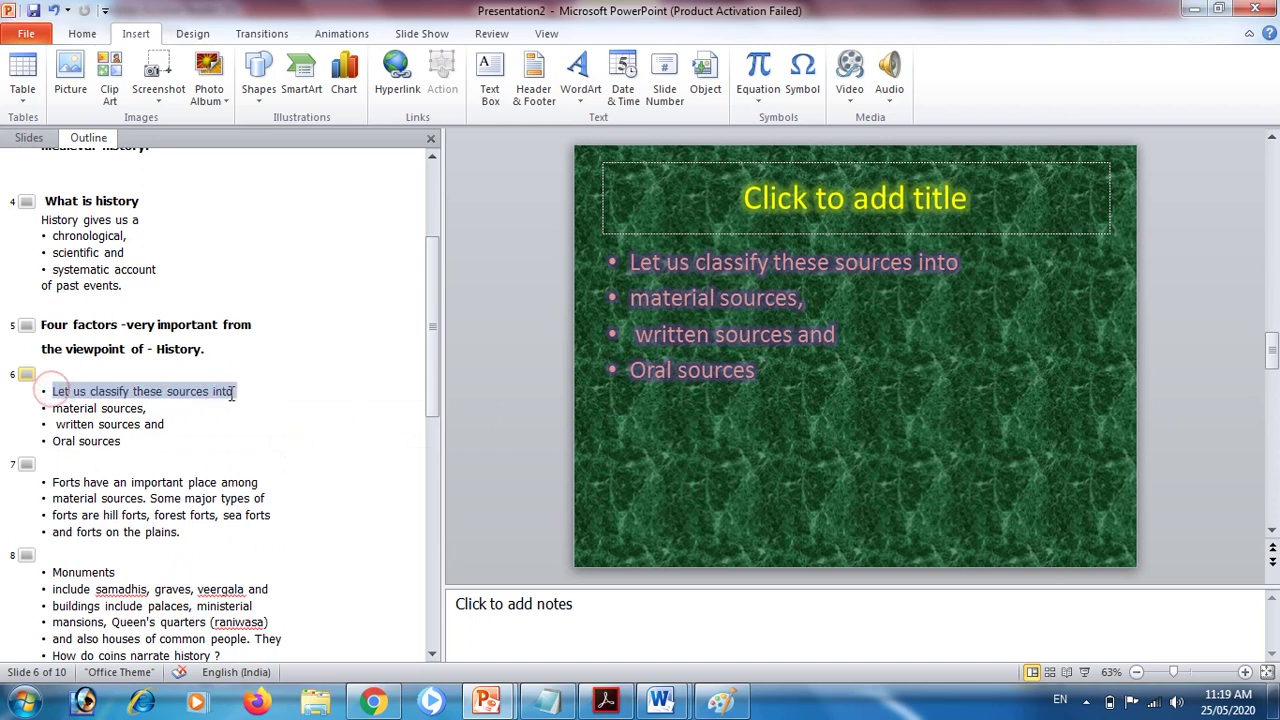
- Paste 'Let us classify these sources into' as slide 6's title and number material, written and Oral sources
{"action": "key", "text": "Delete"}
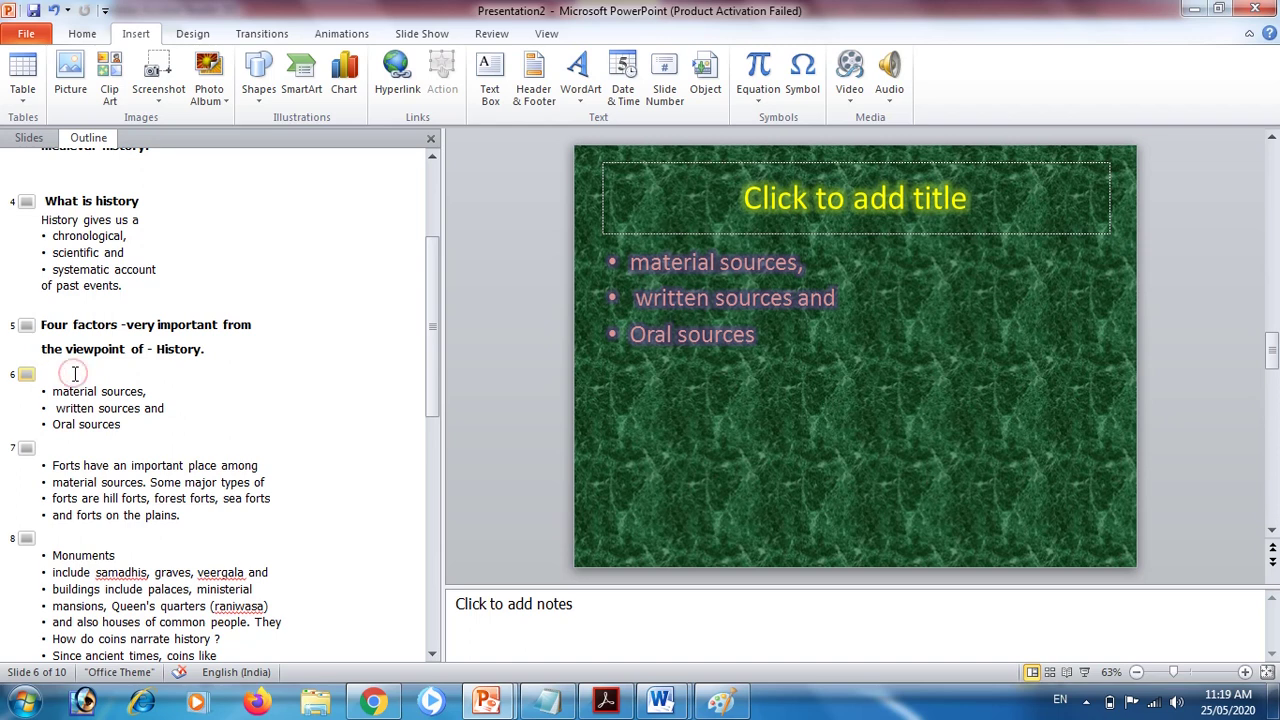
{"action": "key", "text": "ctrl+v"}
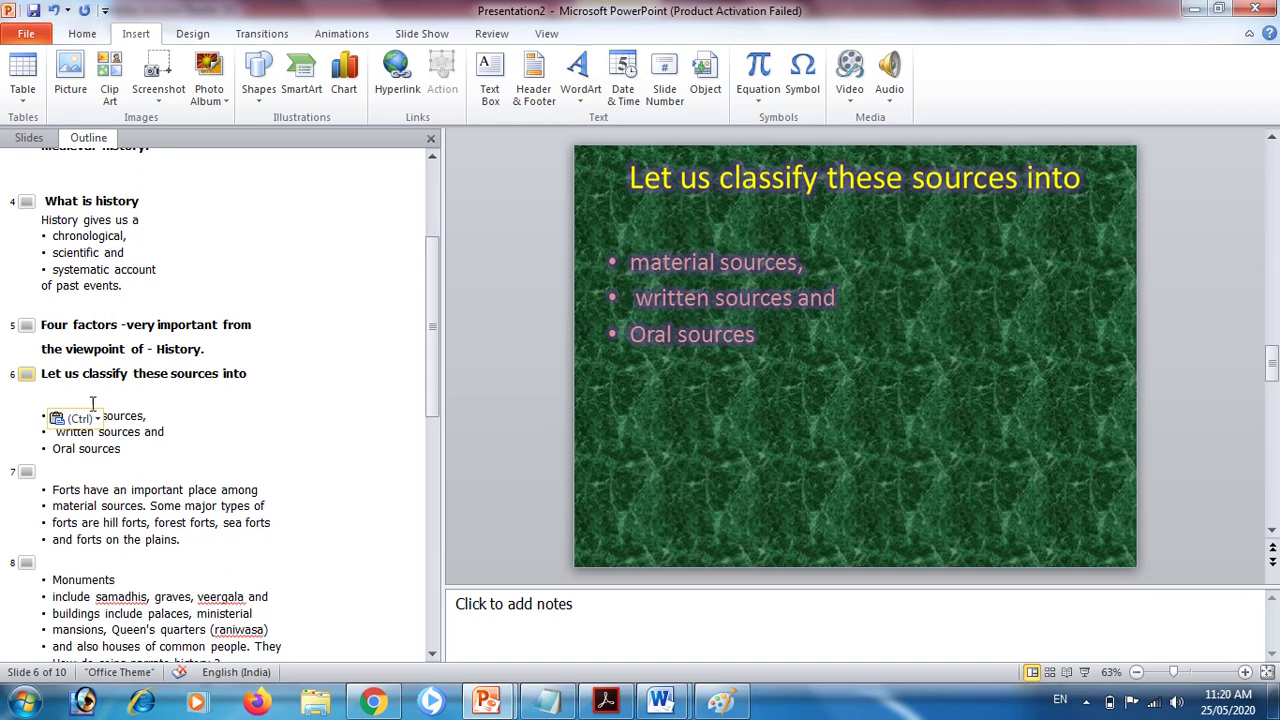
{"action": "left_click_drag", "start_coordinate": [92, 403], "coordinate": [140, 433]}
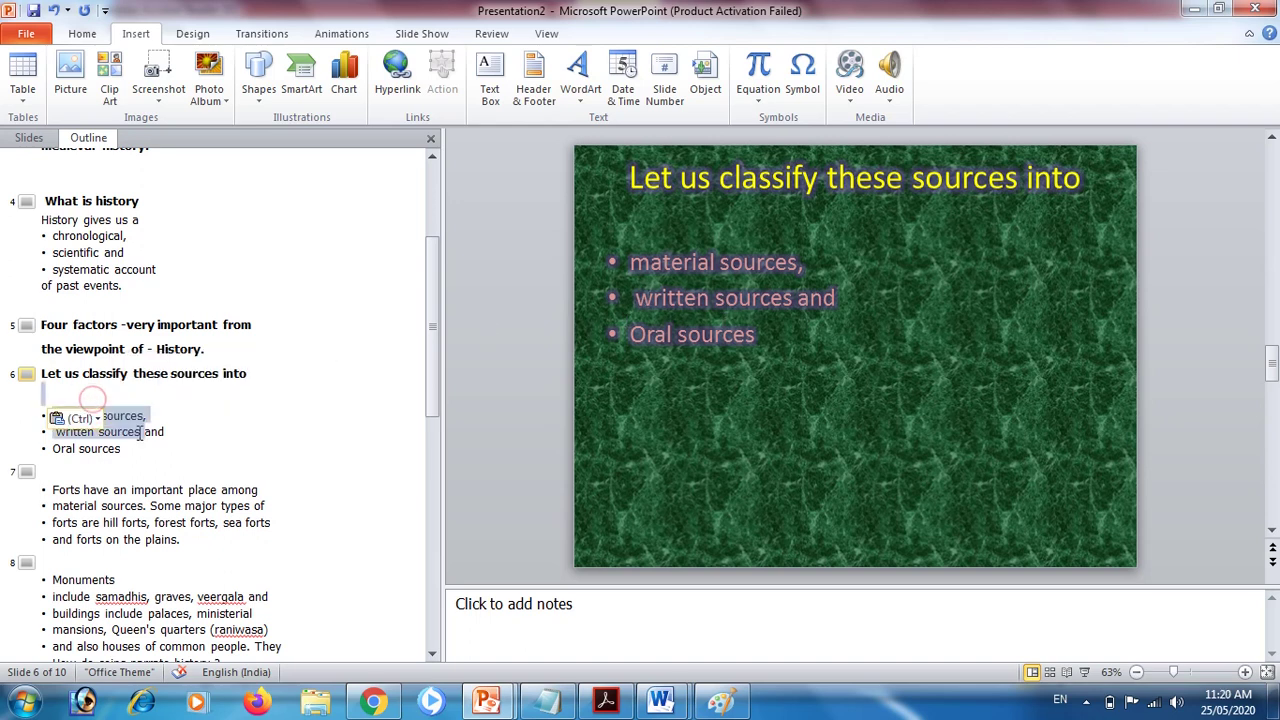
{"action": "left_click", "coordinate": [124, 451], "text": "shift"}
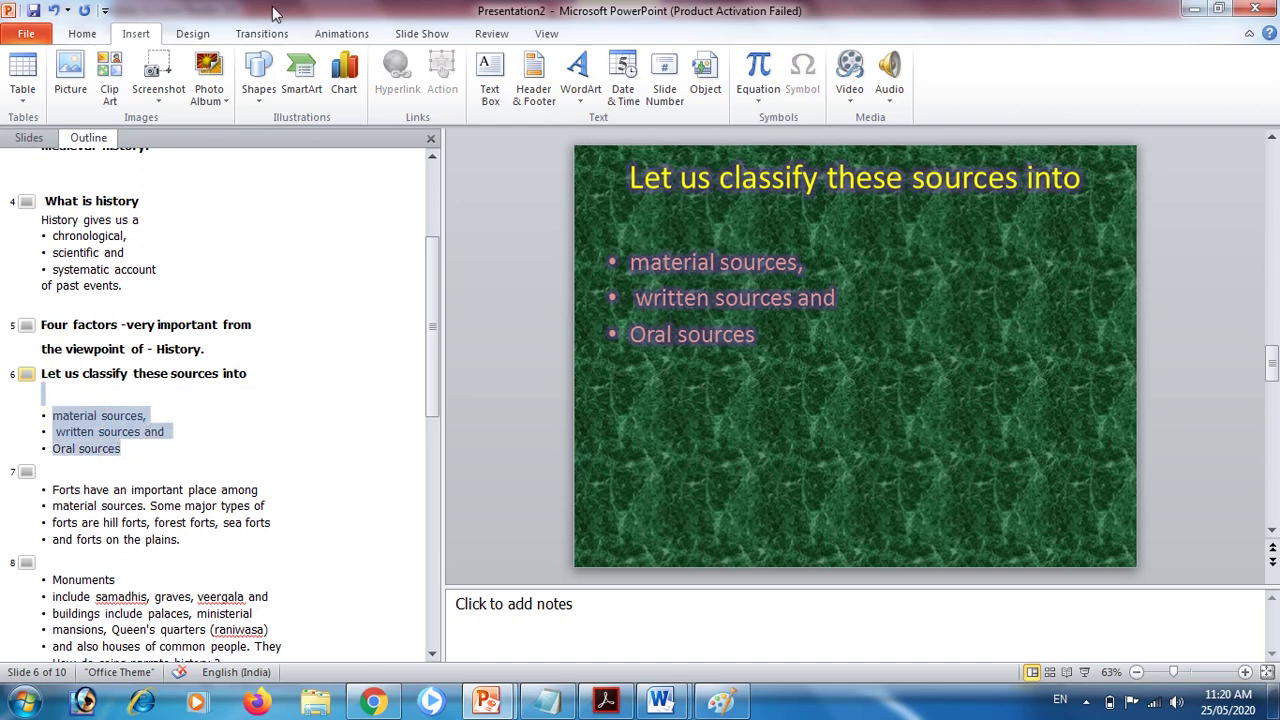
{"action": "left_click", "coordinate": [97, 40]}
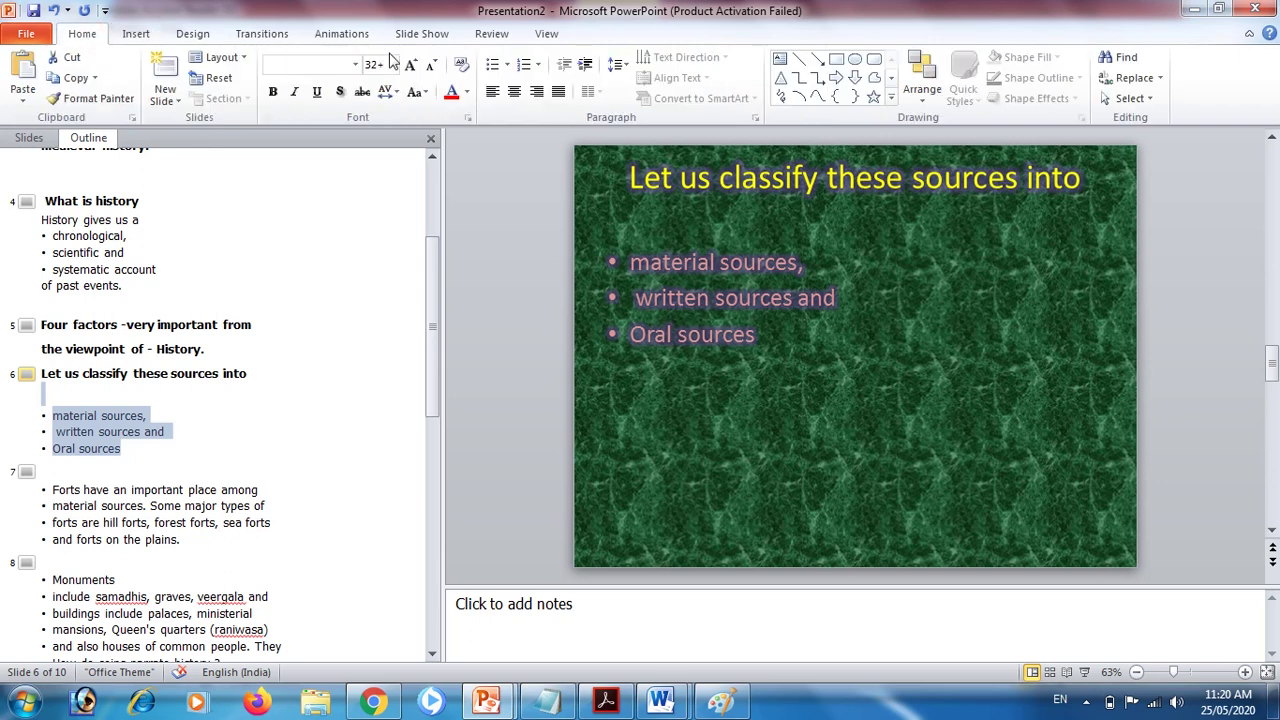
{"action": "left_click", "coordinate": [524, 65]}
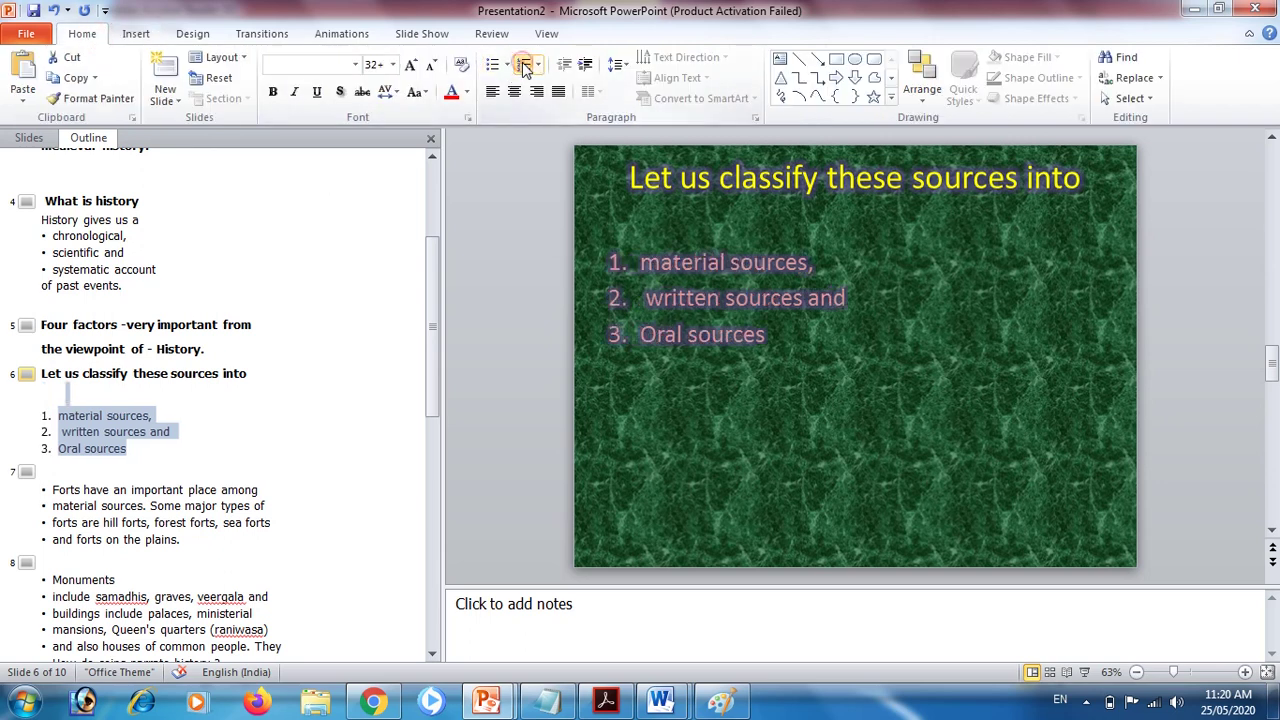
{"action": "left_click", "coordinate": [524, 65]}
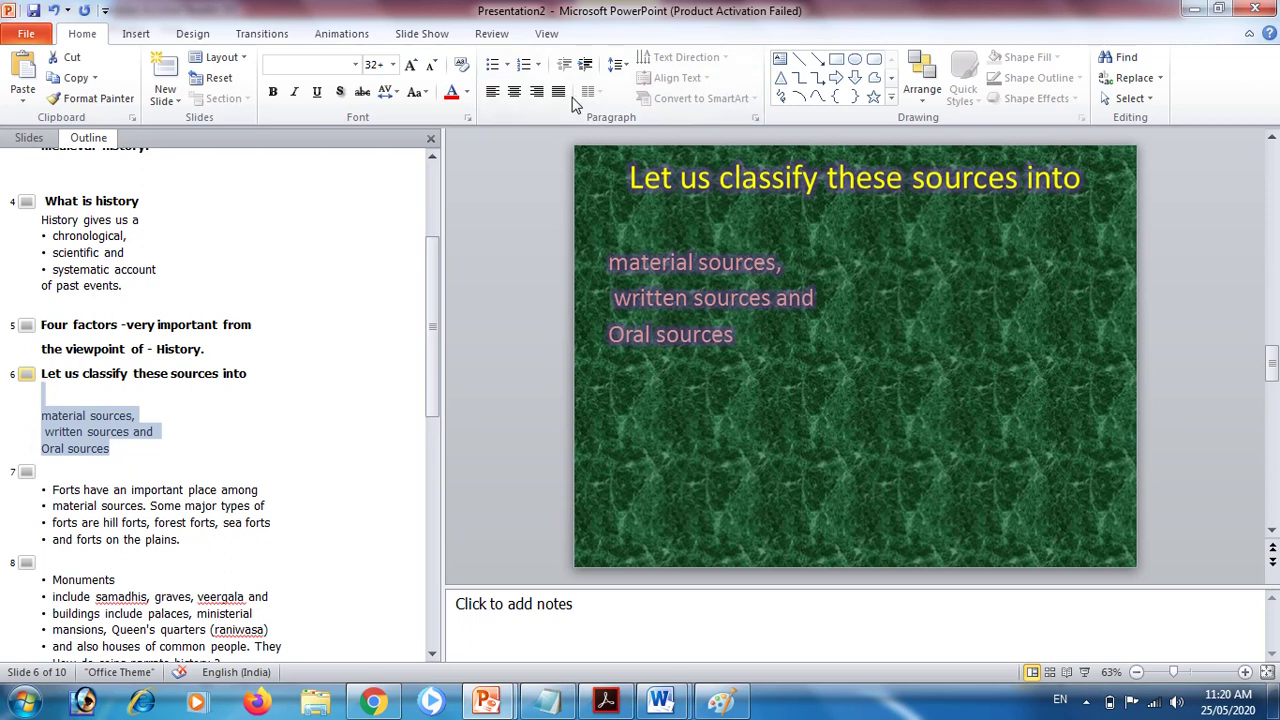
{"action": "left_click", "coordinate": [524, 65]}
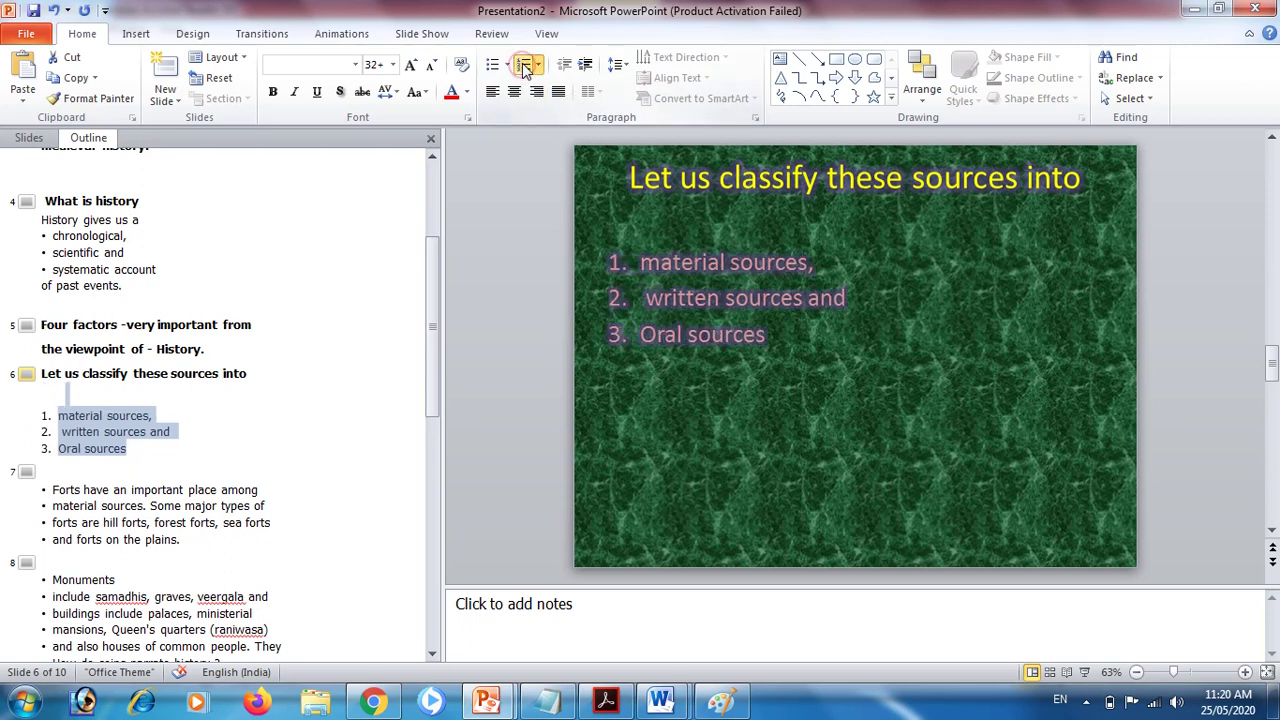
{"action": "left_click", "coordinate": [772, 420]}
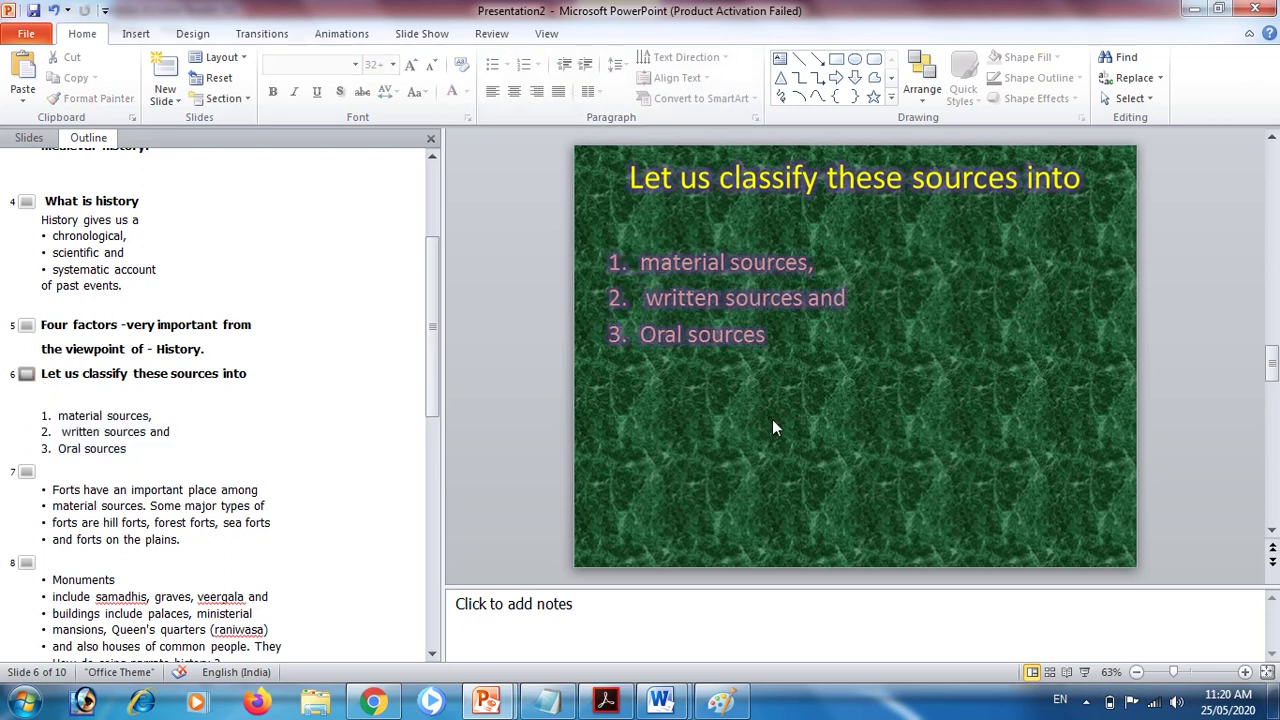
- Title slide 7 'Forts' and delete the sentence about forts' important place
{"action": "left_click", "coordinate": [77, 489]}
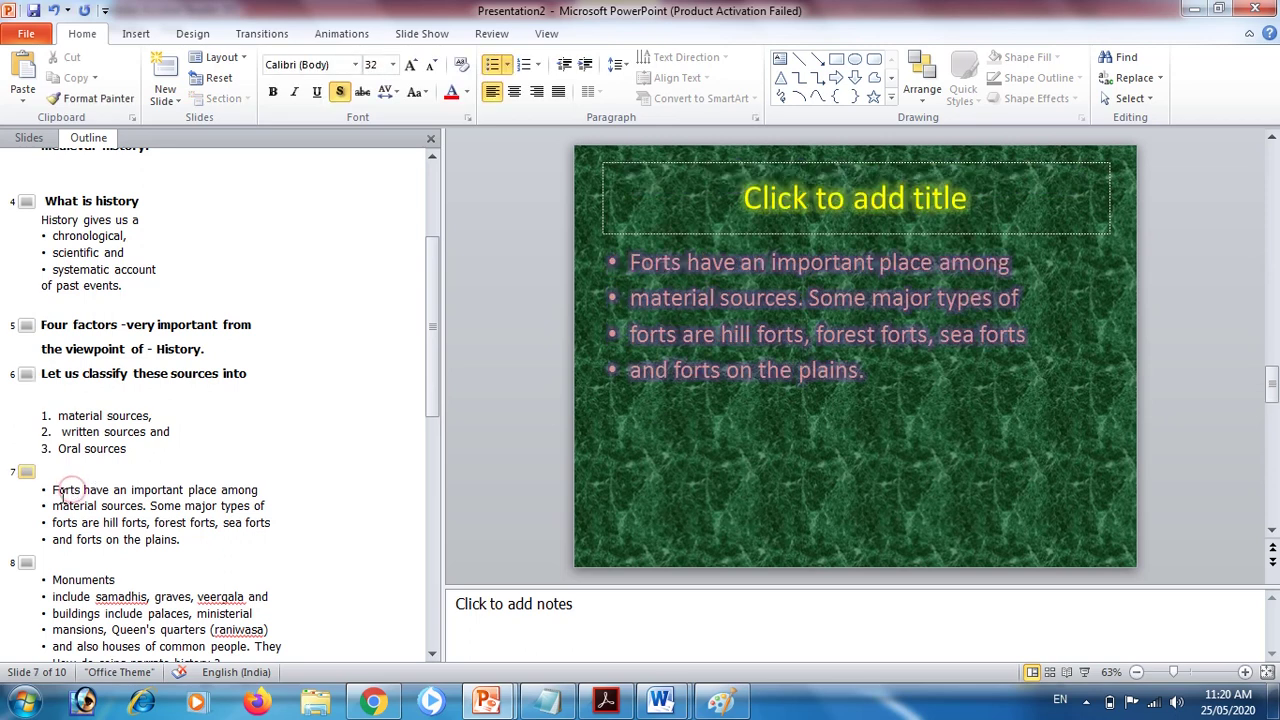
{"action": "left_click", "coordinate": [75, 472]}
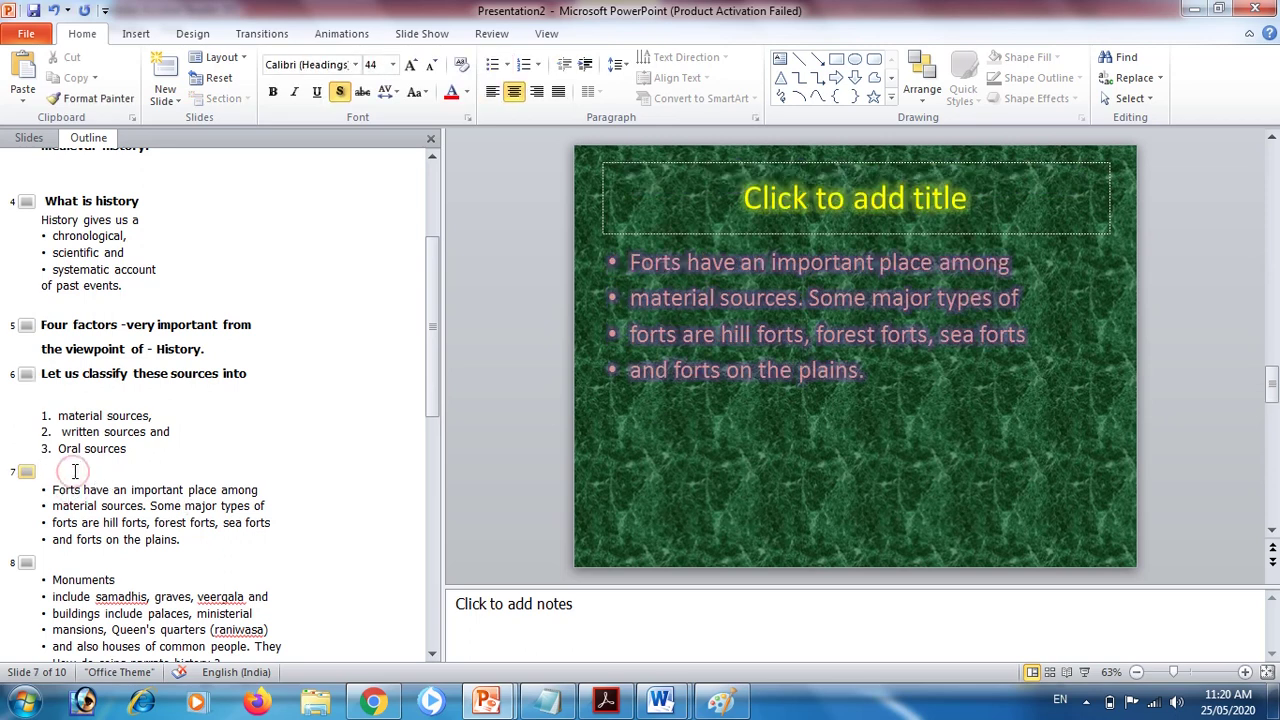
{"action": "type", "text": "Forts"}
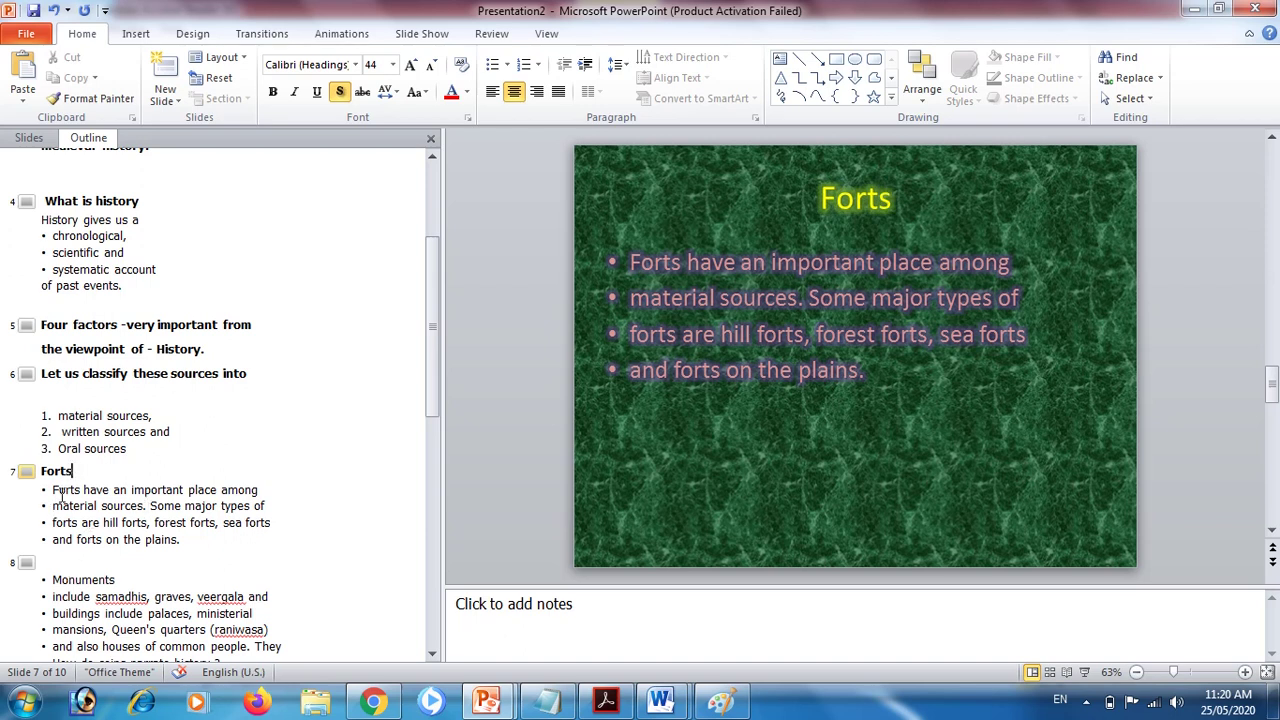
{"action": "left_click", "coordinate": [146, 505]}
{"action": "left_click_drag", "start_coordinate": [146, 505], "coordinate": [52, 490]}
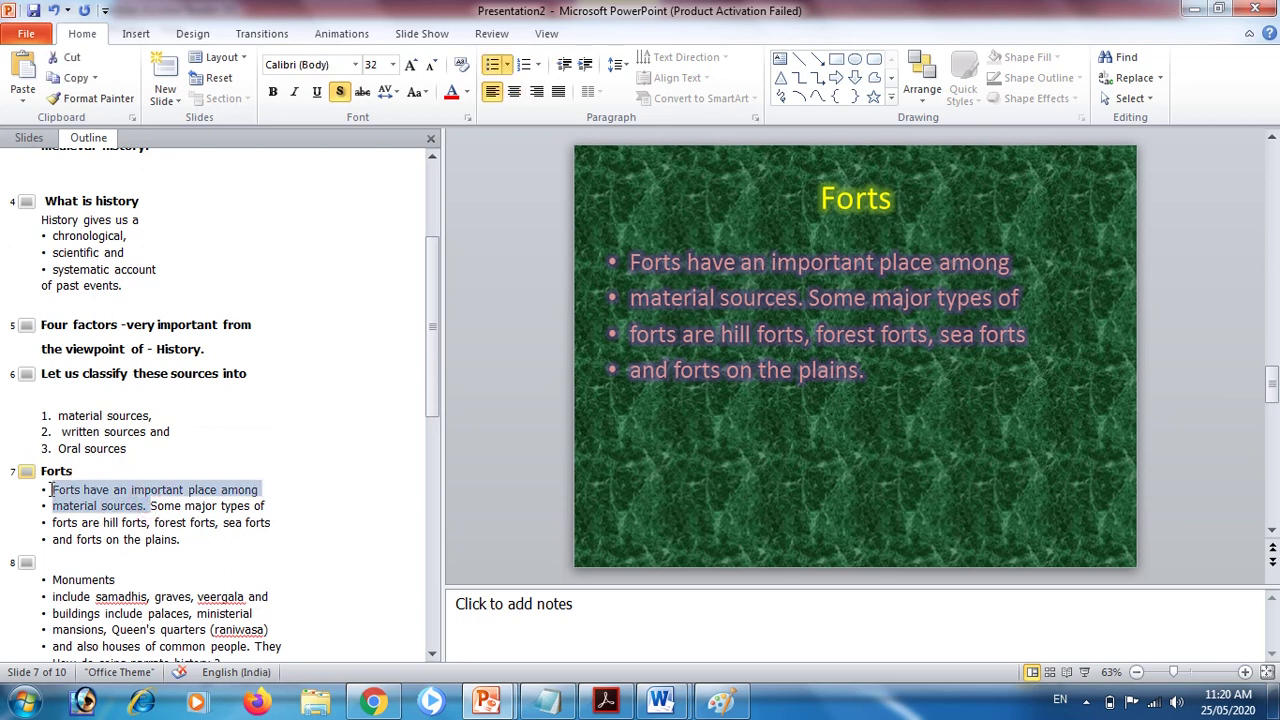
{"action": "key", "text": "Delete"}
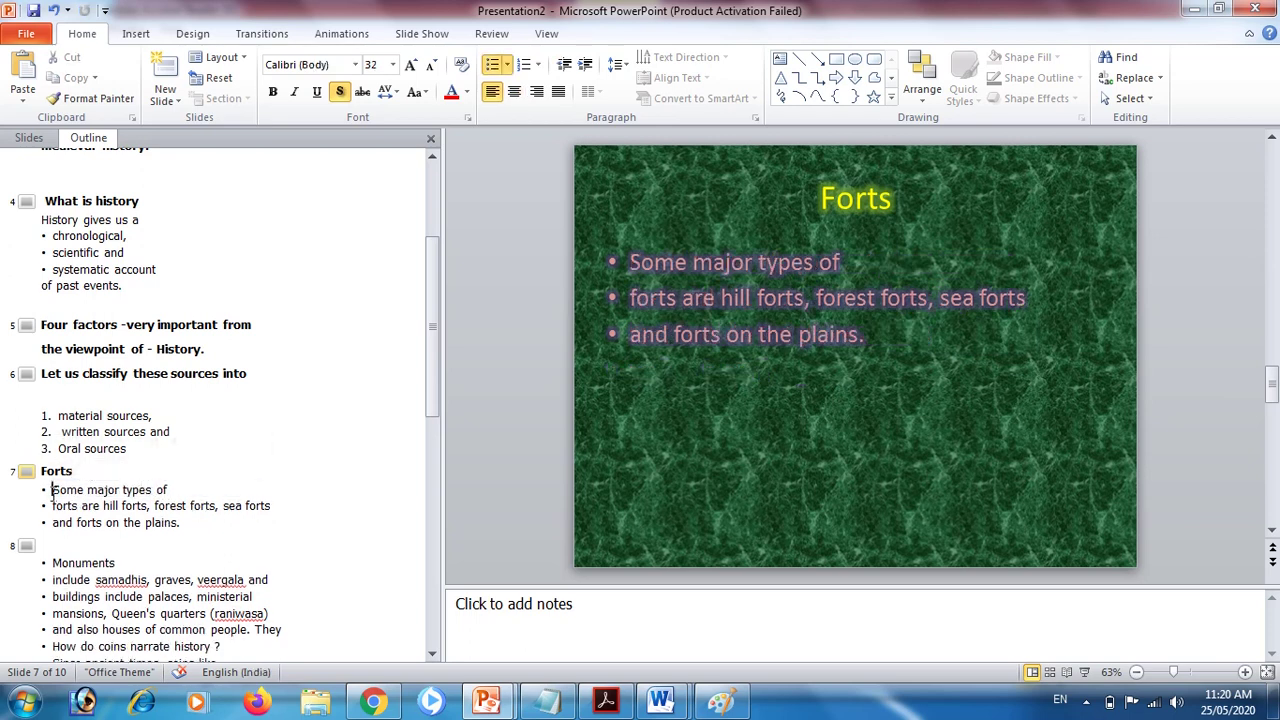
{"action": "key", "text": "BackSpace"}
{"action": "key", "text": "Home"}
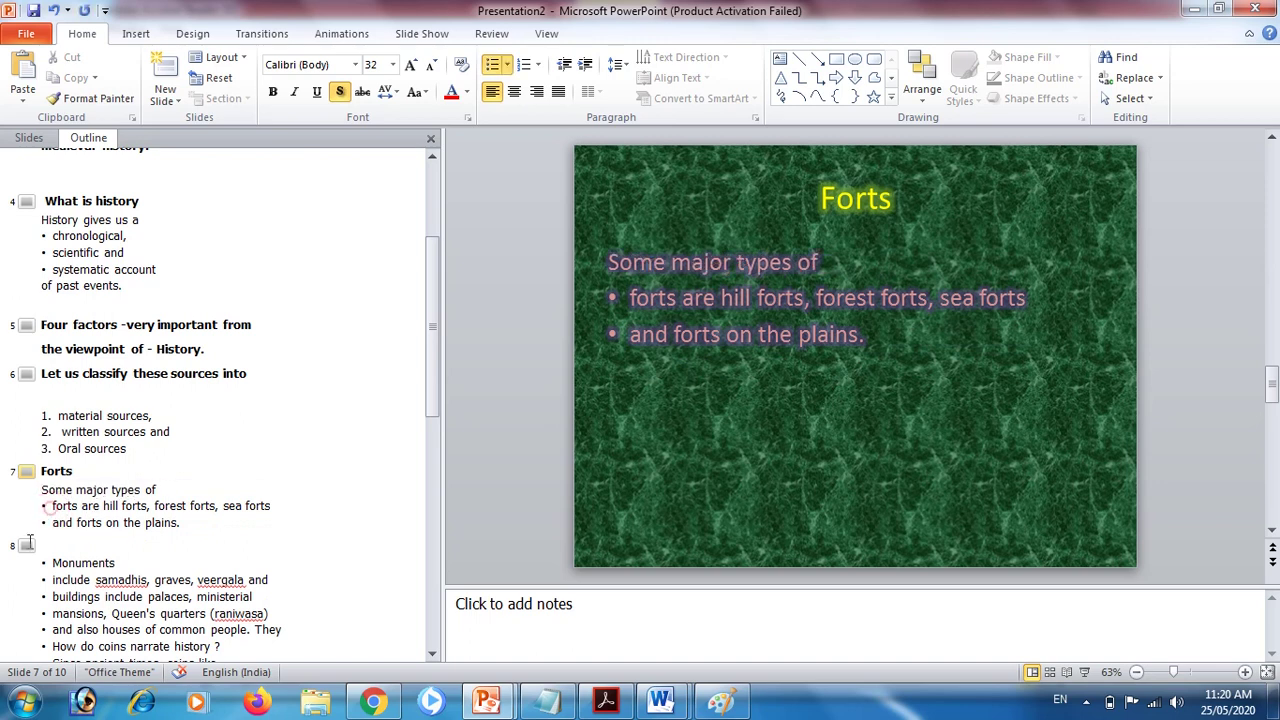
{"action": "left_click_drag", "start_coordinate": [52, 505], "coordinate": [3, 695]}
{"action": "left_click", "coordinate": [178, 477]}
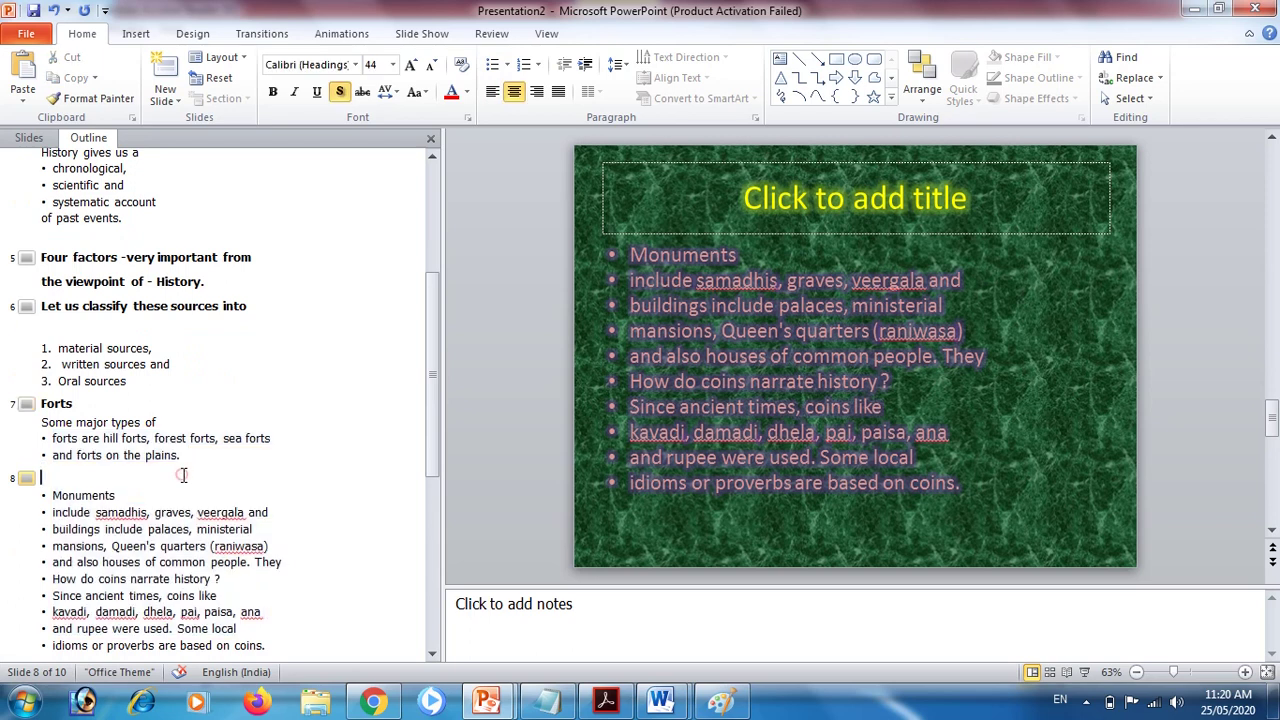
- Make 'Some major types of forts are' a single unbulleted intro line
{"action": "left_click", "coordinate": [104, 438]}
{"action": "key", "text": "Return"}
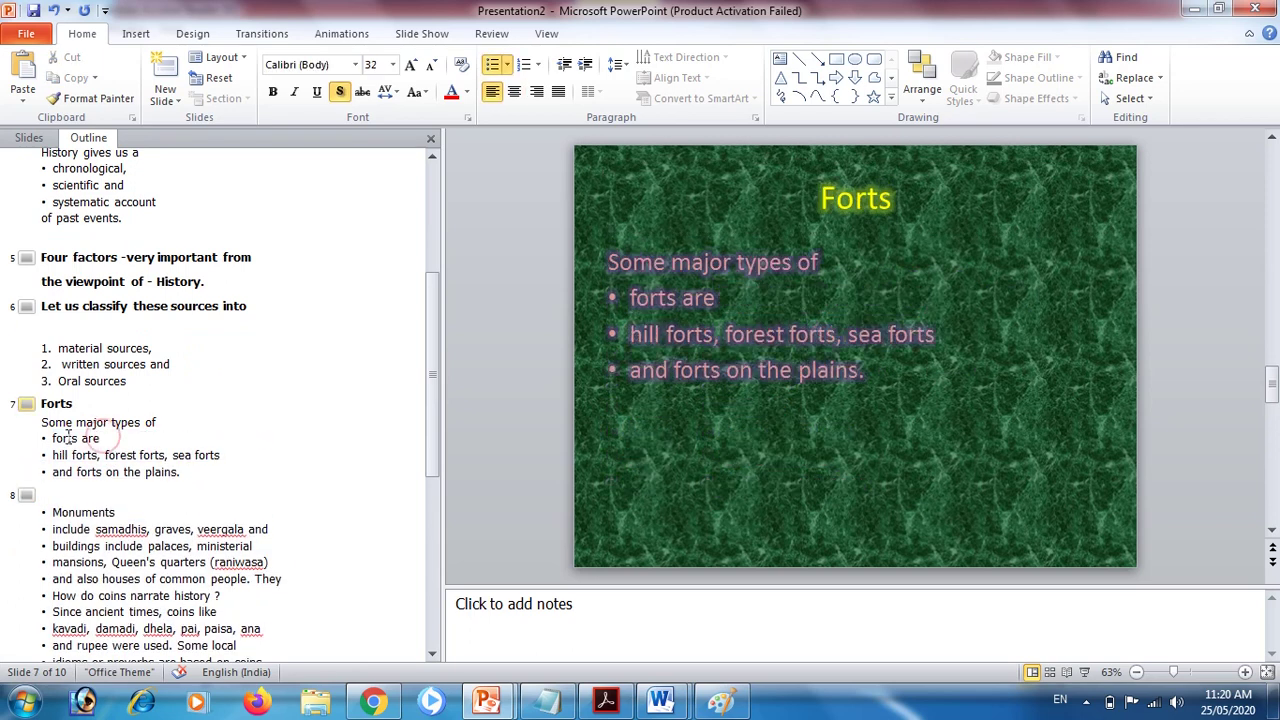
{"action": "left_click", "coordinate": [52, 438]}
{"action": "key", "text": "BackSpace"}
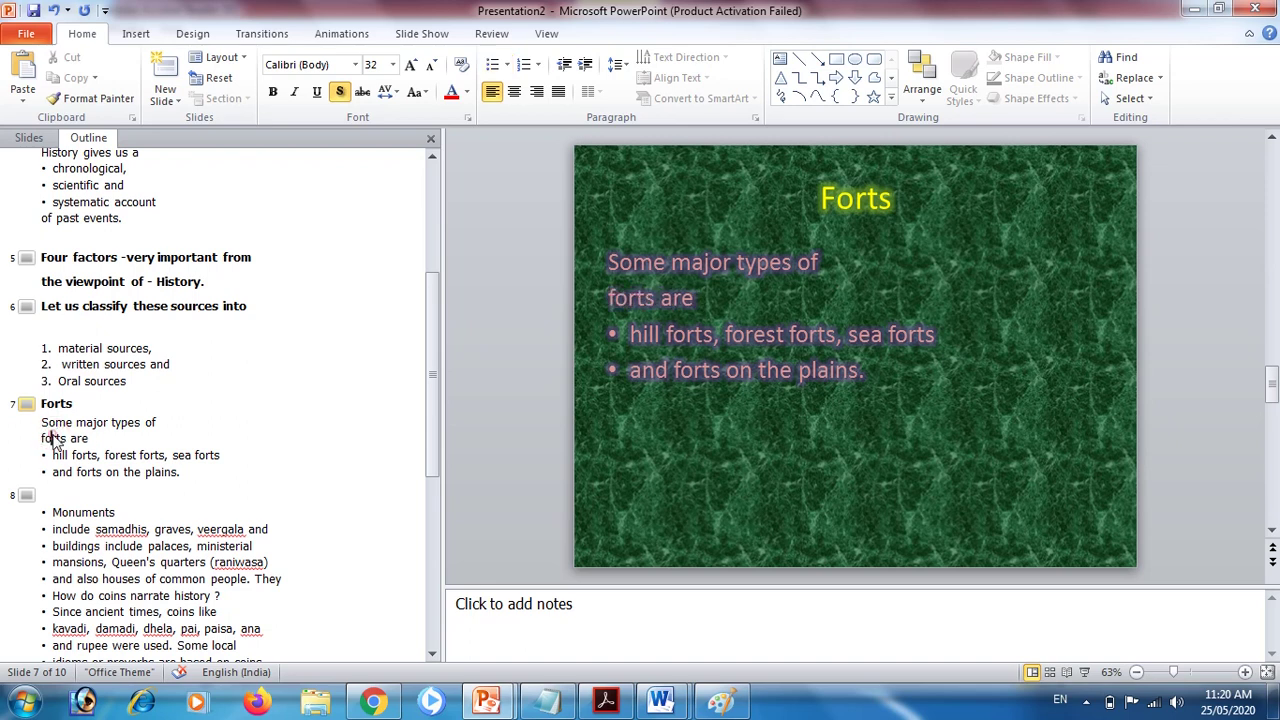
{"action": "left_click_drag", "start_coordinate": [55, 440], "coordinate": [2, 505]}
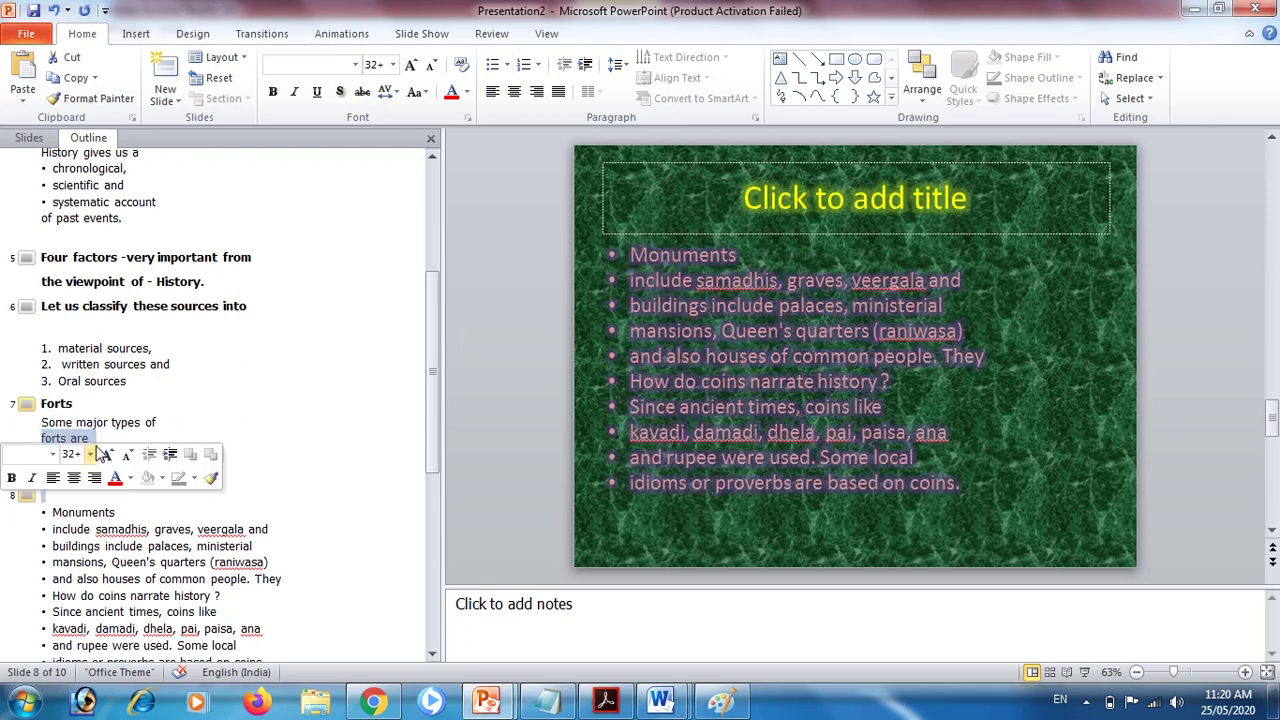
{"action": "left_click", "coordinate": [98, 440]}
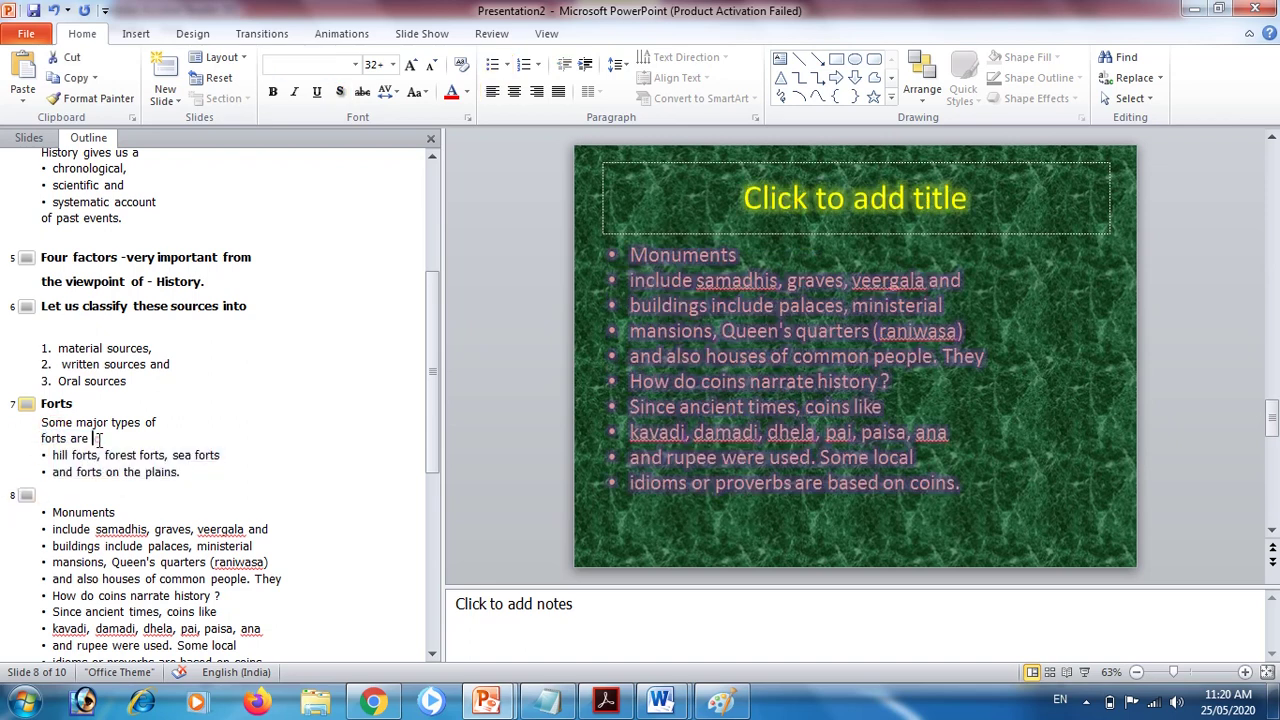
{"action": "left_click", "coordinate": [43, 434]}
{"action": "key", "text": "BackSpace"}
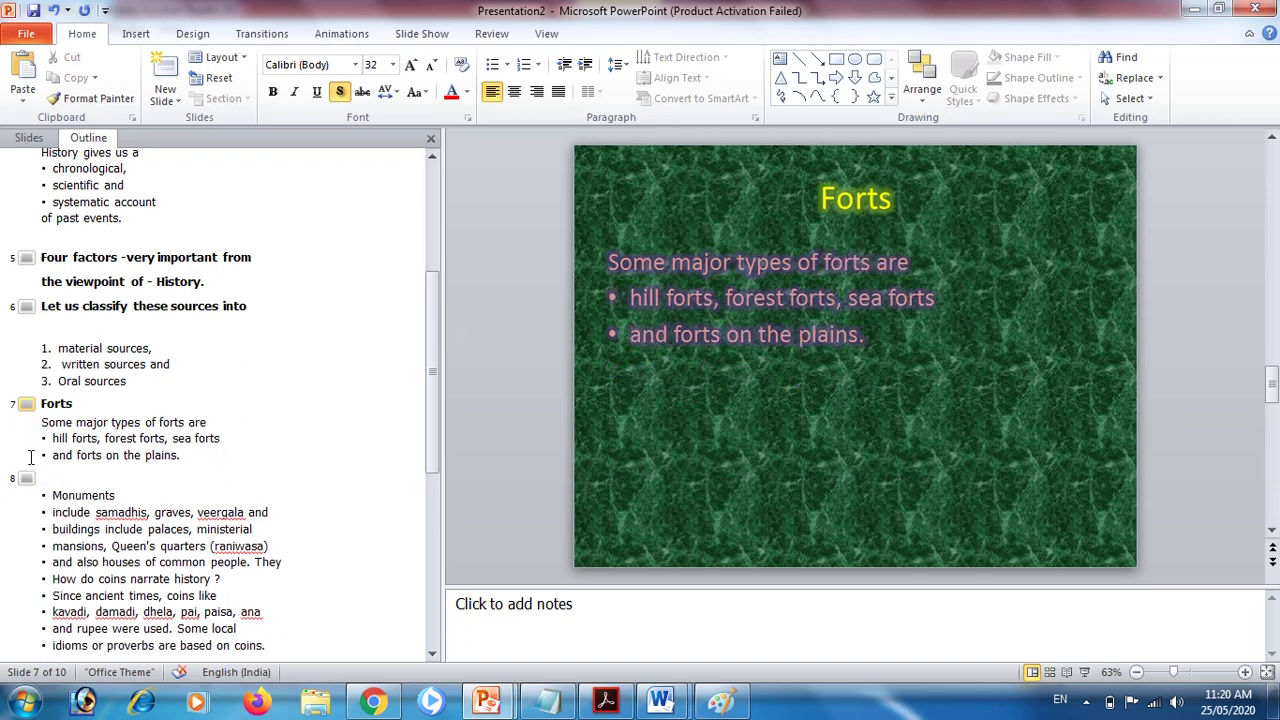
- Put hill forts, forest forts, sea forts and forts on the plains on separate bullets
{"action": "left_click", "coordinate": [105, 438]}
{"action": "key", "text": "Return"}
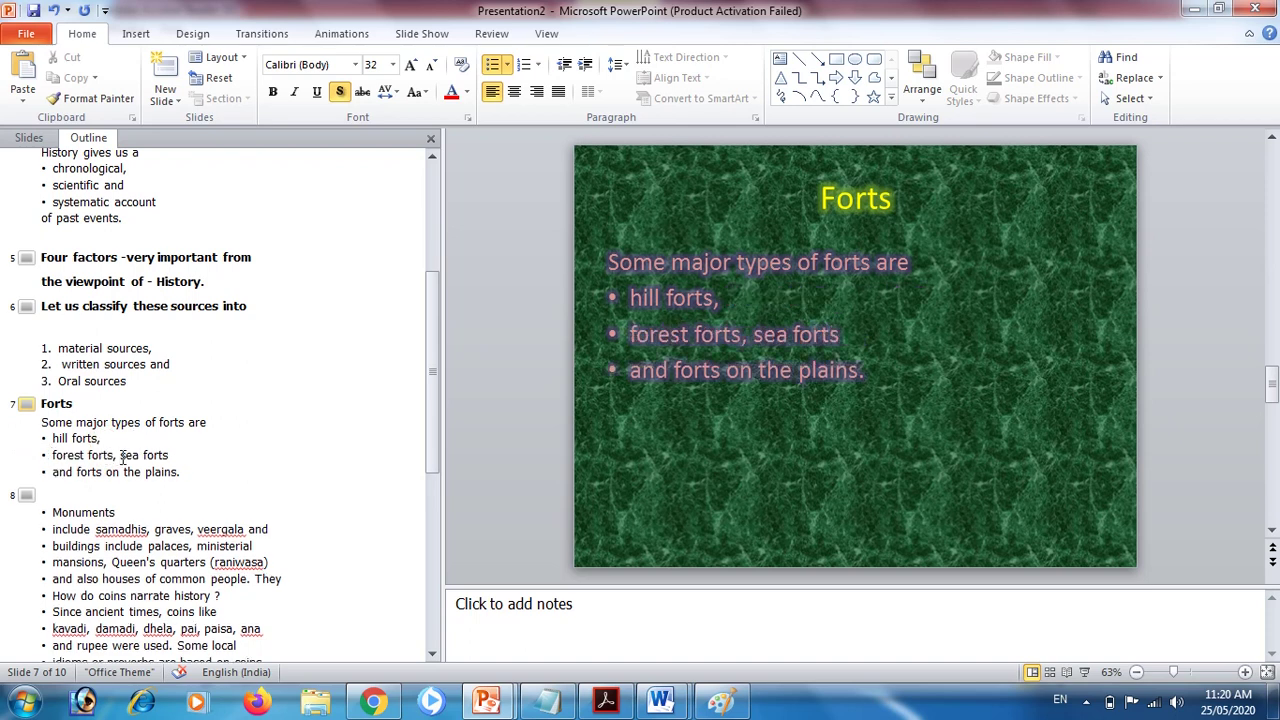
{"action": "left_click", "coordinate": [120, 455]}
{"action": "key", "text": "Return"}
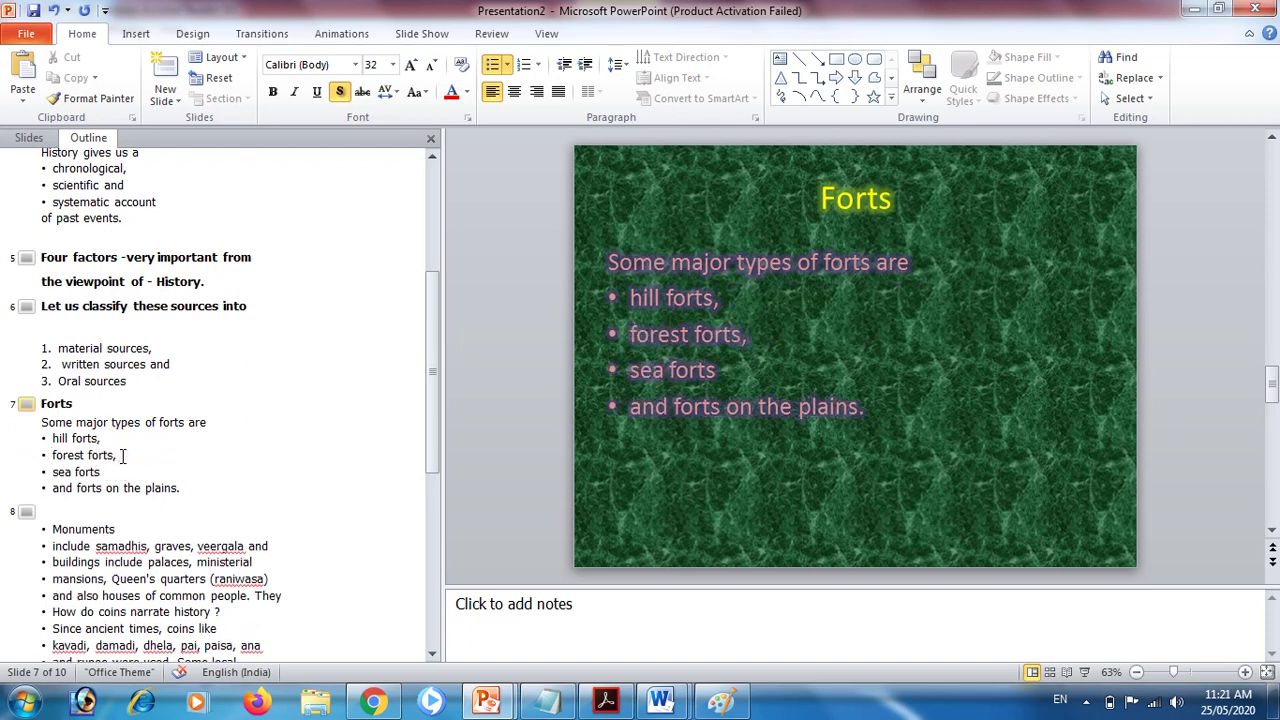
{"action": "left_click", "coordinate": [76, 488]}
{"action": "key", "text": "Return"}
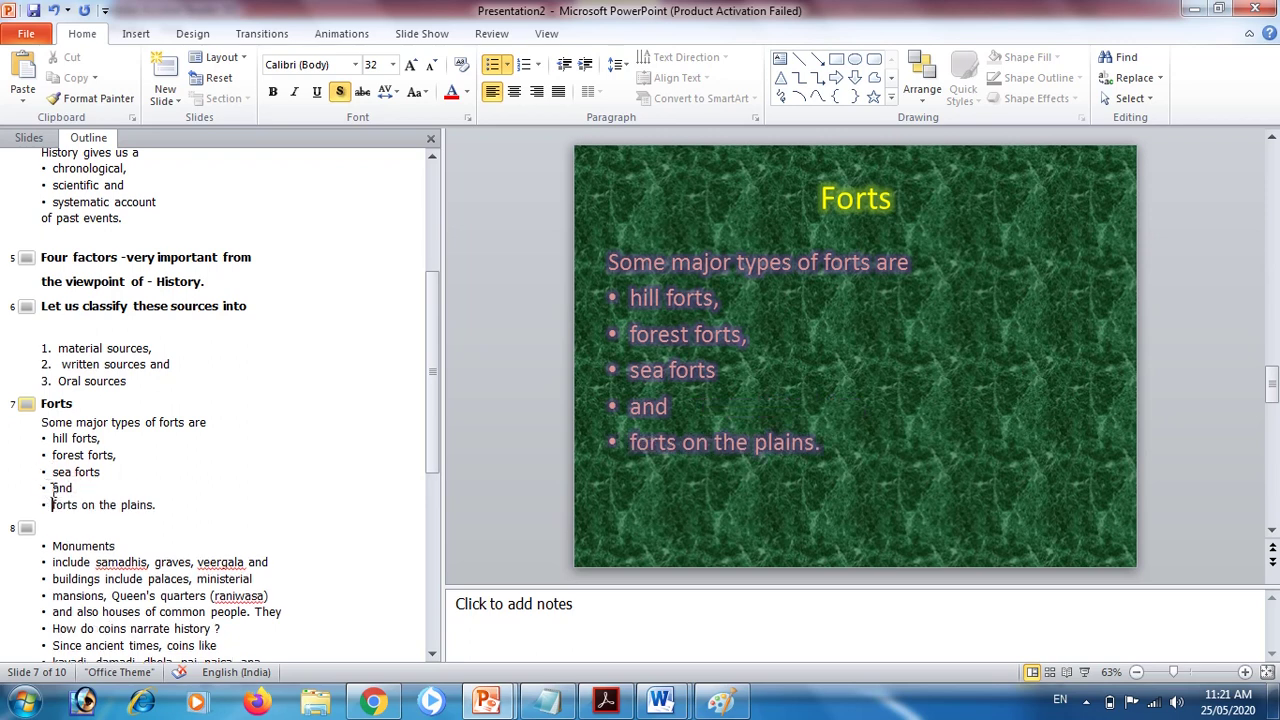
{"action": "left_click", "coordinate": [51, 488]}
{"action": "key", "text": "BackSpace"}
{"action": "key", "text": "BackSpace"}
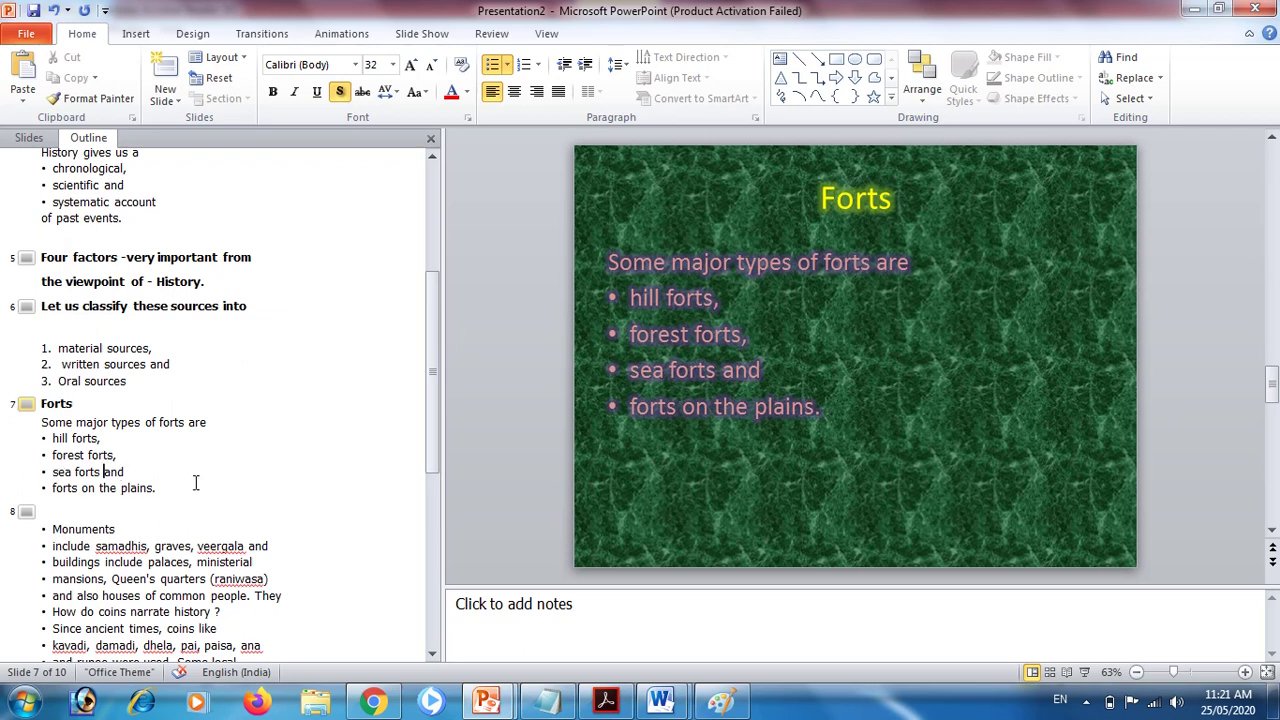
{"action": "mouse_move", "coordinate": [434, 435]}
{"action": "left_mouse_down"}
{"action": "mouse_move", "coordinate": [449, 587]}
{"action": "mouse_move", "coordinate": [408, 448]}
{"action": "left_mouse_up"}
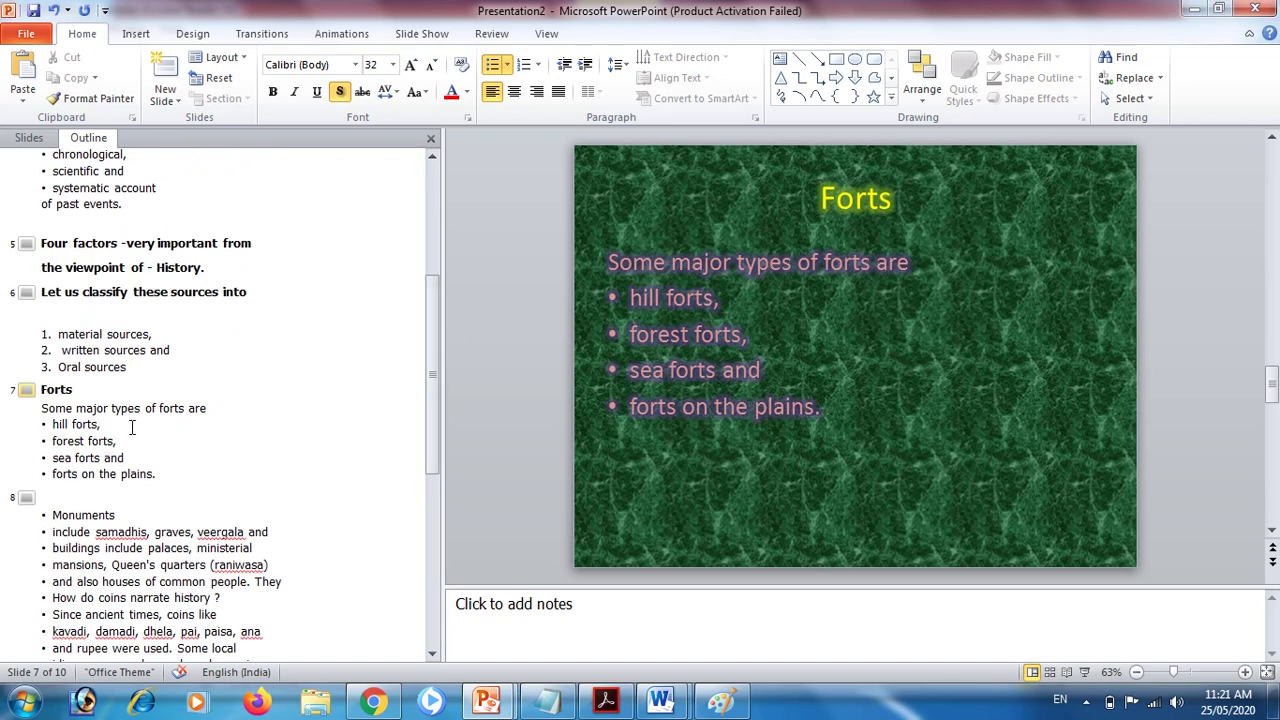
- In a new Chrome tab, search Google for 'free images forts in maharashtra'
{"action": "left_click", "coordinate": [376, 706]}
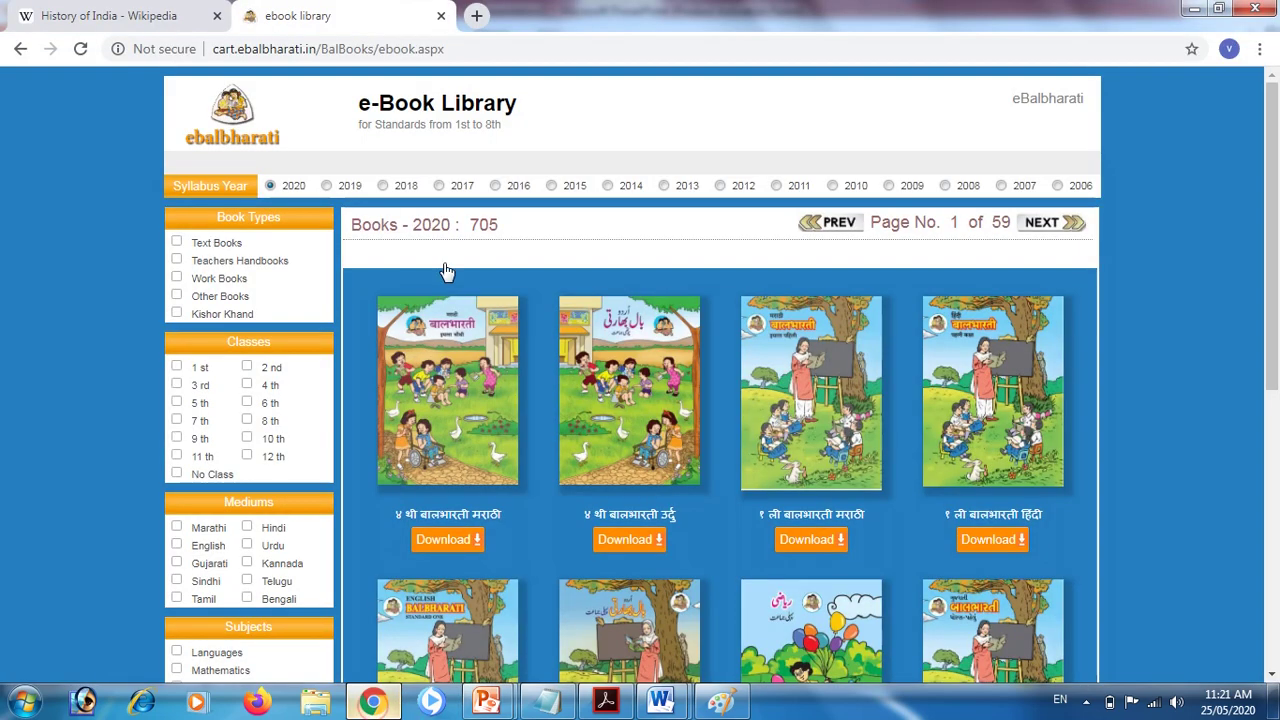
{"action": "left_click", "coordinate": [478, 16]}
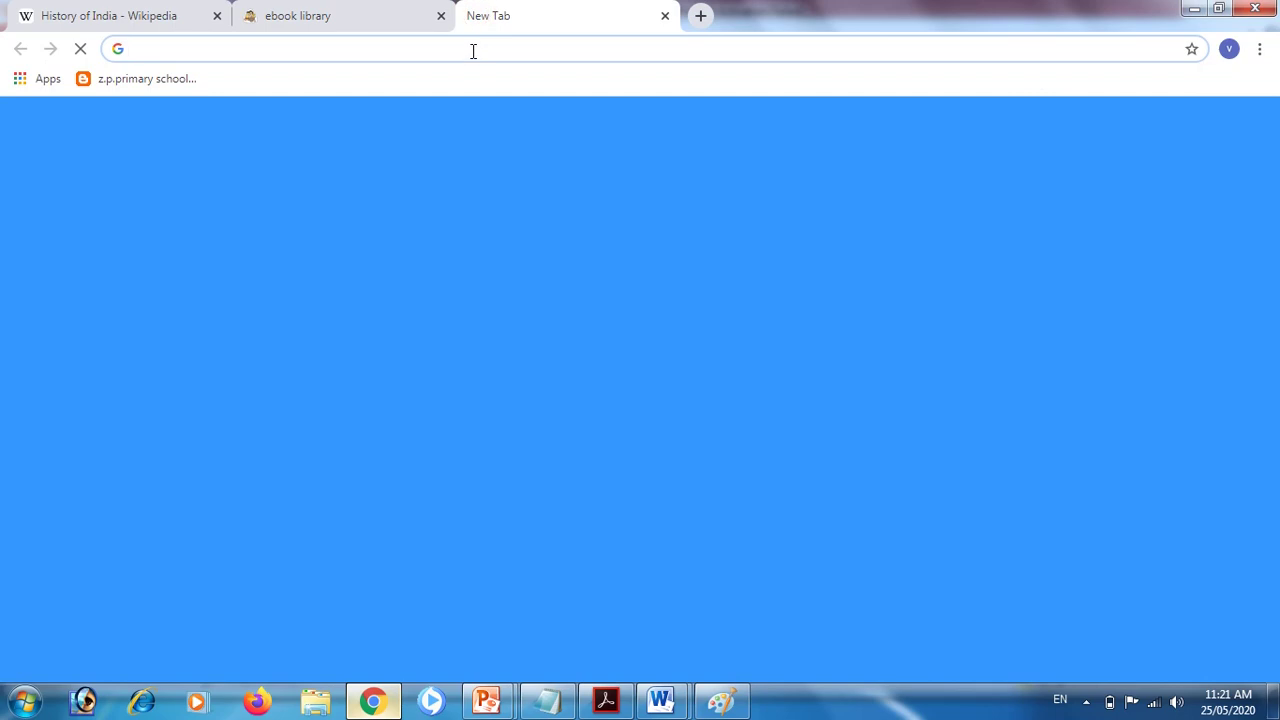
{"action": "left_click", "coordinate": [473, 50]}
{"action": "type", "text": "free "}
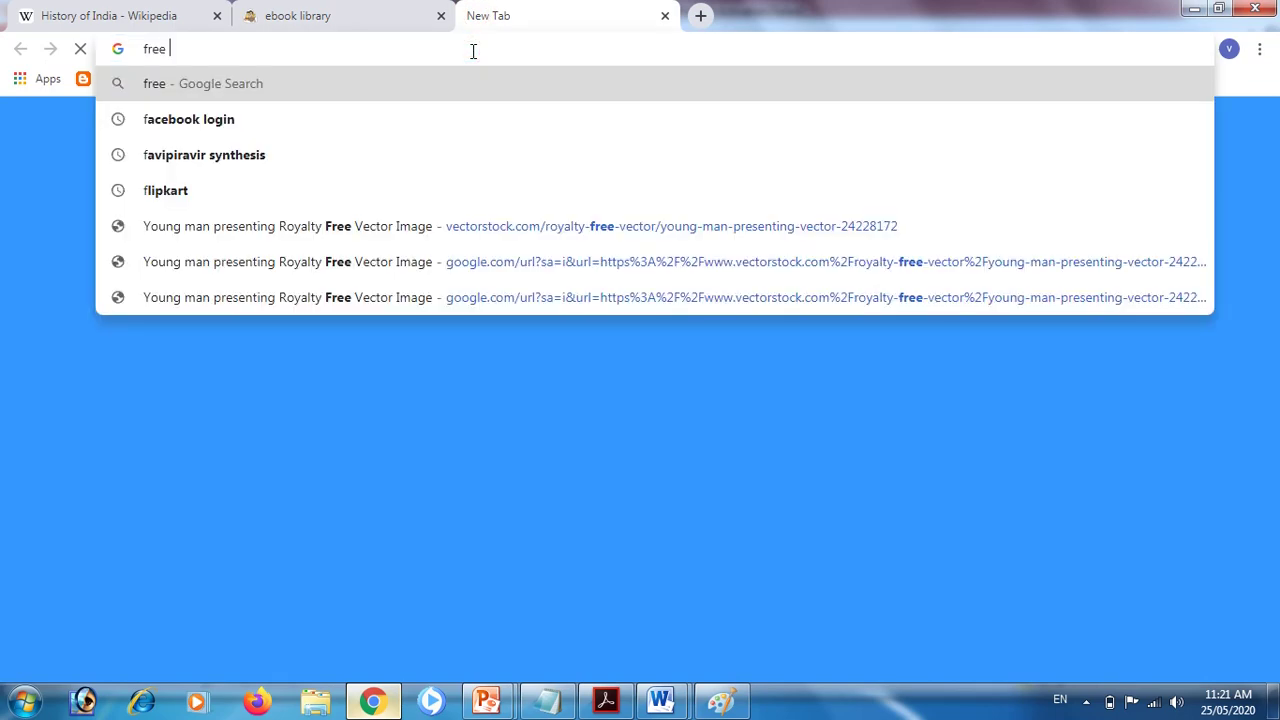
{"action": "type", "text": "i"}
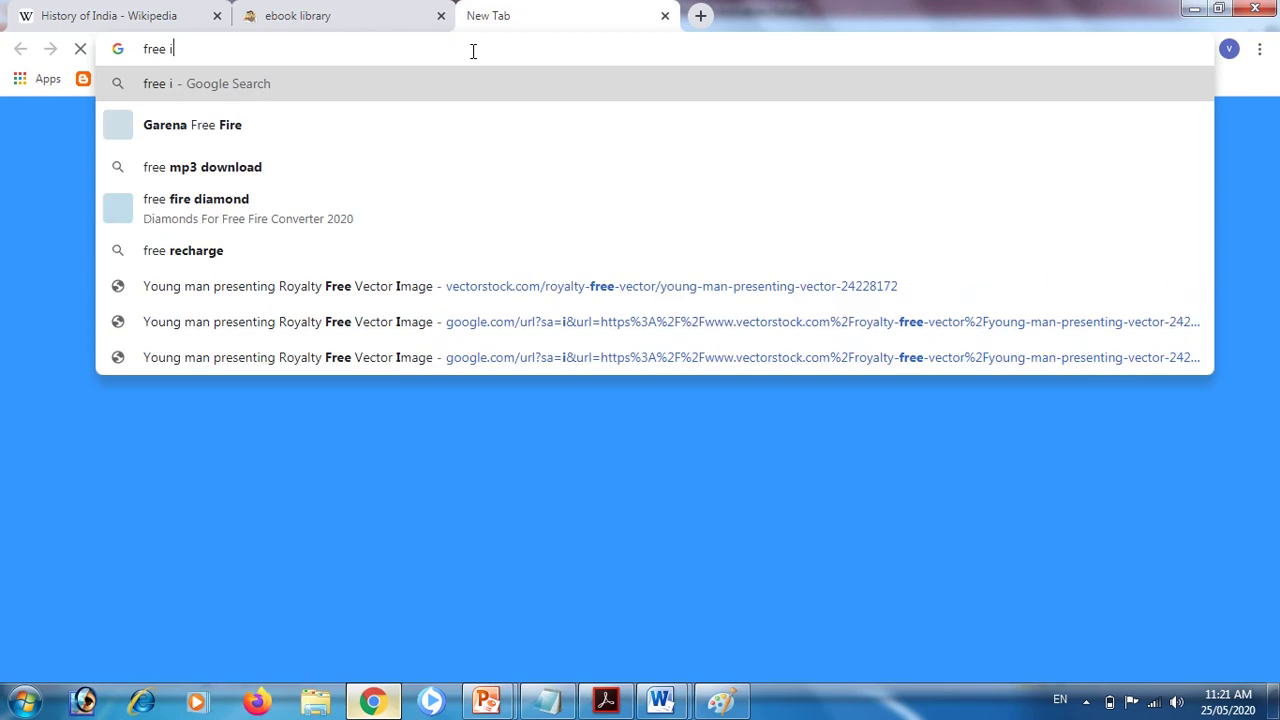
{"action": "type", "text": "mages"}
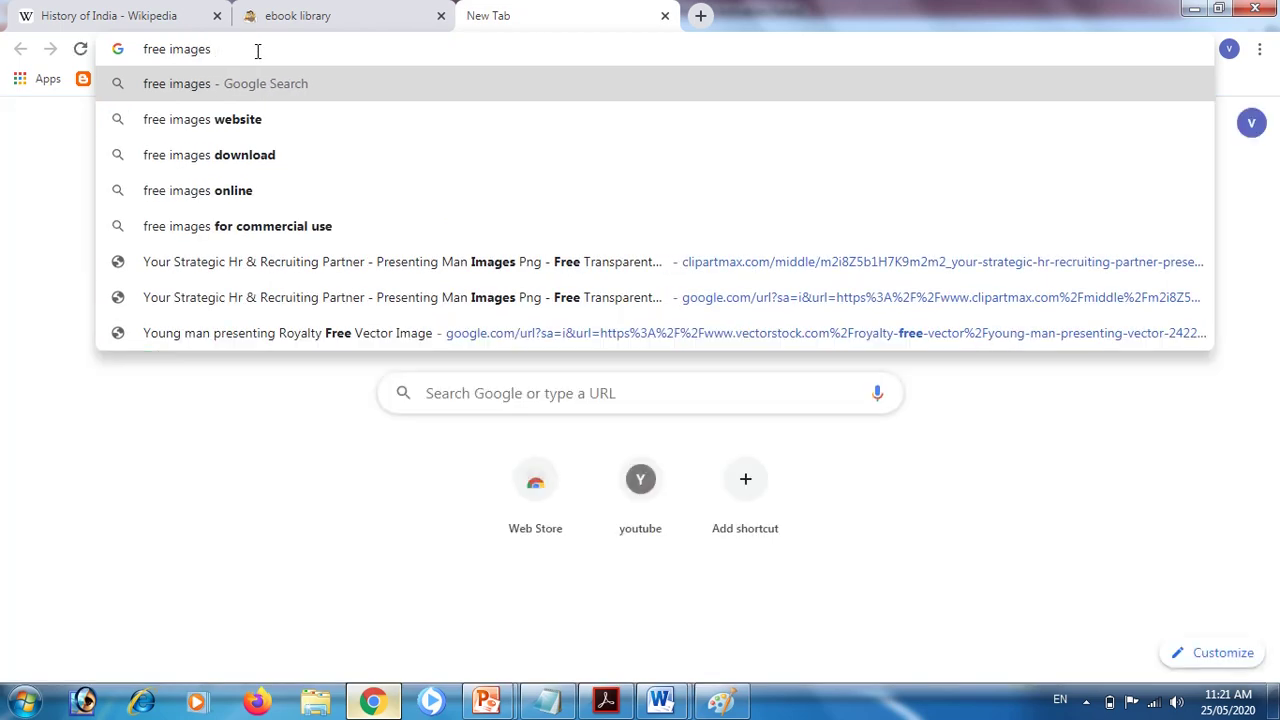
{"action": "type", "text": " forts "}
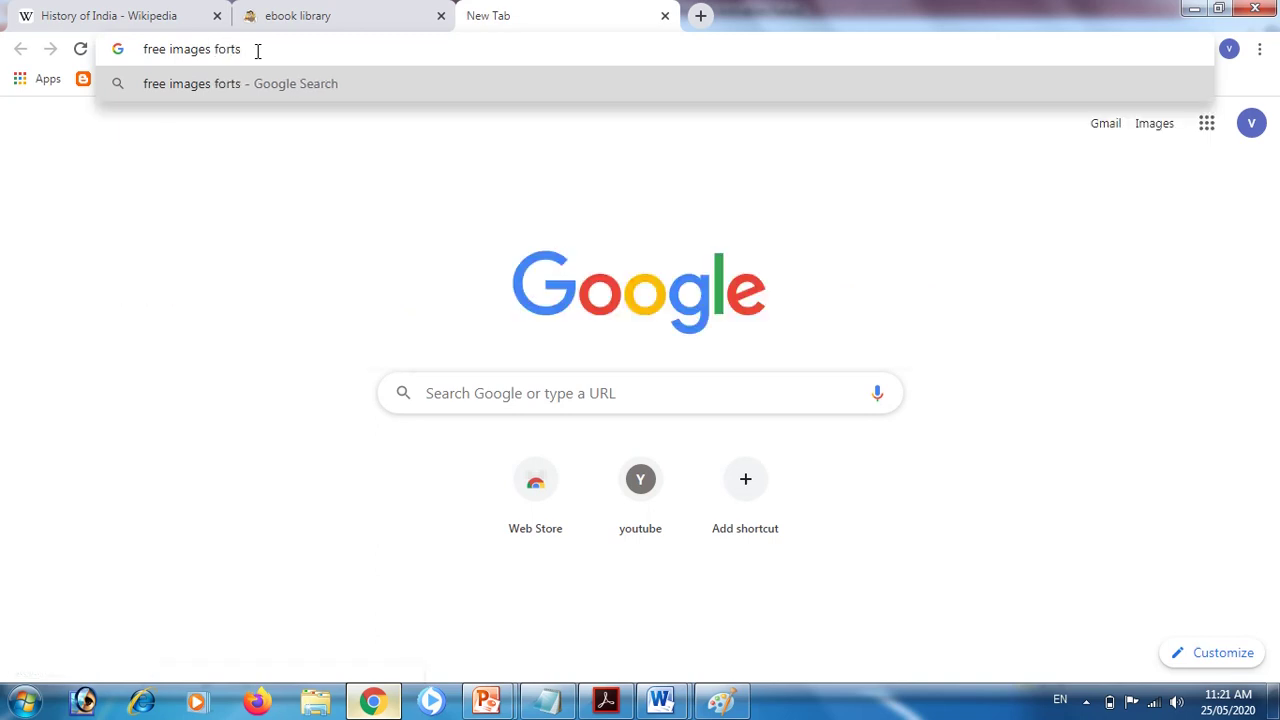
{"action": "type", "text": "in maha"}
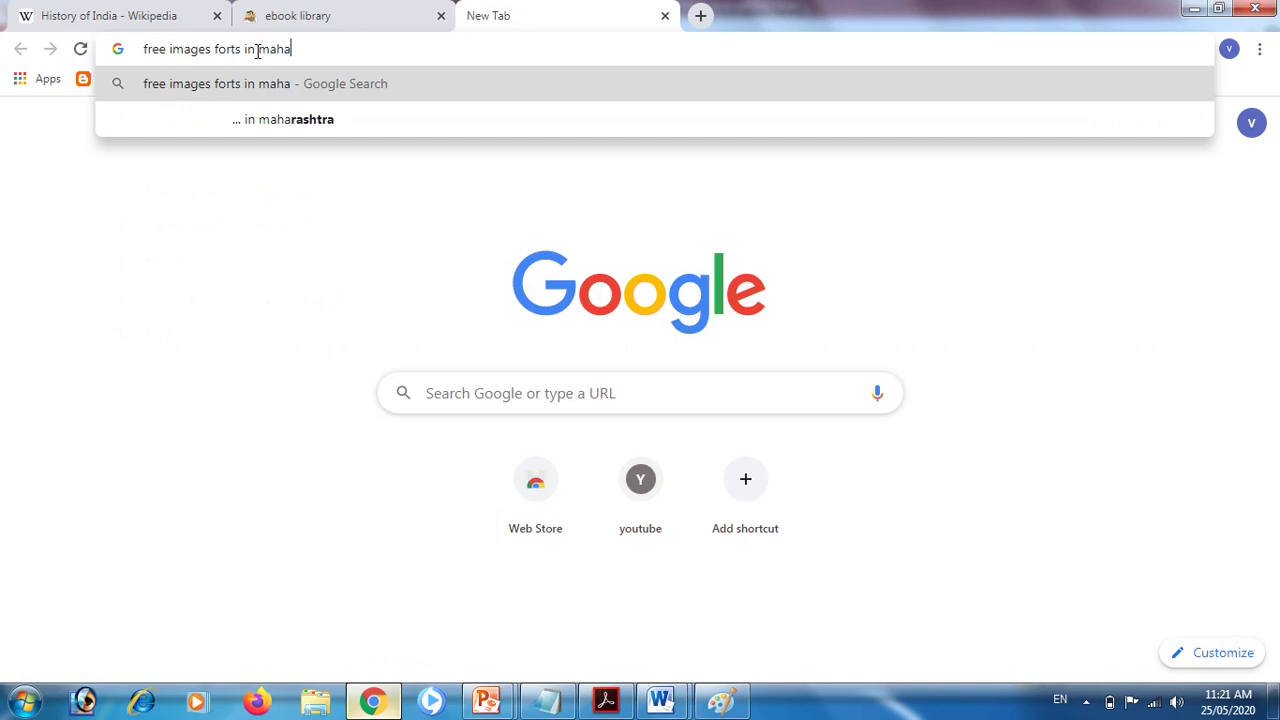
{"action": "type", "text": "rashtra"}
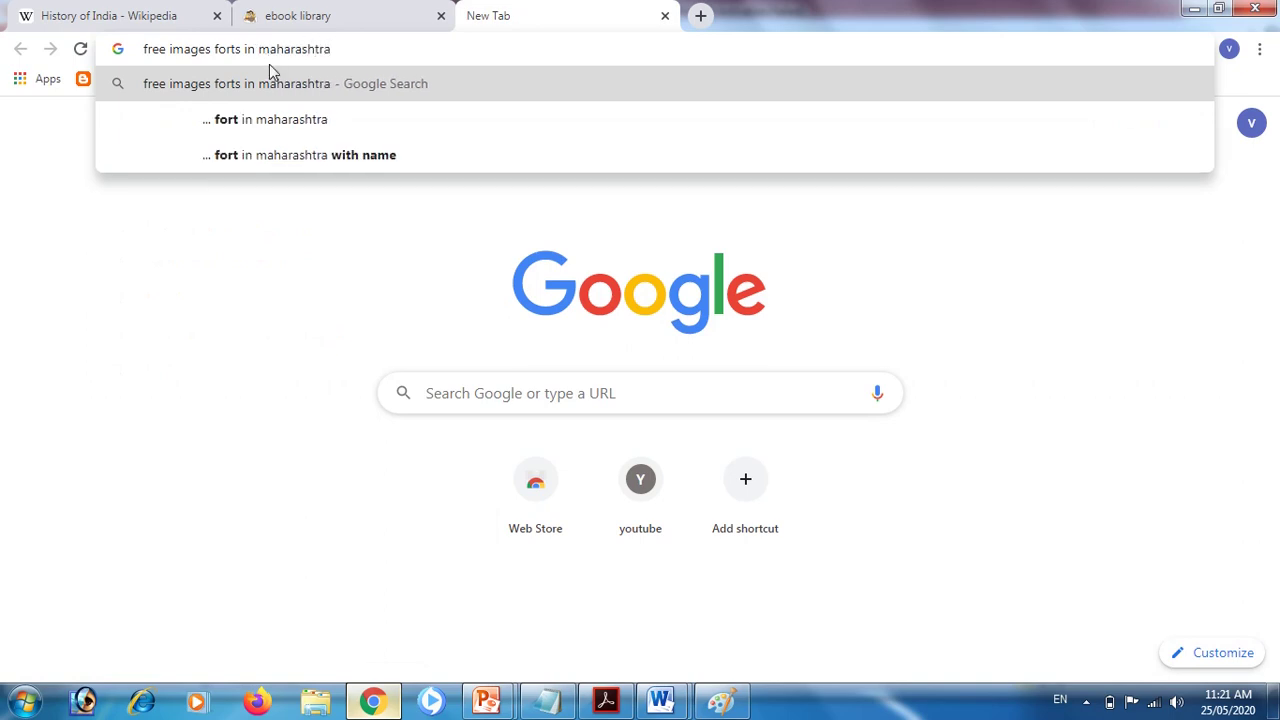
{"action": "key", "text": "Return"}
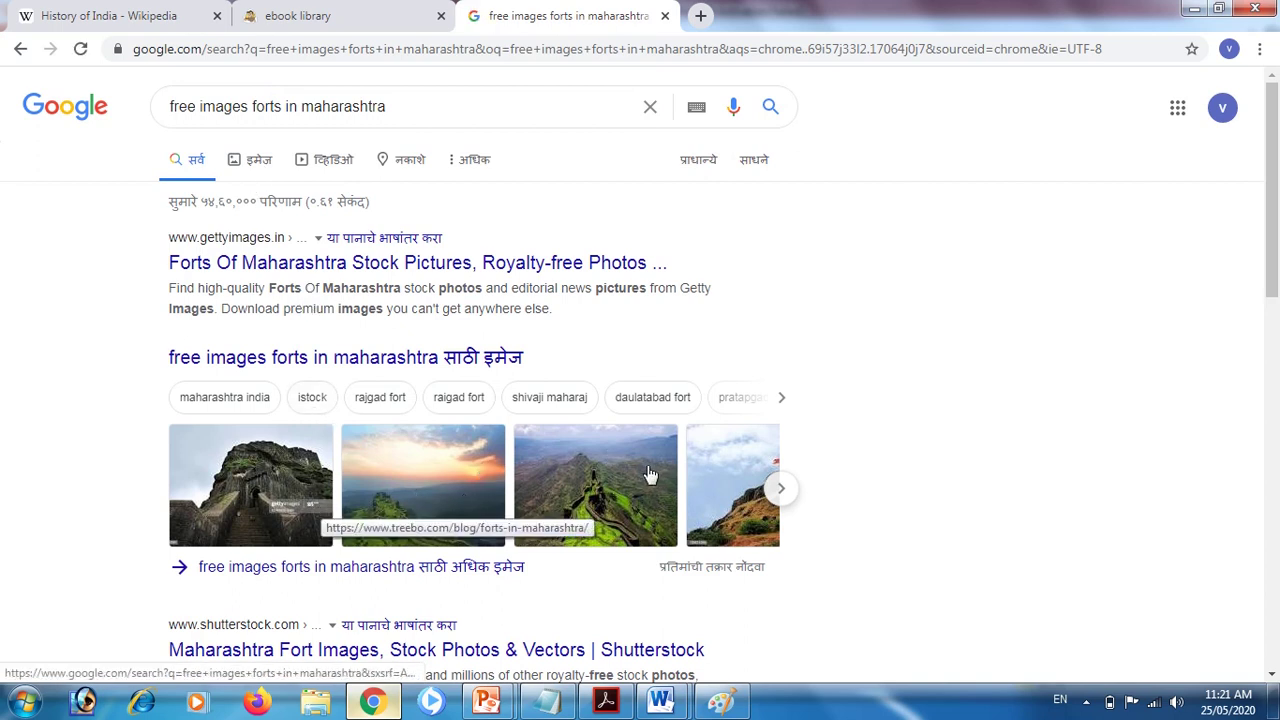
- In Google Images, open the first fort image's '18 Forts In Maharashtra' source page in a new tab
{"action": "left_click", "coordinate": [616, 502]}
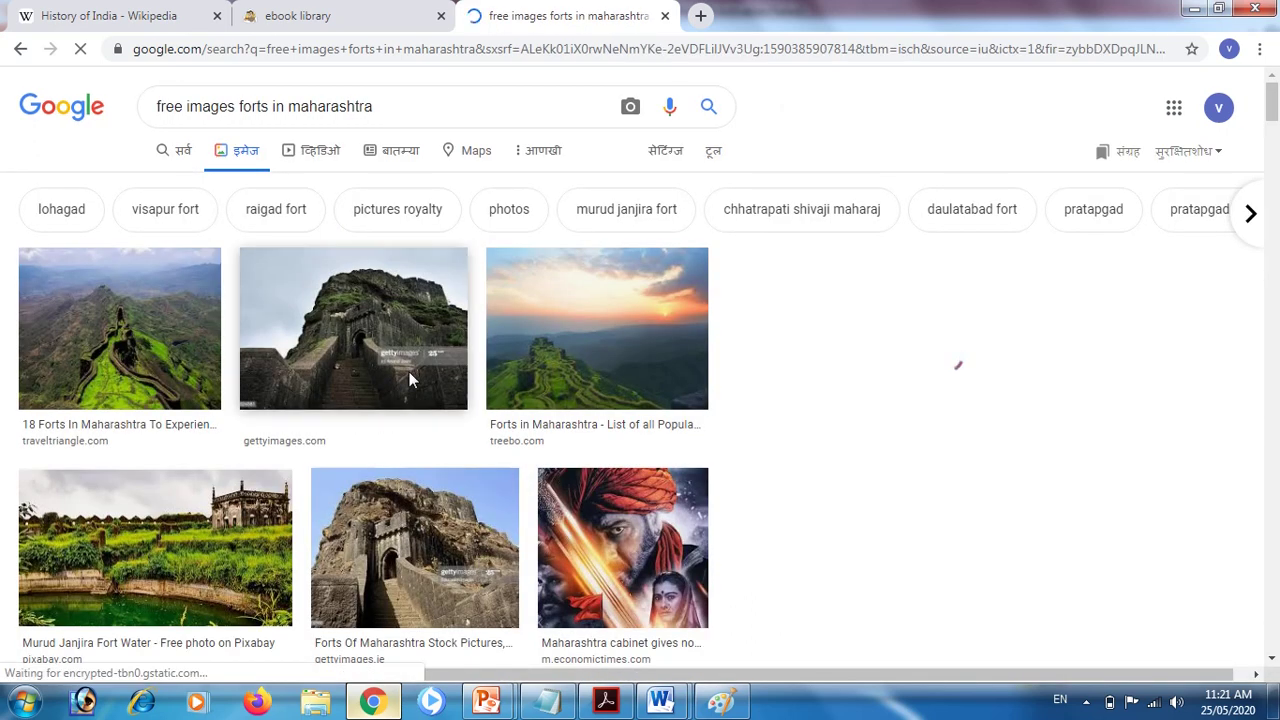
{"action": "left_click", "coordinate": [141, 382]}
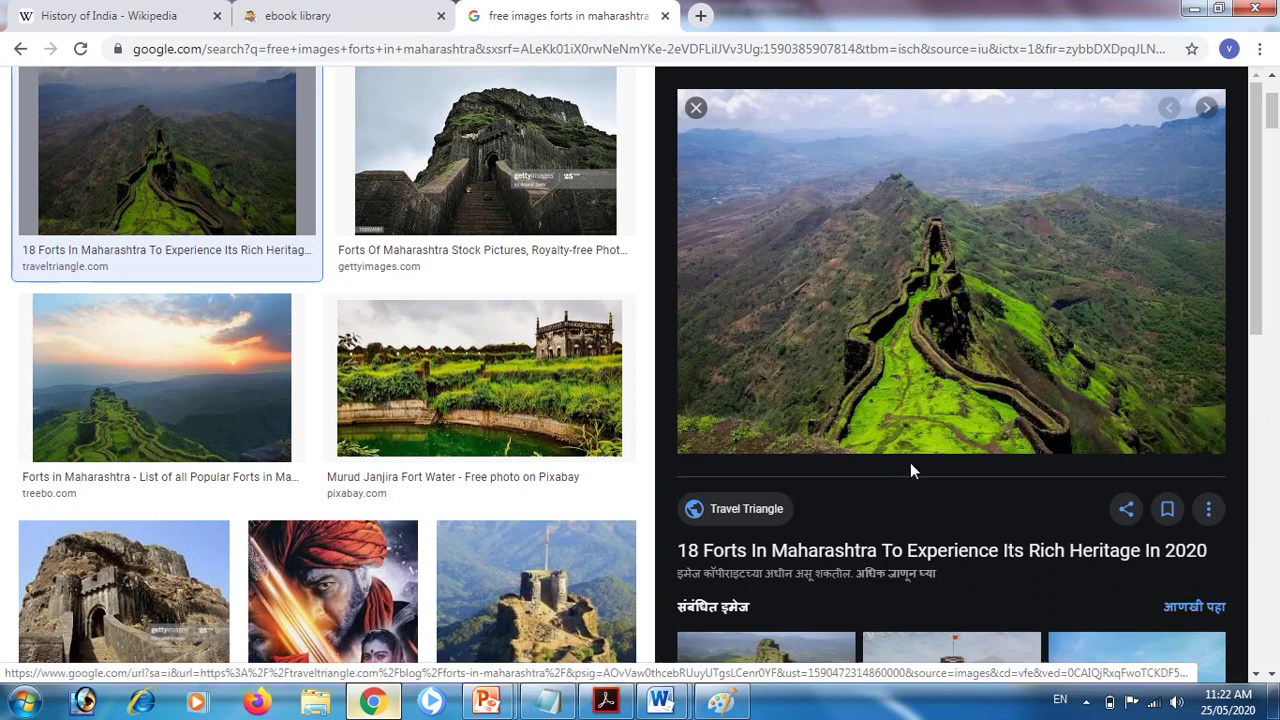
{"action": "left_click", "coordinate": [905, 323]}
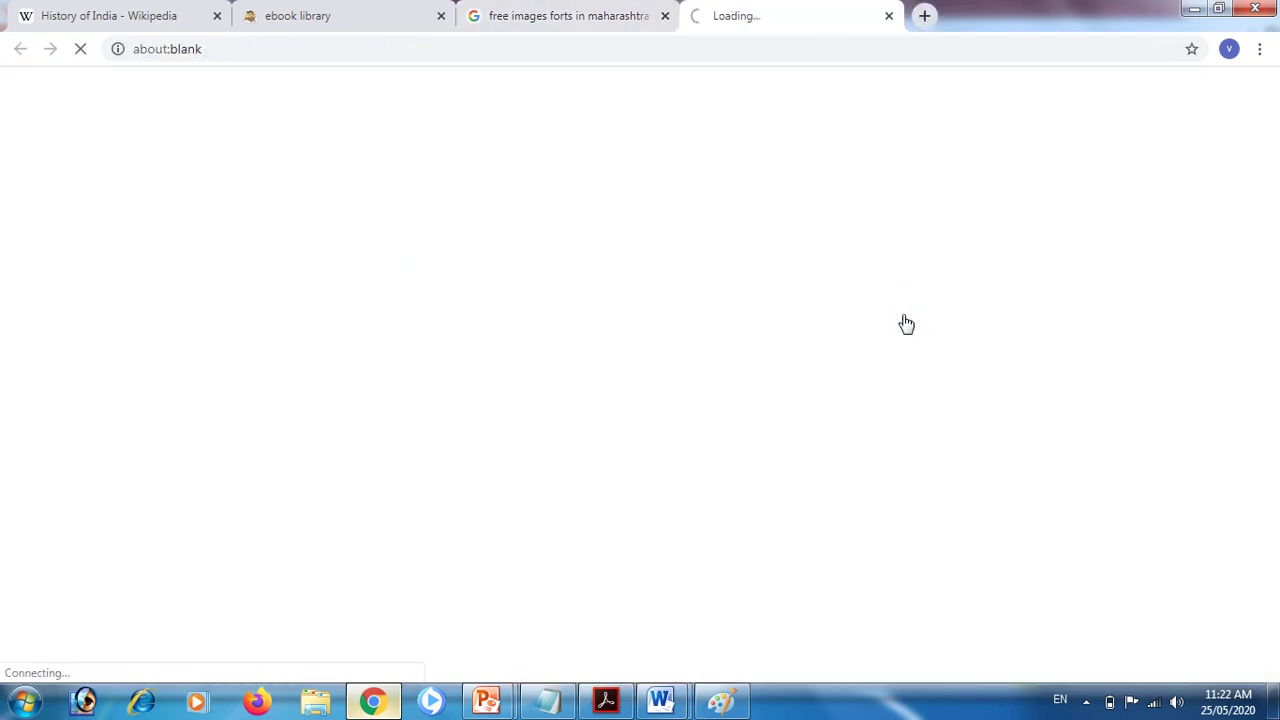
{"action": "left_click", "coordinate": [603, 16]}
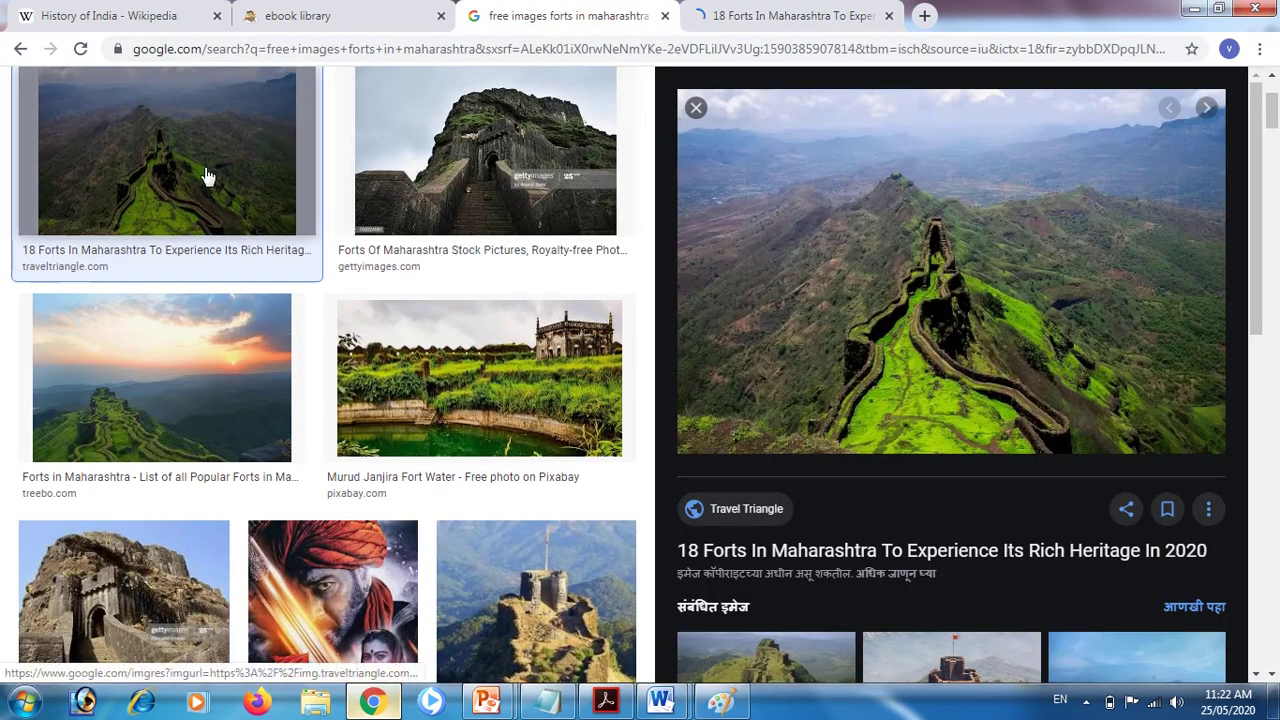
{"action": "left_click", "coordinate": [205, 175]}
{"action": "right_click", "coordinate": [207, 174]}
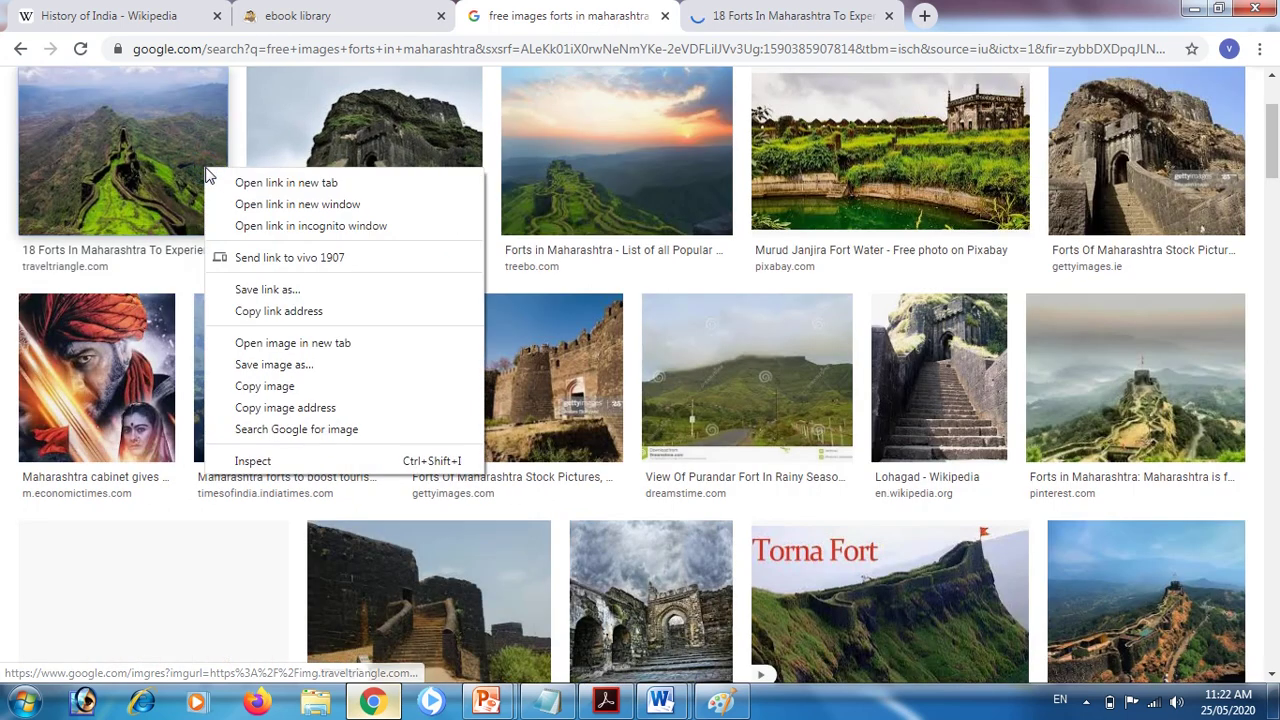
{"action": "left_click", "coordinate": [255, 366]}
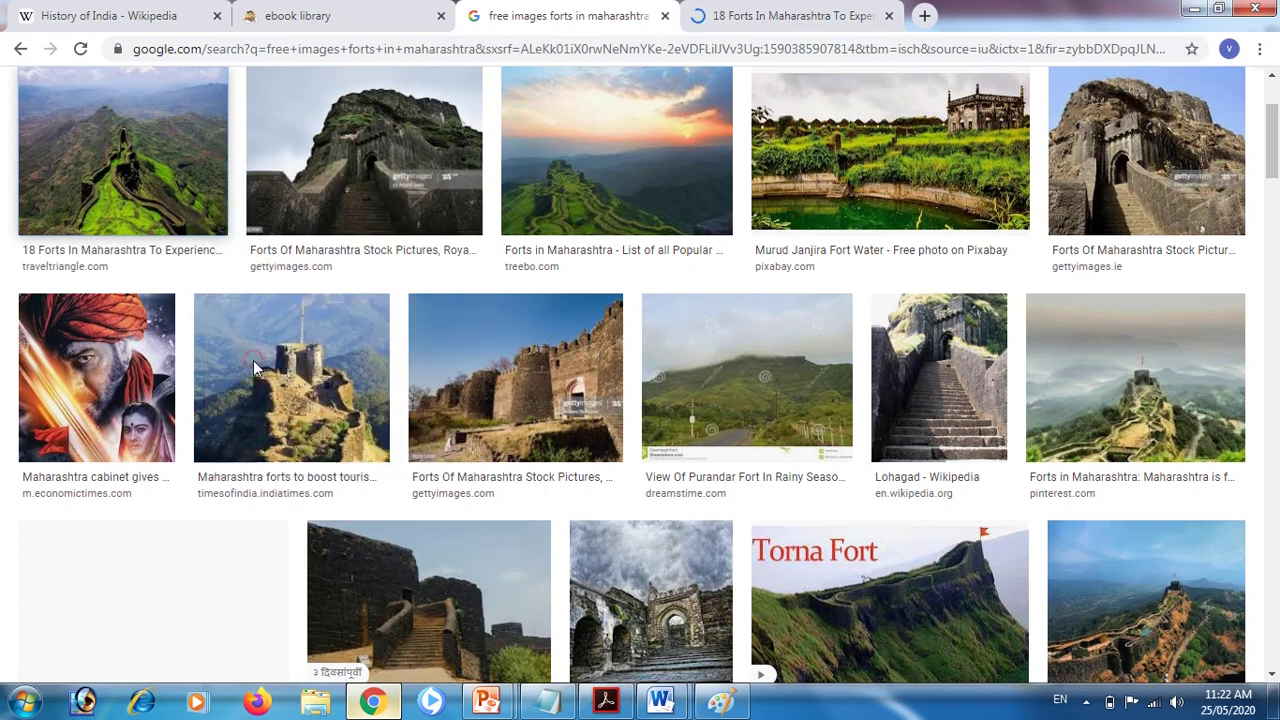
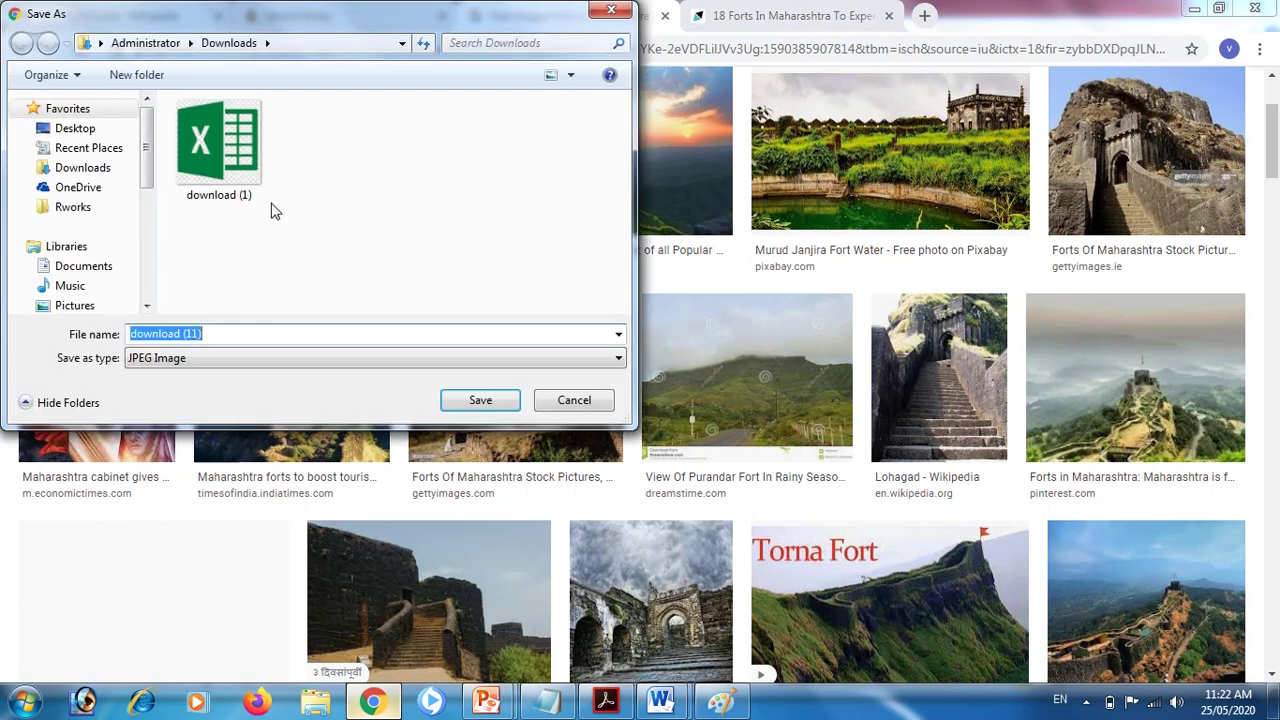
- Save the fort photo to Downloads as a JPEG image
{"action": "left_click", "coordinate": [481, 405]}
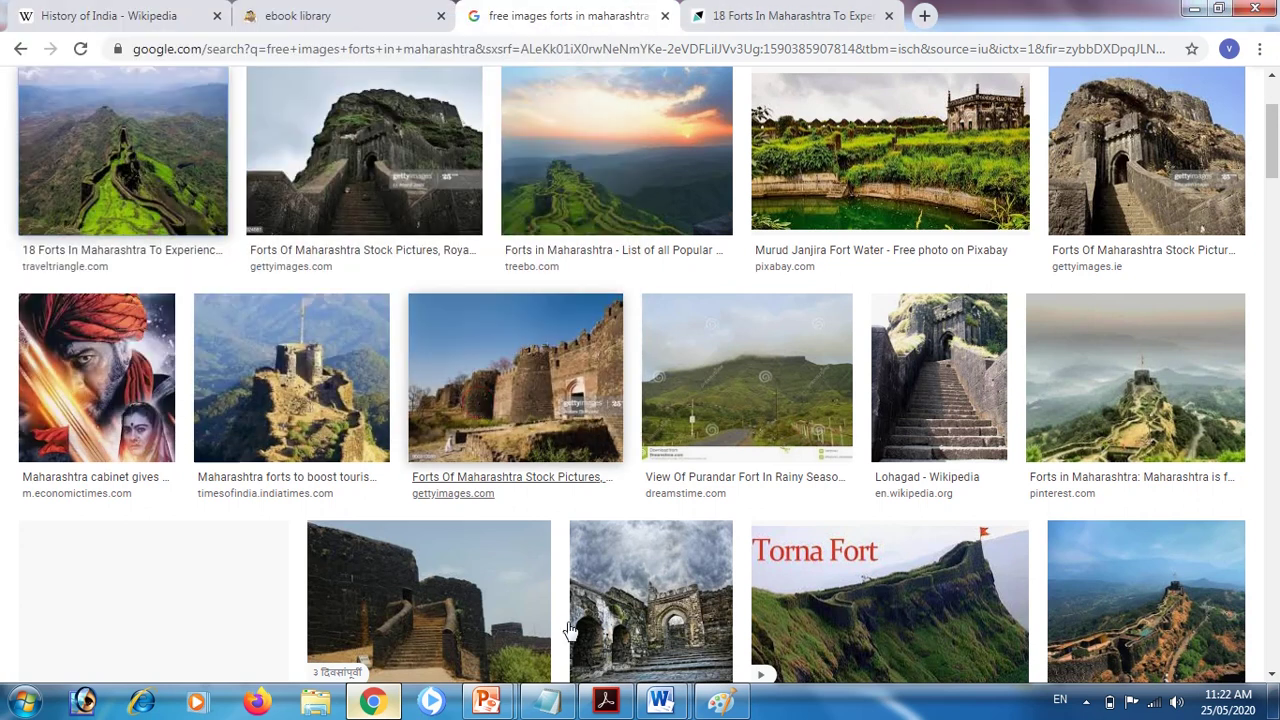
{"action": "left_click", "coordinate": [316, 700]}
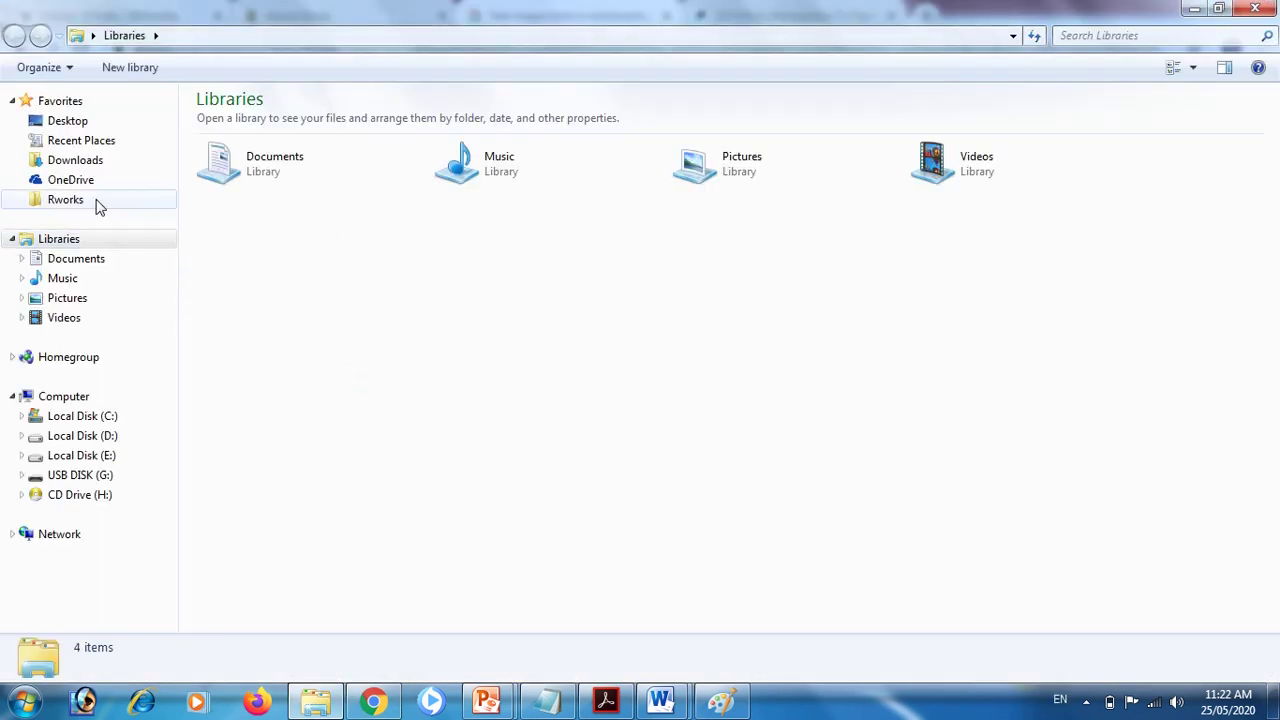
- Drag download (11) from Explorer's Downloads folder onto the PowerPoint window
{"action": "left_click", "coordinate": [96, 170]}
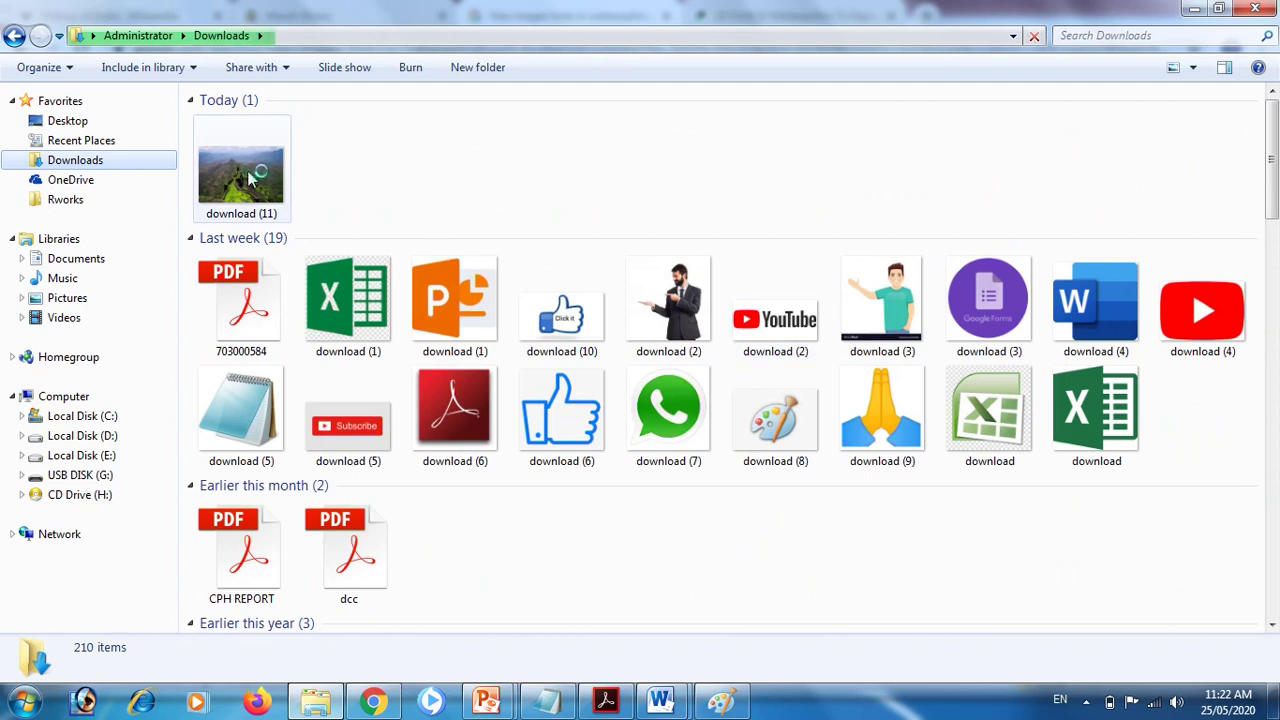
{"action": "left_click", "coordinate": [250, 178]}
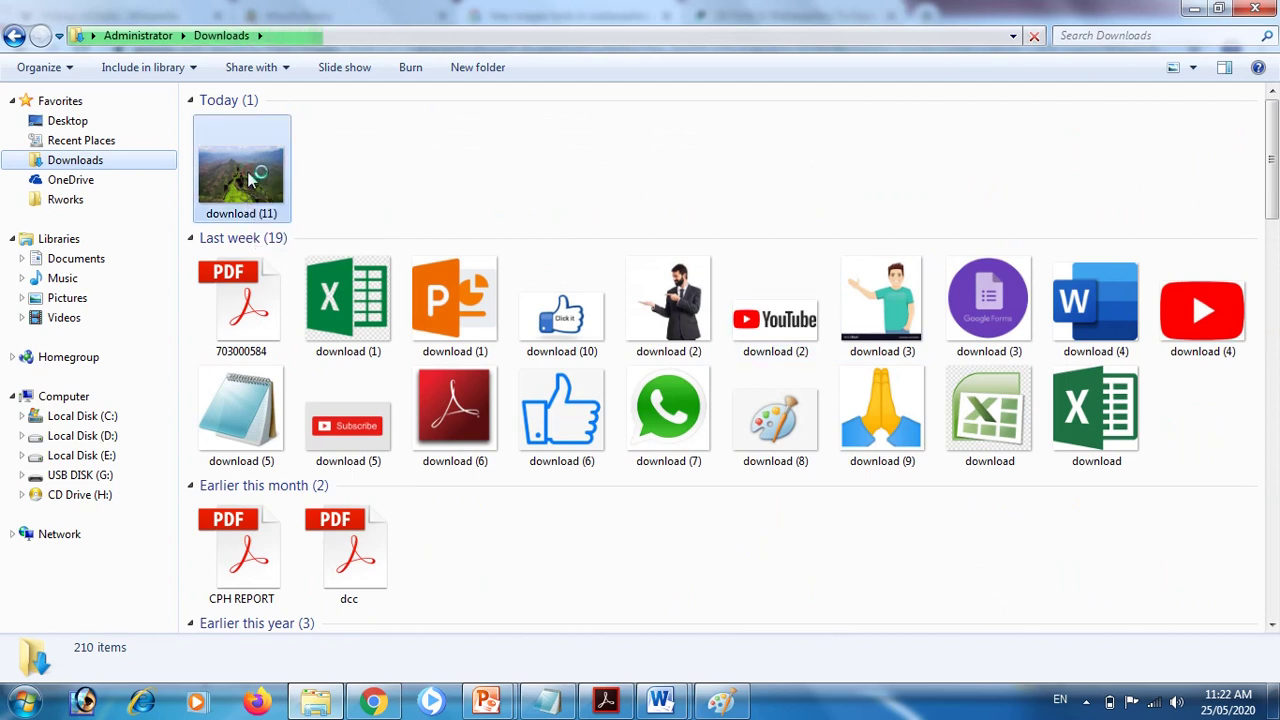
{"action": "mouse_move", "coordinate": [250, 178]}
{"action": "left_mouse_down"}
{"action": "mouse_move", "coordinate": [477, 531]}
{"action": "mouse_move", "coordinate": [528, 643]}
{"action": "left_mouse_up"}
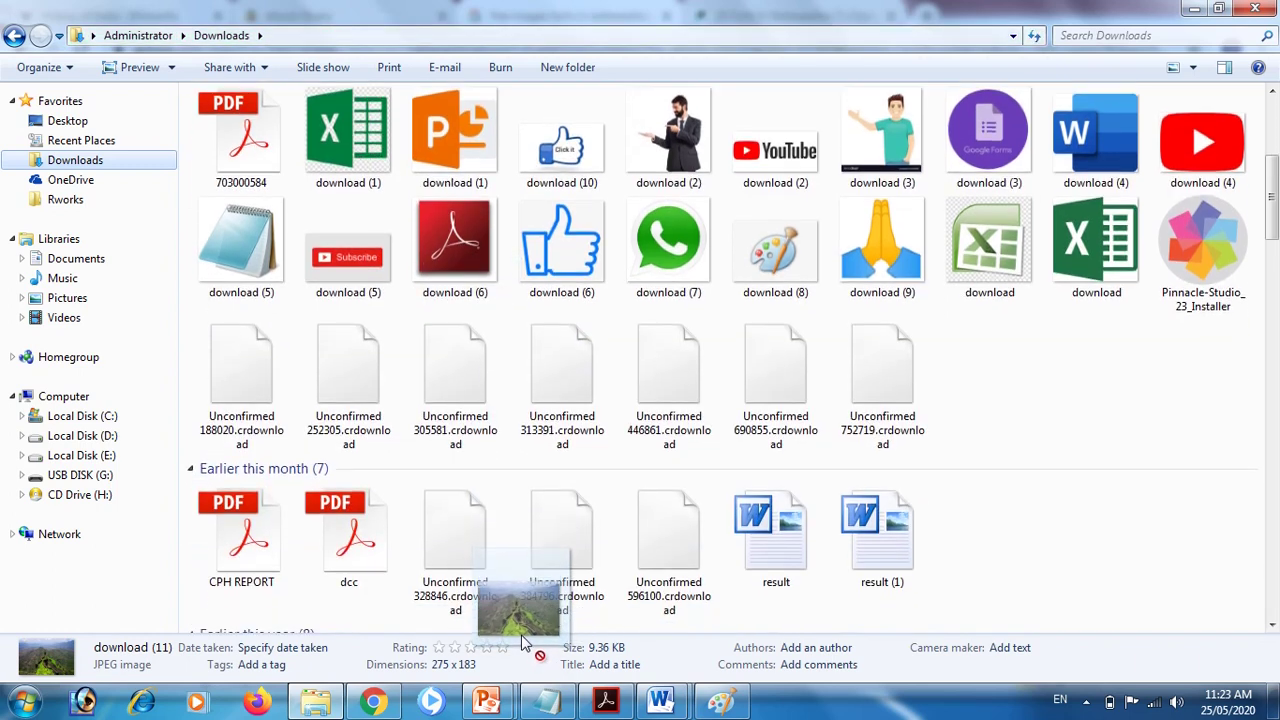
{"action": "mouse_move", "coordinate": [528, 643]}
{"action": "left_mouse_down"}
{"action": "mouse_move", "coordinate": [488, 705]}
{"action": "mouse_move", "coordinate": [545, 640]}
{"action": "left_mouse_up"}
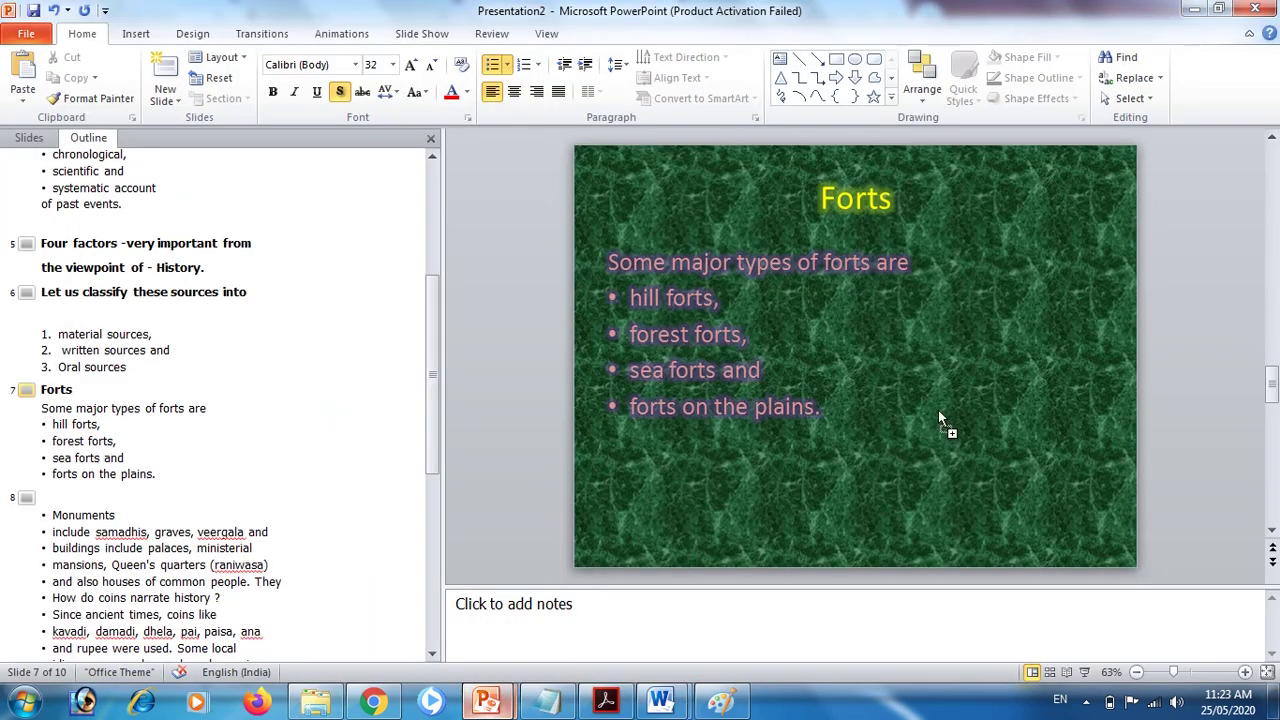
- Drop the fort photo at the Forts slide's top right, enlarge it, then switch to Paint
{"action": "mouse_move", "coordinate": [939, 412]}
{"action": "left_mouse_down"}
{"action": "mouse_move", "coordinate": [988, 353]}
{"action": "mouse_move", "coordinate": [1013, 265]}
{"action": "left_mouse_up"}
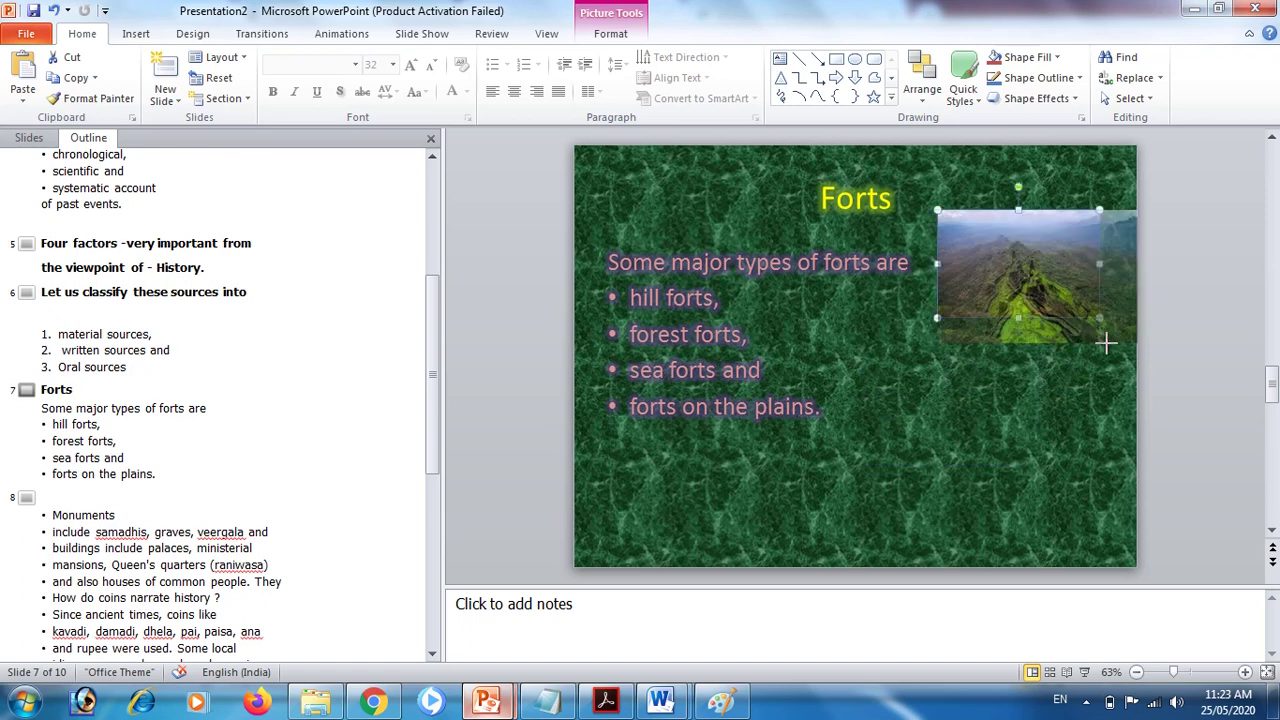
{"action": "left_click_drag", "start_coordinate": [1099, 318], "coordinate": [1086, 331]}
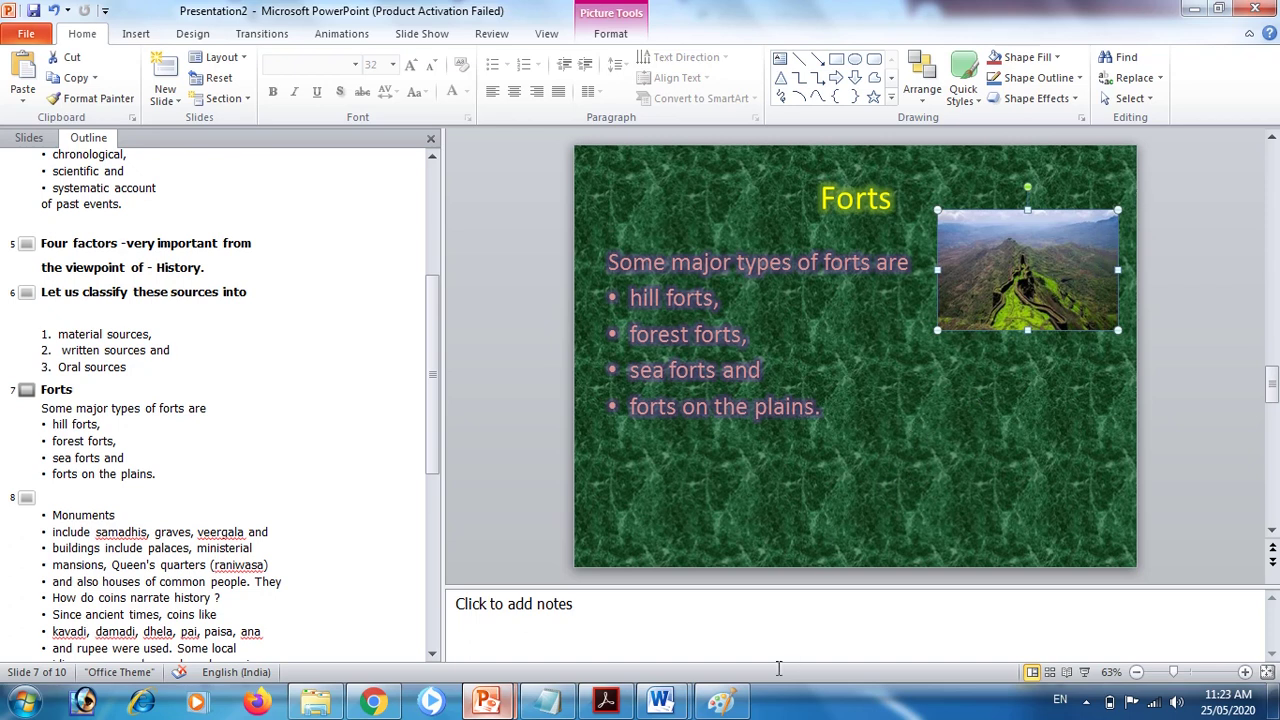
{"action": "left_click", "coordinate": [722, 700]}
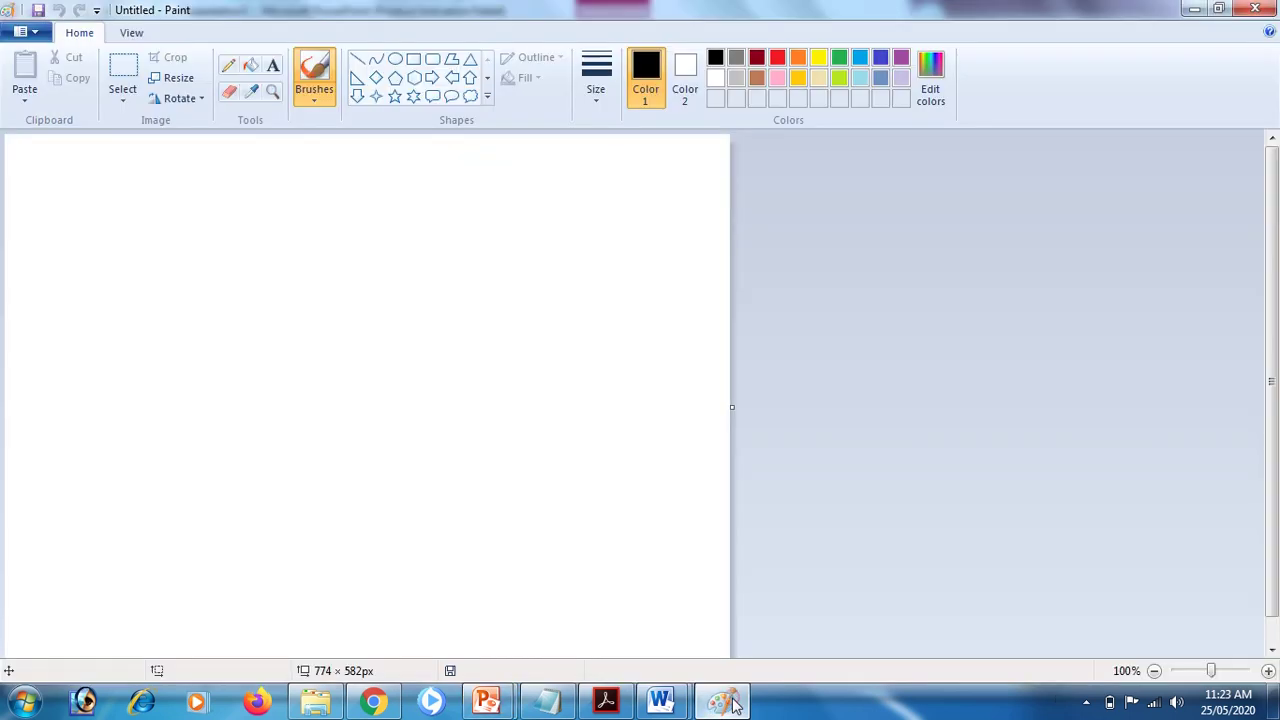
- Draw the square gate with the Rectangle tool and a zigzag ridge on its right
{"action": "left_click", "coordinate": [413, 58]}
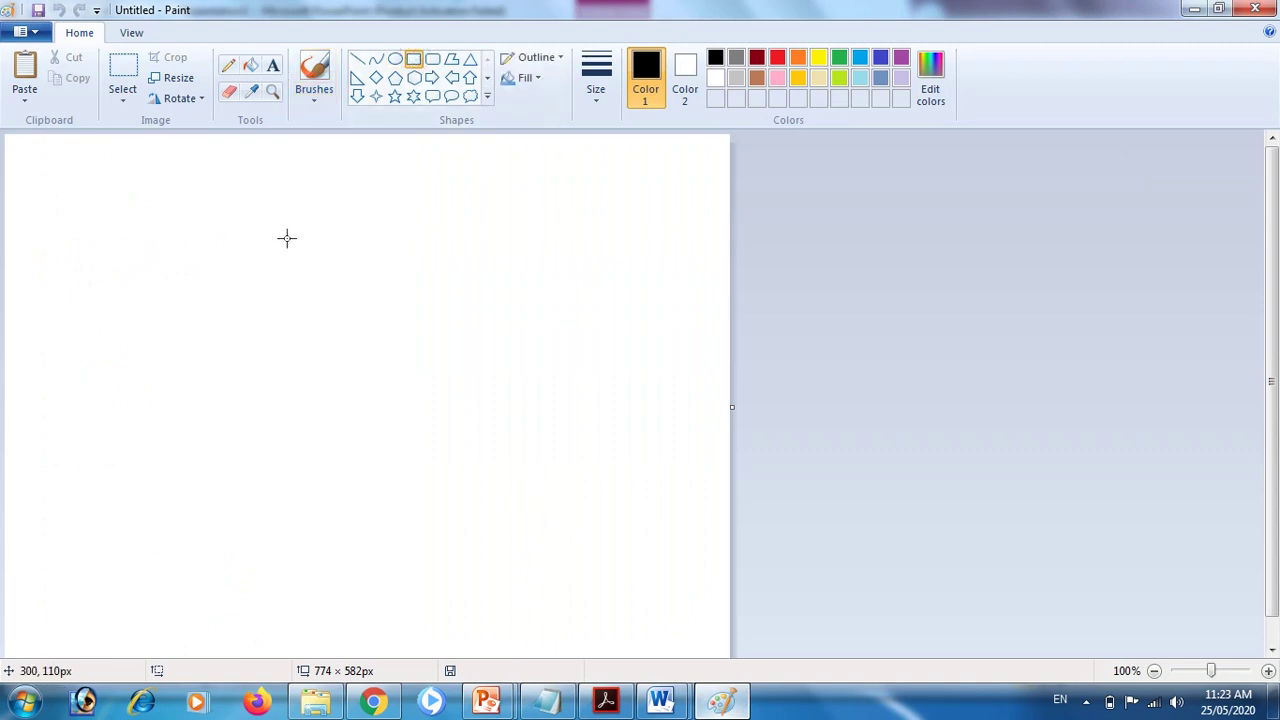
{"action": "left_click_drag", "start_coordinate": [280, 243], "coordinate": [443, 438]}
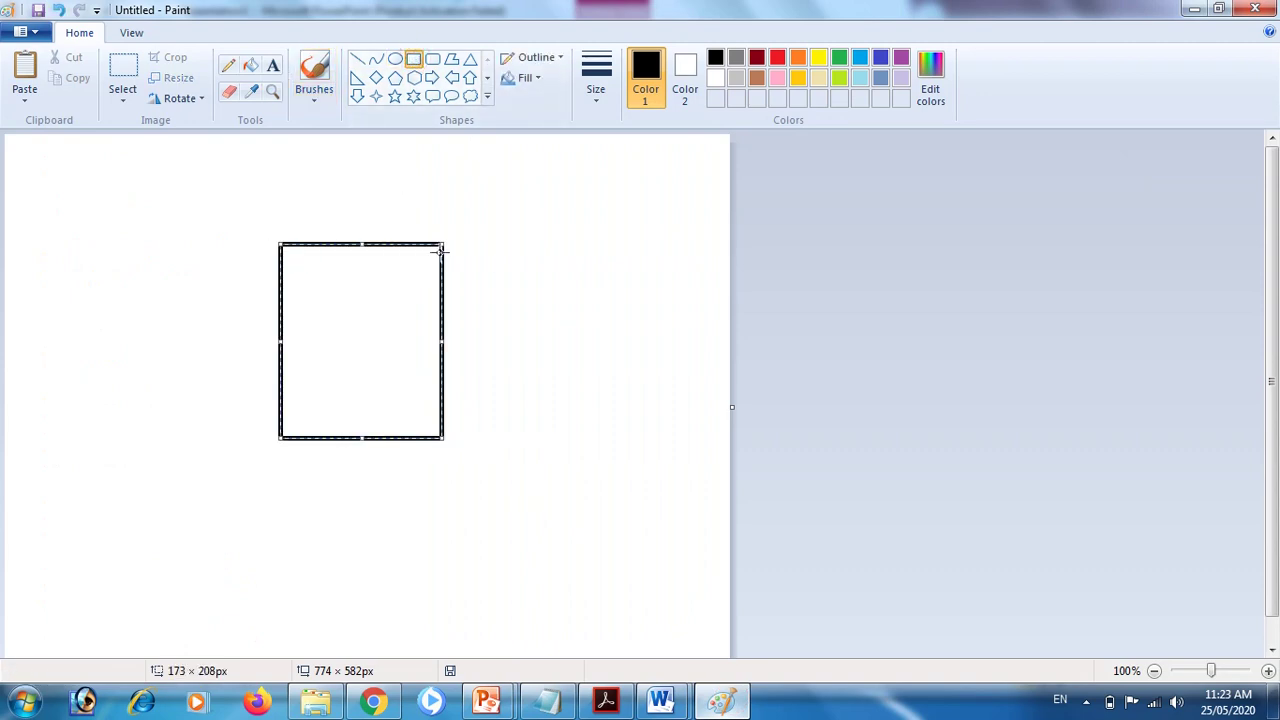
{"action": "left_click", "coordinate": [357, 58]}
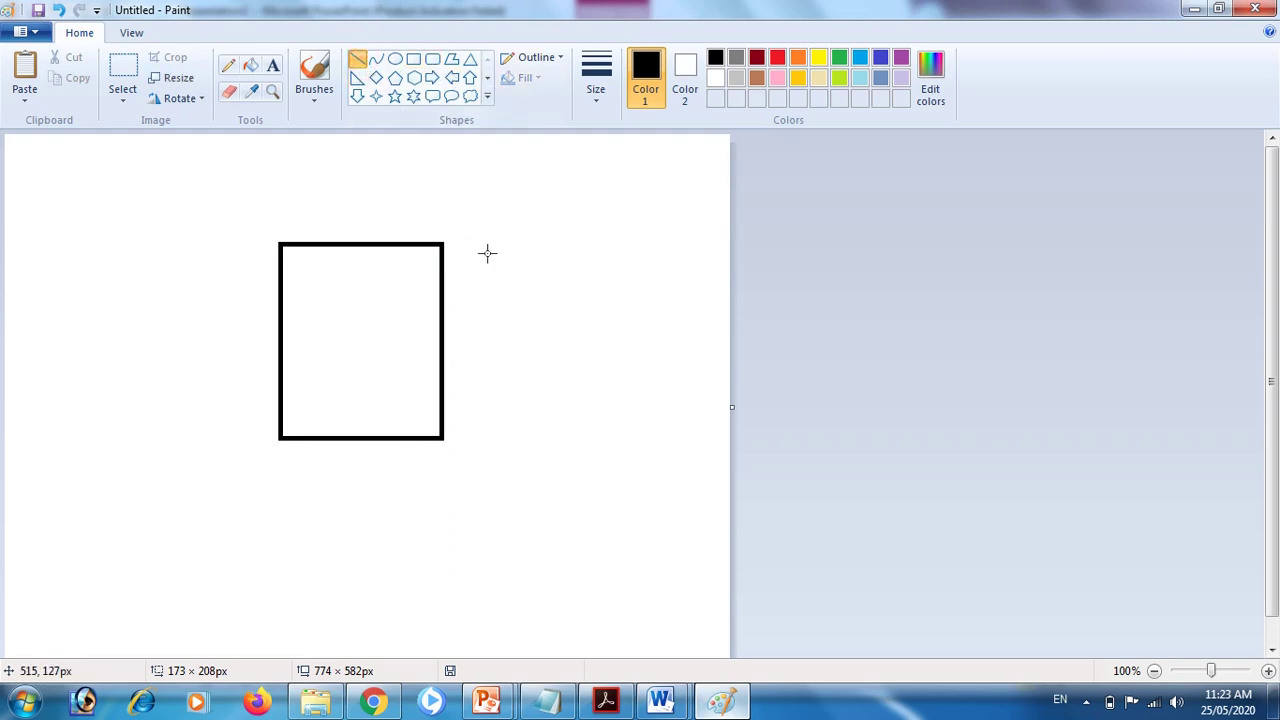
{"action": "left_click_drag", "start_coordinate": [447, 361], "coordinate": [537, 350]}
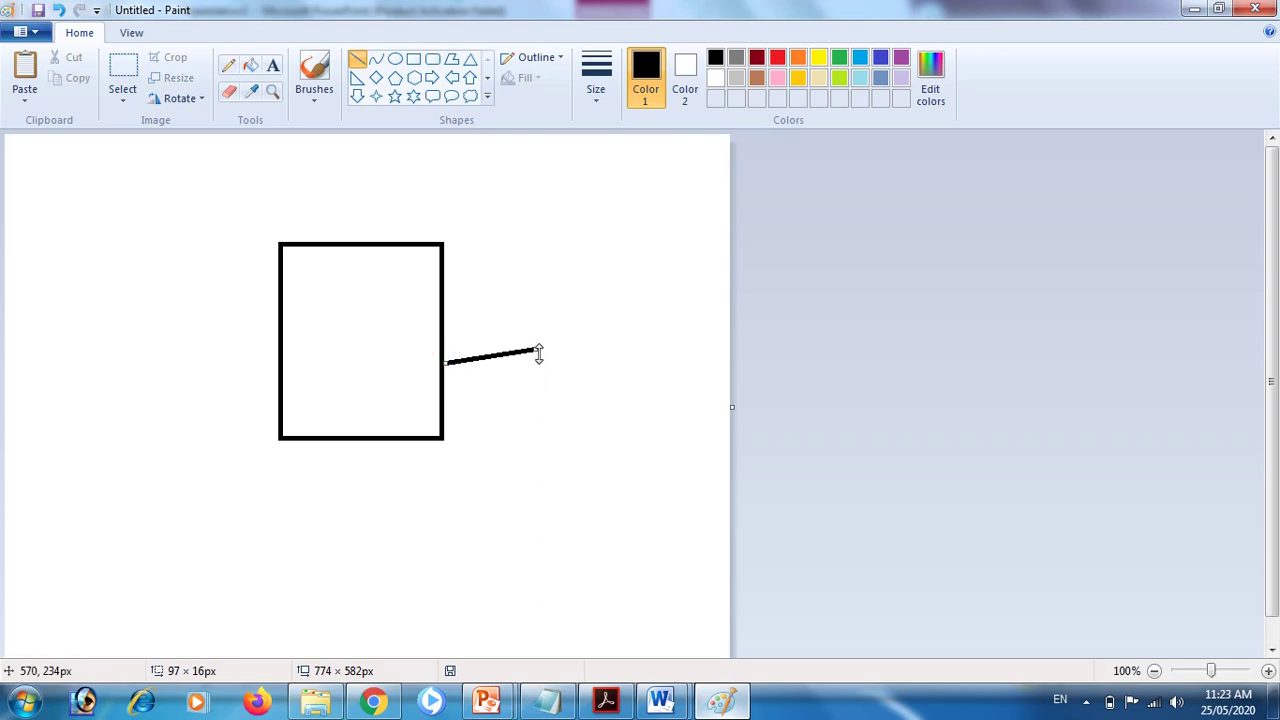
{"action": "left_click", "coordinate": [587, 359]}
{"action": "mouse_move", "coordinate": [537, 350]}
{"action": "left_mouse_down"}
{"action": "mouse_move", "coordinate": [596, 388]}
{"action": "mouse_move", "coordinate": [624, 334]}
{"action": "mouse_move", "coordinate": [691, 395]}
{"action": "left_mouse_up"}
{"action": "left_click", "coordinate": [645, 417]}
{"action": "left_click", "coordinate": [660, 366]}
- Draw the zigzag ridge running out from the gate's left side
{"action": "left_click_drag", "start_coordinate": [284, 366], "coordinate": [232, 333]}
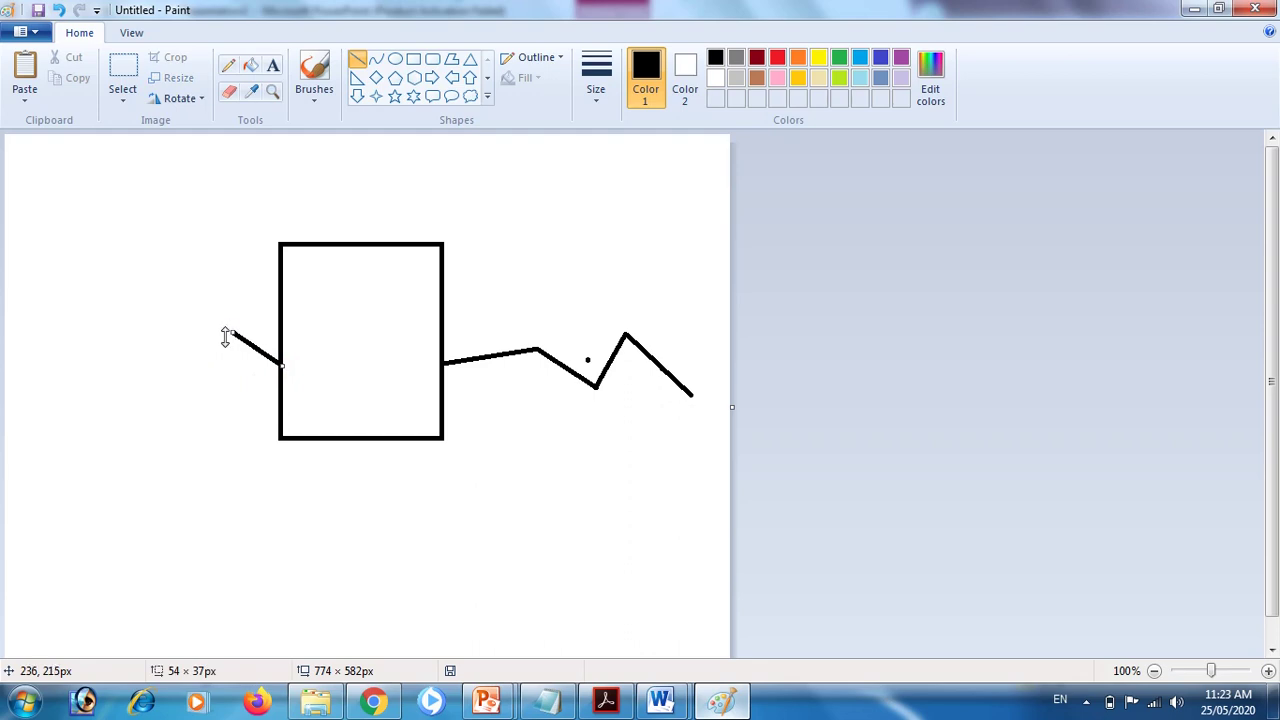
{"action": "left_click", "coordinate": [224, 387]}
{"action": "left_click_drag", "start_coordinate": [231, 333], "coordinate": [185, 376]}
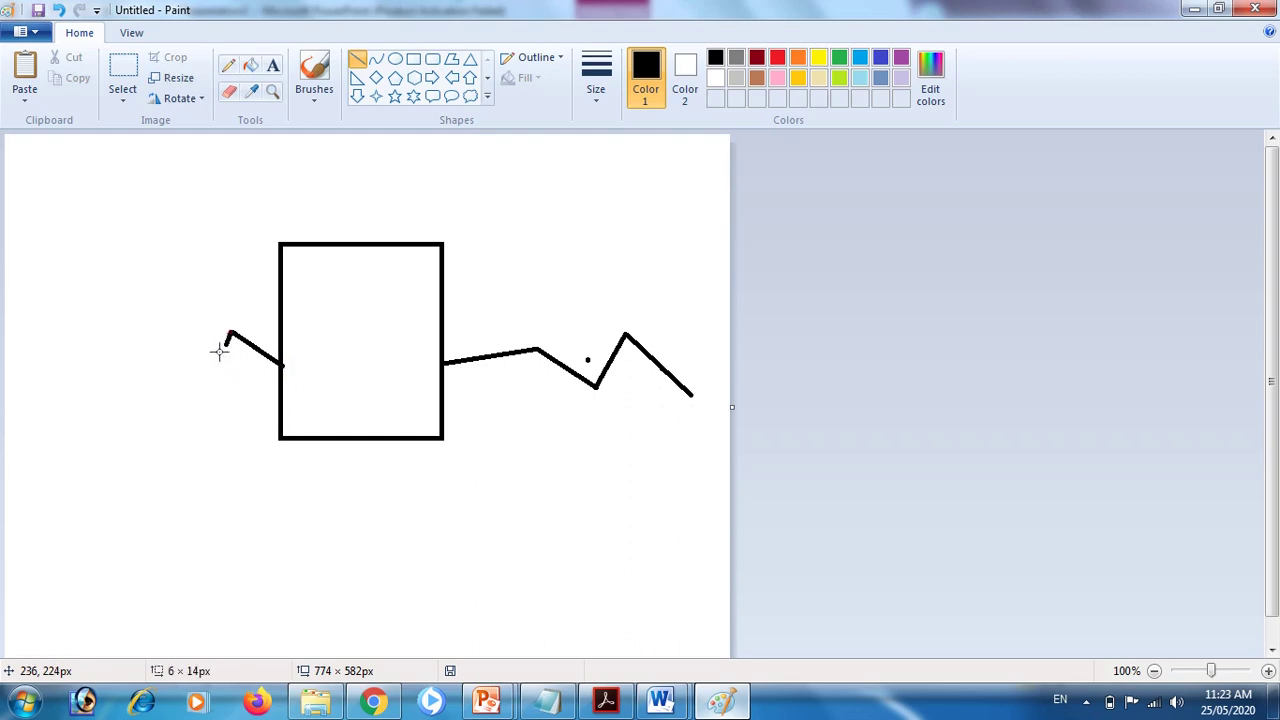
{"action": "left_click", "coordinate": [168, 379]}
{"action": "mouse_move", "coordinate": [185, 376]}
{"action": "left_mouse_down"}
{"action": "mouse_move", "coordinate": [148, 333]}
{"action": "mouse_move", "coordinate": [84, 400]}
{"action": "left_mouse_up"}
{"action": "left_click", "coordinate": [117, 366]}
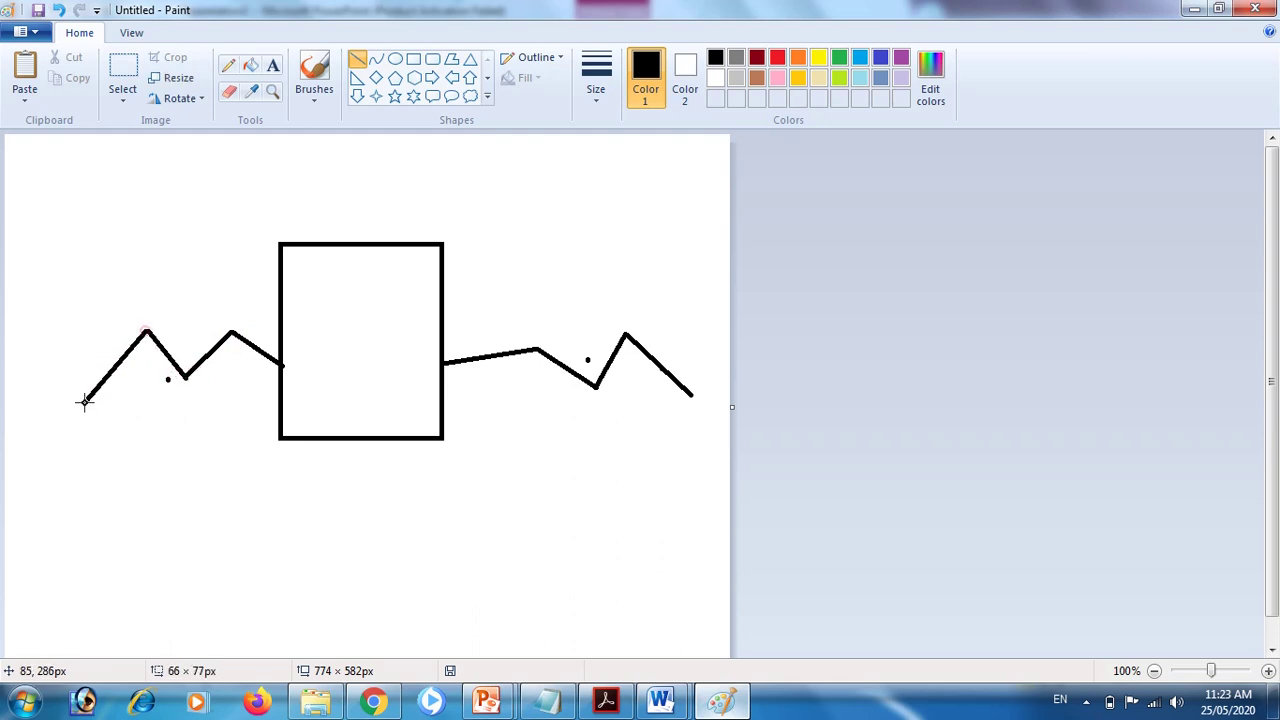
- Add a tall, narrow rounded-rectangle doorway inside the gate
{"action": "left_click", "coordinate": [432, 60]}
{"action": "left_click_drag", "start_coordinate": [311, 280], "coordinate": [419, 408]}
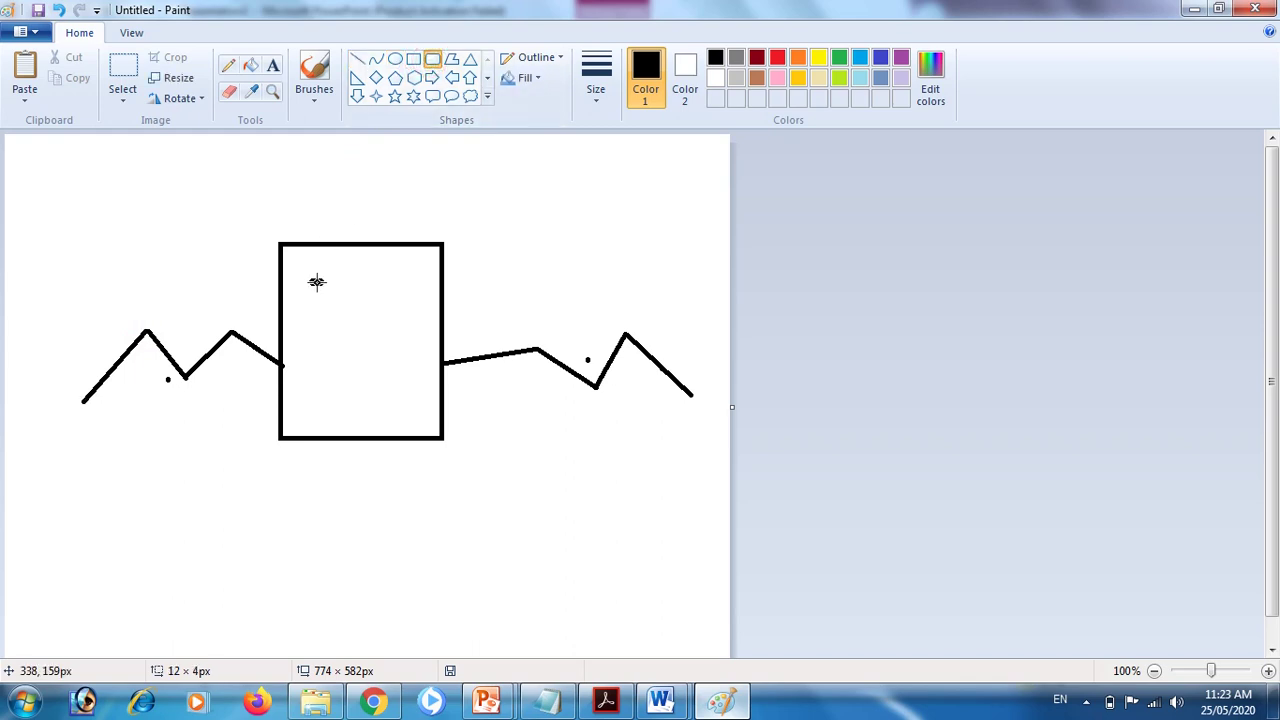
{"action": "left_click_drag", "start_coordinate": [431, 459], "coordinate": [404, 441]}
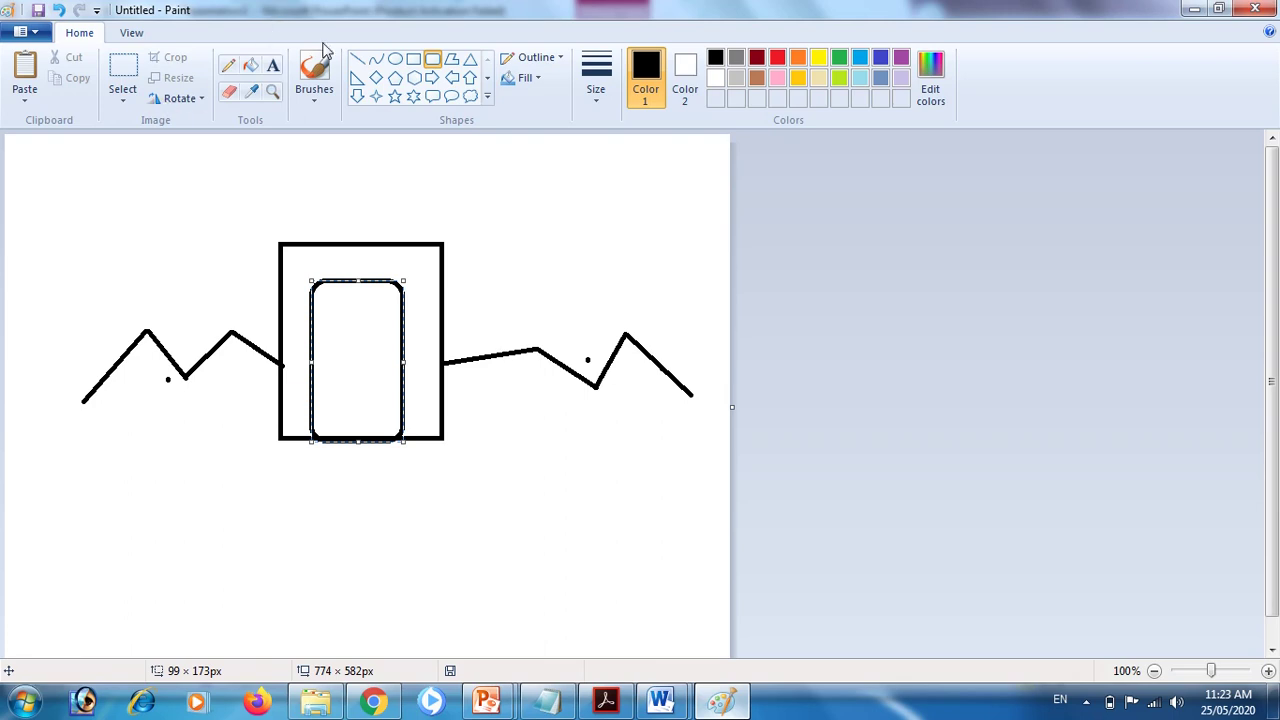
{"action": "left_click", "coordinate": [357, 59]}
- Draw a lower left ridge up to the gate and erase the doorway's bottom edge
{"action": "mouse_move", "coordinate": [97, 428]}
{"action": "left_mouse_down"}
{"action": "mouse_move", "coordinate": [148, 378]}
{"action": "mouse_move", "coordinate": [178, 404]}
{"action": "mouse_move", "coordinate": [238, 367]}
{"action": "mouse_move", "coordinate": [245, 377]}
{"action": "left_mouse_up"}
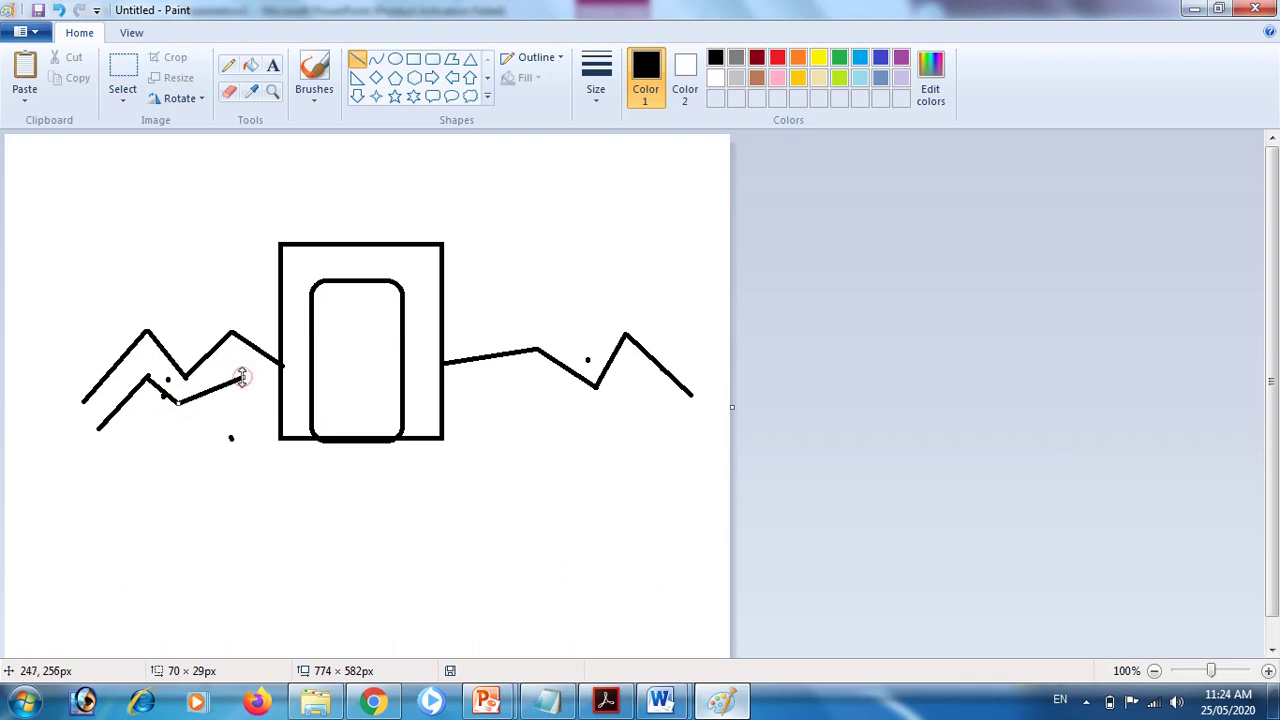
{"action": "left_click_drag", "start_coordinate": [243, 378], "coordinate": [282, 396]}
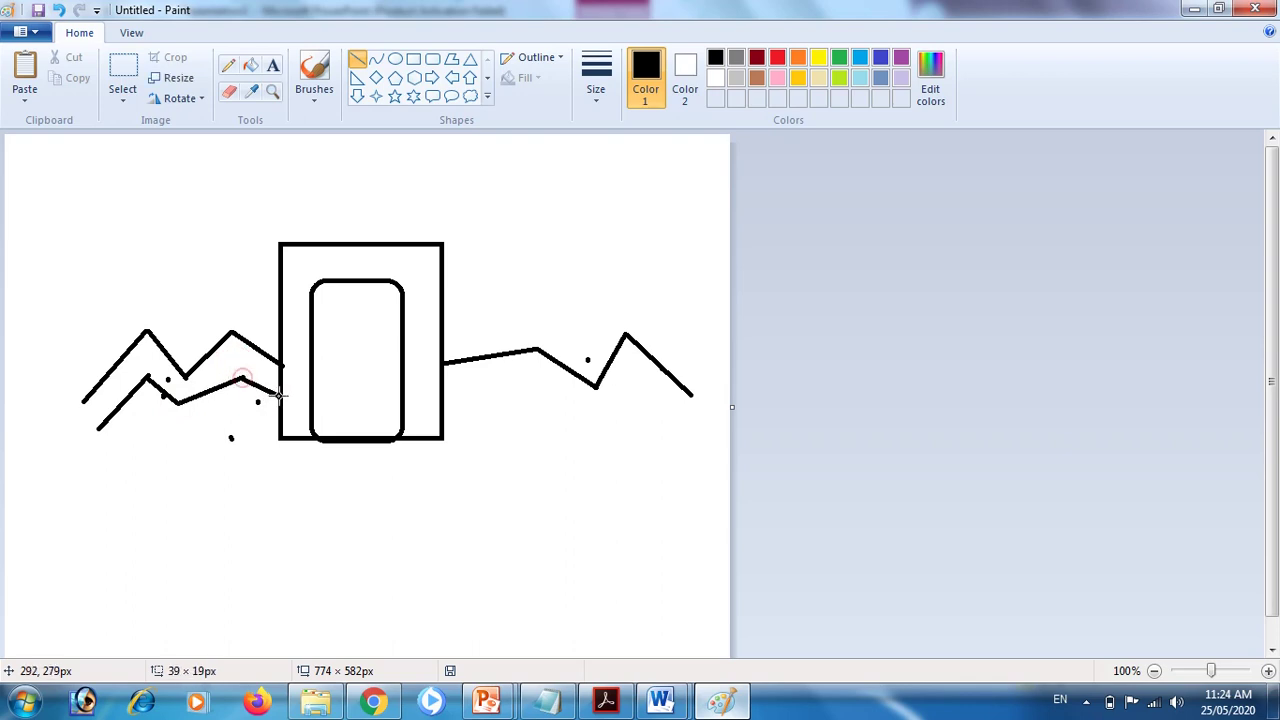
{"action": "left_click", "coordinate": [229, 88]}
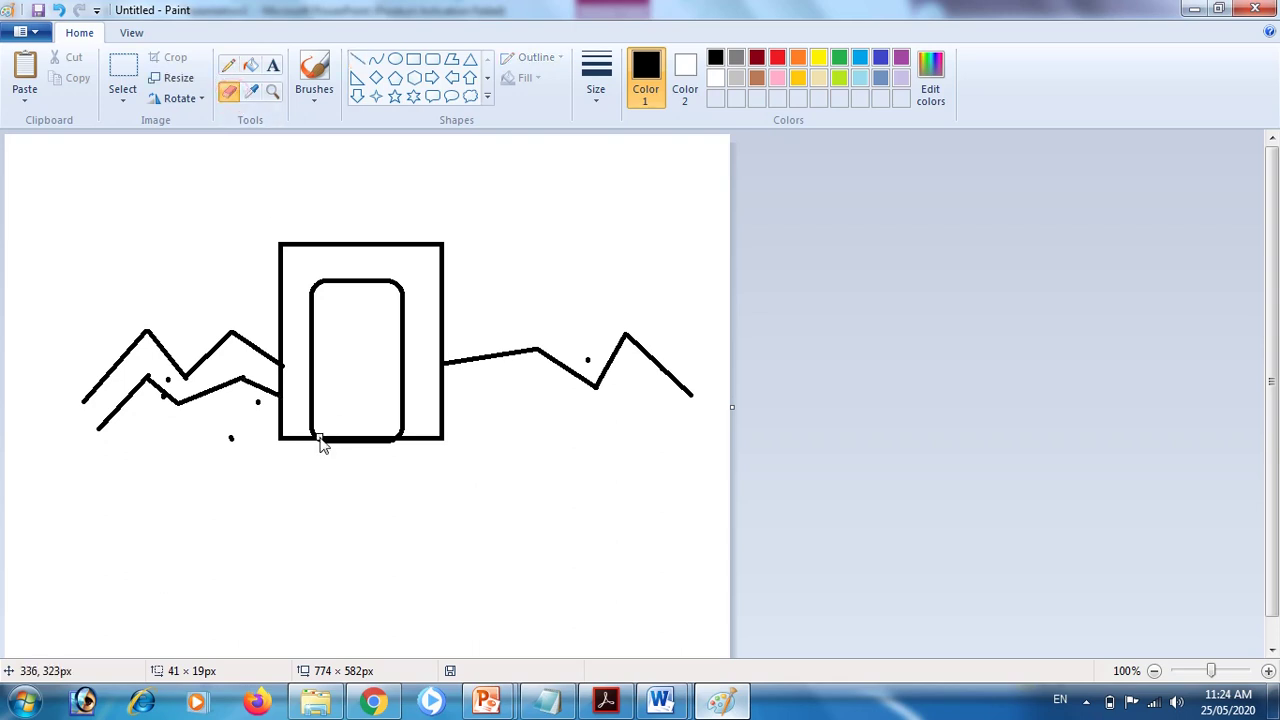
{"action": "mouse_move", "coordinate": [320, 443]}
{"action": "left_mouse_down"}
{"action": "mouse_move", "coordinate": [392, 450]}
{"action": "mouse_move", "coordinate": [341, 446]}
{"action": "mouse_move", "coordinate": [374, 448]}
{"action": "left_mouse_up"}
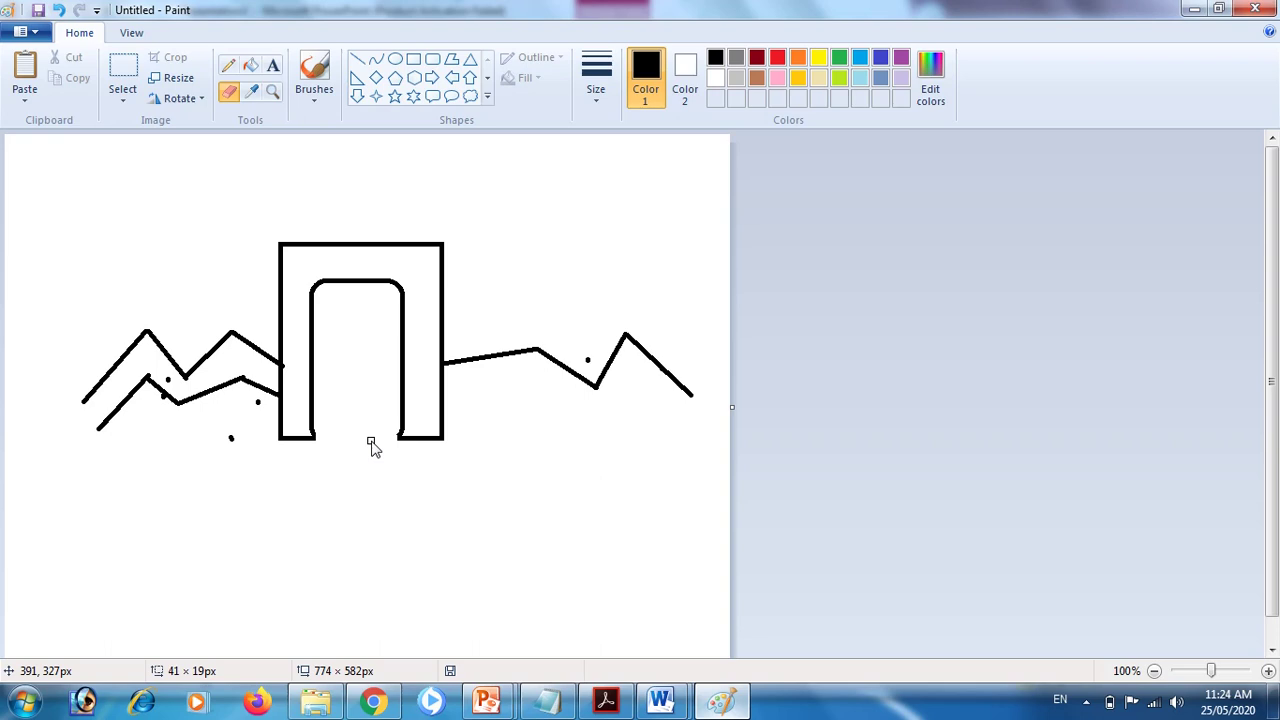
- Box-select the left hills and half-gate and flip the selection horizontally
{"action": "left_click", "coordinate": [145, 95]}
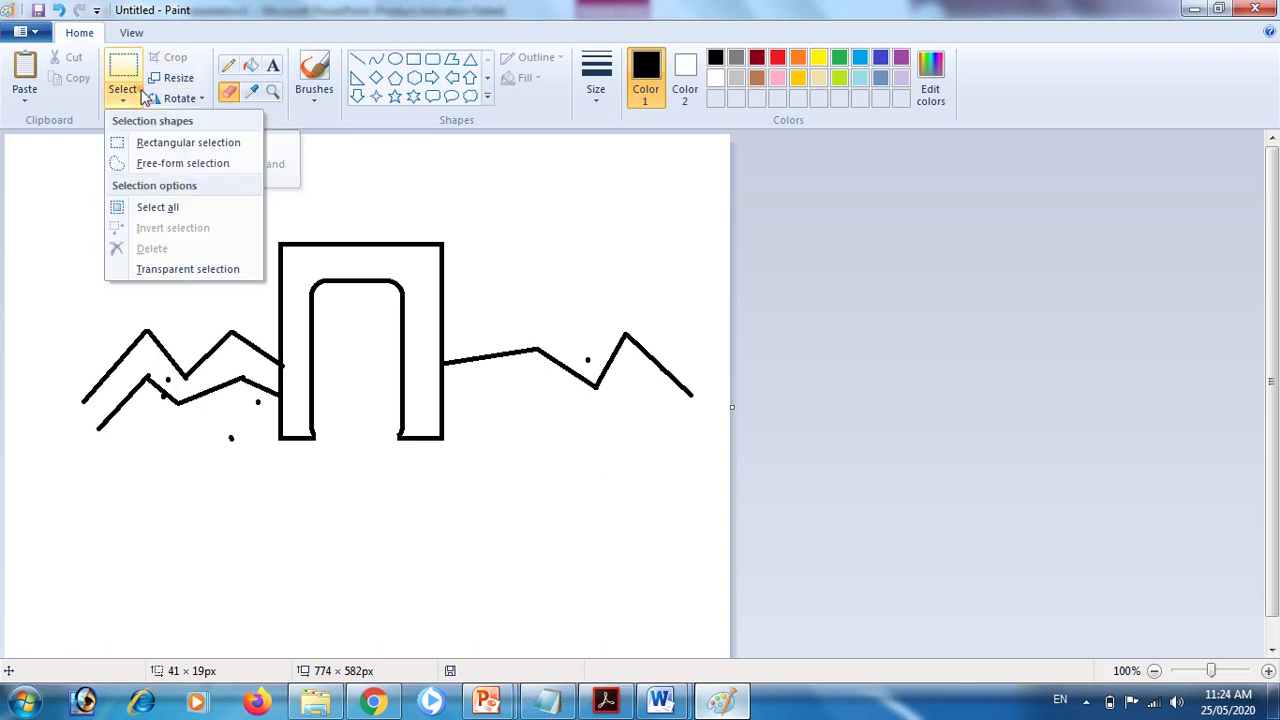
{"action": "left_click", "coordinate": [140, 88]}
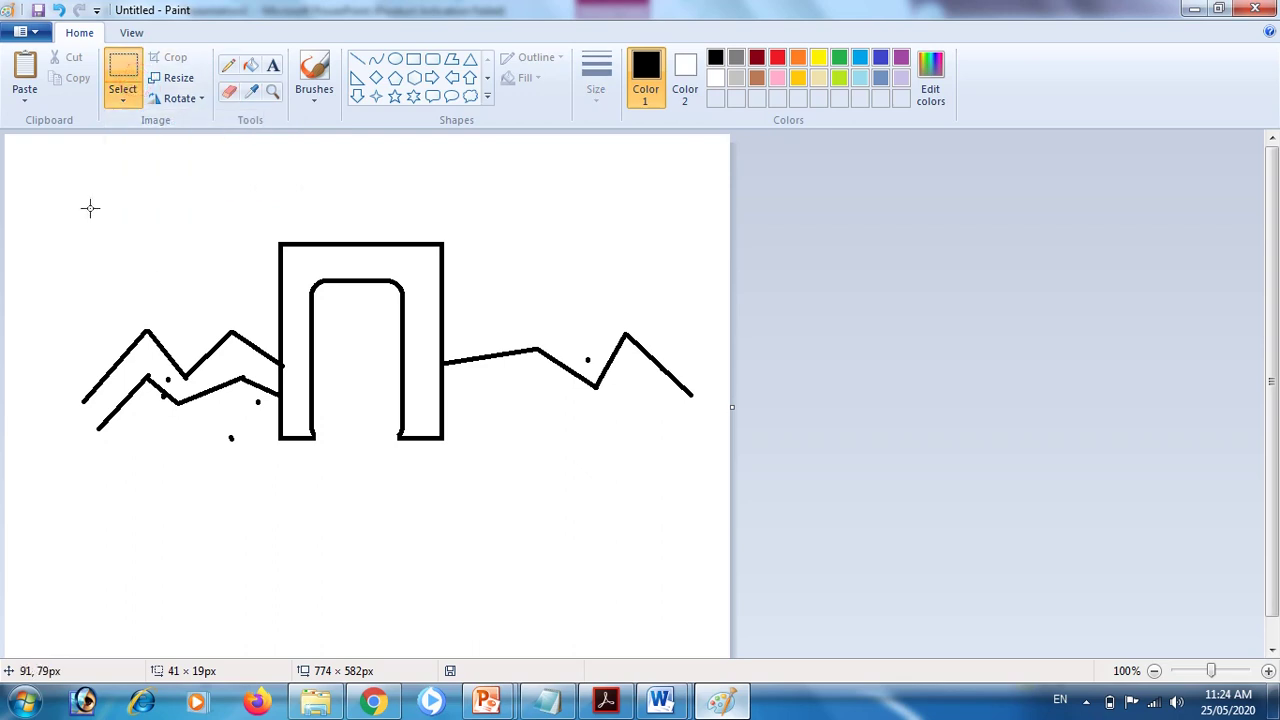
{"action": "mouse_move", "coordinate": [57, 186]}
{"action": "left_mouse_down"}
{"action": "mouse_move", "coordinate": [368, 472]}
{"action": "mouse_move", "coordinate": [317, 419]}
{"action": "left_mouse_up"}
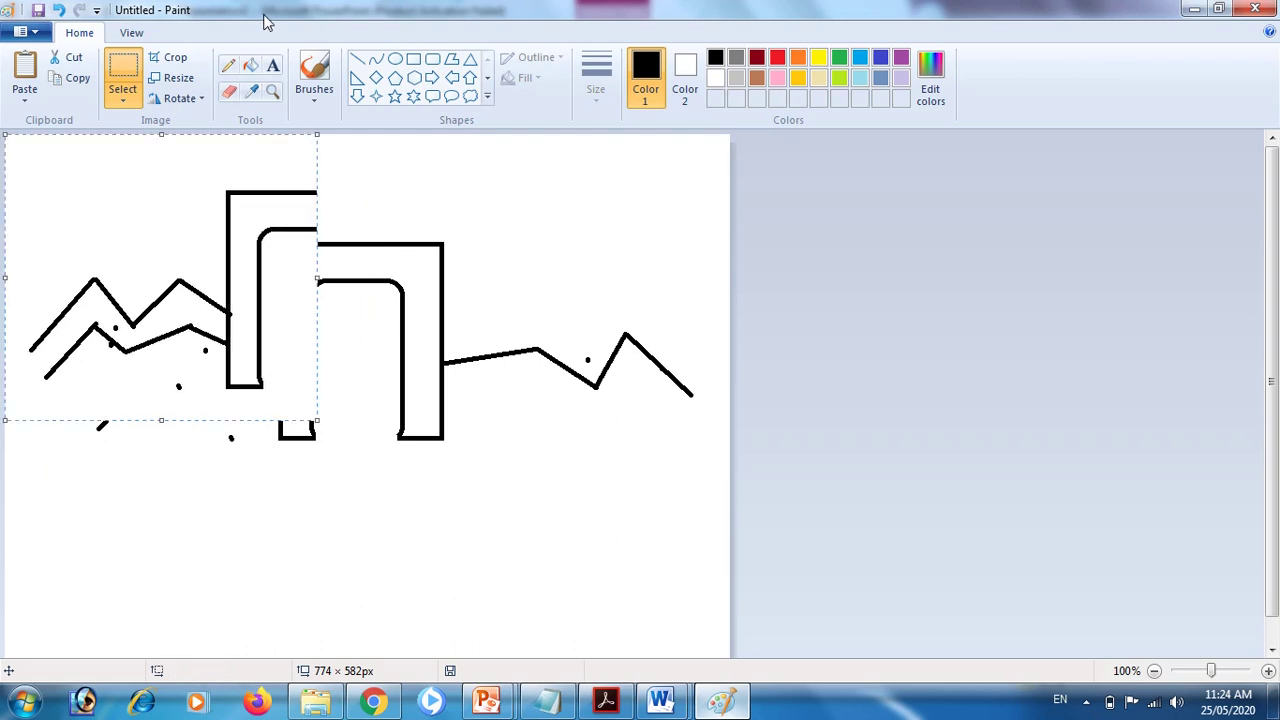
{"action": "left_click", "coordinate": [183, 100]}
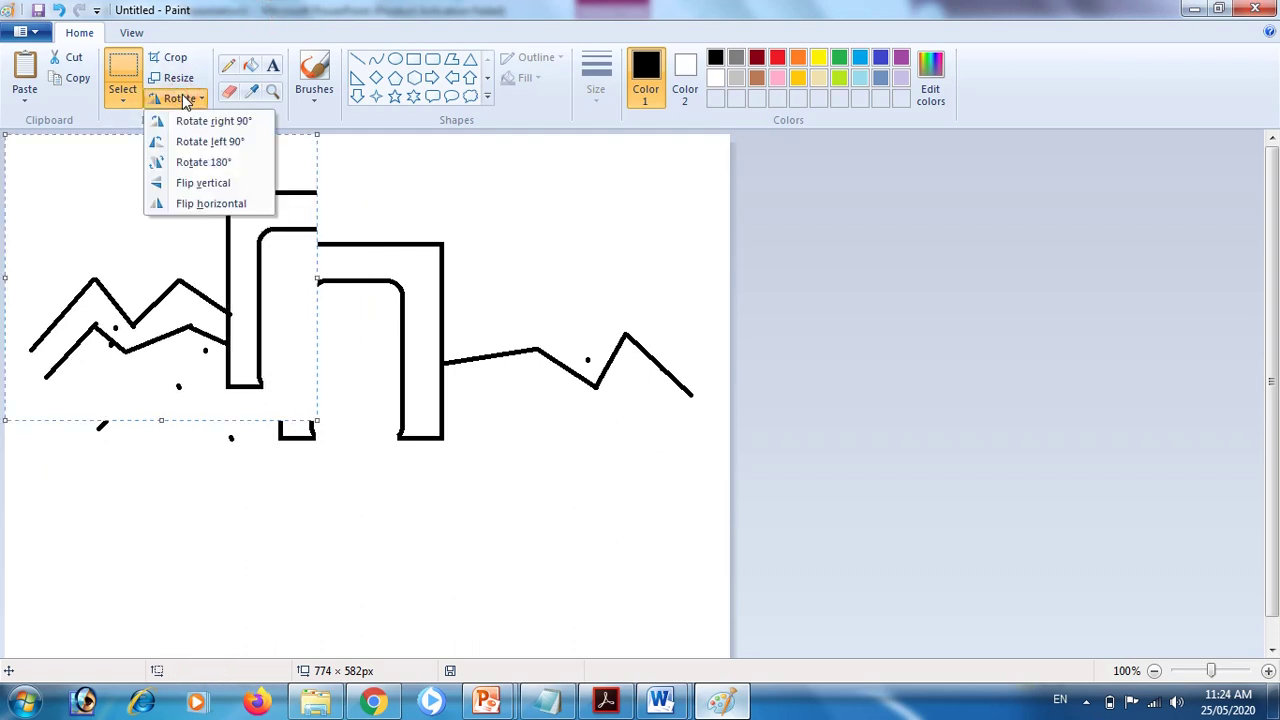
{"action": "left_click", "coordinate": [196, 201]}
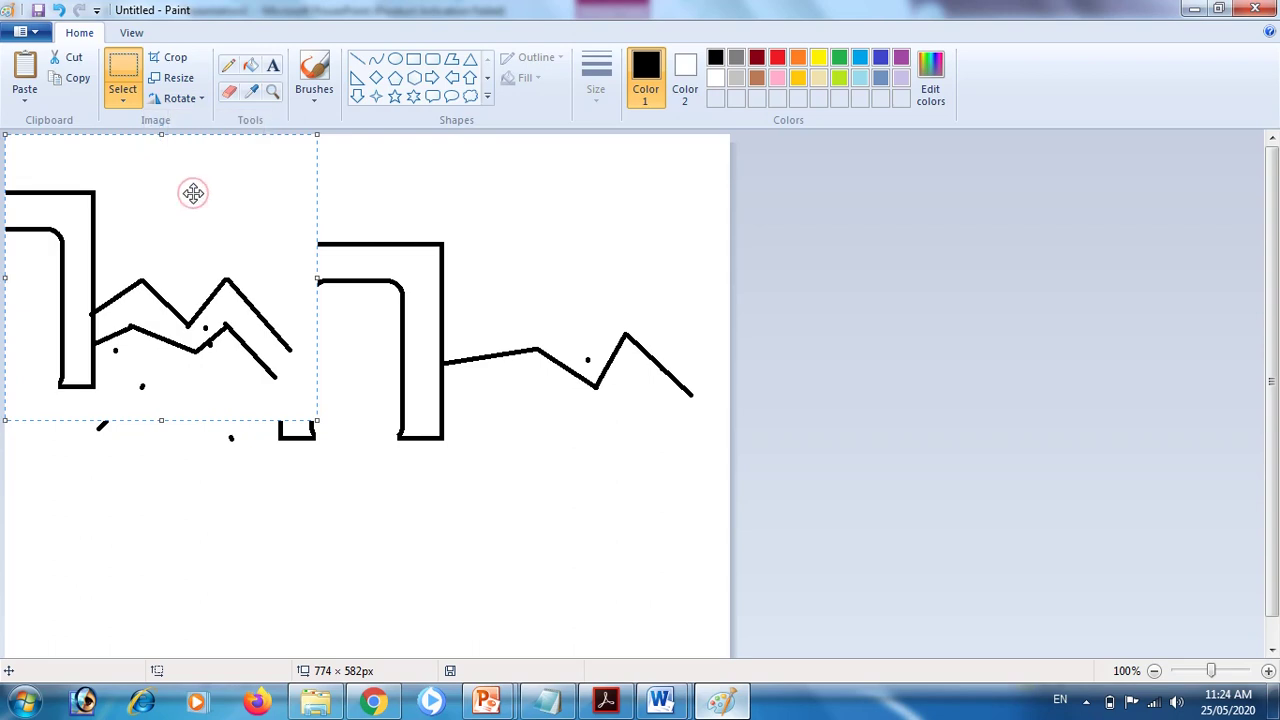
- Move the mirrored copy to the gate's right side and delete the stray stroke
{"action": "left_click_drag", "start_coordinate": [180, 295], "coordinate": [541, 346]}
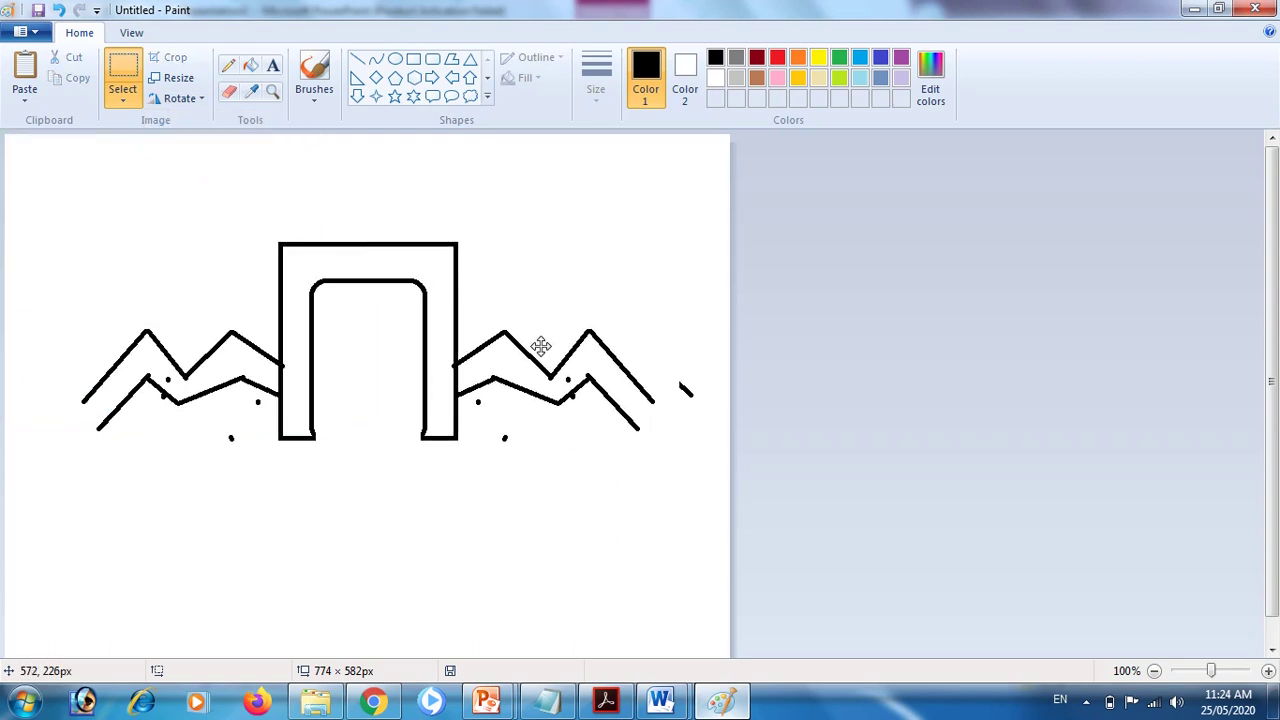
{"action": "left_click", "coordinate": [429, 534]}
{"action": "left_click_drag", "start_coordinate": [659, 371], "coordinate": [734, 419]}
{"action": "key", "text": "Delete"}
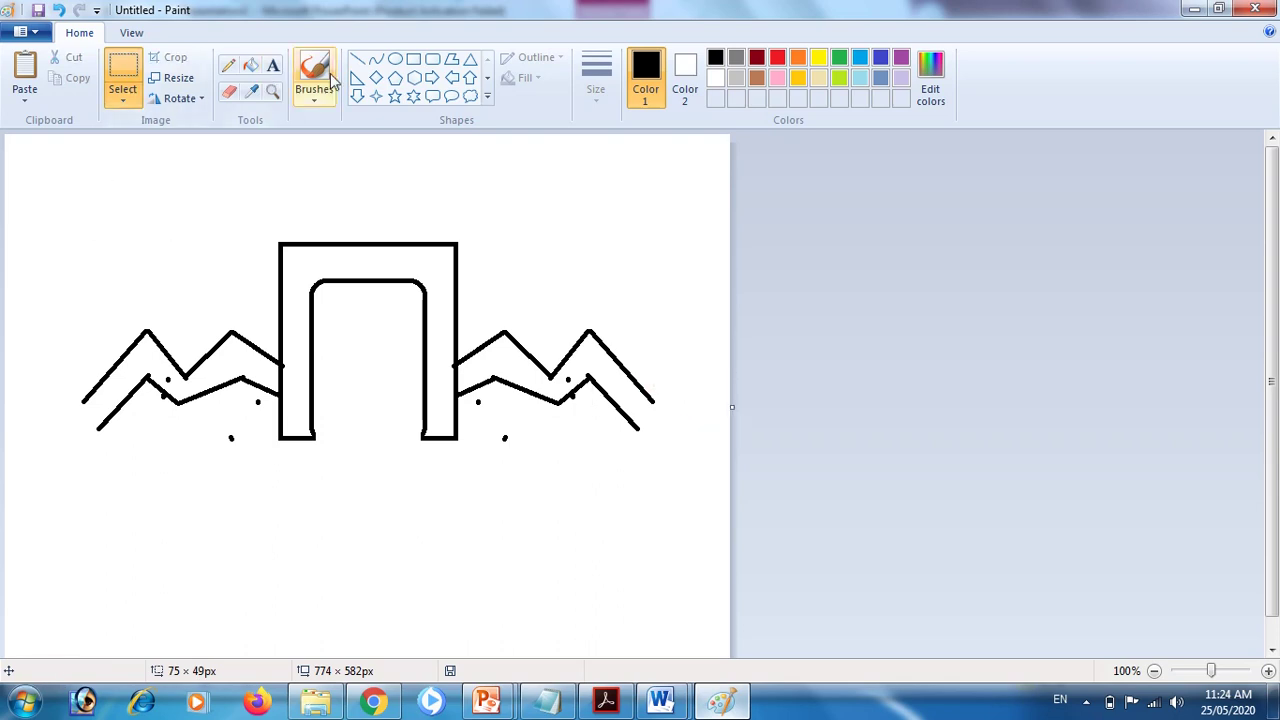
- Draw a rounded tower over the left hill and another over the right hill
{"action": "left_click", "coordinate": [432, 58]}
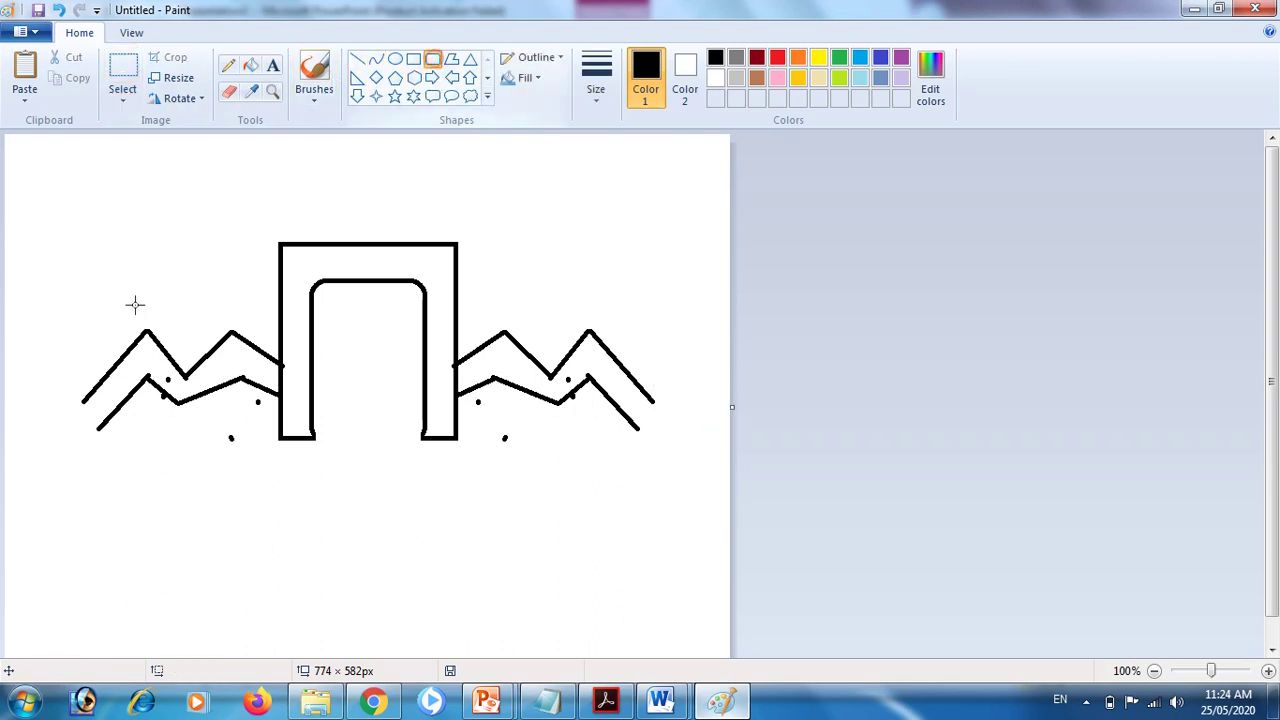
{"action": "left_click_drag", "start_coordinate": [135, 297], "coordinate": [174, 408]}
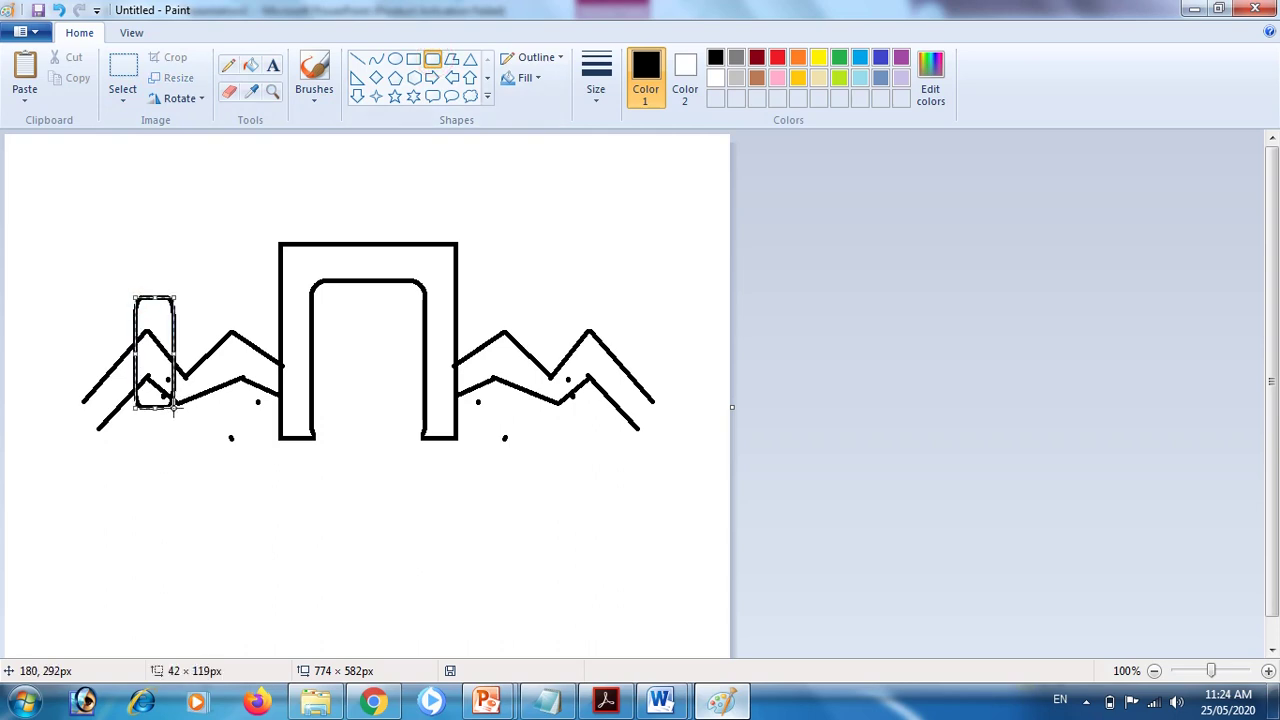
{"action": "left_click", "coordinate": [648, 273]}
{"action": "left_click_drag", "start_coordinate": [566, 298], "coordinate": [604, 390]}
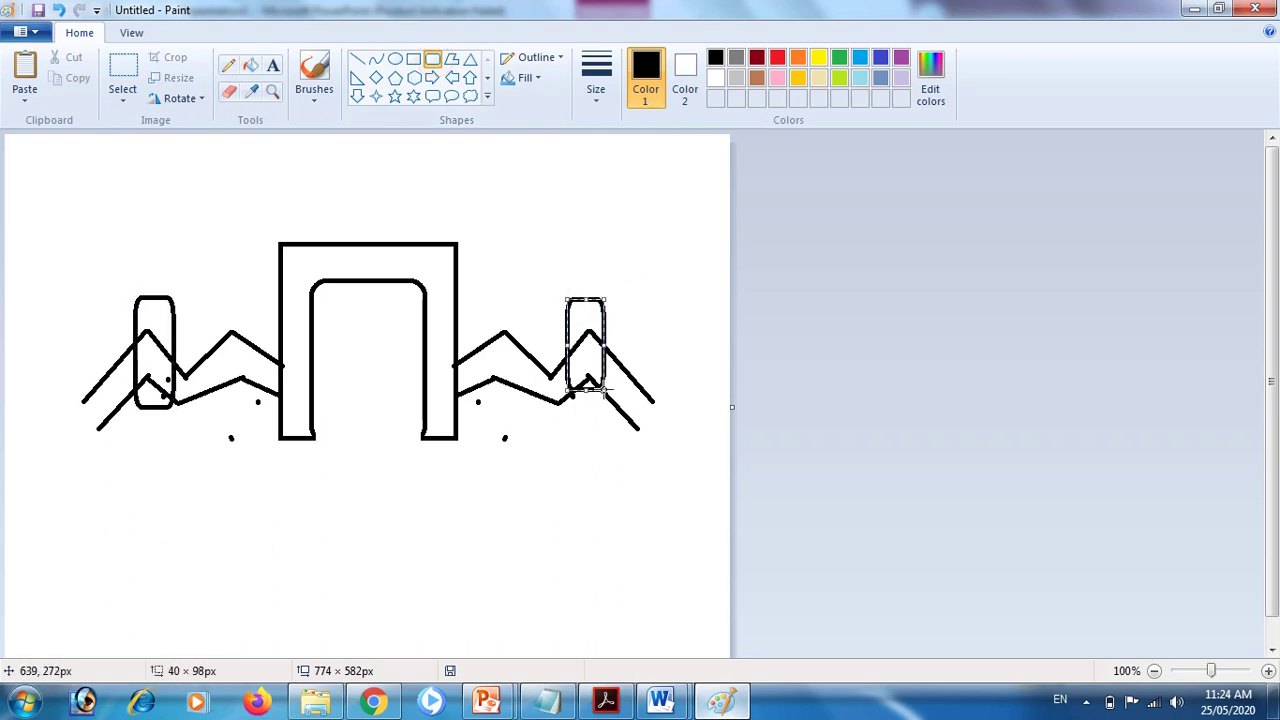
- Erase the mountain lines inside both towers
{"action": "left_click", "coordinate": [229, 91]}
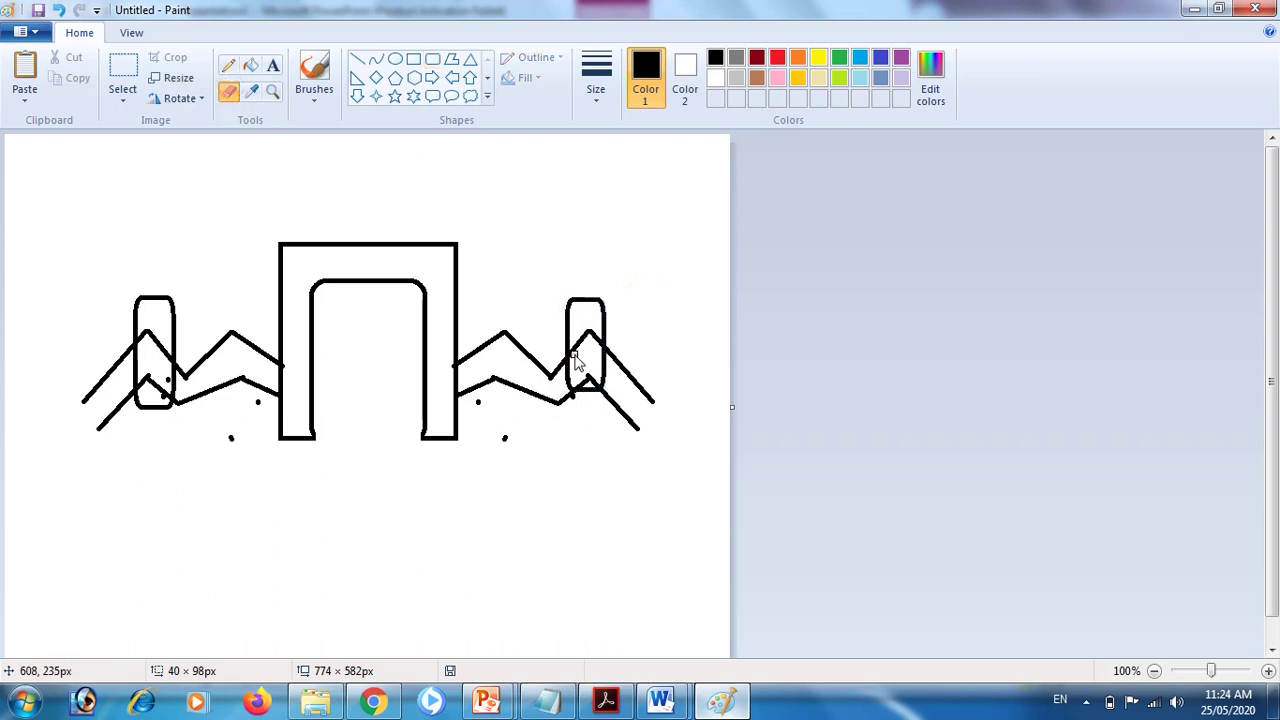
{"action": "left_click_drag", "start_coordinate": [574, 357], "coordinate": [589, 381]}
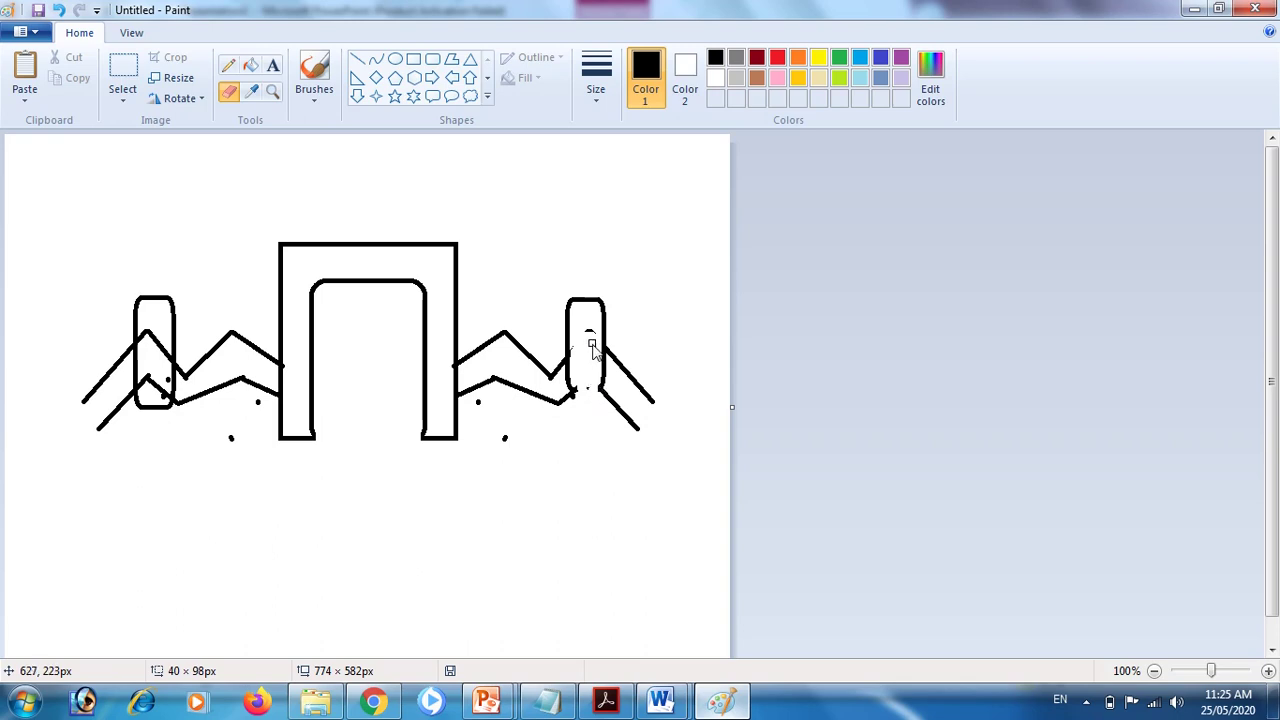
{"action": "left_click_drag", "start_coordinate": [591, 346], "coordinate": [576, 354]}
{"action": "mouse_move", "coordinate": [153, 340]}
{"action": "left_mouse_down"}
{"action": "mouse_move", "coordinate": [164, 399]}
{"action": "mouse_move", "coordinate": [160, 385]}
{"action": "left_mouse_up"}
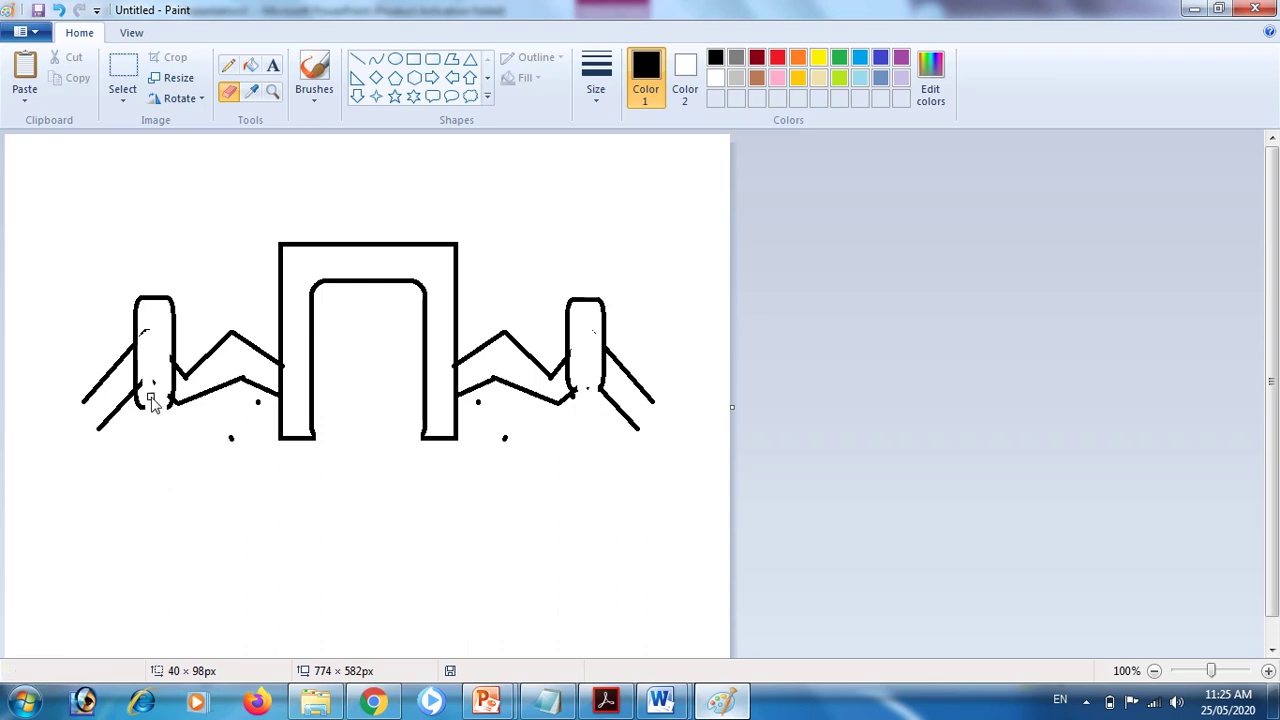
- Select the whole fort drawing with a rectangular selection for copying
{"action": "left_click", "coordinate": [128, 78]}
{"action": "left_click_drag", "start_coordinate": [68, 184], "coordinate": [655, 444]}
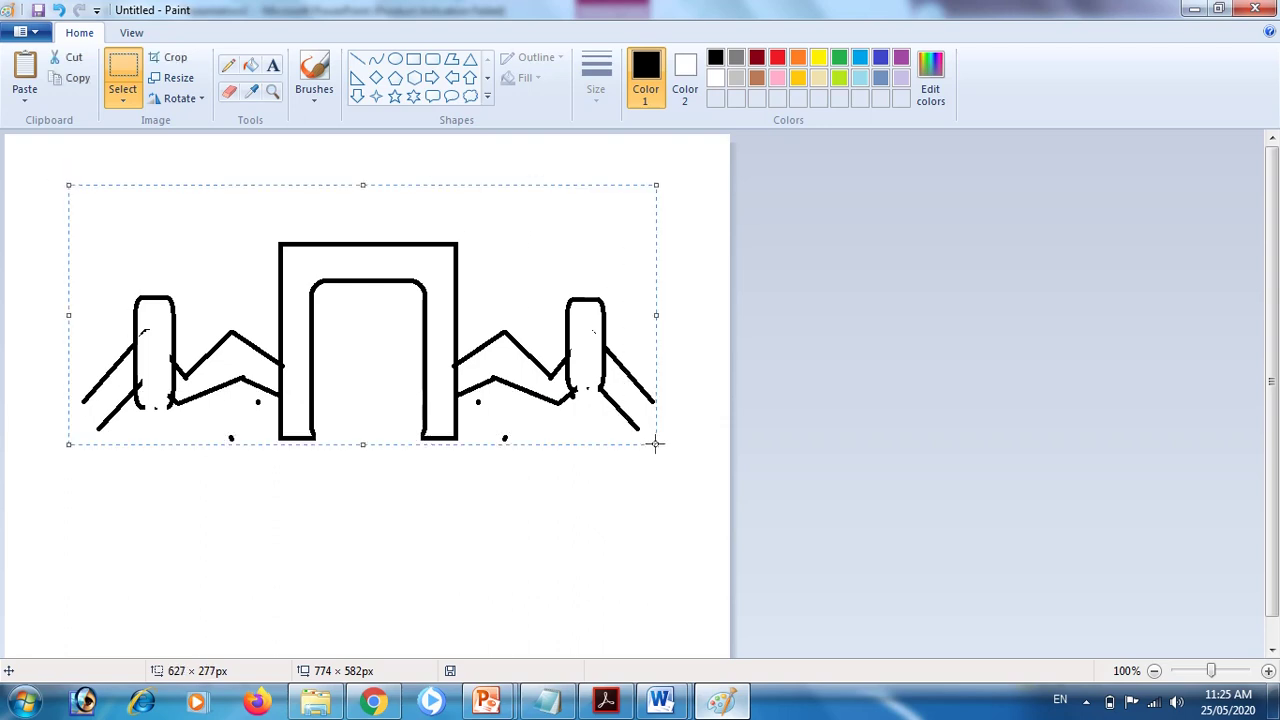
{"action": "right_click", "coordinate": [486, 699]}
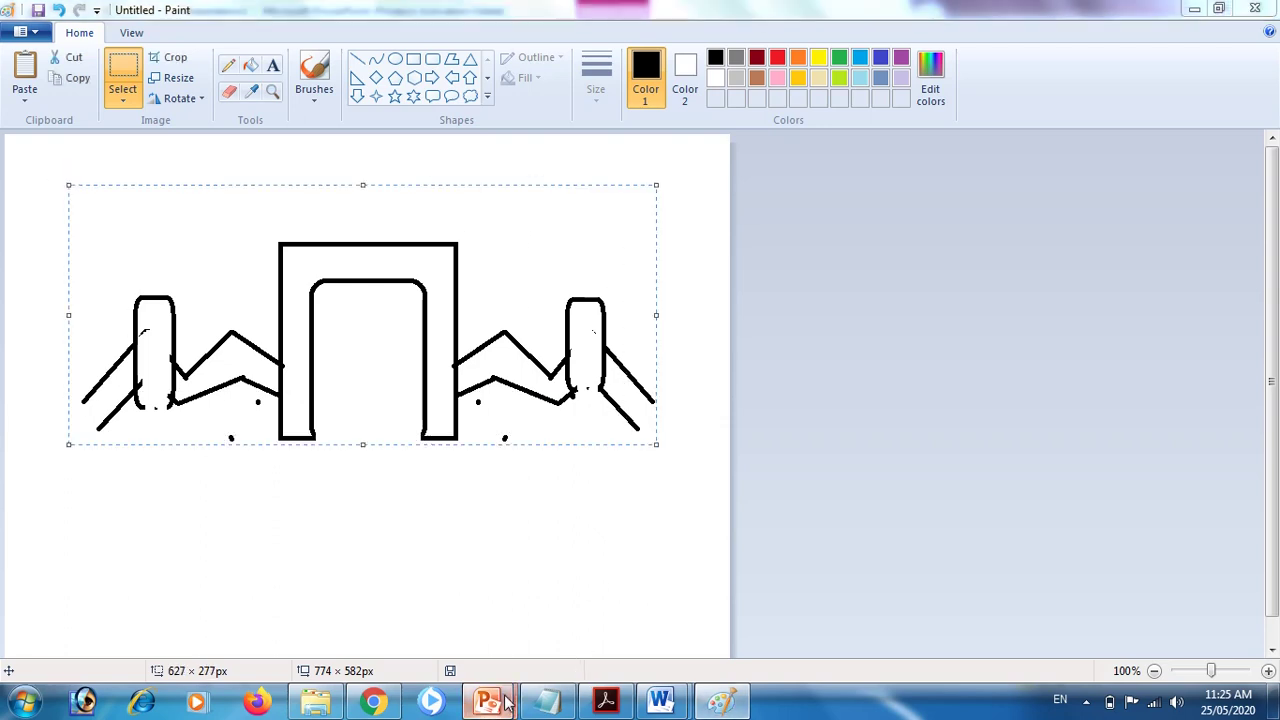
{"action": "key", "text": "Escape"}
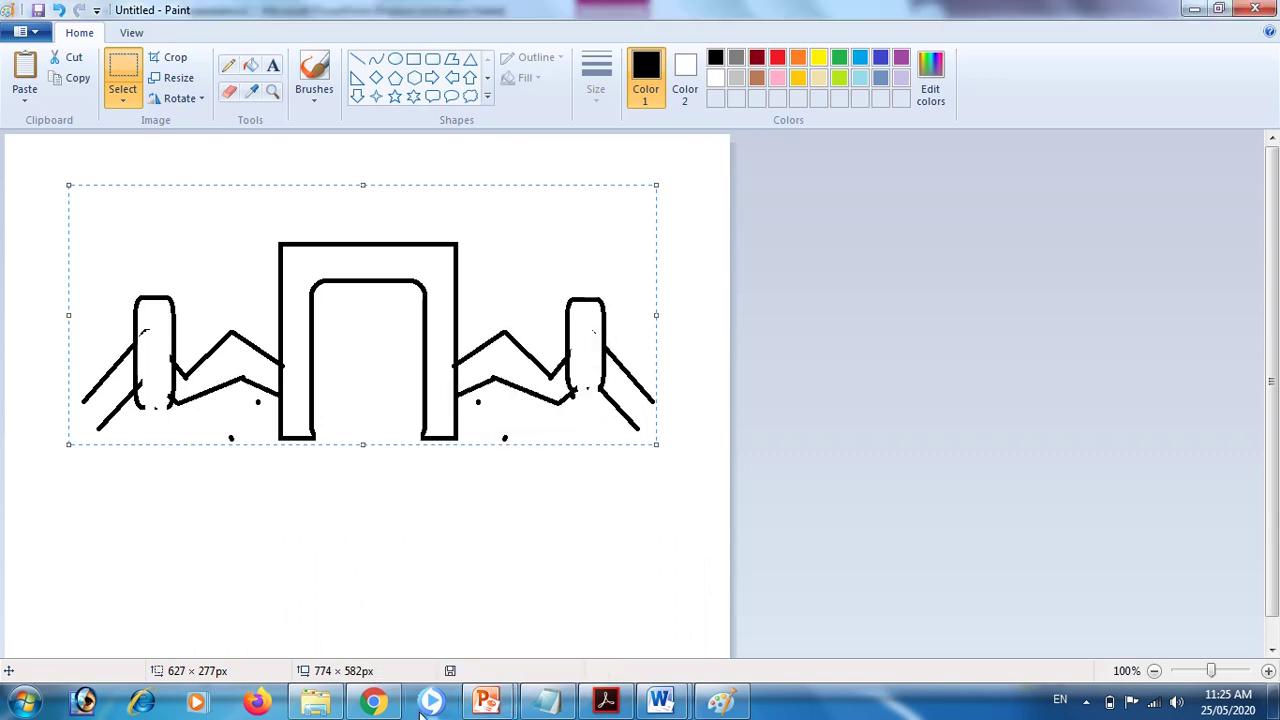
- Paste the fort sketch onto the Forts slide, shrink it and place it below the photo
{"action": "mouse_move", "coordinate": [486, 700]}
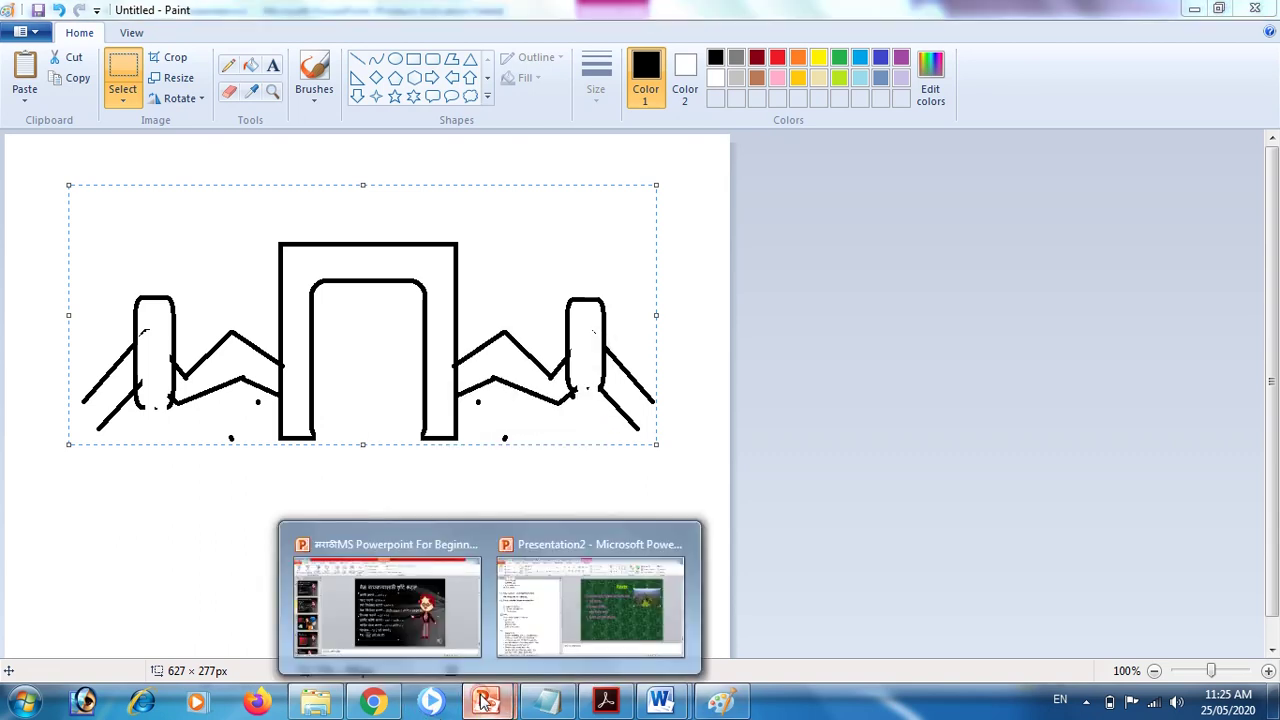
{"action": "left_click", "coordinate": [634, 612]}
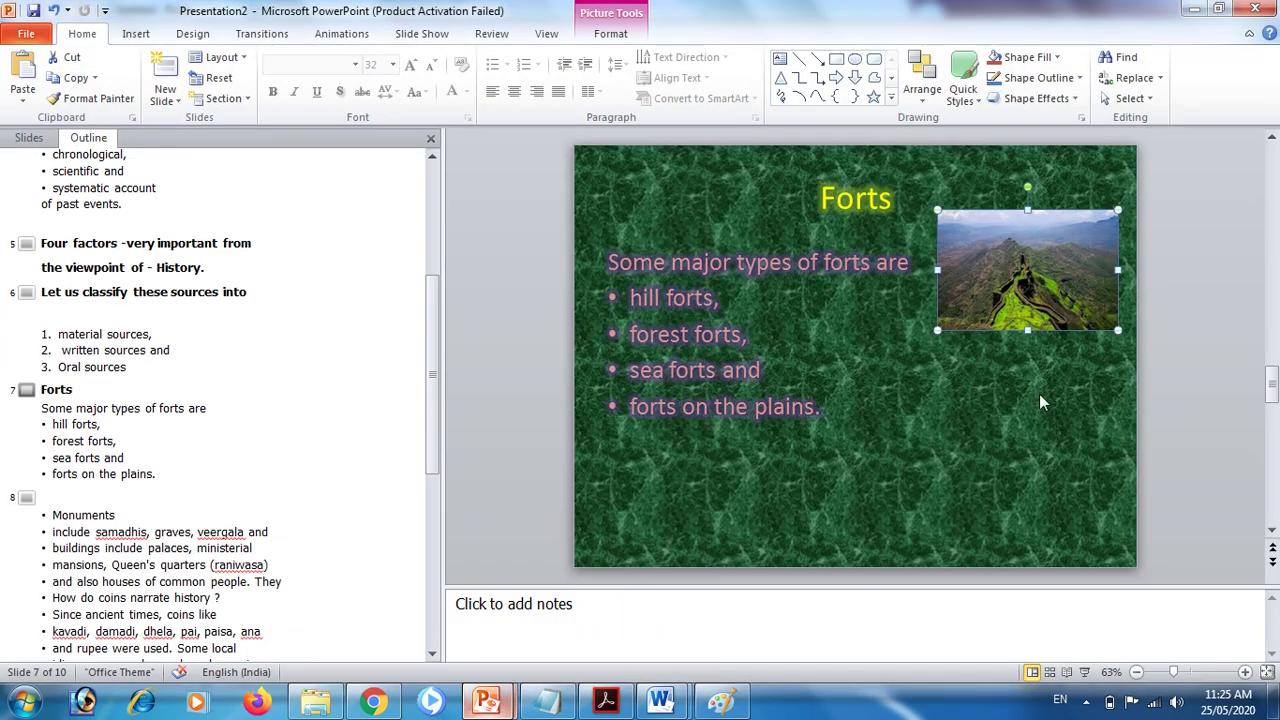
{"action": "key", "text": "ctrl+v"}
{"action": "left_click_drag", "start_coordinate": [778, 352], "coordinate": [936, 437]}
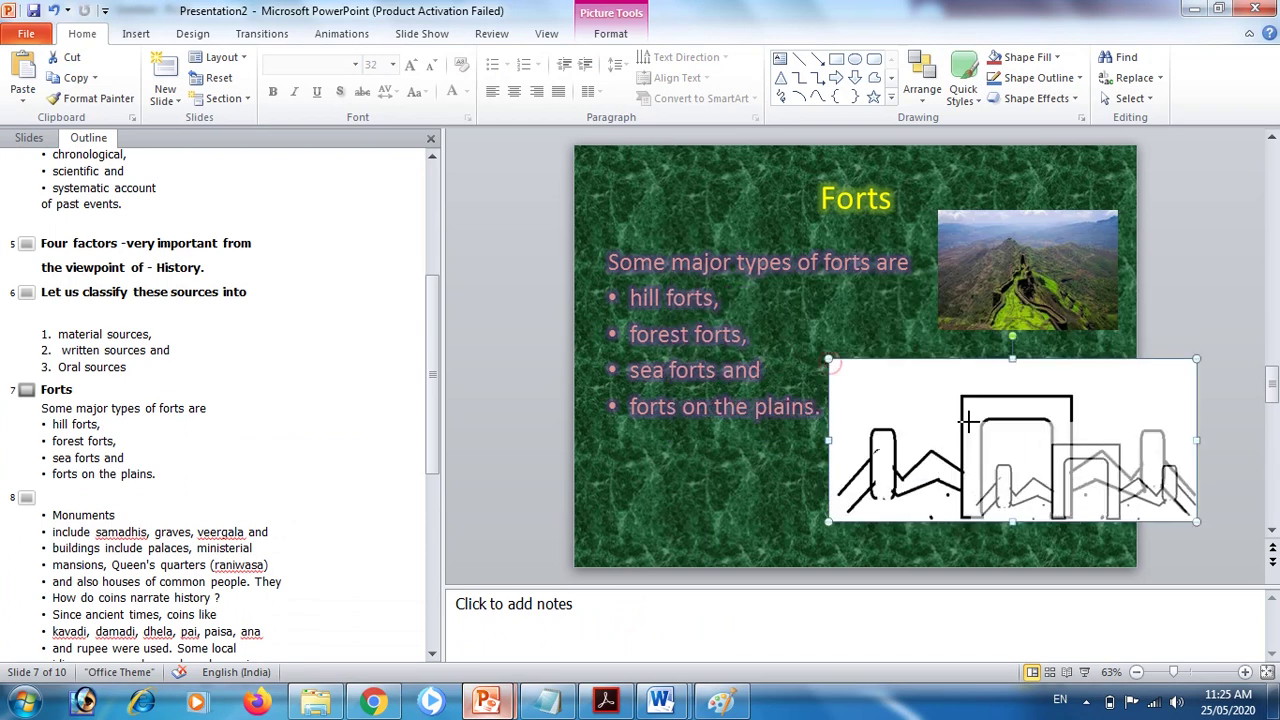
{"action": "left_click_drag", "start_coordinate": [830, 366], "coordinate": [963, 420]}
{"action": "mouse_move", "coordinate": [1100, 507]}
{"action": "left_mouse_down"}
{"action": "mouse_move", "coordinate": [1015, 455]}
{"action": "mouse_move", "coordinate": [1030, 467]}
{"action": "left_mouse_up"}
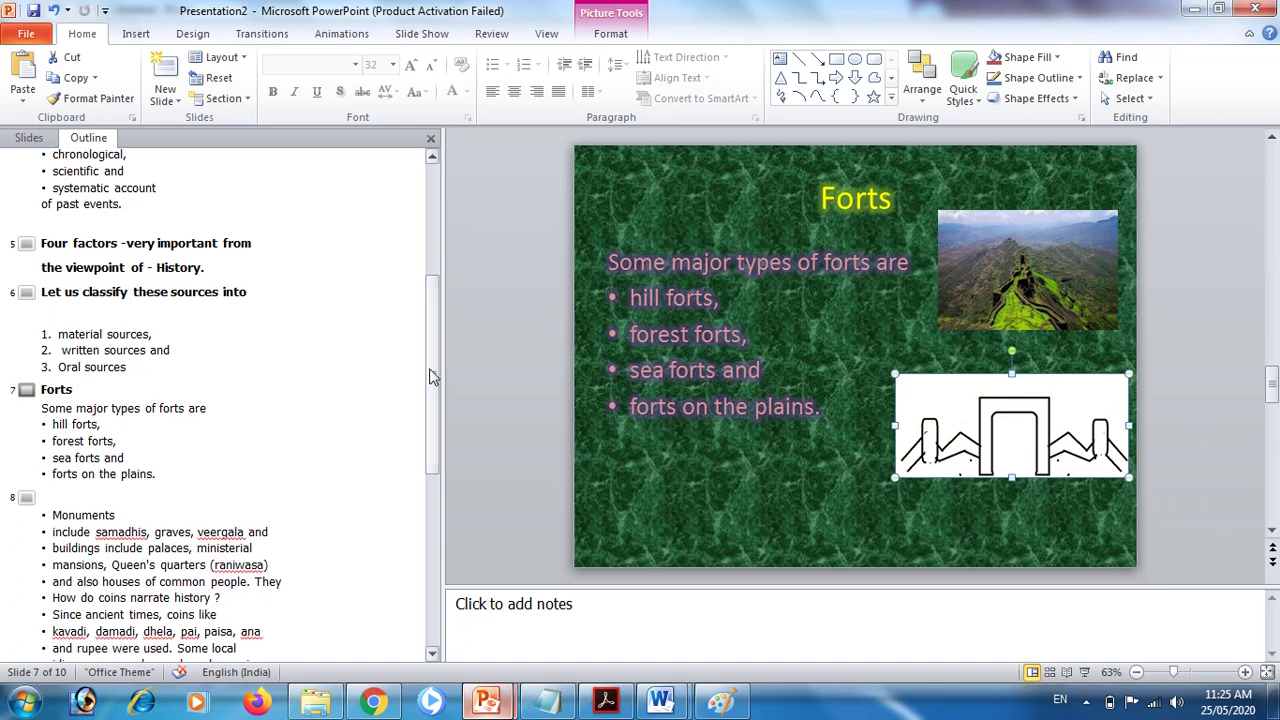
{"action": "left_click_drag", "start_coordinate": [432, 376], "coordinate": [453, 127]}
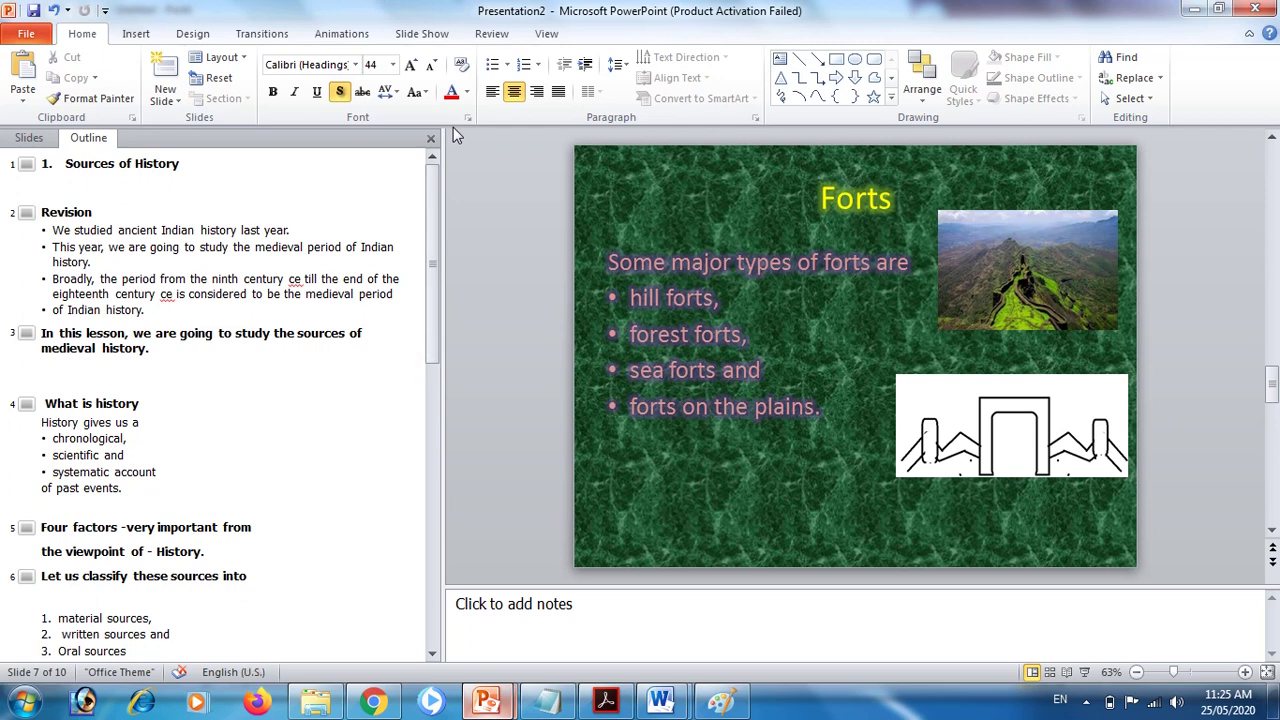
- Give the Sources of History title on slide 1 a Fly In animation
{"action": "left_click", "coordinate": [100, 168]}
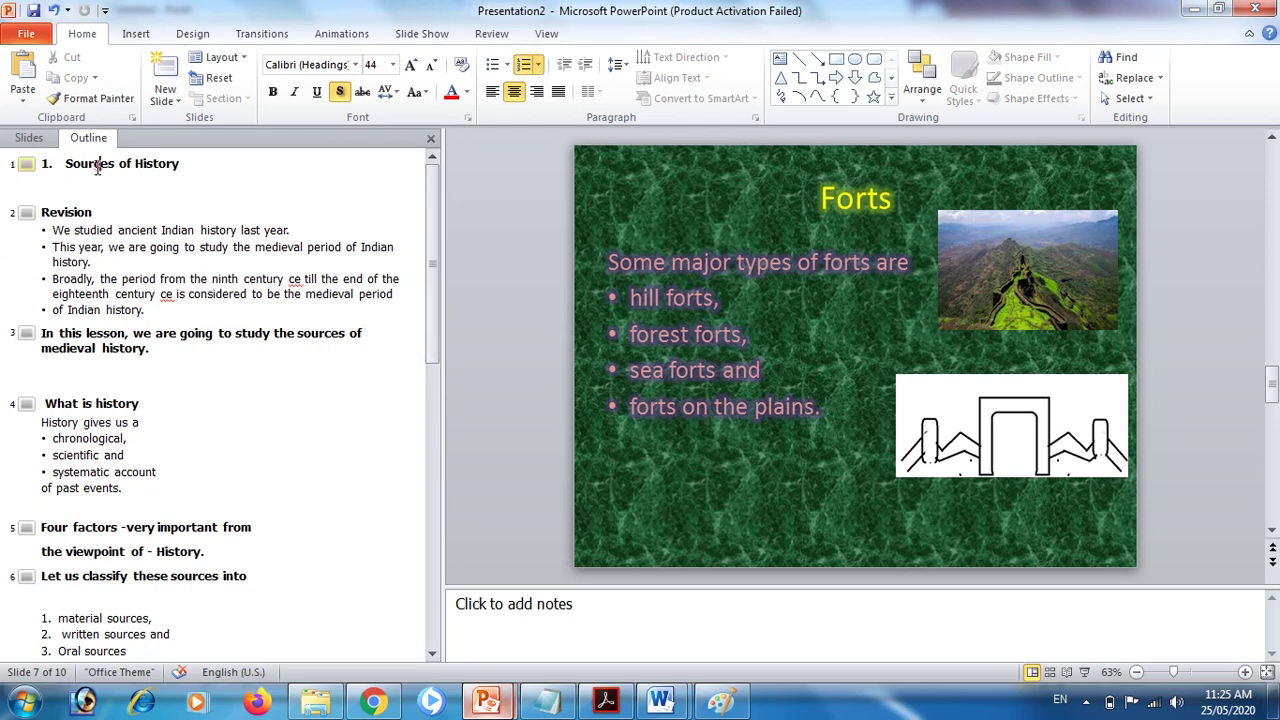
{"action": "left_click", "coordinate": [343, 36]}
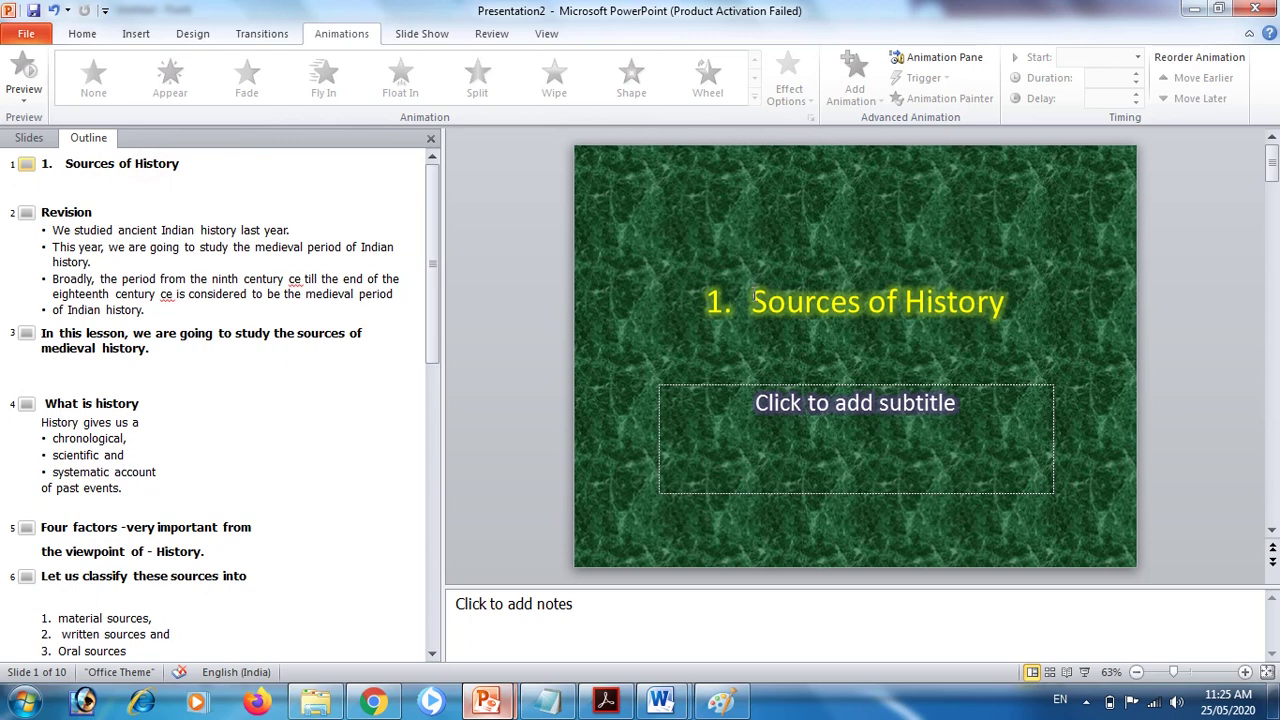
{"action": "left_click_drag", "start_coordinate": [752, 300], "coordinate": [1010, 303]}
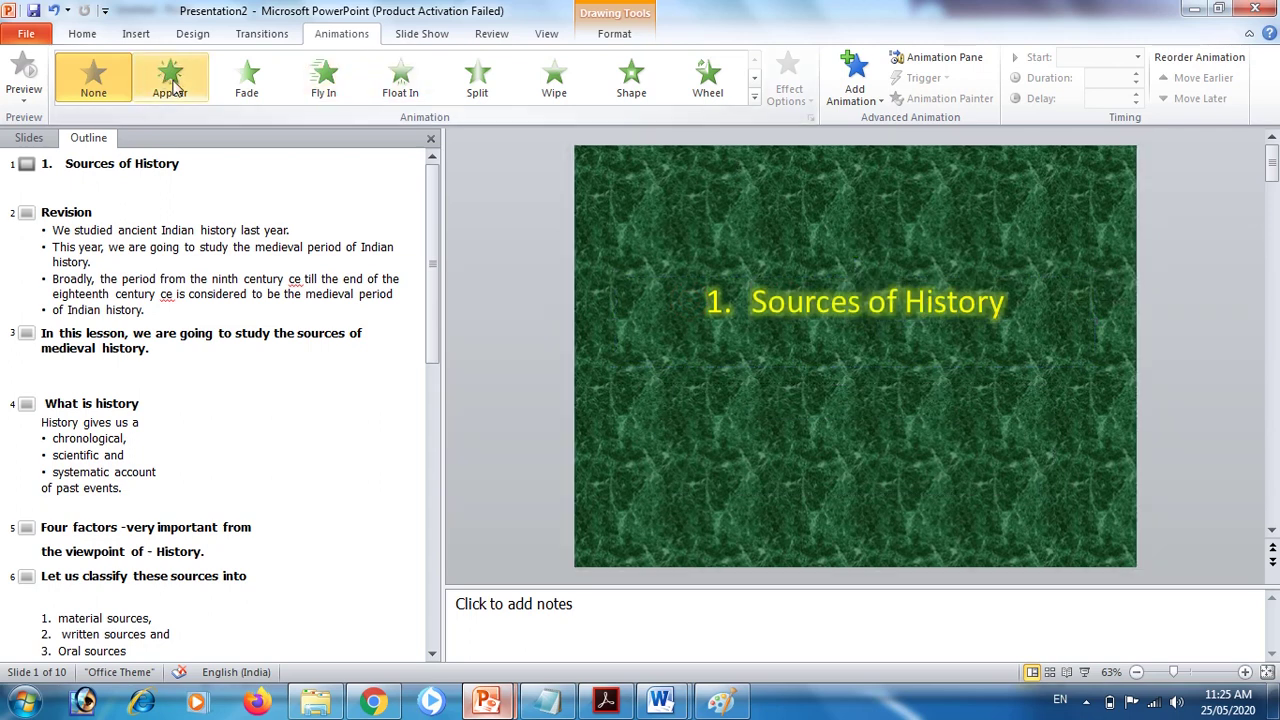
{"action": "left_click", "coordinate": [326, 88]}
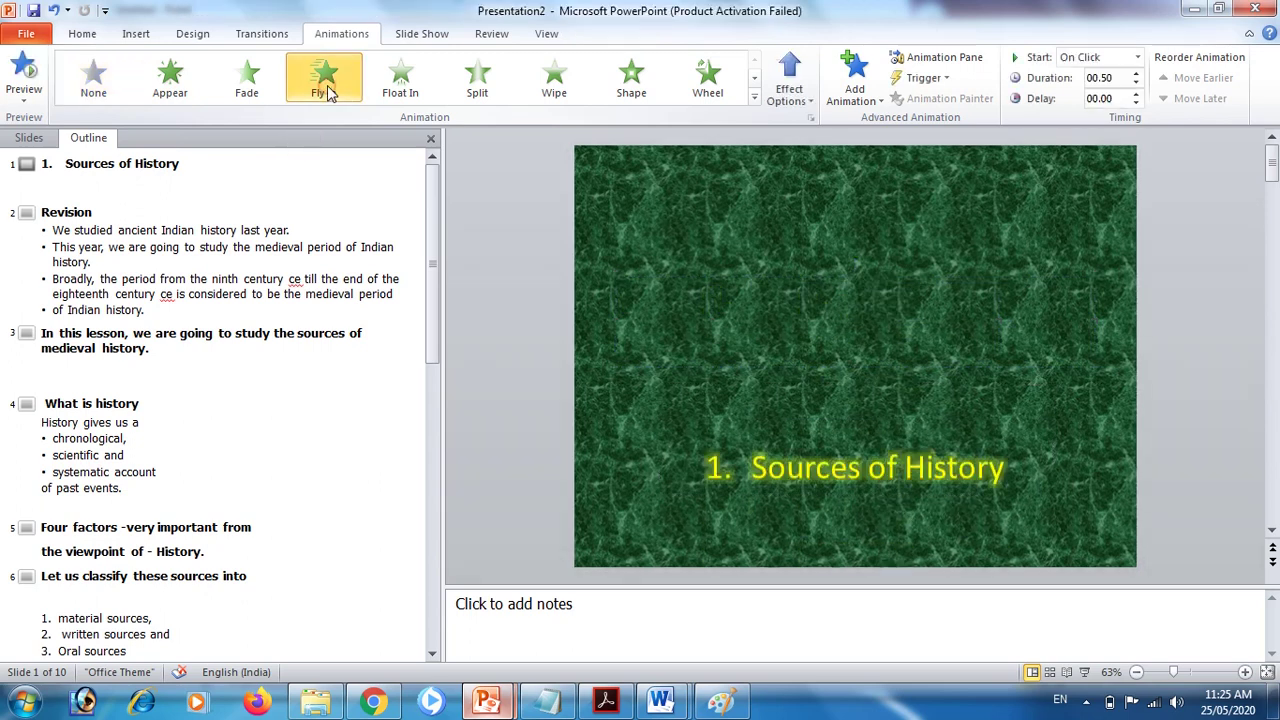
- Apply Fly In to the Revision and What is history slide titles
{"action": "left_click", "coordinate": [50, 210]}
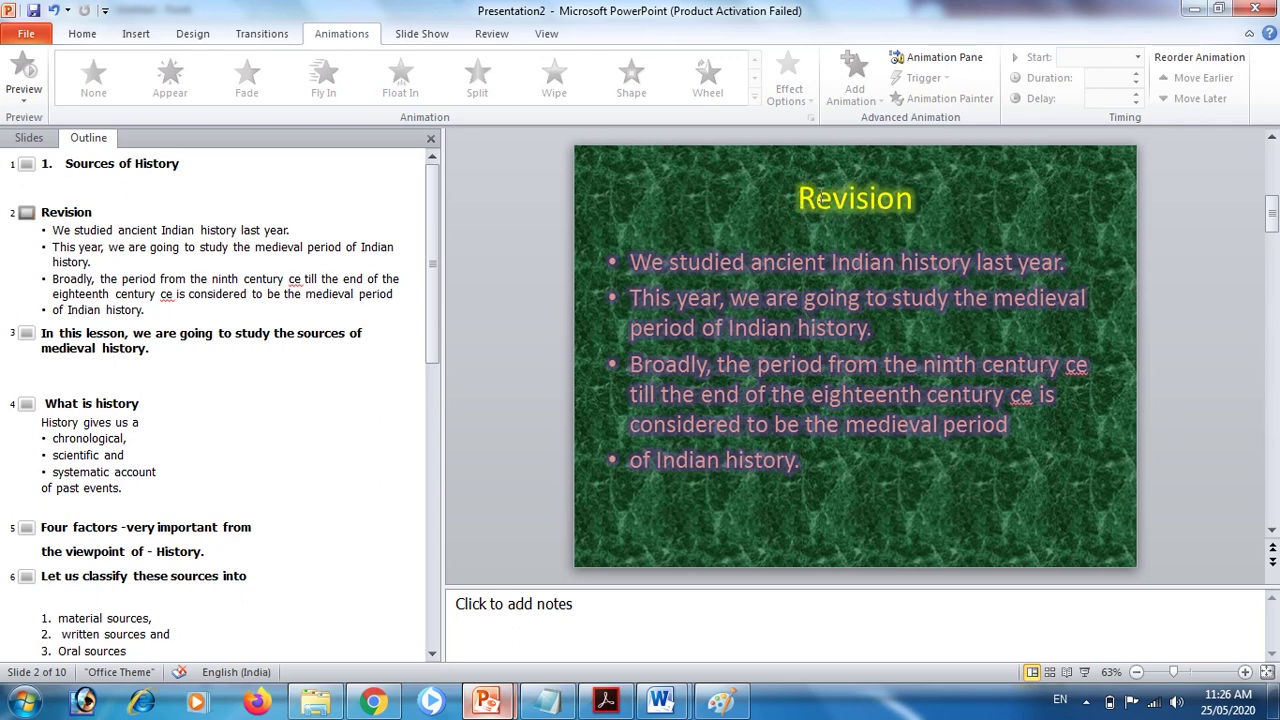
{"action": "double_click", "coordinate": [930, 211]}
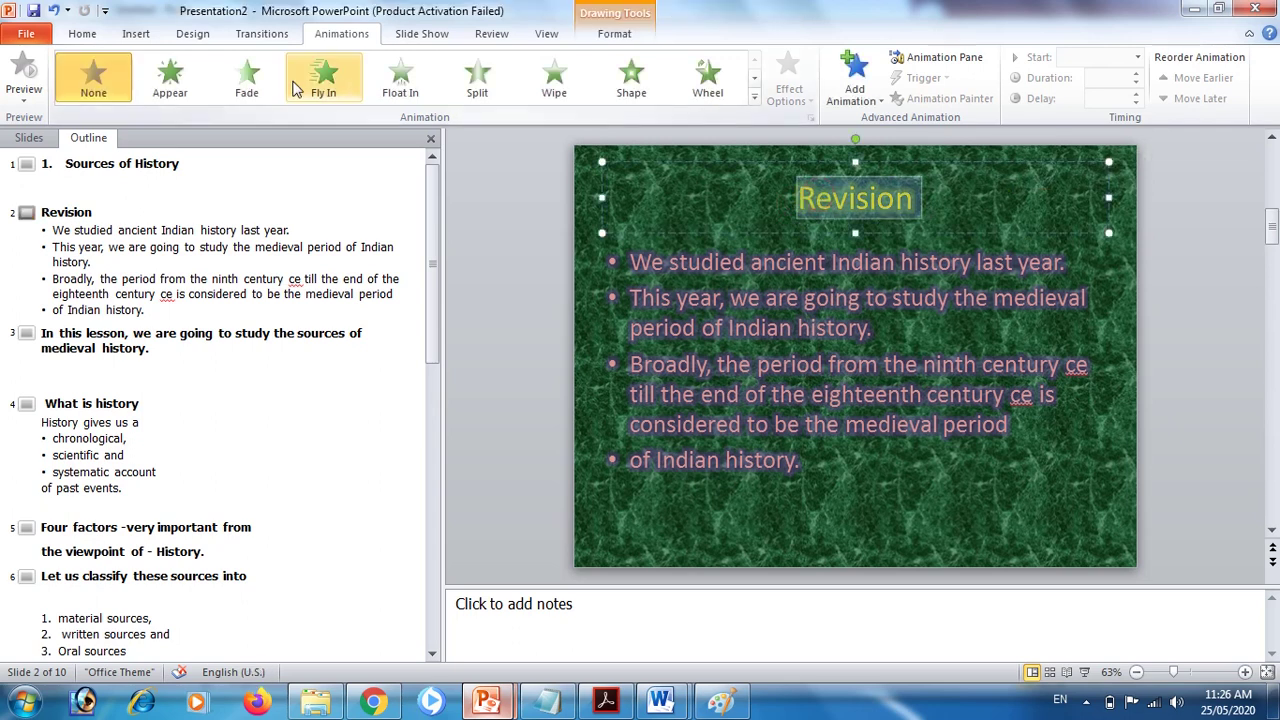
{"action": "left_click", "coordinate": [323, 80]}
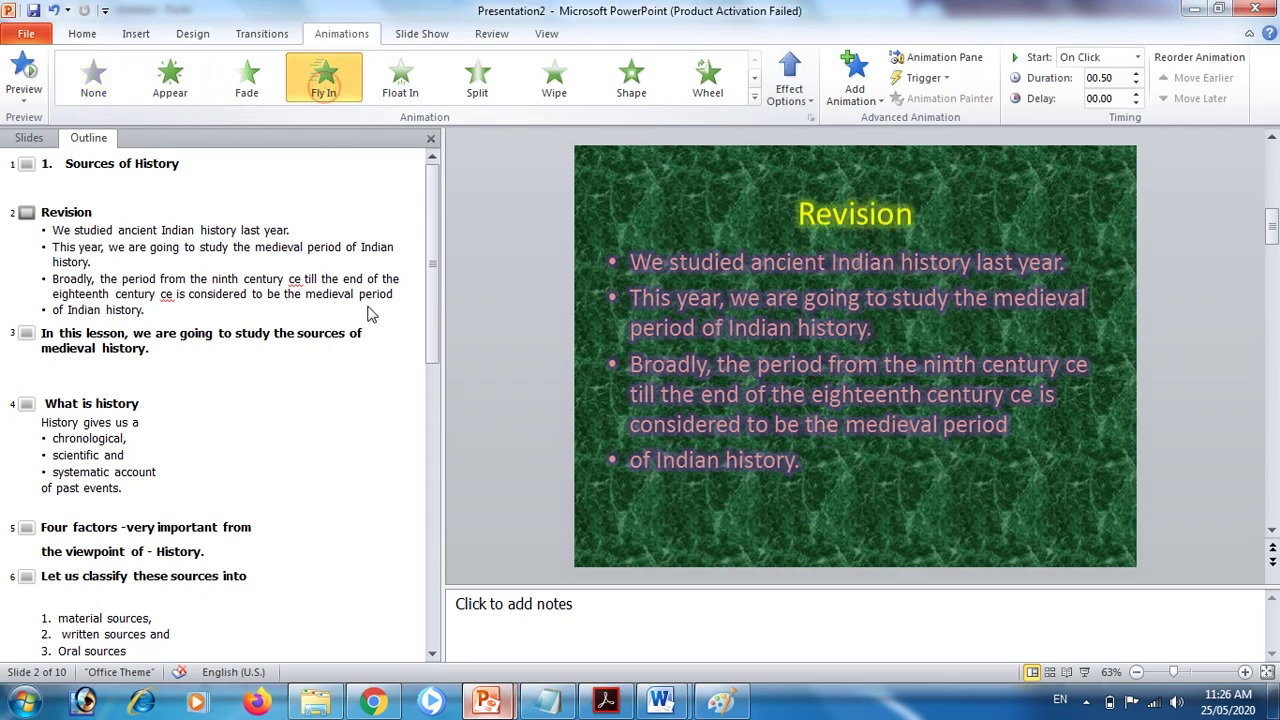
{"action": "left_click", "coordinate": [91, 403]}
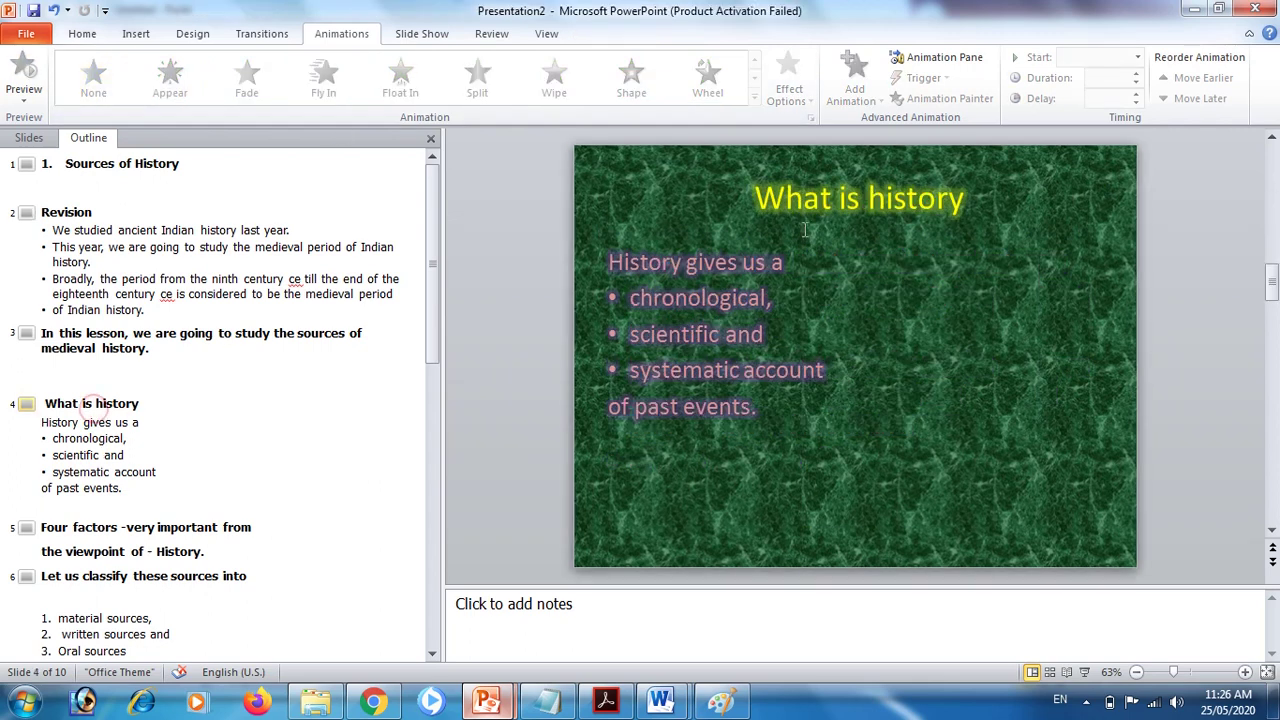
{"action": "left_click", "coordinate": [763, 202]}
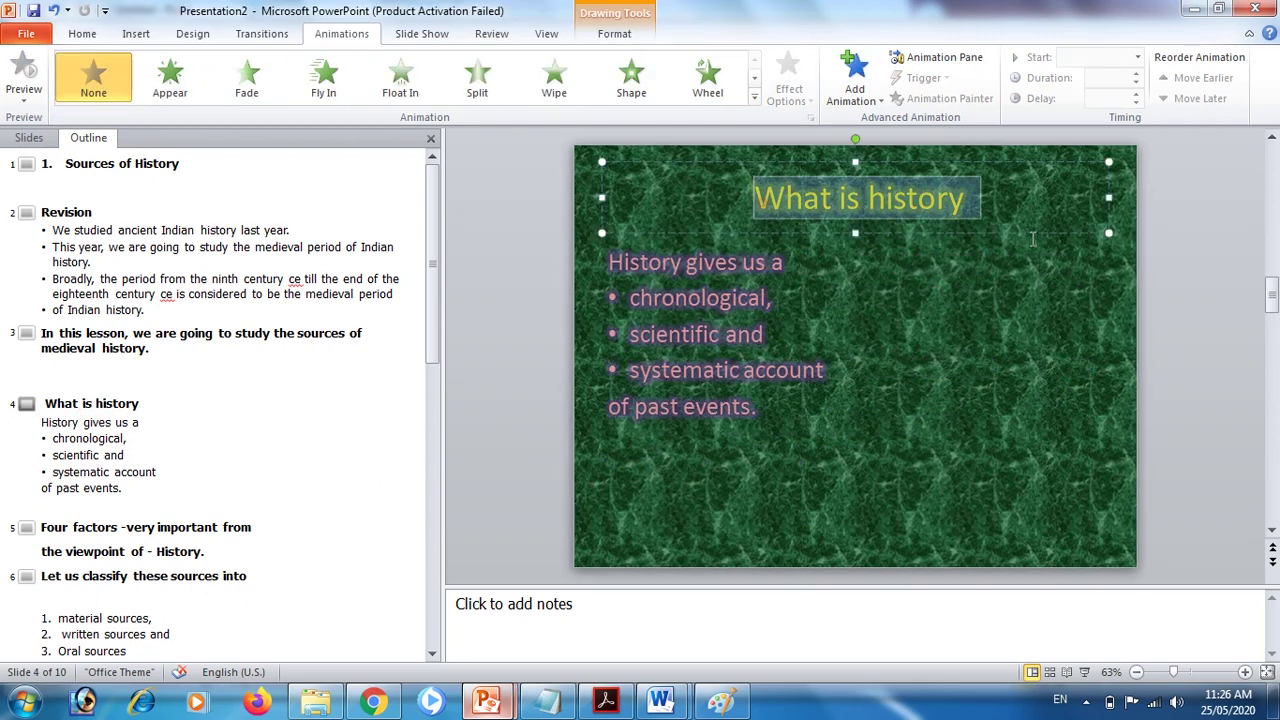
{"action": "left_click", "coordinate": [323, 88]}
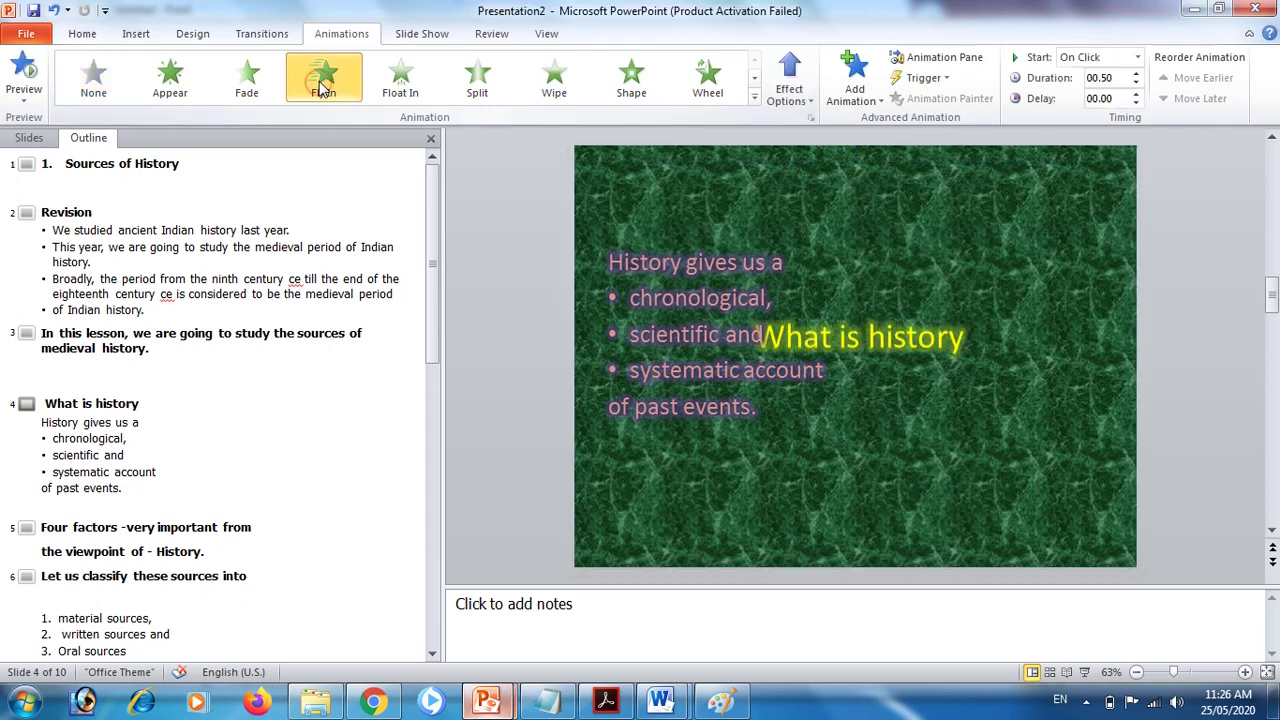
{"action": "left_click", "coordinate": [548, 247]}
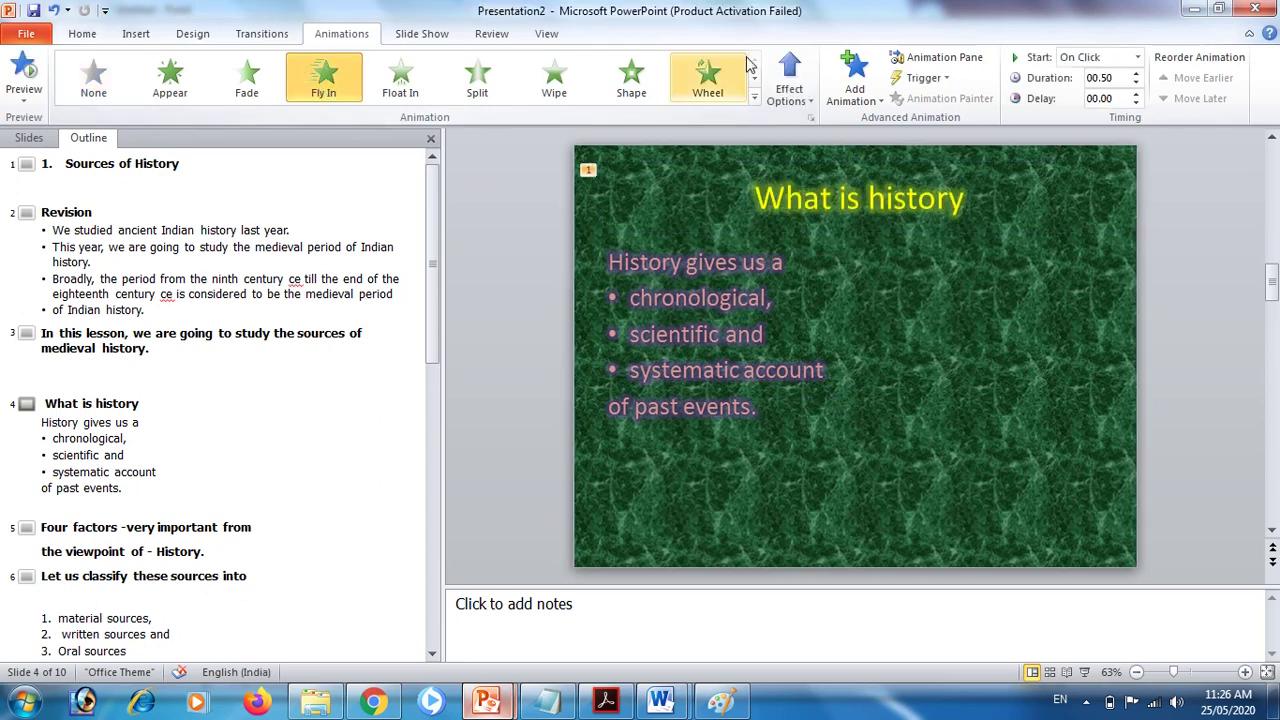
{"action": "left_click", "coordinate": [547, 34]}
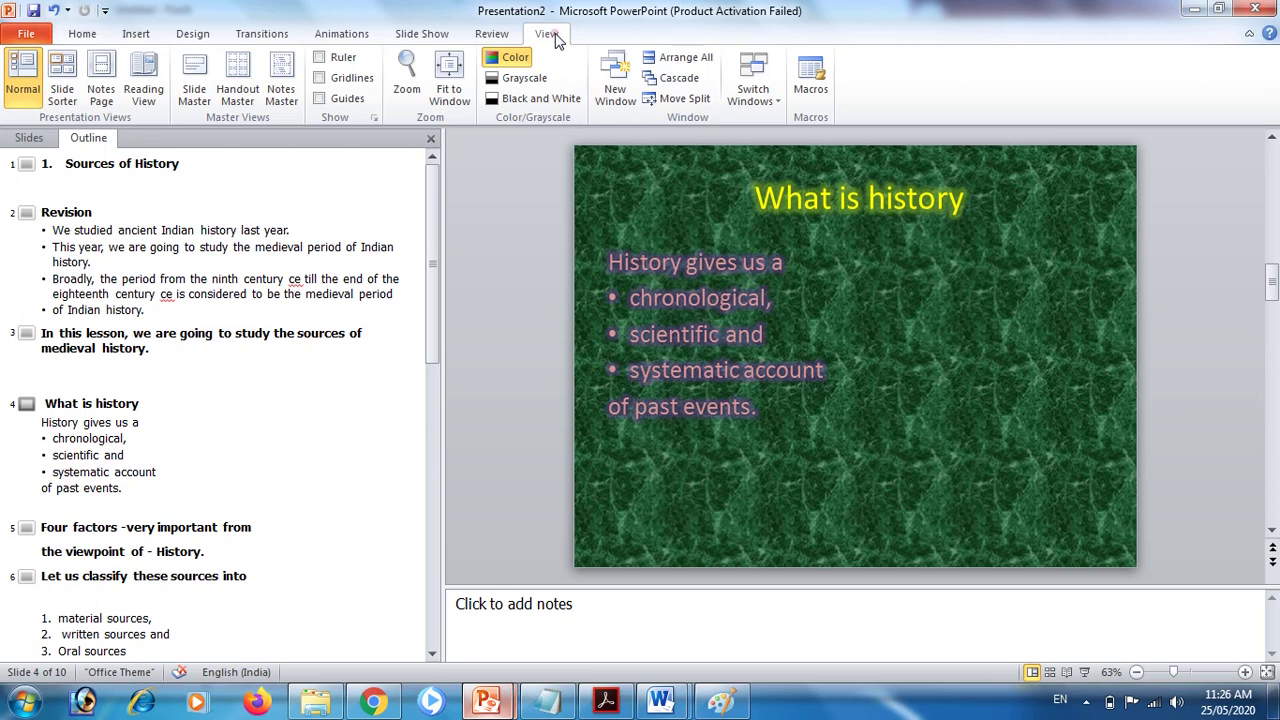
- In Slide Master, give the master title Fly In and the body text a Wipe entrance
{"action": "left_click", "coordinate": [194, 85]}
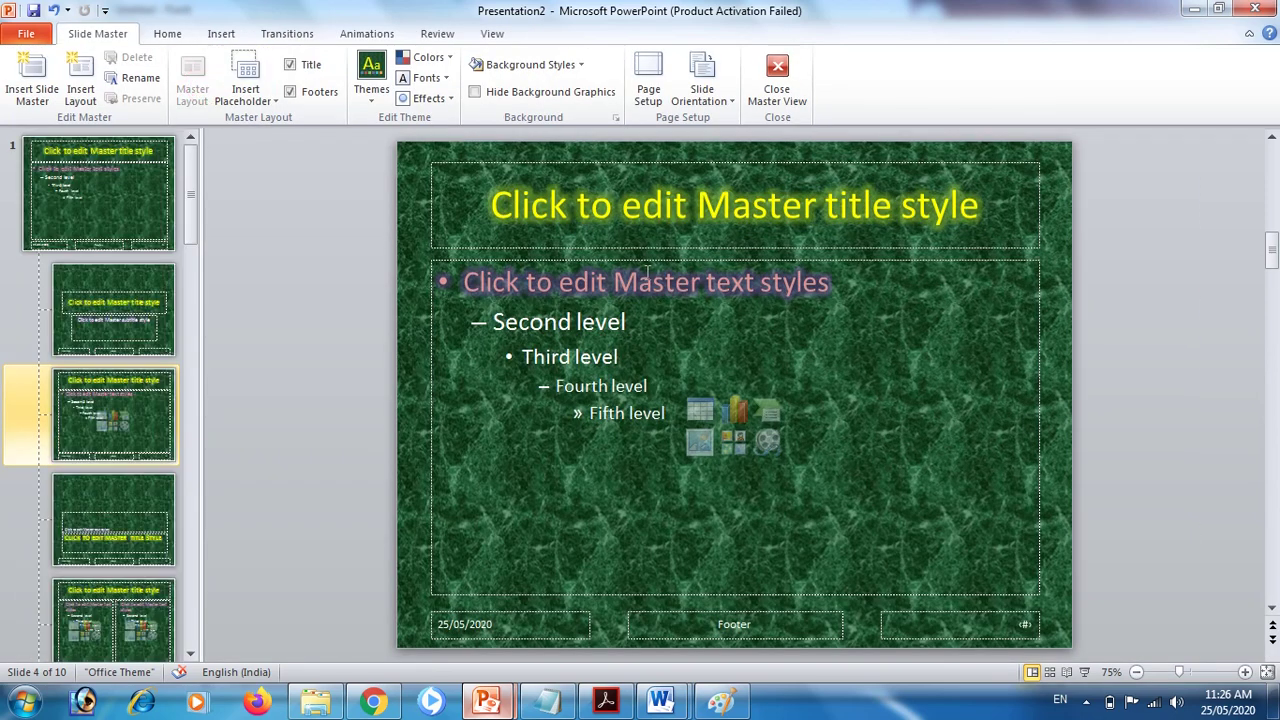
{"action": "mouse_move", "coordinate": [494, 205]}
{"action": "left_mouse_down"}
{"action": "mouse_move", "coordinate": [709, 226]}
{"action": "mouse_move", "coordinate": [995, 210]}
{"action": "left_mouse_up"}
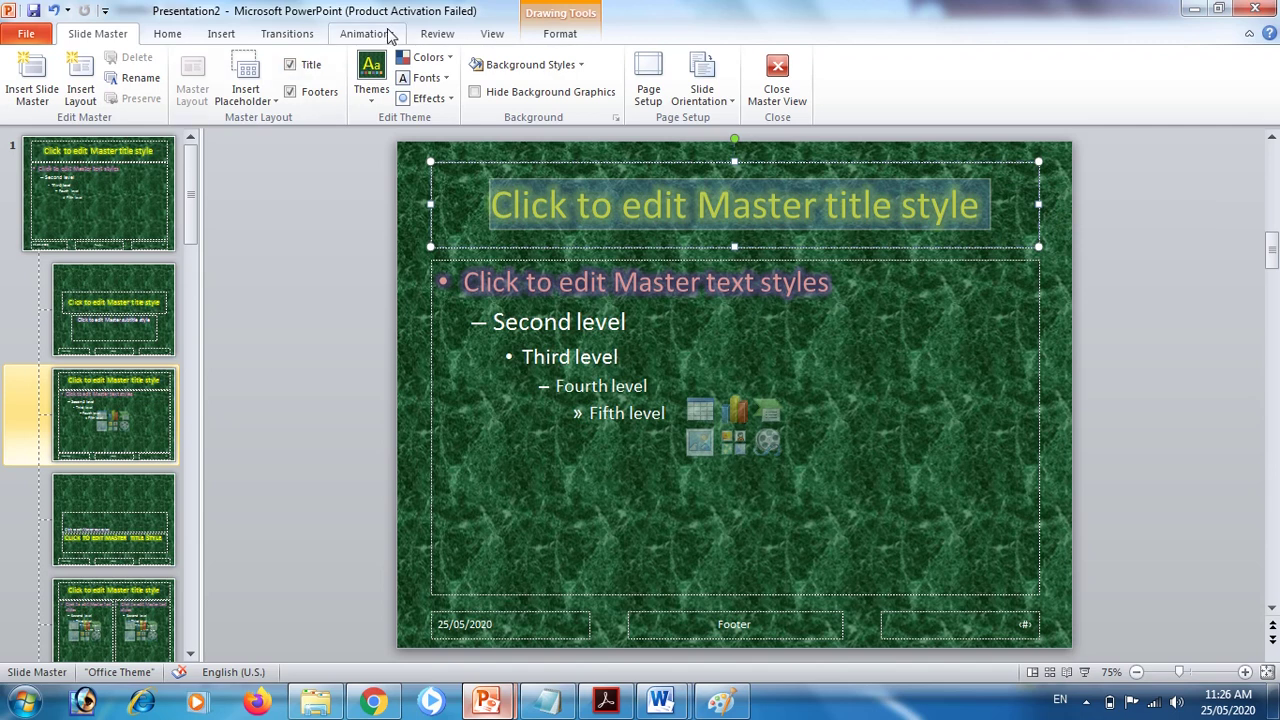
{"action": "left_click", "coordinate": [385, 34]}
{"action": "left_click", "coordinate": [323, 78]}
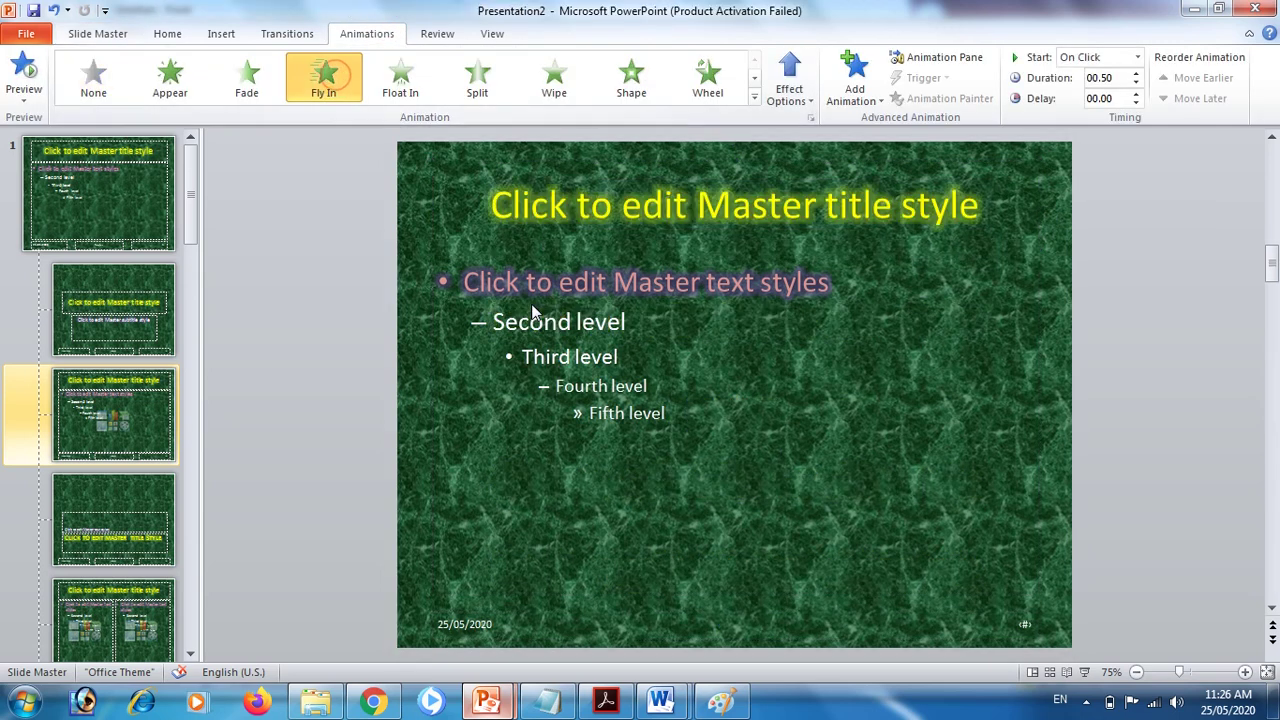
{"action": "left_click_drag", "start_coordinate": [466, 282], "coordinate": [880, 294]}
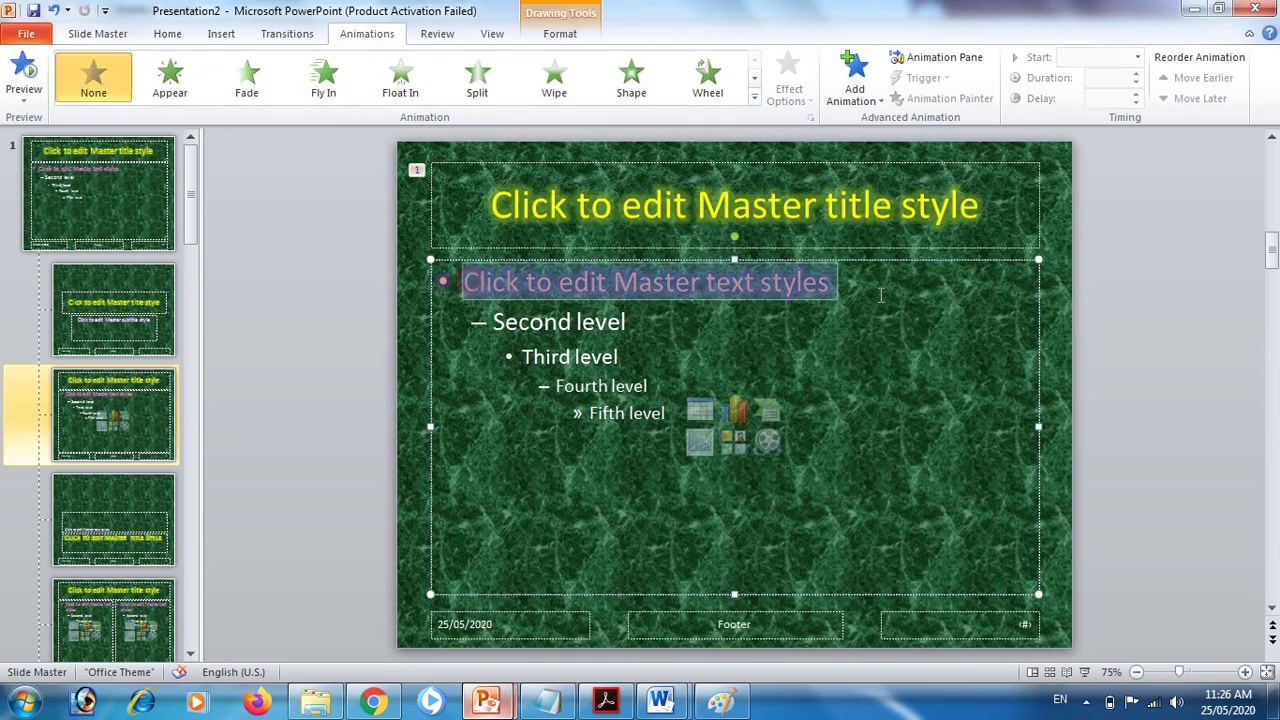
{"action": "left_click", "coordinate": [477, 78]}
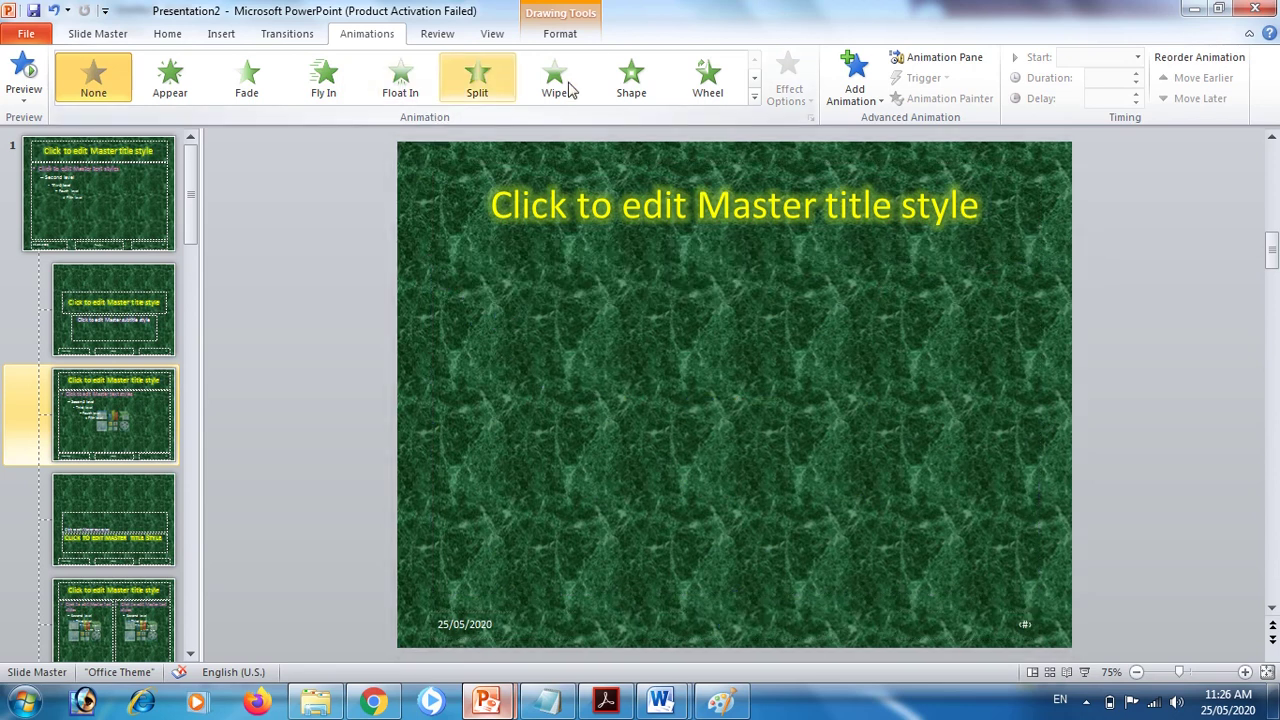
{"action": "left_click", "coordinate": [565, 88]}
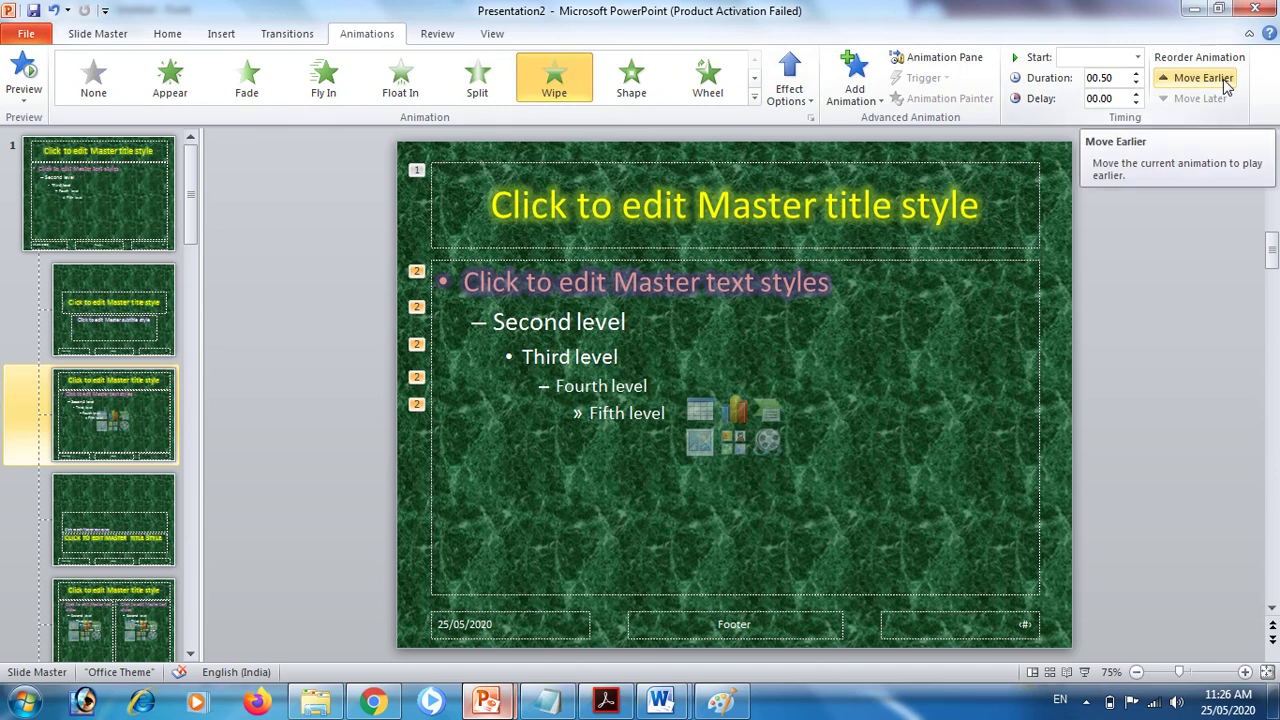
- Set the body text animation to start On Click, then close Master View
{"action": "left_click", "coordinate": [1140, 59]}
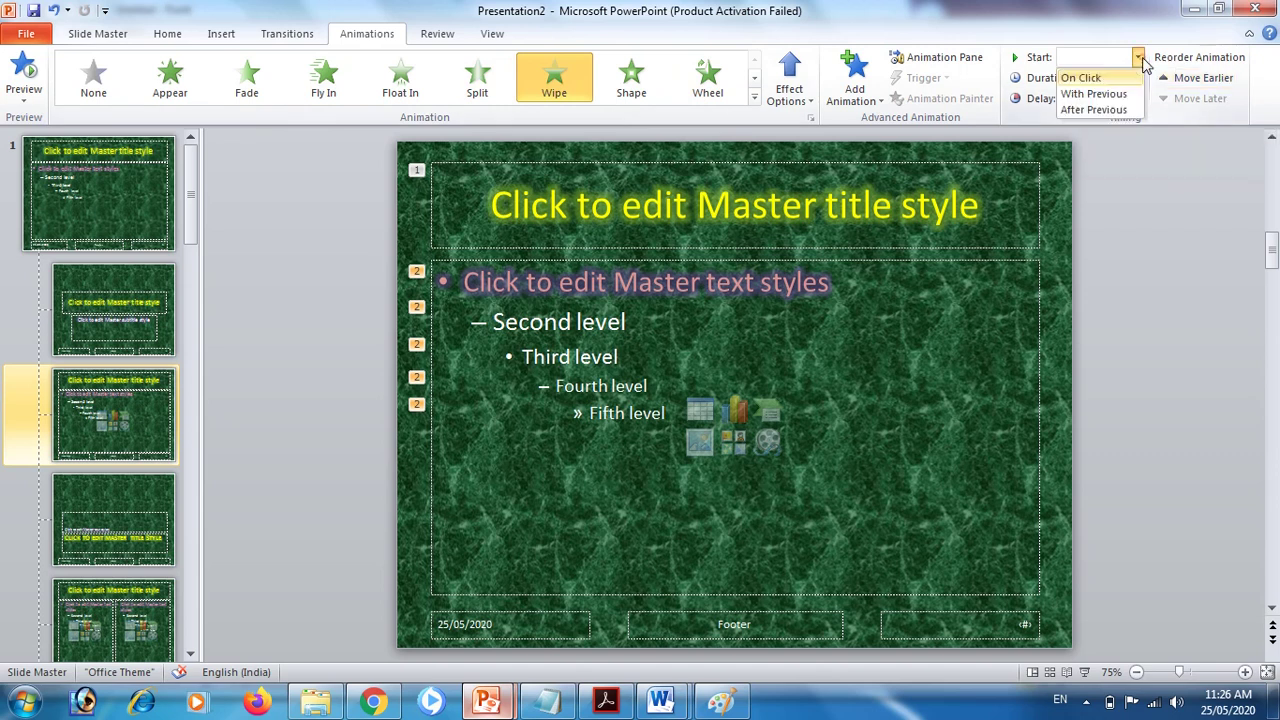
{"action": "left_click", "coordinate": [1091, 57]}
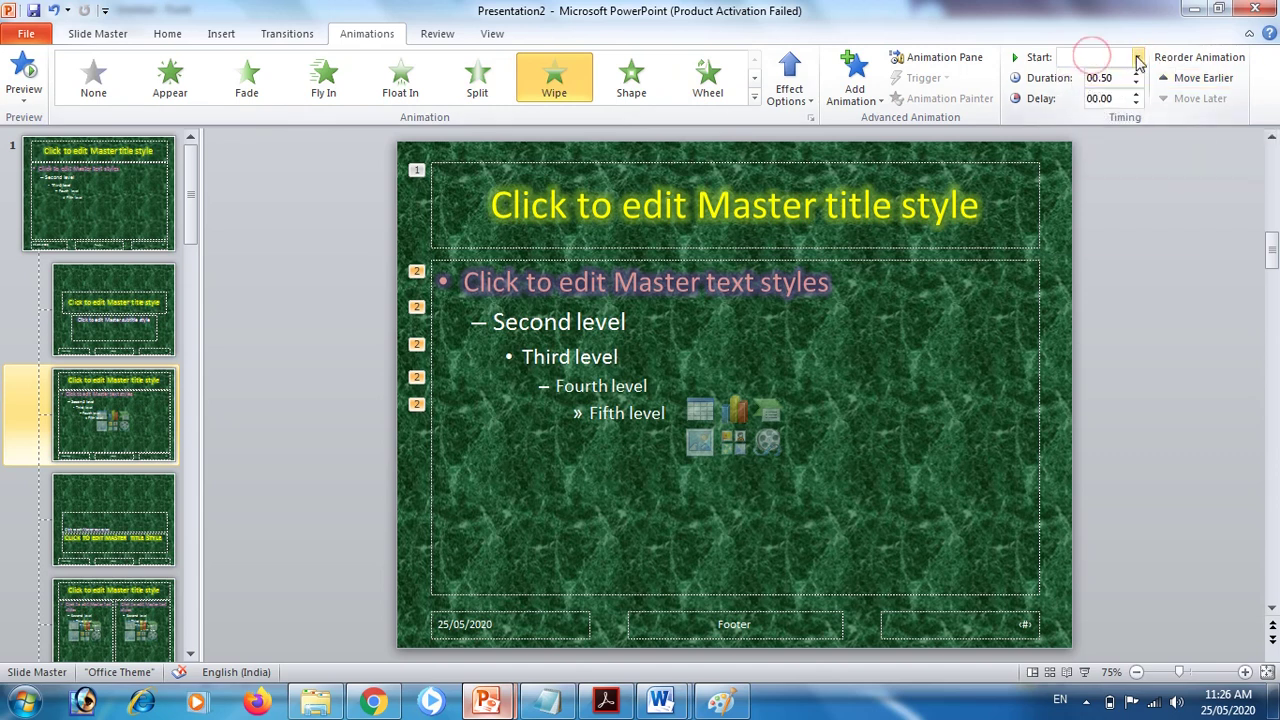
{"action": "left_click", "coordinate": [1140, 60]}
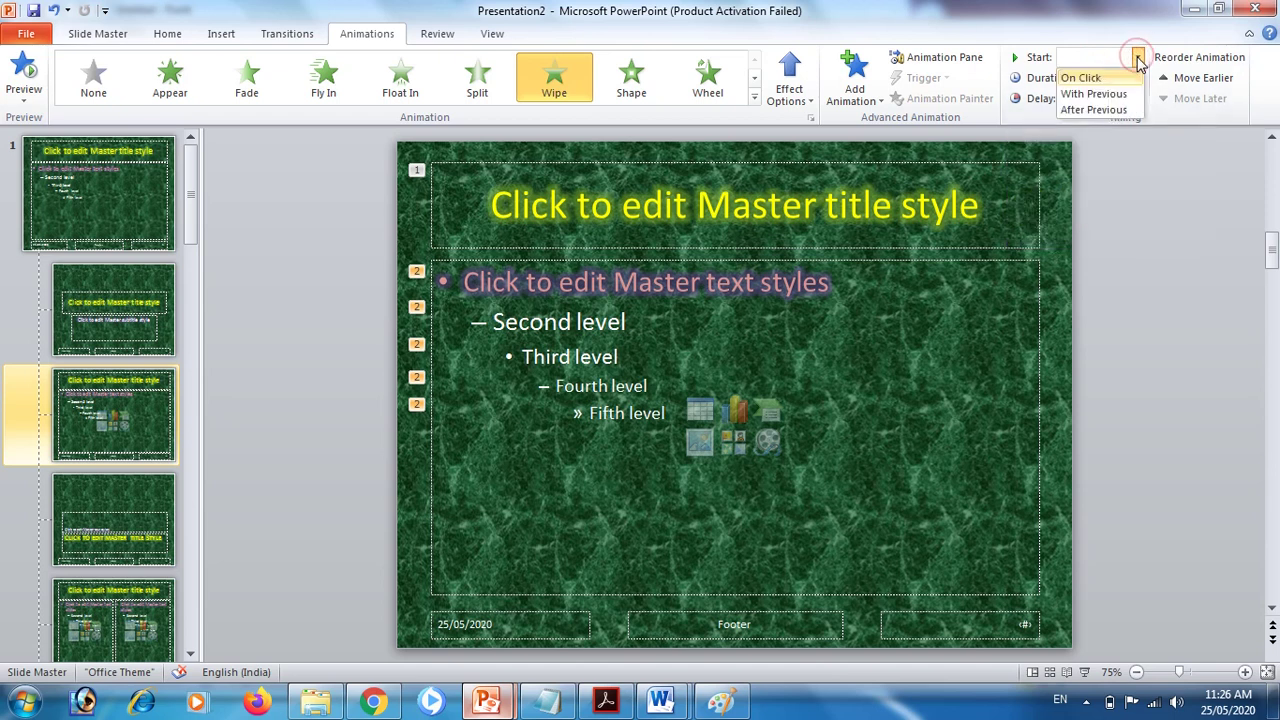
{"action": "left_click", "coordinate": [1083, 78]}
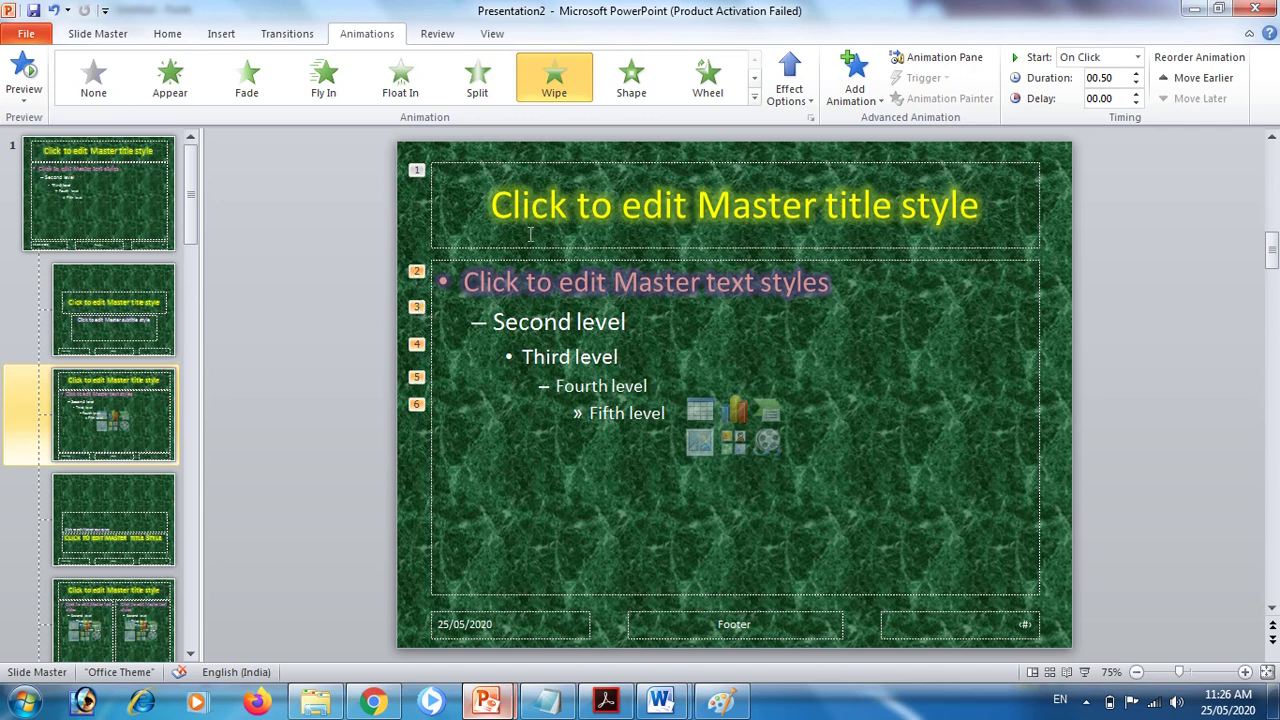
{"action": "left_click", "coordinate": [1137, 58]}
{"action": "left_click", "coordinate": [1125, 75]}
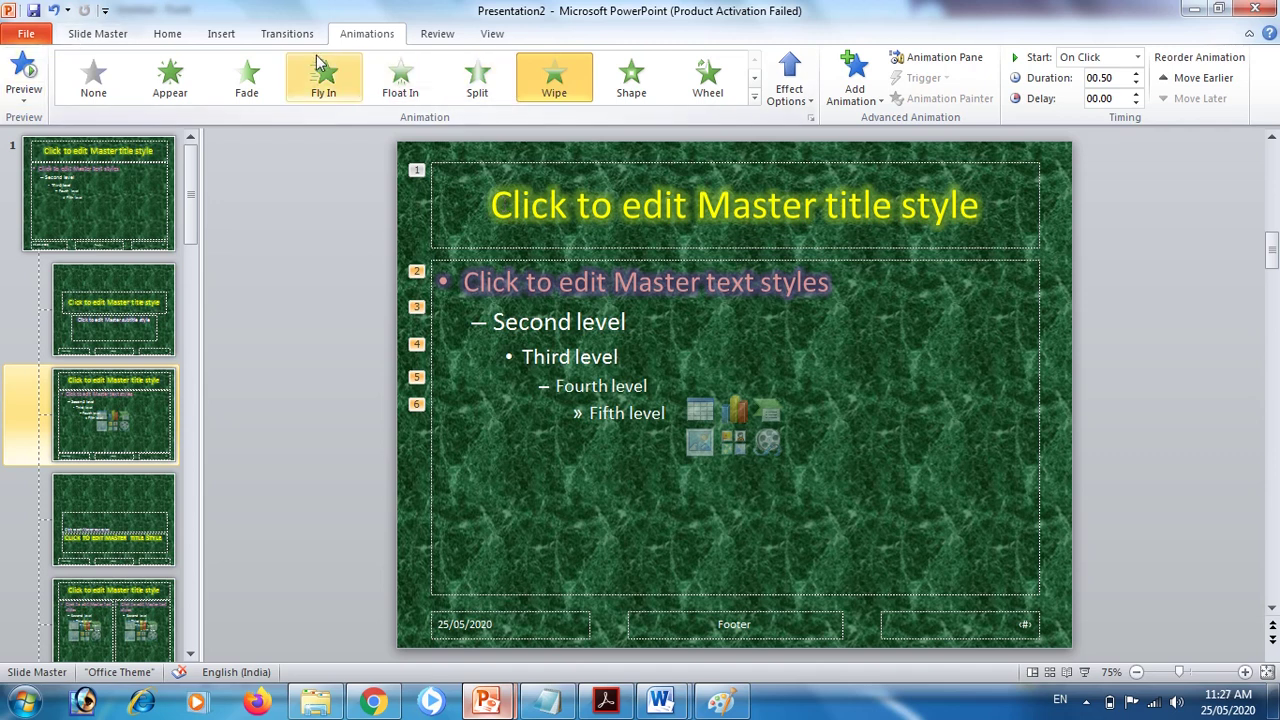
{"action": "left_click", "coordinate": [110, 33]}
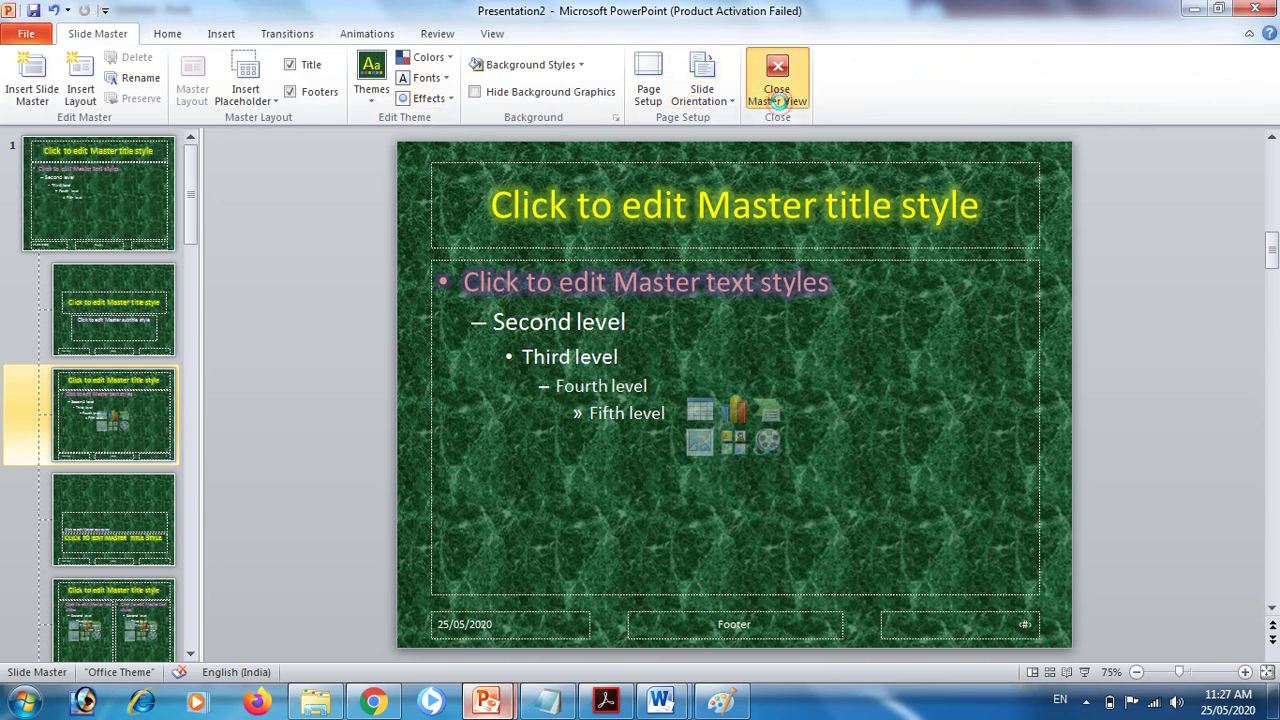
{"action": "left_click", "coordinate": [767, 95]}
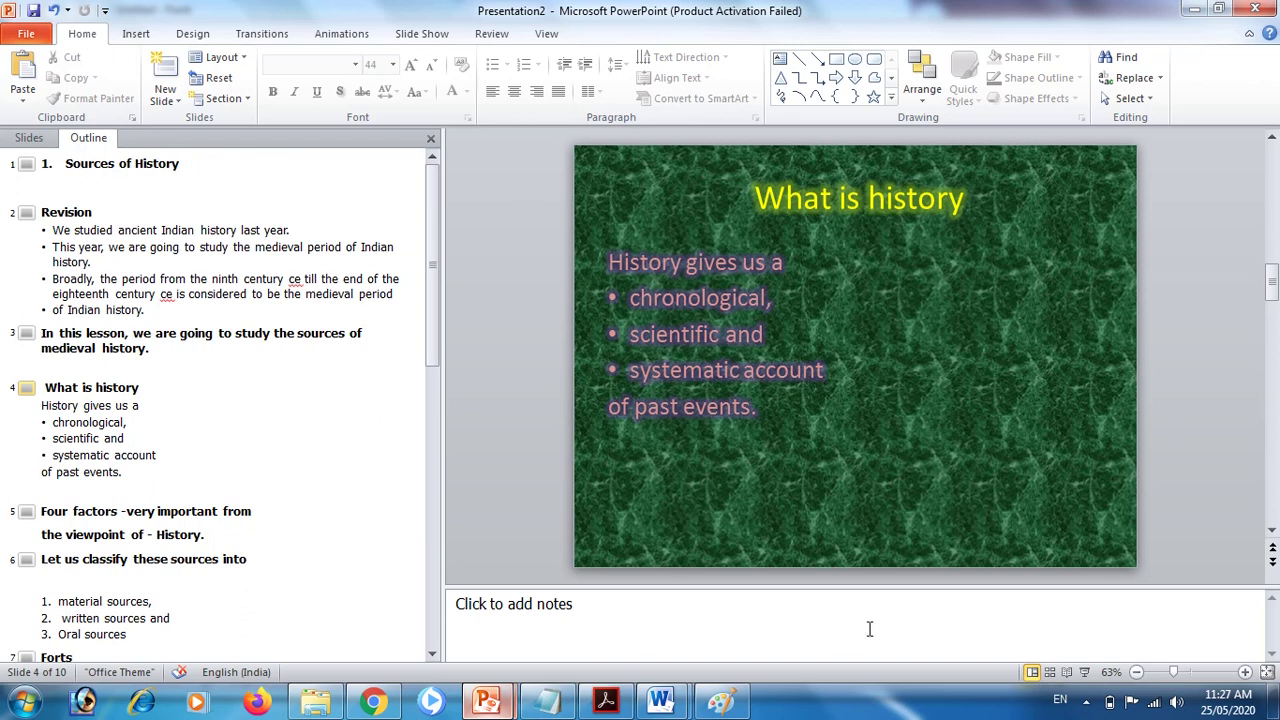
- Start the slide show and play the title and Revision slide animations through 'of Indian history.'
{"action": "left_click", "coordinate": [1085, 673]}
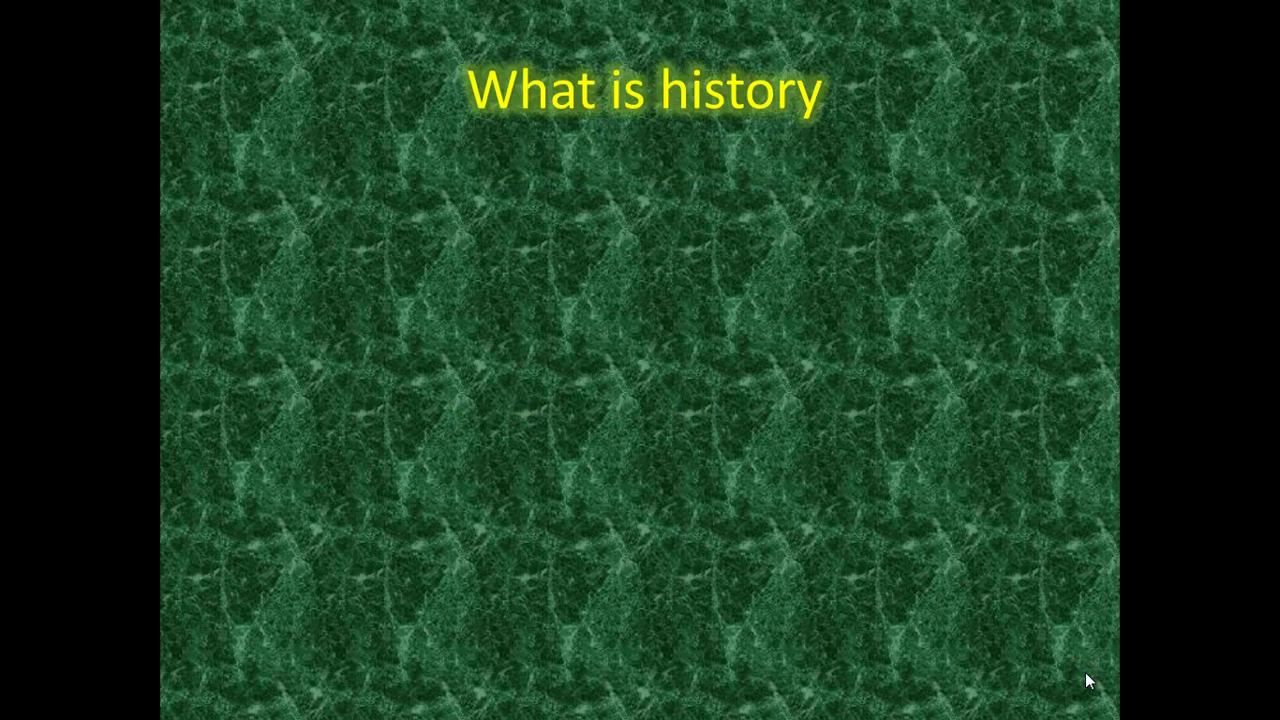
{"action": "left_click", "coordinate": [1085, 672]}
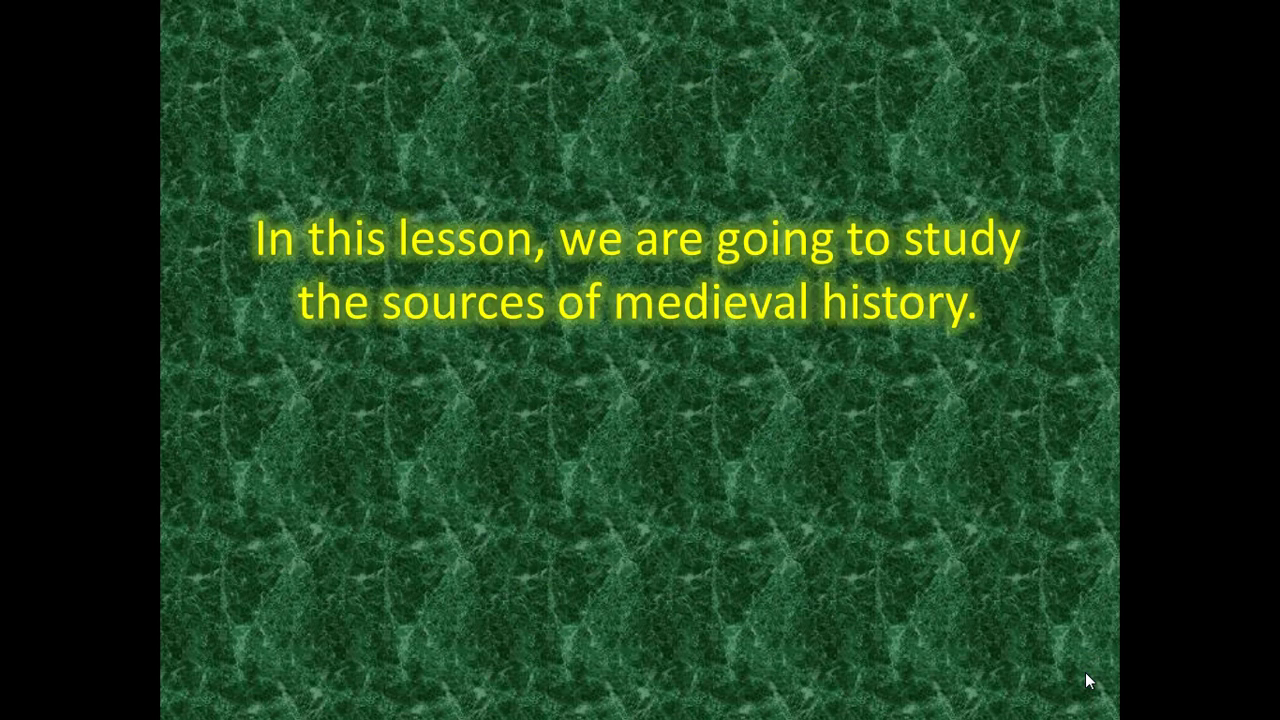
{"action": "left_click", "coordinate": [1085, 672]}
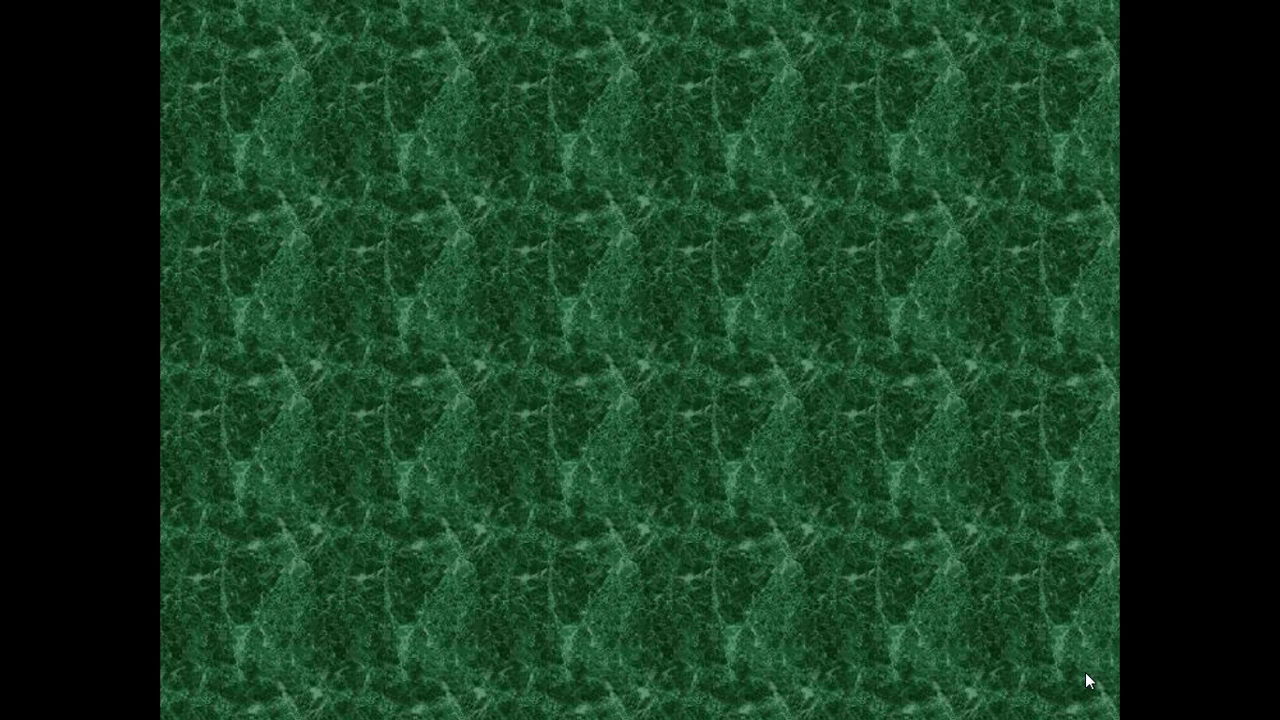
{"action": "left_click", "coordinate": [1085, 672]}
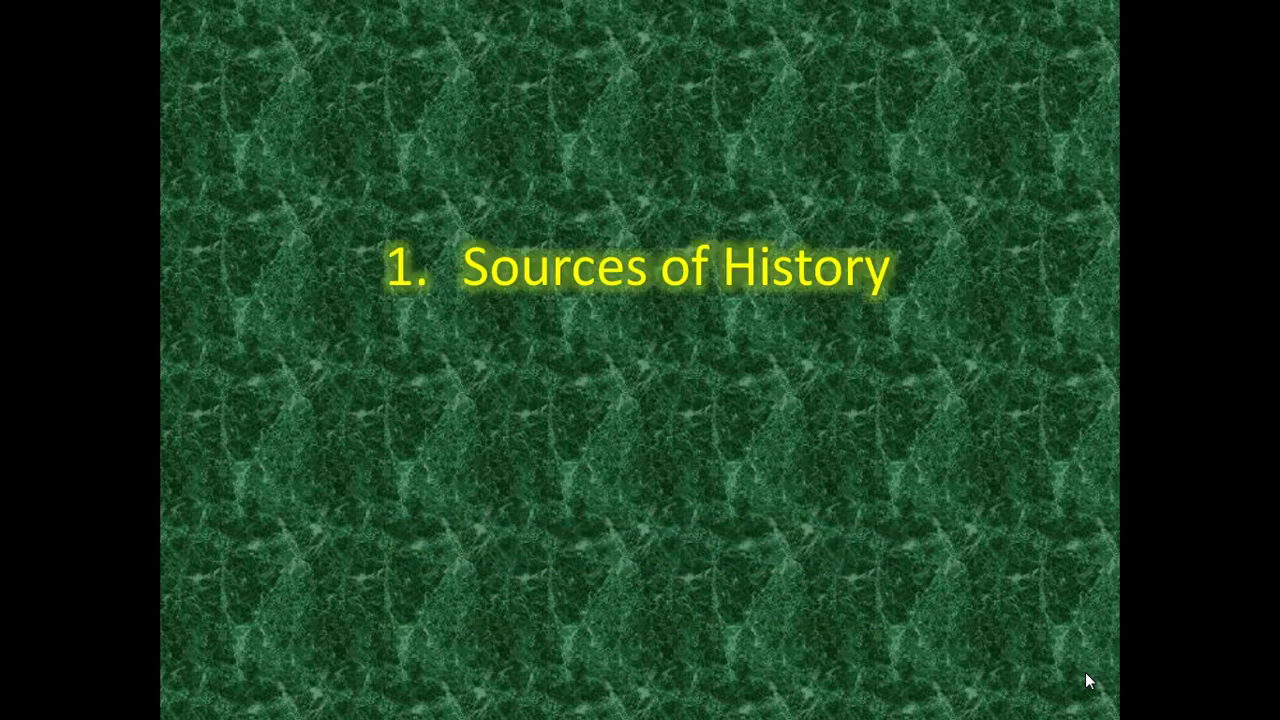
{"action": "left_click", "coordinate": [1085, 672]}
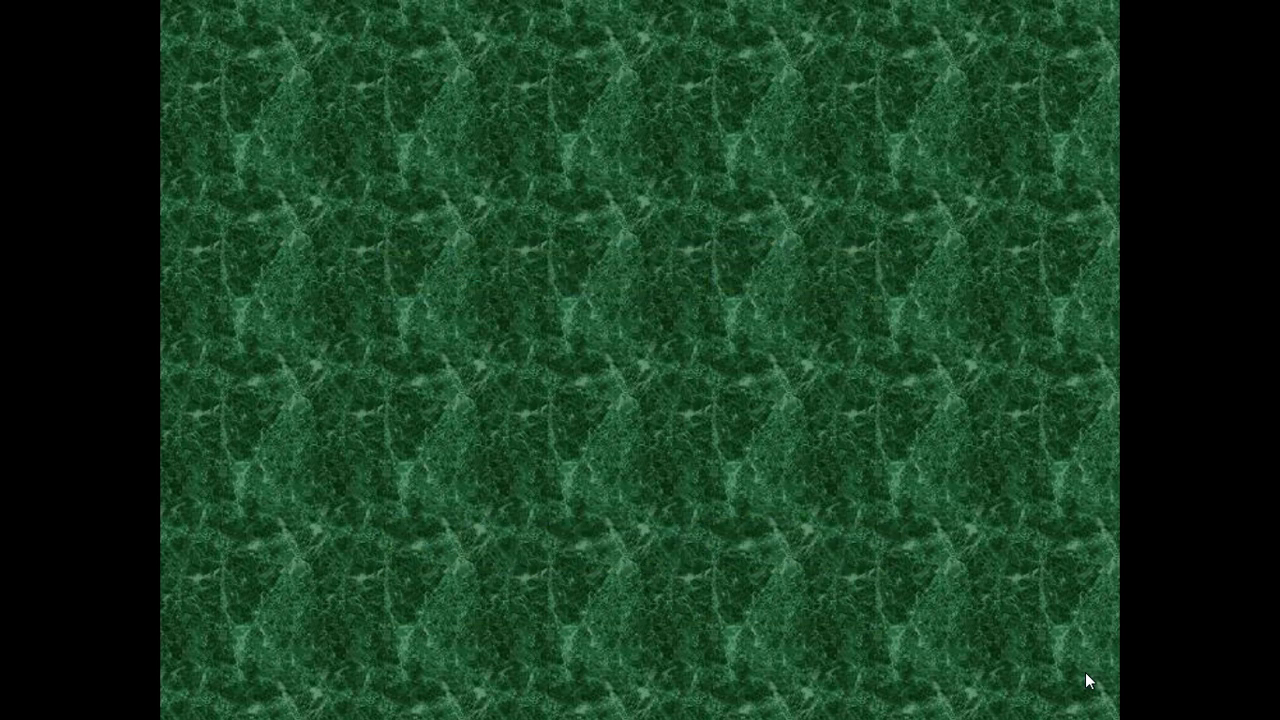
{"action": "left_click", "coordinate": [1085, 672]}
{"action": "left_click", "coordinate": [1085, 672]}
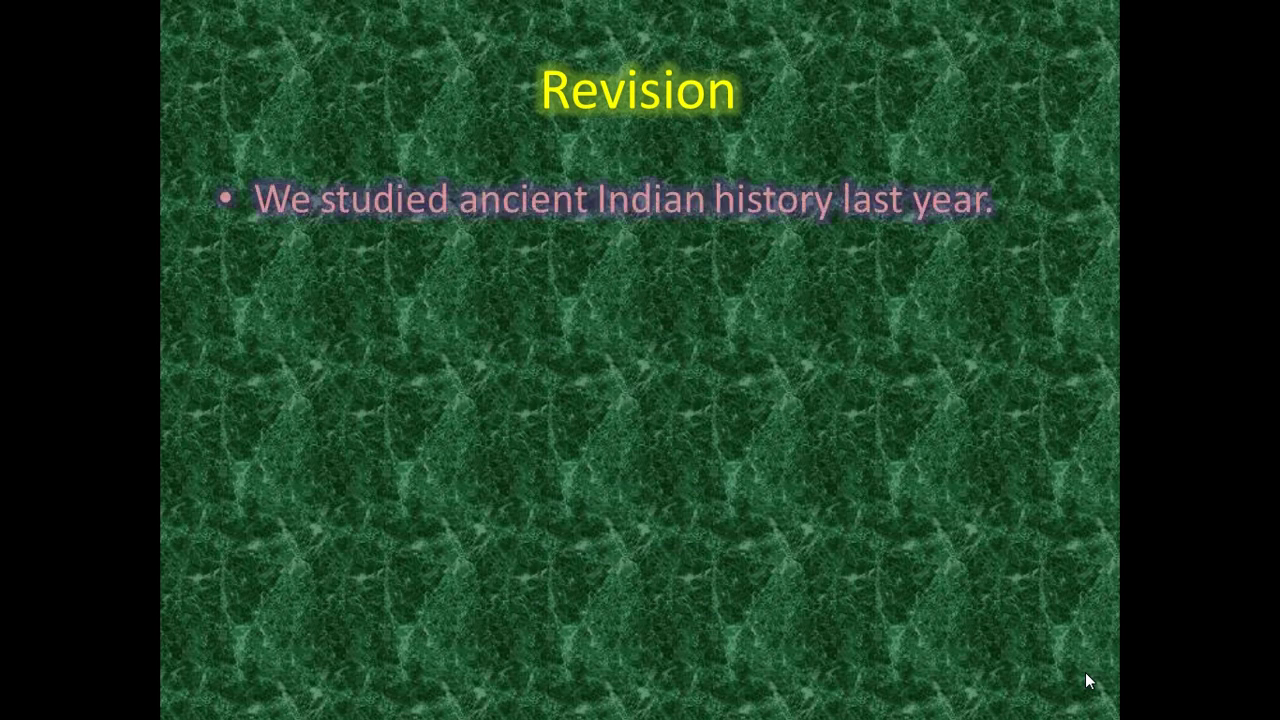
{"action": "left_click", "coordinate": [1085, 672]}
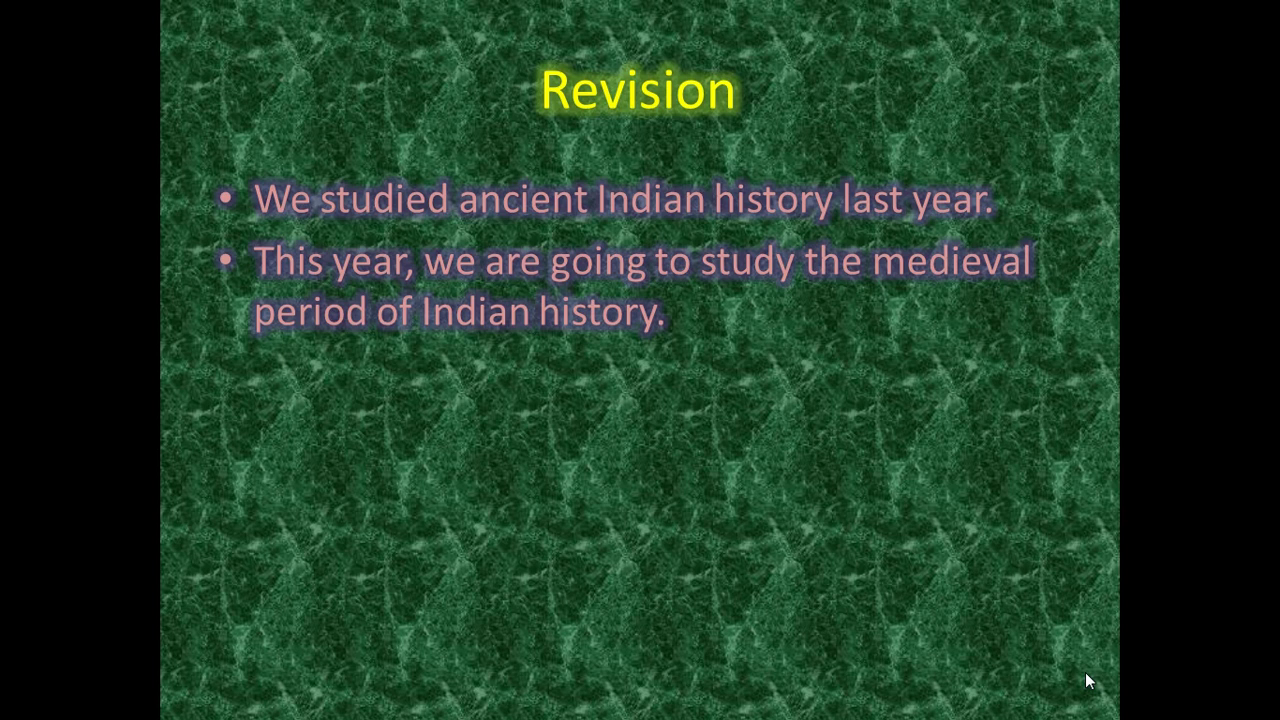
{"action": "left_click", "coordinate": [1085, 672]}
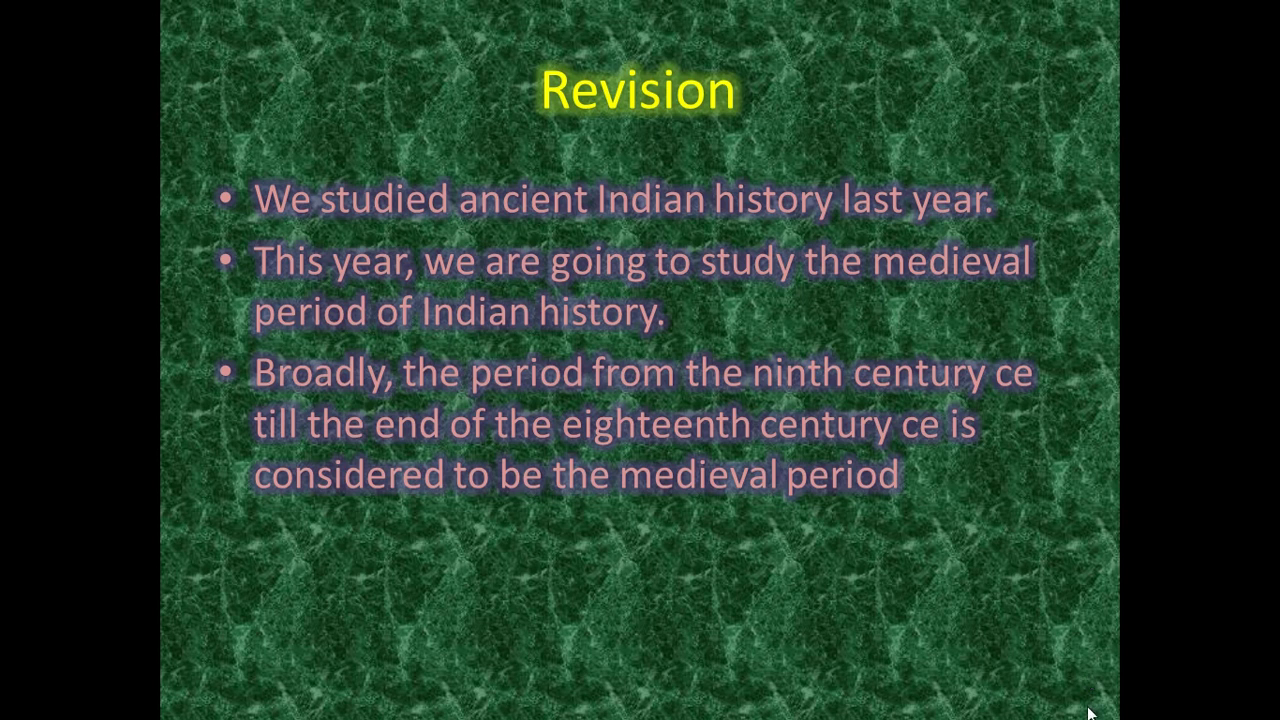
{"action": "left_click", "coordinate": [1090, 712]}
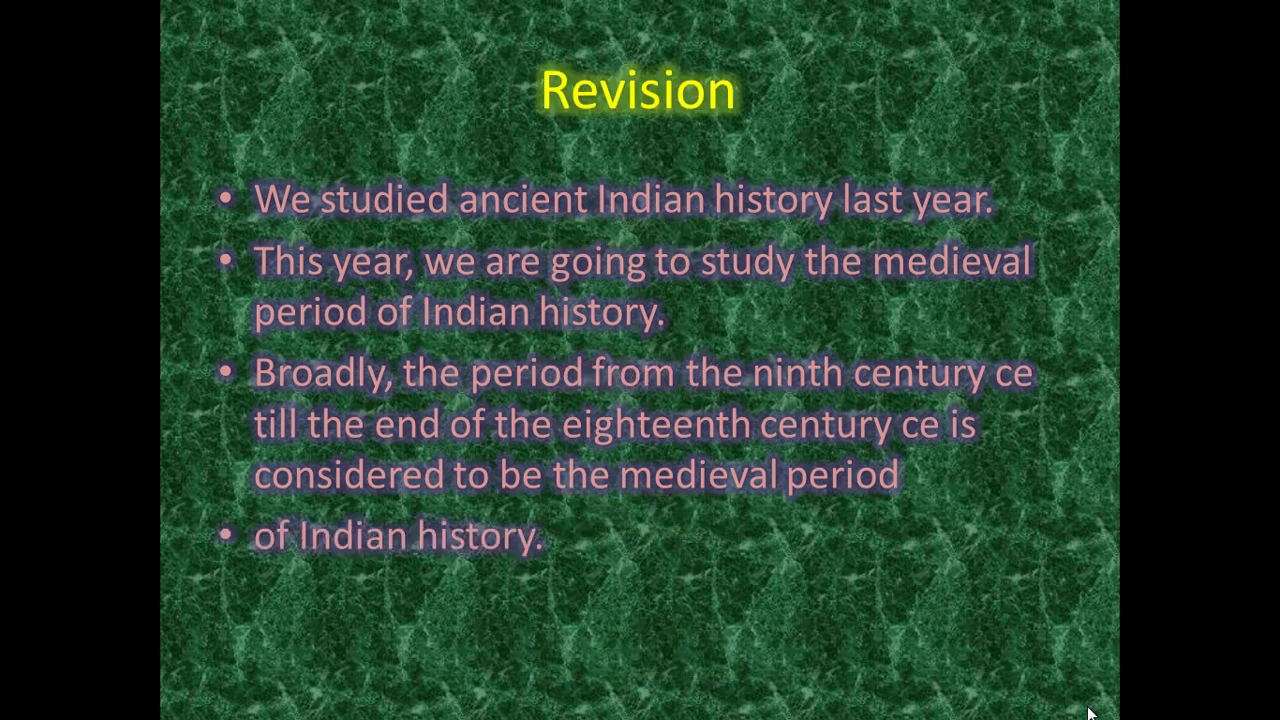
- Play the lesson introduction, then reveal each What is history line through 'of past events.'
{"action": "left_click", "coordinate": [1090, 712]}
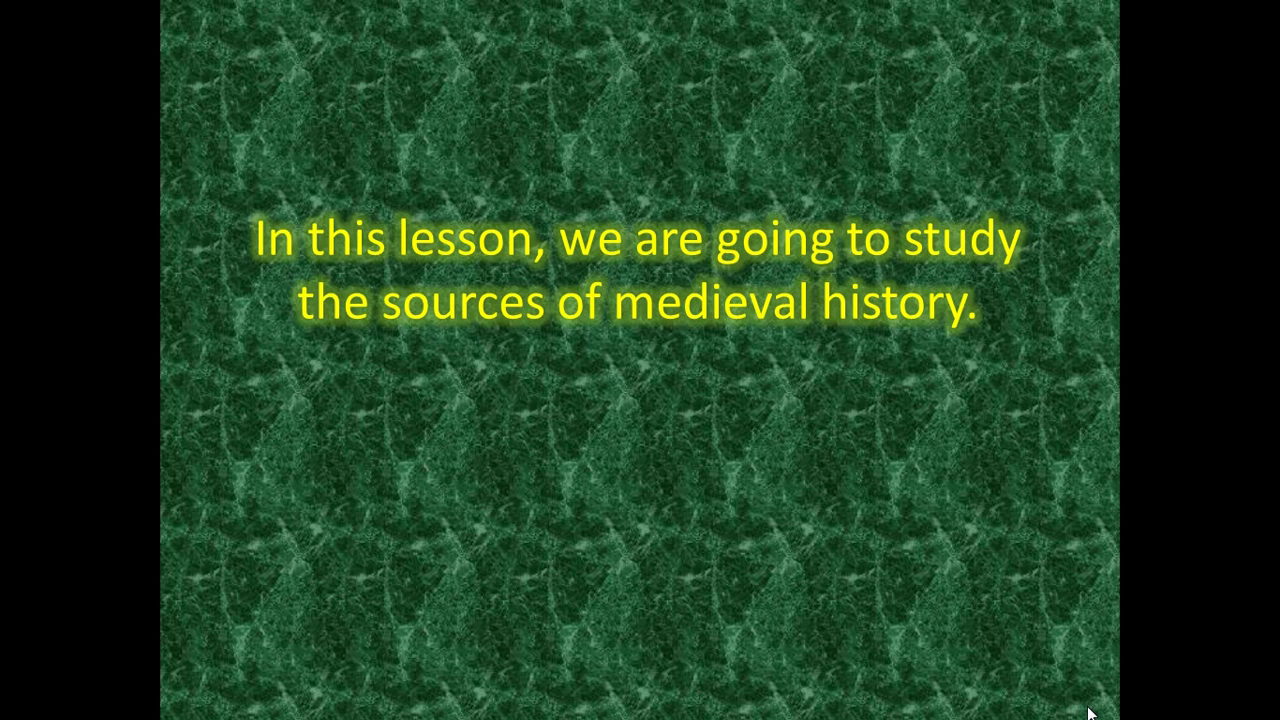
{"action": "left_click", "coordinate": [1090, 712]}
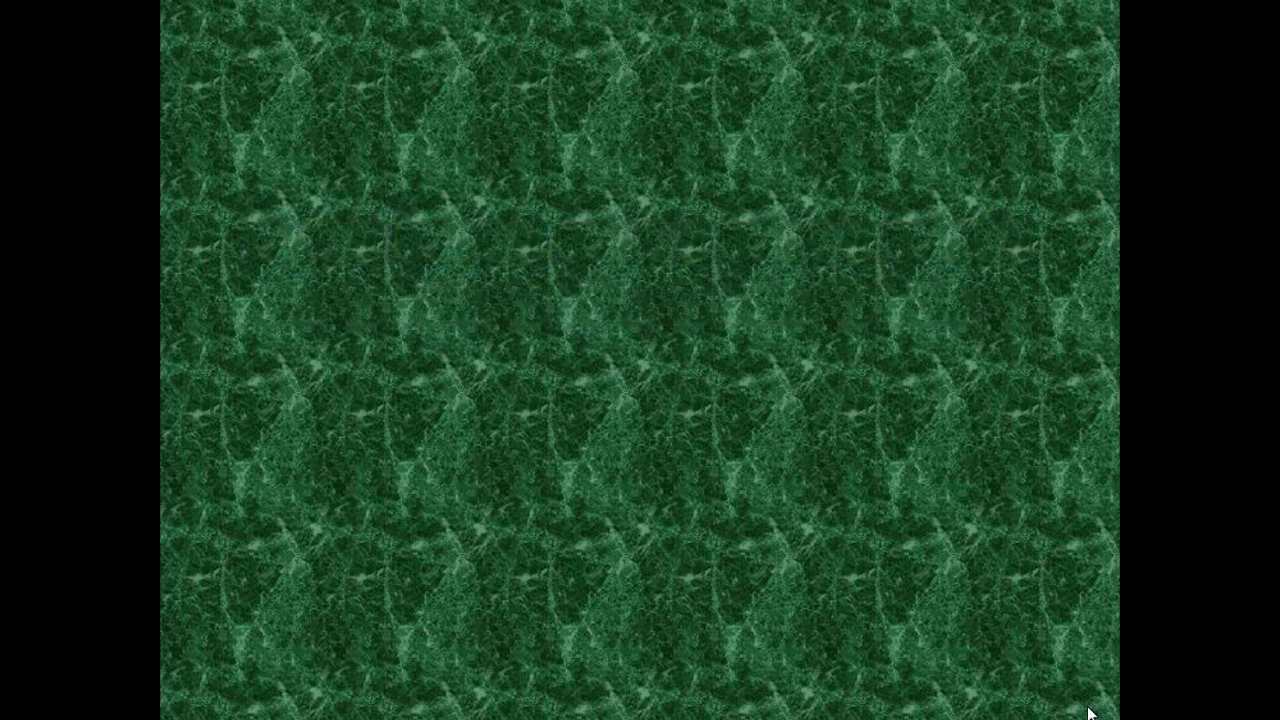
{"action": "left_click", "coordinate": [1090, 712]}
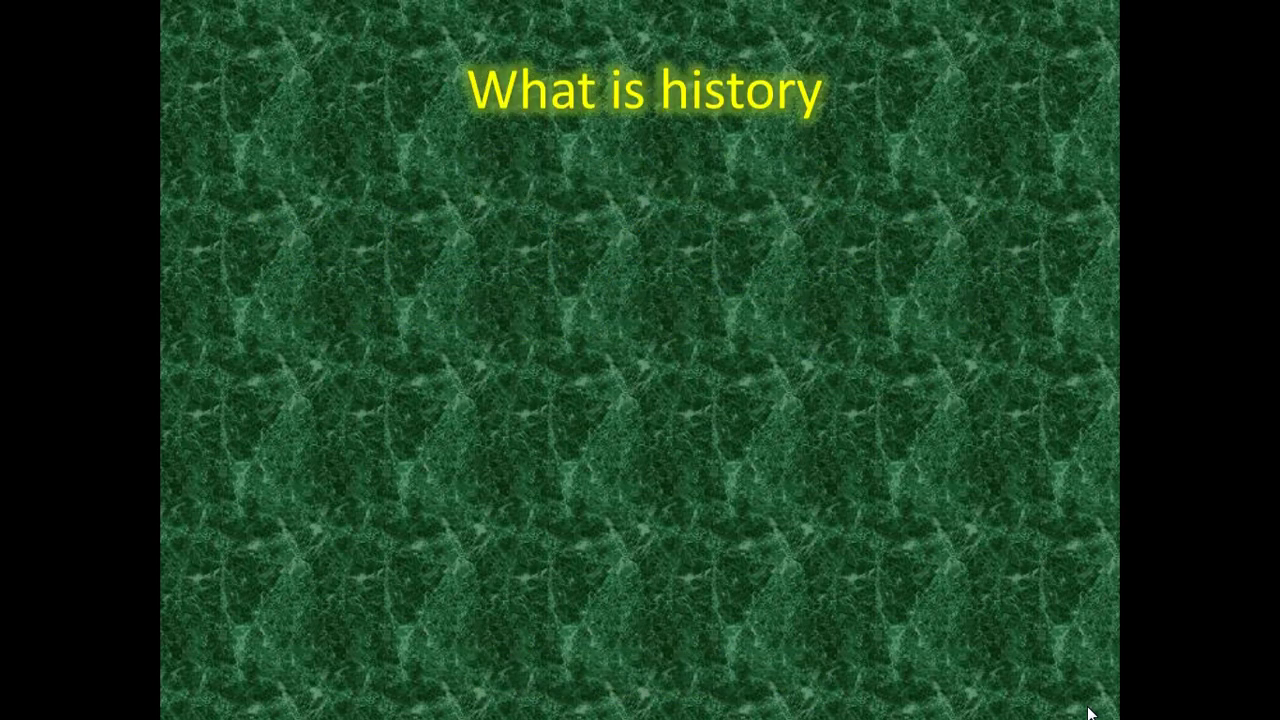
{"action": "left_click", "coordinate": [1090, 712]}
{"action": "left_click", "coordinate": [1090, 712]}
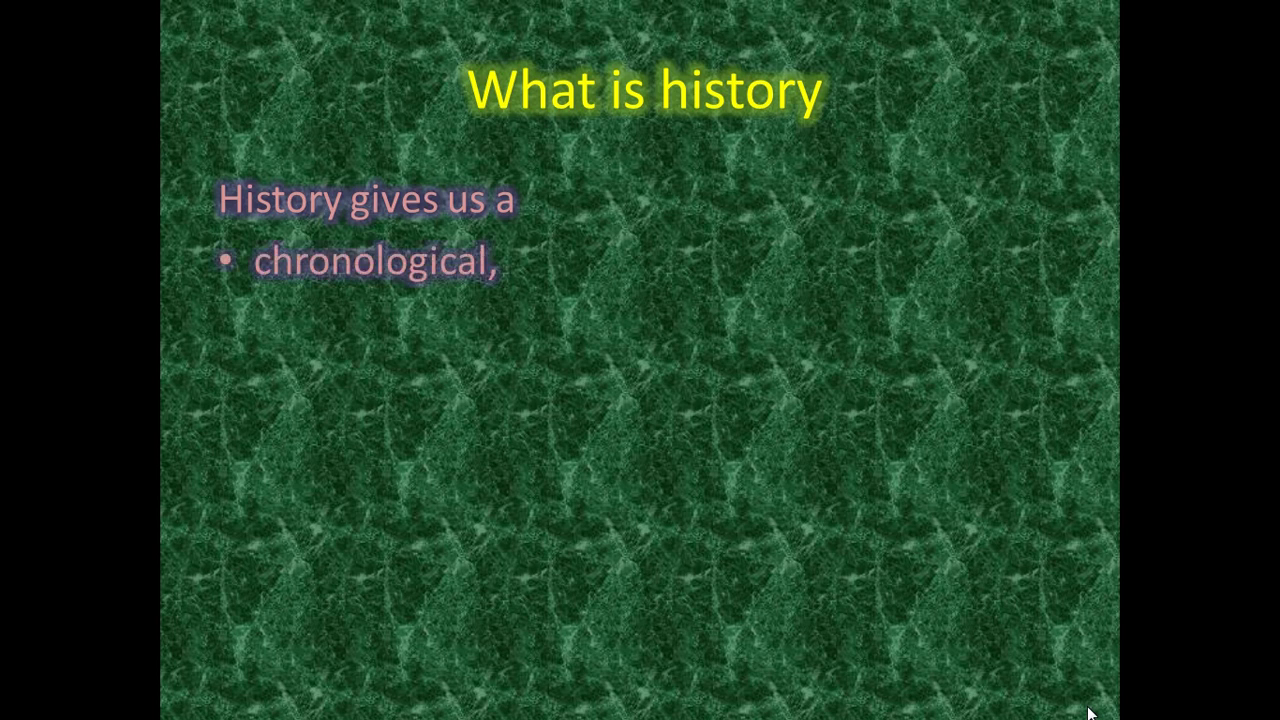
{"action": "left_click", "coordinate": [1090, 712]}
{"action": "left_click", "coordinate": [1090, 712]}
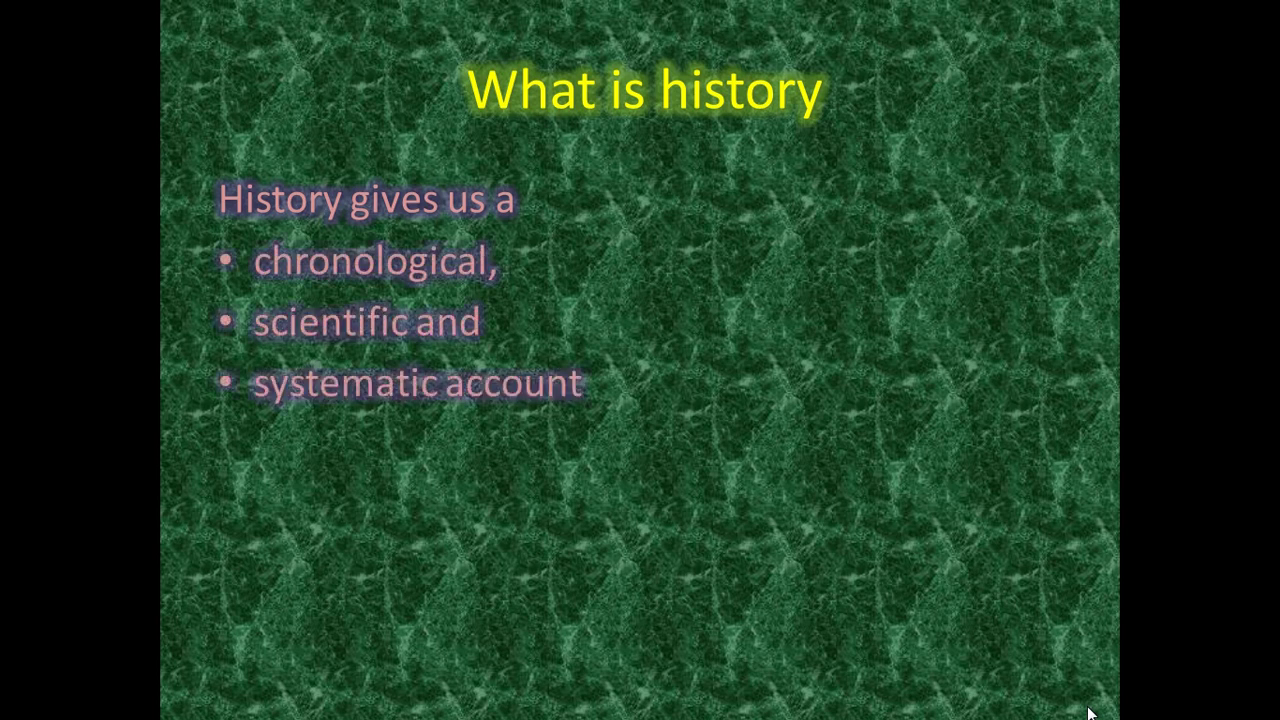
{"action": "left_click", "coordinate": [1090, 712]}
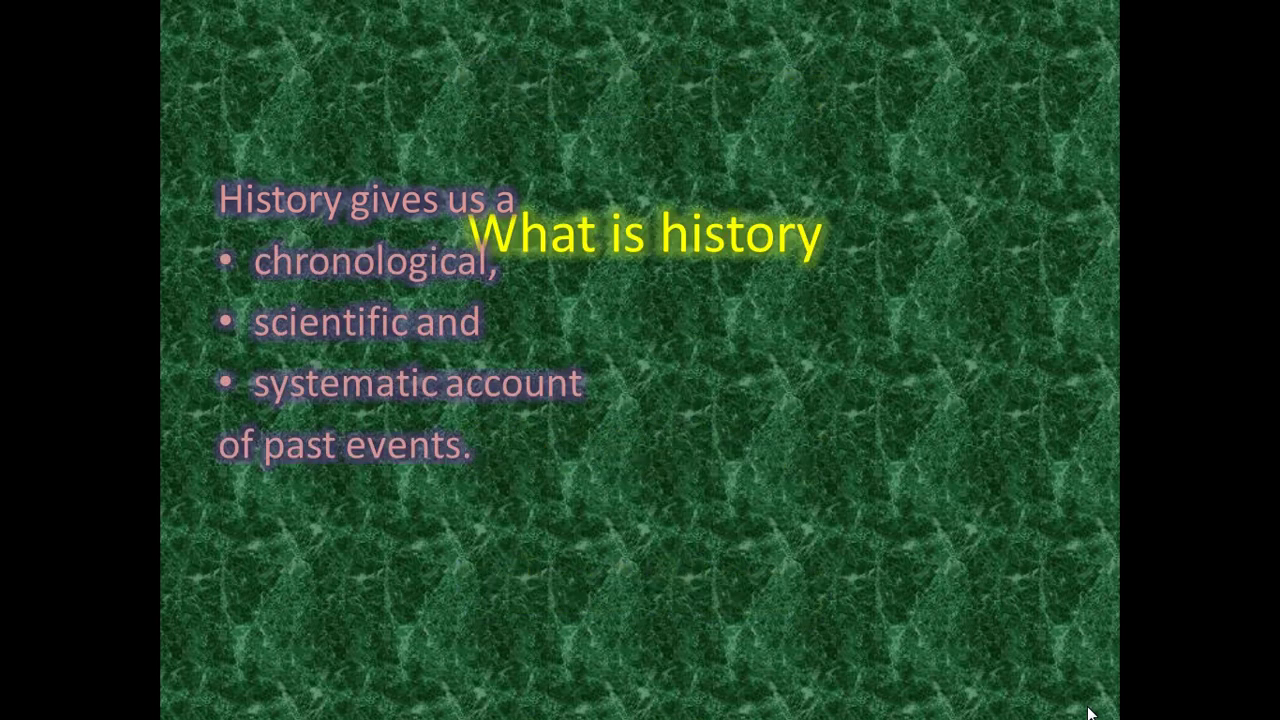
- Advance through the Four factors and source-classification slides to Forts, then end the show
{"action": "left_click", "coordinate": [1090, 712]}
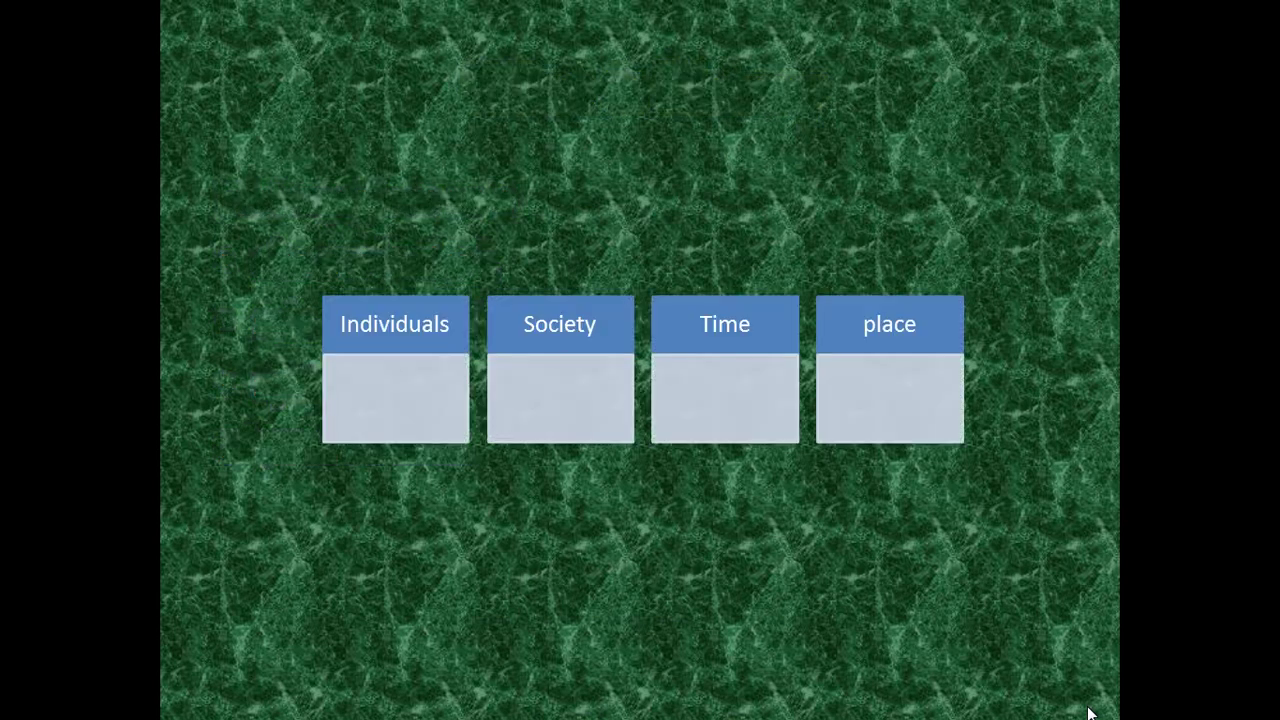
{"action": "left_click", "coordinate": [1090, 712]}
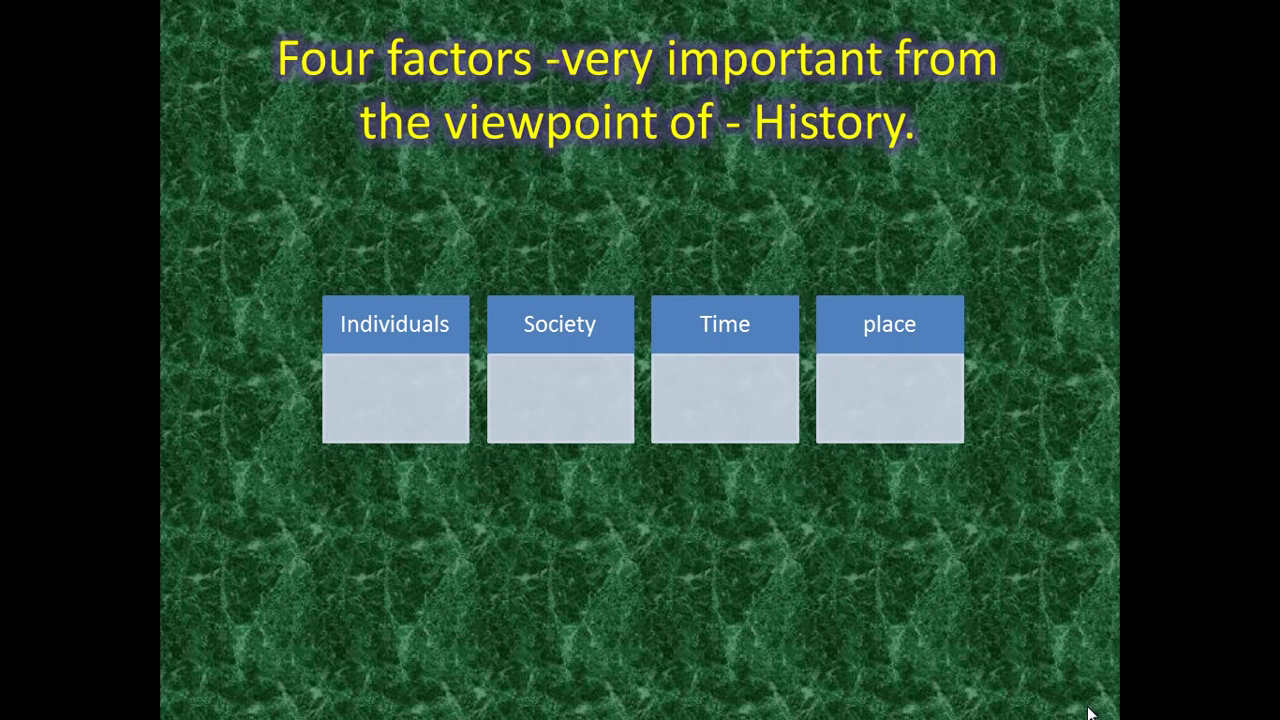
{"action": "left_click", "coordinate": [1090, 712]}
{"action": "left_click", "coordinate": [1090, 712]}
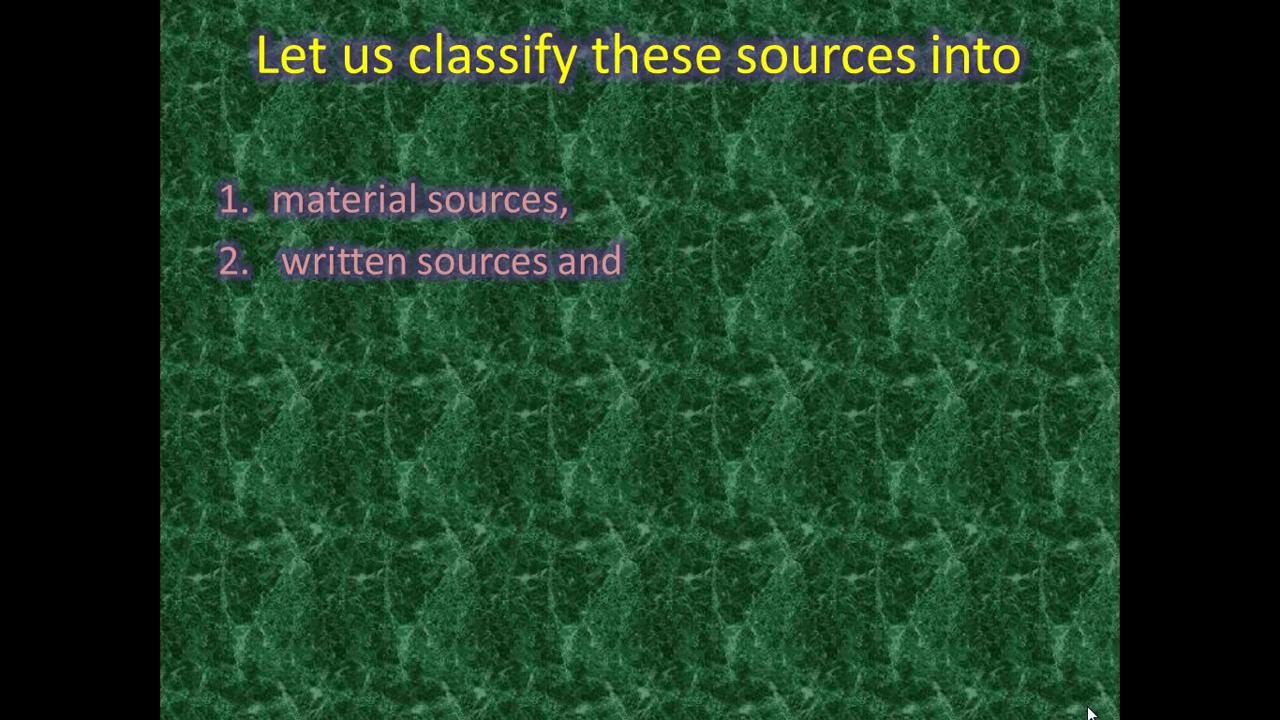
{"action": "left_click", "coordinate": [1090, 712]}
{"action": "left_click", "coordinate": [1090, 712]}
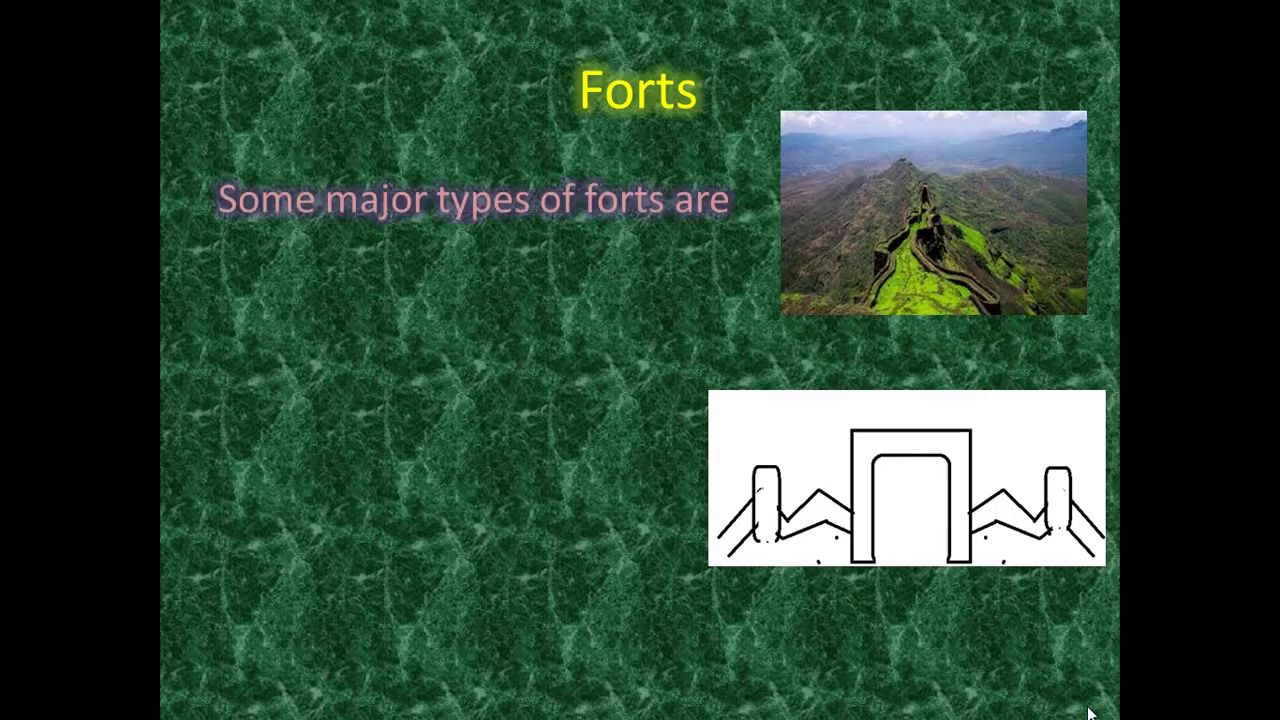
{"action": "key", "text": "Escape"}
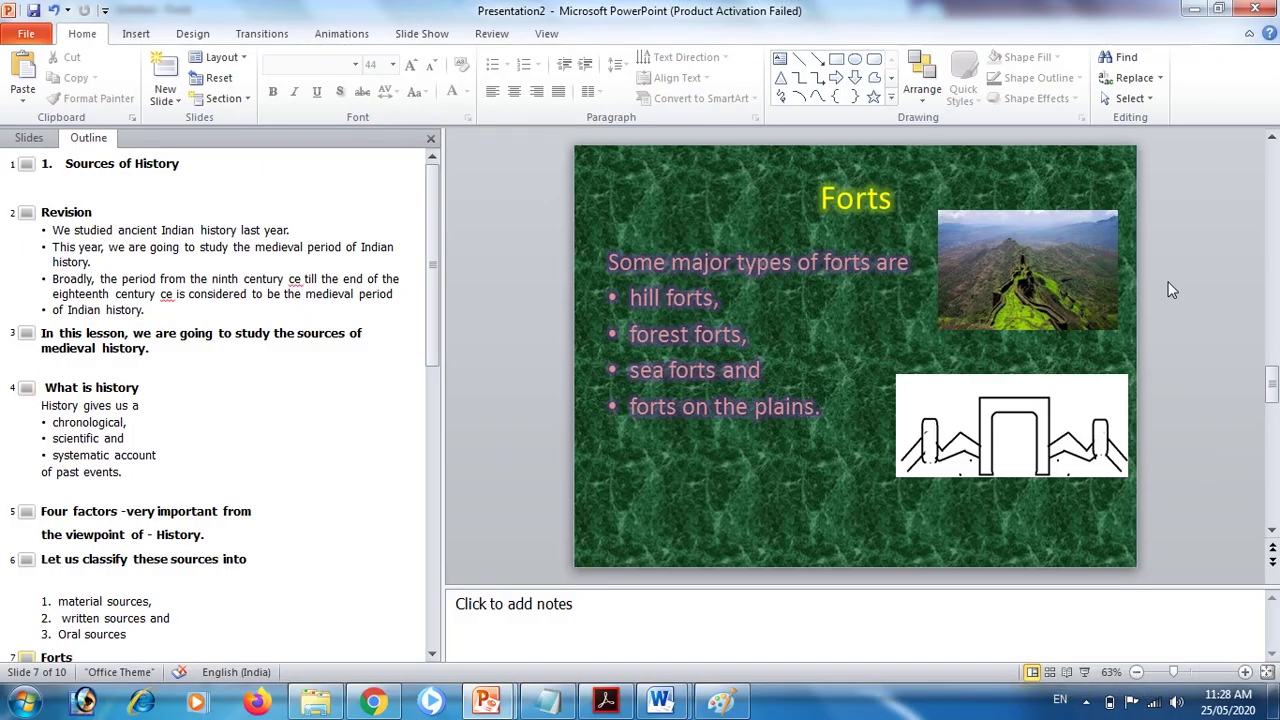
{"action": "left_click", "coordinate": [1109, 296]}
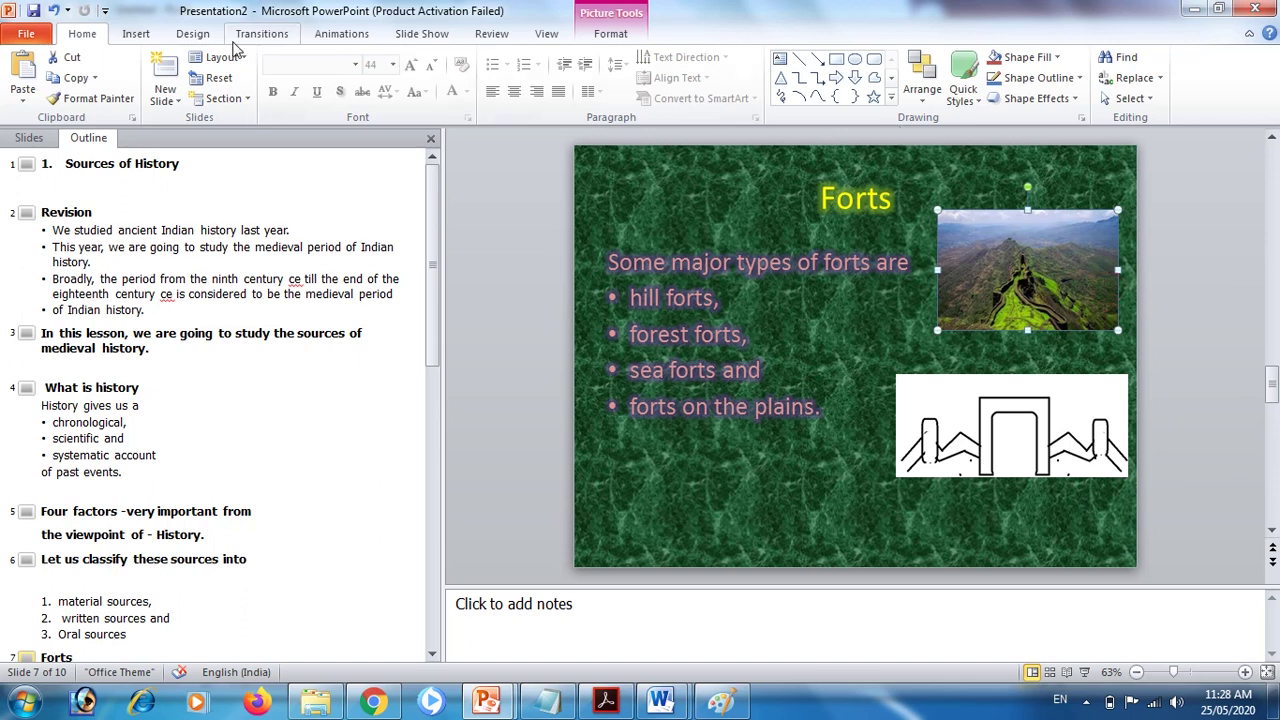
{"action": "left_click", "coordinate": [340, 34]}
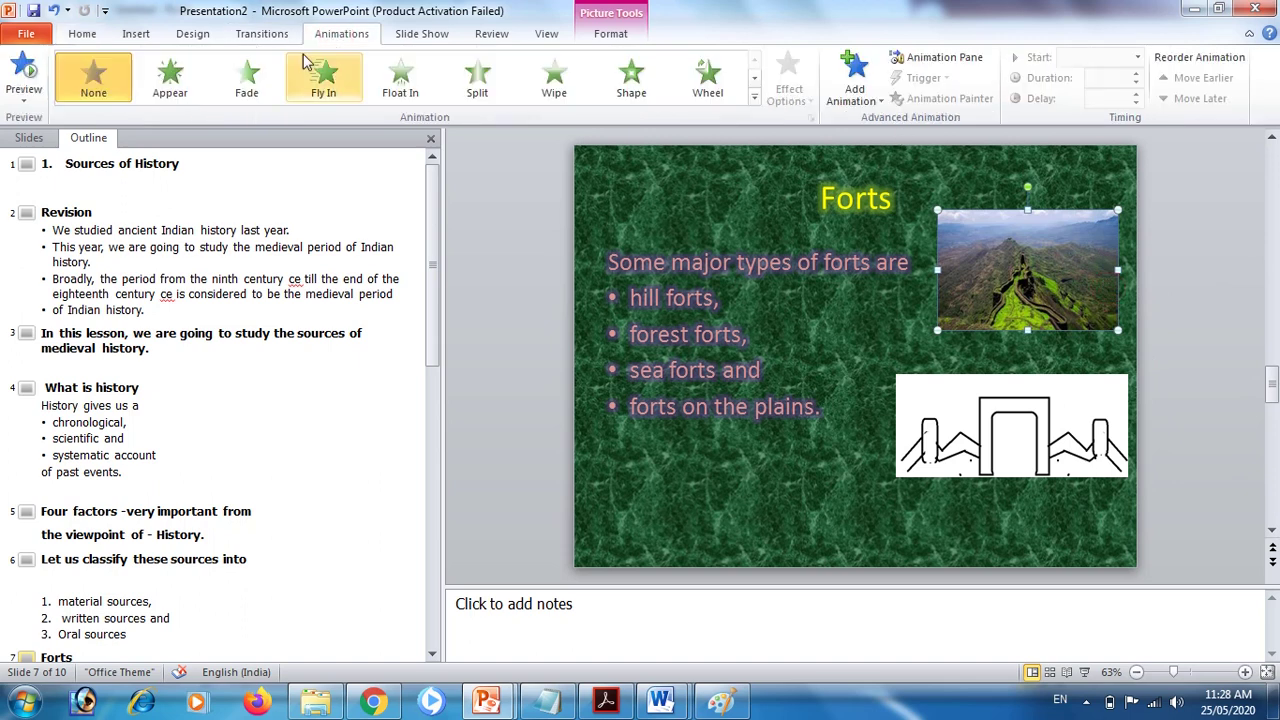
{"action": "left_click", "coordinate": [170, 78]}
{"action": "left_click", "coordinate": [982, 395]}
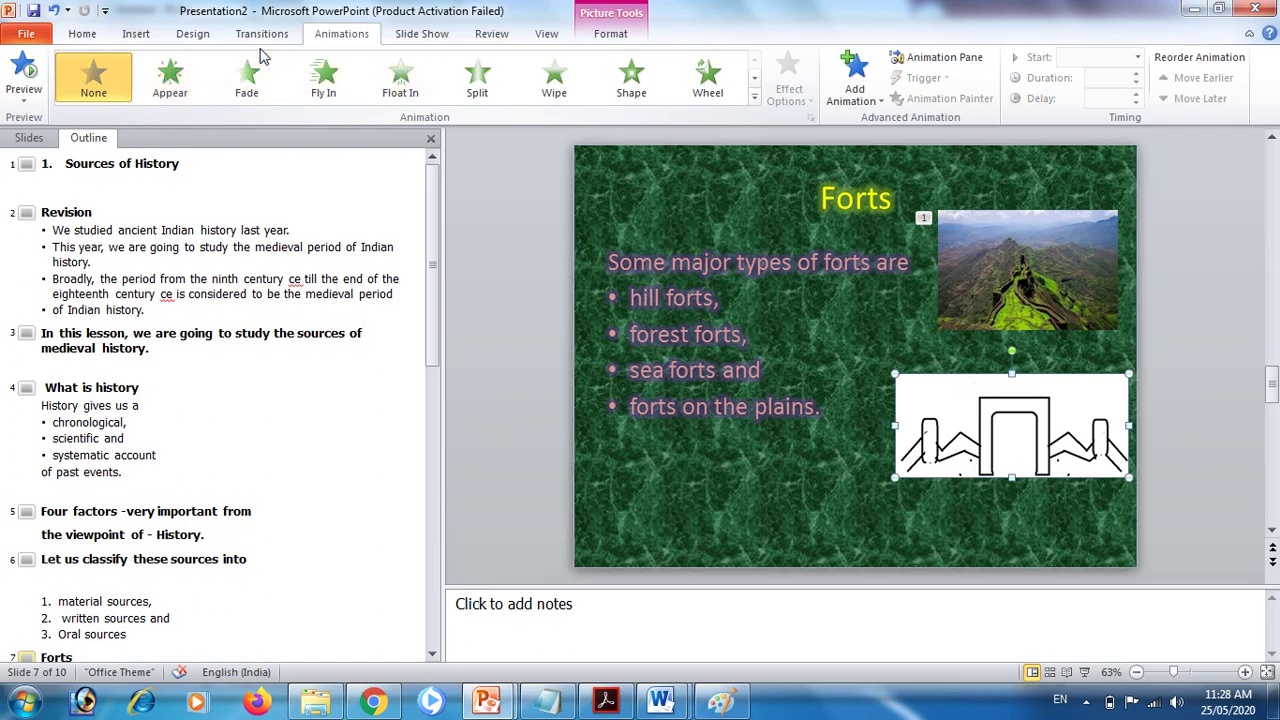
{"action": "left_click", "coordinate": [170, 78]}
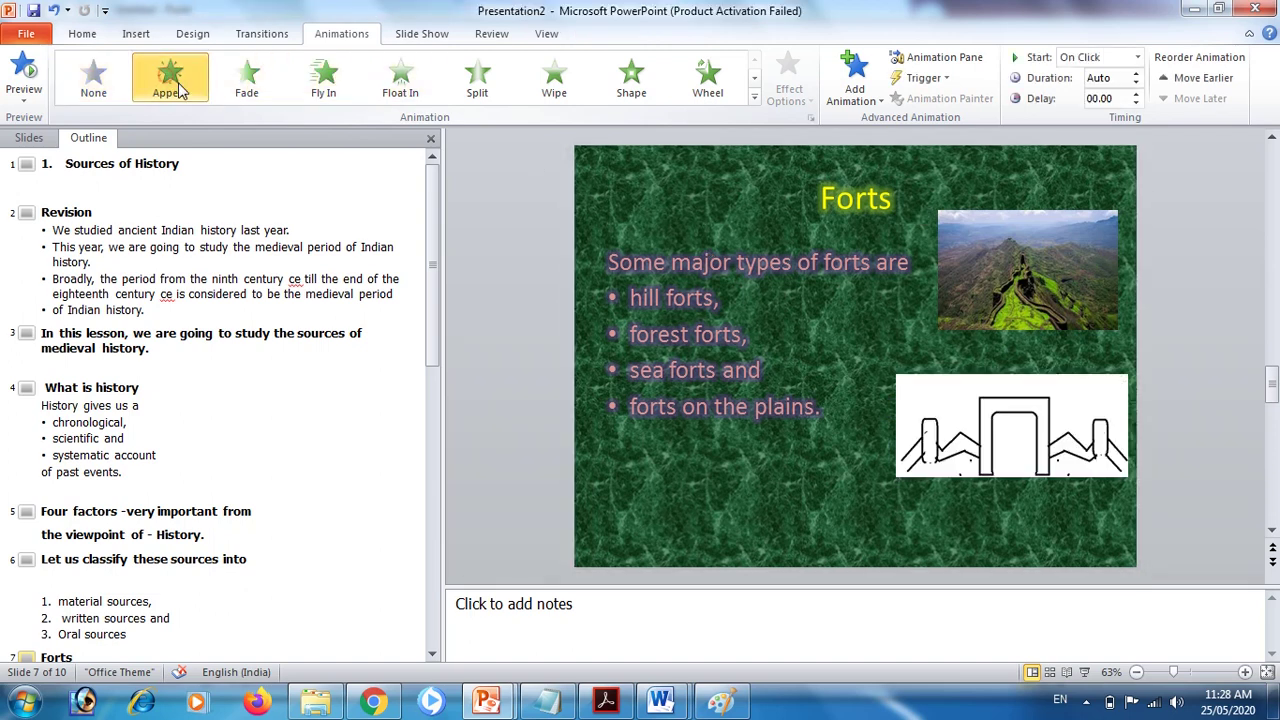
{"action": "left_click", "coordinate": [490, 231]}
{"action": "left_click", "coordinate": [1040, 242]}
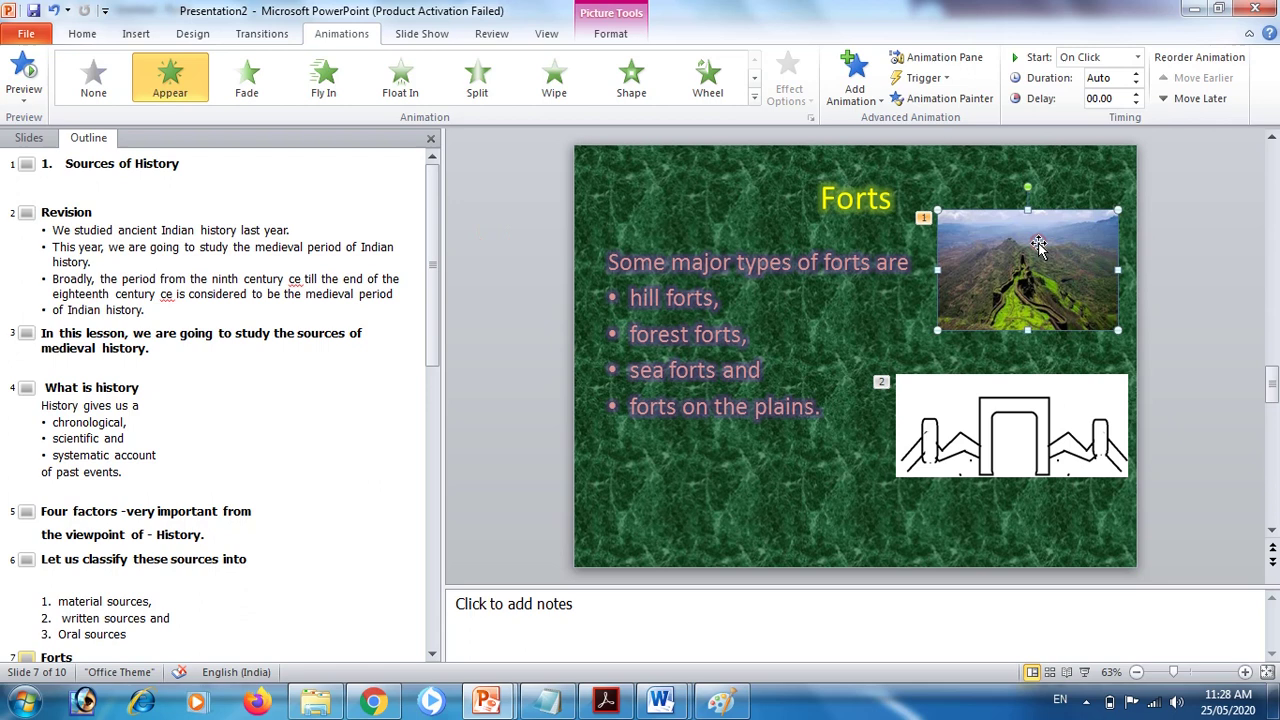
{"action": "left_click", "coordinate": [1205, 100]}
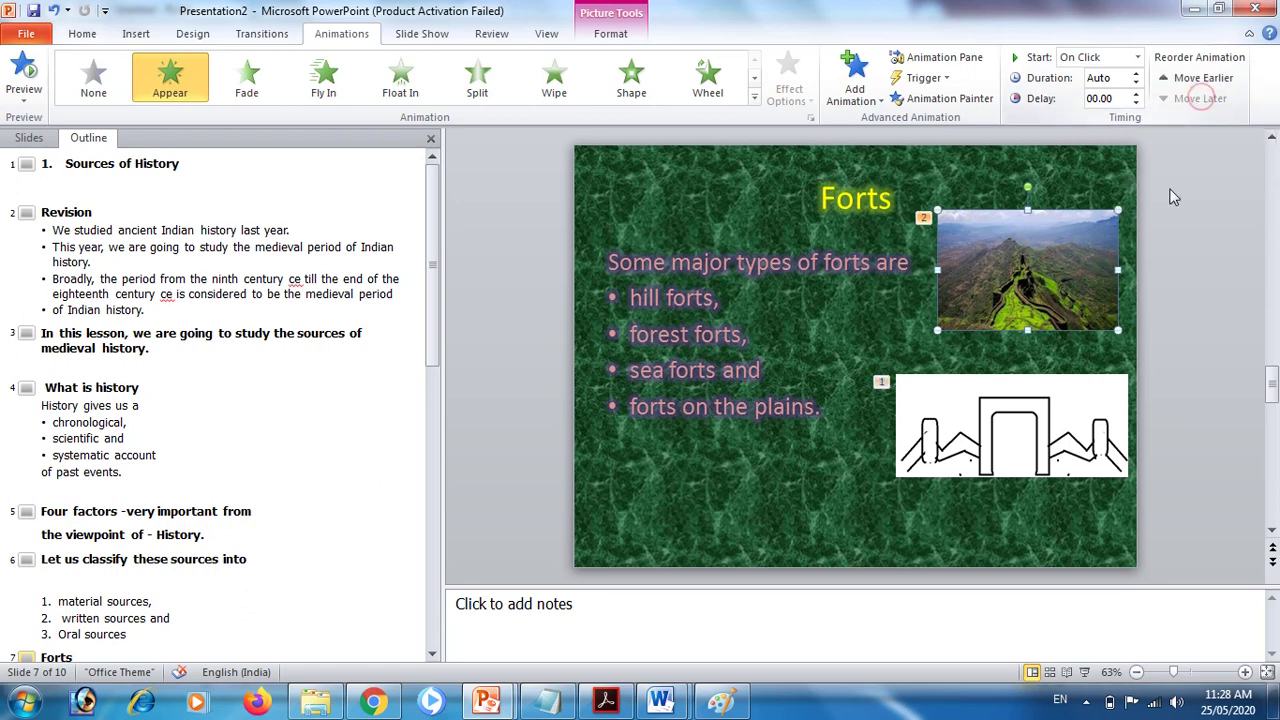
{"action": "left_click", "coordinate": [1035, 476]}
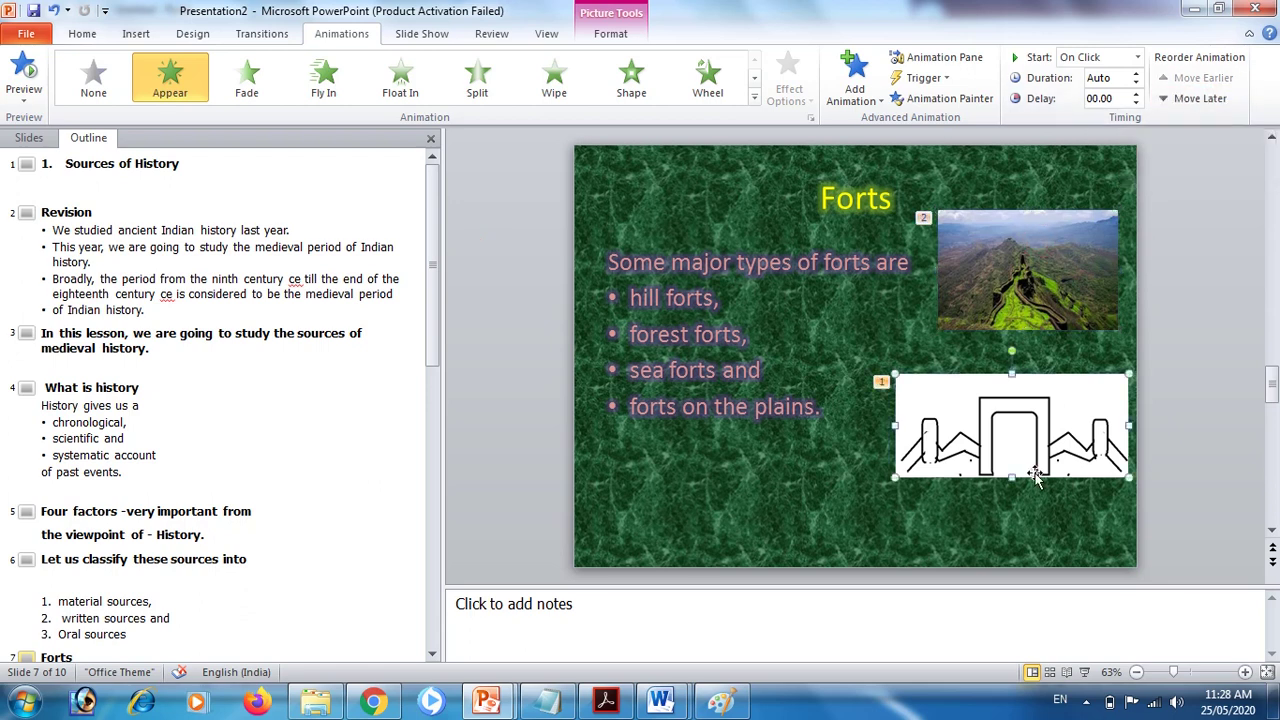
{"action": "left_click", "coordinate": [1210, 99]}
{"action": "left_click", "coordinate": [1175, 291]}
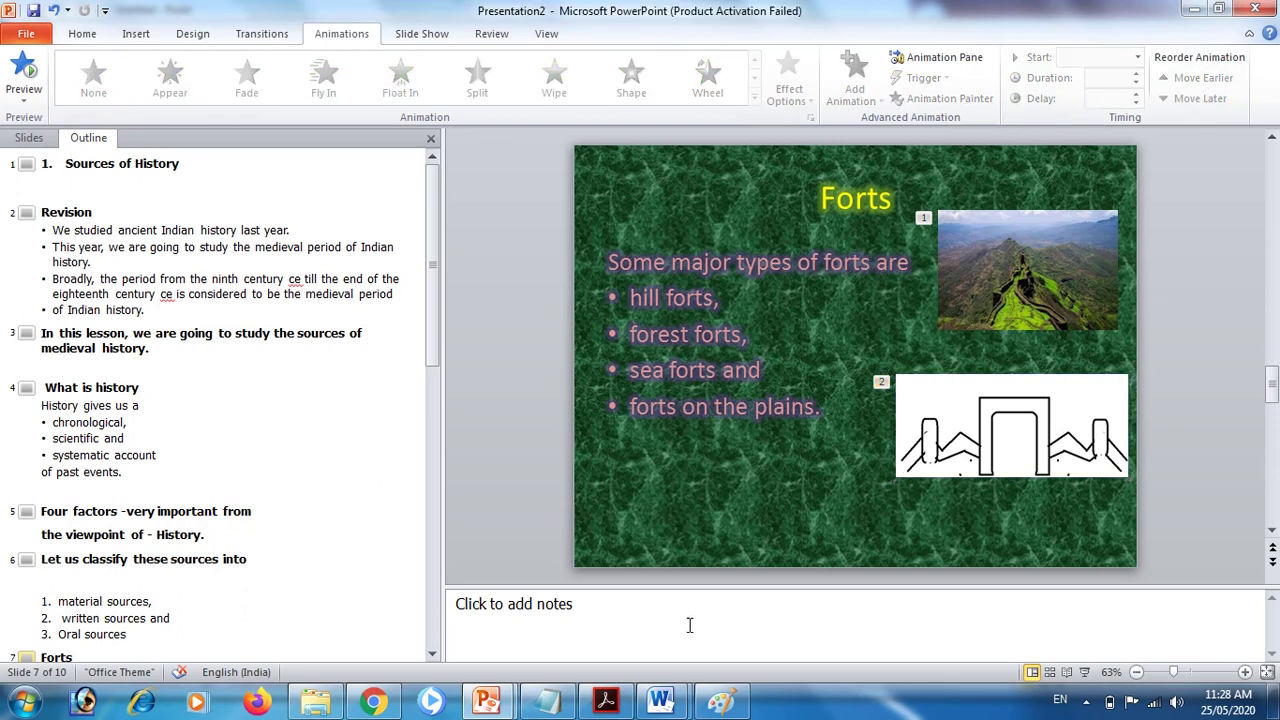
{"action": "left_click", "coordinate": [1082, 671]}
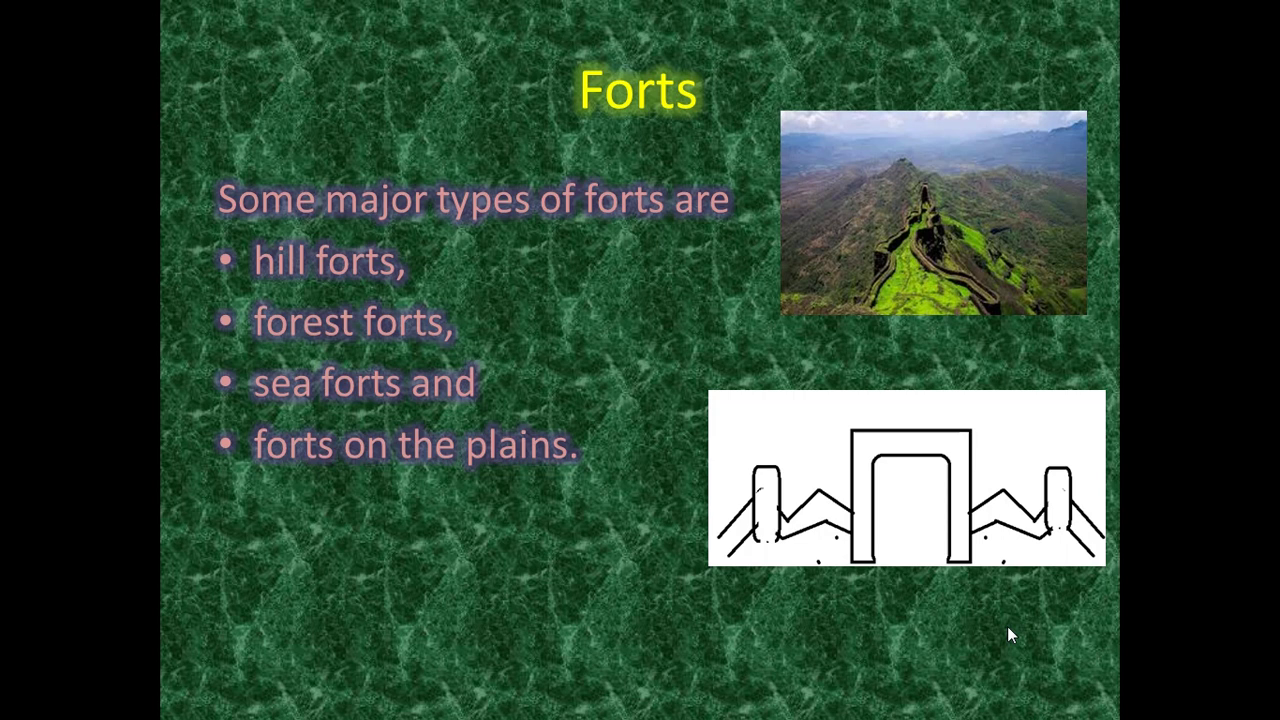
{"action": "key", "text": "Escape"}
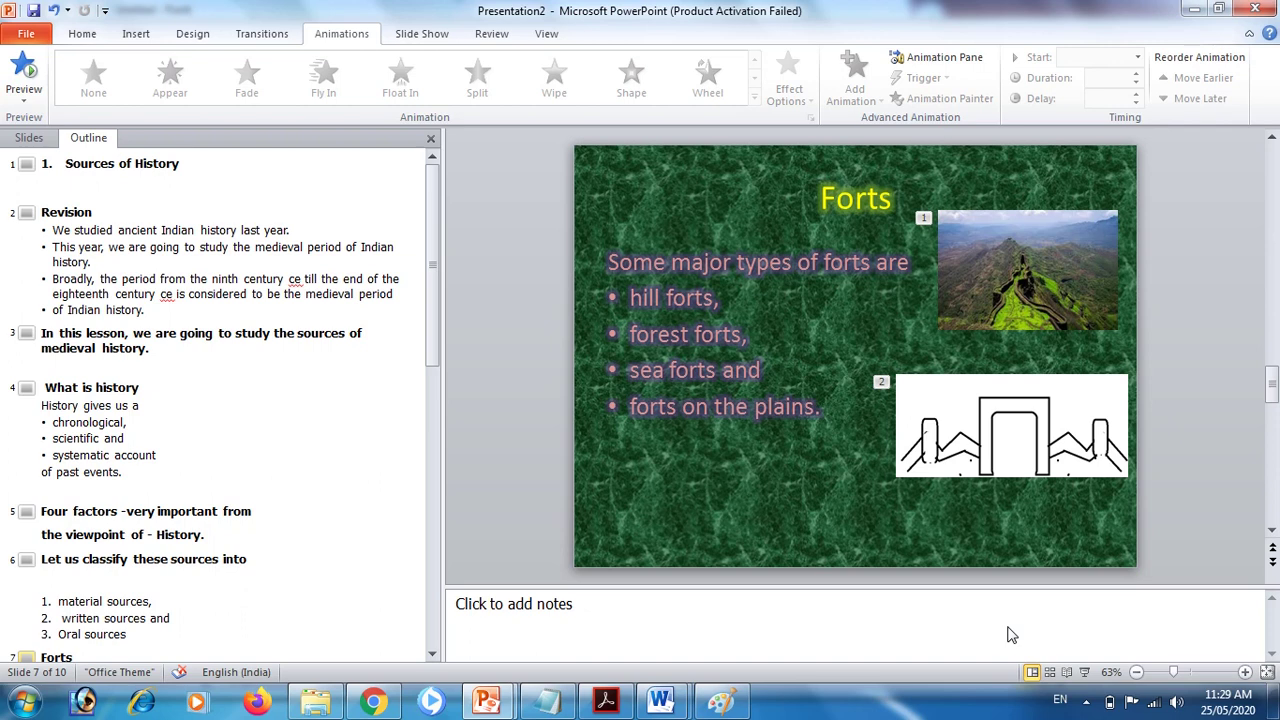
- Start recording from the beginning with both slide/animation timings and narrations checked
{"action": "left_click", "coordinate": [431, 37]}
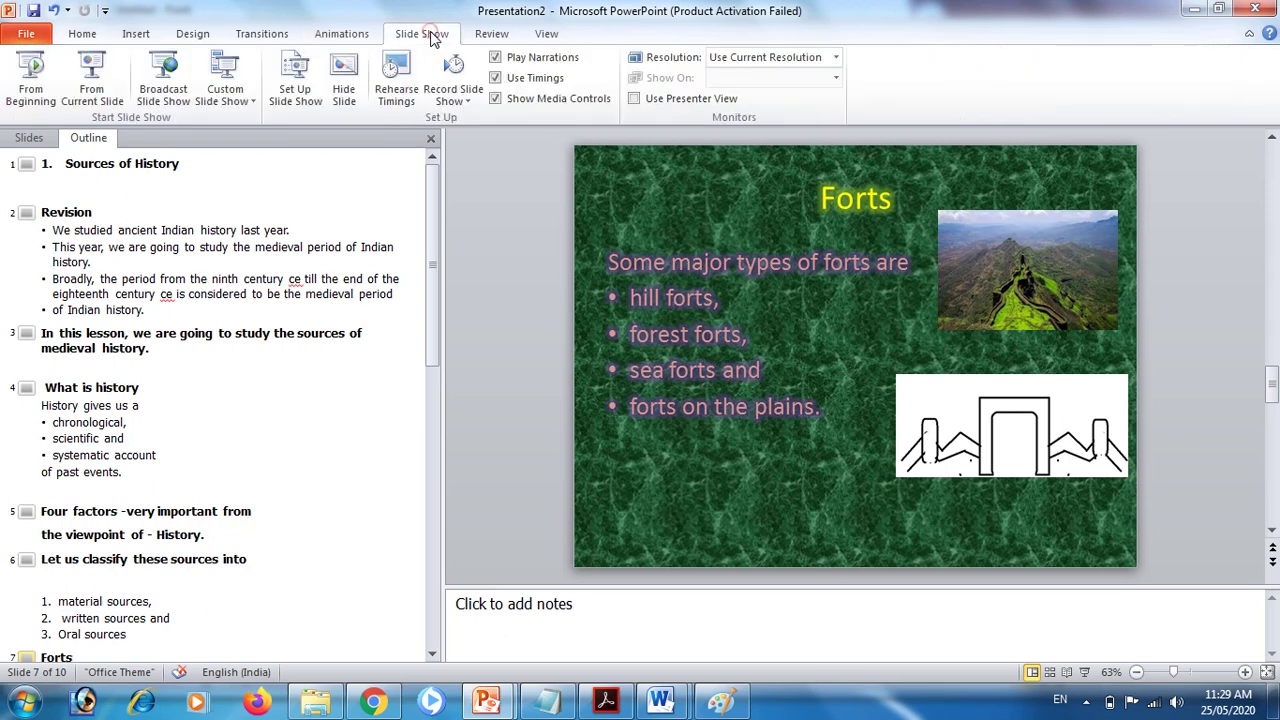
{"action": "left_click", "coordinate": [448, 102]}
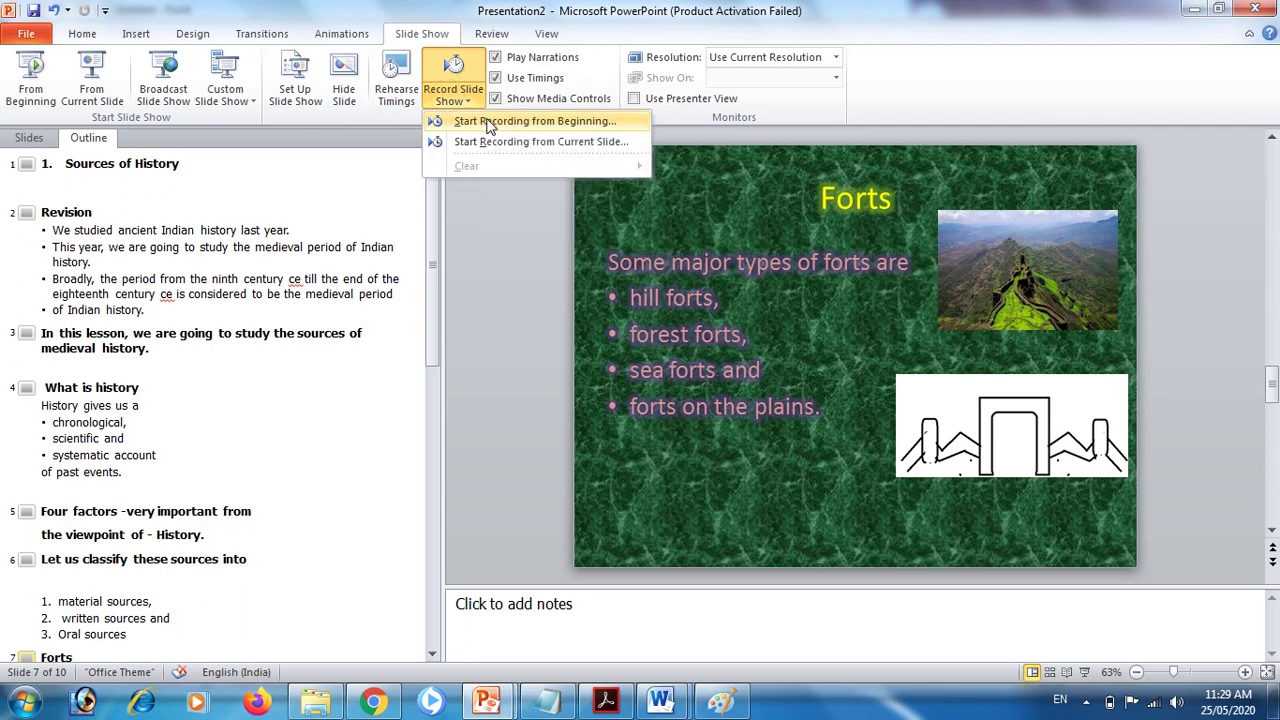
{"action": "left_click", "coordinate": [490, 122]}
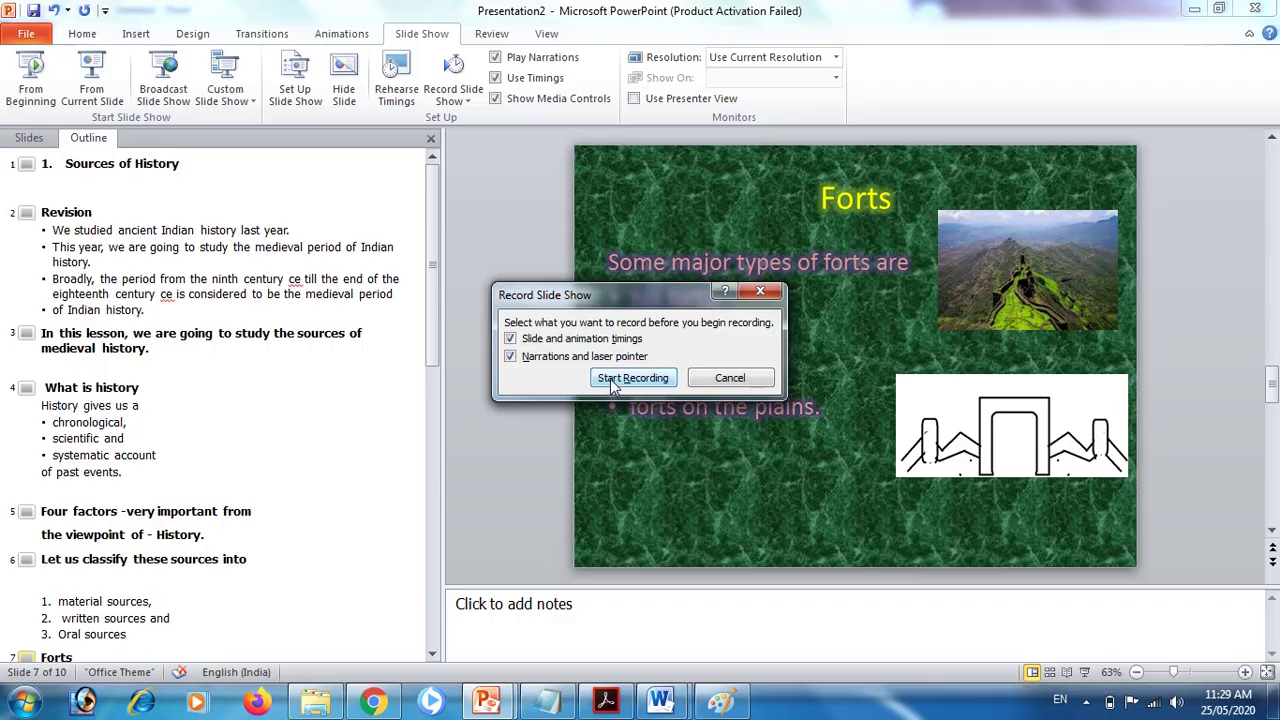
{"action": "left_click", "coordinate": [612, 379]}
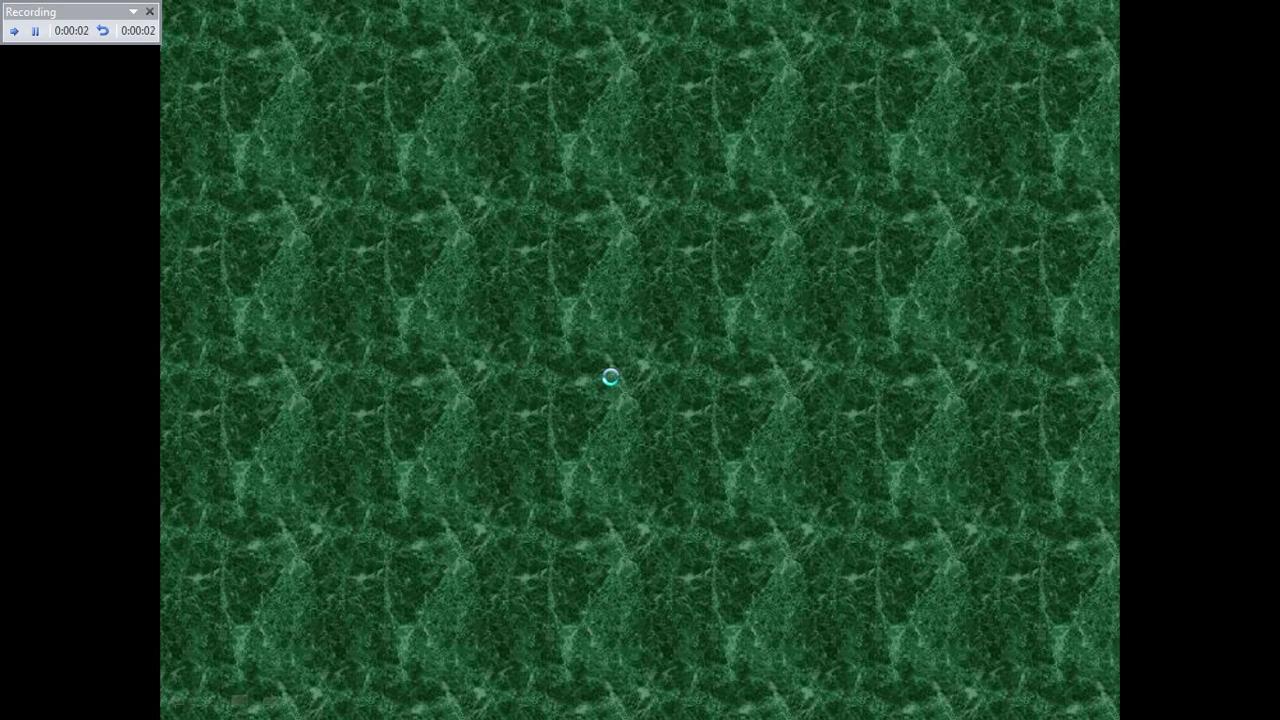
- Record the Sources of History title, each Revision bullet and the lesson introduction, reaching slide 4
{"action": "left_click", "coordinate": [612, 381]}
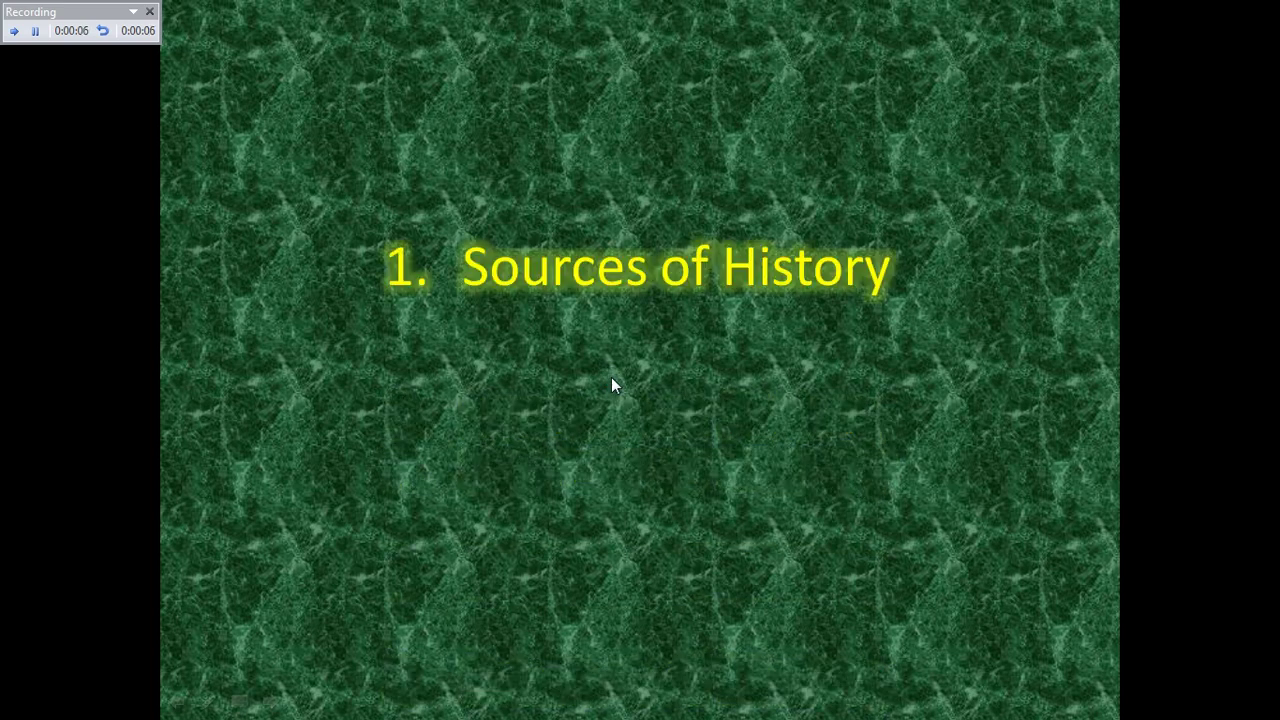
{"action": "left_click", "coordinate": [612, 385]}
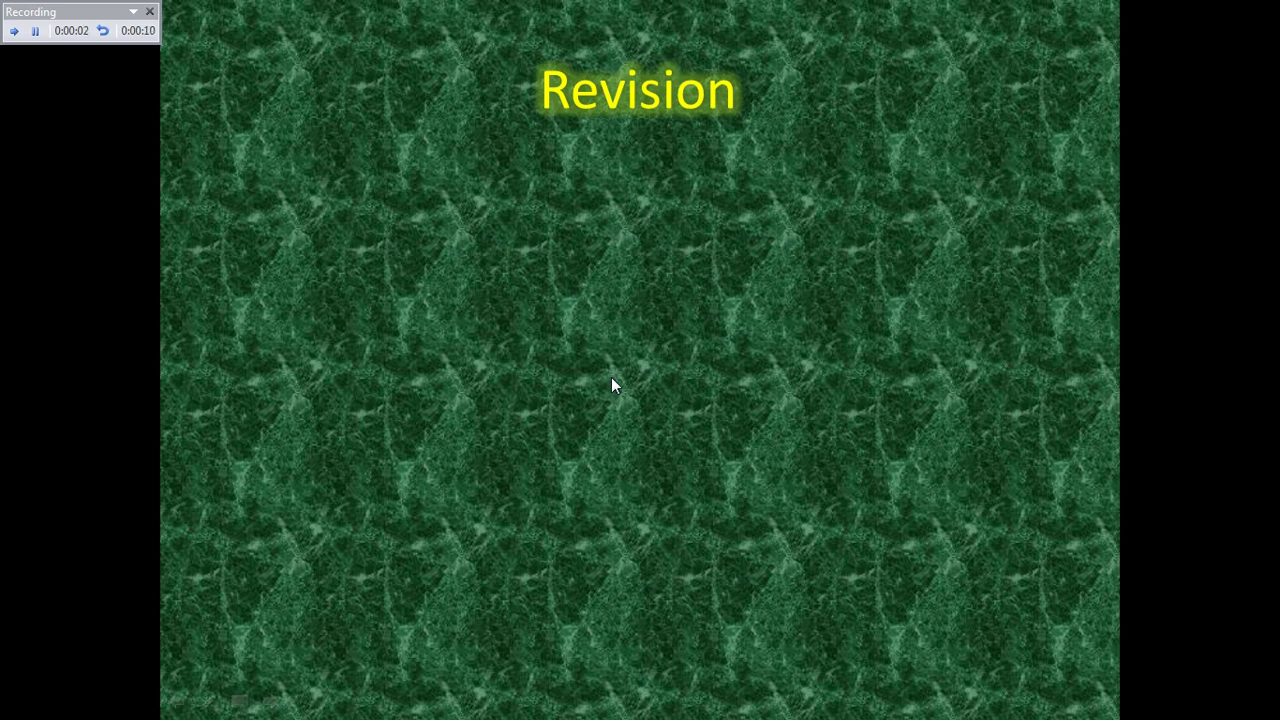
{"action": "left_click", "coordinate": [612, 385]}
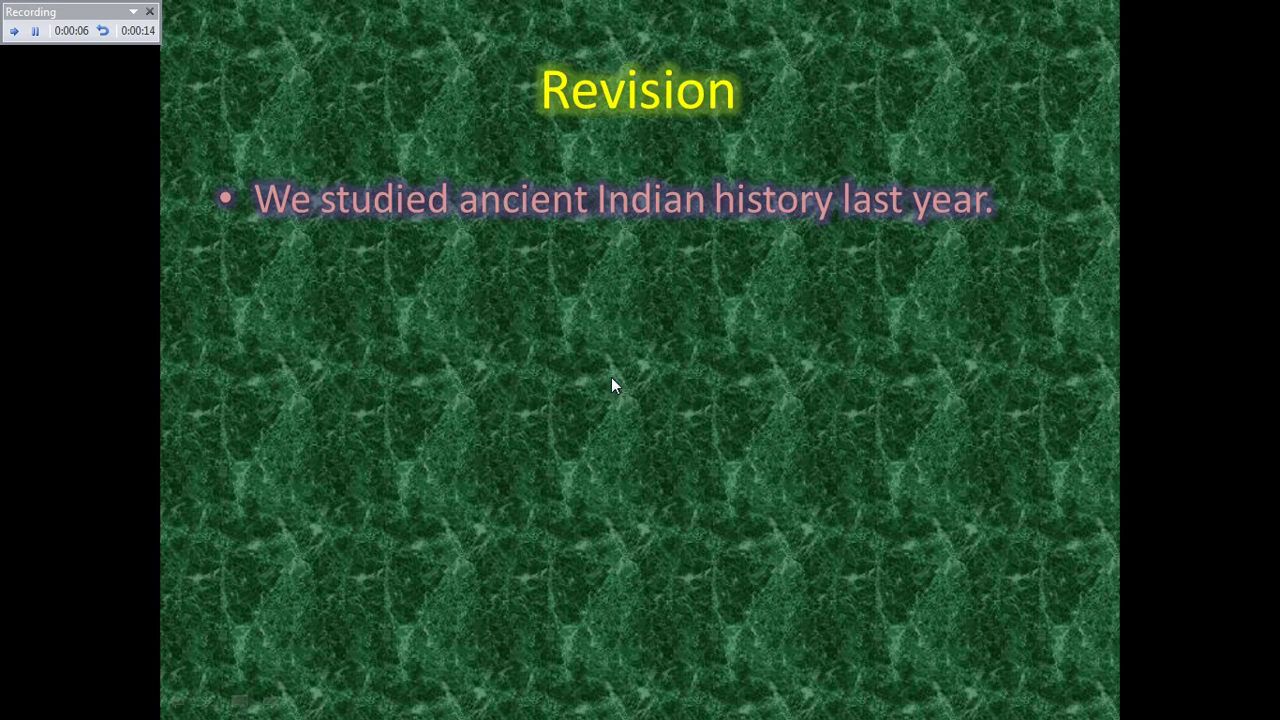
{"action": "left_click", "coordinate": [612, 385]}
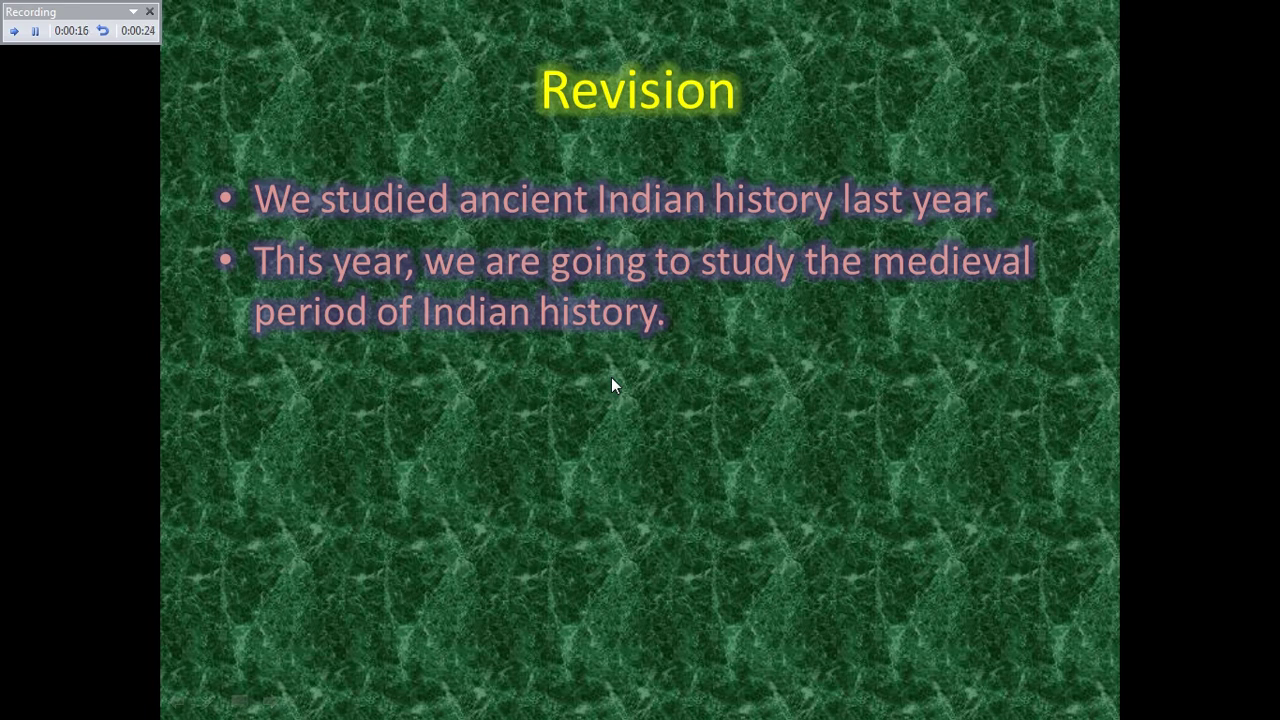
{"action": "left_click", "coordinate": [614, 385]}
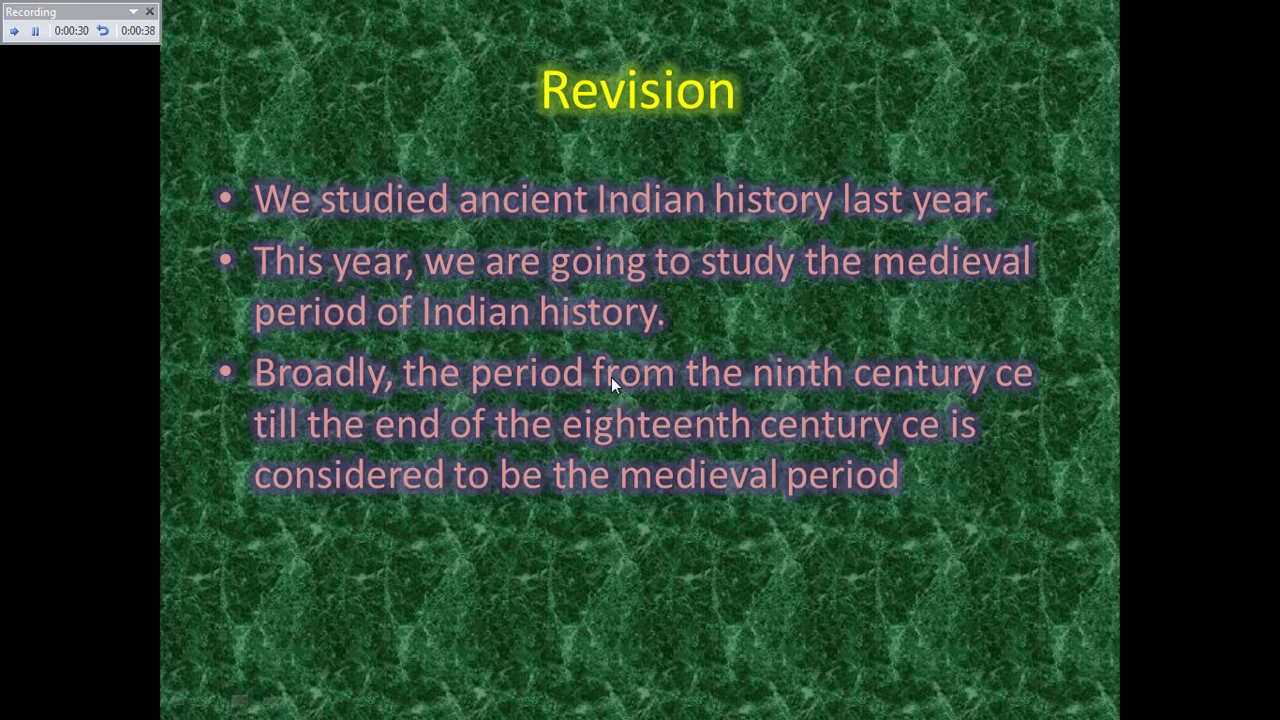
{"action": "left_click", "coordinate": [613, 383]}
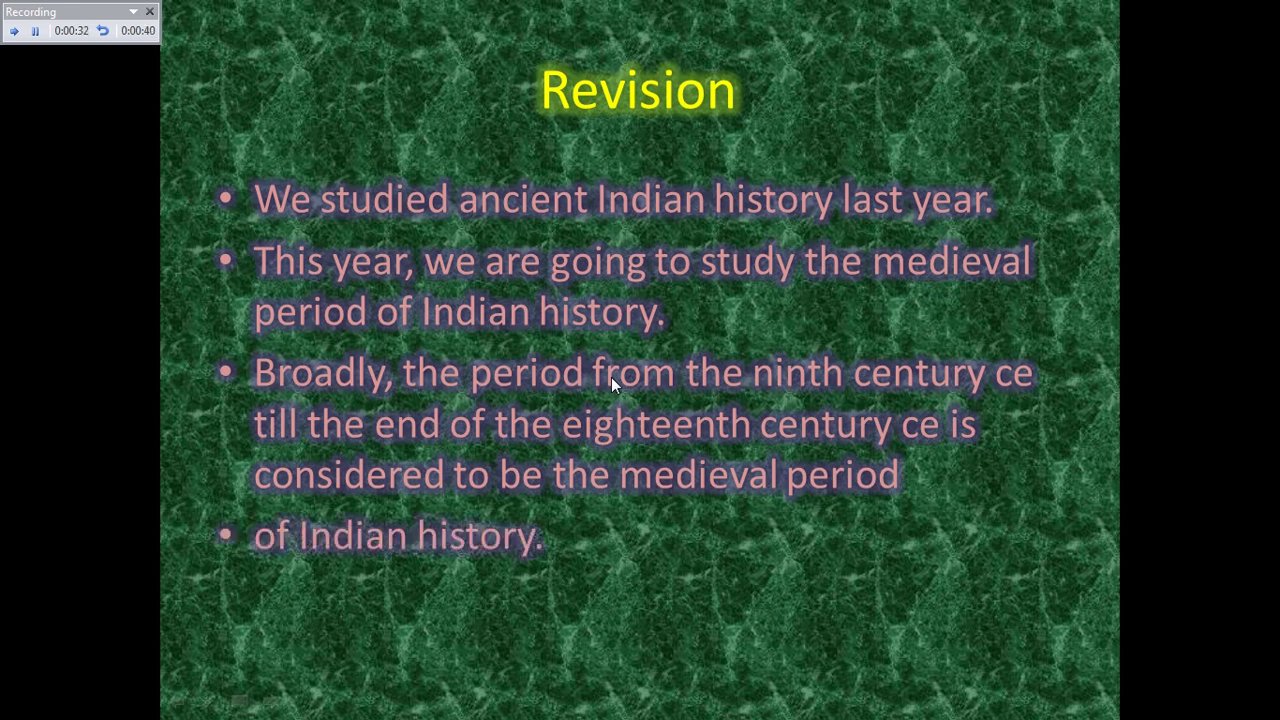
{"action": "left_click", "coordinate": [613, 384]}
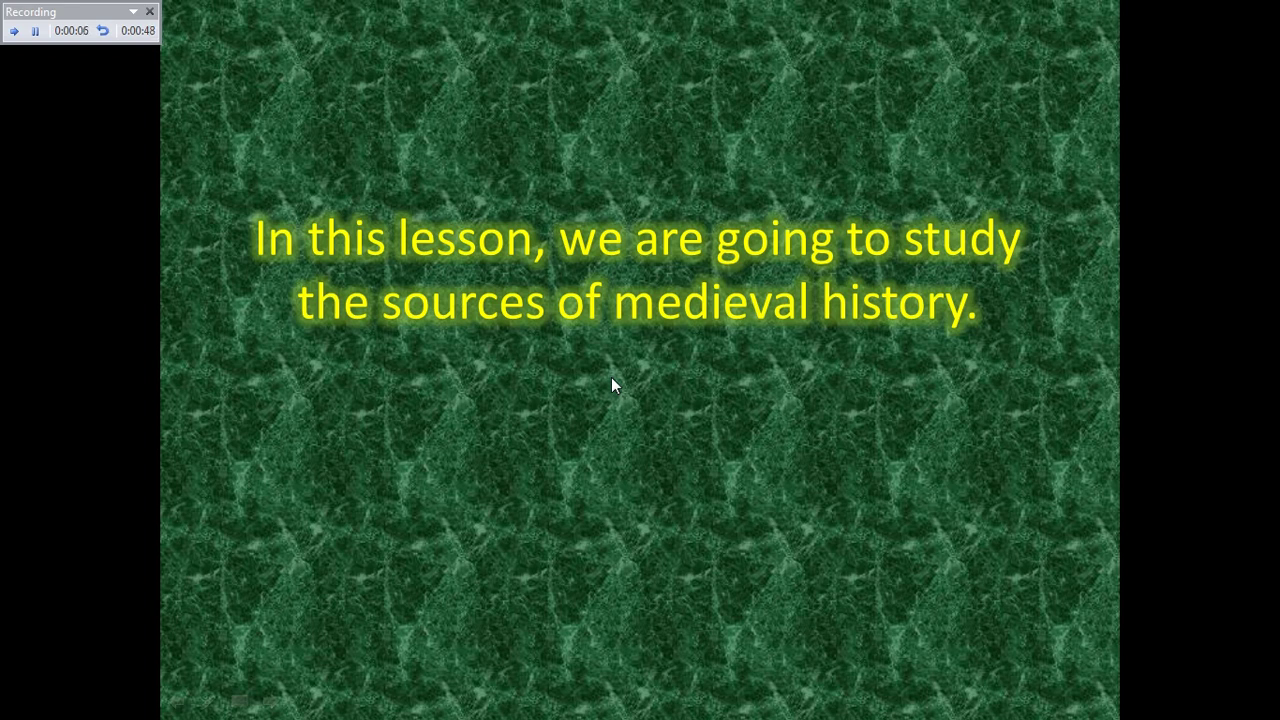
{"action": "left_click", "coordinate": [613, 386]}
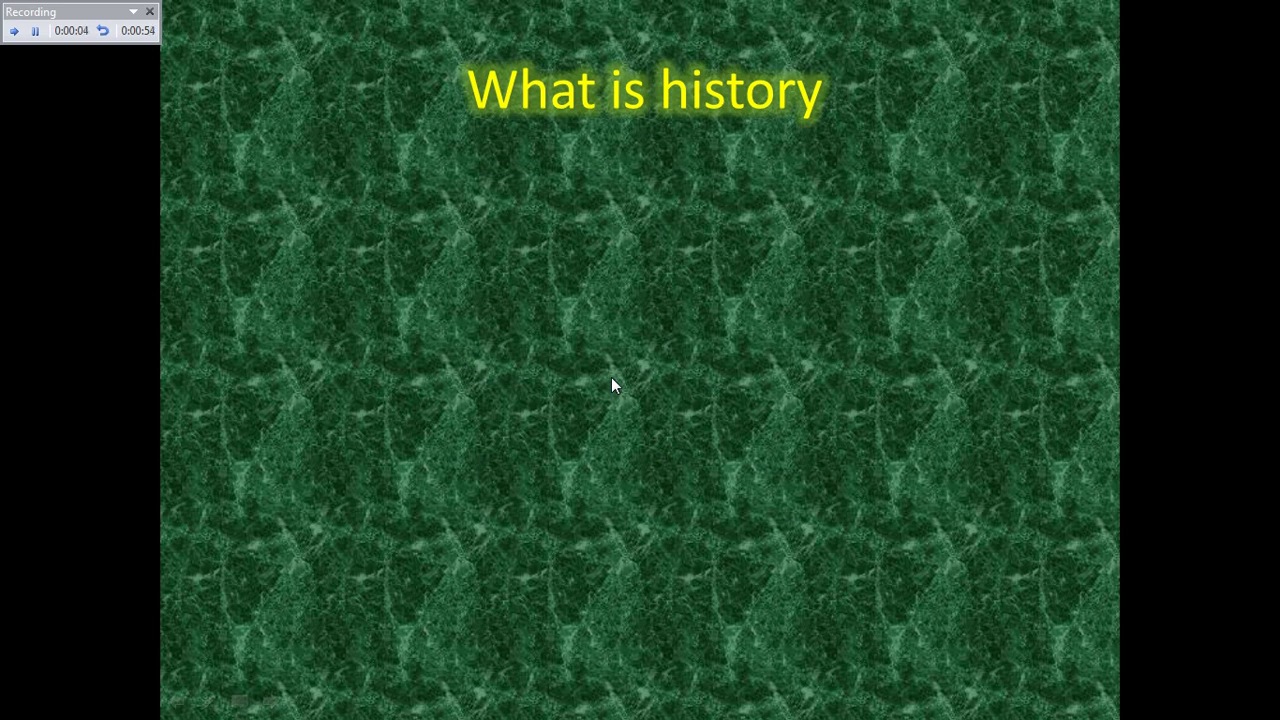
- Record each What is history line from 'History gives us a' to 'of past events.', then advance to slide 5
{"action": "left_click", "coordinate": [613, 386]}
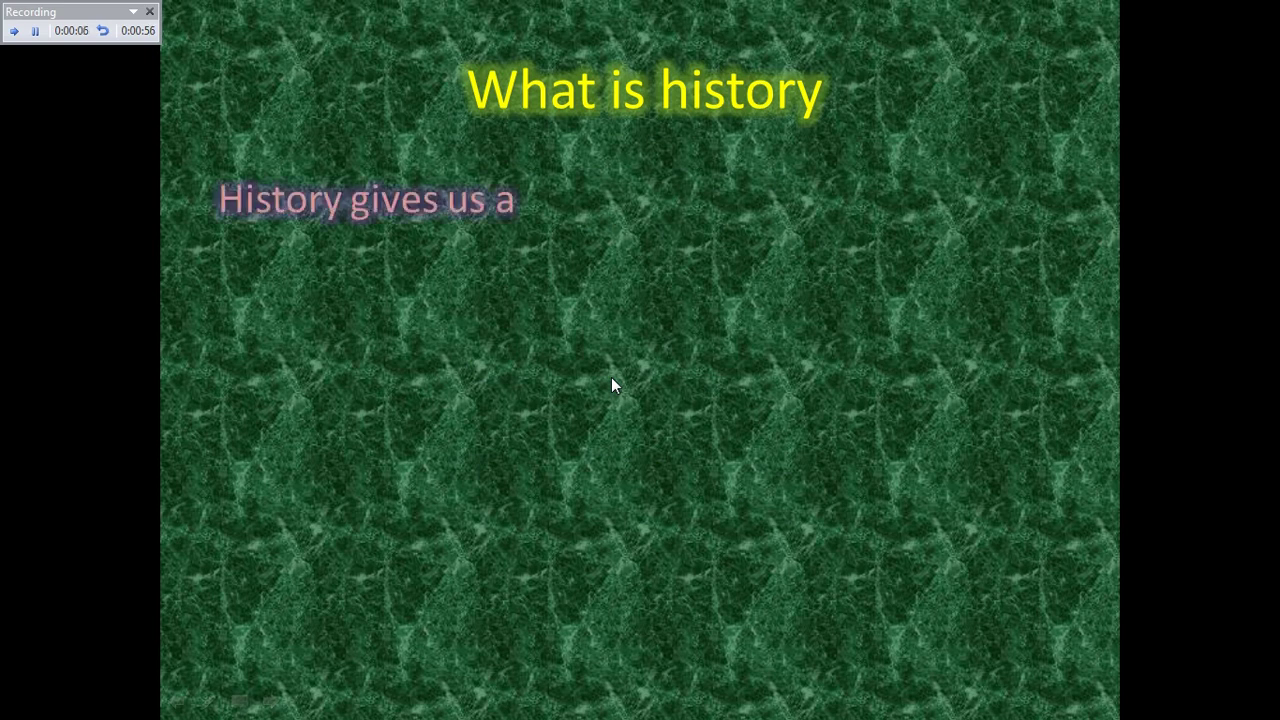
{"action": "left_click", "coordinate": [613, 386]}
{"action": "left_click", "coordinate": [613, 386]}
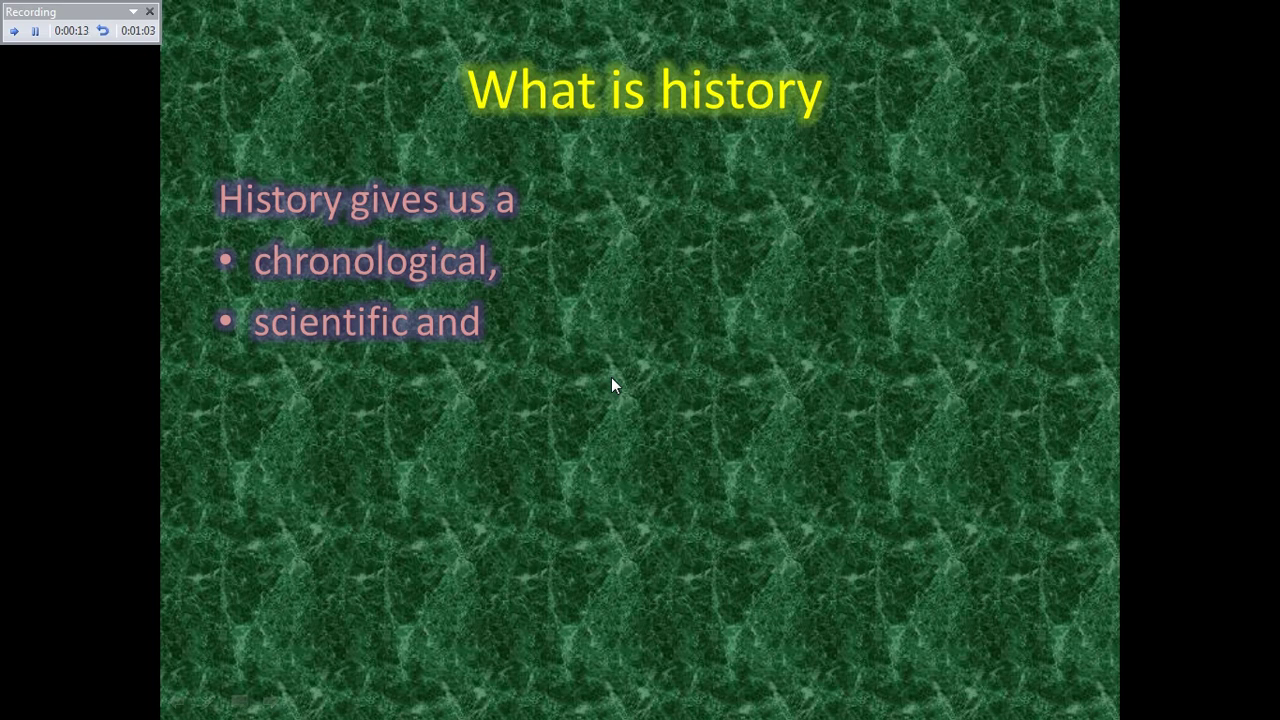
{"action": "left_click", "coordinate": [613, 385]}
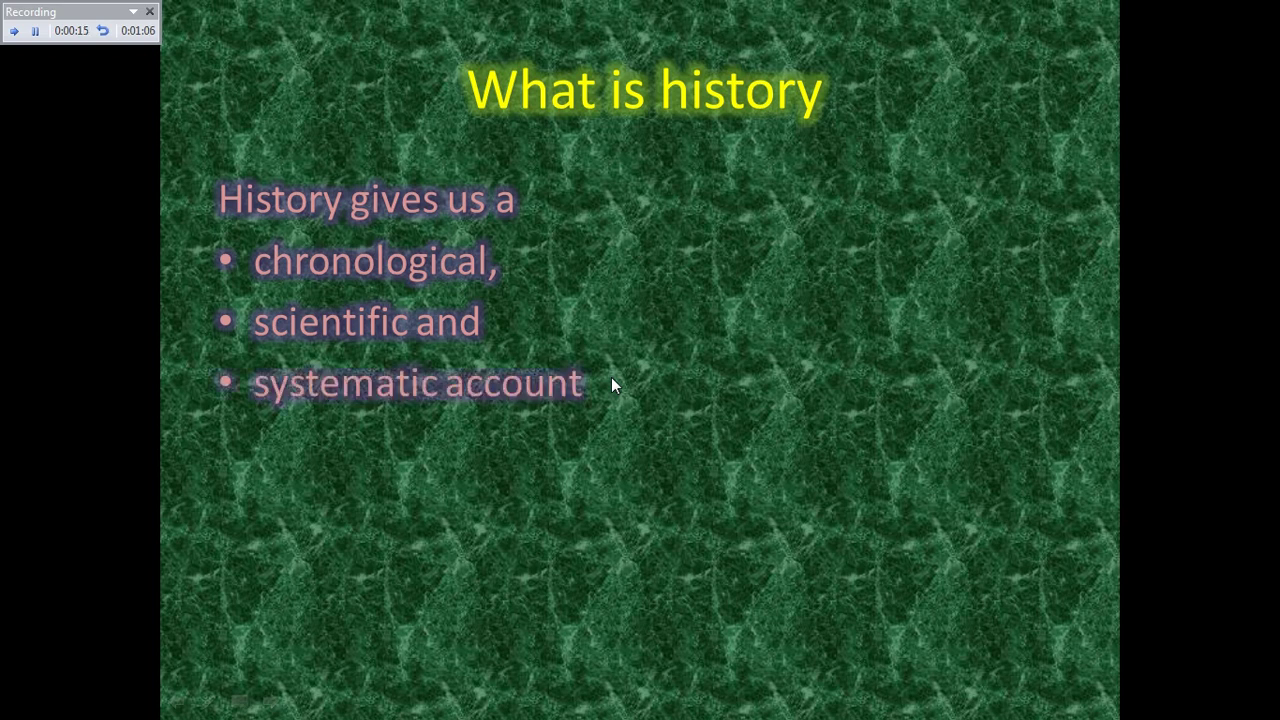
{"action": "left_click", "coordinate": [613, 385]}
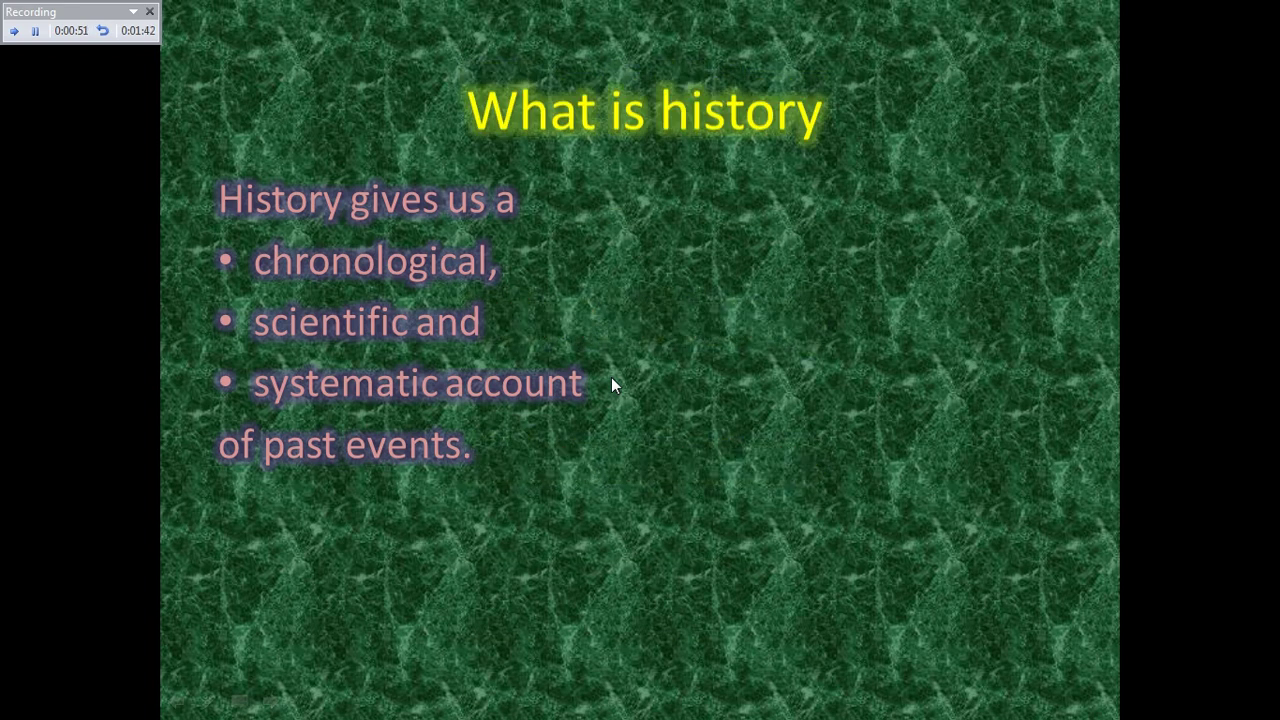
{"action": "left_click", "coordinate": [613, 386]}
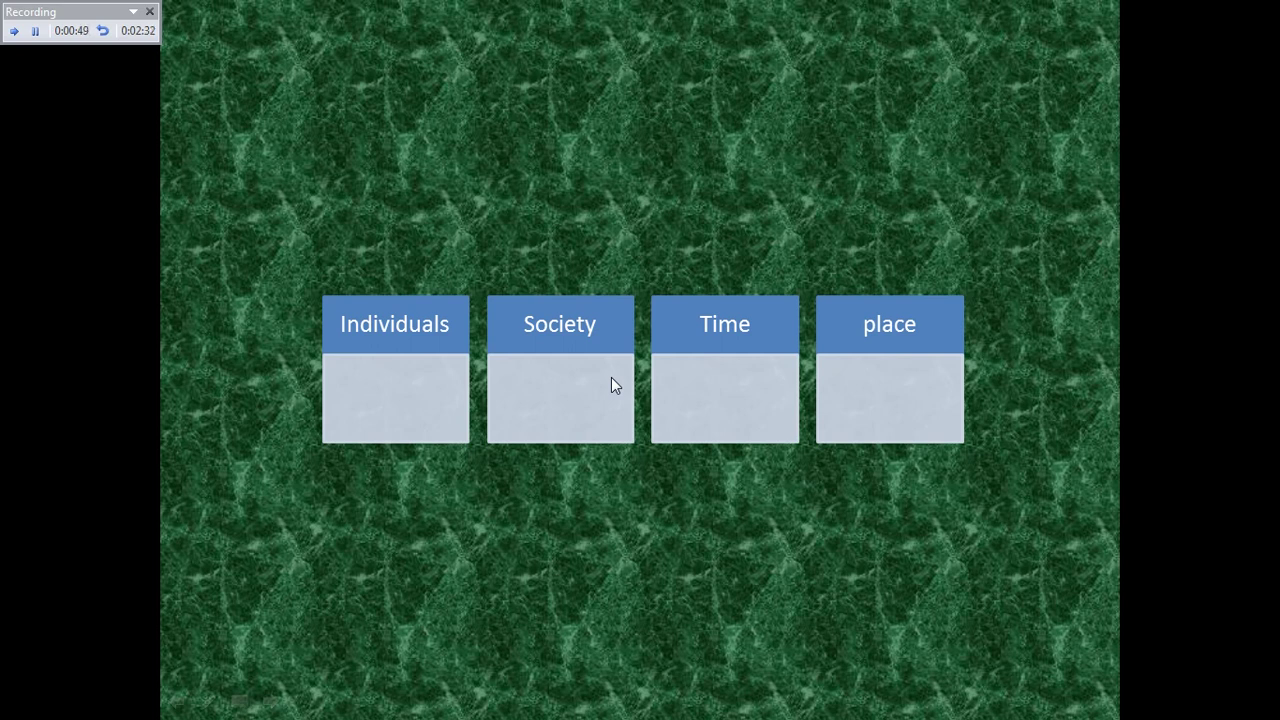
- Record the four-factors title, the material, written and oral source items, Forts and Monuments, then stop recording
{"action": "left_click", "coordinate": [615, 386]}
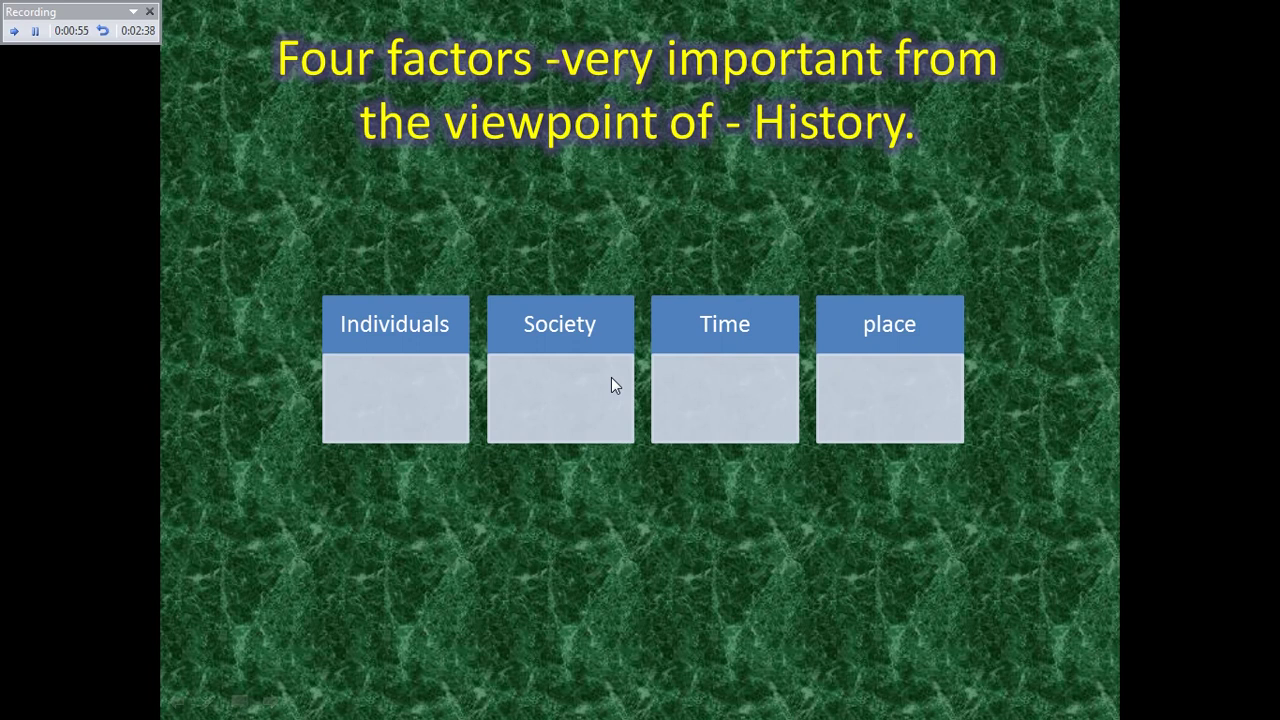
{"action": "left_click", "coordinate": [615, 386]}
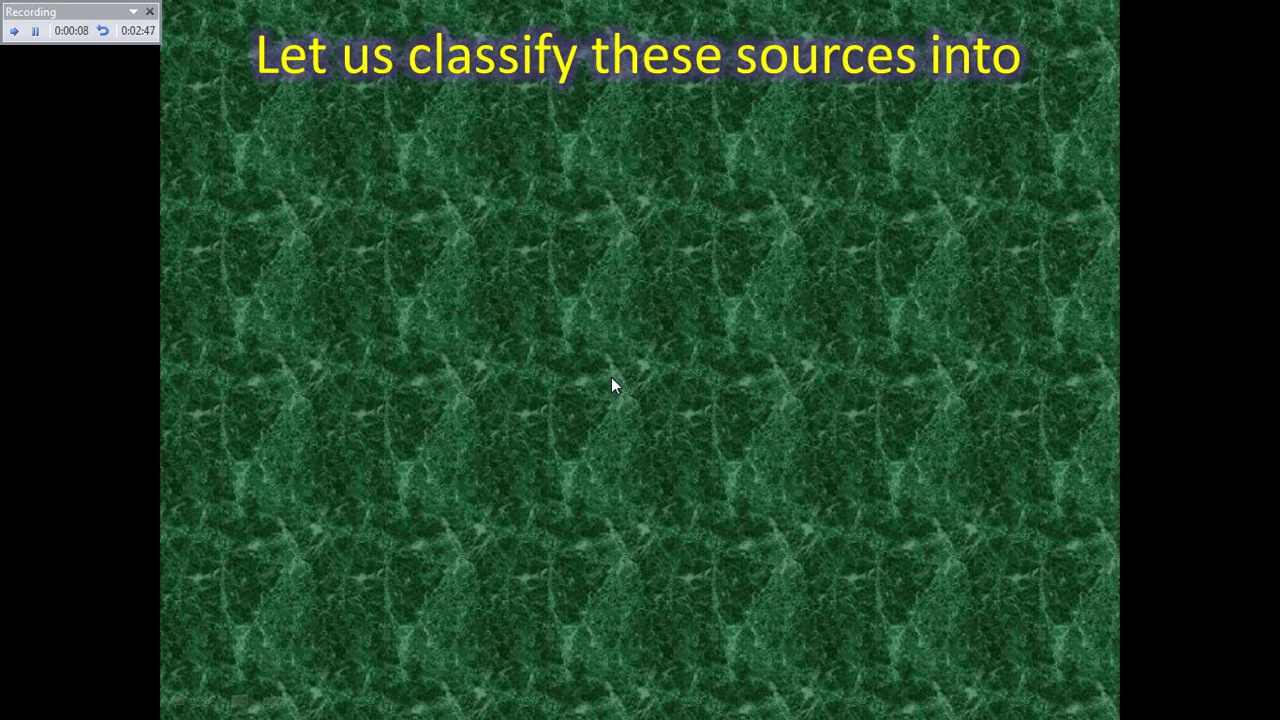
{"action": "left_click", "coordinate": [613, 385]}
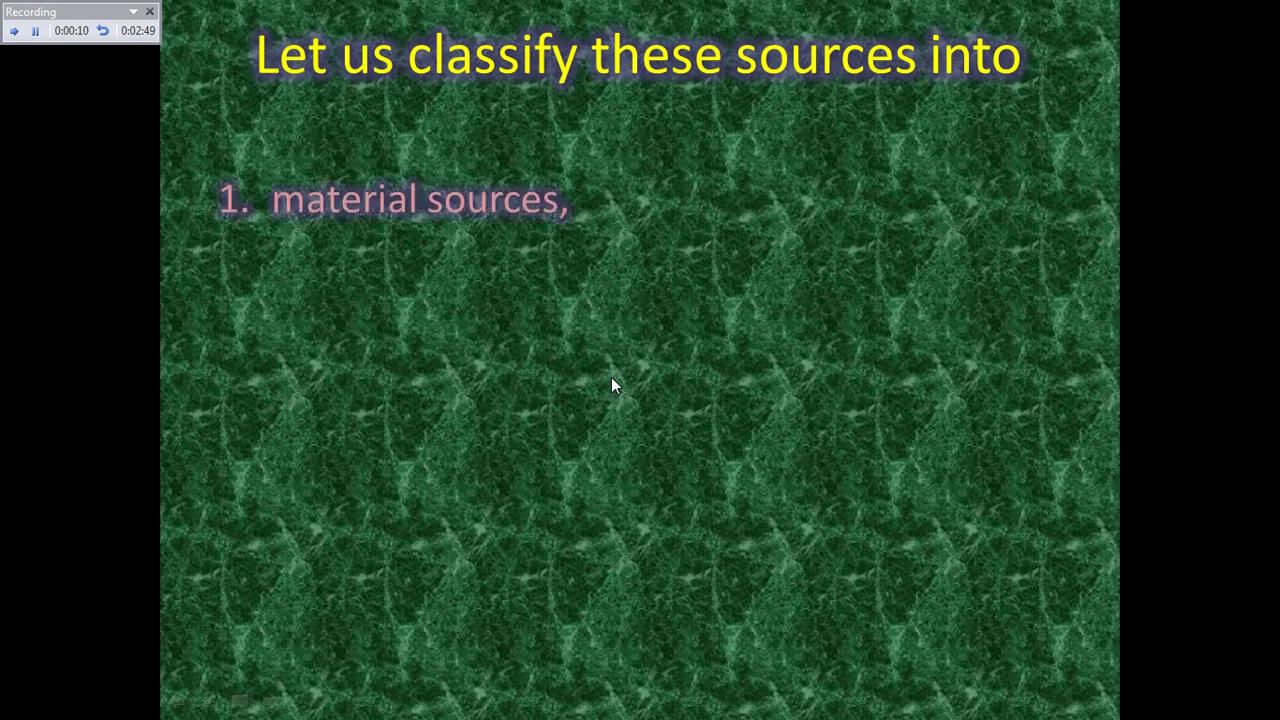
{"action": "left_click", "coordinate": [613, 385]}
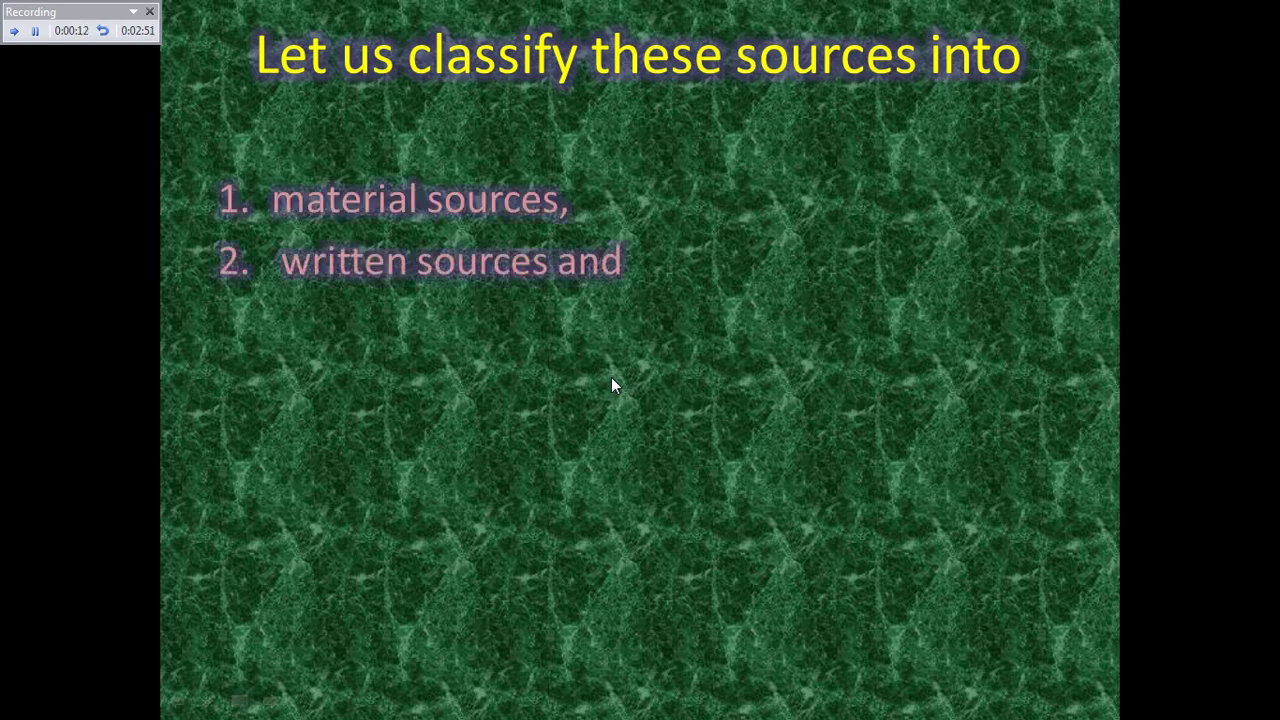
{"action": "left_click", "coordinate": [613, 385]}
{"action": "left_click", "coordinate": [613, 385]}
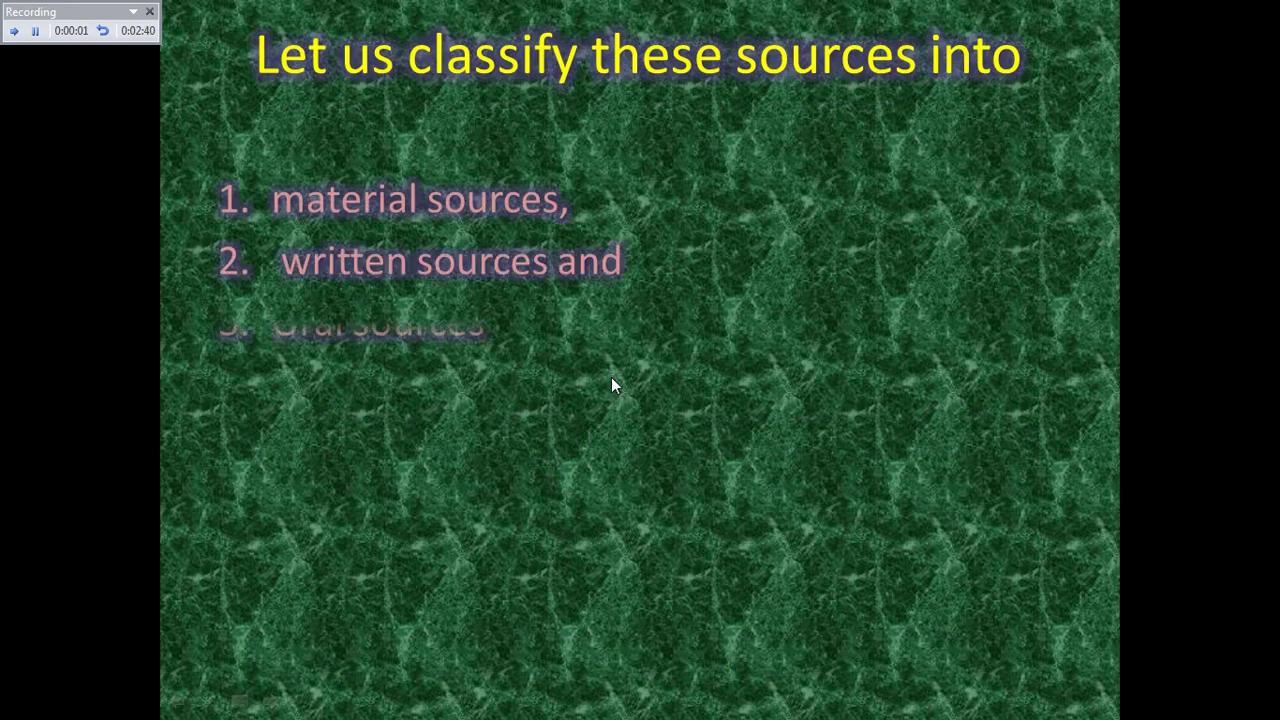
{"action": "left_click", "coordinate": [613, 385]}
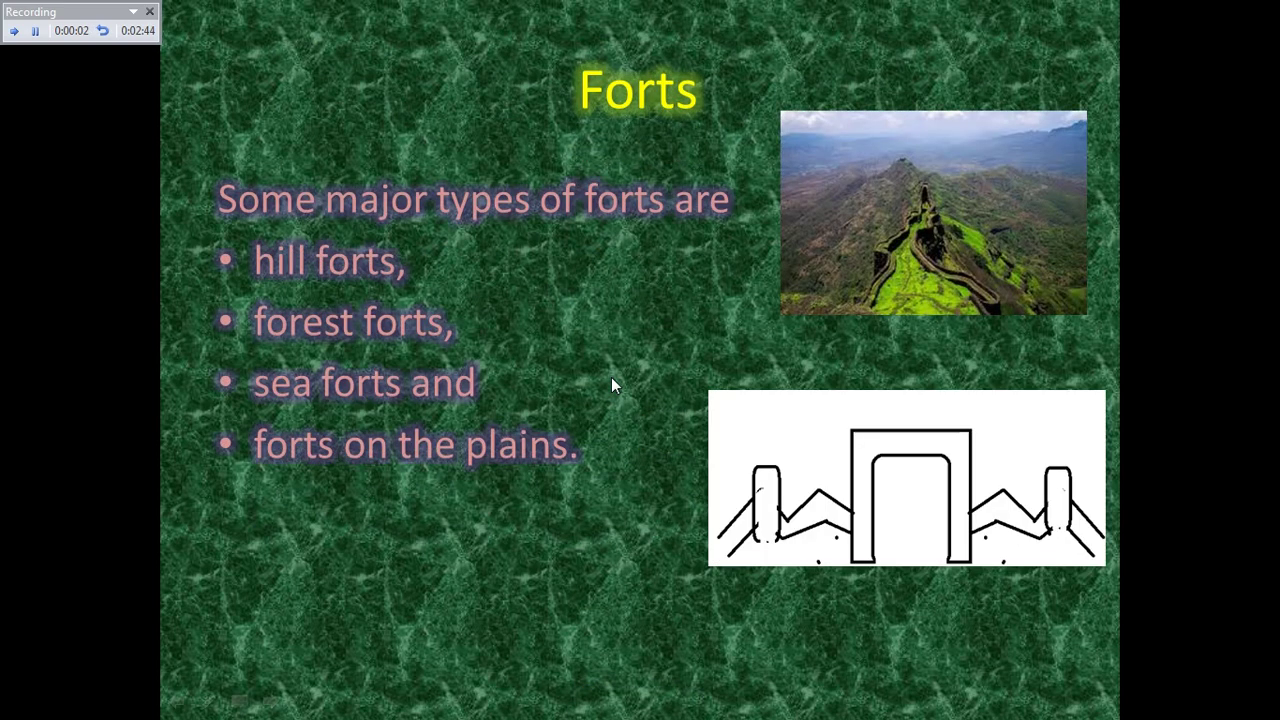
{"action": "left_click", "coordinate": [613, 385]}
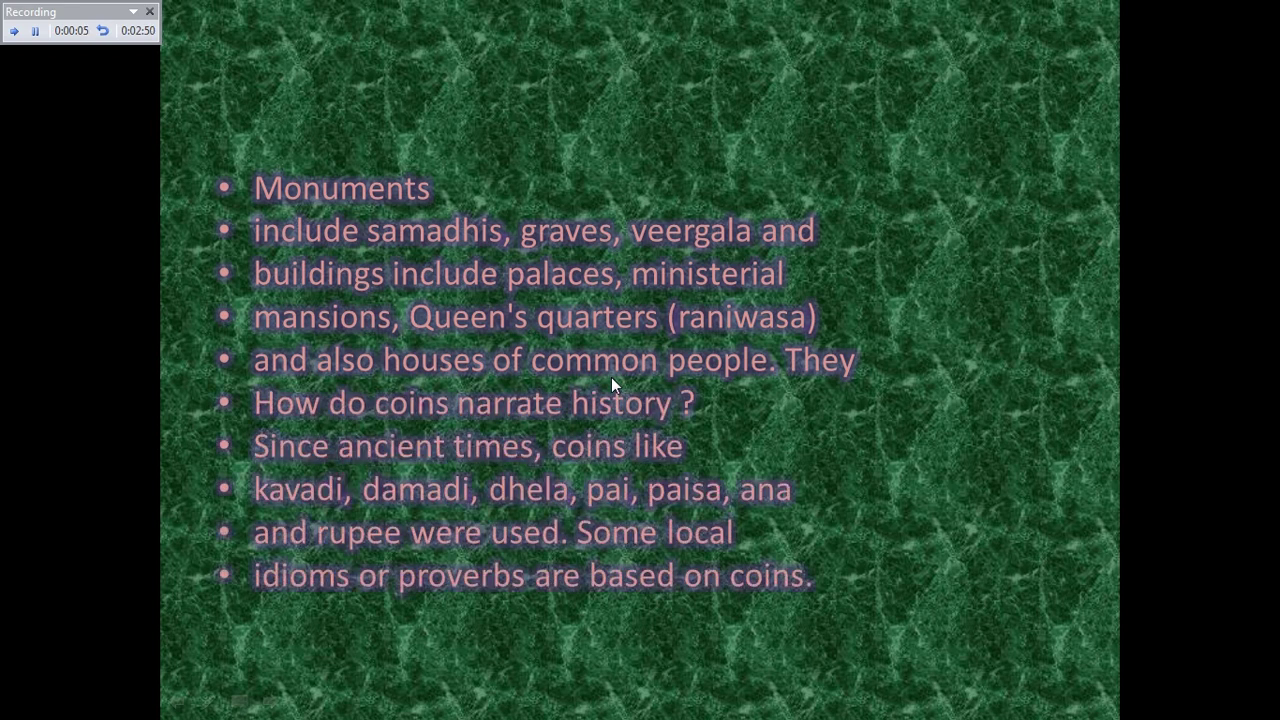
{"action": "left_click", "coordinate": [613, 385]}
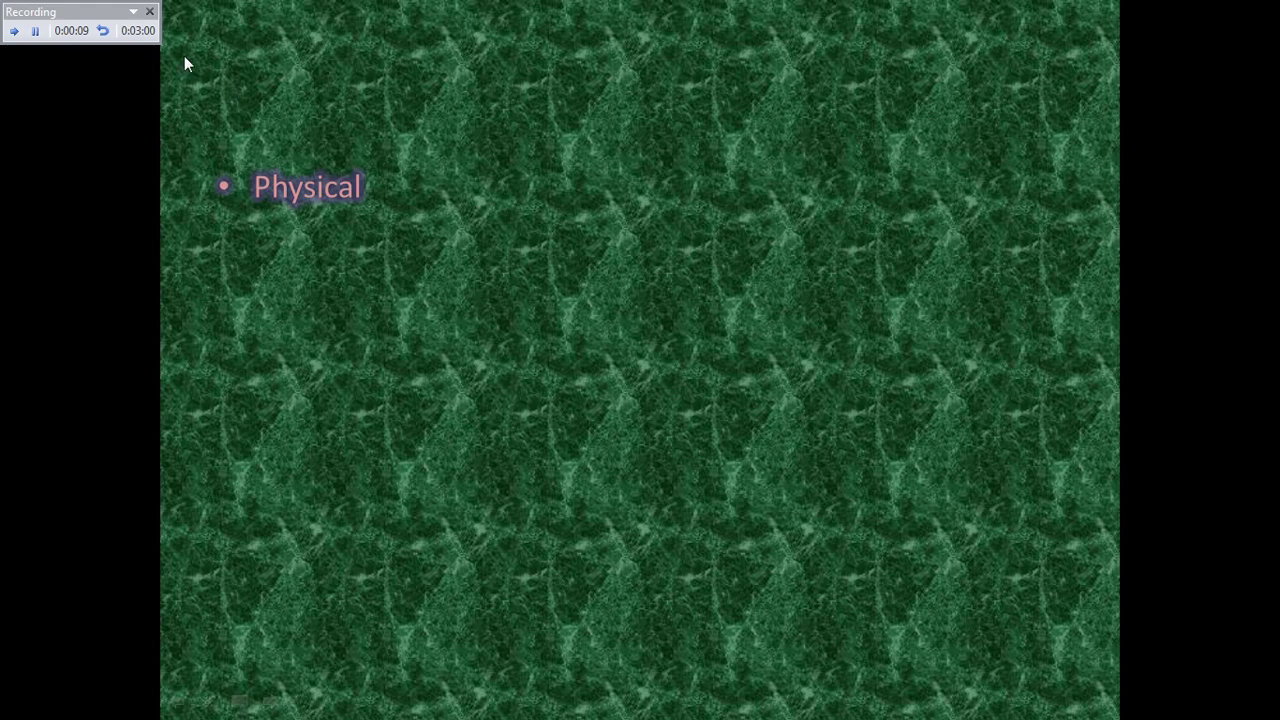
{"action": "key", "text": "Escape"}
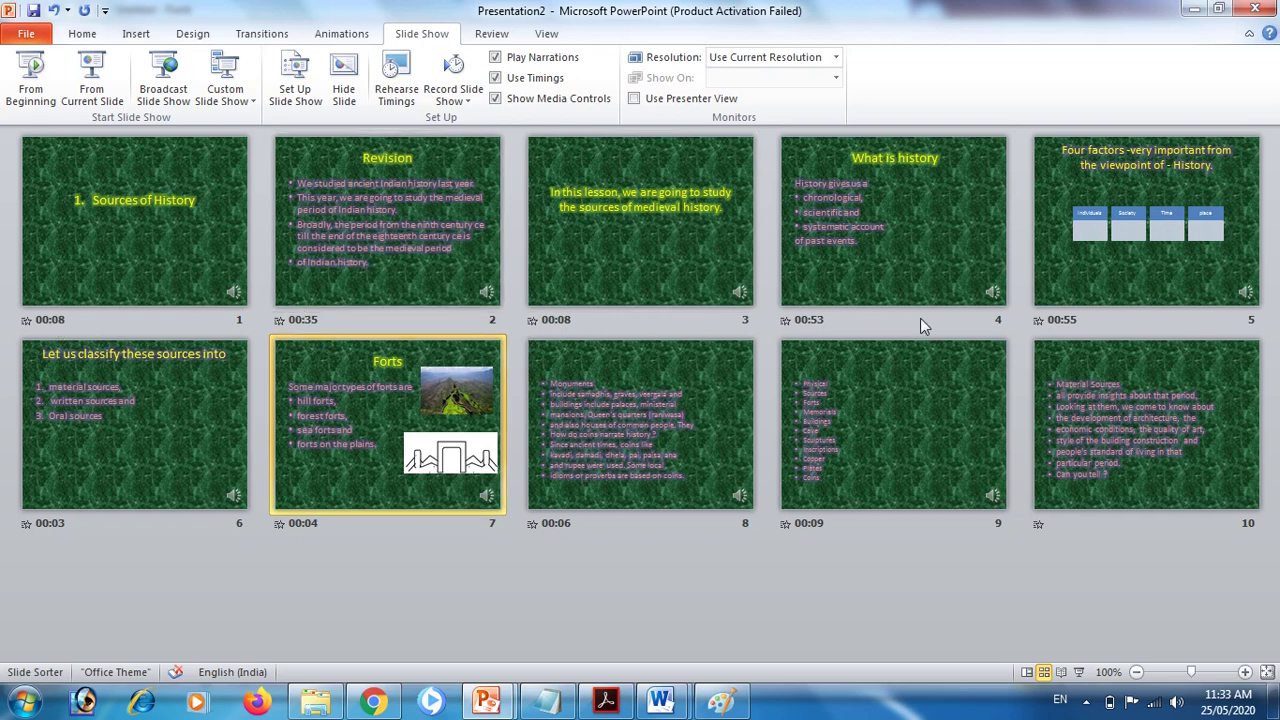
- Play the show to the Revision slide, reveal all its bullets, then exit back to Slide Sorter
{"action": "left_click", "coordinate": [1077, 673]}
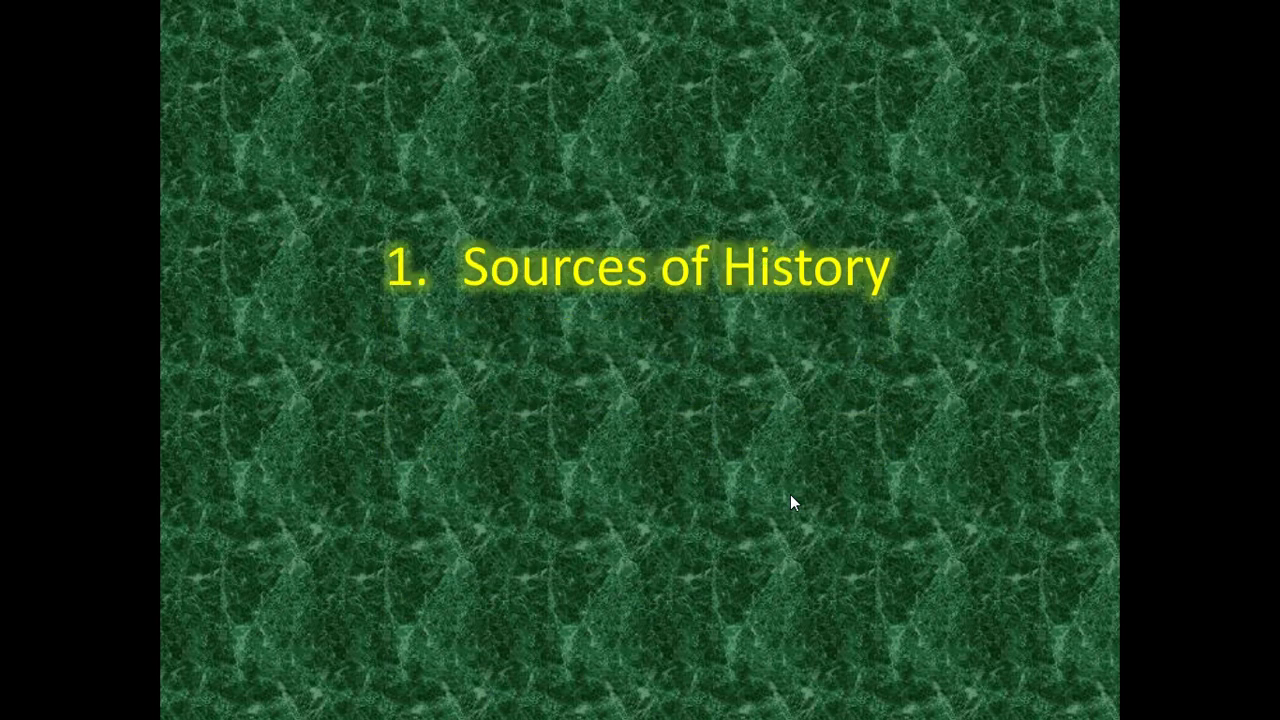
{"action": "left_click", "coordinate": [790, 496]}
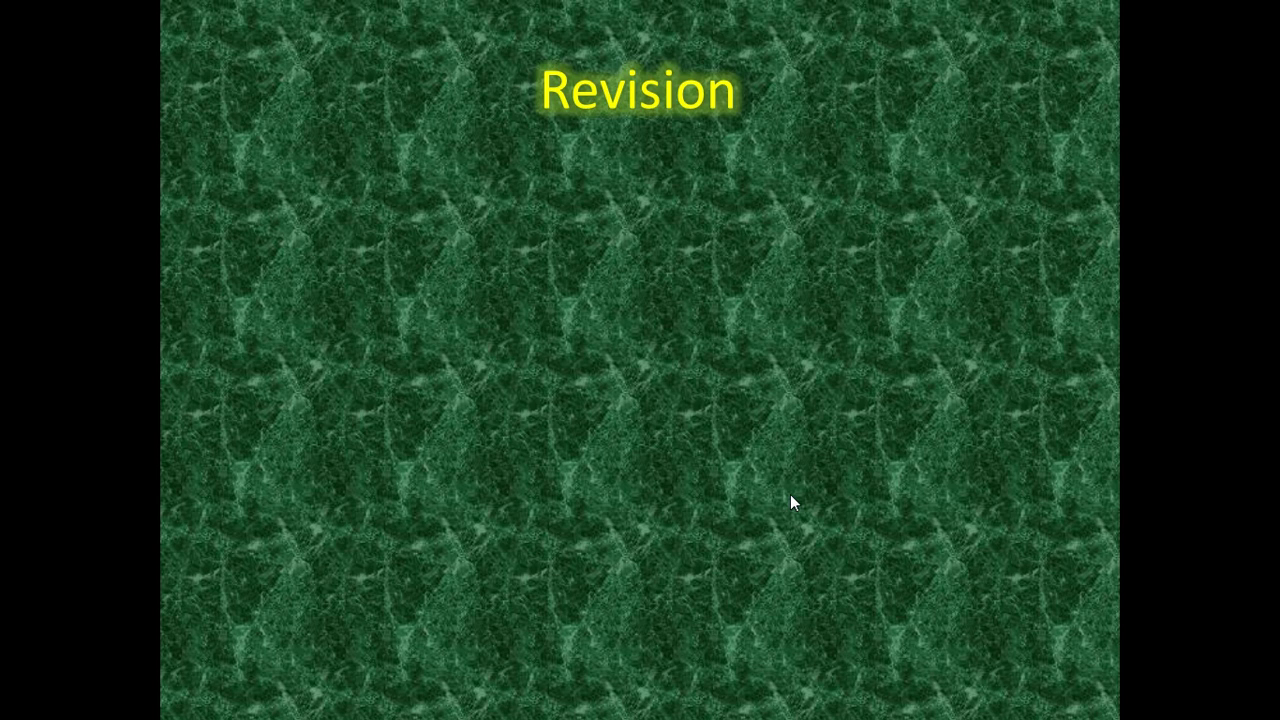
{"action": "left_click", "coordinate": [790, 494]}
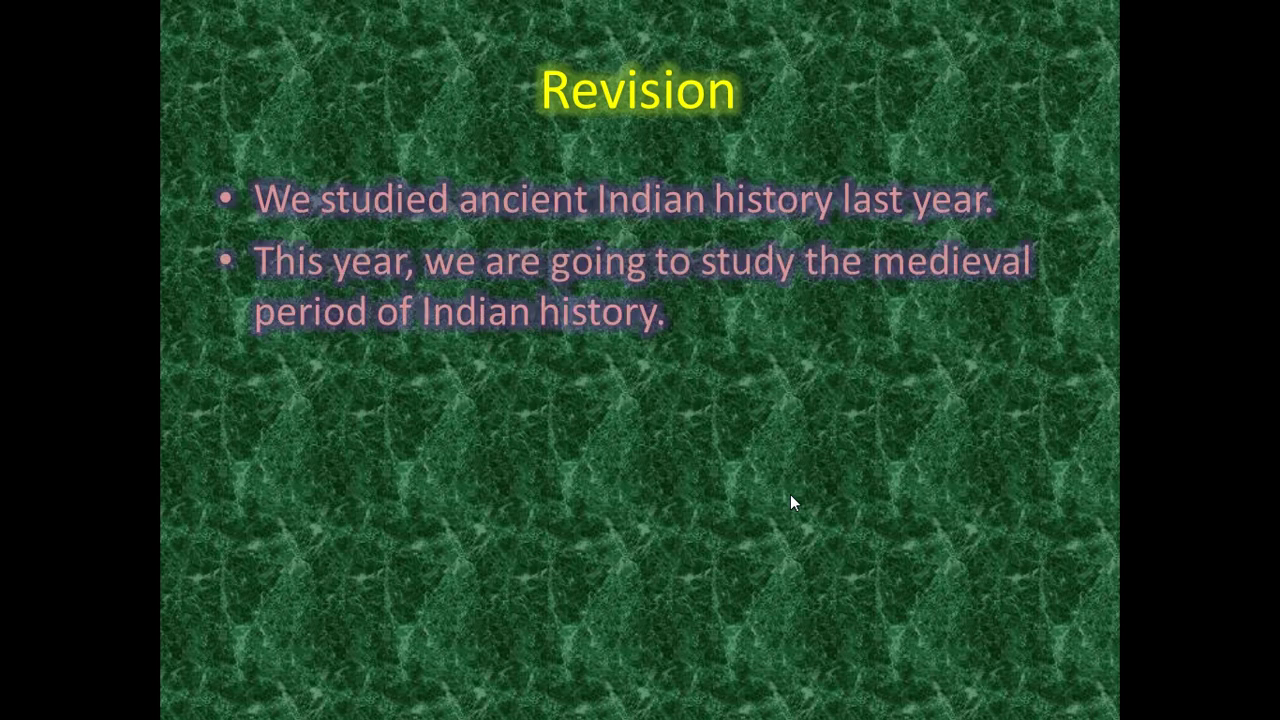
{"action": "left_click", "coordinate": [790, 494]}
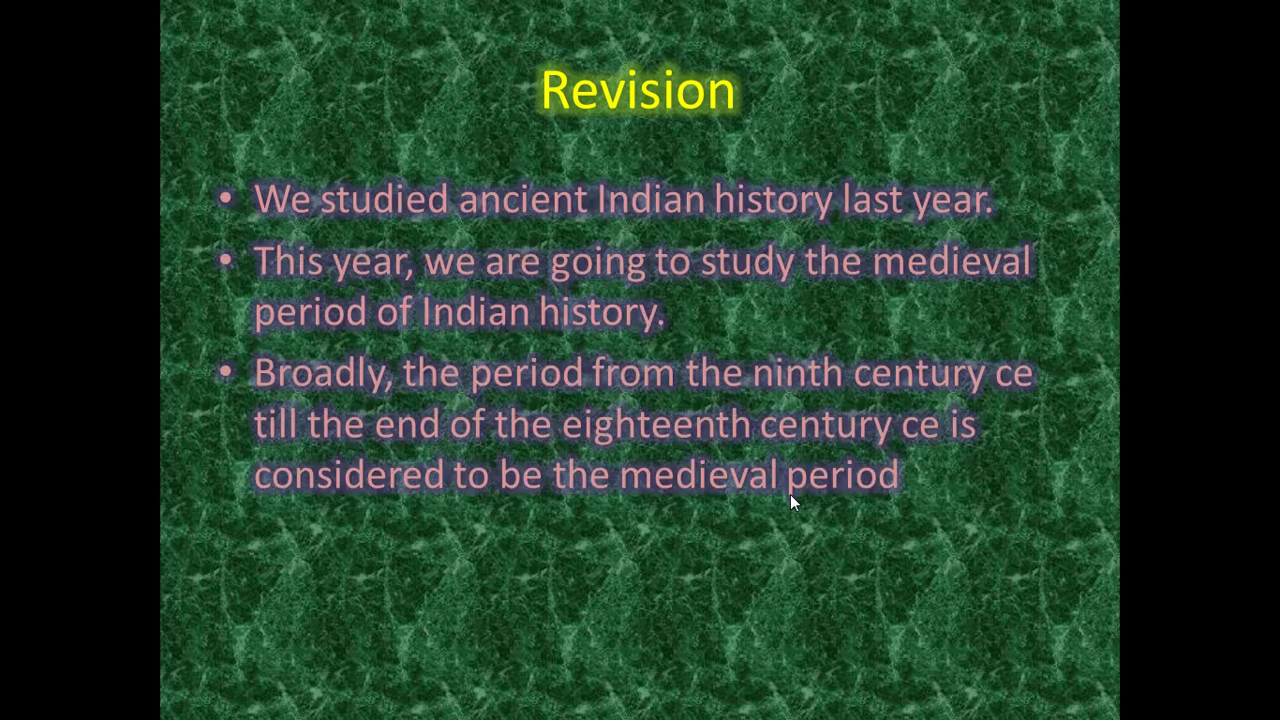
{"action": "key", "text": "Escape"}
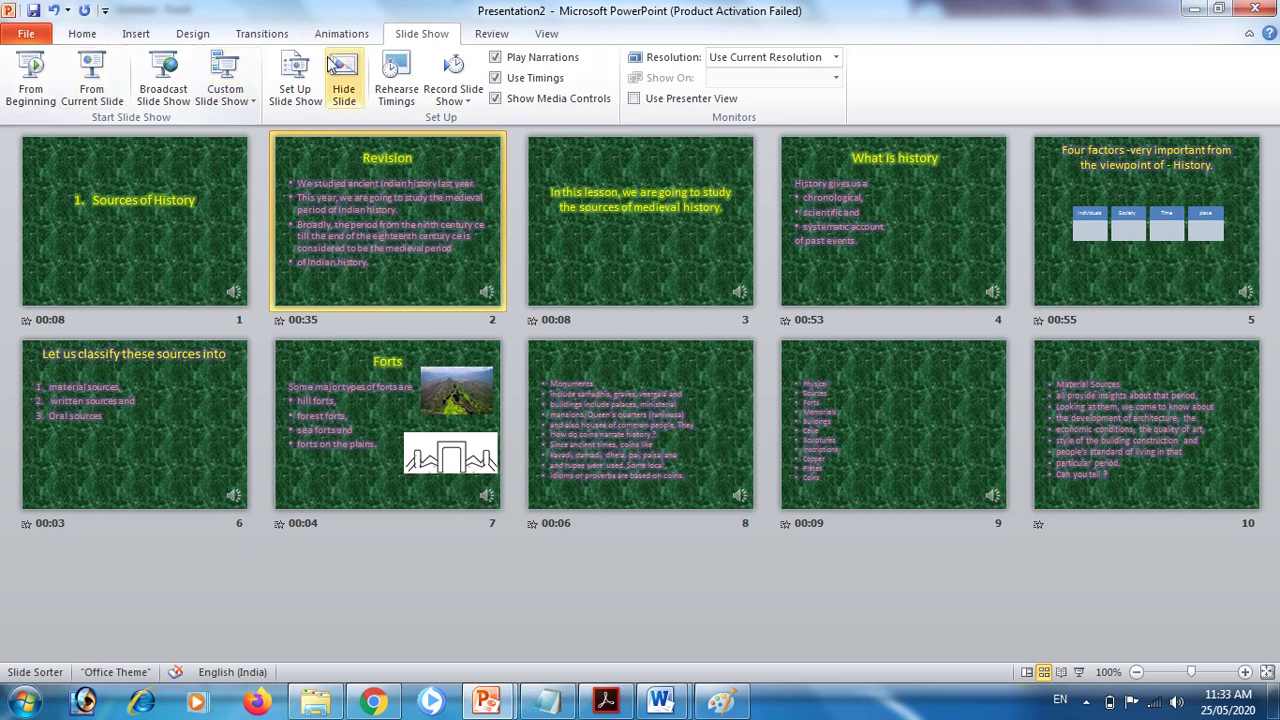
- Open the Record from Beginning setup and cancel it without recording
{"action": "left_click", "coordinate": [440, 95]}
{"action": "left_click", "coordinate": [447, 92]}
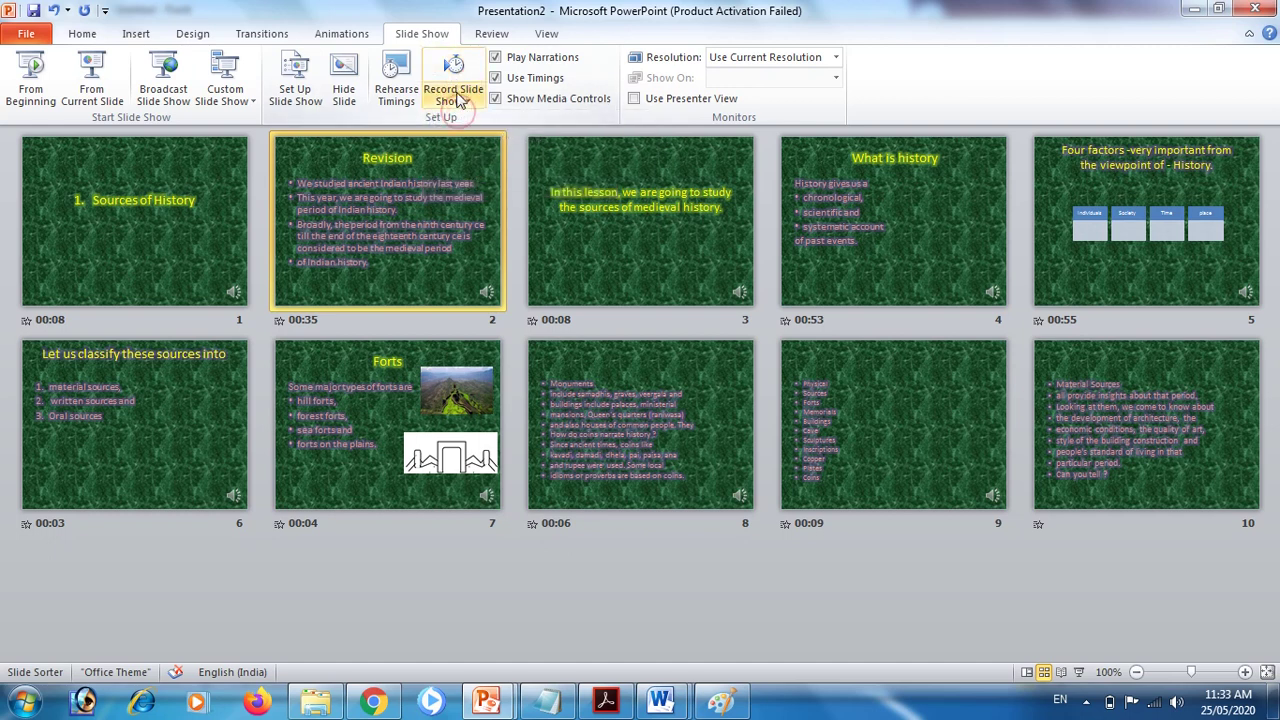
{"action": "left_click", "coordinate": [451, 95]}
{"action": "left_click", "coordinate": [529, 122]}
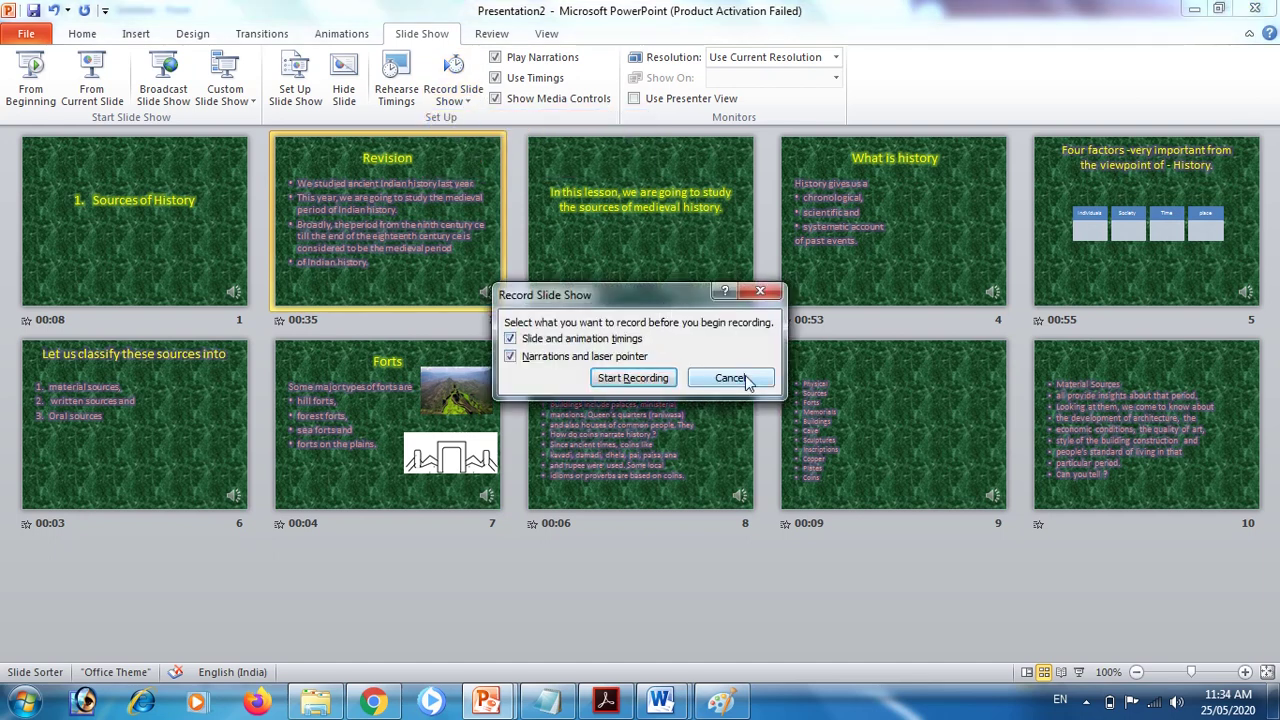
{"action": "left_click", "coordinate": [745, 377]}
- Open slide 3 in Normal view, then open and dismiss the Record from Current Slide setup
{"action": "double_click", "coordinate": [594, 235]}
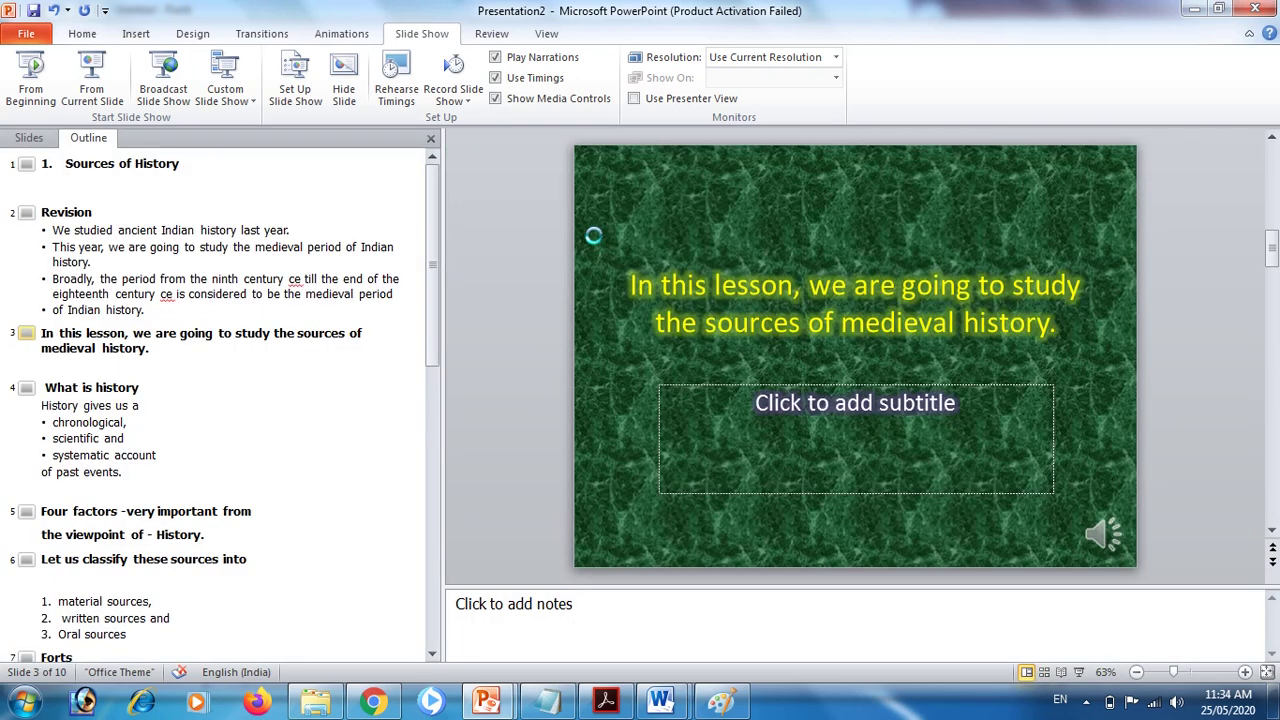
{"action": "left_click", "coordinate": [448, 103]}
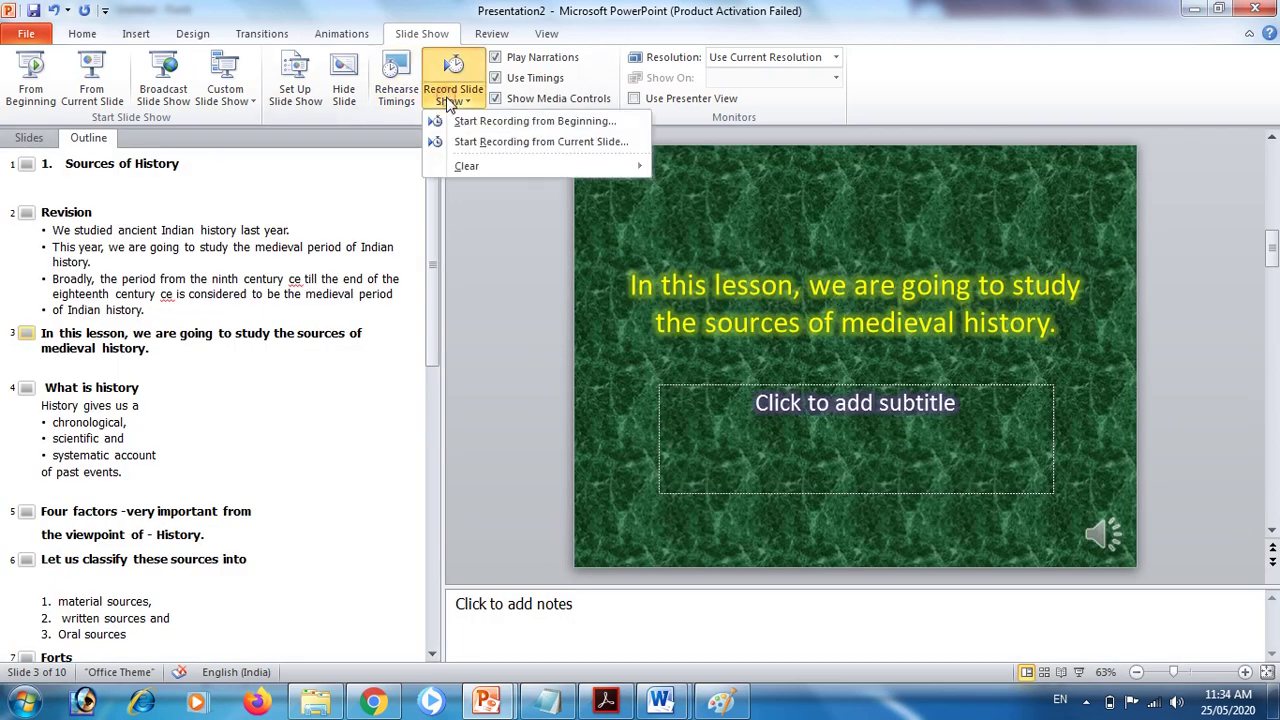
{"action": "left_click", "coordinate": [523, 145]}
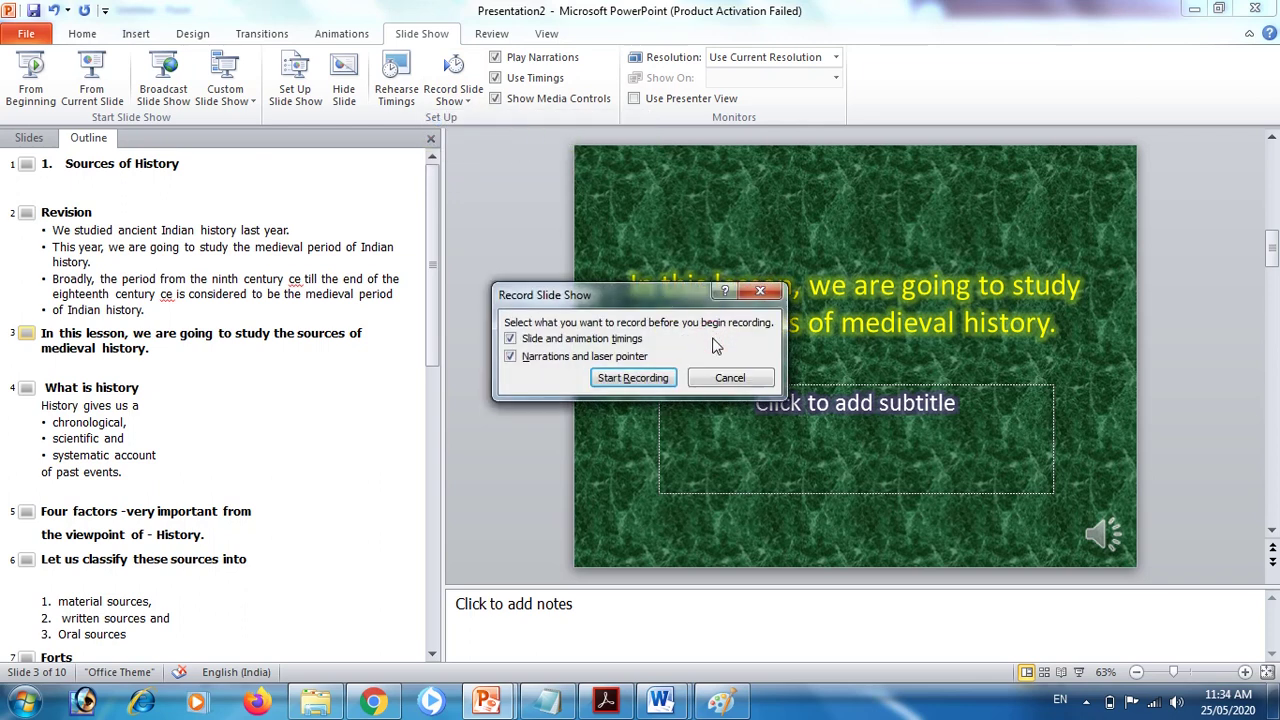
{"action": "left_click", "coordinate": [762, 290]}
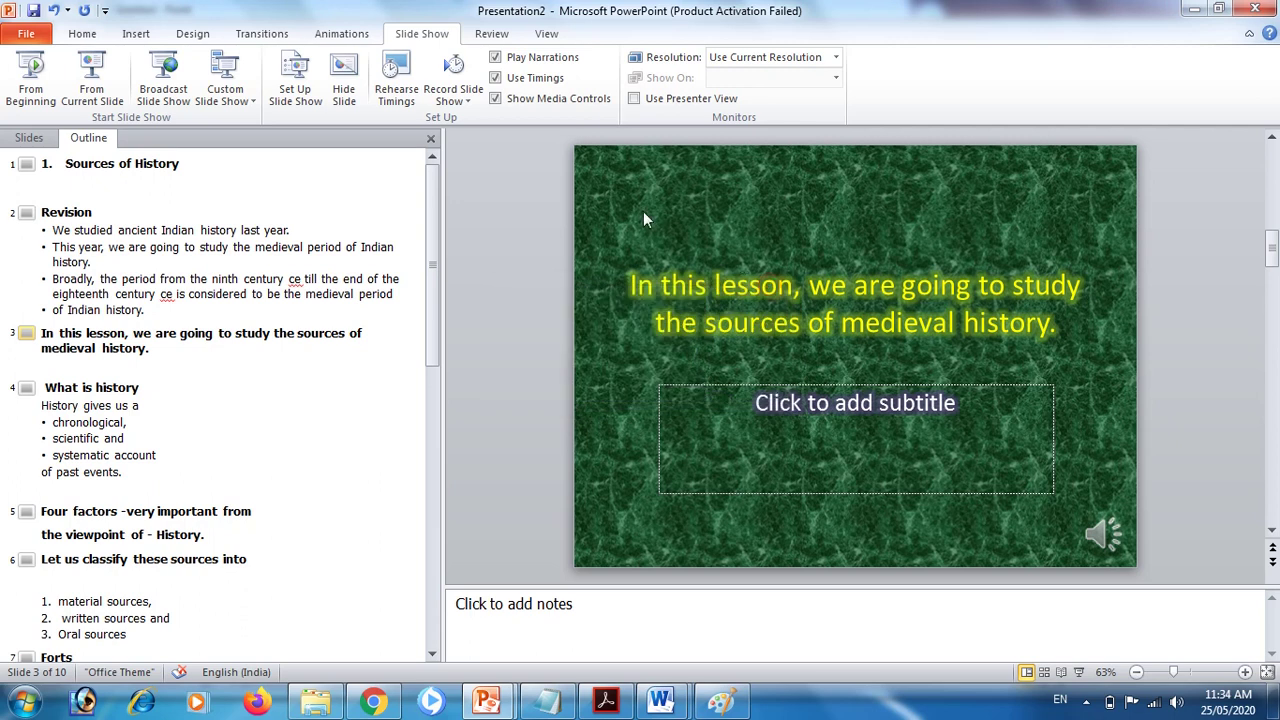
- Browse the save location to Local Disk (E:) and create a new folder named 'video lectures'
{"action": "left_click", "coordinate": [14, 36]}
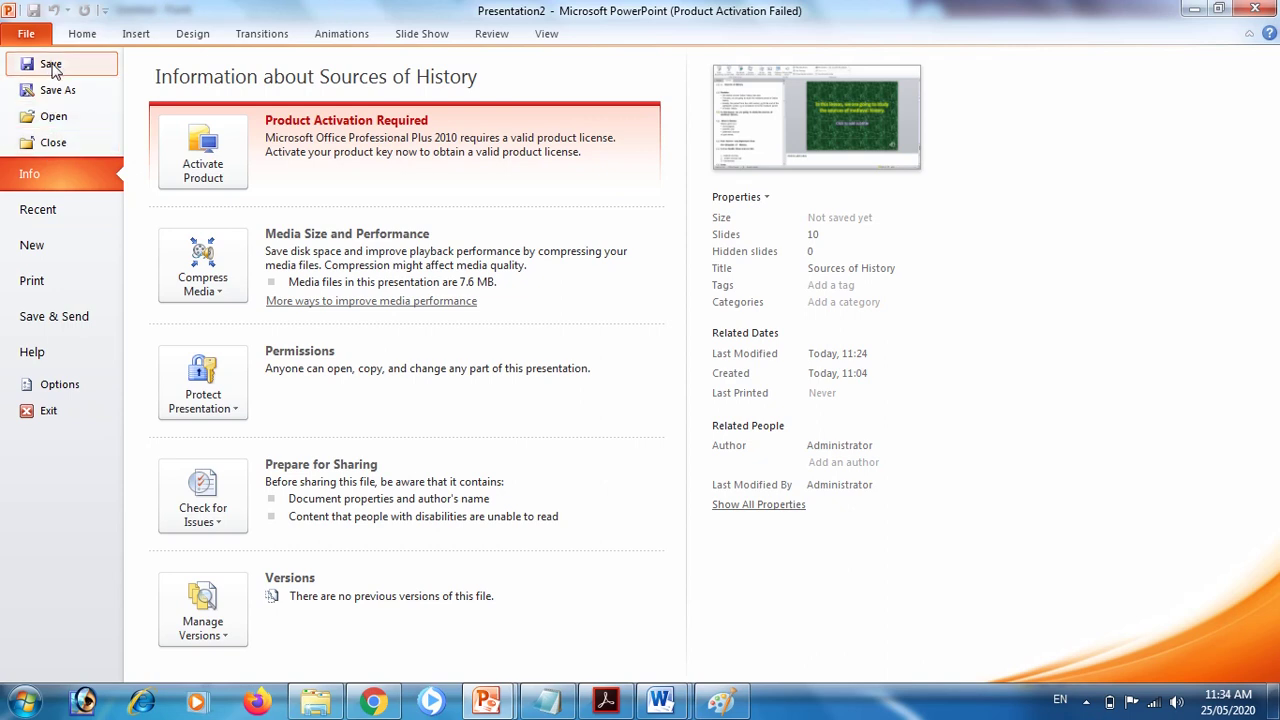
{"action": "key", "text": "Escape"}
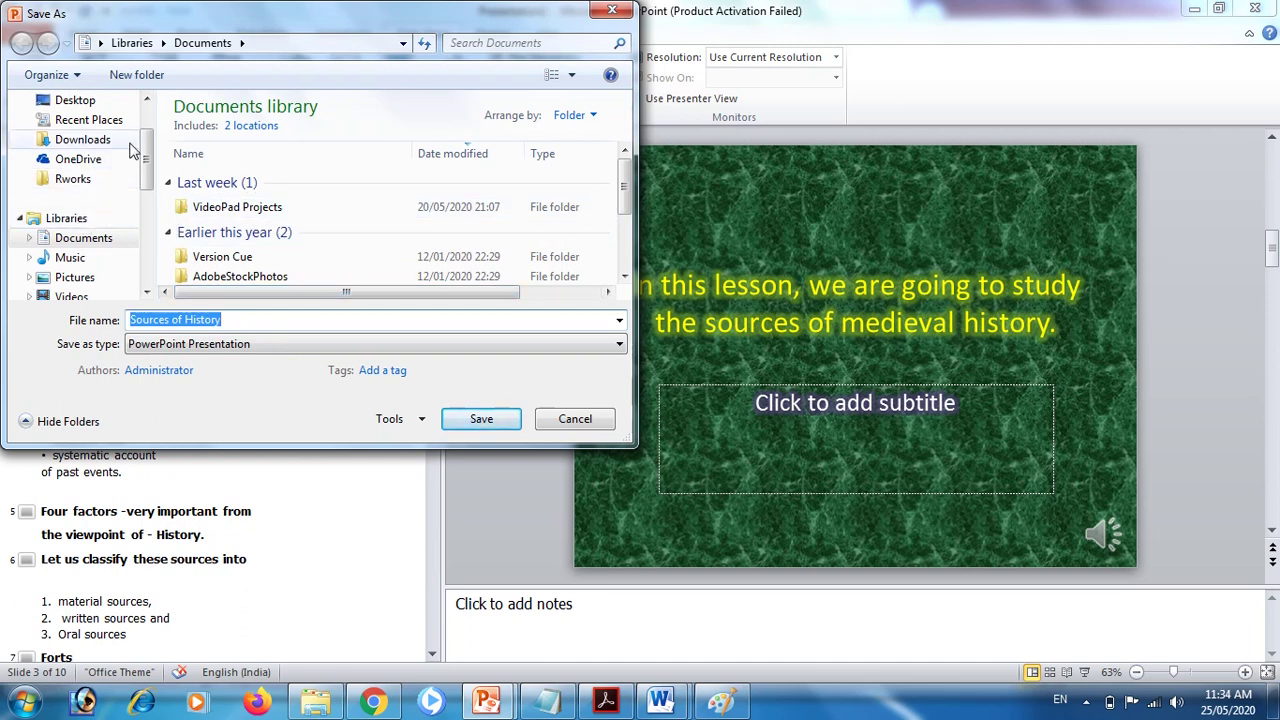
{"action": "left_click_drag", "start_coordinate": [146, 158], "coordinate": [147, 208]}
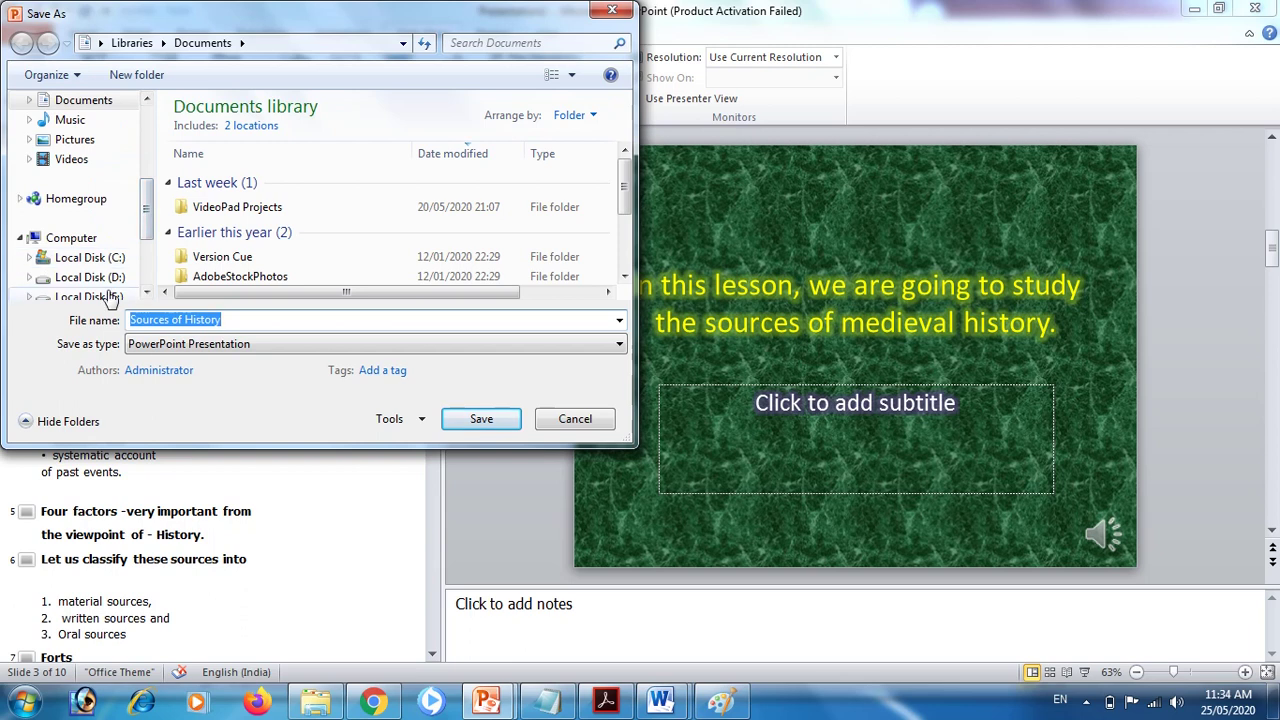
{"action": "left_click", "coordinate": [108, 296]}
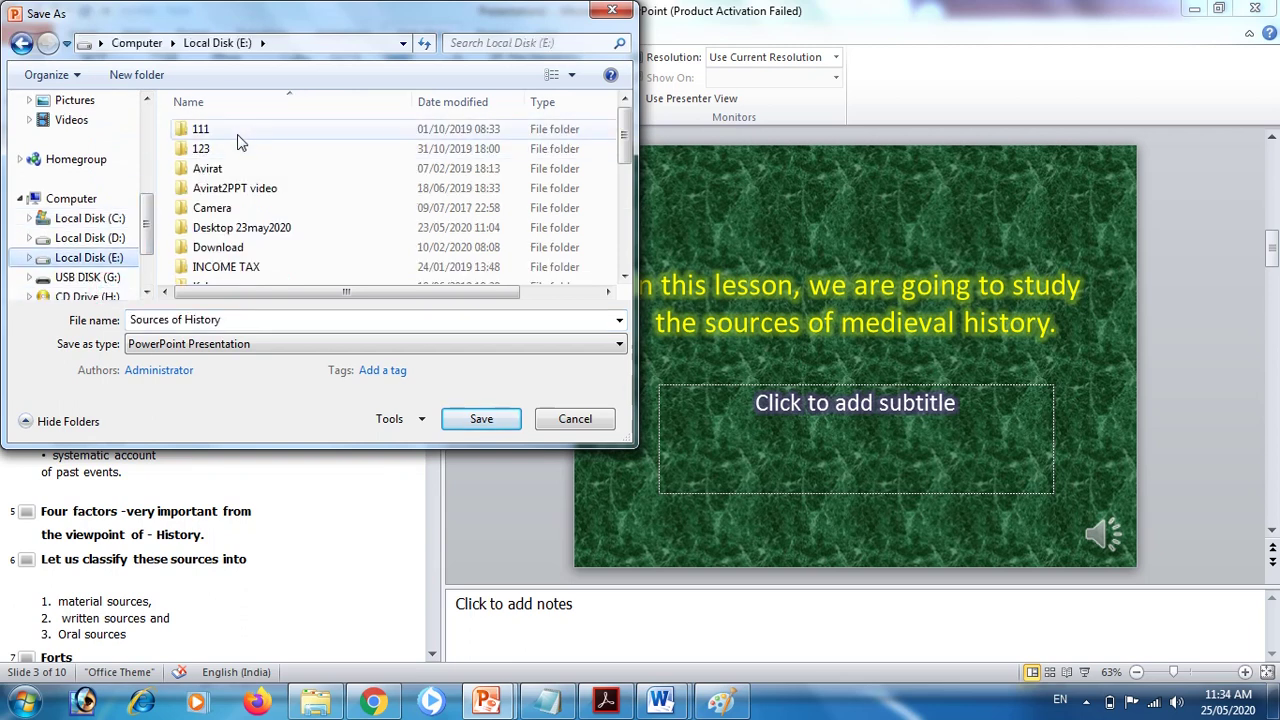
{"action": "left_click", "coordinate": [165, 80]}
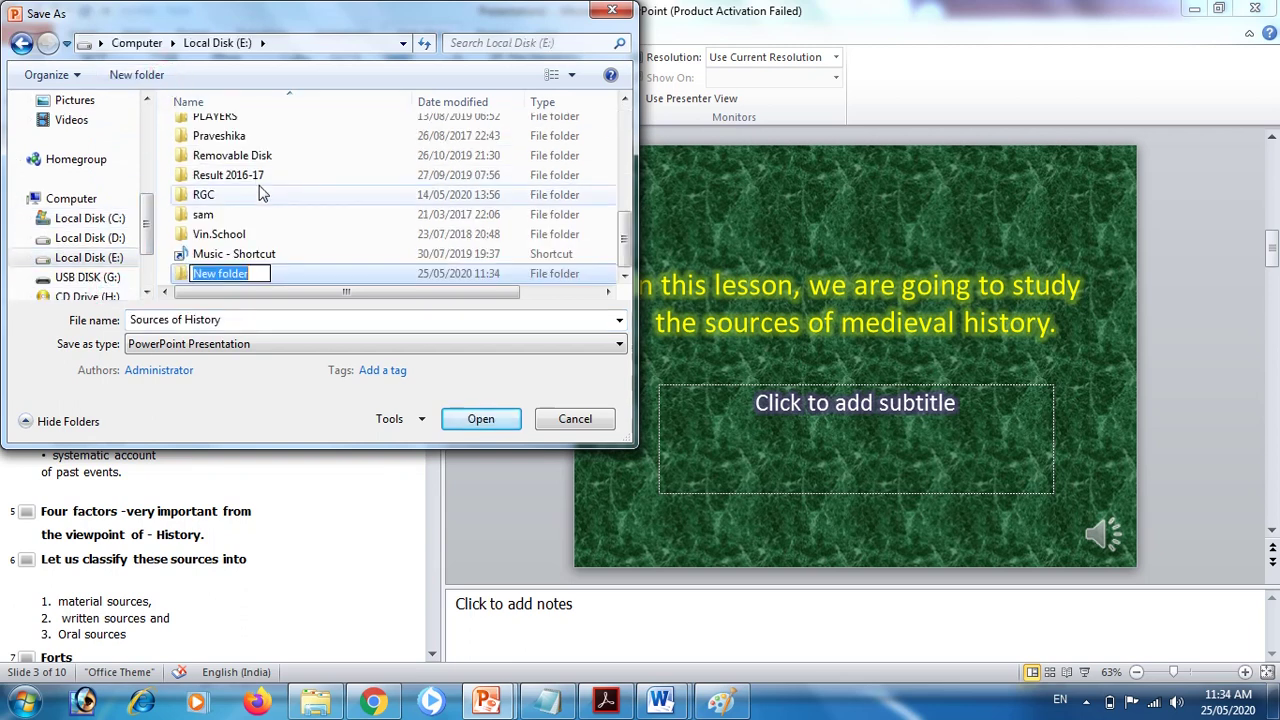
{"action": "type", "text": "vide"}
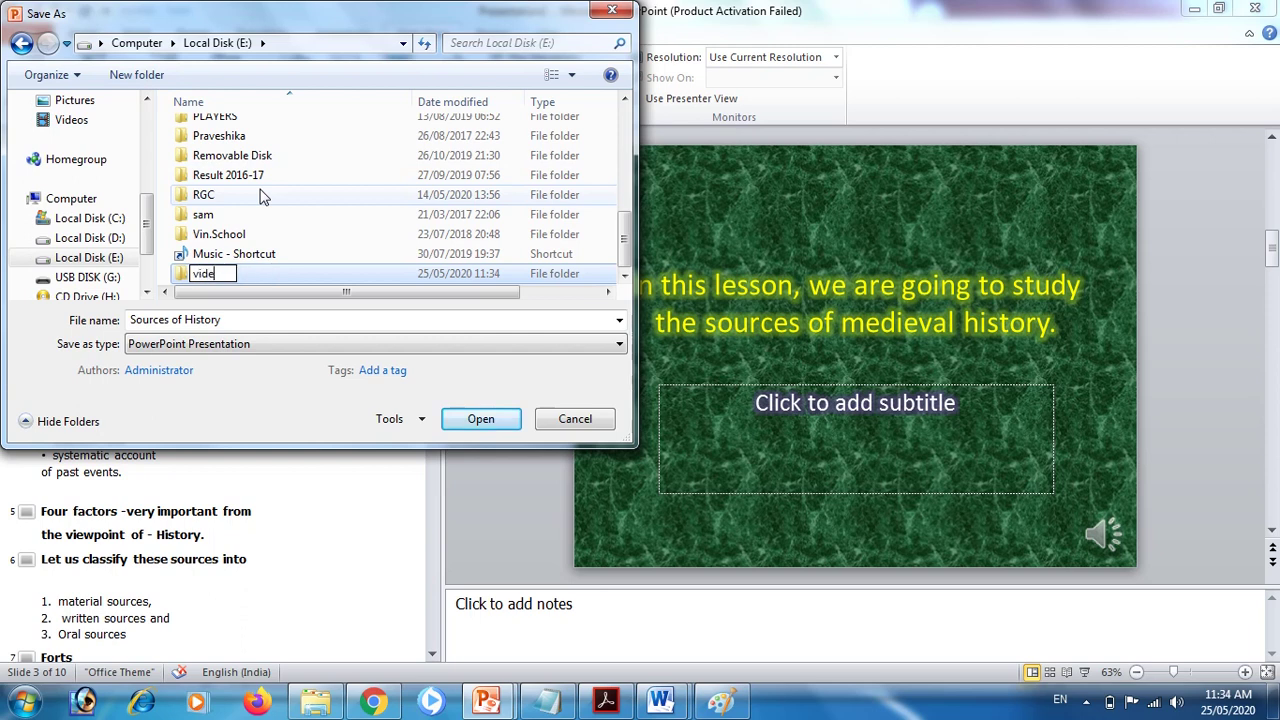
{"action": "type", "text": "o lecvtures"}
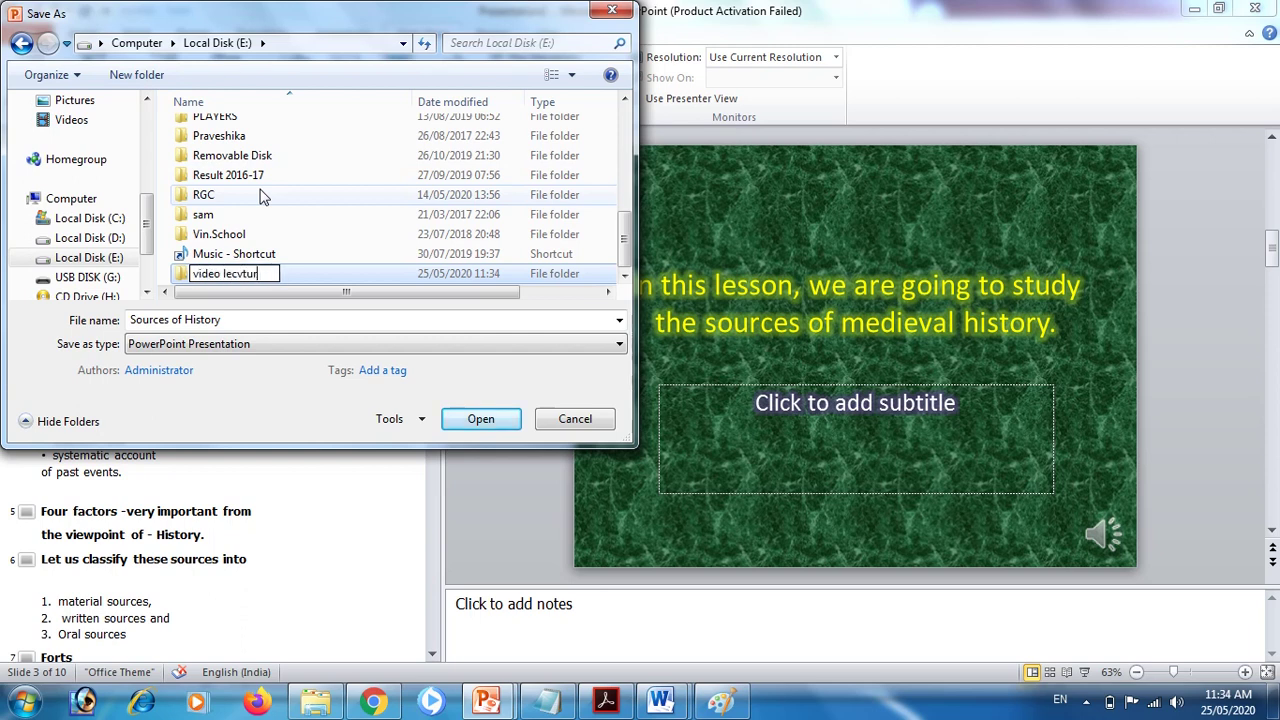
{"action": "left_click", "coordinate": [243, 272]}
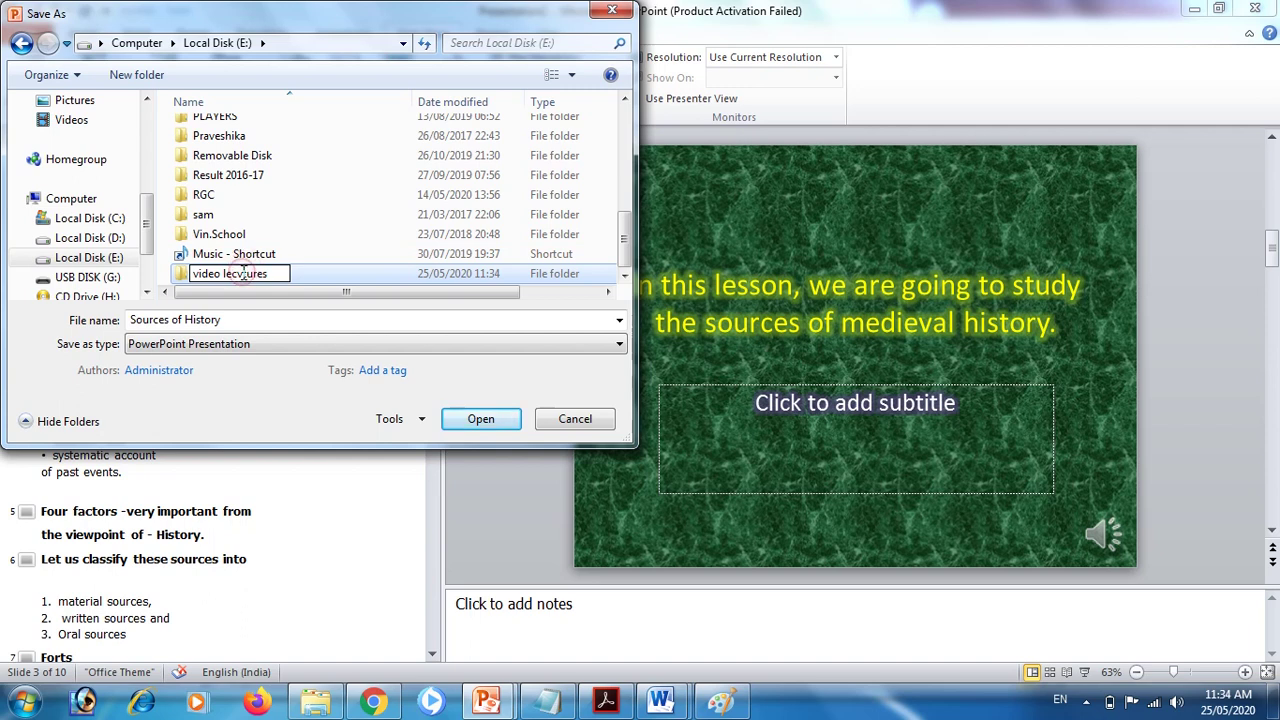
{"action": "key", "text": "BackSpace"}
{"action": "key", "text": "Return"}
- Save the presentation as Sources of History inside the video lectures folder
{"action": "double_click", "coordinate": [184, 275]}
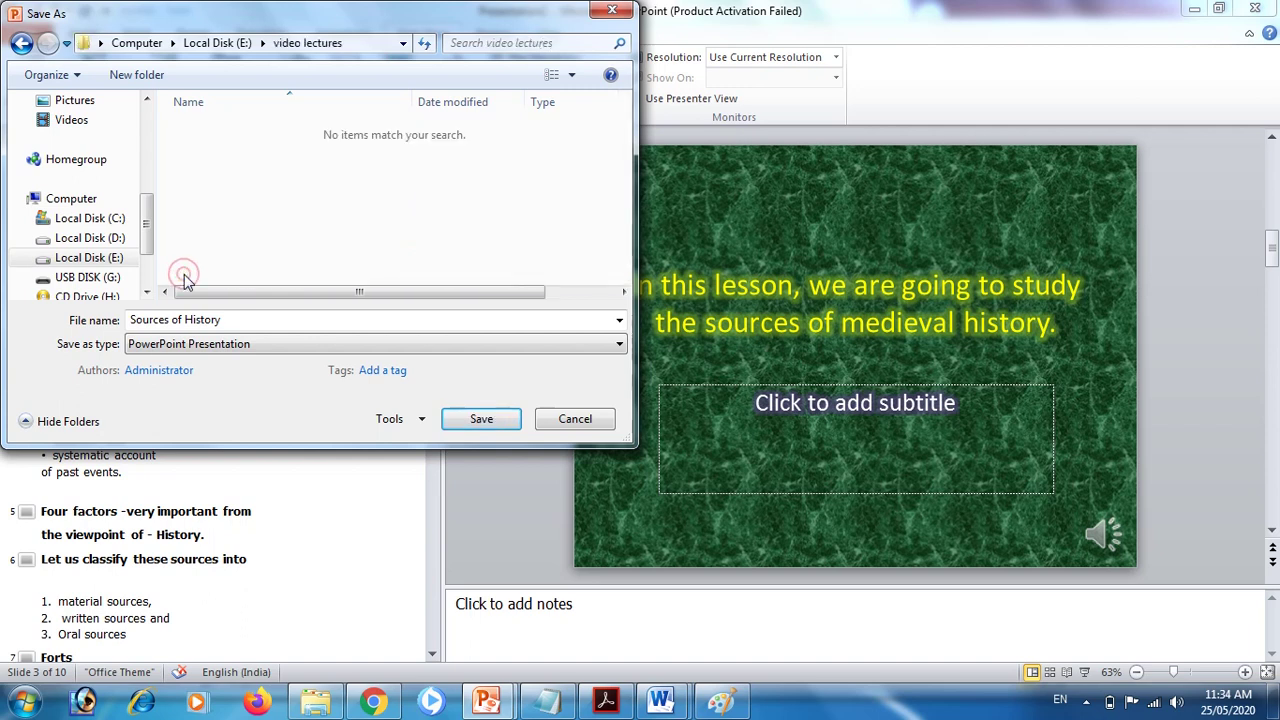
{"action": "left_click", "coordinate": [226, 320]}
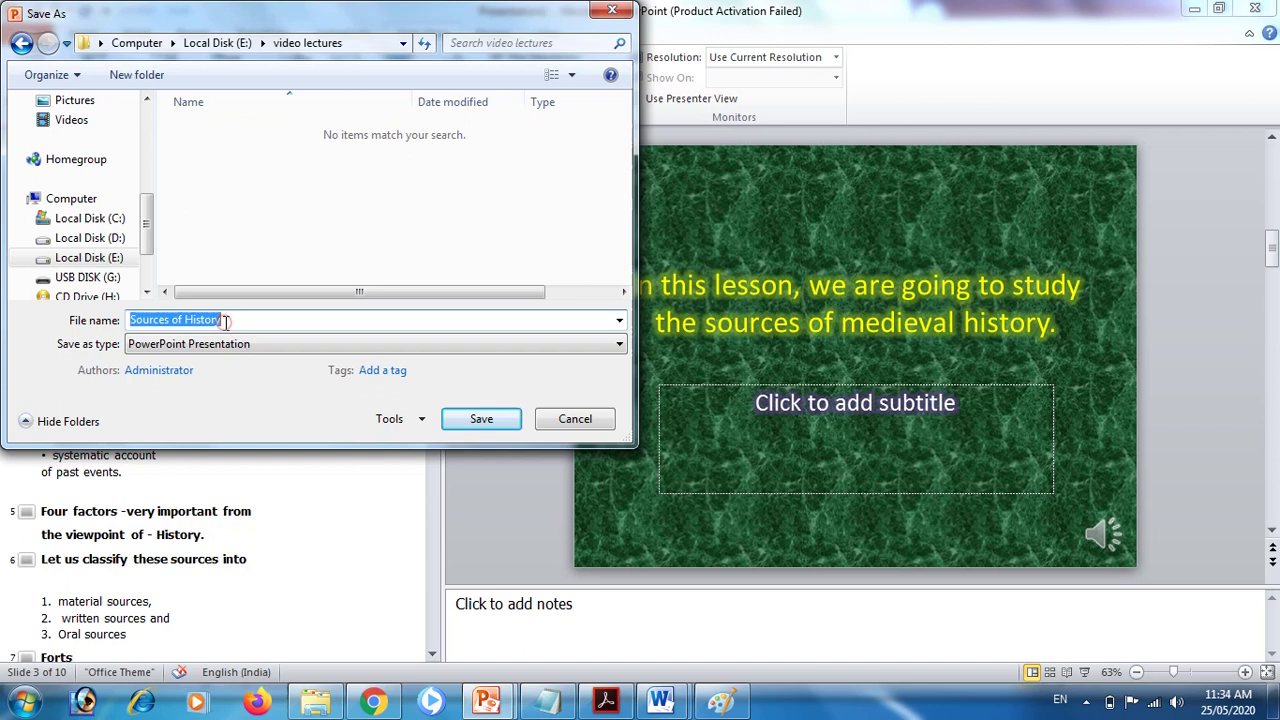
{"action": "left_click", "coordinate": [465, 418]}
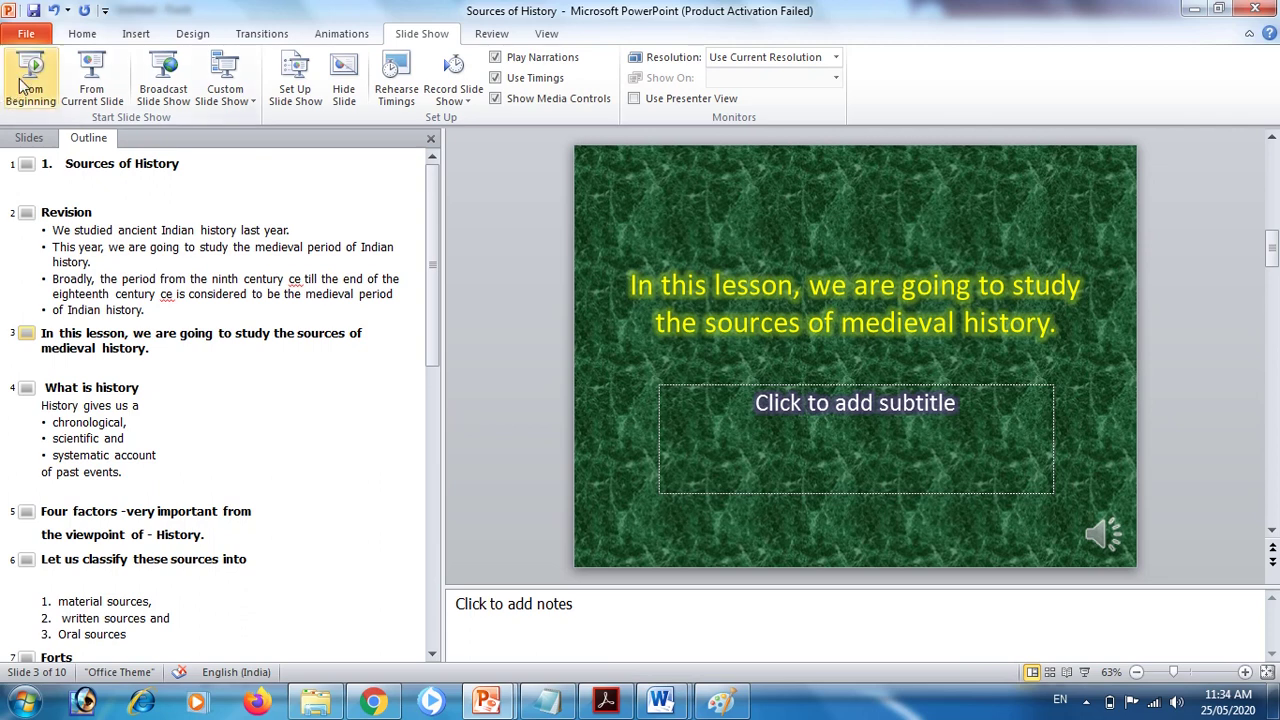
- Save a copy as Windows Media Video, Sources of History.wmv, starting the video export
{"action": "left_click", "coordinate": [33, 35]}
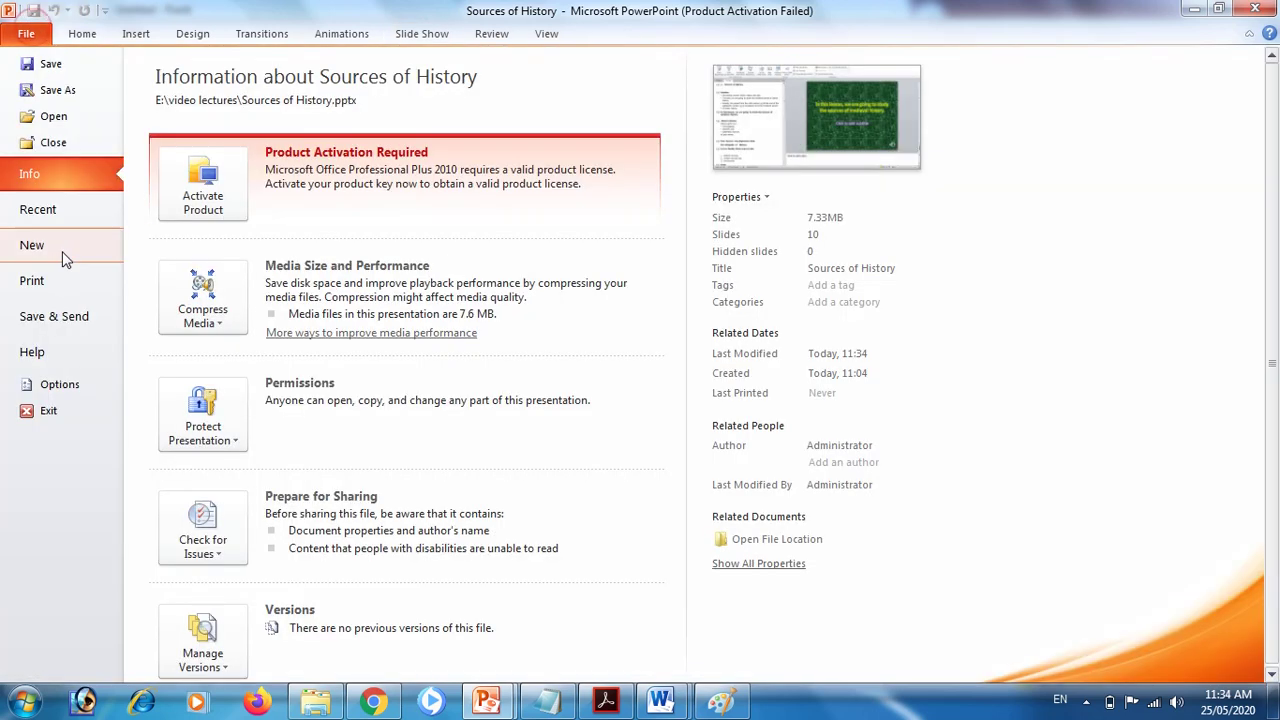
{"action": "left_click", "coordinate": [60, 90]}
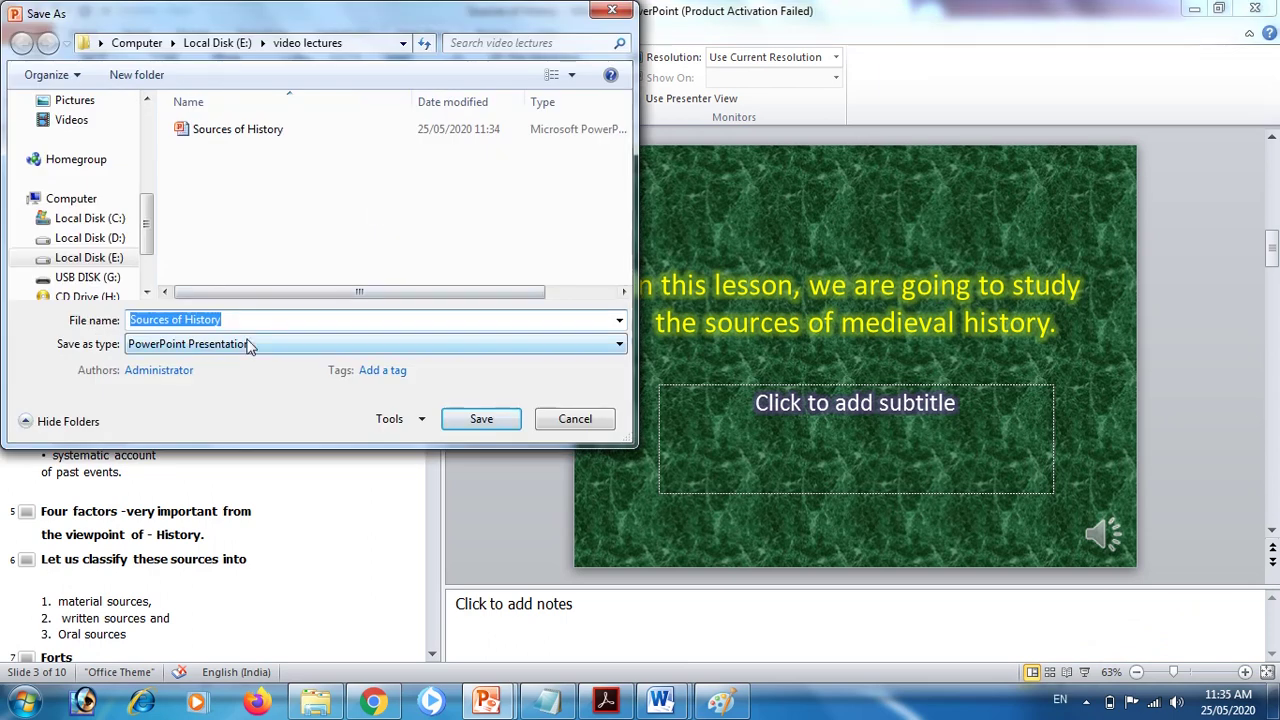
{"action": "left_click", "coordinate": [249, 345]}
{"action": "left_click", "coordinate": [243, 339]}
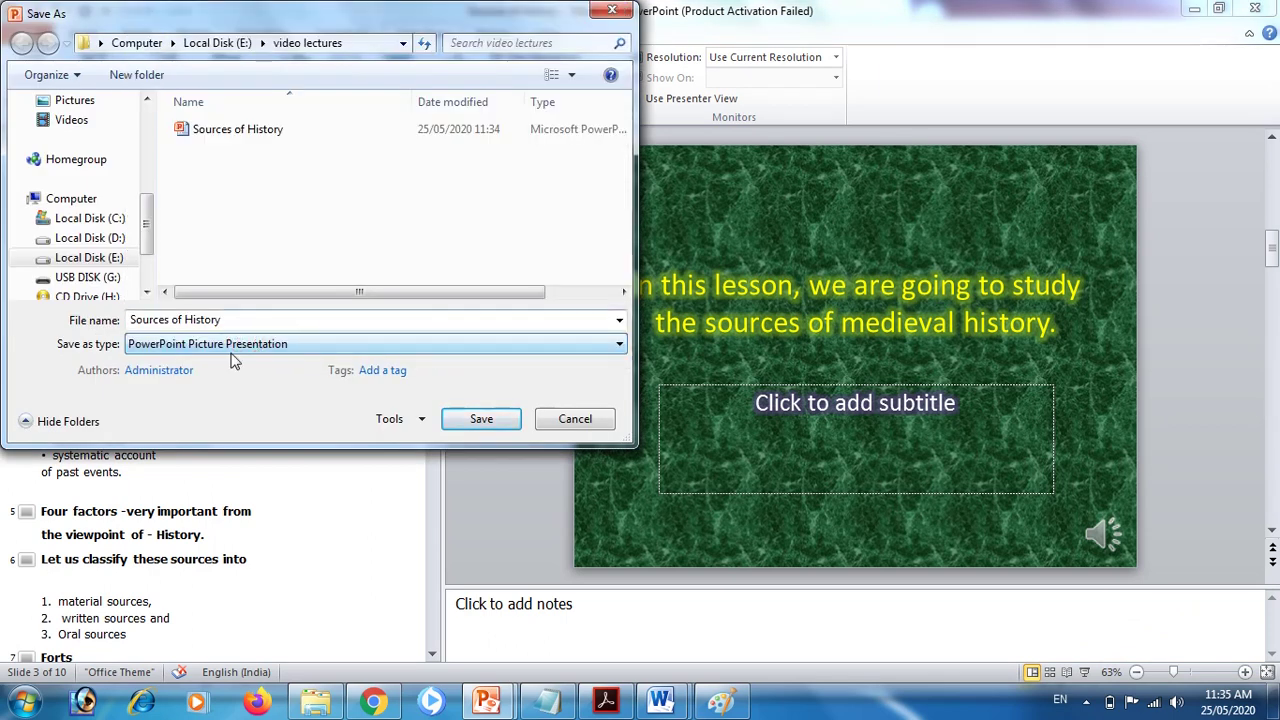
{"action": "left_click", "coordinate": [232, 345]}
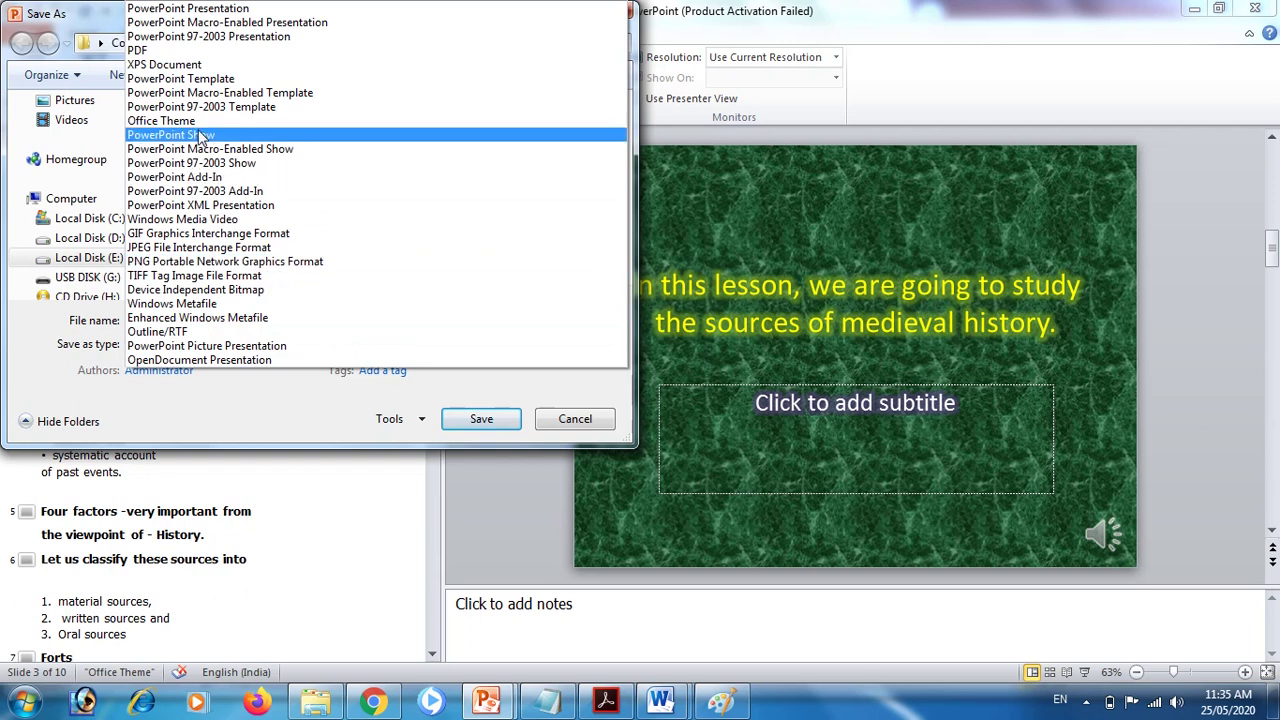
{"action": "left_click", "coordinate": [183, 222]}
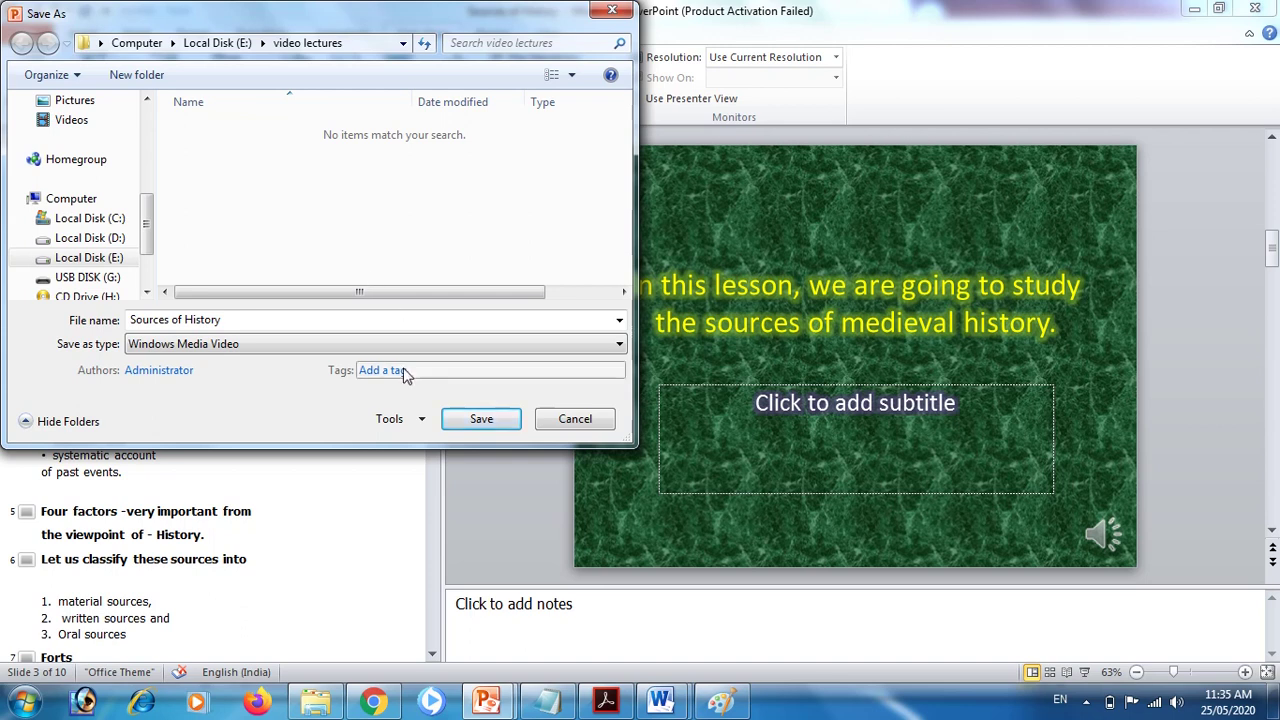
{"action": "left_click", "coordinate": [472, 420]}
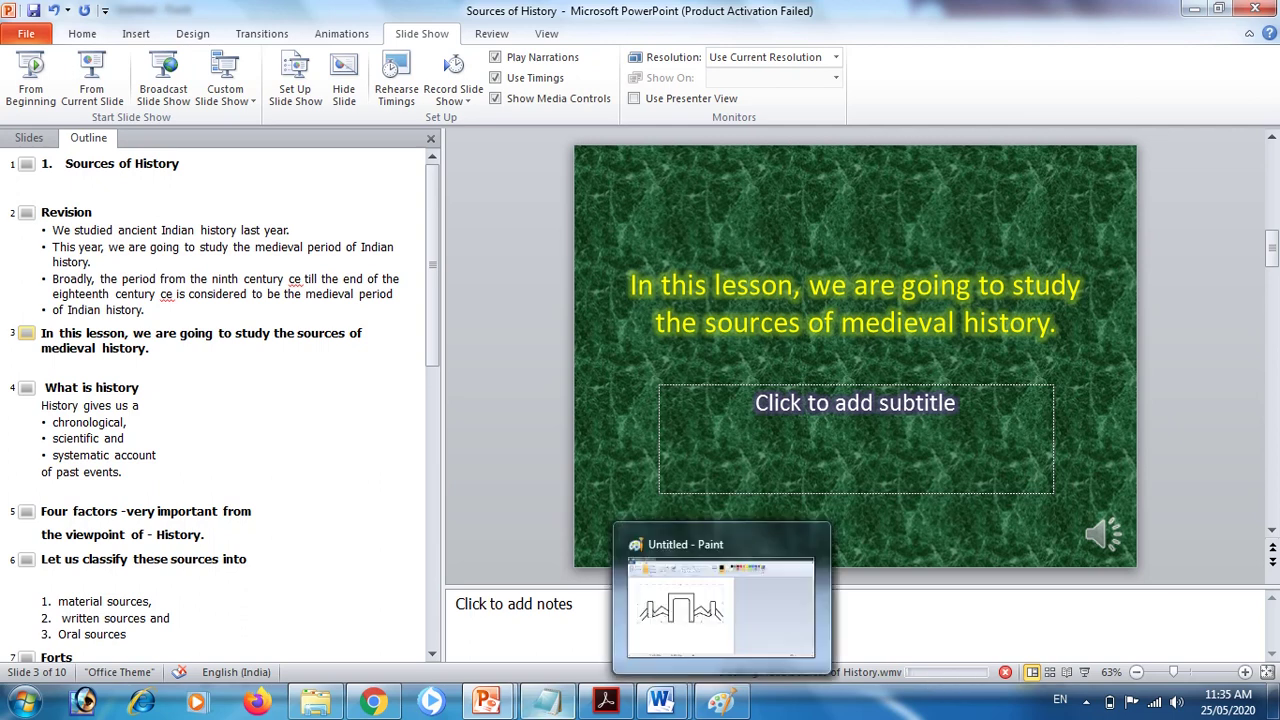
{"action": "mouse_move", "coordinate": [490, 708]}
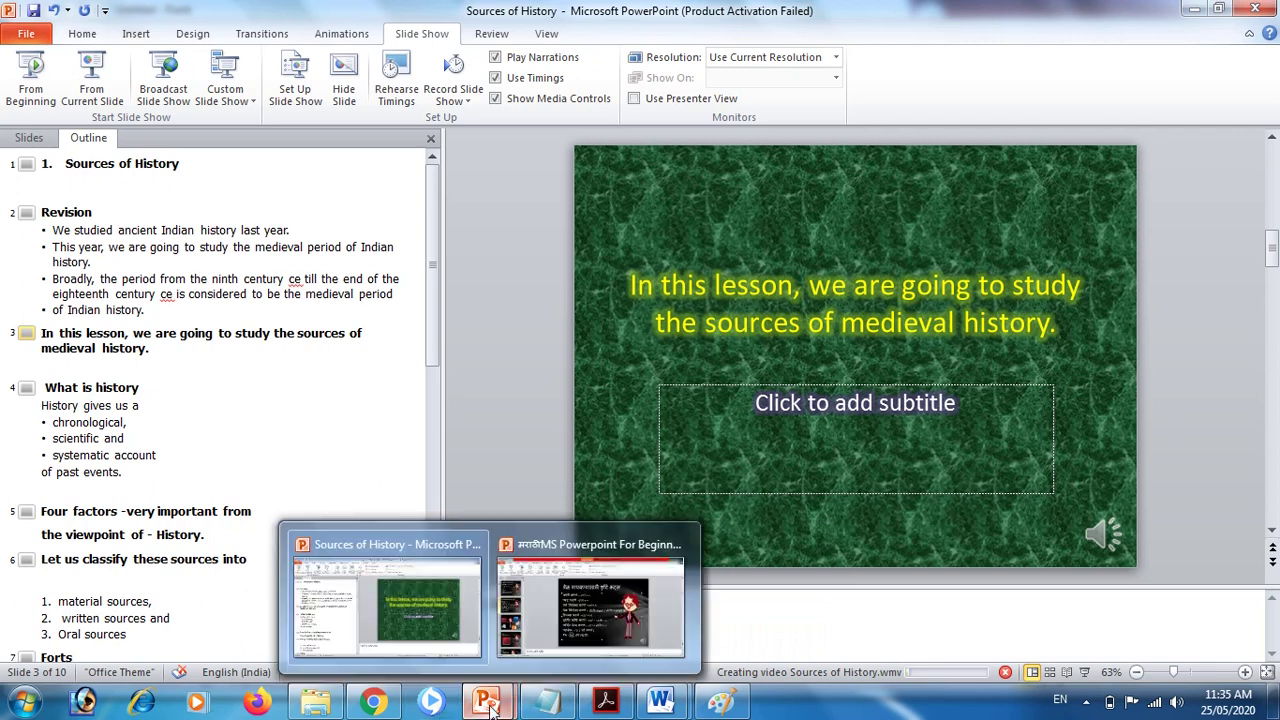
- In Explorer, open Local Disk (E:) > RGC > Rworks > video lectures > MSExcel
{"action": "left_click", "coordinate": [322, 704]}
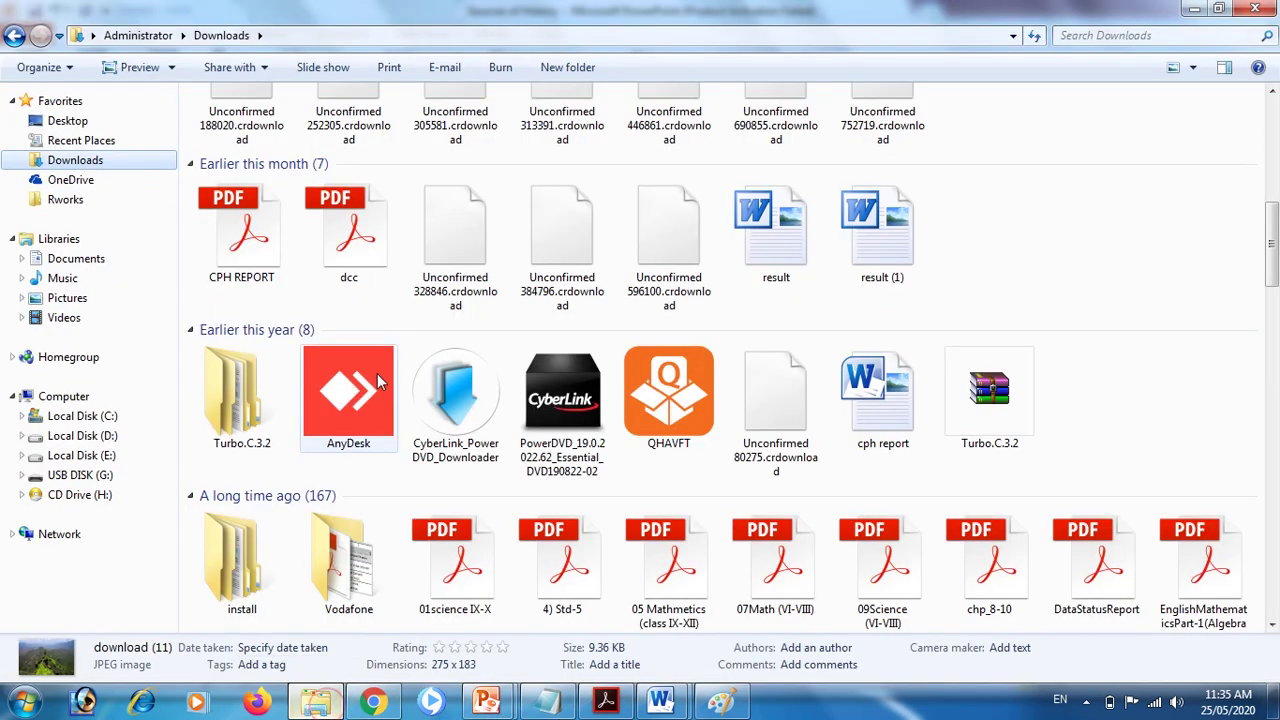
{"action": "left_click", "coordinate": [90, 455]}
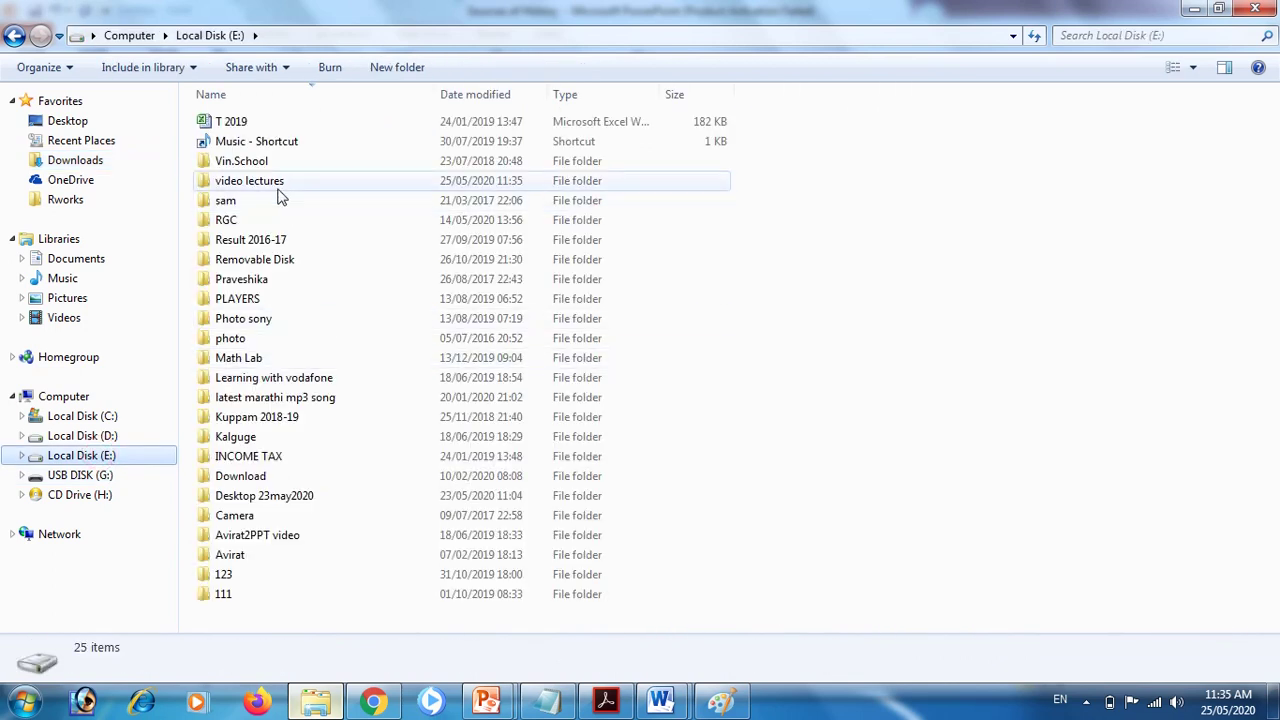
{"action": "double_click", "coordinate": [246, 222]}
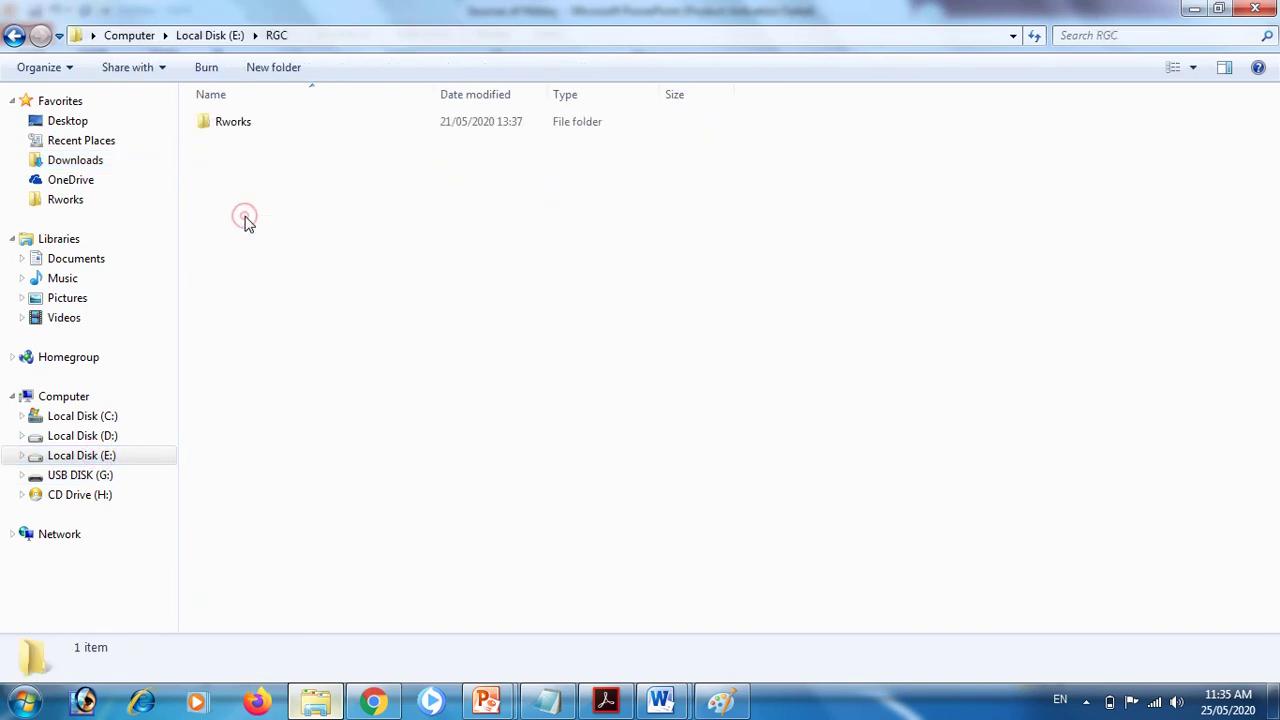
{"action": "double_click", "coordinate": [239, 122]}
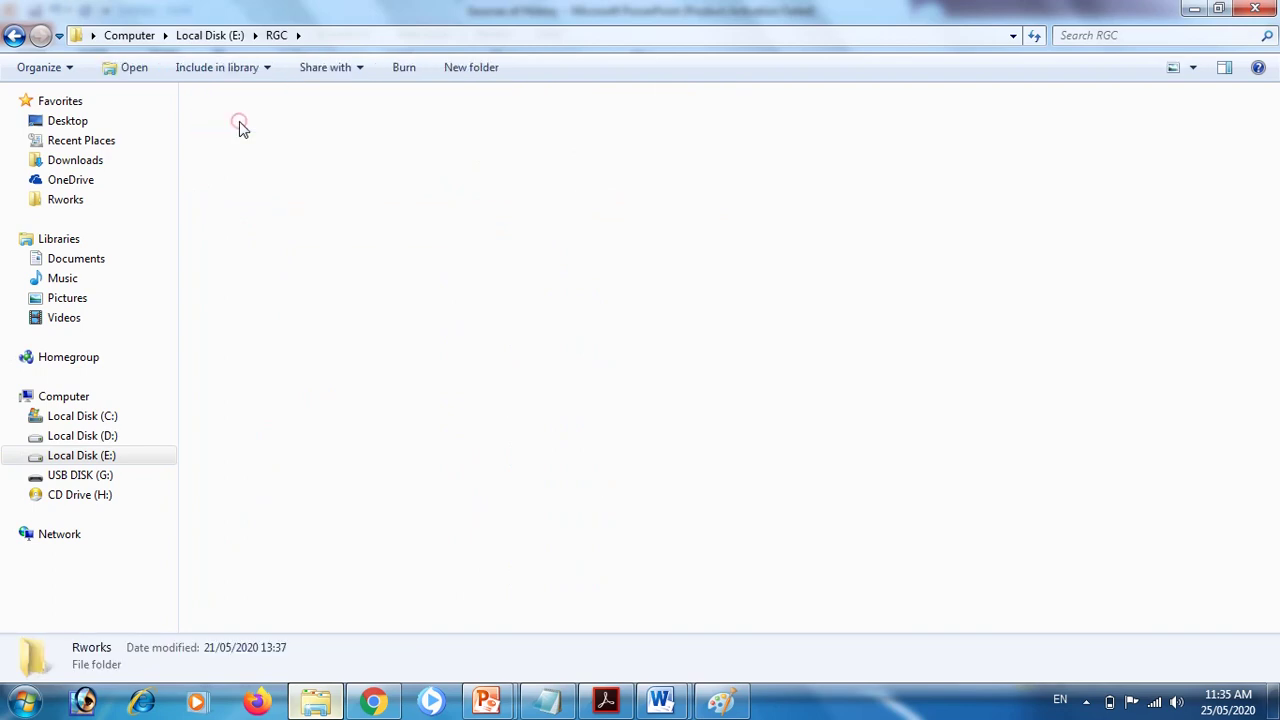
{"action": "double_click", "coordinate": [470, 172]}
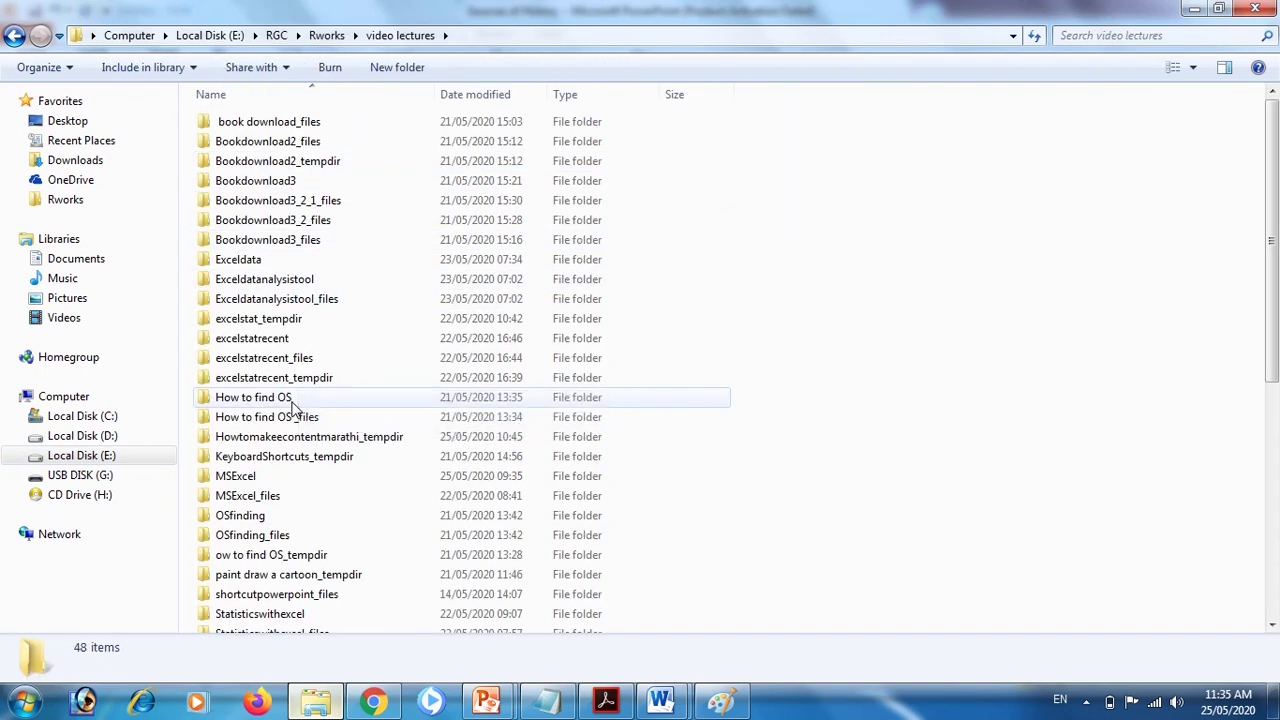
{"action": "double_click", "coordinate": [254, 480]}
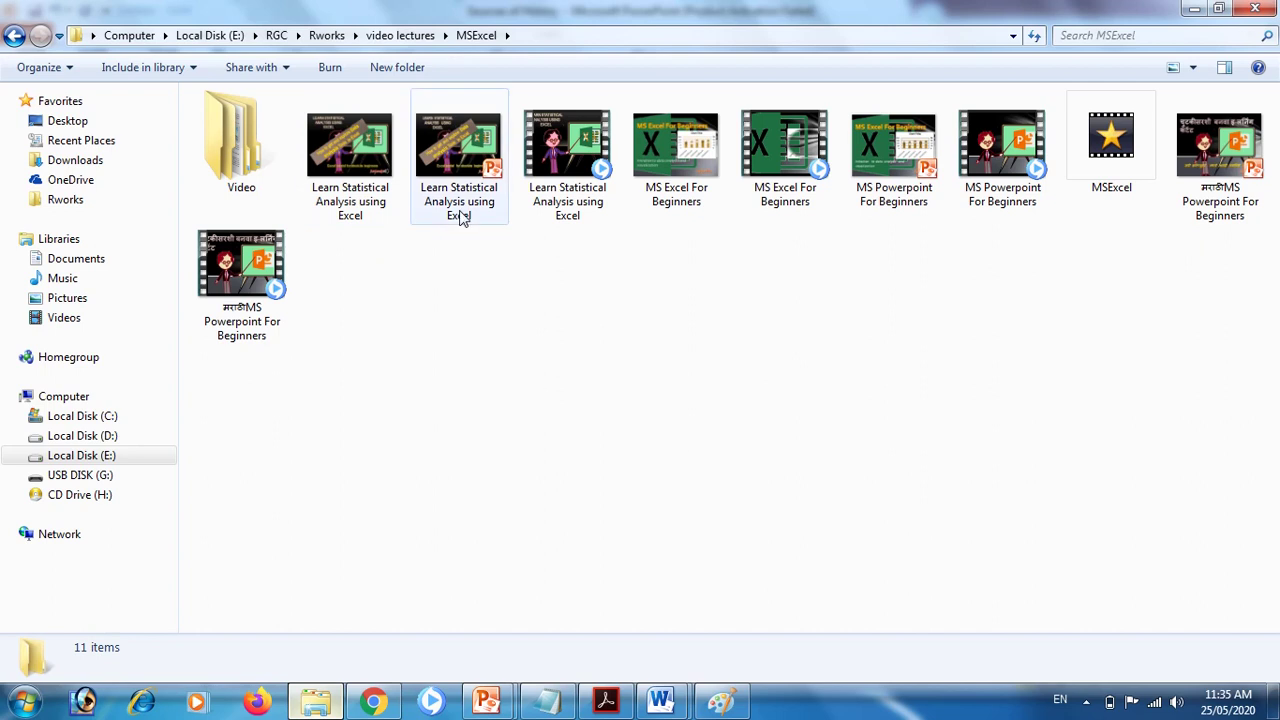
{"action": "left_click", "coordinate": [567, 190]}
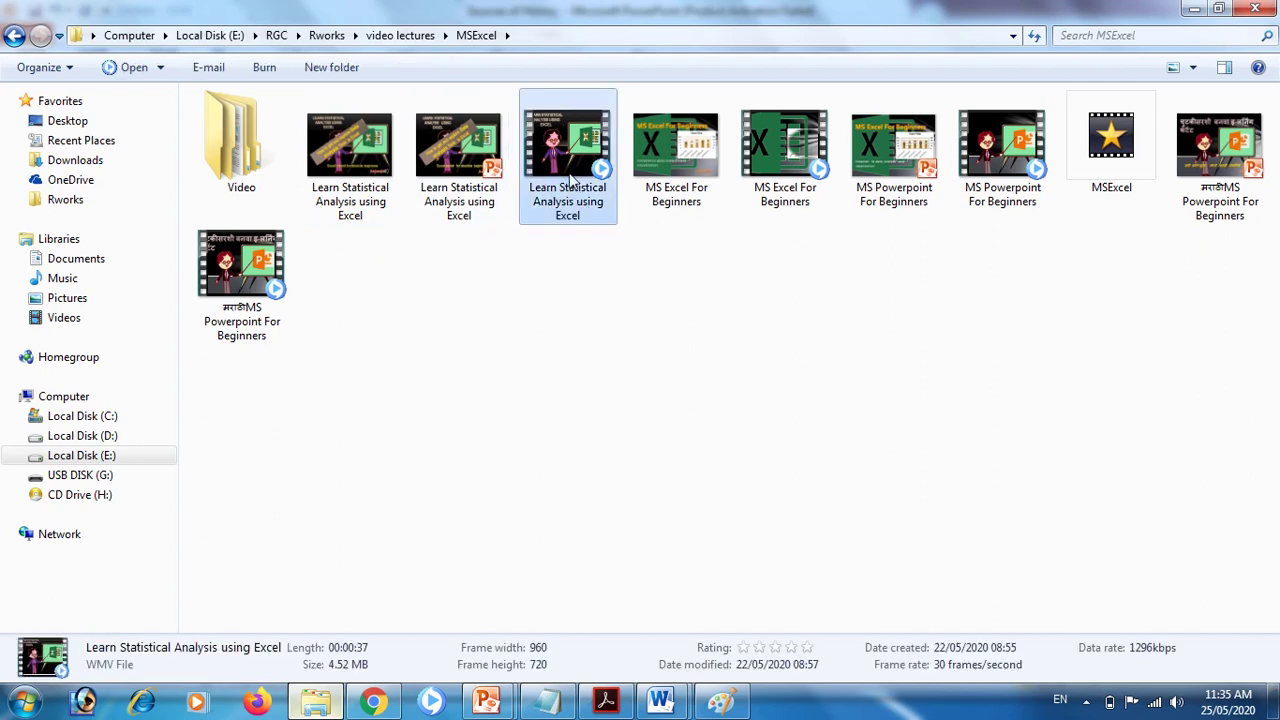
{"action": "left_click", "coordinate": [535, 278]}
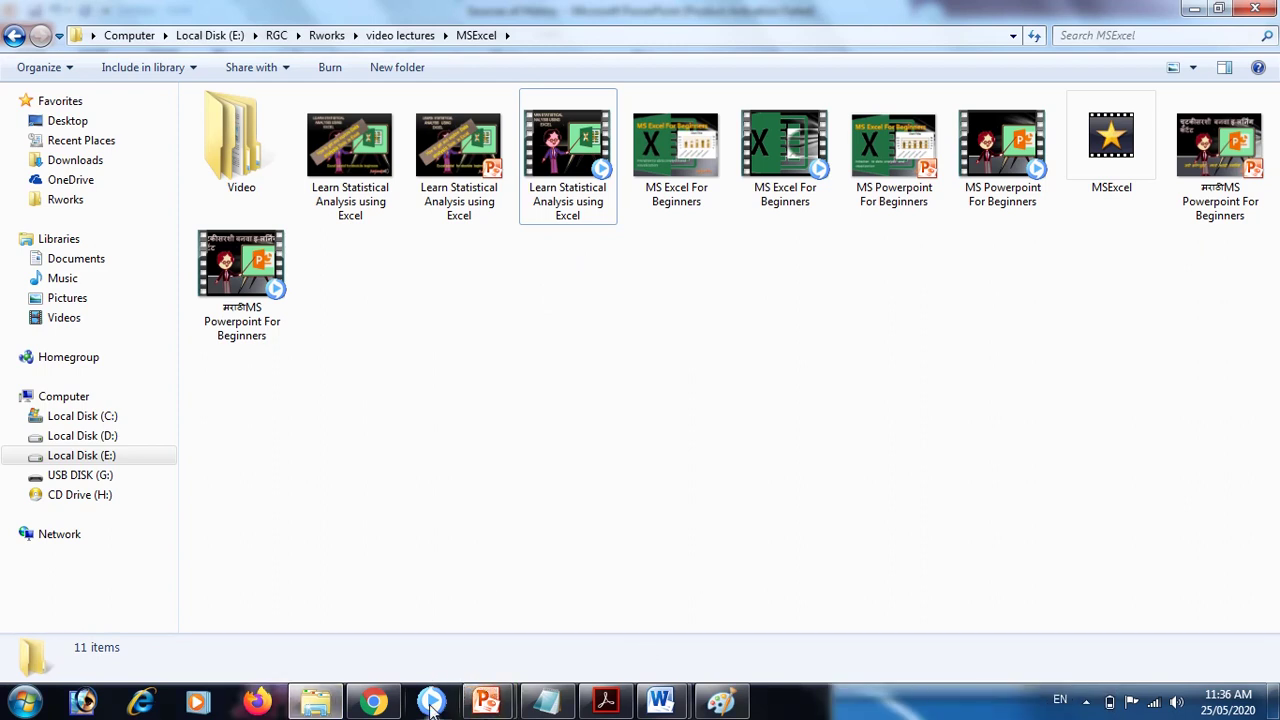
{"action": "left_click", "coordinate": [432, 705]}
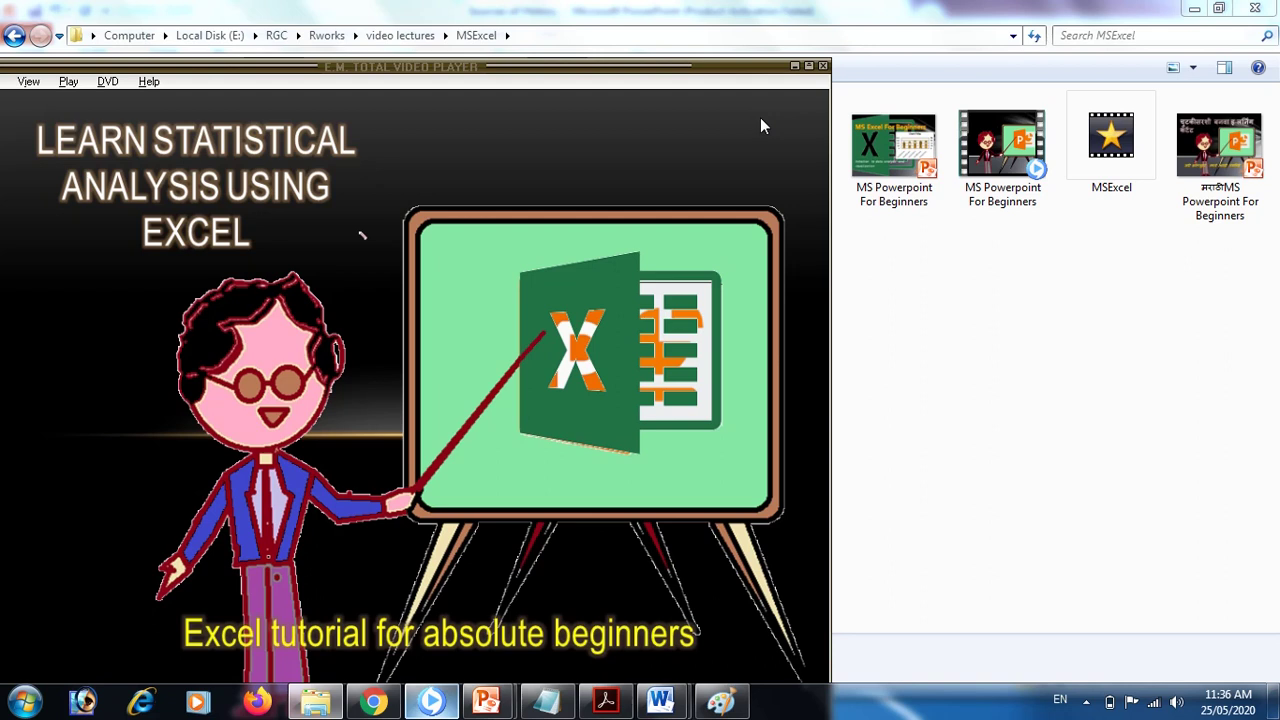
{"action": "left_click", "coordinate": [823, 67]}
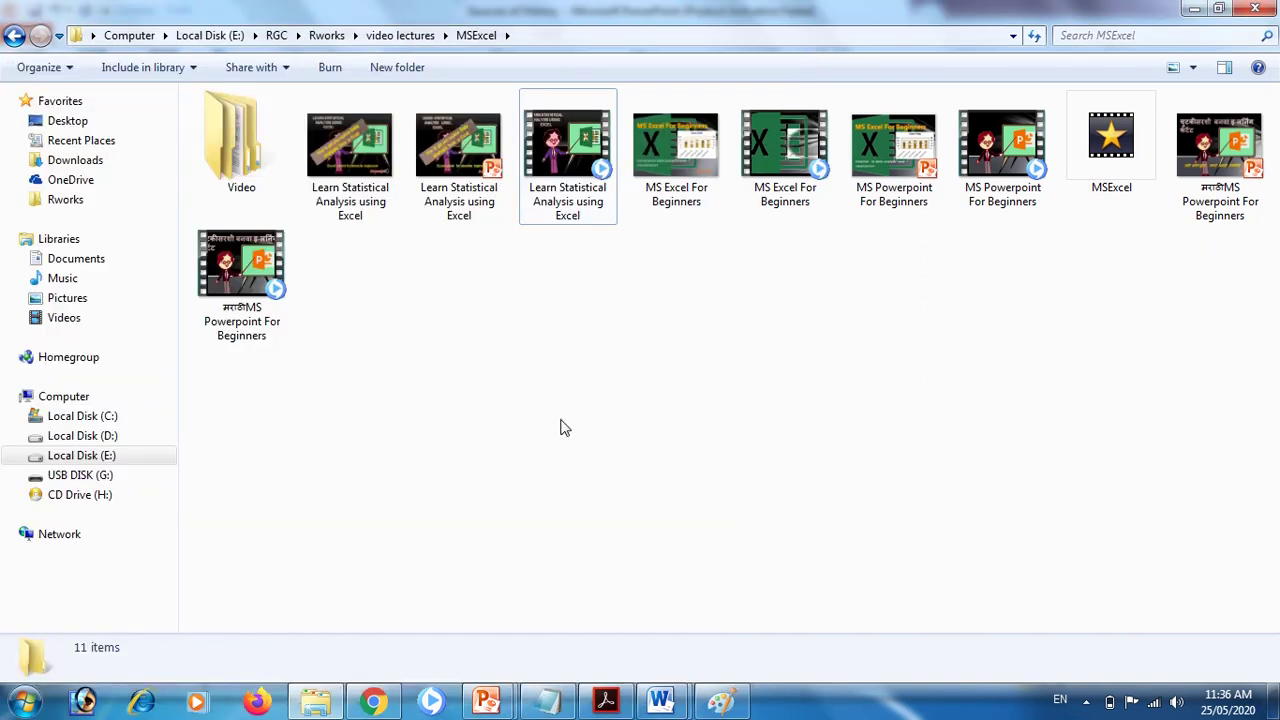
- Reopen Sources of History from the taskbar recent list, then switch to the Marathi beginners' deck
{"action": "left_click", "coordinate": [487, 700]}
{"action": "right_click", "coordinate": [487, 700]}
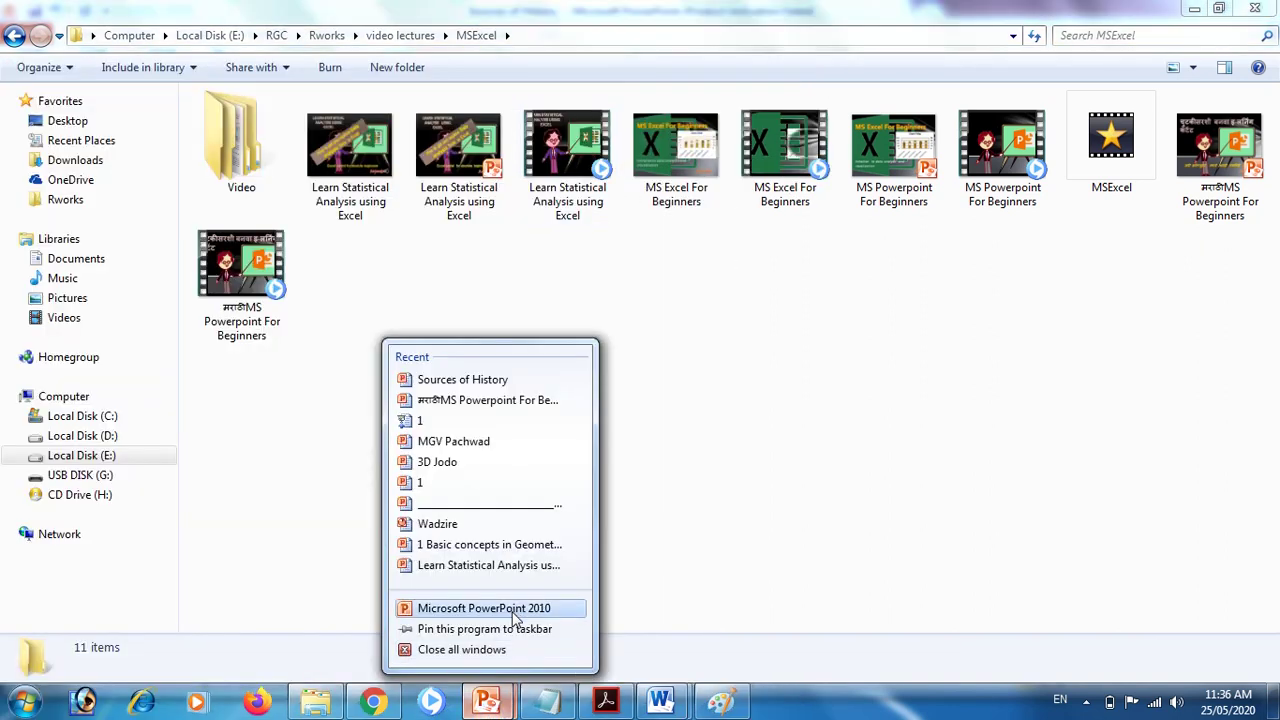
{"action": "left_click", "coordinate": [488, 380]}
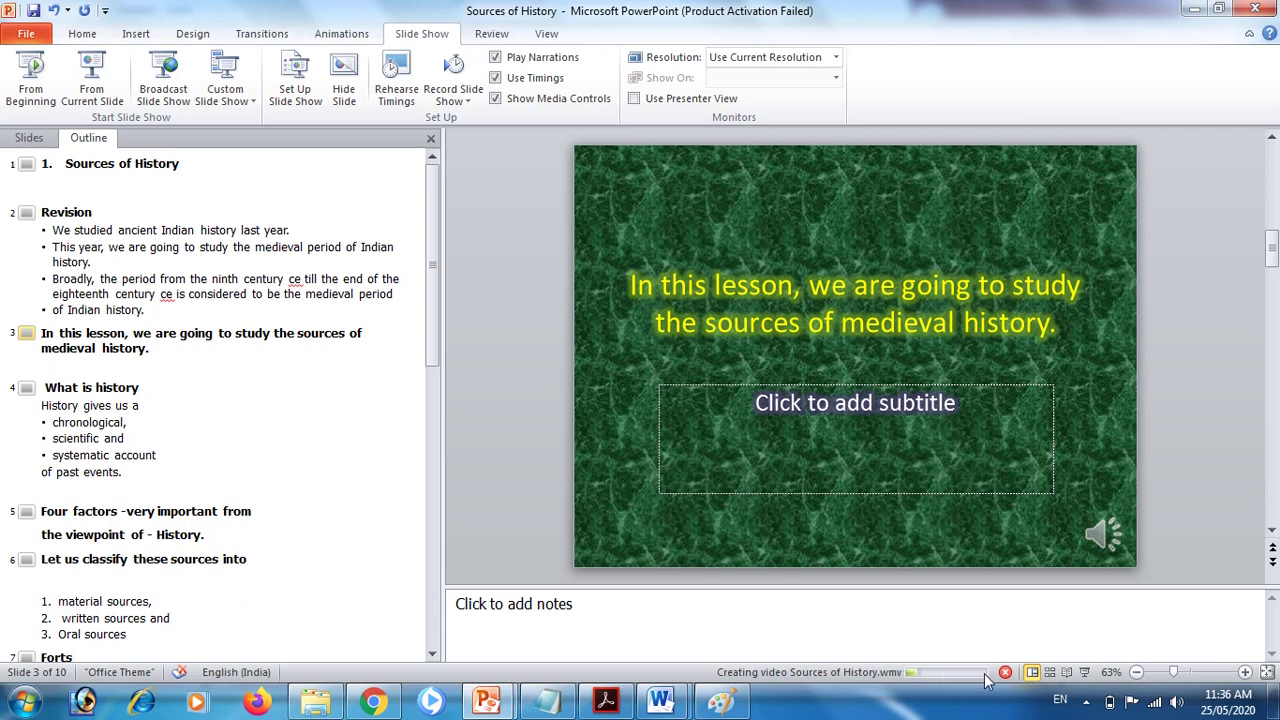
{"action": "left_click", "coordinate": [655, 655]}
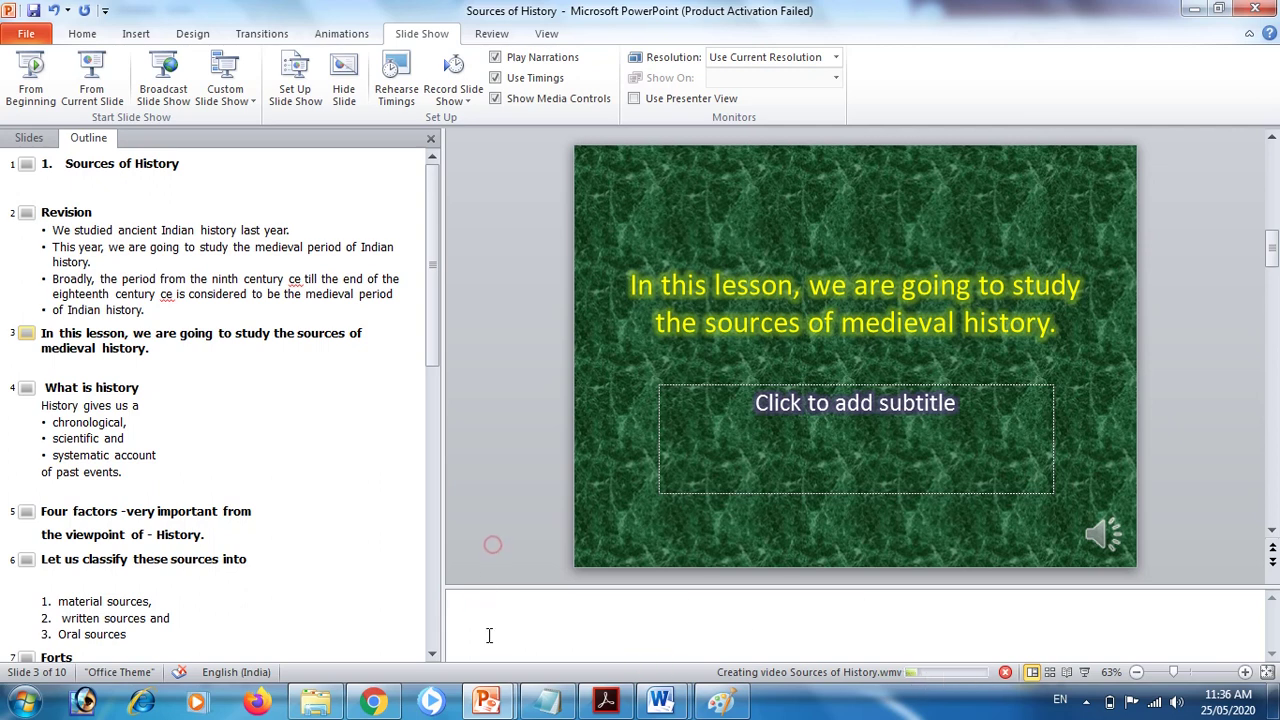
{"action": "mouse_move", "coordinate": [493, 703]}
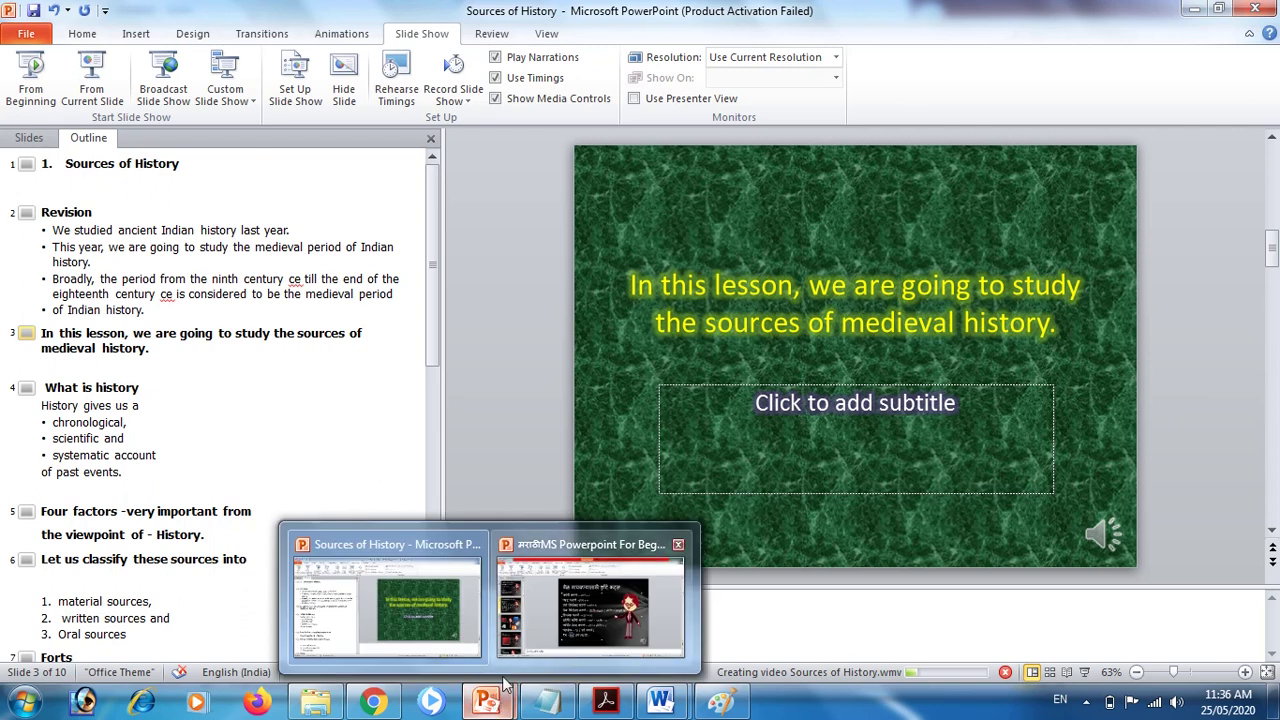
{"action": "left_click", "coordinate": [590, 600]}
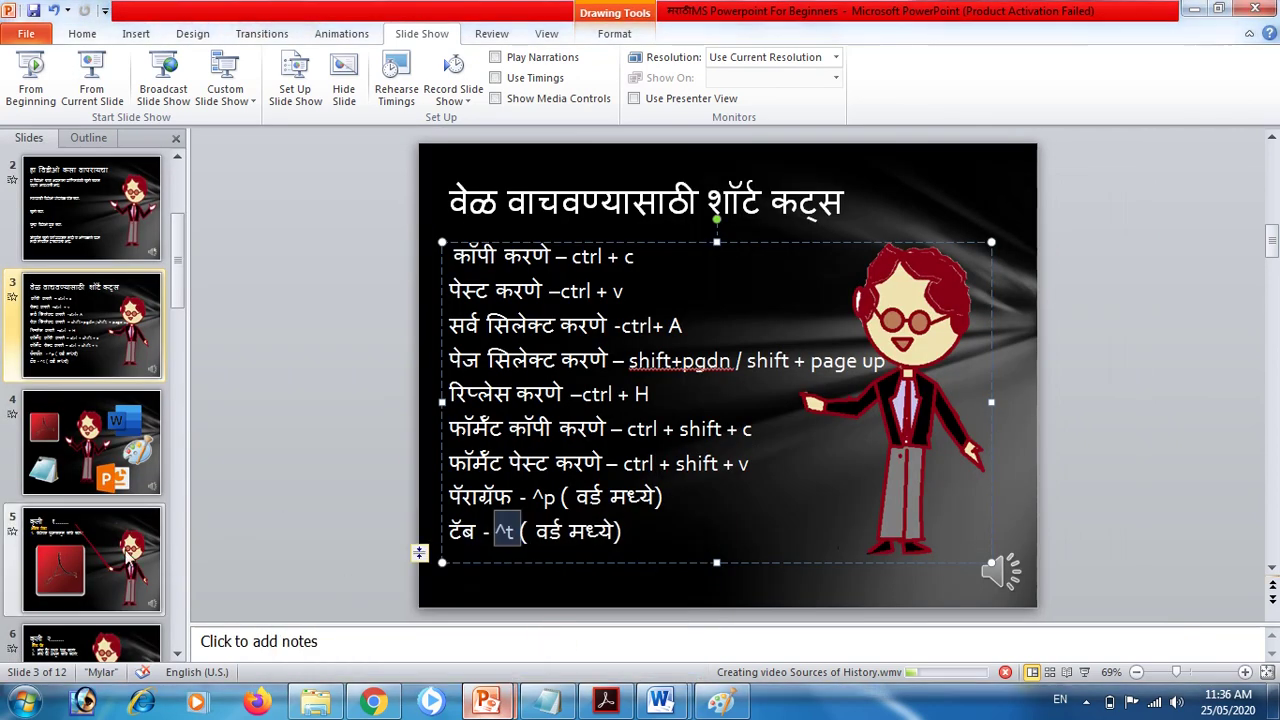
- Drag the Adobe Reader slide from position 5 to position 7
{"action": "left_click", "coordinate": [126, 550]}
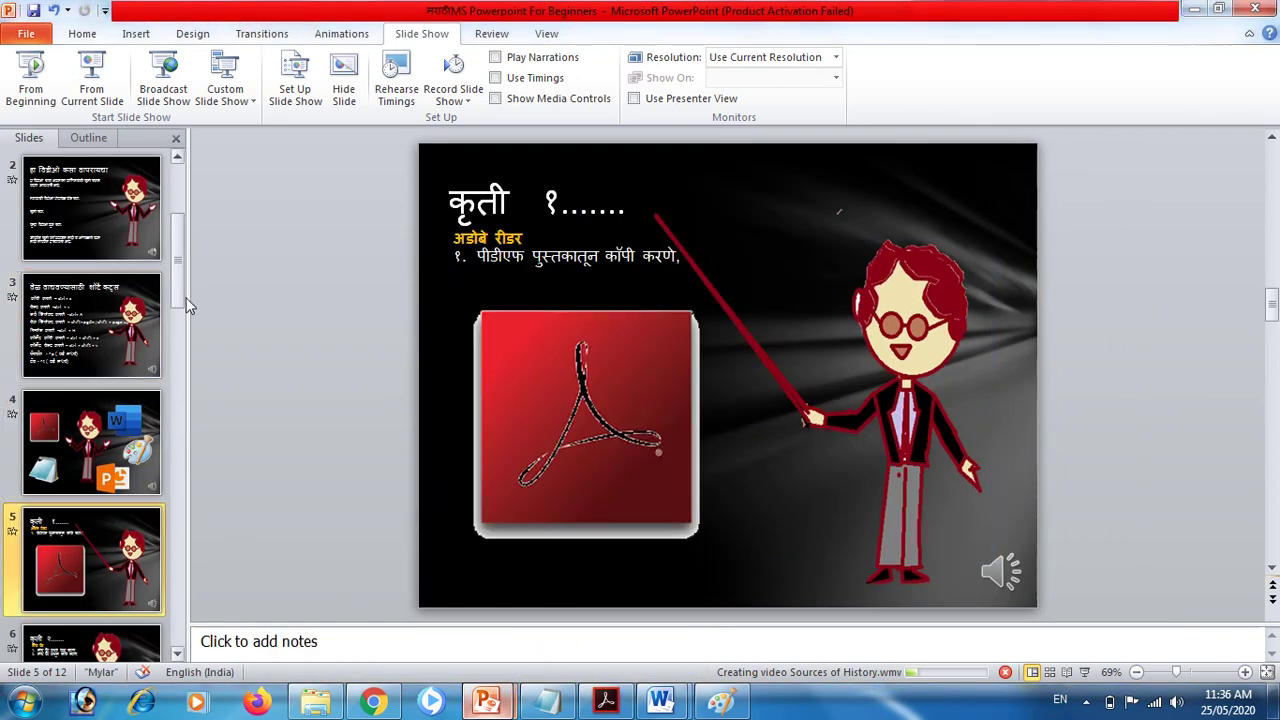
{"action": "left_click", "coordinate": [178, 397]}
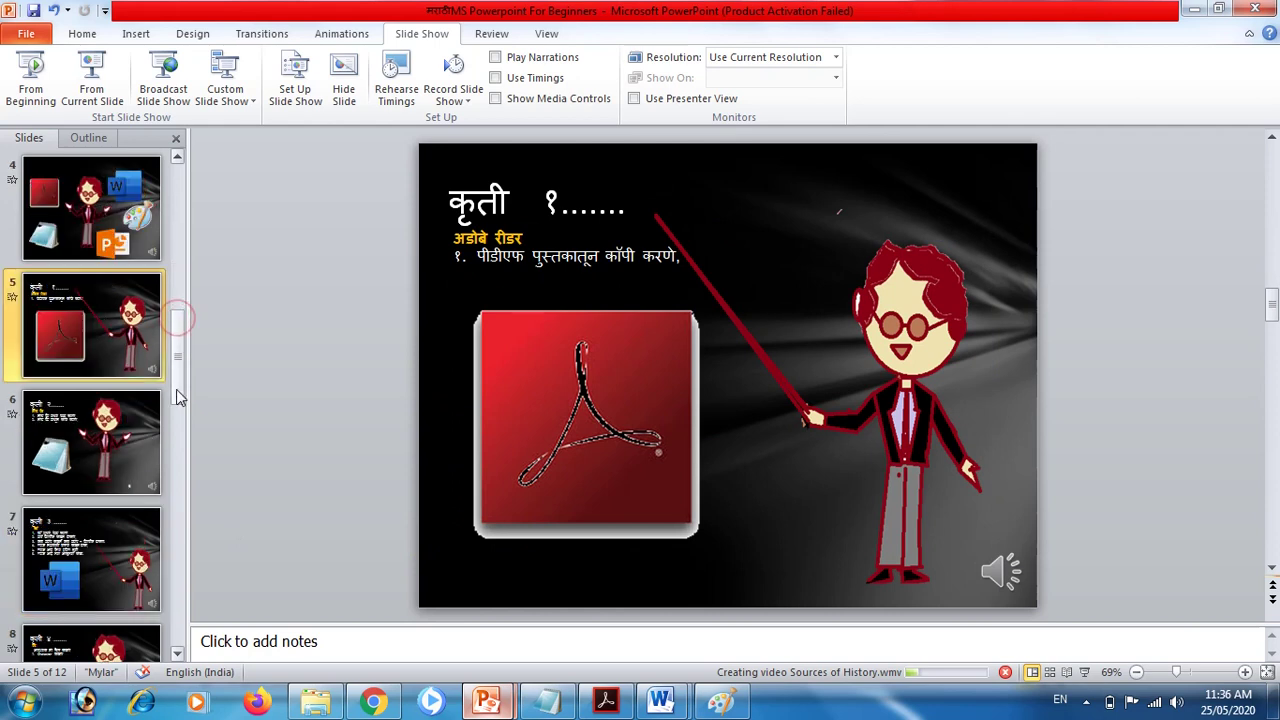
{"action": "left_click", "coordinate": [118, 465]}
{"action": "left_click", "coordinate": [112, 372]}
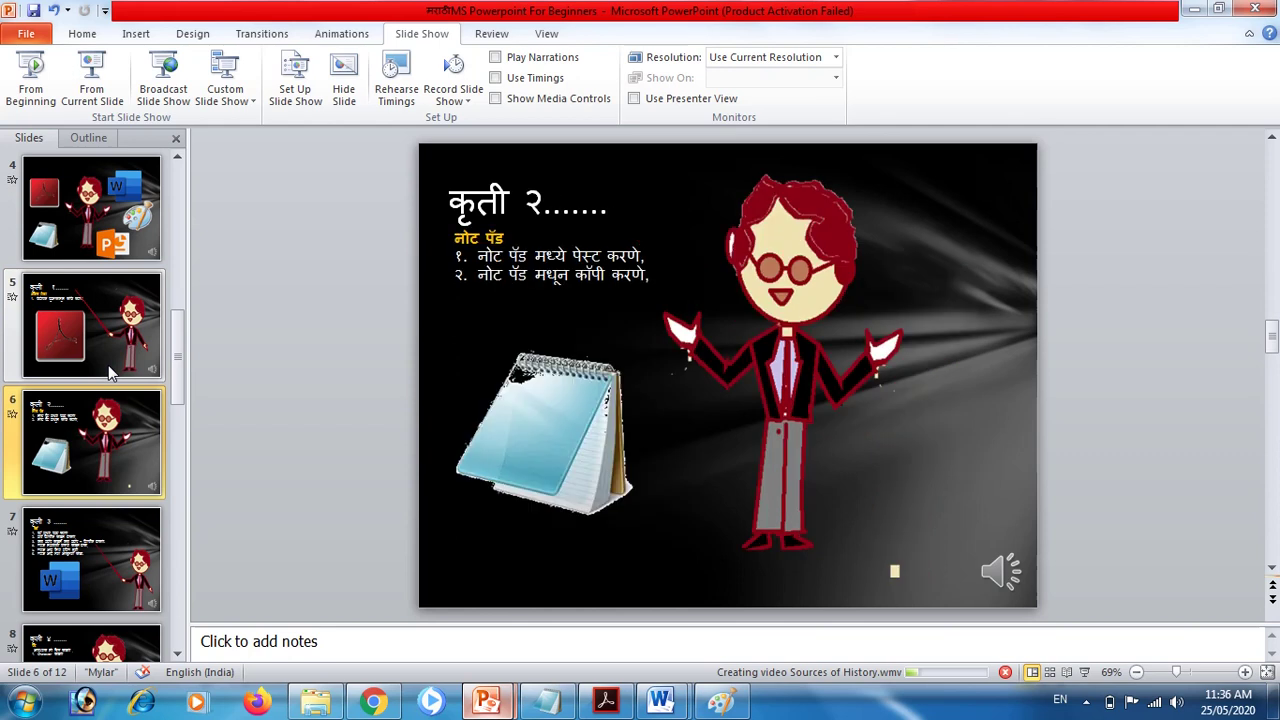
{"action": "left_click_drag", "start_coordinate": [112, 490], "coordinate": [112, 612]}
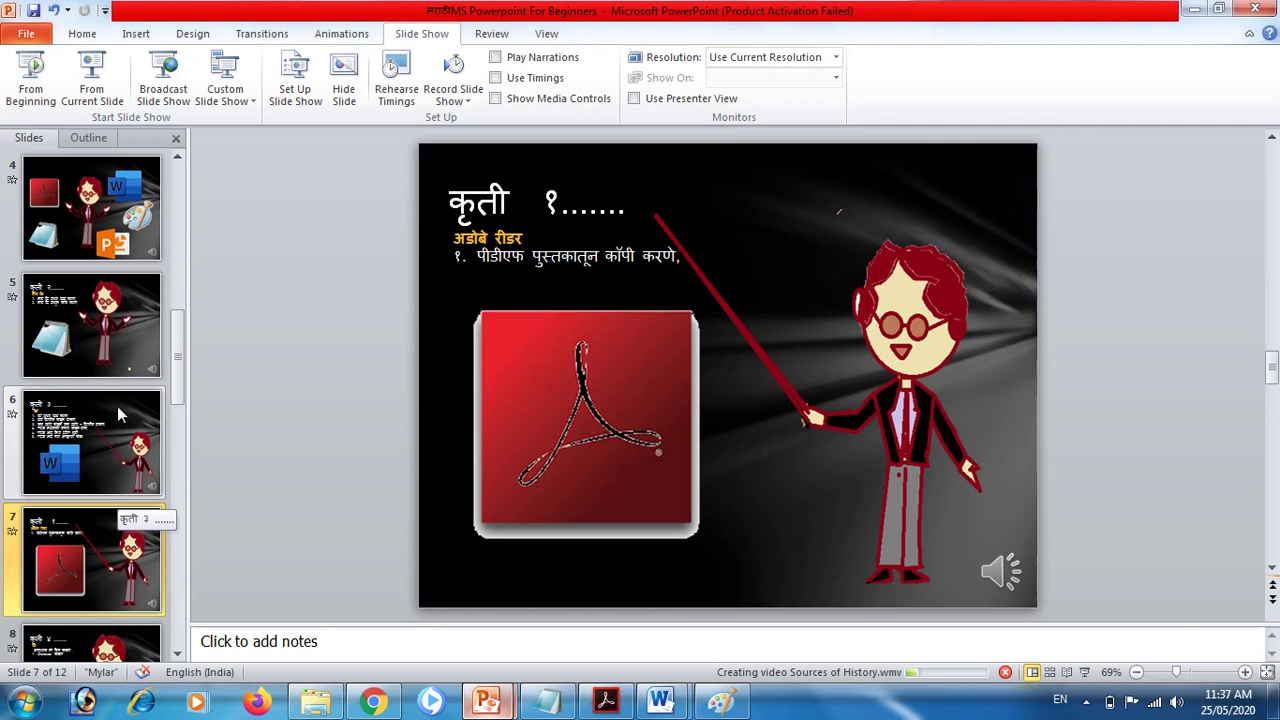
- Review the reordered slides: Word at 6, Paint at 8 and PowerPoint at 9
{"action": "left_click", "coordinate": [112, 458]}
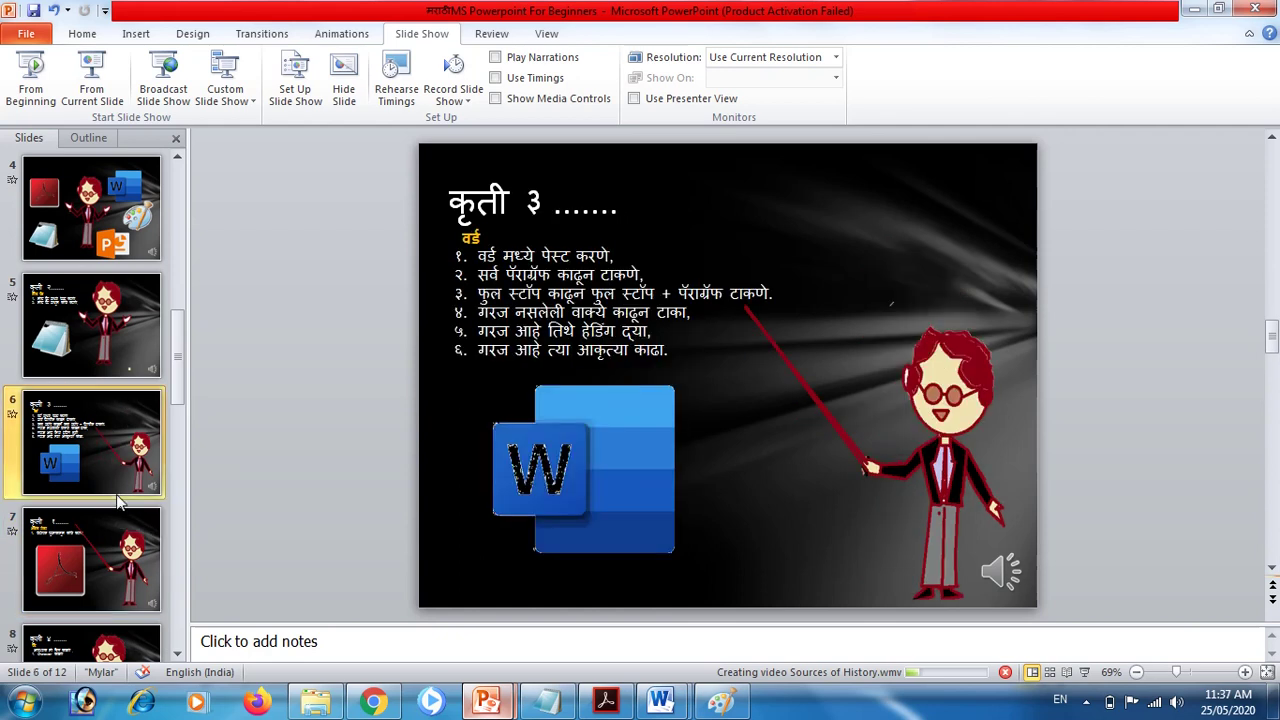
{"action": "left_click", "coordinate": [125, 635]}
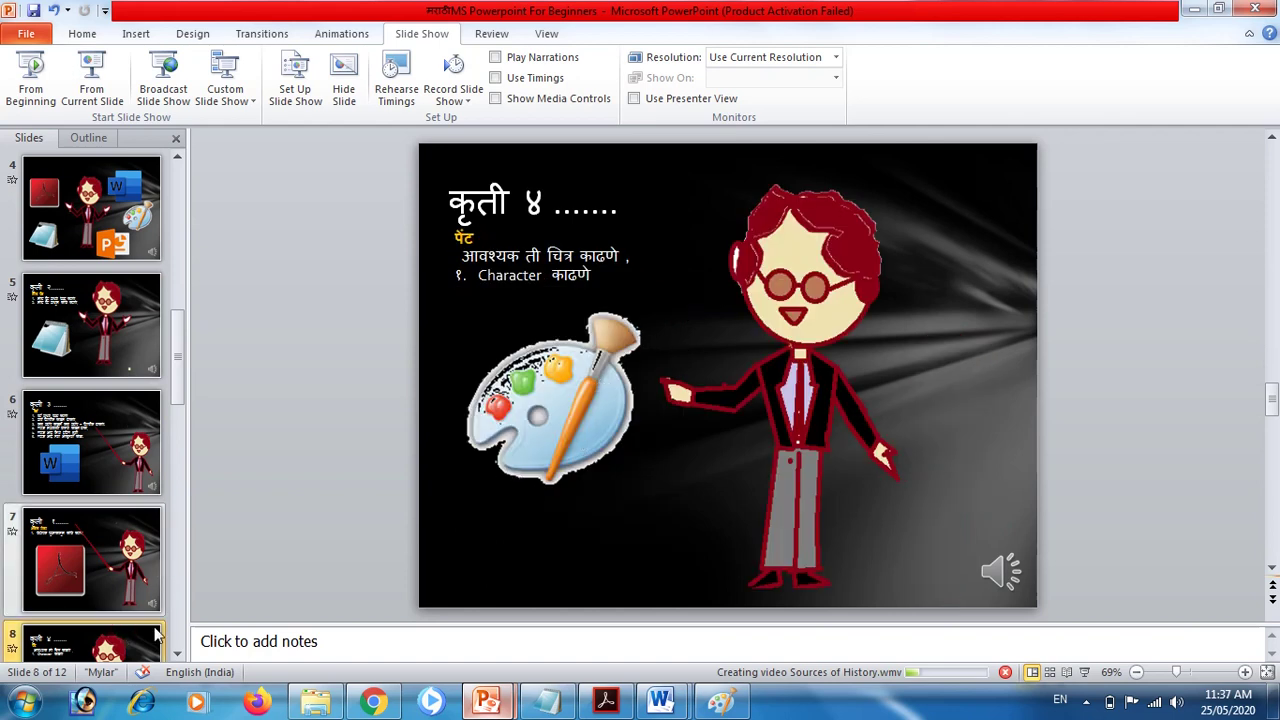
{"action": "left_click", "coordinate": [179, 653]}
{"action": "left_click", "coordinate": [179, 653]}
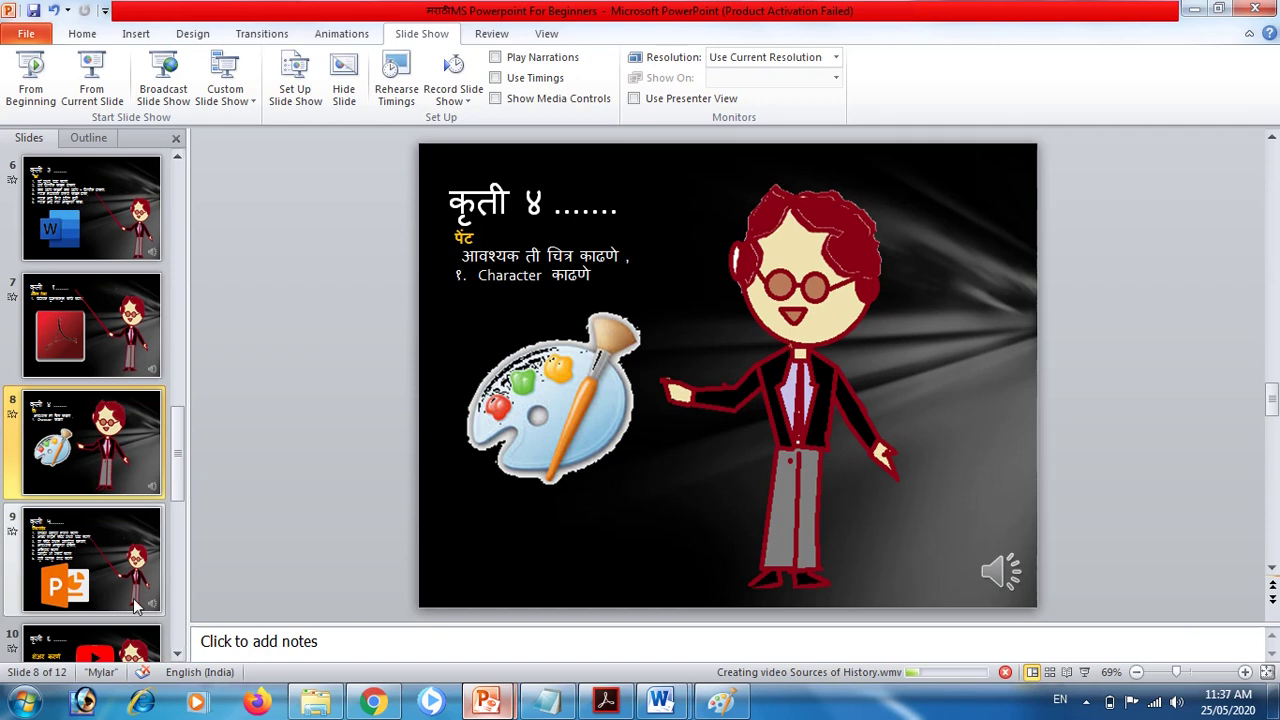
{"action": "left_click", "coordinate": [95, 560]}
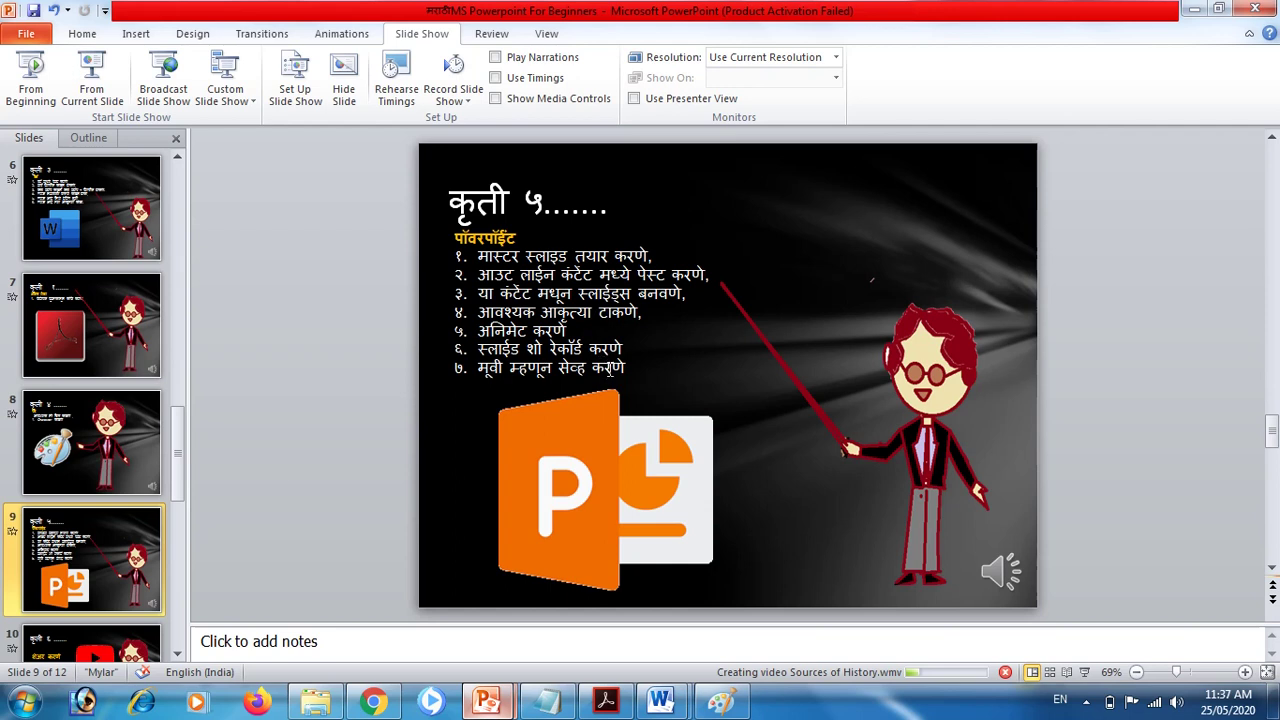
{"action": "left_click", "coordinate": [129, 619]}
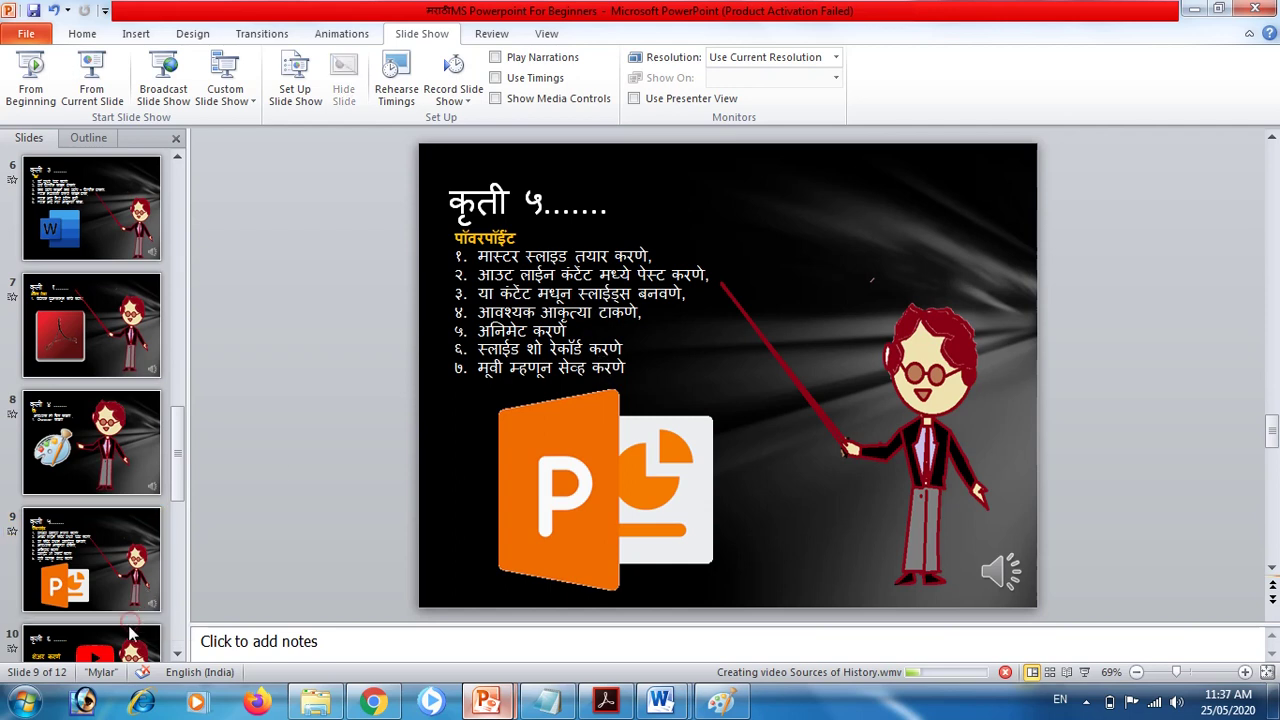
- Play slide 10's sharing activity full screen, with its title and Google Forms logo, through to Like/Subscribe
{"action": "left_click", "coordinate": [130, 638]}
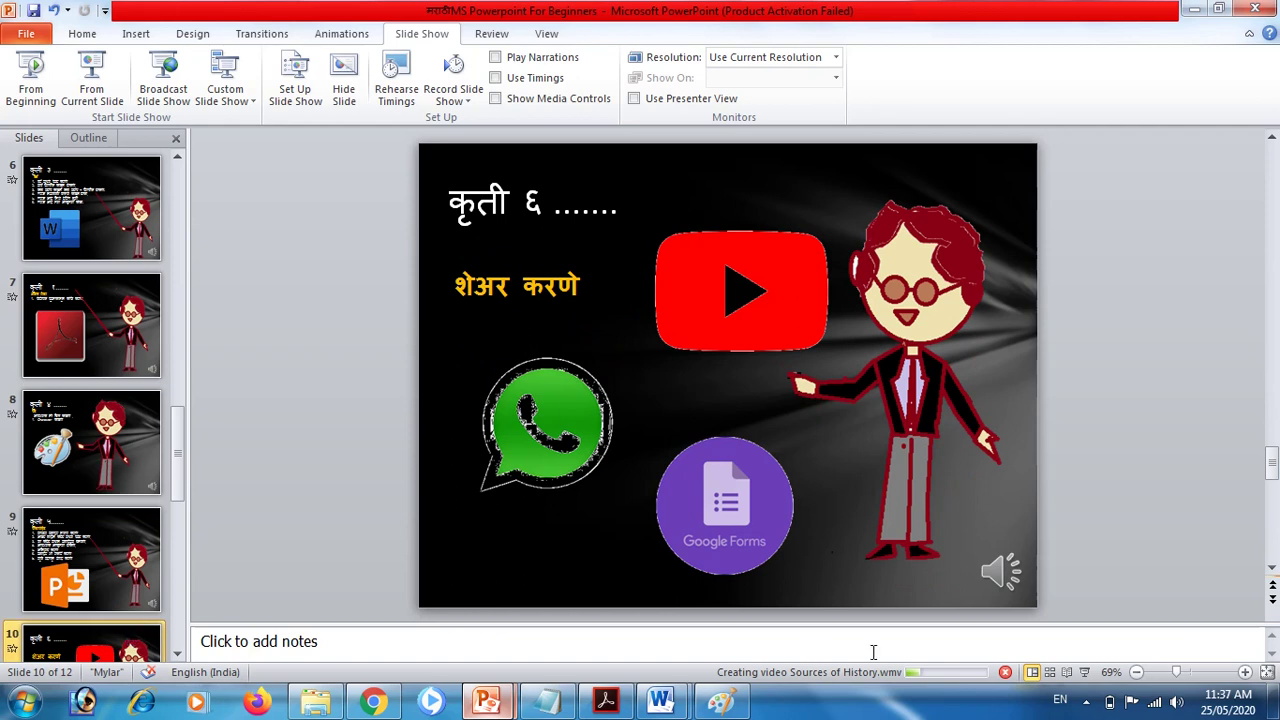
{"action": "left_click", "coordinate": [1086, 673]}
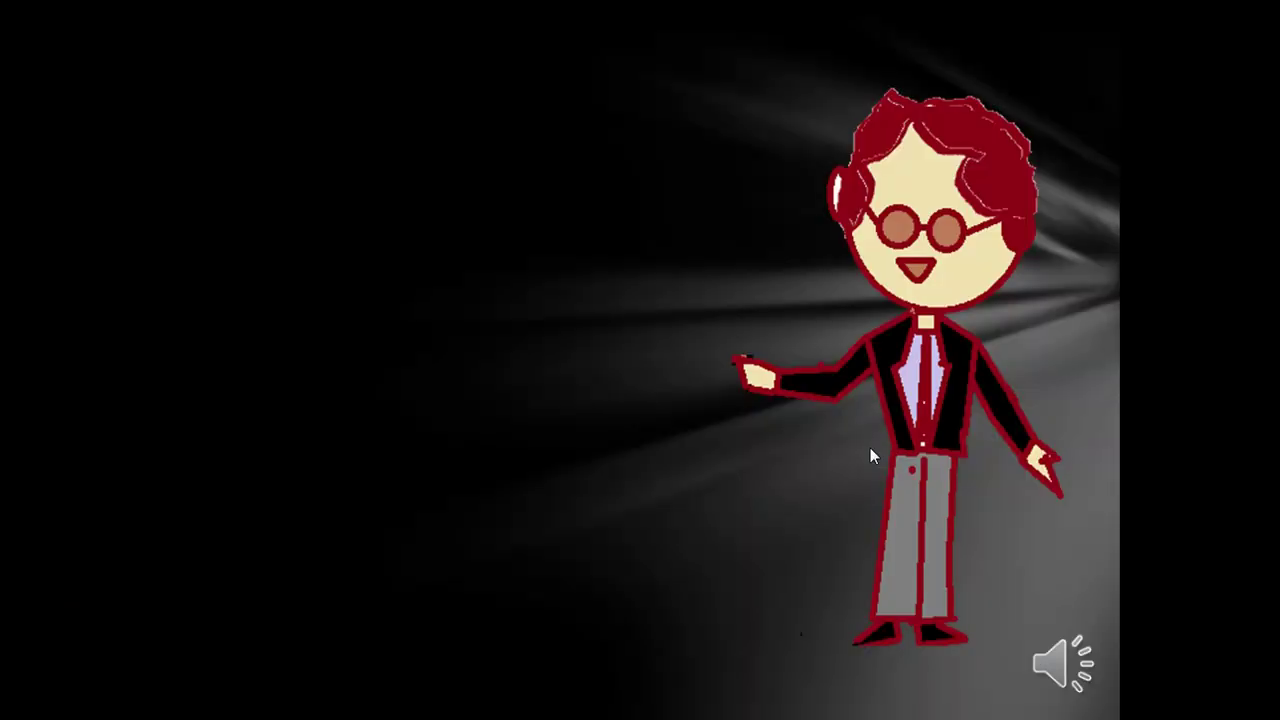
{"action": "left_click", "coordinate": [610, 343]}
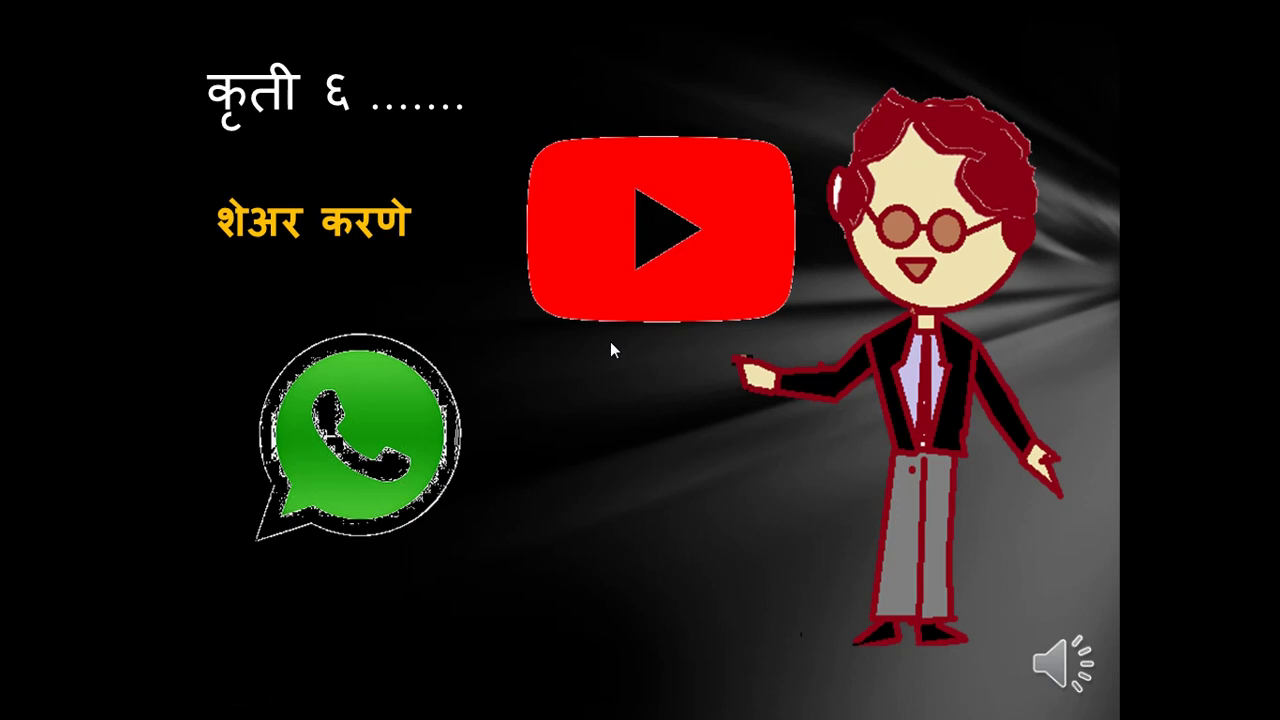
{"action": "left_click", "coordinate": [610, 342]}
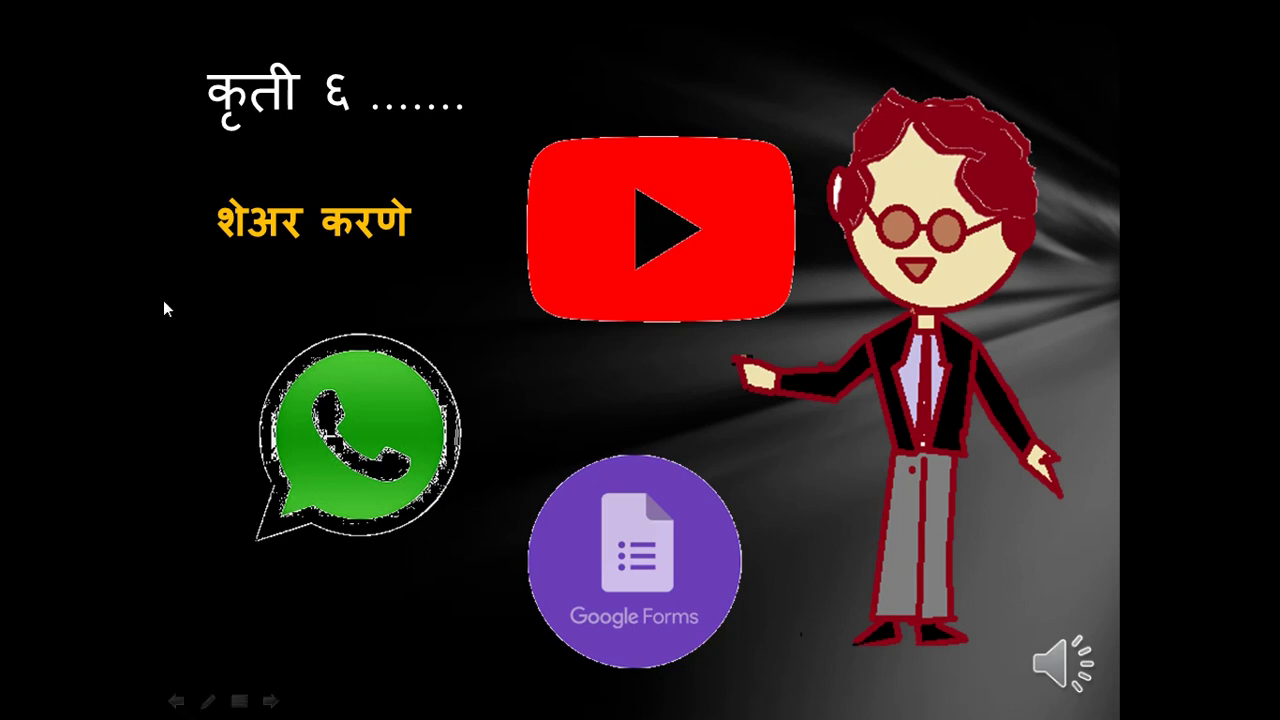
{"action": "left_click", "coordinate": [414, 438]}
{"action": "key", "text": "Escape"}
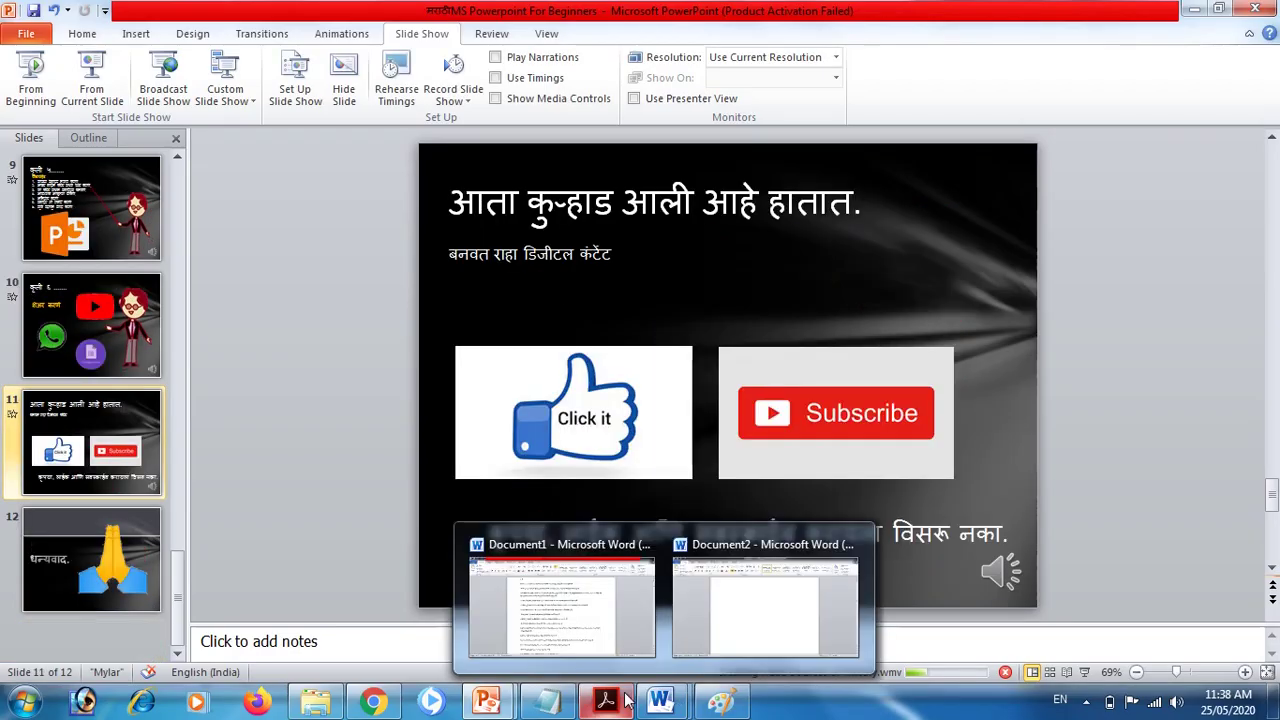
- Play the Learn Statistical Analysis using Excel video from the MSExcel folder, then return to the forts image results
{"action": "left_click", "coordinate": [545, 700]}
{"action": "left_click", "coordinate": [543, 700]}
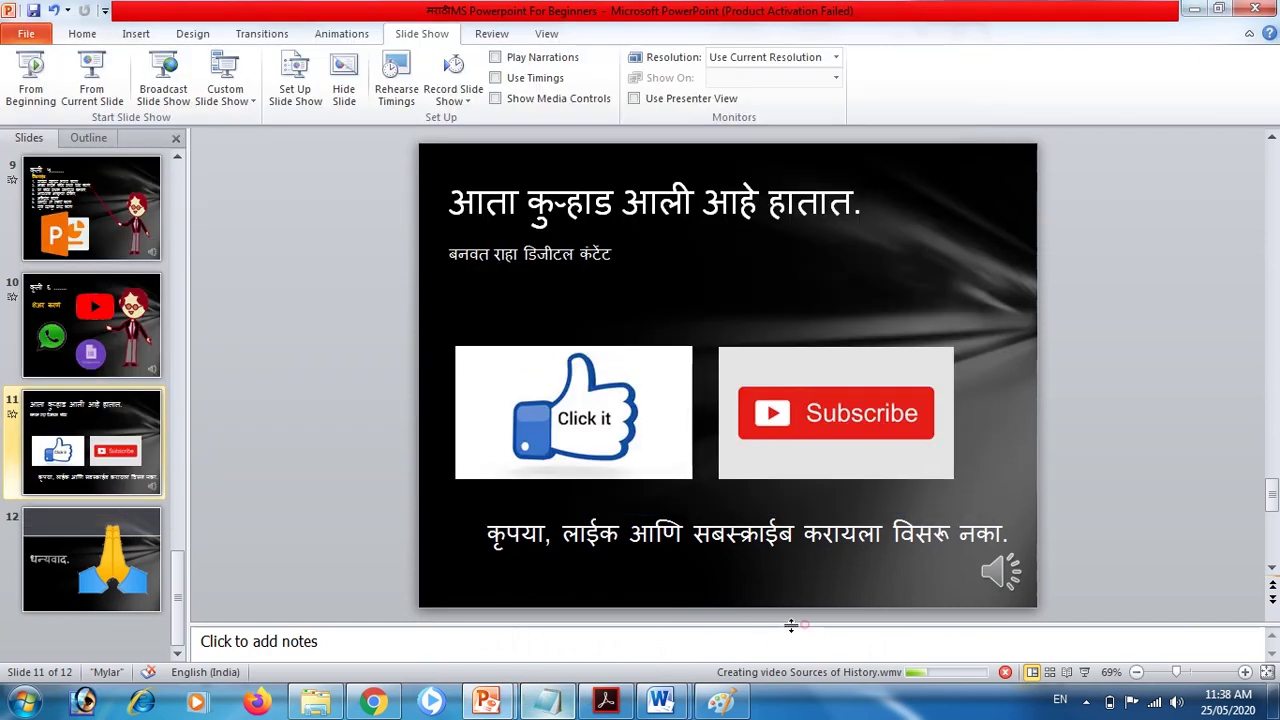
{"action": "left_click", "coordinate": [543, 700]}
{"action": "left_click", "coordinate": [373, 702]}
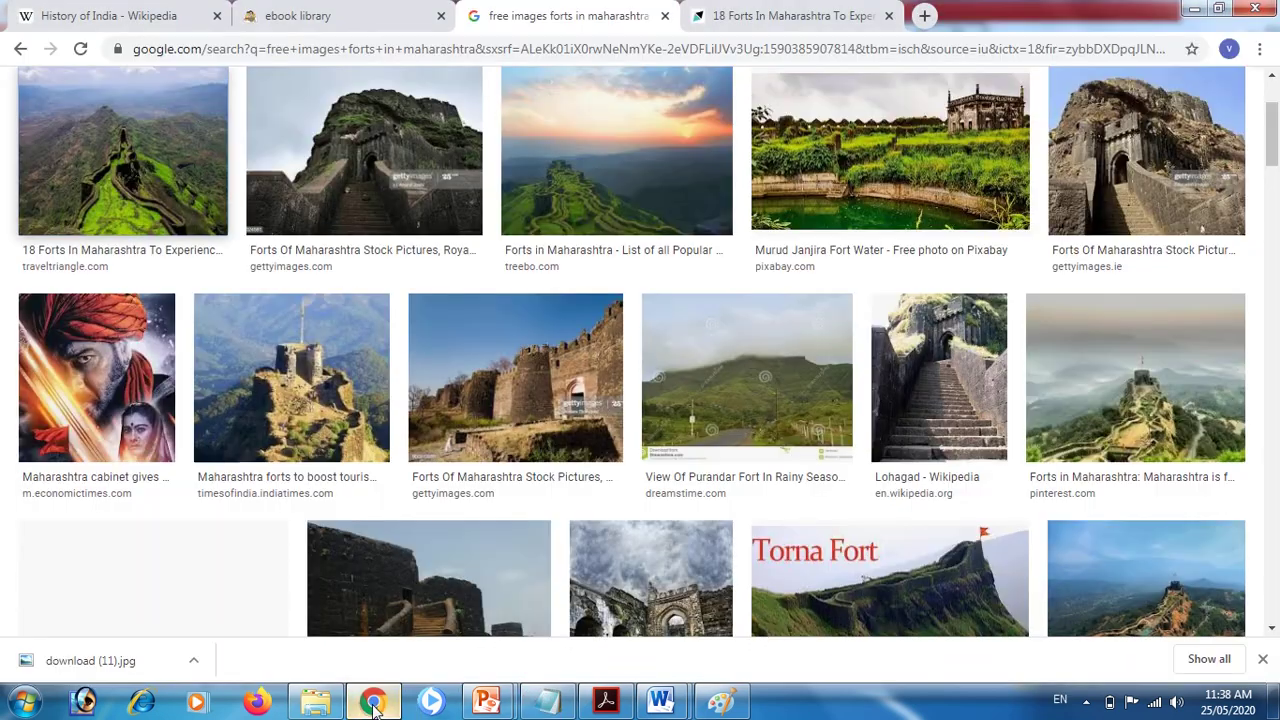
{"action": "left_click", "coordinate": [333, 705]}
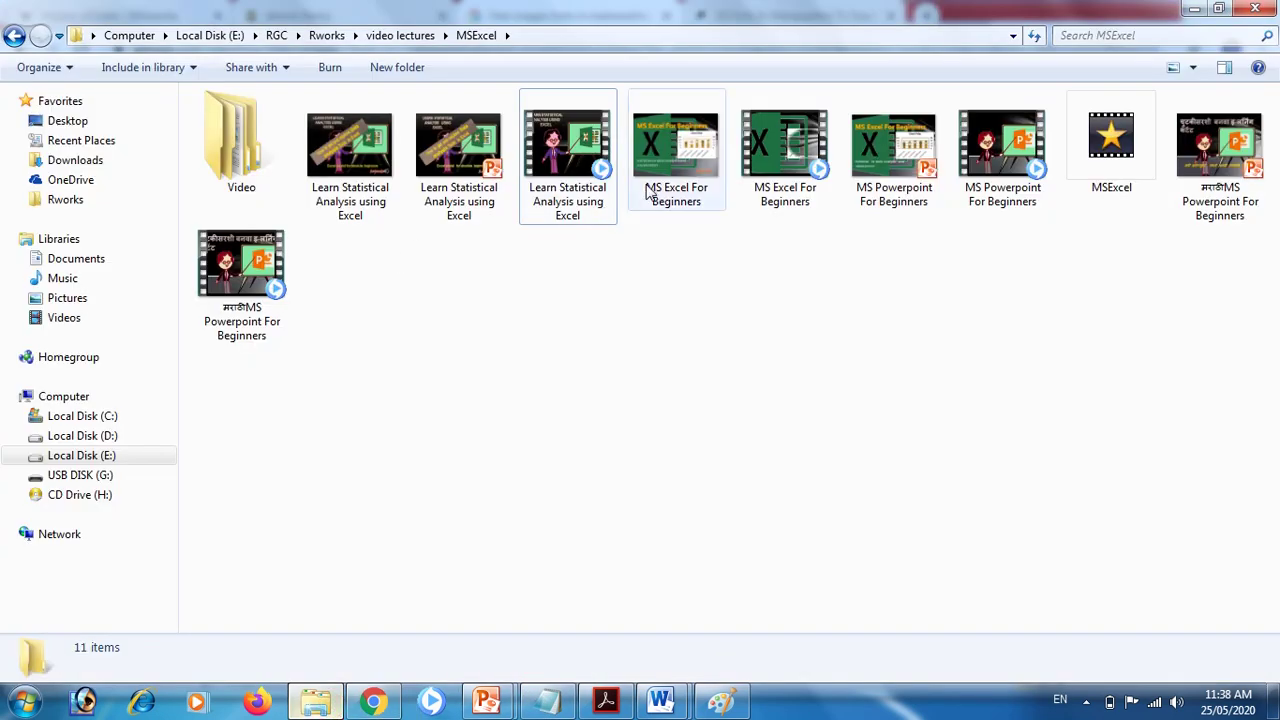
{"action": "double_click", "coordinate": [568, 198]}
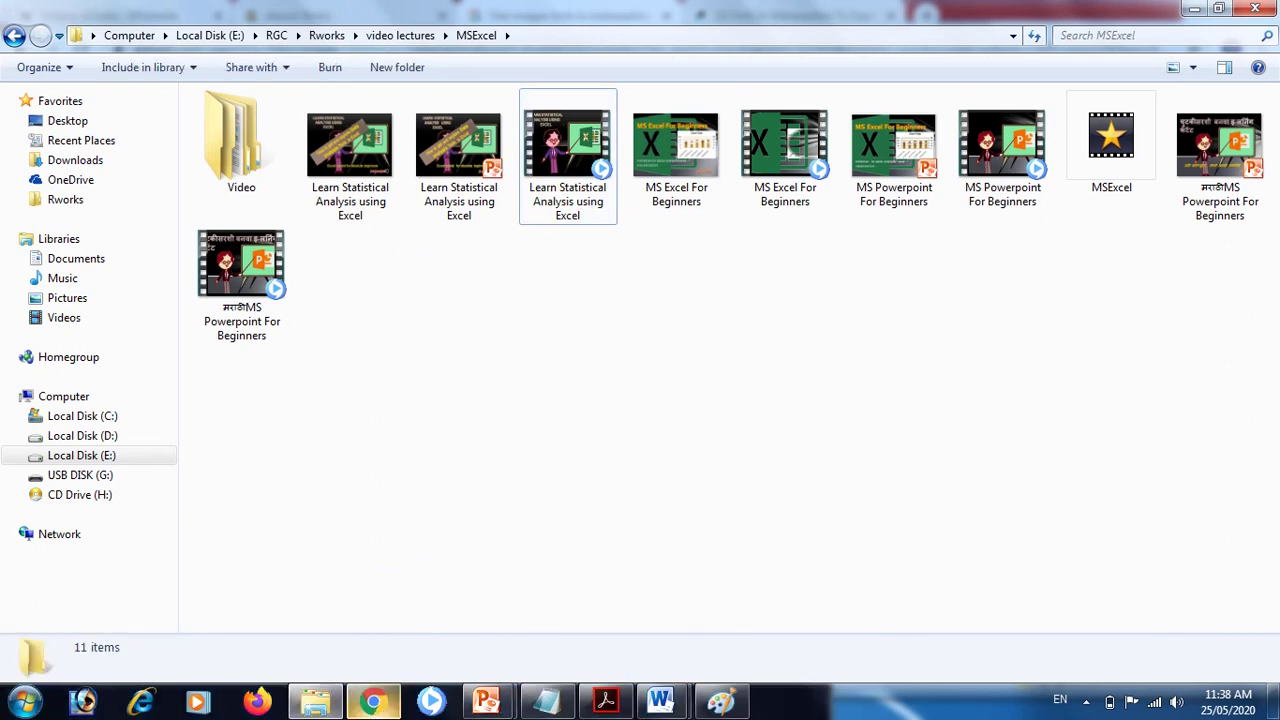
{"action": "left_click", "coordinate": [372, 701]}
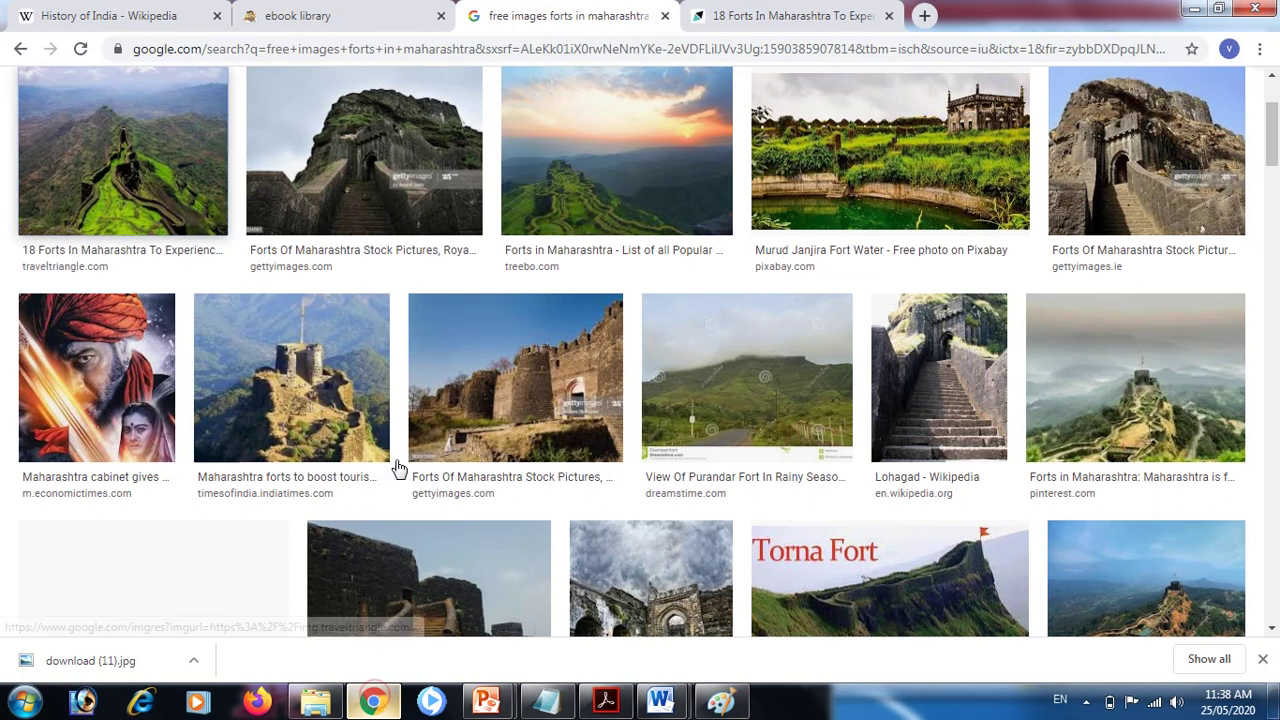
- Search Google for 'email etiquette'
{"action": "left_click", "coordinate": [446, 51]}
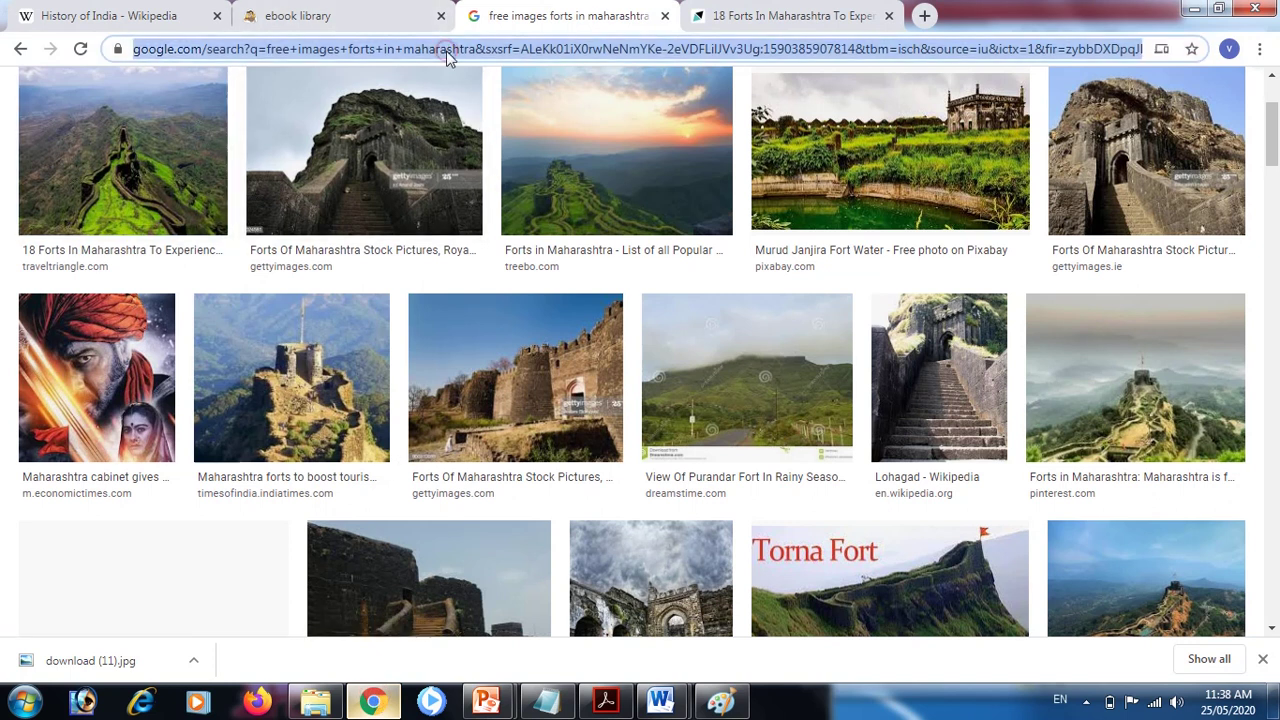
{"action": "type", "text": "email"}
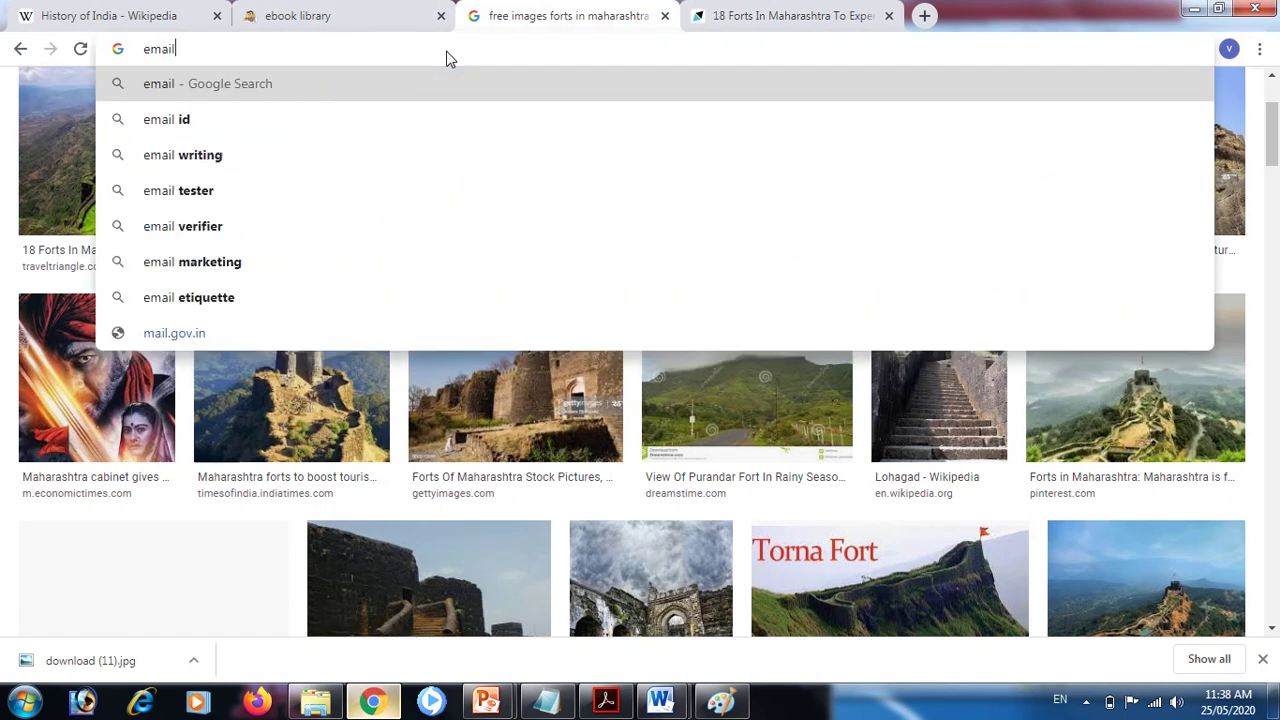
{"action": "left_click", "coordinate": [350, 297]}
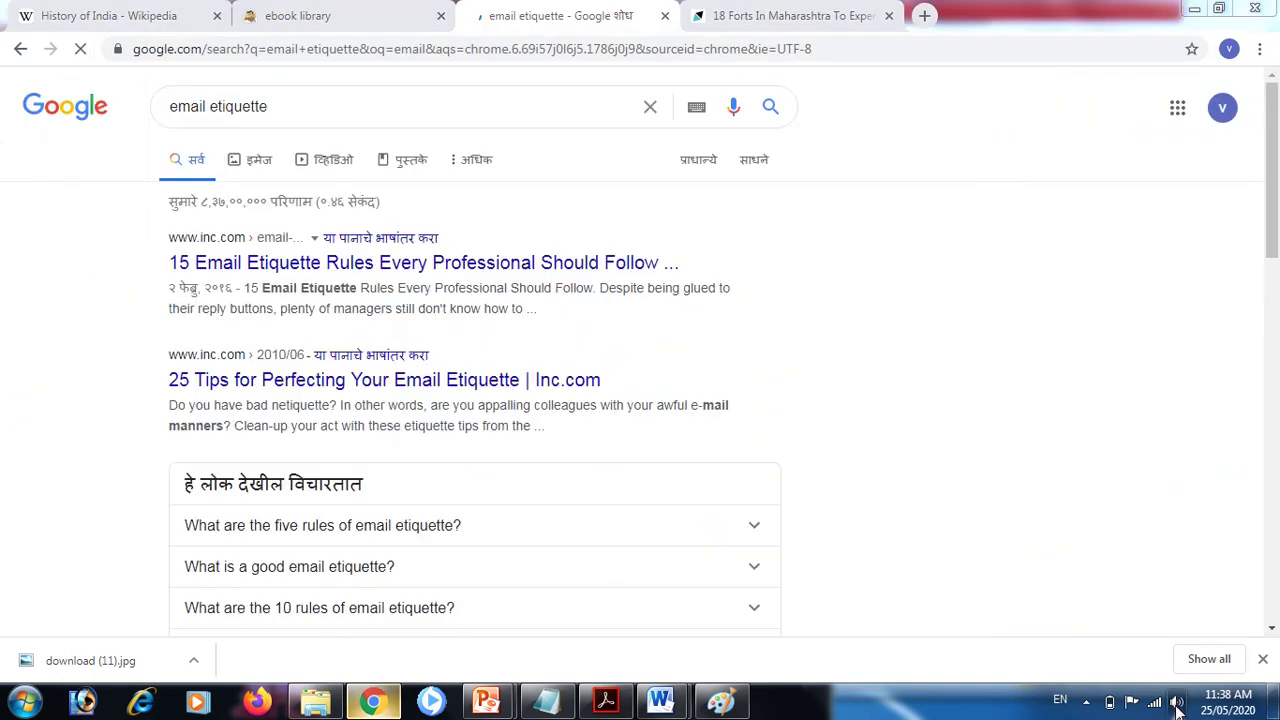
- Move the speaker icon among the hidden tray icons and close the E.M. Total Video Player
{"action": "left_click", "coordinate": [1177, 708]}
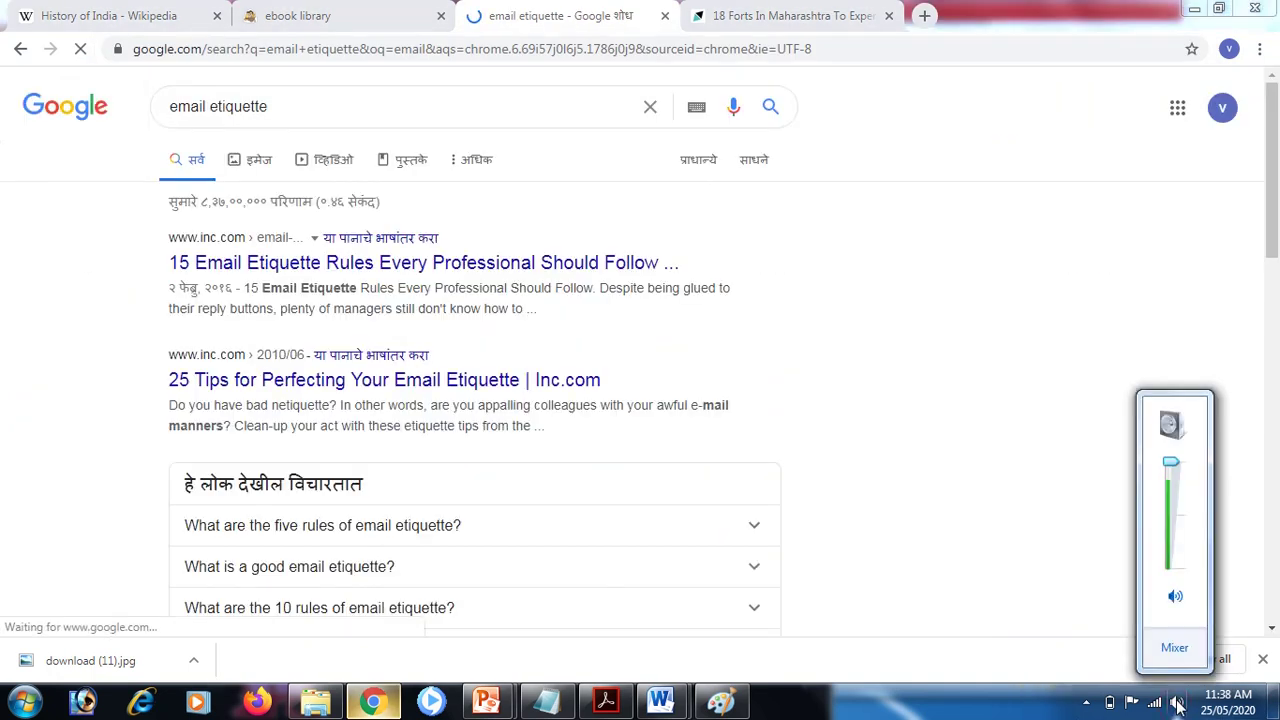
{"action": "left_click", "coordinate": [1086, 702]}
{"action": "left_click_drag", "start_coordinate": [1172, 621], "coordinate": [1100, 606]}
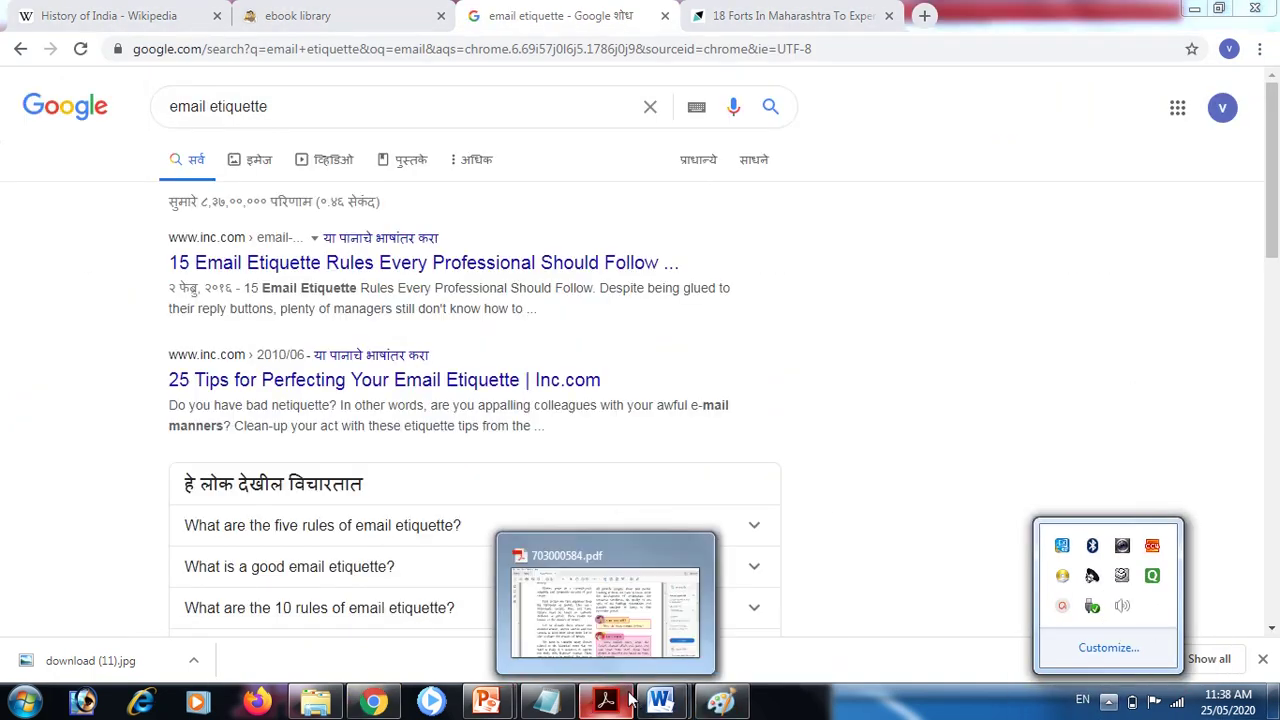
{"action": "mouse_move", "coordinate": [493, 708]}
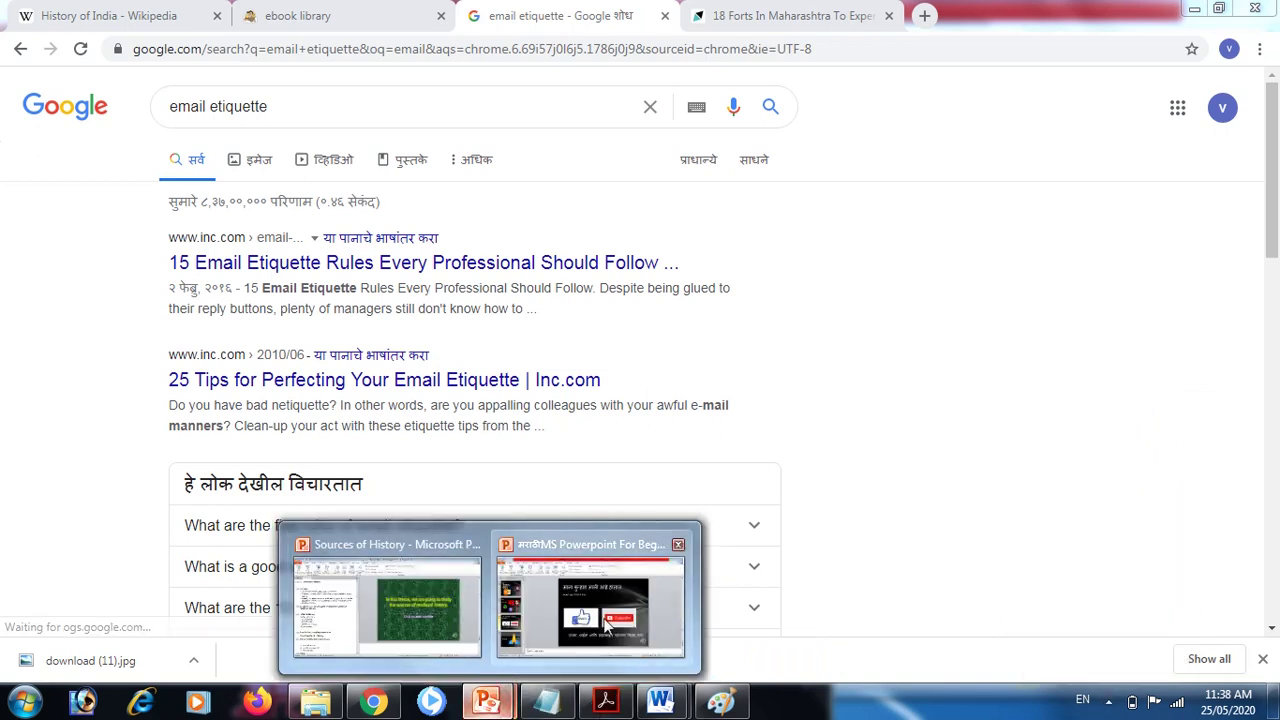
{"action": "left_click", "coordinate": [595, 610]}
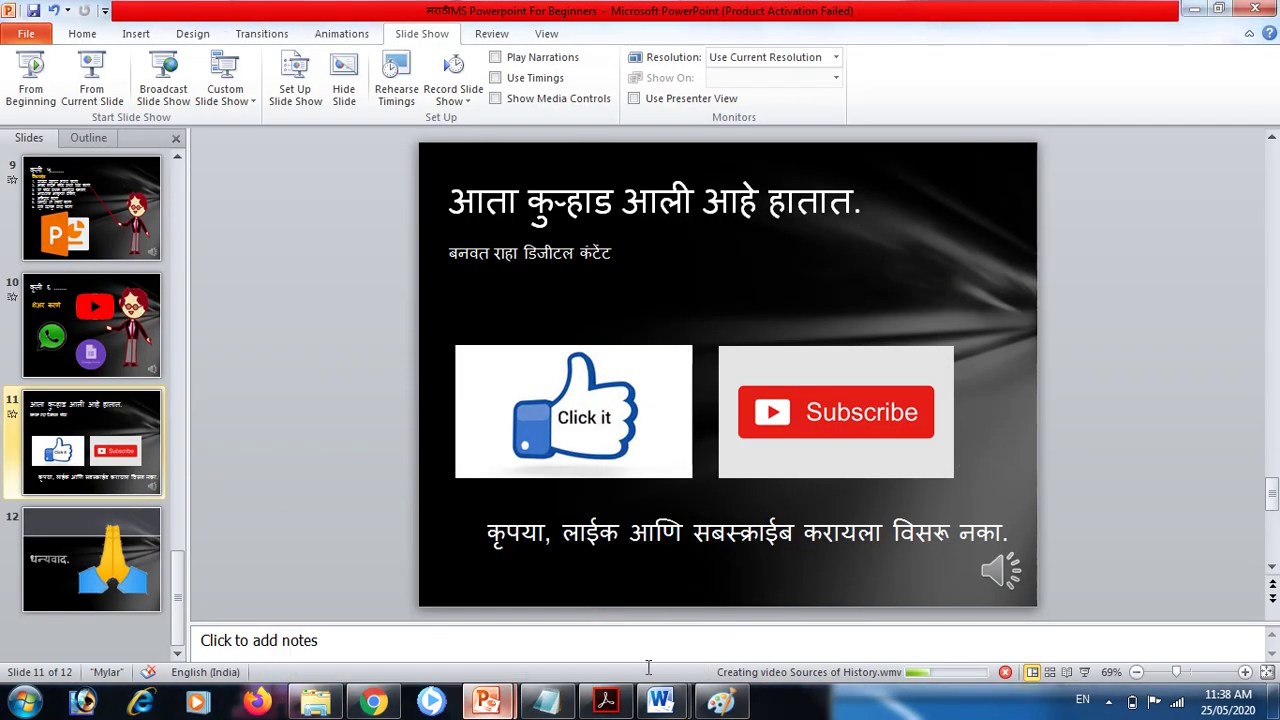
{"action": "left_click", "coordinate": [436, 701]}
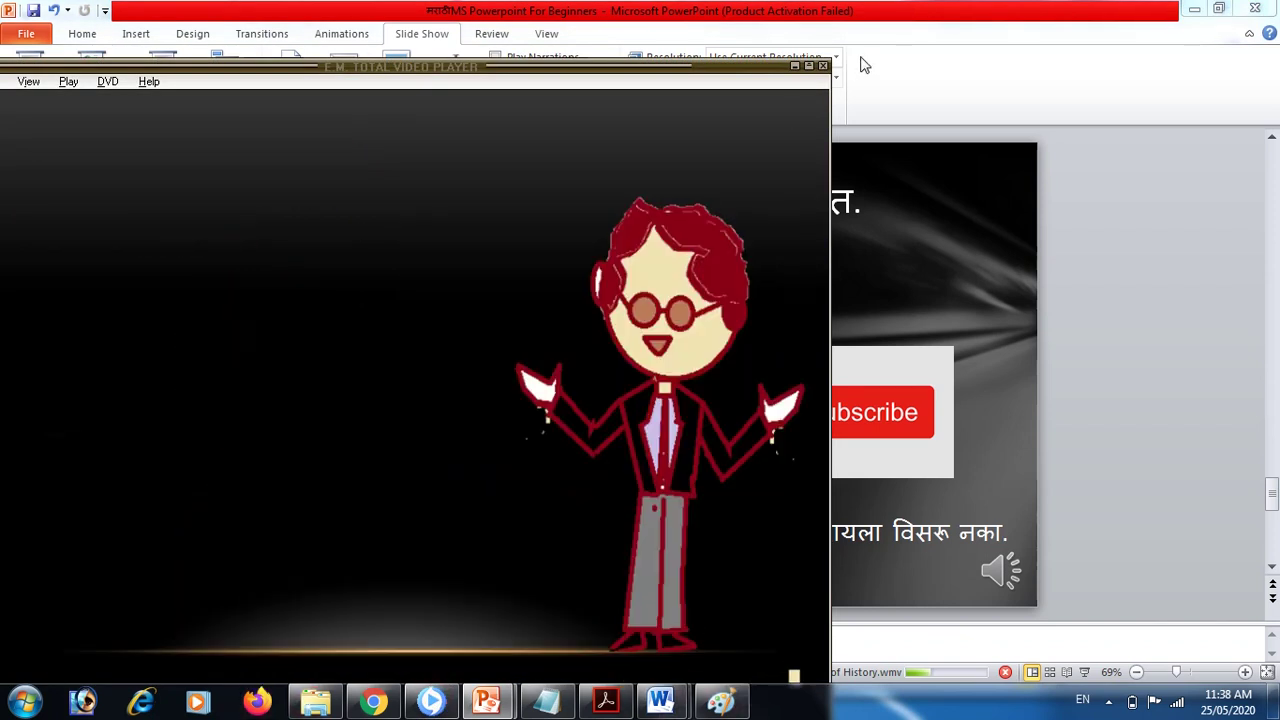
{"action": "left_click", "coordinate": [824, 66]}
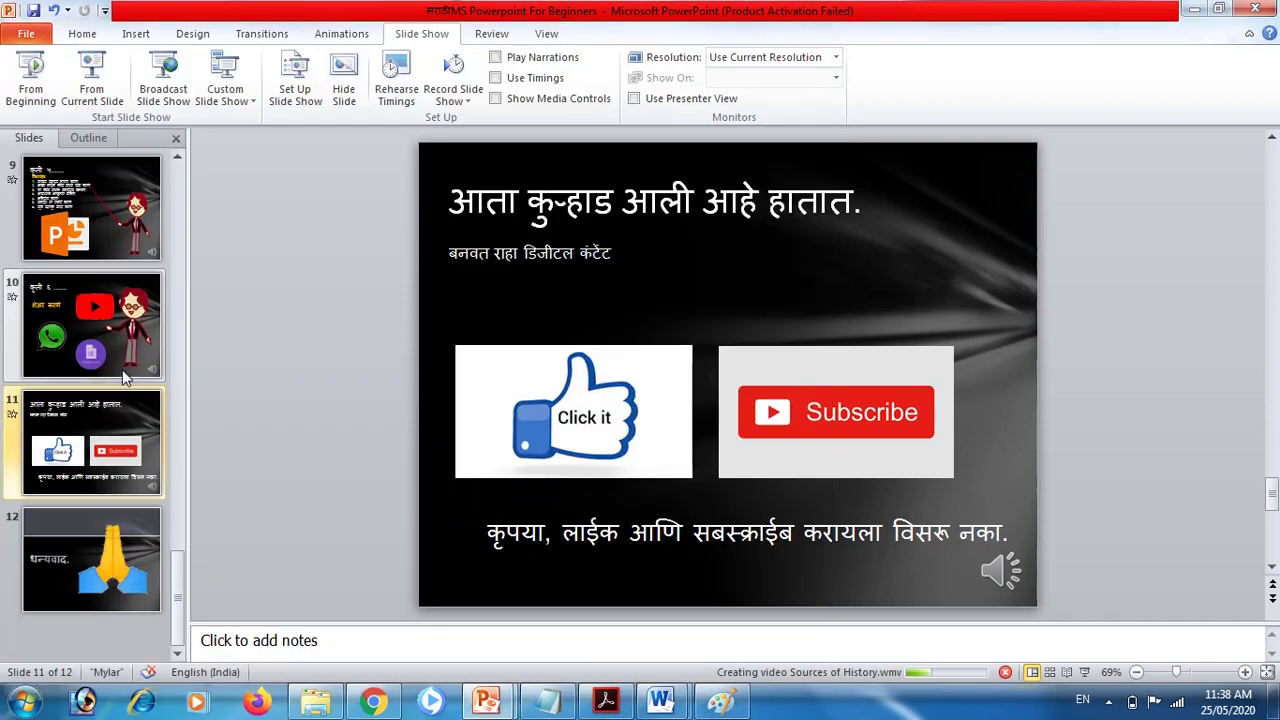
- Replace the query with 'gmail' and open the Gmail by Google result
{"action": "mouse_move", "coordinate": [535, 688]}
{"action": "left_click", "coordinate": [396, 700]}
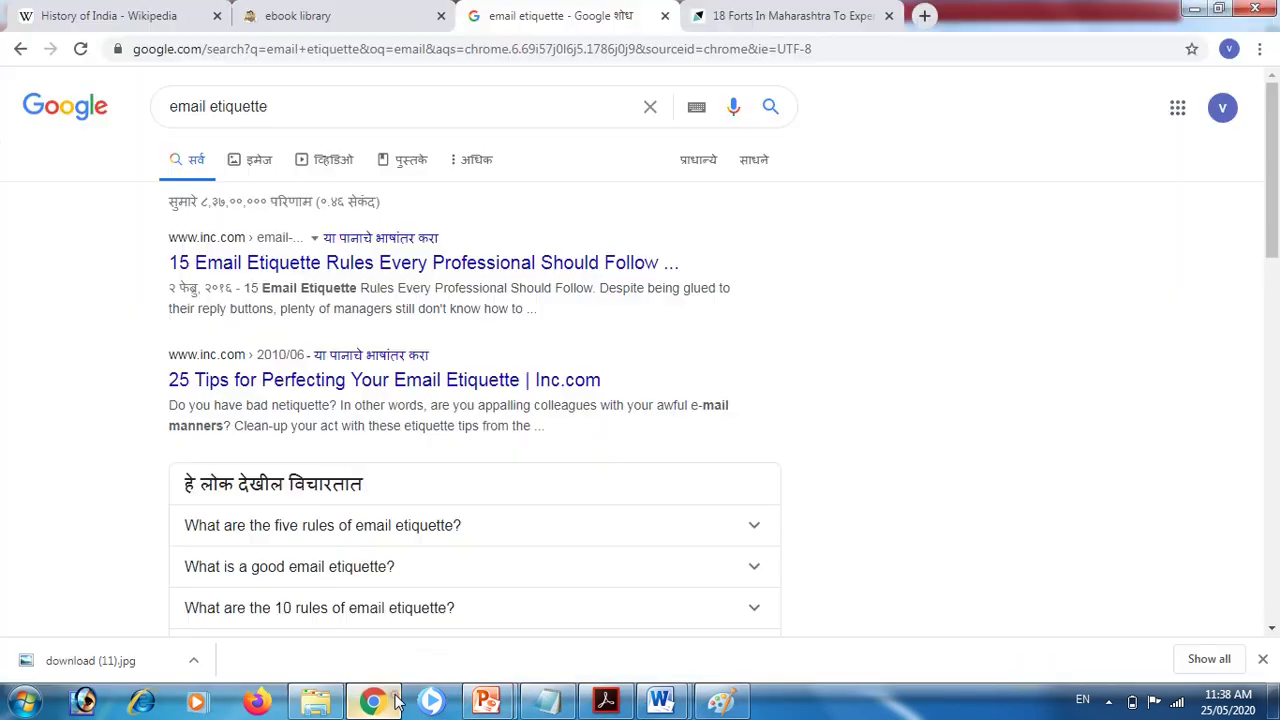
{"action": "triple_click", "coordinate": [300, 110]}
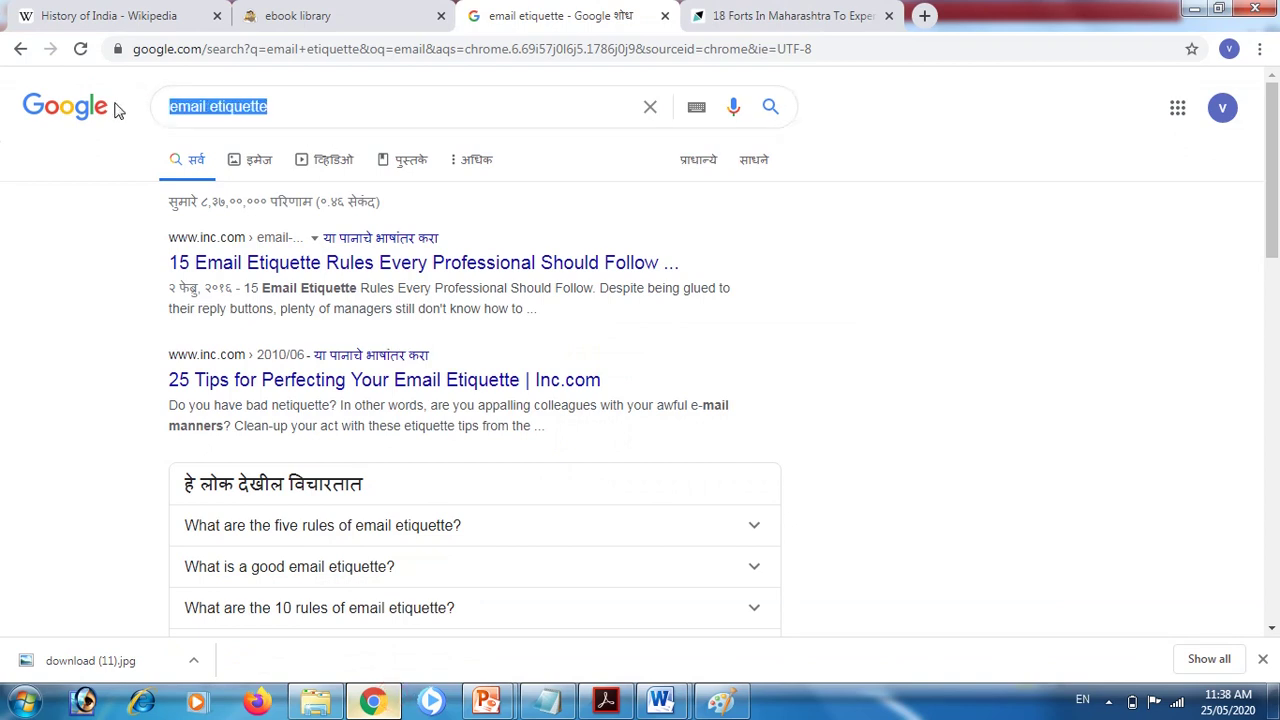
{"action": "type", "text": "g"}
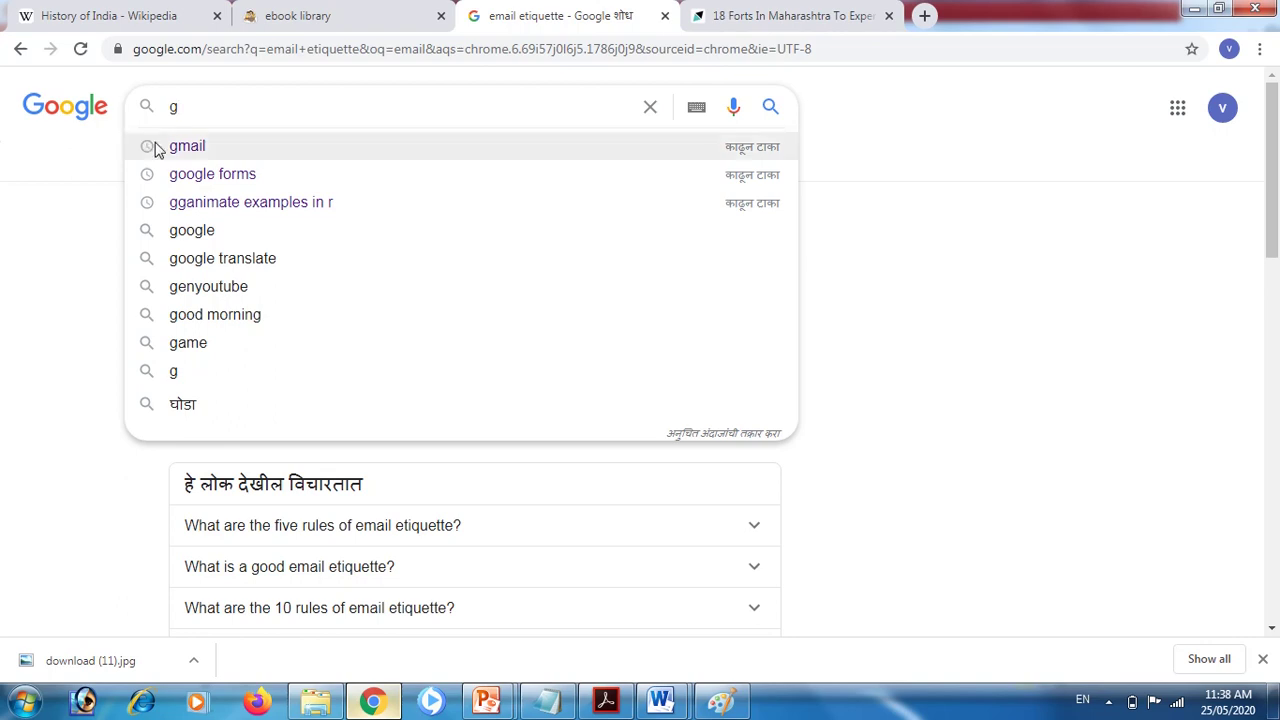
{"action": "left_click", "coordinate": [184, 146]}
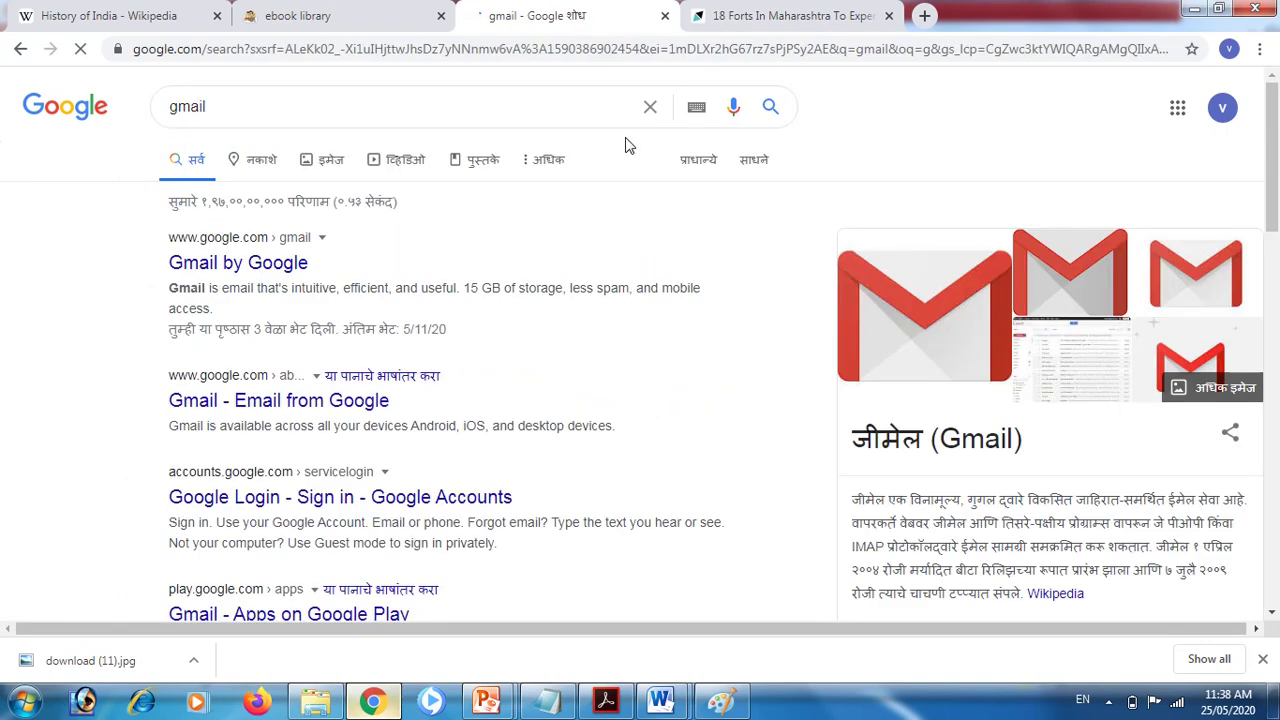
{"action": "left_click", "coordinate": [219, 266]}
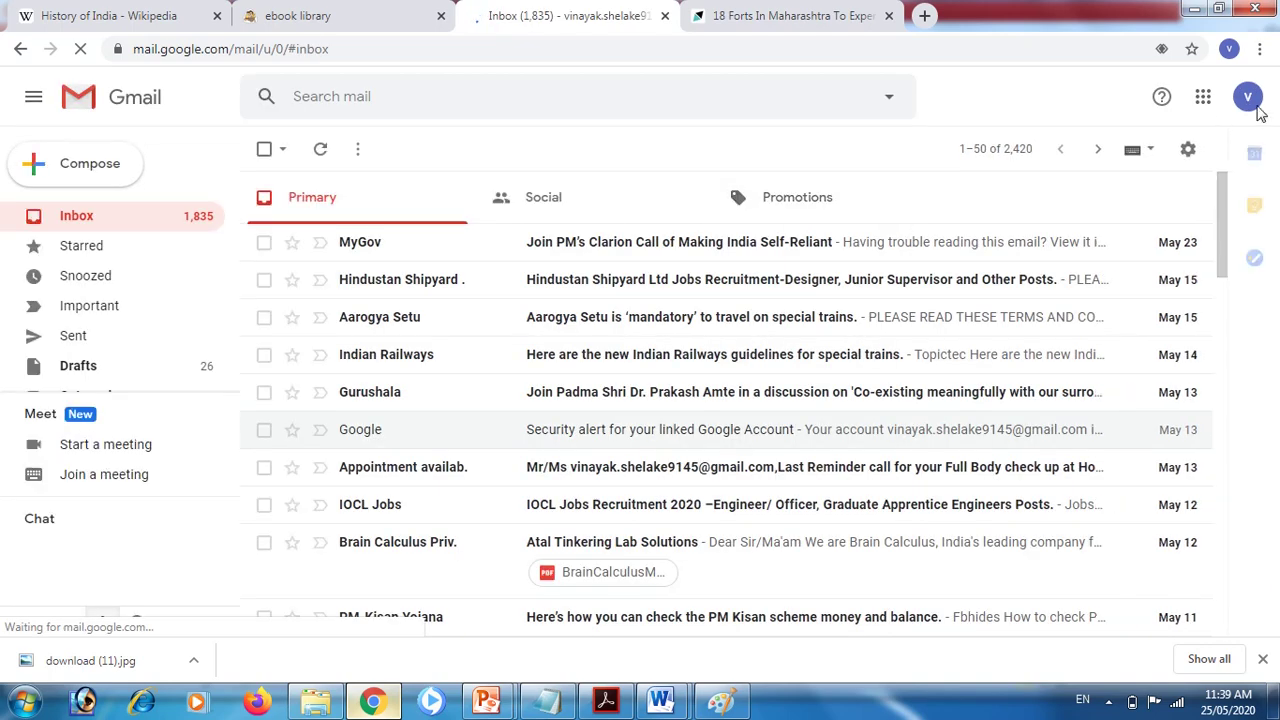
- Open the second signed-in account's inbox in a new tab and discard the unsent new message
{"action": "left_click", "coordinate": [1248, 98]}
{"action": "left_click", "coordinate": [1080, 373]}
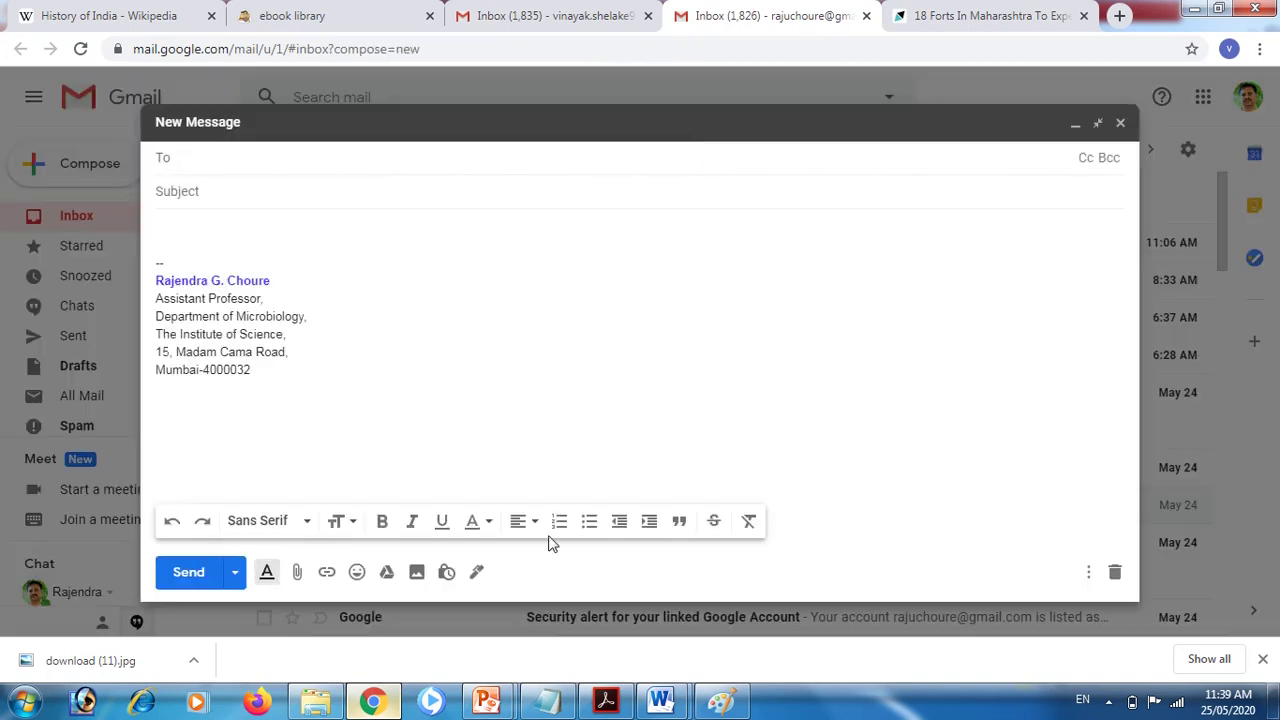
{"action": "left_click", "coordinate": [297, 571]}
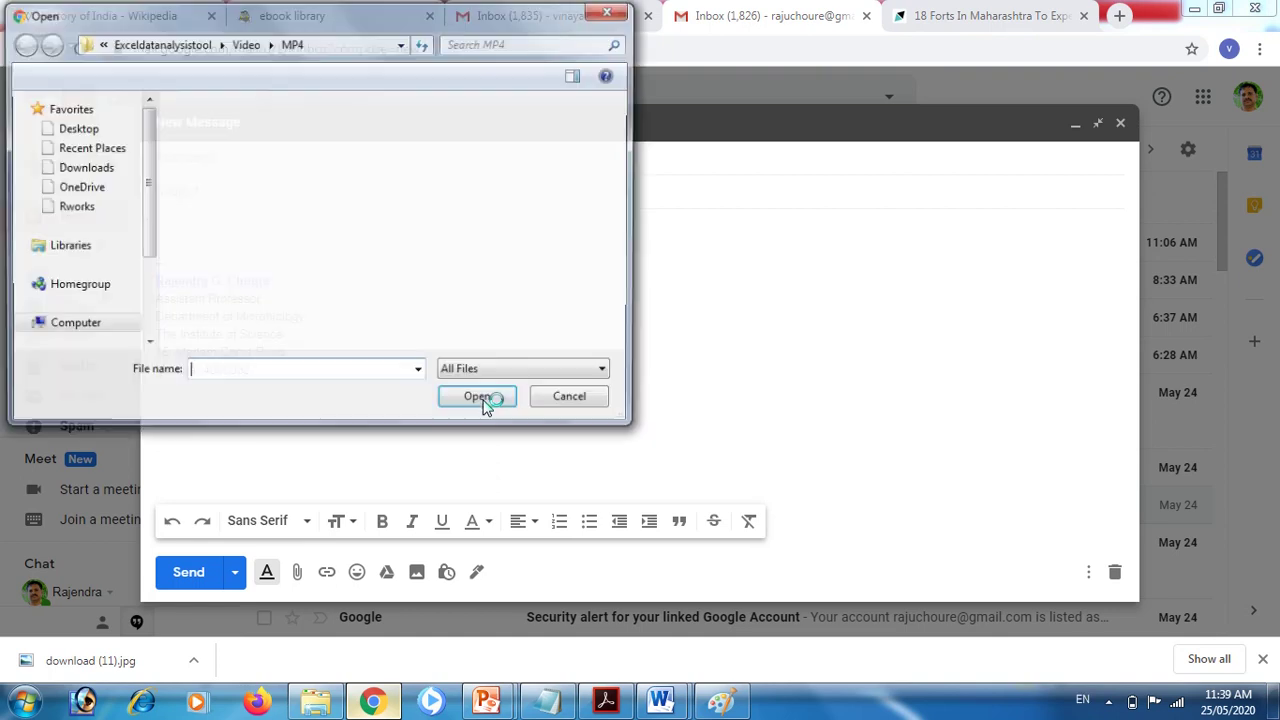
{"action": "left_click", "coordinate": [560, 402]}
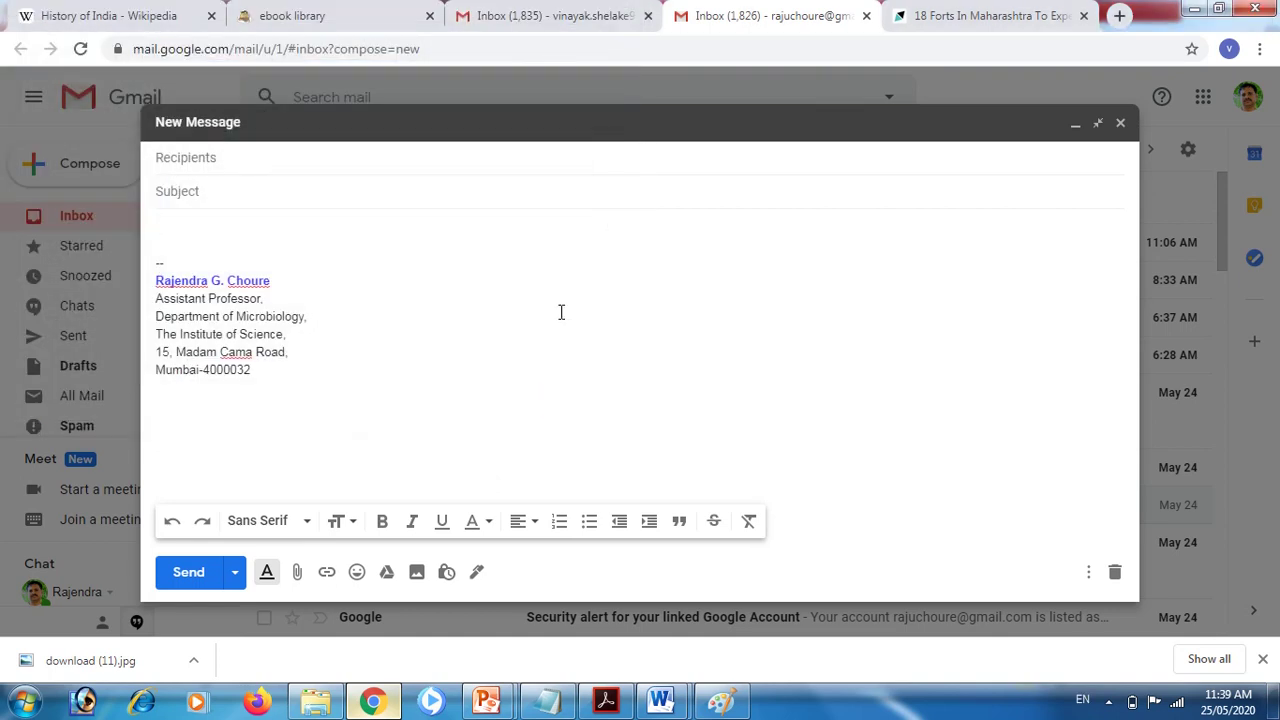
{"action": "left_click", "coordinate": [1121, 123]}
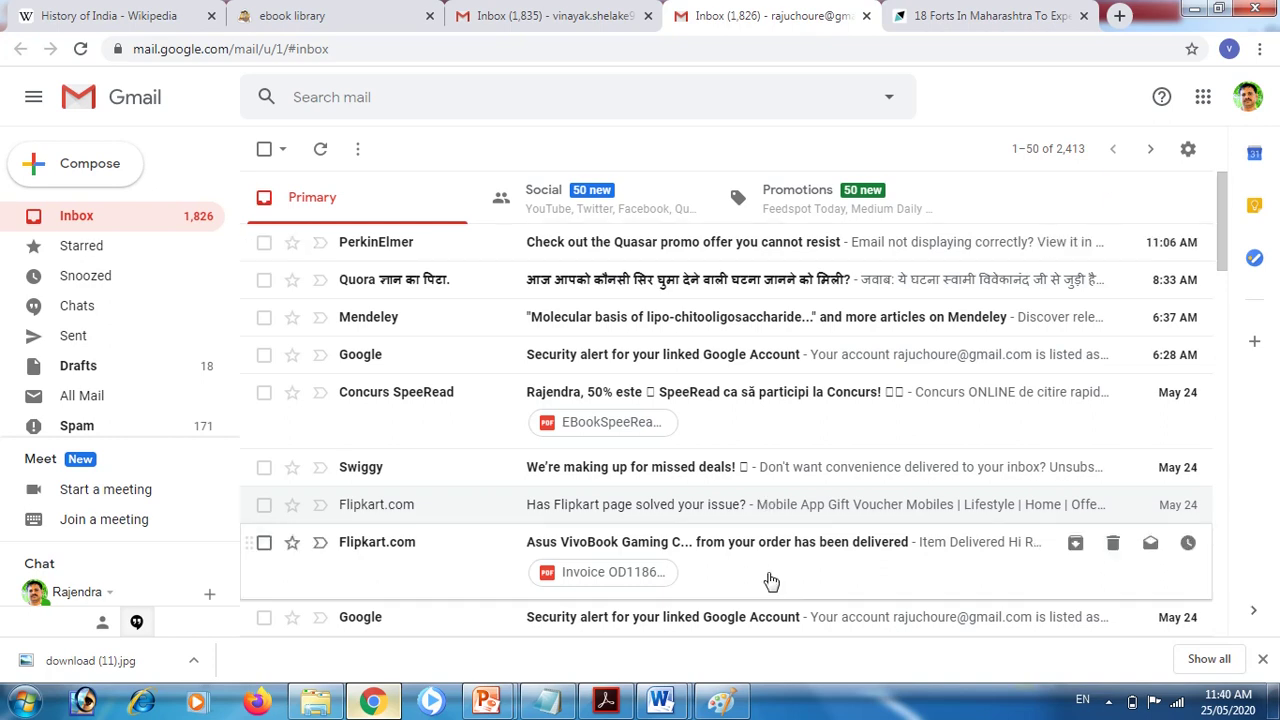
- On the Maharashtra forts tab, search for 'youtube' and open the YouTube site from the results
{"action": "left_click_drag", "start_coordinate": [546, 702], "coordinate": [372, 706]}
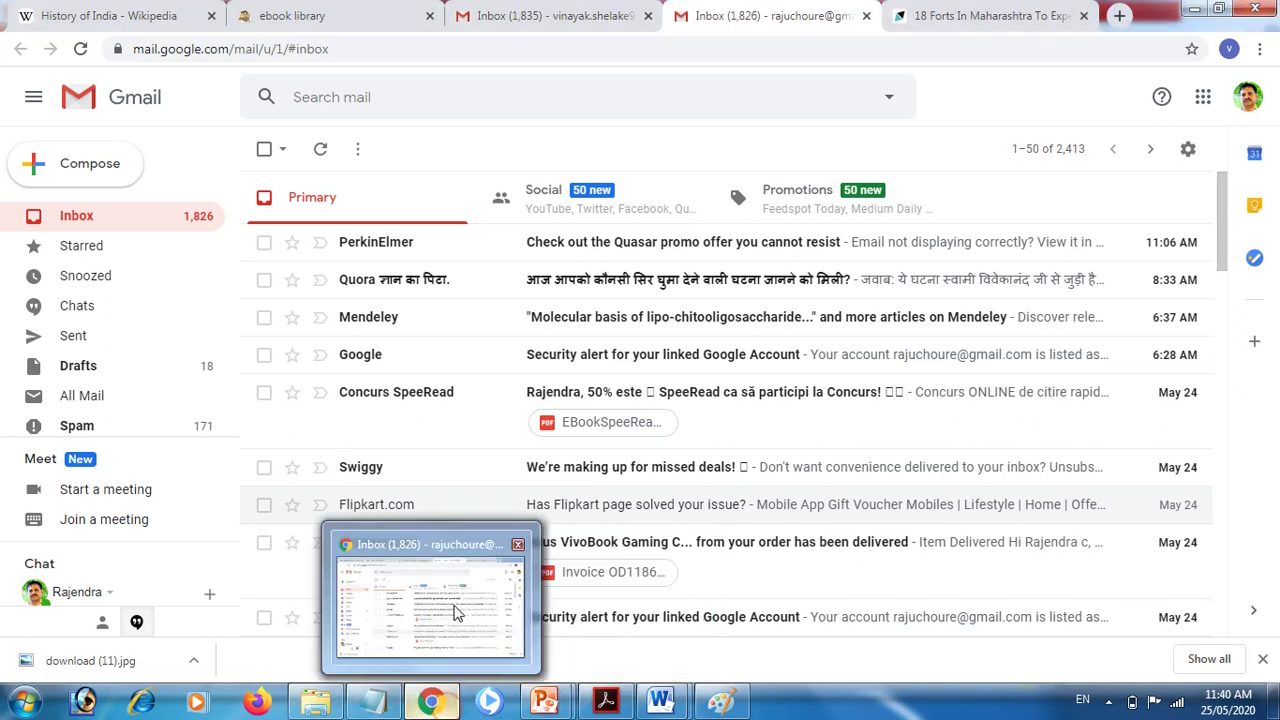
{"action": "left_click", "coordinate": [940, 20]}
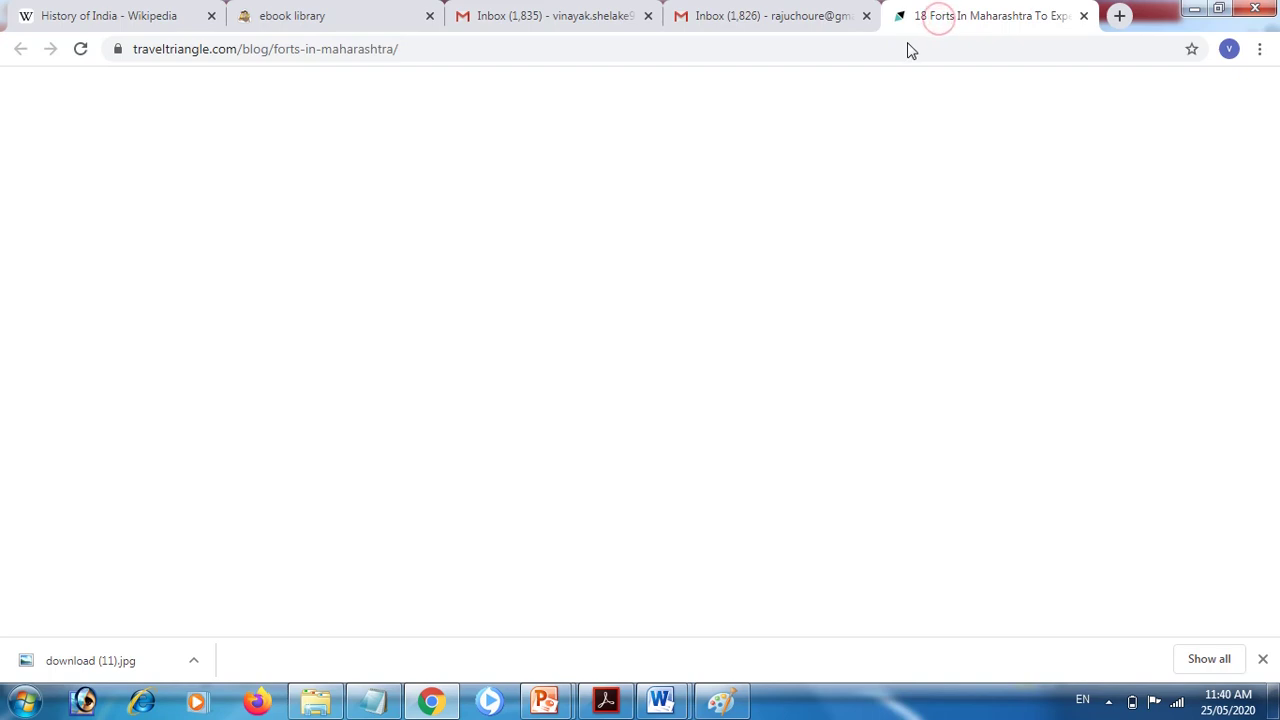
{"action": "left_click", "coordinate": [906, 48]}
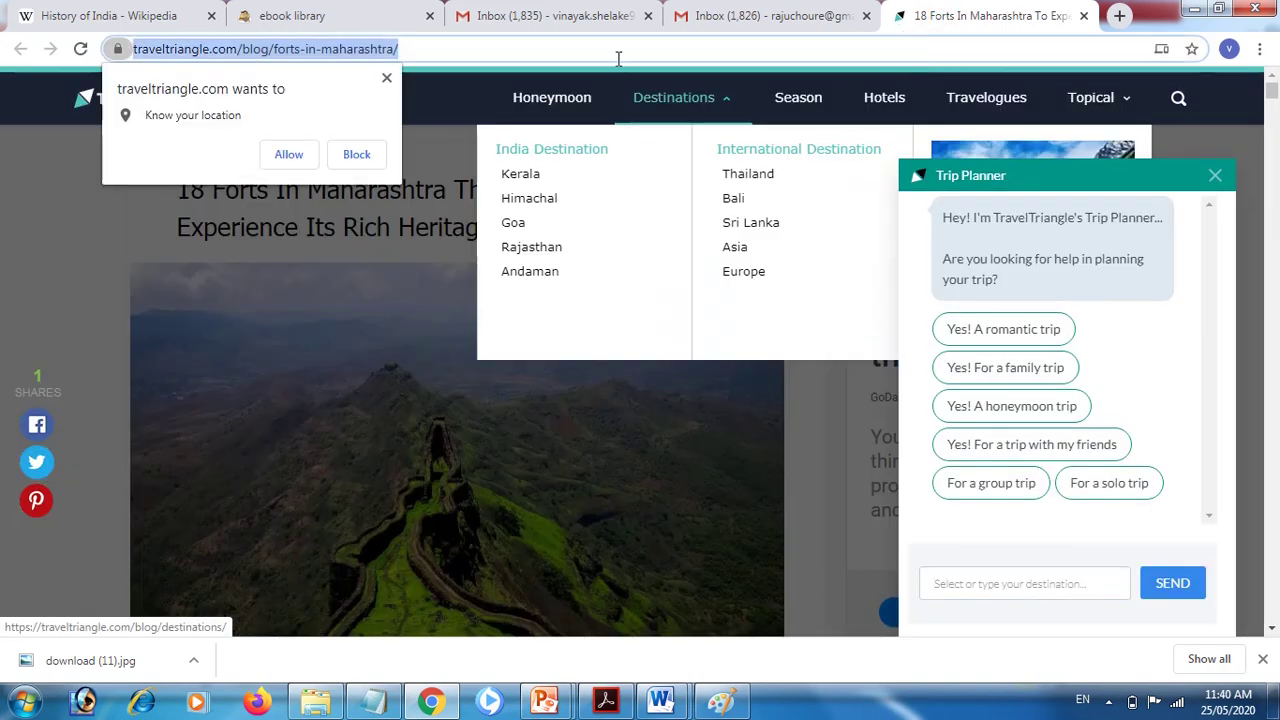
{"action": "type", "text": "youtub"}
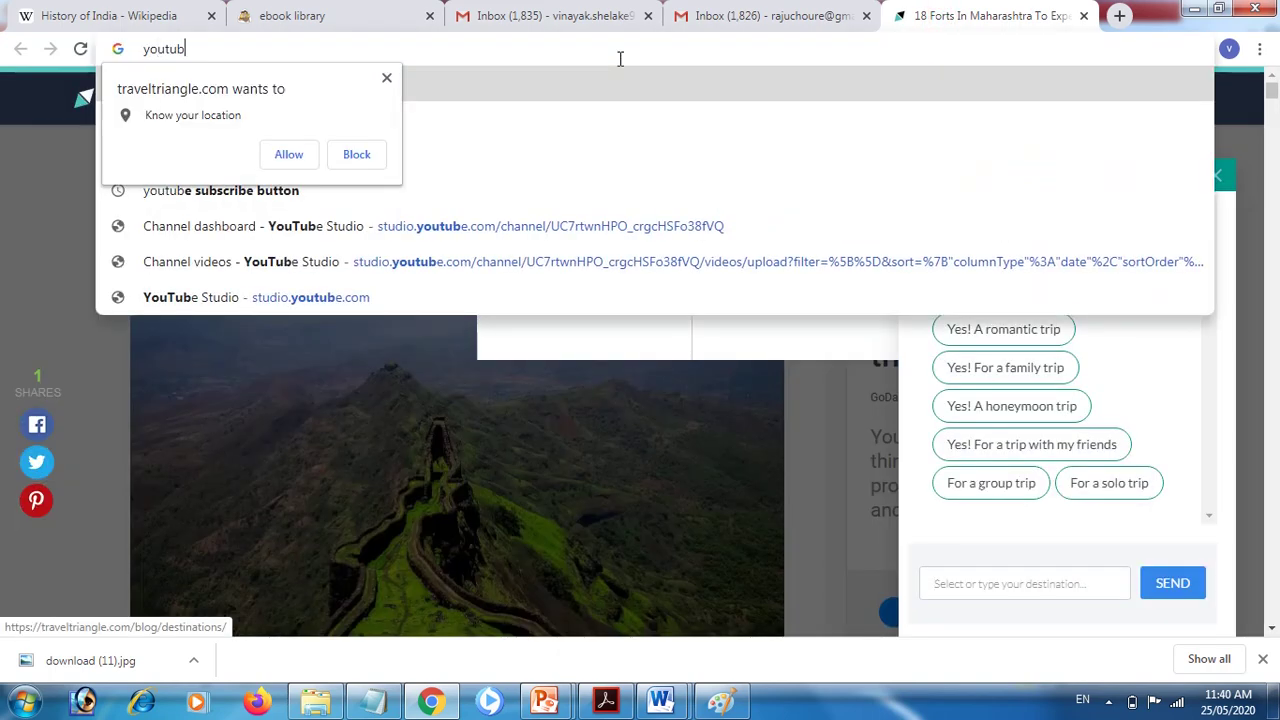
{"action": "left_click", "coordinate": [199, 52]}
{"action": "type", "text": "e"}
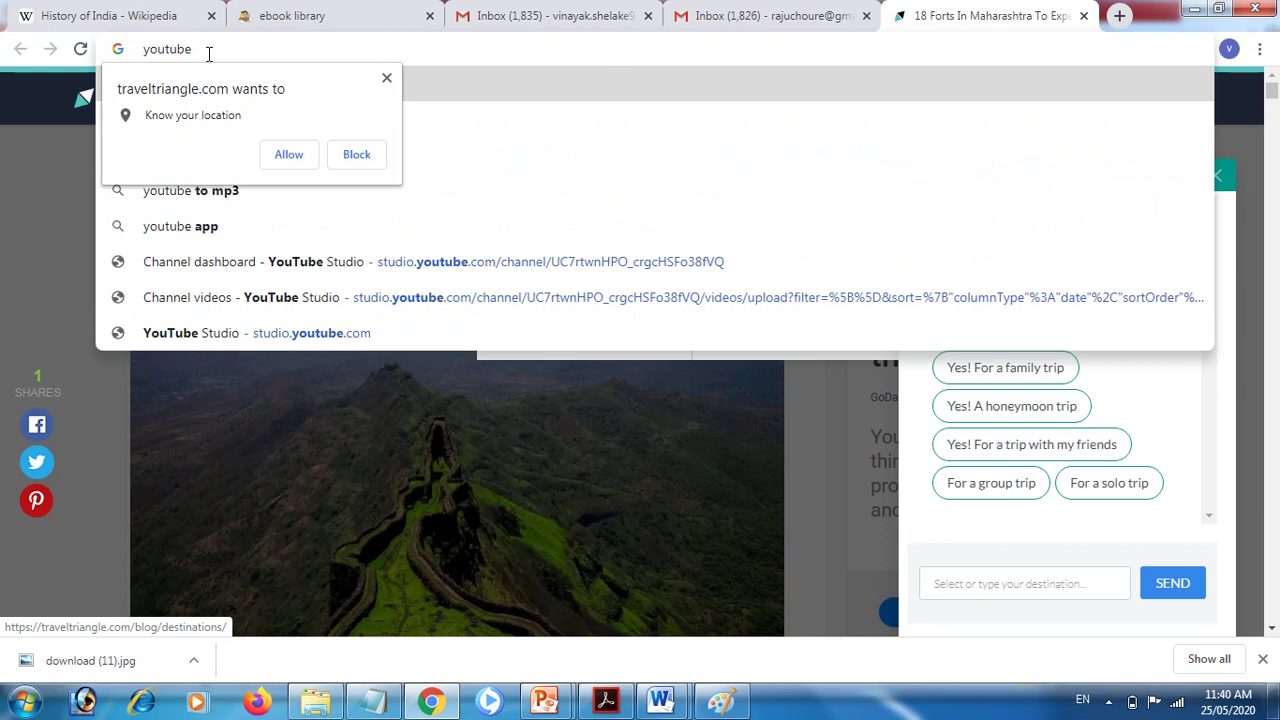
{"action": "left_click", "coordinate": [209, 54]}
{"action": "key", "text": "Return"}
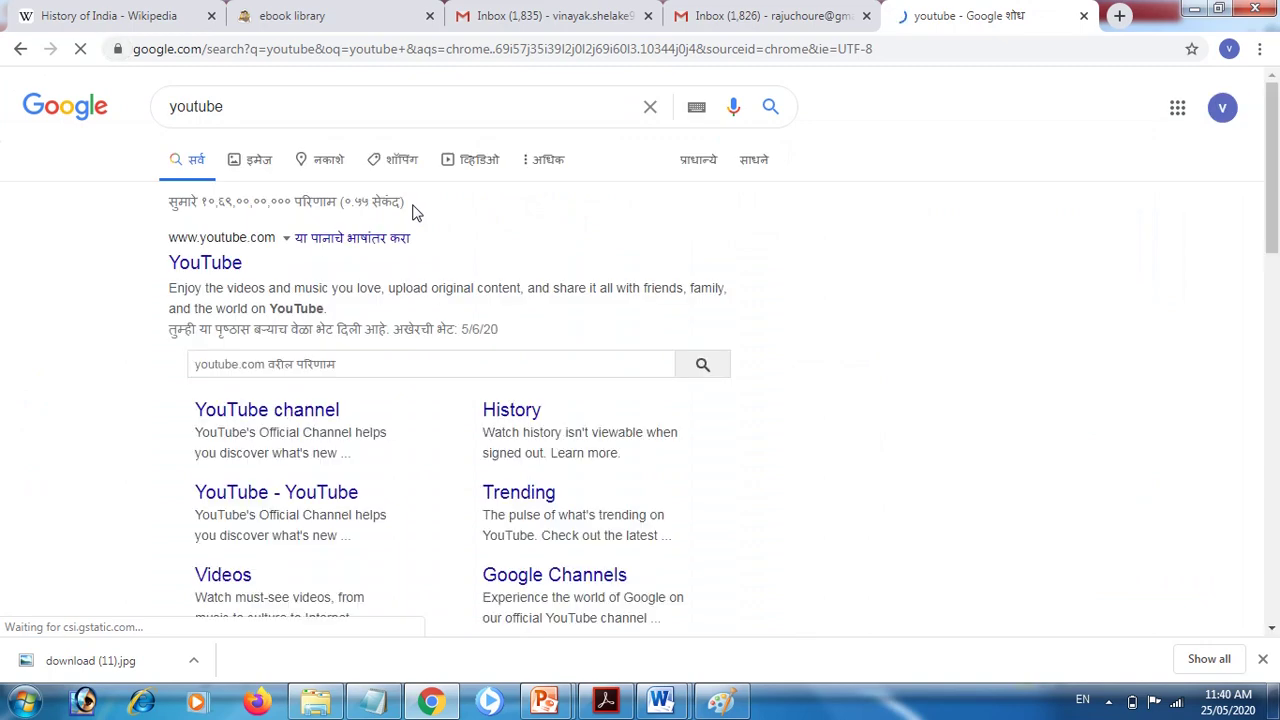
{"action": "left_click", "coordinate": [218, 265]}
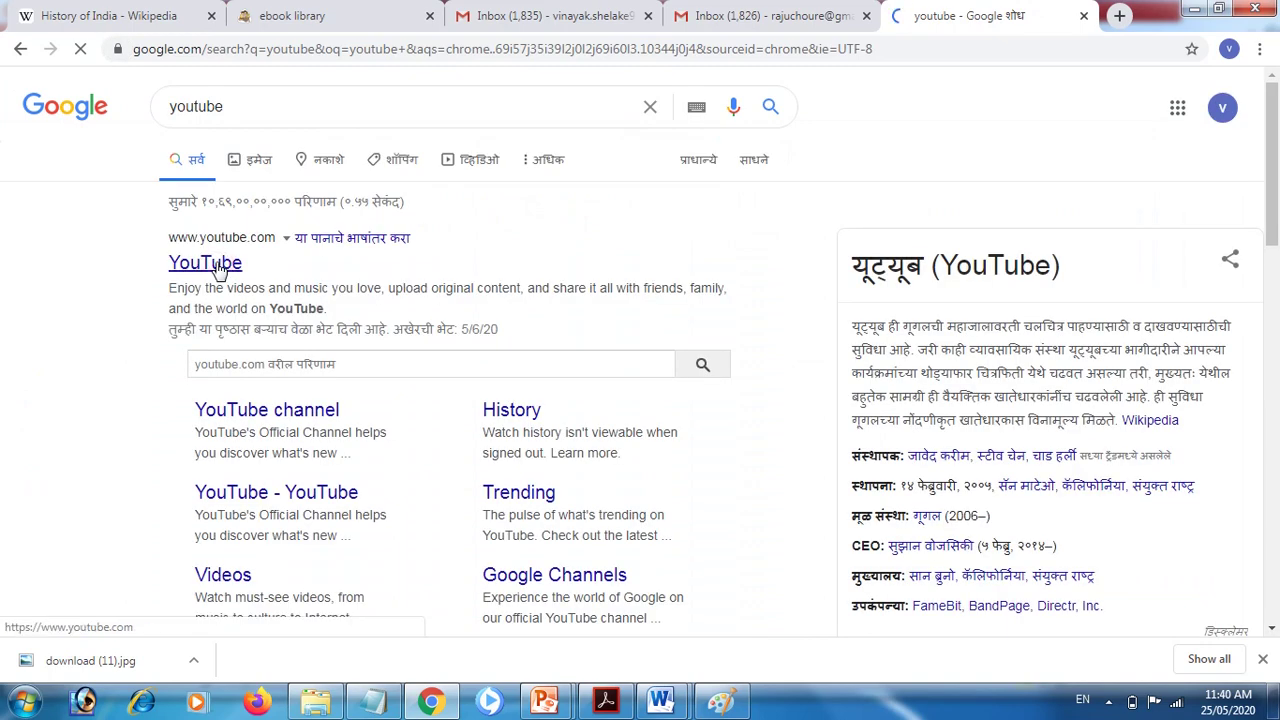
{"action": "left_click", "coordinate": [220, 262]}
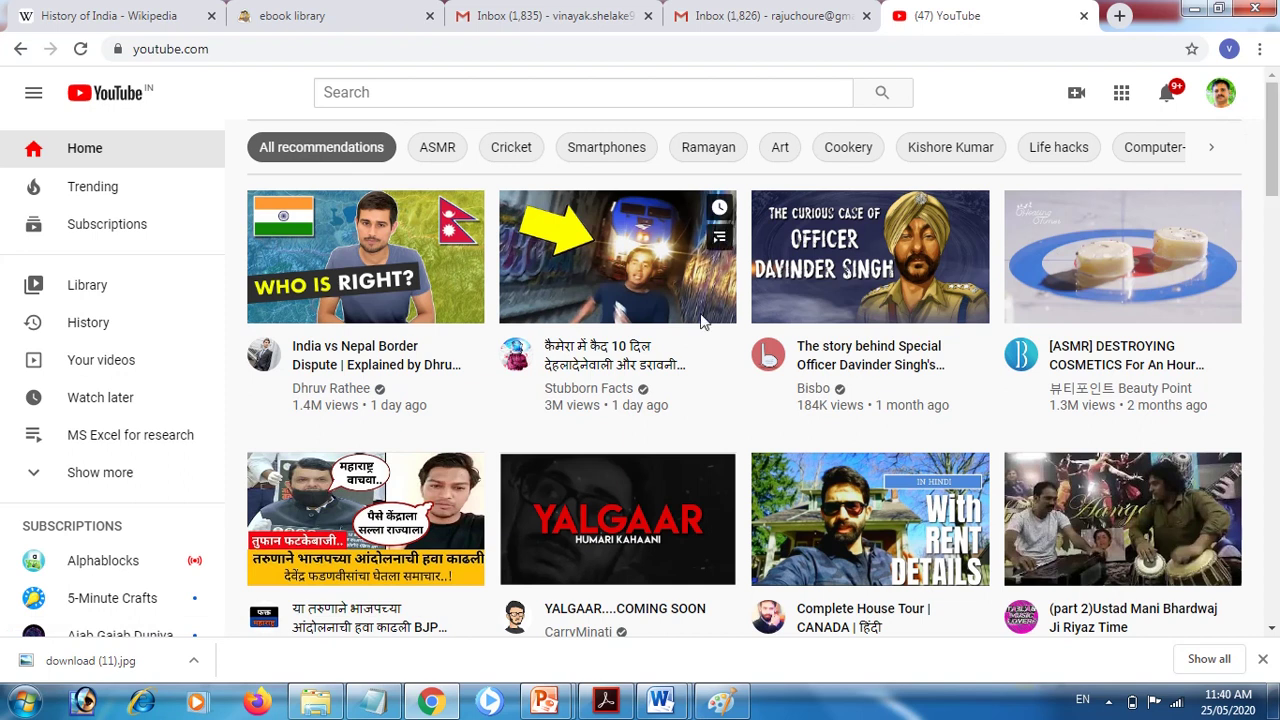
- Show Your videos and play the Excel hypothesis-testing and t-test tutorial
{"action": "left_click", "coordinate": [90, 352]}
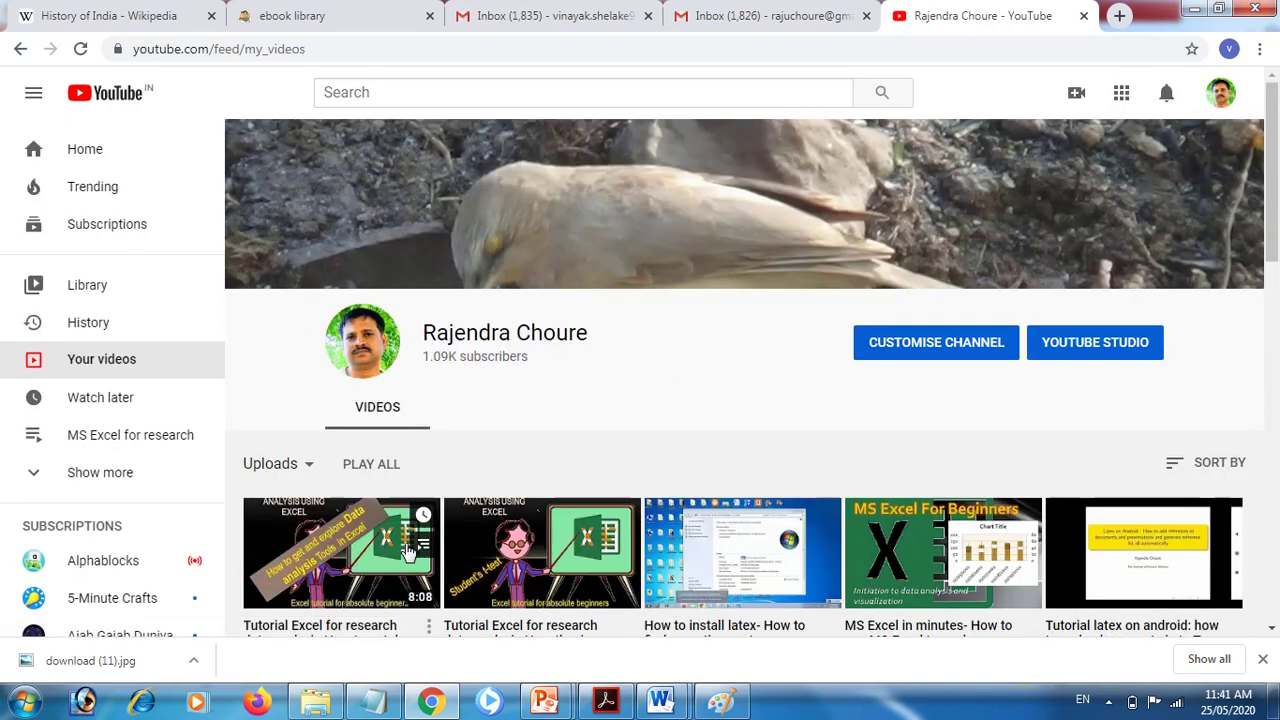
{"action": "left_click", "coordinate": [541, 556]}
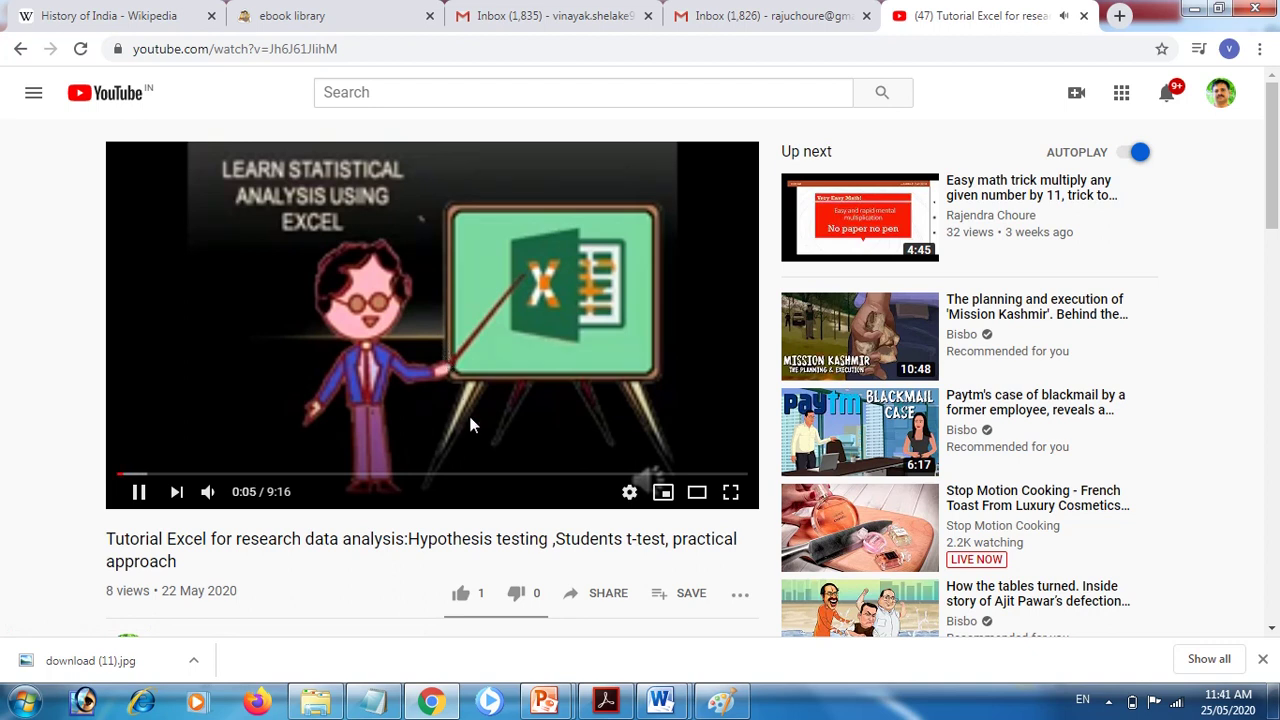
- Reopen Sources of History from the taskbar Recent list, then return to the PowerPoint for Beginners deck
{"action": "right_click", "coordinate": [545, 697]}
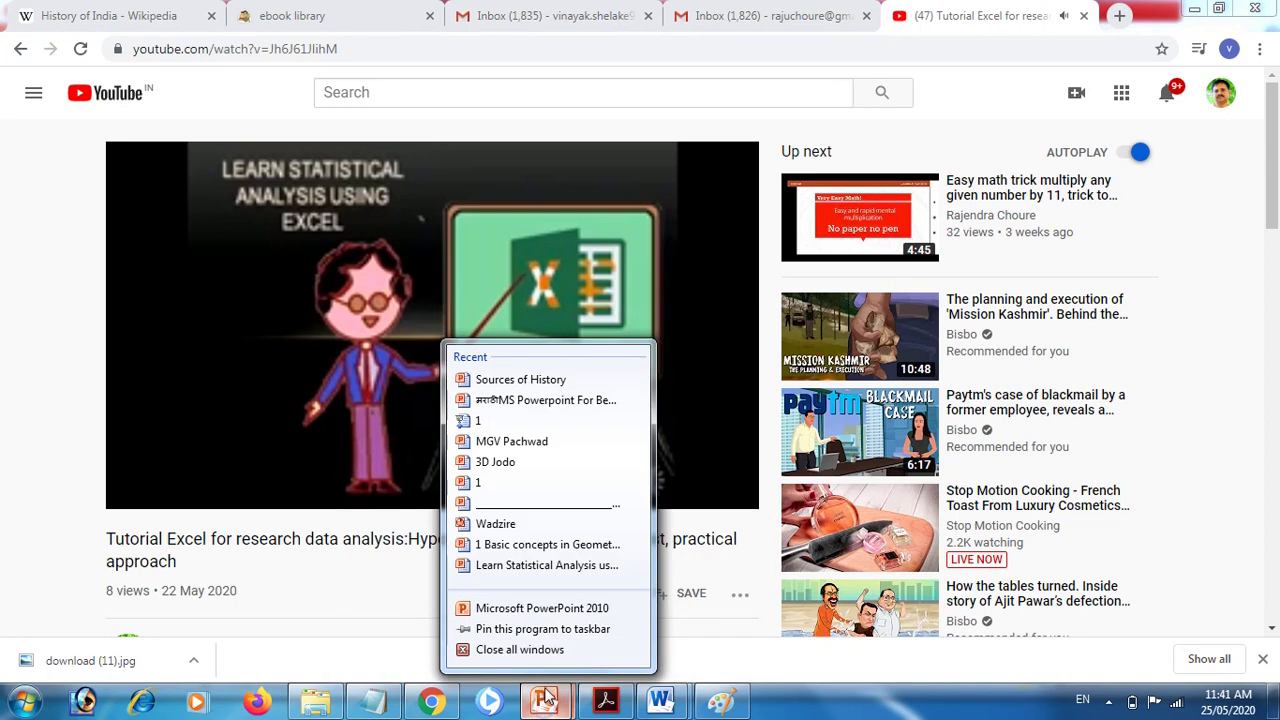
{"action": "right_click", "coordinate": [545, 697]}
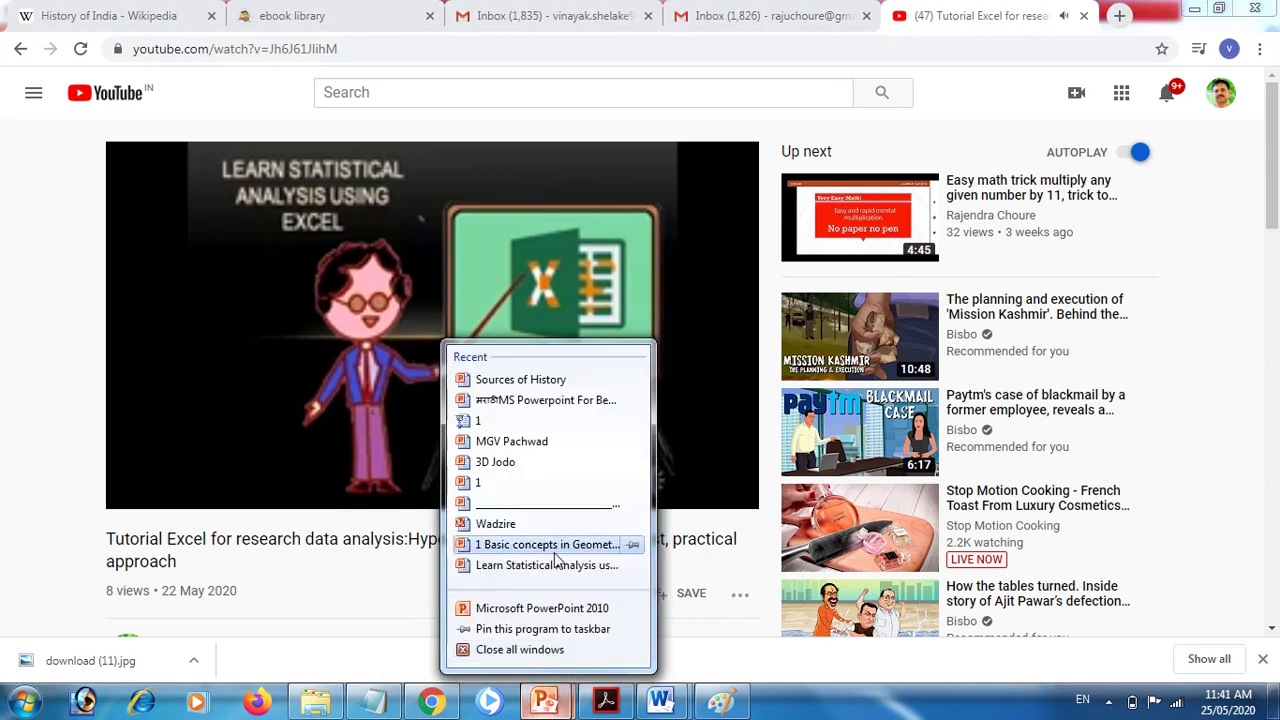
{"action": "left_click", "coordinate": [550, 379]}
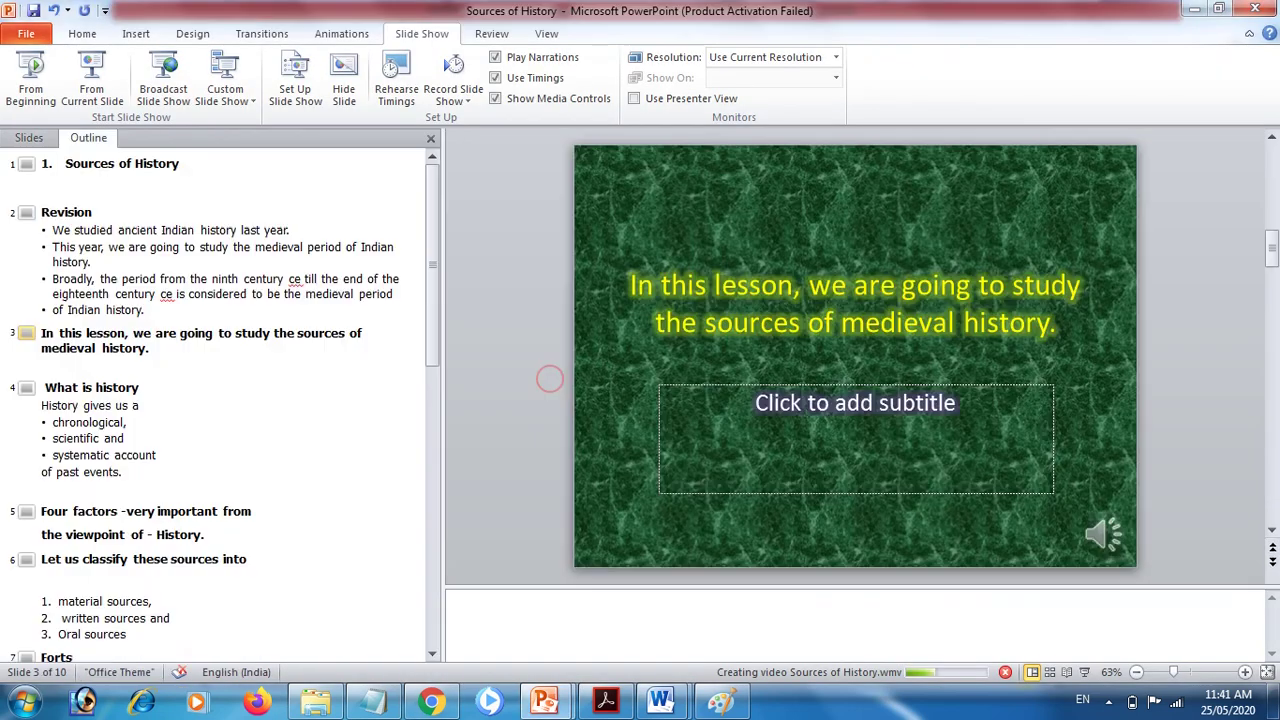
{"action": "mouse_move", "coordinate": [547, 705]}
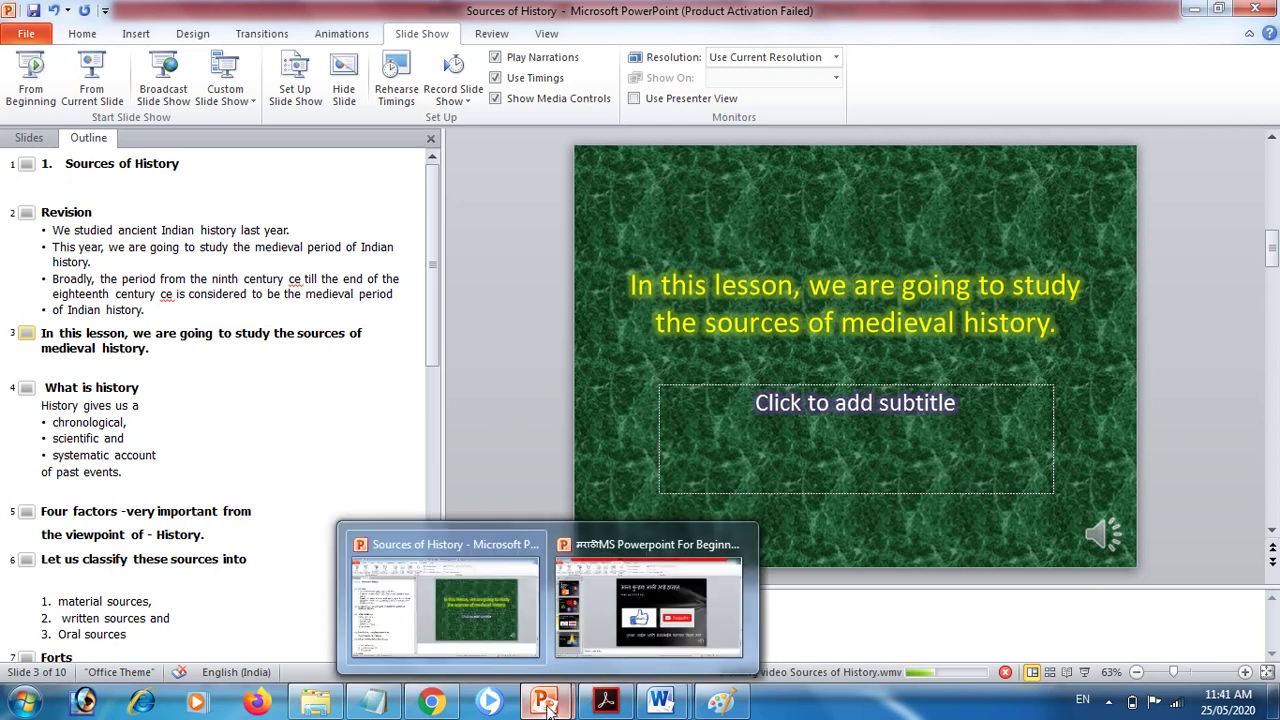
{"action": "left_click", "coordinate": [625, 625]}
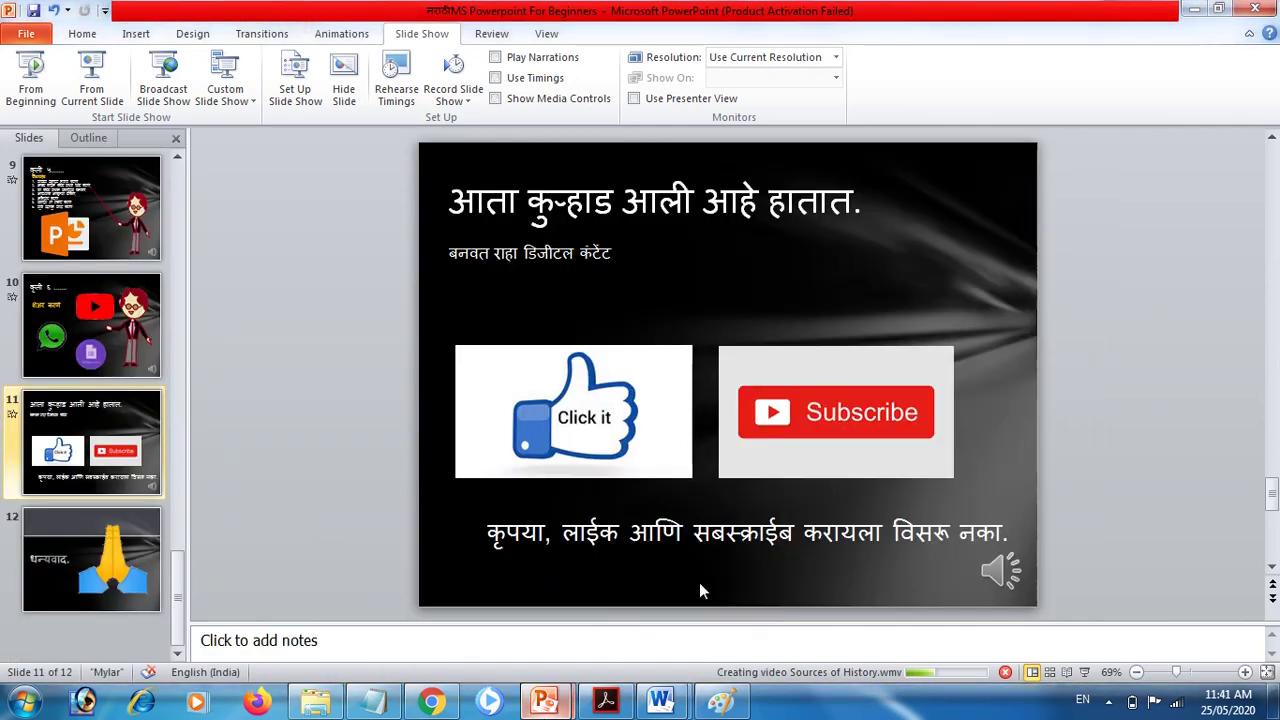